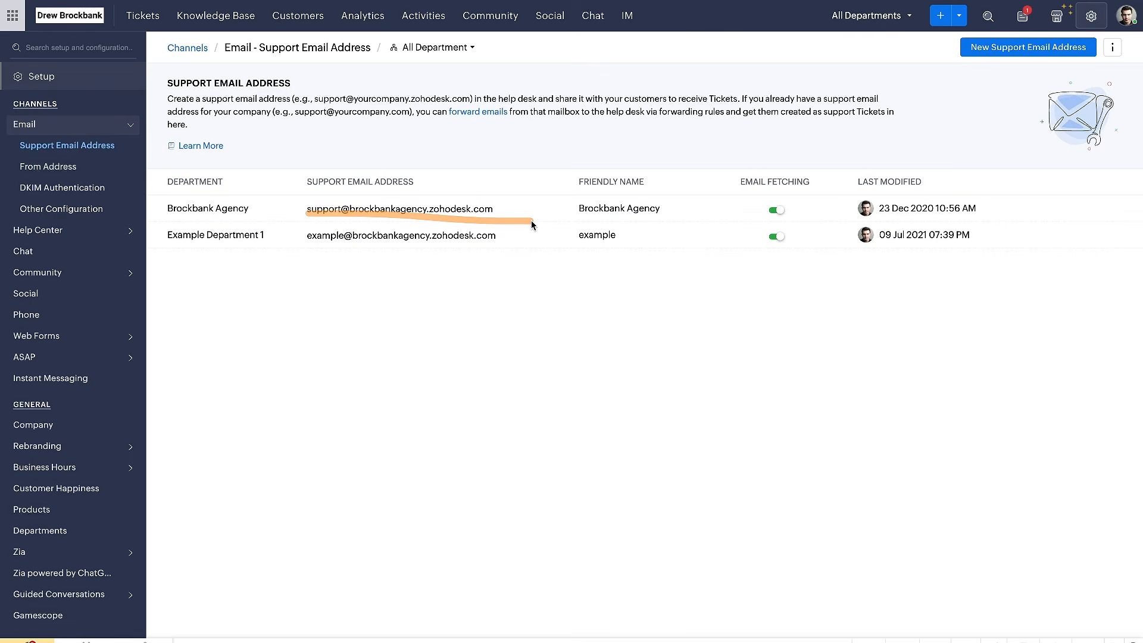
Switch to the Gmail draft "Issue with Email Setup", check its recipient against the Brockbank Agency support address, and send it
{"action": "key", "text": "ctrl+Tab"}
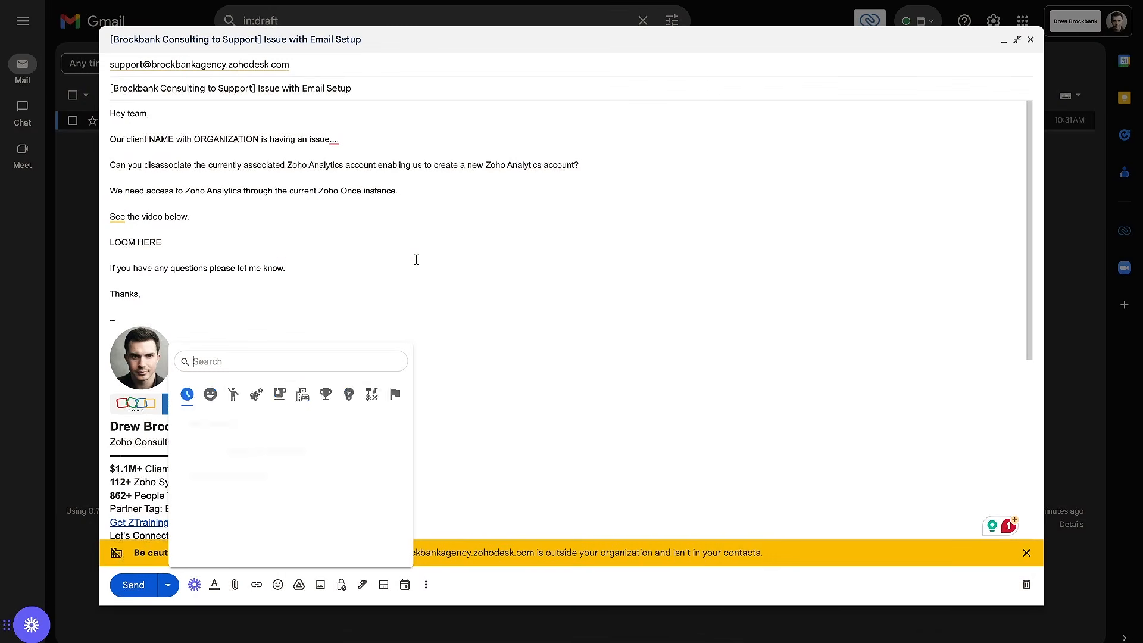
{"action": "key", "text": "Escape"}
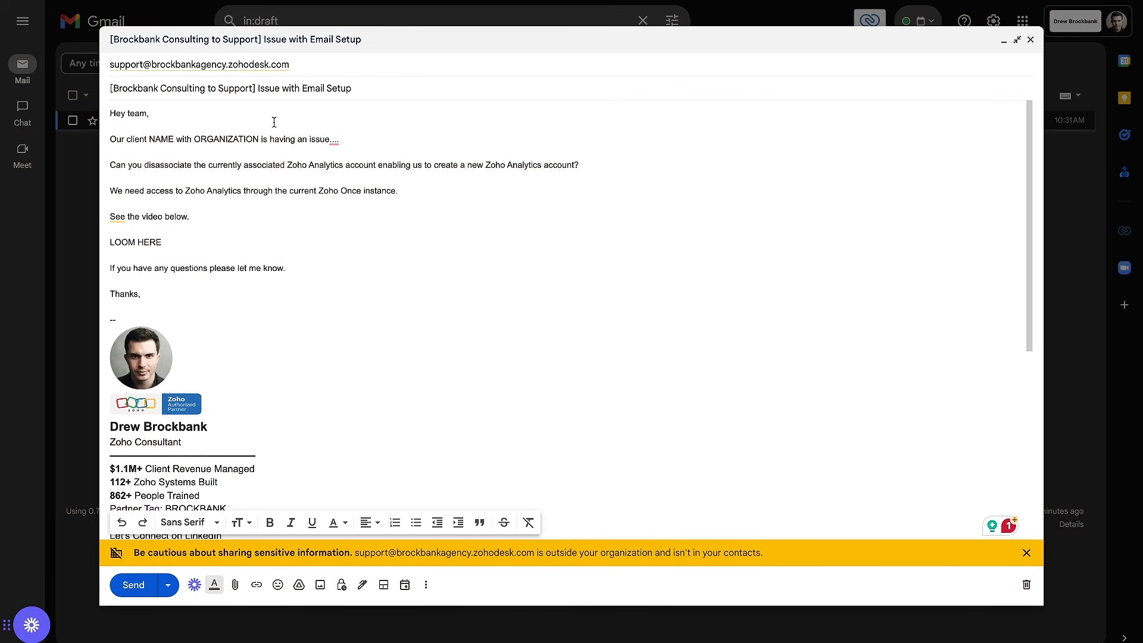
{"action": "left_click_drag", "start_coordinate": [109, 72], "coordinate": [369, 73]}
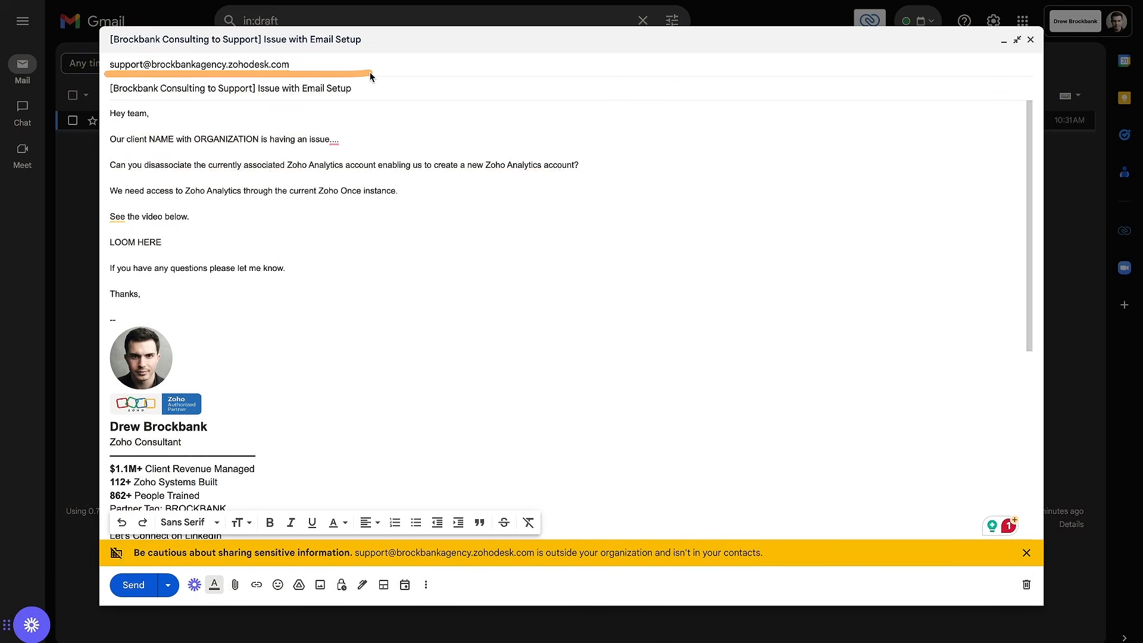
{"action": "key", "text": "ctrl+Tab"}
{"action": "left_click_drag", "start_coordinate": [310, 216], "coordinate": [509, 215]}
{"action": "key", "text": "ctrl+shift+Tab"}
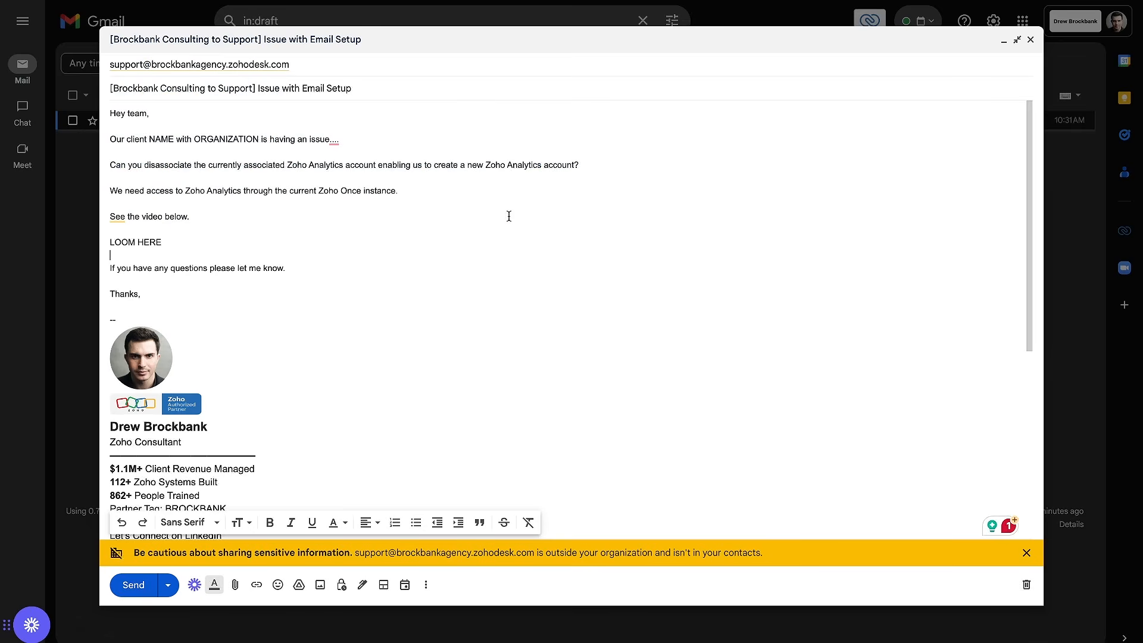
{"action": "left_click", "coordinate": [141, 584]}
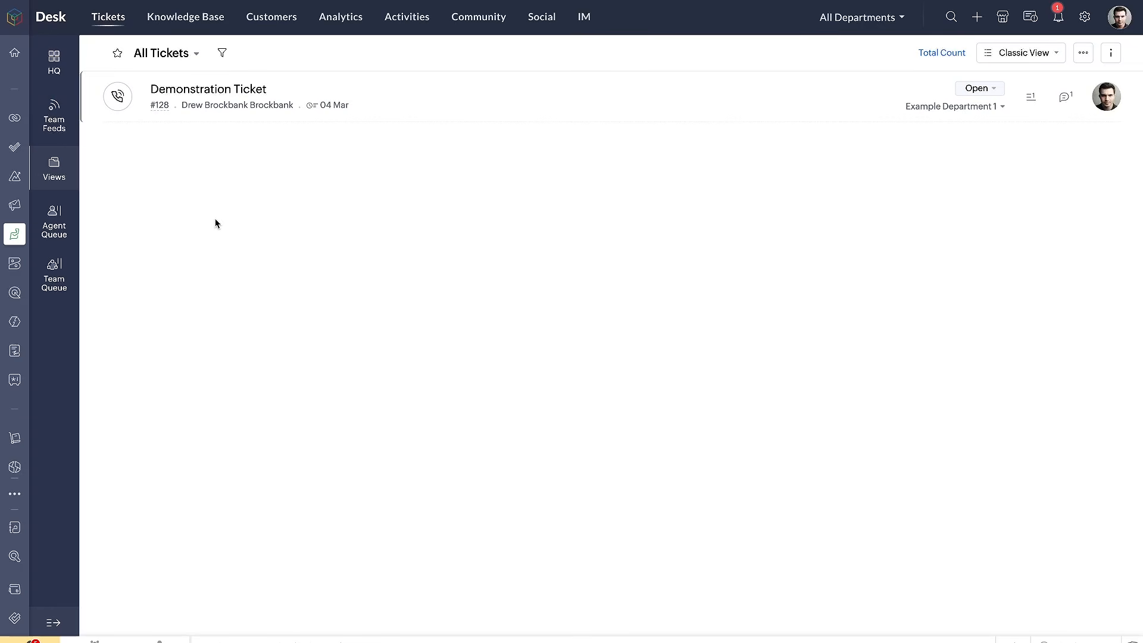
Reload the All Tickets list in Zoho Desk to bring in the ticket created from the sent email
{"action": "left_click_drag", "start_coordinate": [143, 105], "coordinate": [300, 113]}
{"action": "key", "text": "super+r"}
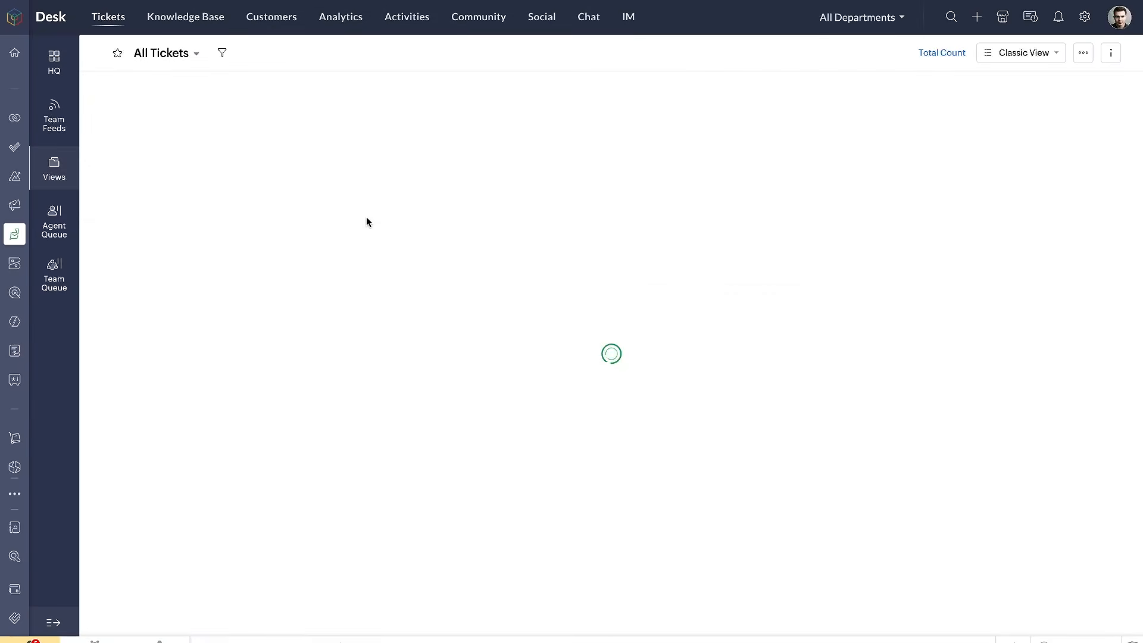
{"action": "left_click_drag", "start_coordinate": [154, 97], "coordinate": [307, 98]}
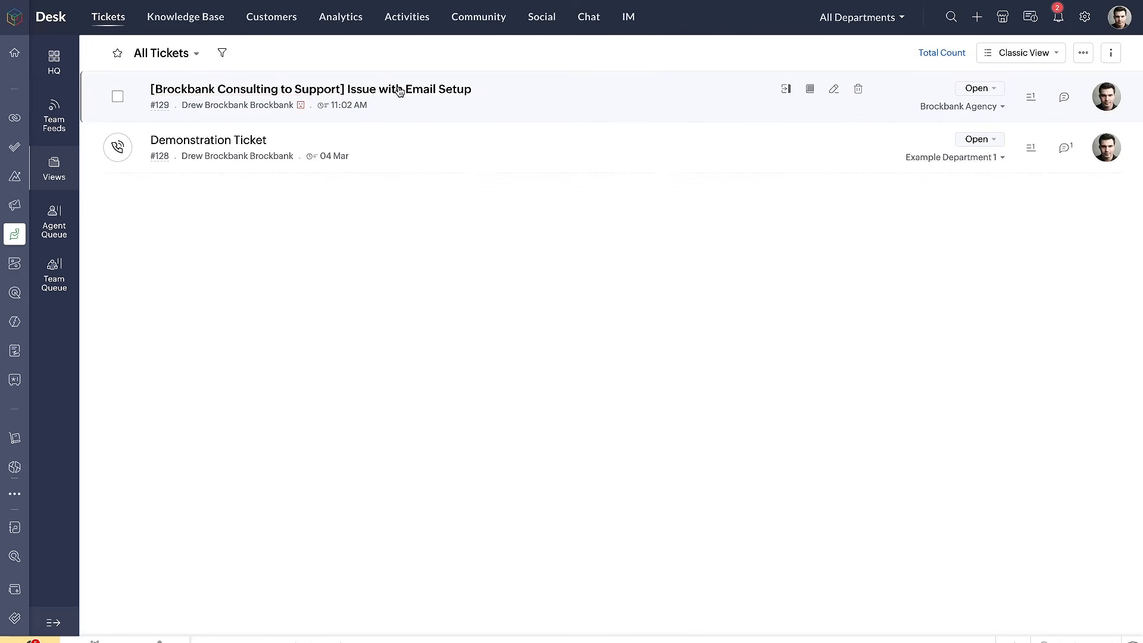
{"action": "left_click_drag", "start_coordinate": [149, 102], "coordinate": [334, 100]}
Open the ticket "[Brockbank Consulting to Support] Issue with Email Setup" from the All Tickets list
{"action": "left_click", "coordinate": [506, 113]}
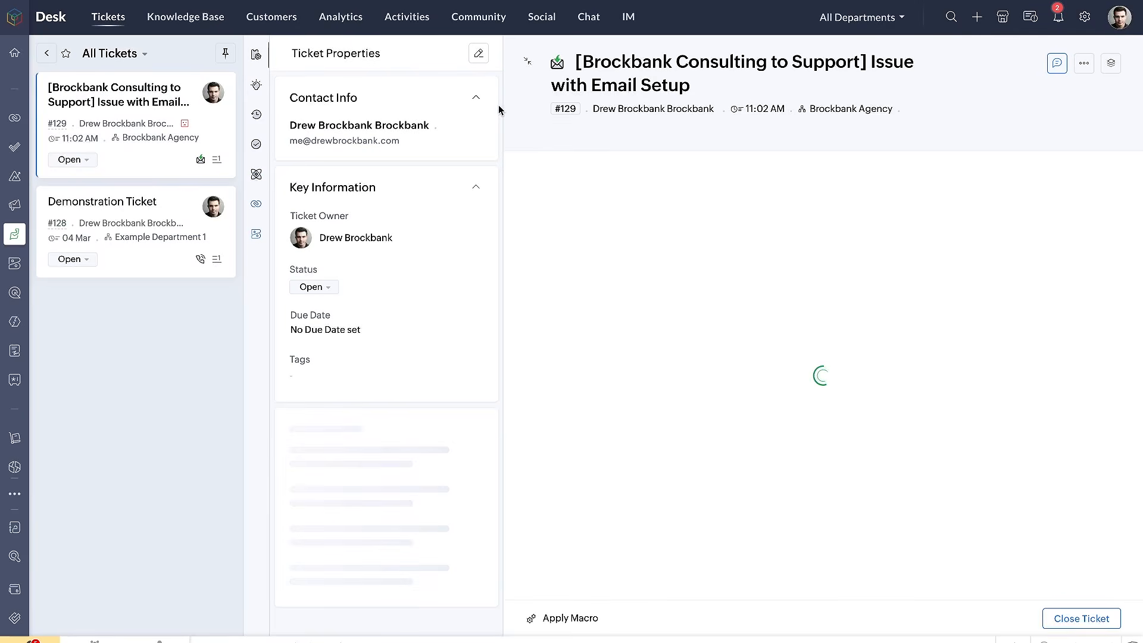
{"action": "left_click", "coordinate": [47, 53]}
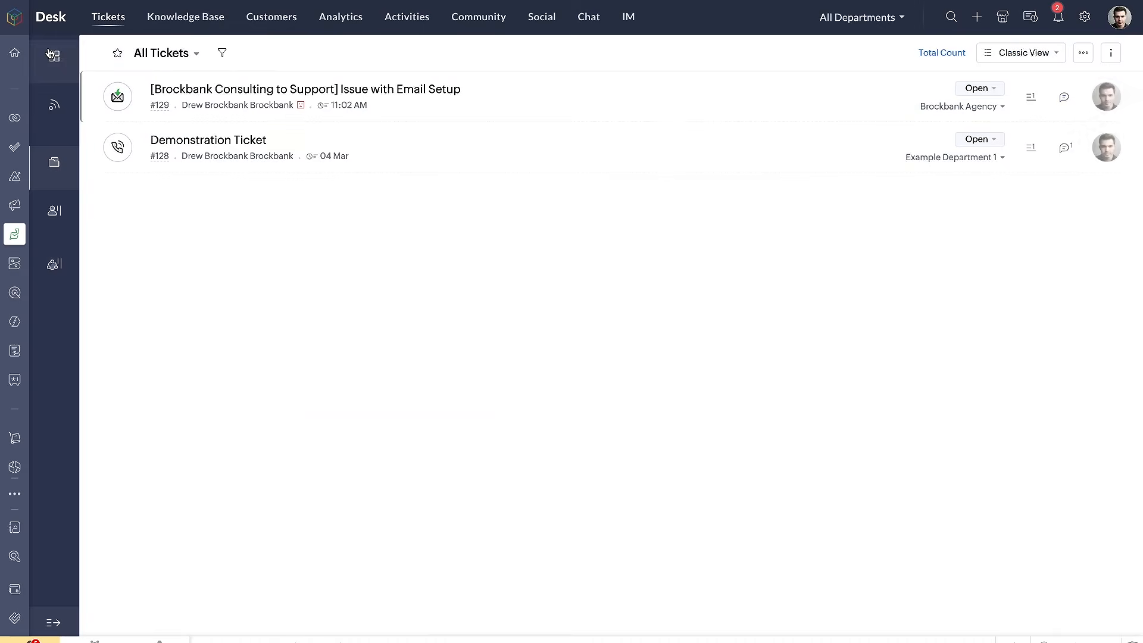
{"action": "left_click_drag", "start_coordinate": [132, 64], "coordinate": [212, 64]}
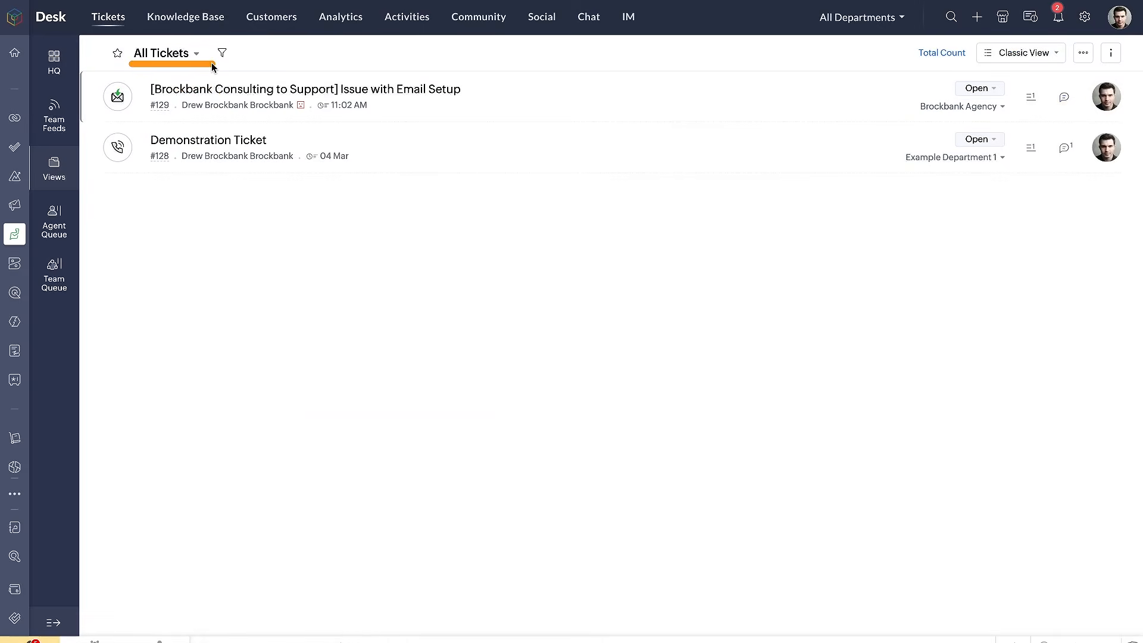
{"action": "left_click", "coordinate": [222, 94]}
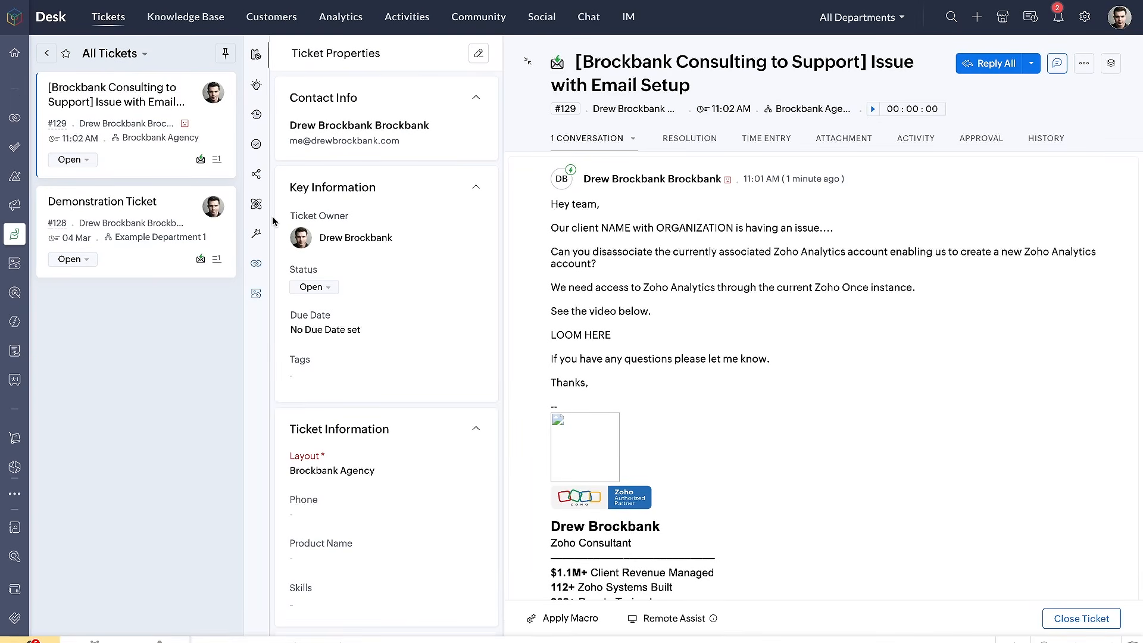
Review the ticket list and the open ticket's contact info, key information, ticket information and additional information
{"action": "scroll", "coordinate": [341, 270], "scroll_direction": "down", "scroll_amount": 3}
{"action": "scroll", "coordinate": [352, 293], "scroll_direction": "up", "scroll_amount": 3}
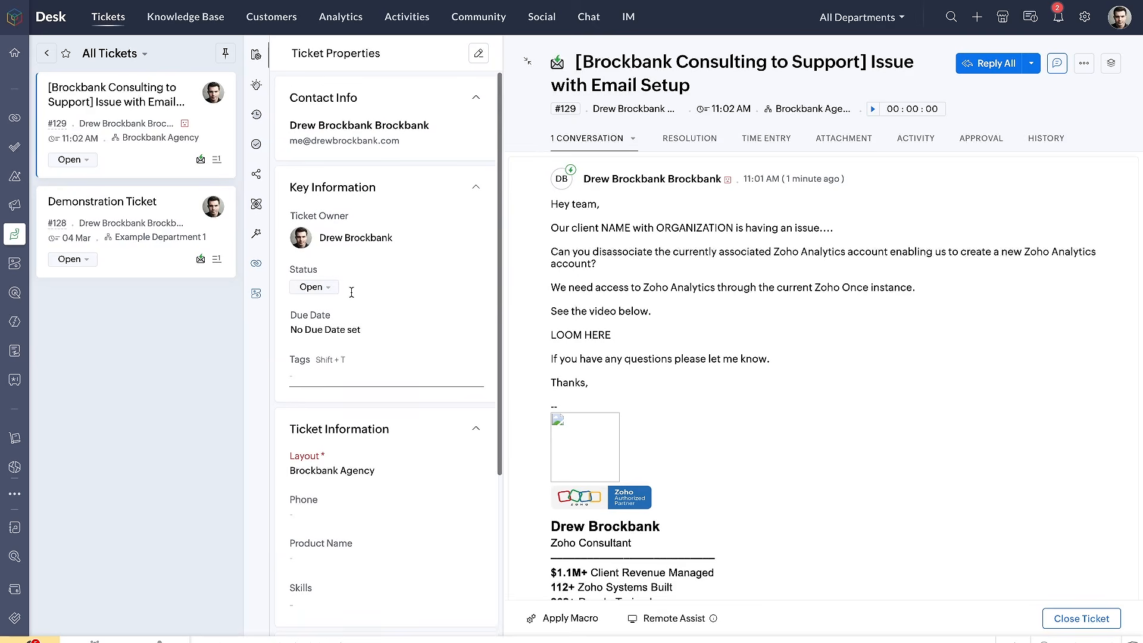
{"action": "mouse_move", "coordinate": [226, 63]}
{"action": "left_mouse_down"}
{"action": "mouse_move", "coordinate": [38, 67]}
{"action": "mouse_move", "coordinate": [189, 314]}
{"action": "left_mouse_up"}
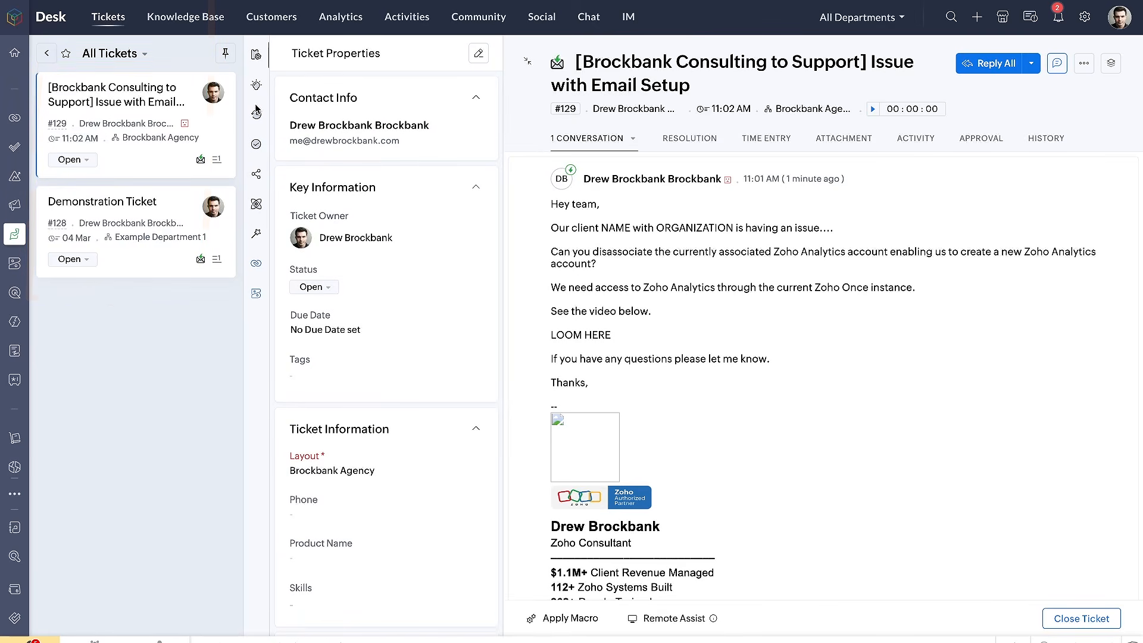
{"action": "mouse_move", "coordinate": [509, 37]}
{"action": "left_mouse_down"}
{"action": "mouse_move", "coordinate": [275, 39]}
{"action": "mouse_move", "coordinate": [281, 166]}
{"action": "left_mouse_up"}
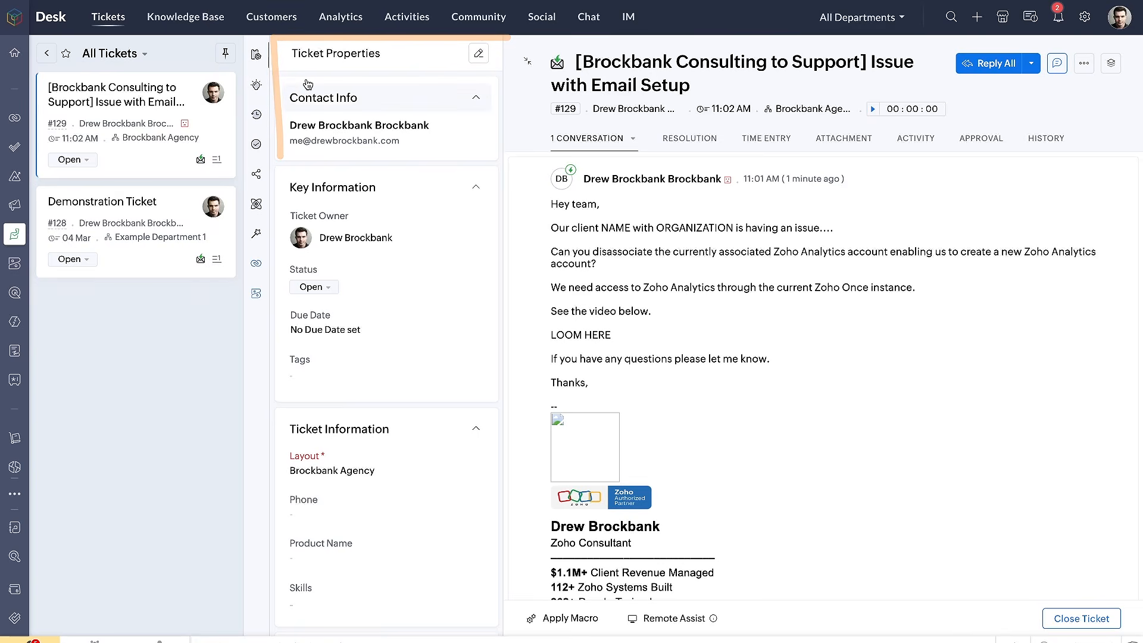
{"action": "left_click_drag", "start_coordinate": [281, 68], "coordinate": [379, 69]}
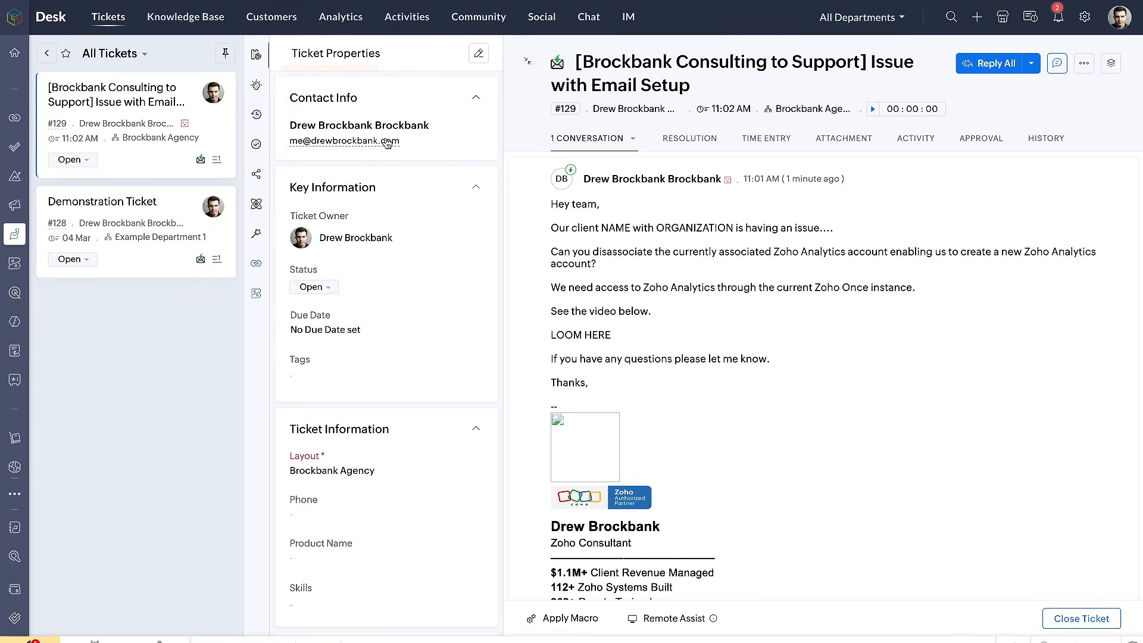
{"action": "left_click_drag", "start_coordinate": [290, 105], "coordinate": [333, 101]}
{"action": "scroll", "coordinate": [384, 315], "scroll_direction": "down", "scroll_amount": 1}
{"action": "scroll", "coordinate": [357, 268], "scroll_direction": "up", "scroll_amount": 1}
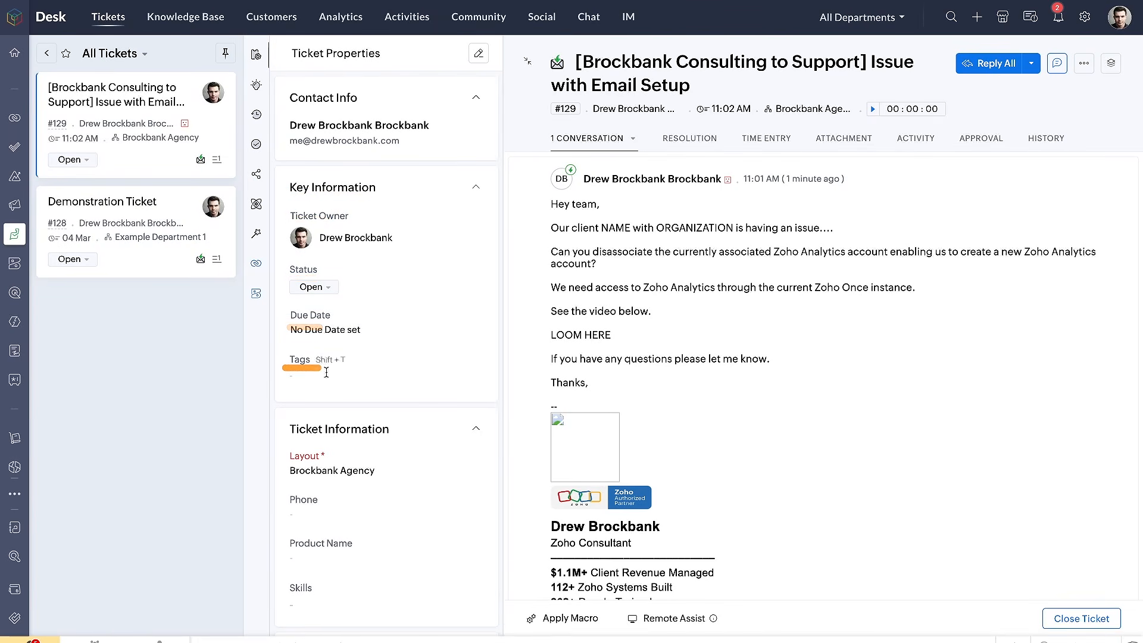
{"action": "scroll", "coordinate": [321, 373], "scroll_direction": "down", "scroll_amount": 4}
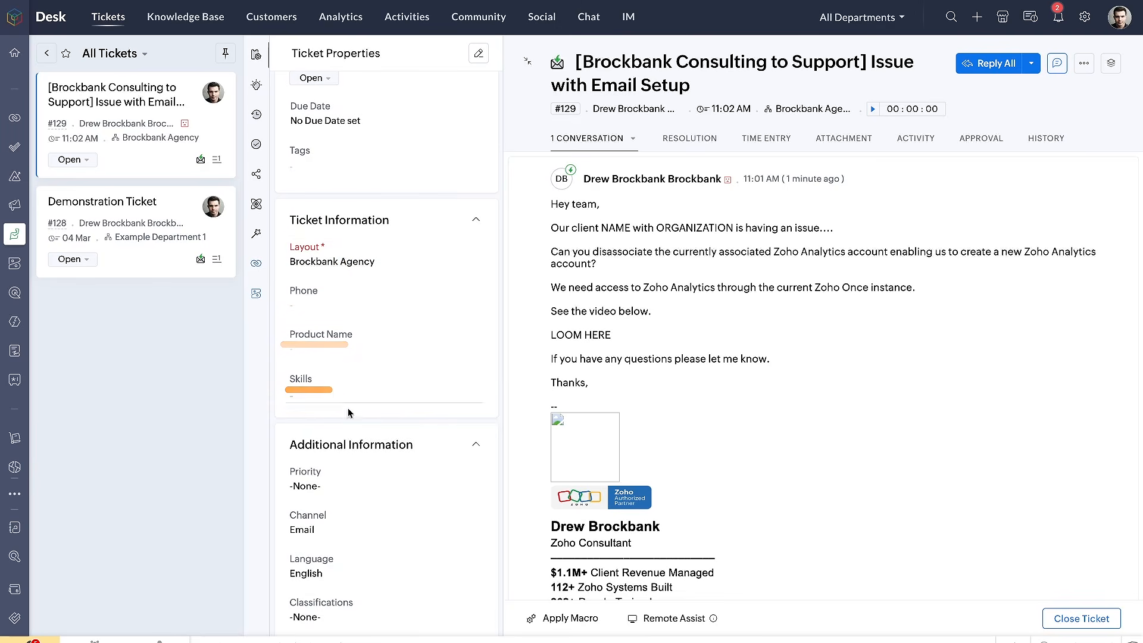
{"action": "scroll", "coordinate": [341, 404], "scroll_direction": "down", "scroll_amount": 1}
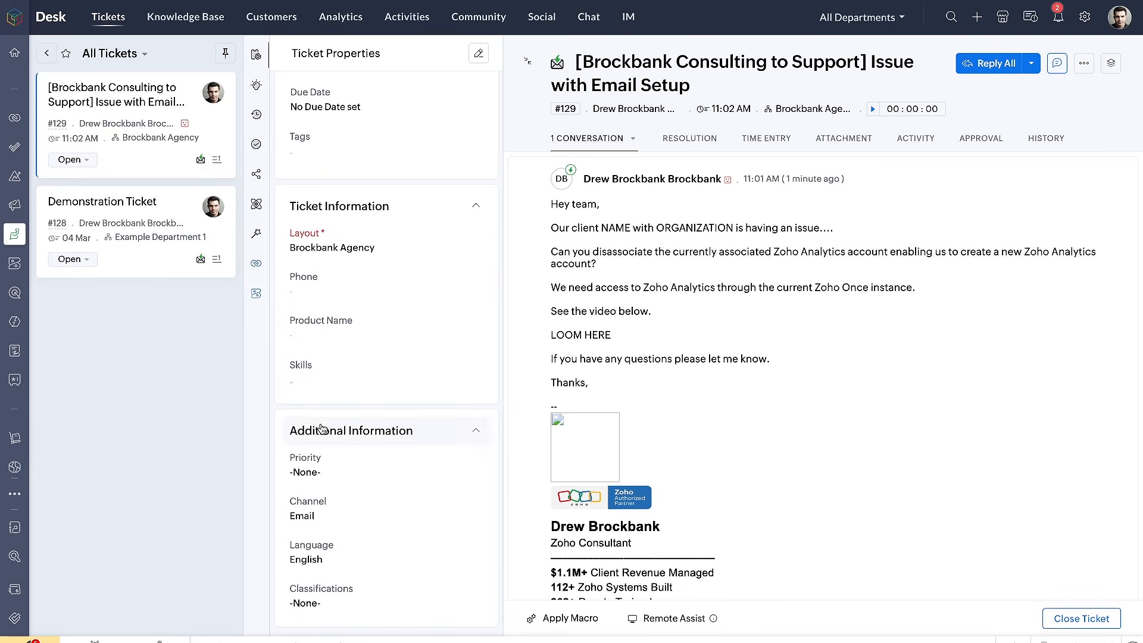
{"action": "scroll", "coordinate": [322, 429], "scroll_direction": "up", "scroll_amount": 4}
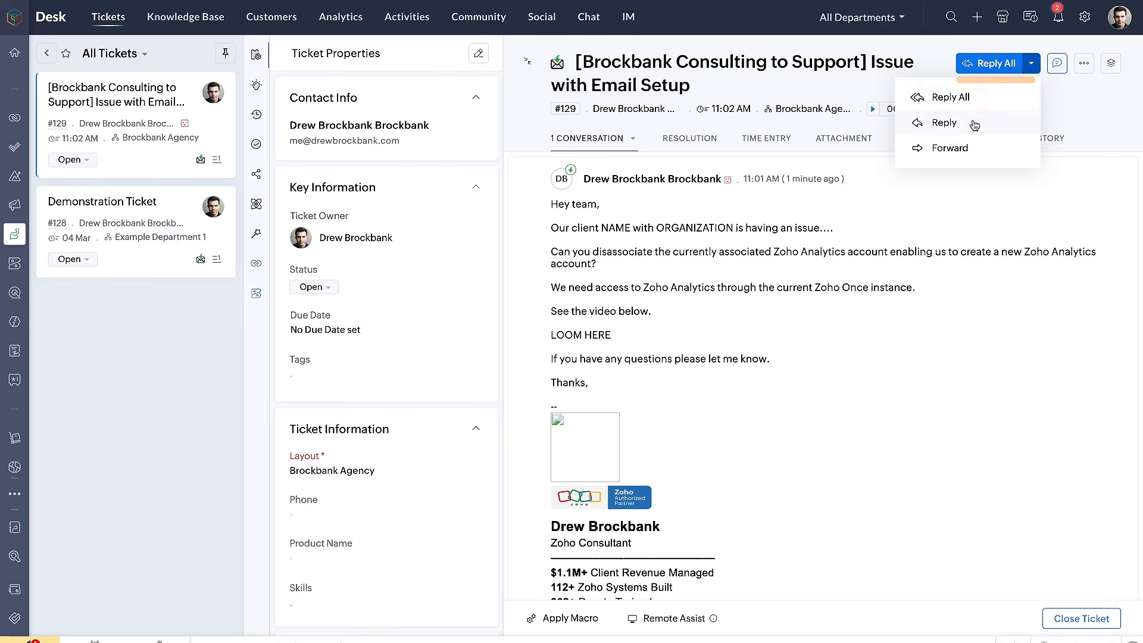
Look over the ticket's reply options, comment editor and additional ticket actions, leaving without adding a comment
{"action": "mouse_move", "coordinate": [1037, 64]}
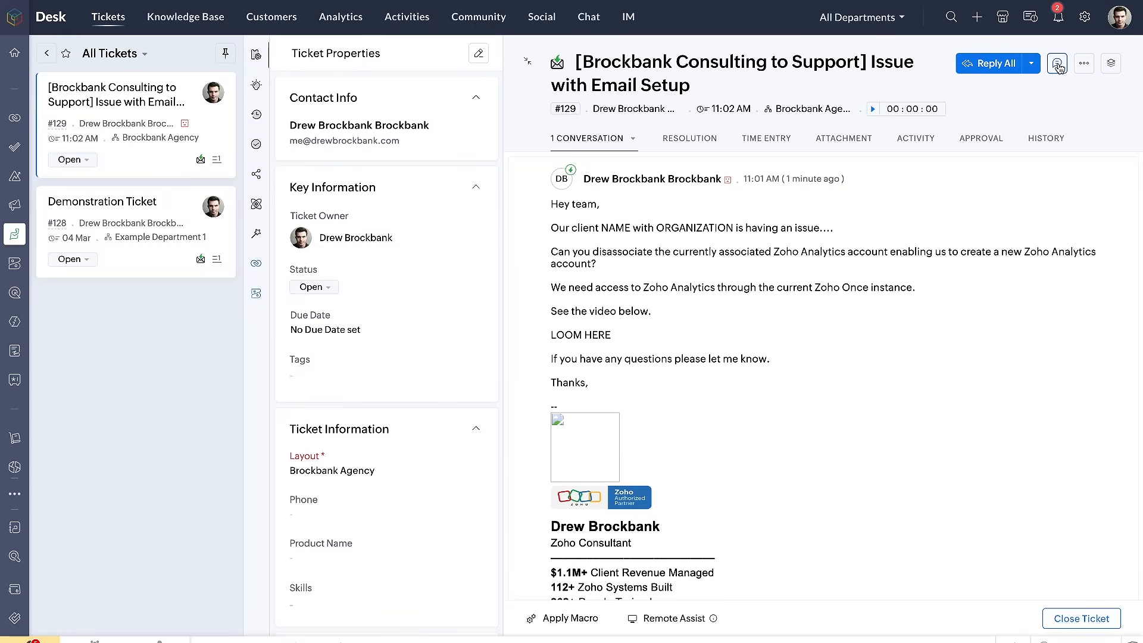
{"action": "left_click", "coordinate": [1058, 64]}
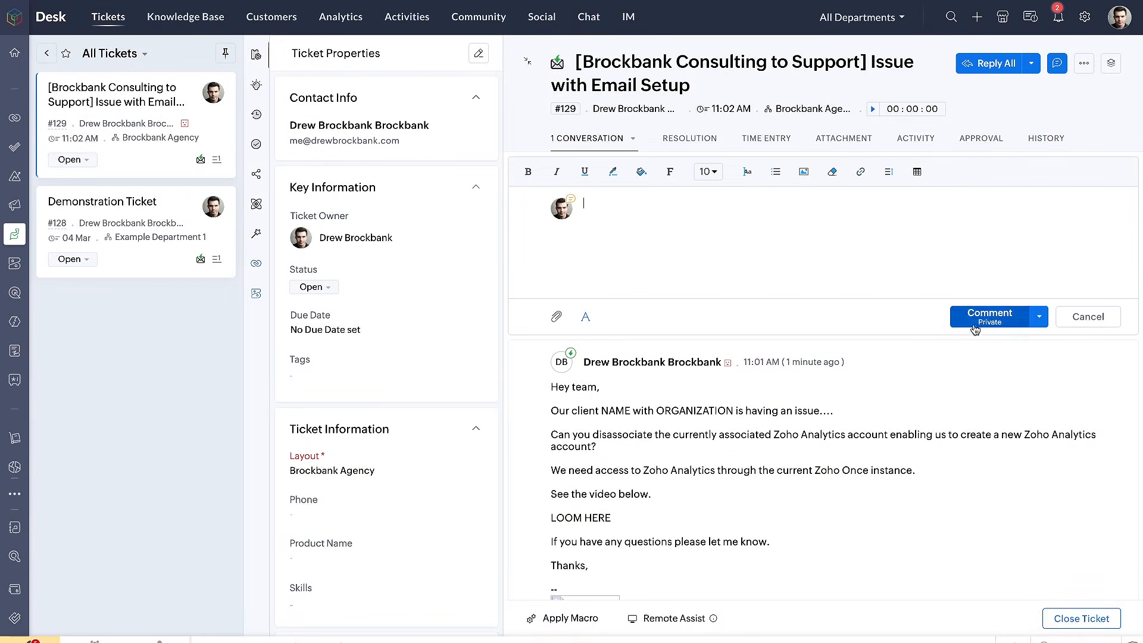
{"action": "left_click", "coordinate": [1085, 63]}
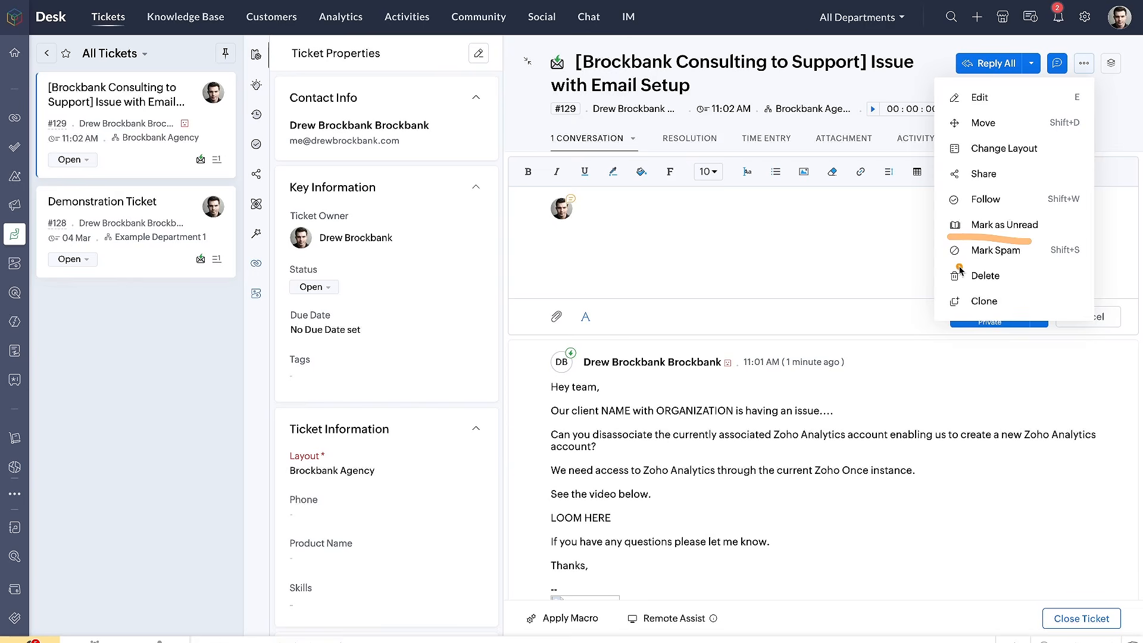
{"action": "left_click", "coordinate": [1049, 419]}
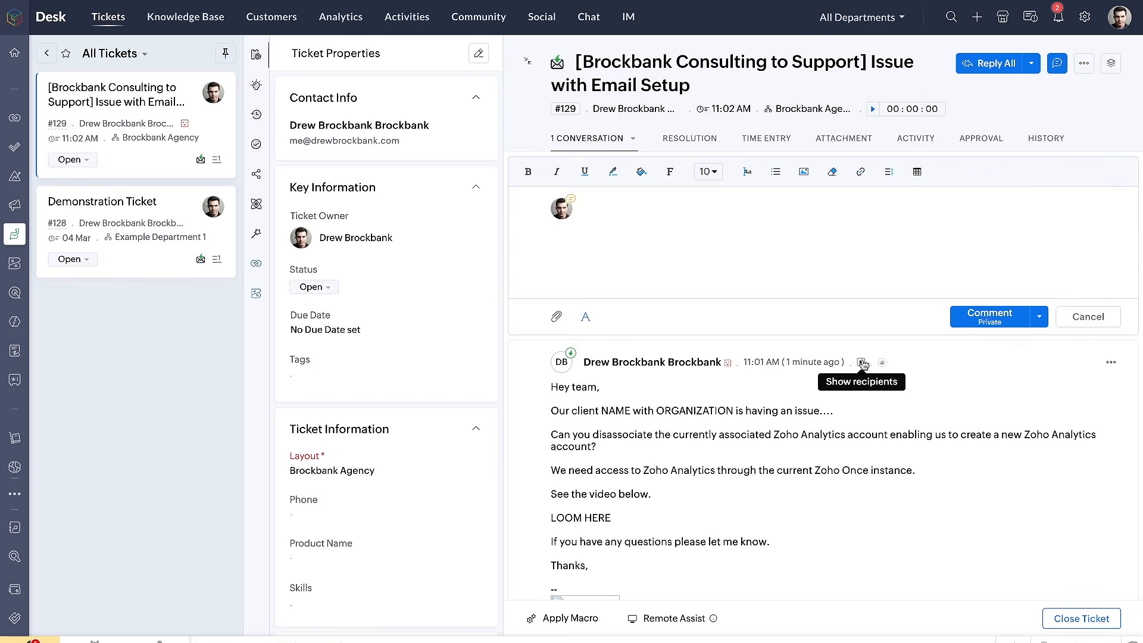
{"action": "left_click", "coordinate": [1082, 312]}
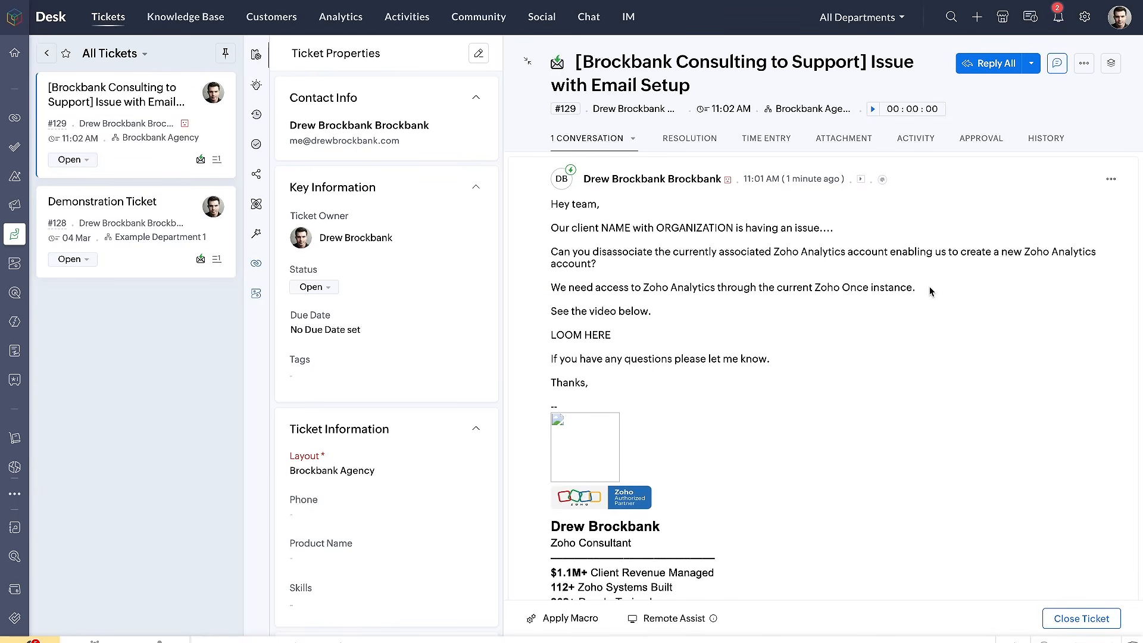
Read through the customer's email in the ticket conversation, from the greeting down to the signature
{"action": "left_click_drag", "start_coordinate": [548, 217], "coordinate": [605, 219]}
{"action": "scroll", "coordinate": [603, 224], "scroll_direction": "down", "scroll_amount": 1}
{"action": "scroll", "coordinate": [600, 246], "scroll_direction": "up", "scroll_amount": 1}
{"action": "left_click_drag", "start_coordinate": [551, 184], "coordinate": [865, 210]}
{"action": "left_click_drag", "start_coordinate": [547, 207], "coordinate": [830, 212]}
{"action": "left_click_drag", "start_coordinate": [551, 236], "coordinate": [1087, 222]}
{"action": "scroll", "coordinate": [781, 289], "scroll_direction": "down", "scroll_amount": 1}
{"action": "scroll", "coordinate": [866, 300], "scroll_direction": "down", "scroll_amount": 5}
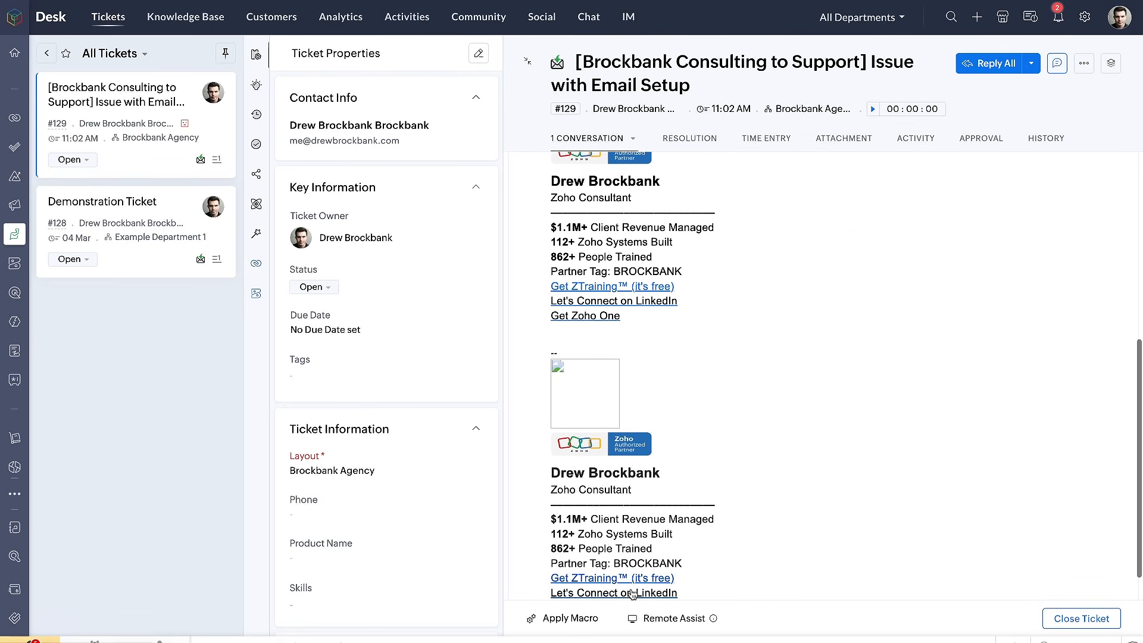
{"action": "scroll", "coordinate": [855, 463], "scroll_direction": "up", "scroll_amount": 5}
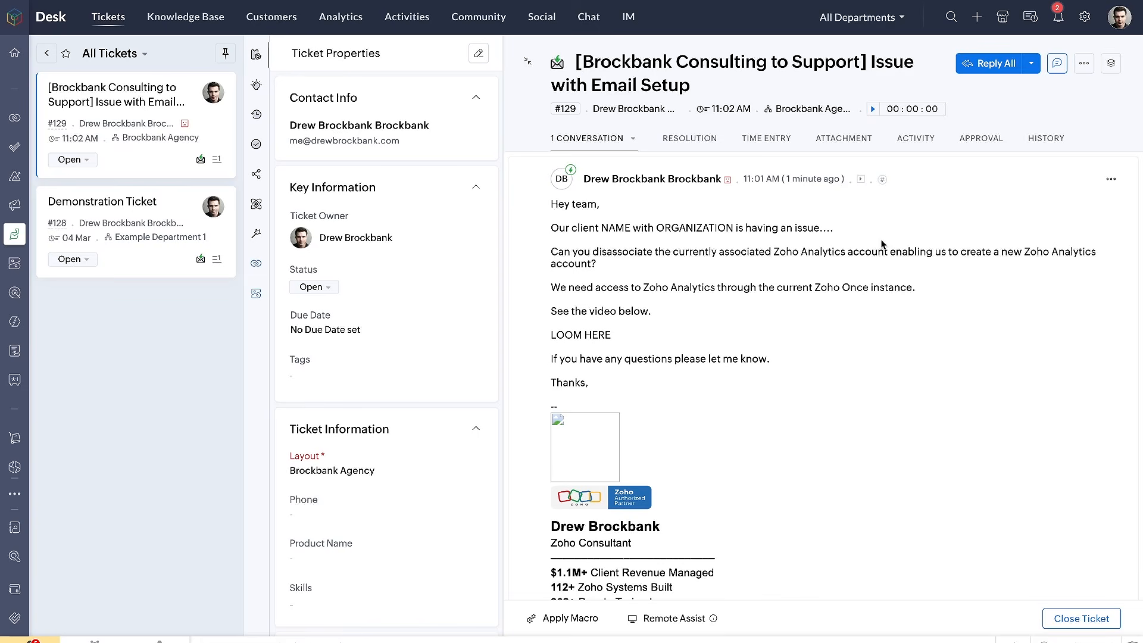
Start a reply to all on the ticket and browse the Agent Notification email templates without inserting one
{"action": "left_click", "coordinate": [994, 63]}
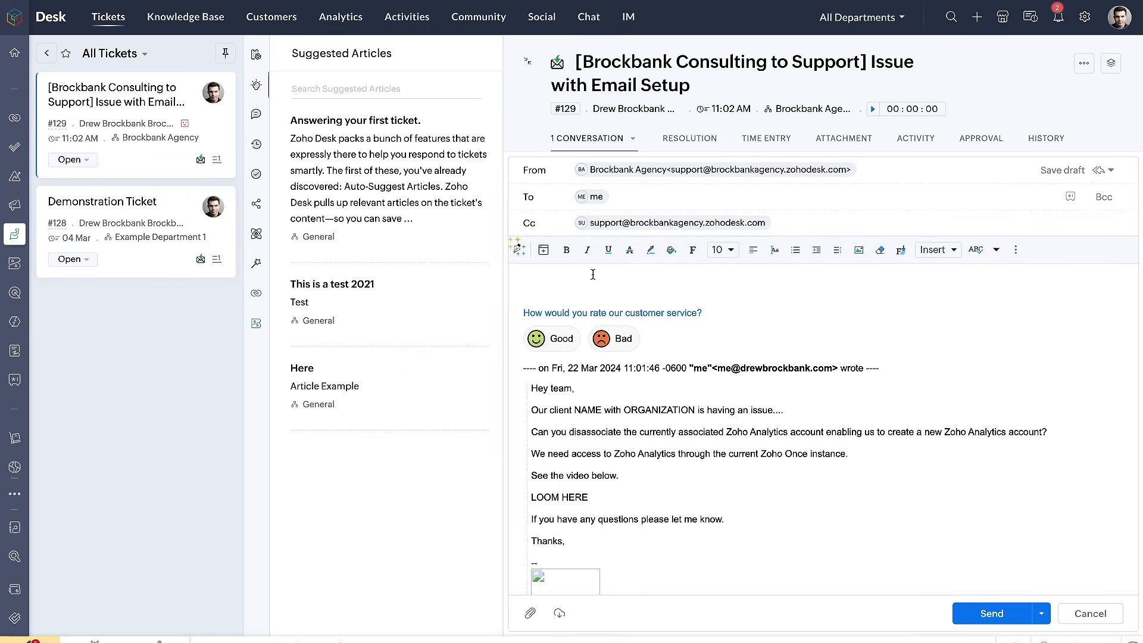
{"action": "left_click", "coordinate": [543, 251]}
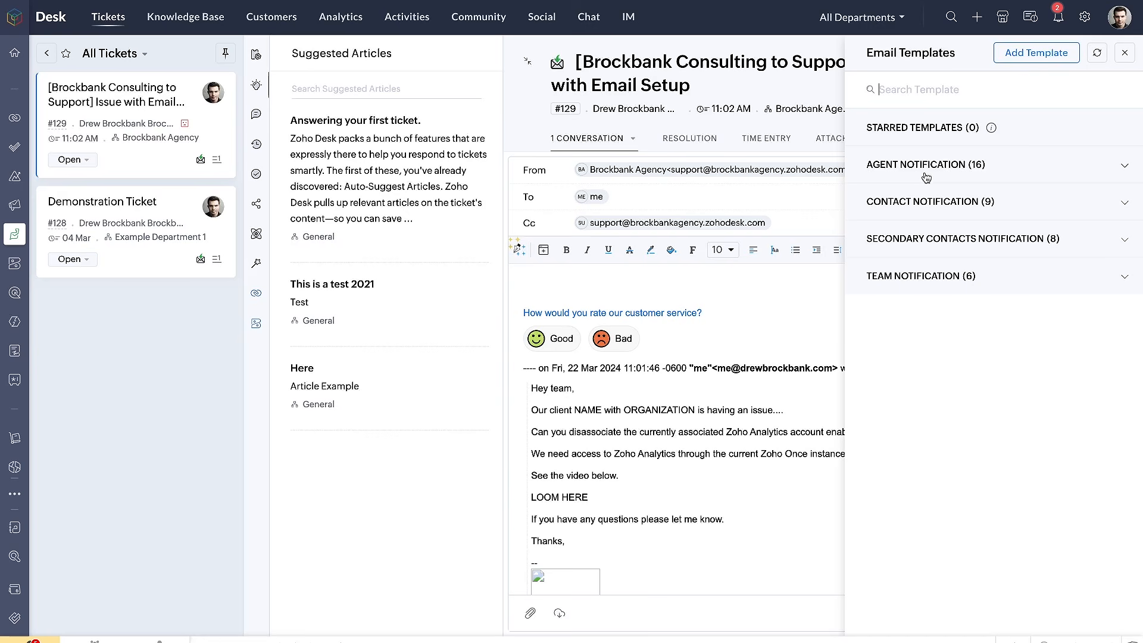
{"action": "left_click", "coordinate": [992, 174]}
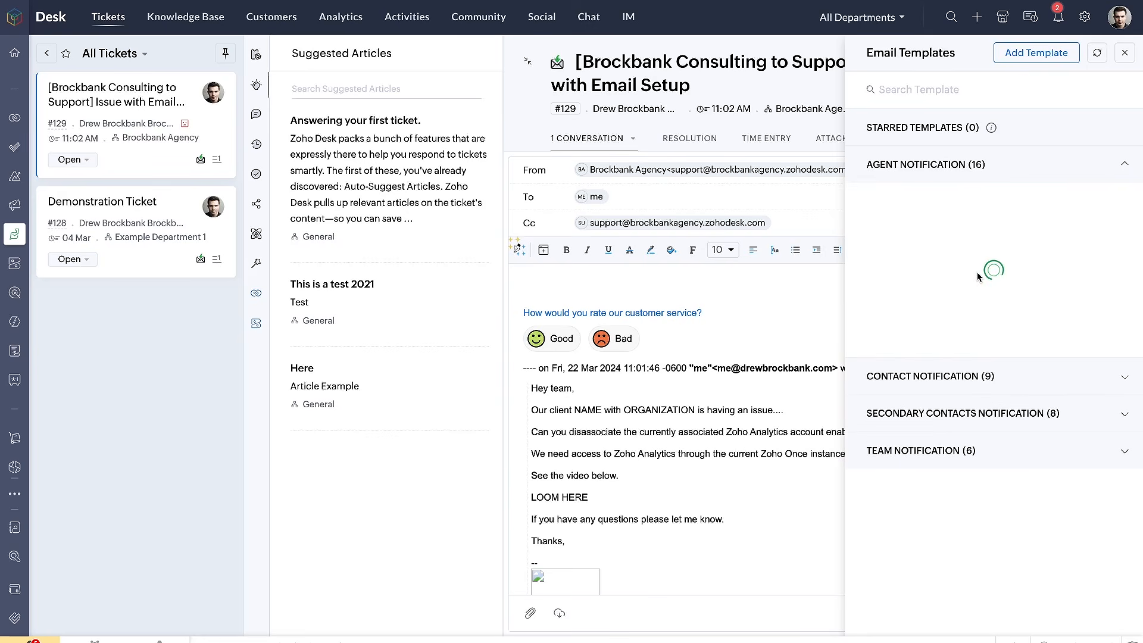
{"action": "scroll", "coordinate": [949, 208], "scroll_direction": "down", "scroll_amount": 5}
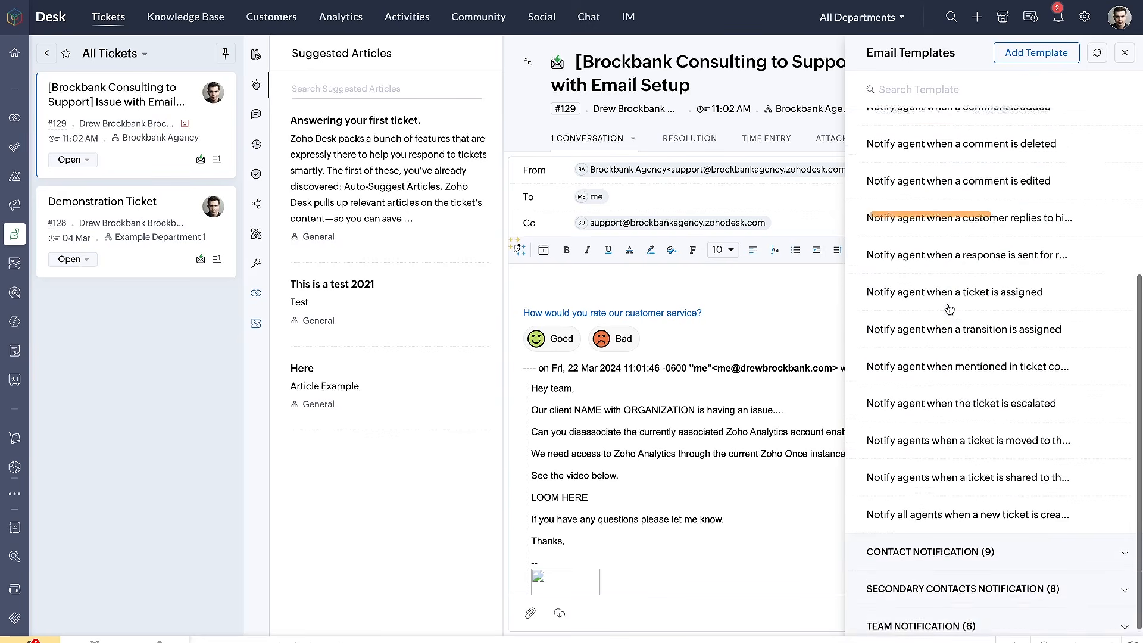
{"action": "scroll", "coordinate": [949, 309], "scroll_direction": "up", "scroll_amount": 4}
{"action": "scroll", "coordinate": [949, 309], "scroll_direction": "up", "scroll_amount": 2}
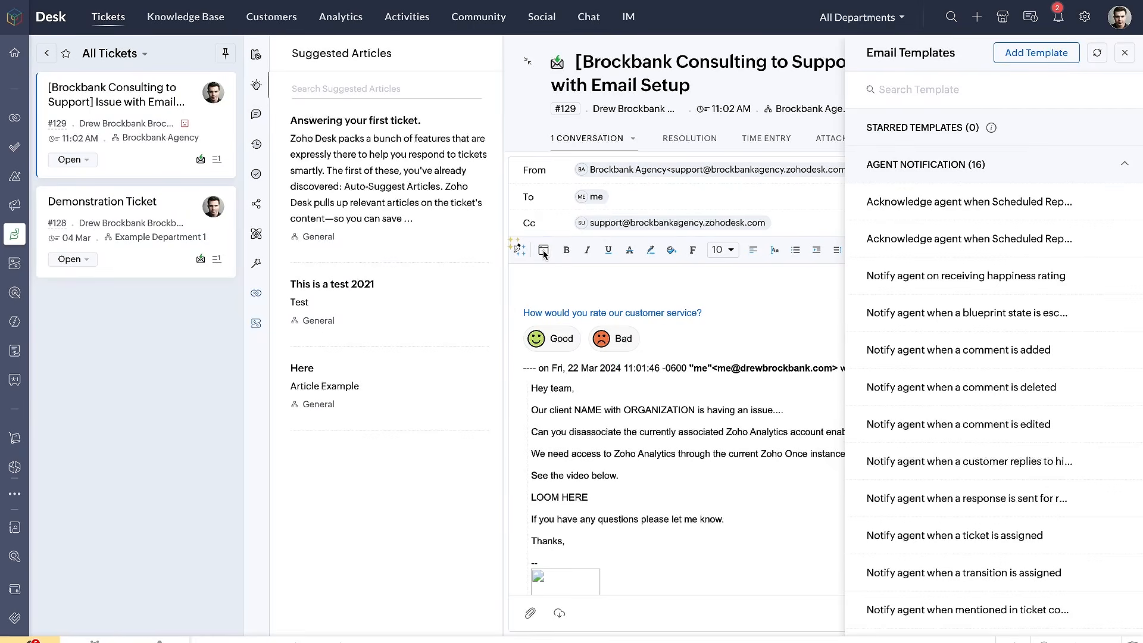
{"action": "left_click", "coordinate": [544, 251]}
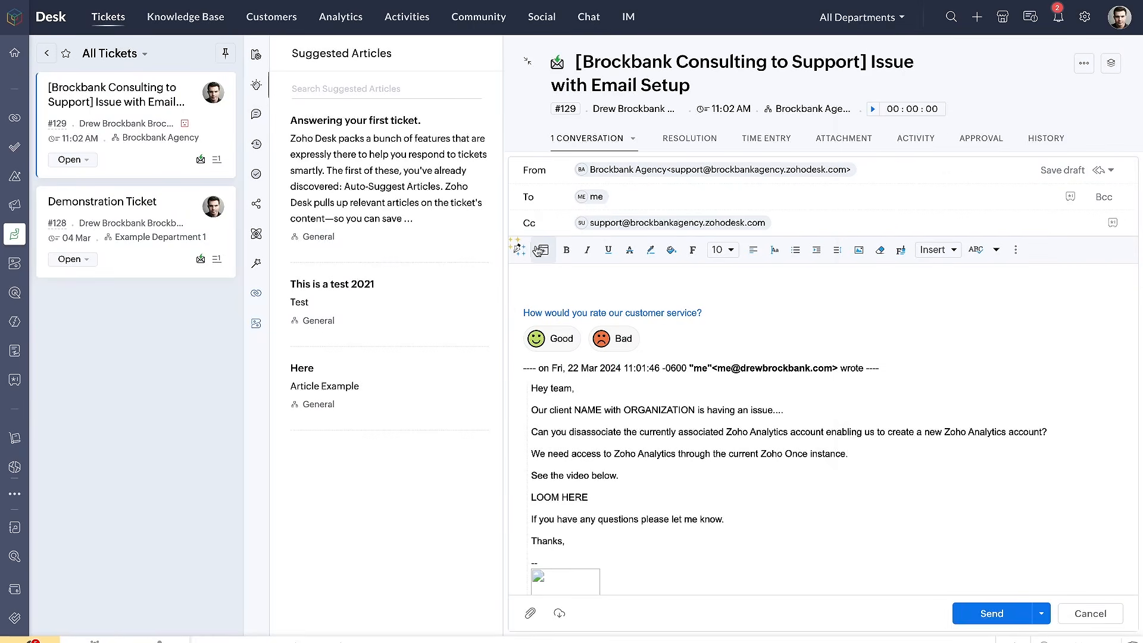
Try inserting the snippet "This is a snippet test." into the reply body, and delete the inserted text
{"action": "left_click", "coordinate": [516, 251]}
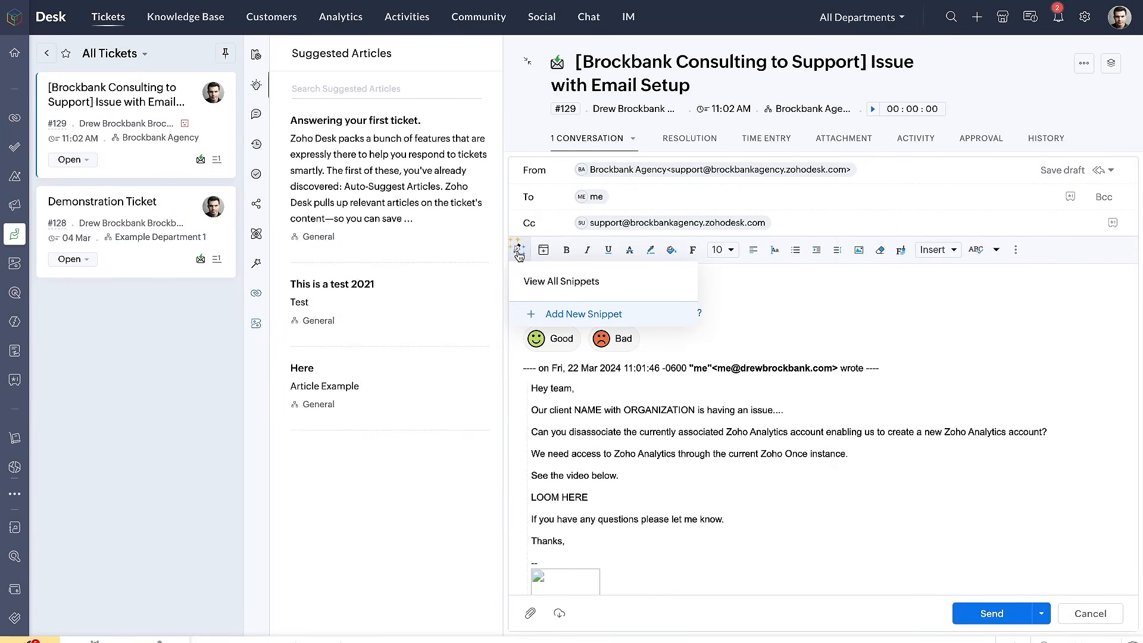
{"action": "left_click", "coordinate": [519, 252]}
{"action": "left_click", "coordinate": [518, 250]}
{"action": "left_click", "coordinate": [557, 281]}
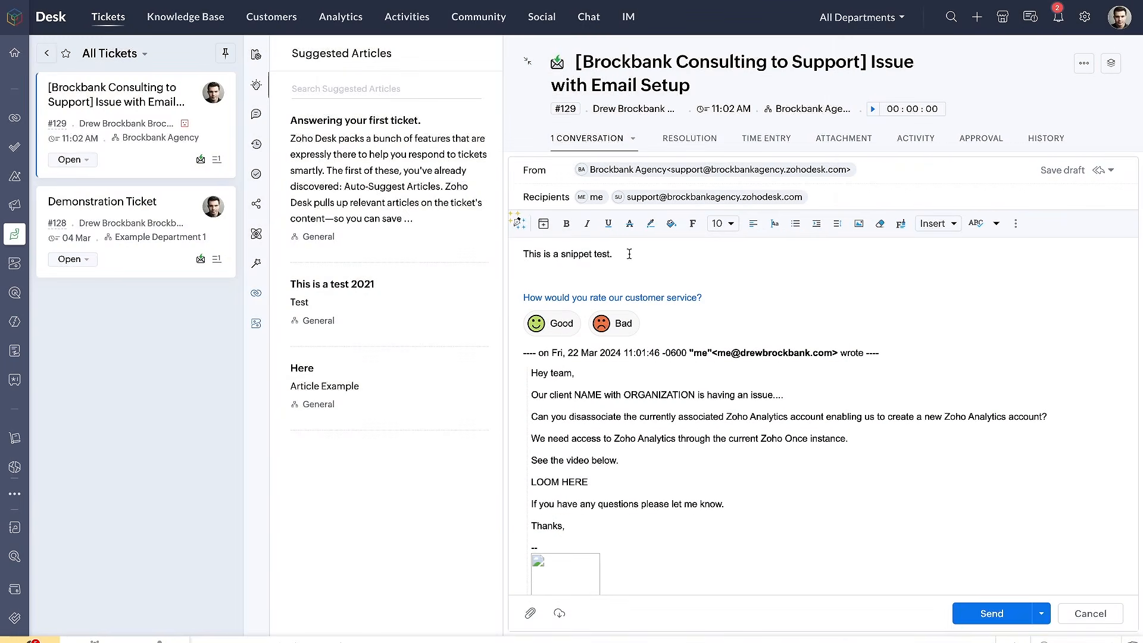
{"action": "left_click_drag", "start_coordinate": [629, 254], "coordinate": [485, 256]}
{"action": "key", "text": "BackSpace"}
{"action": "left_click", "coordinate": [519, 223]}
{"action": "left_click", "coordinate": [931, 290]}
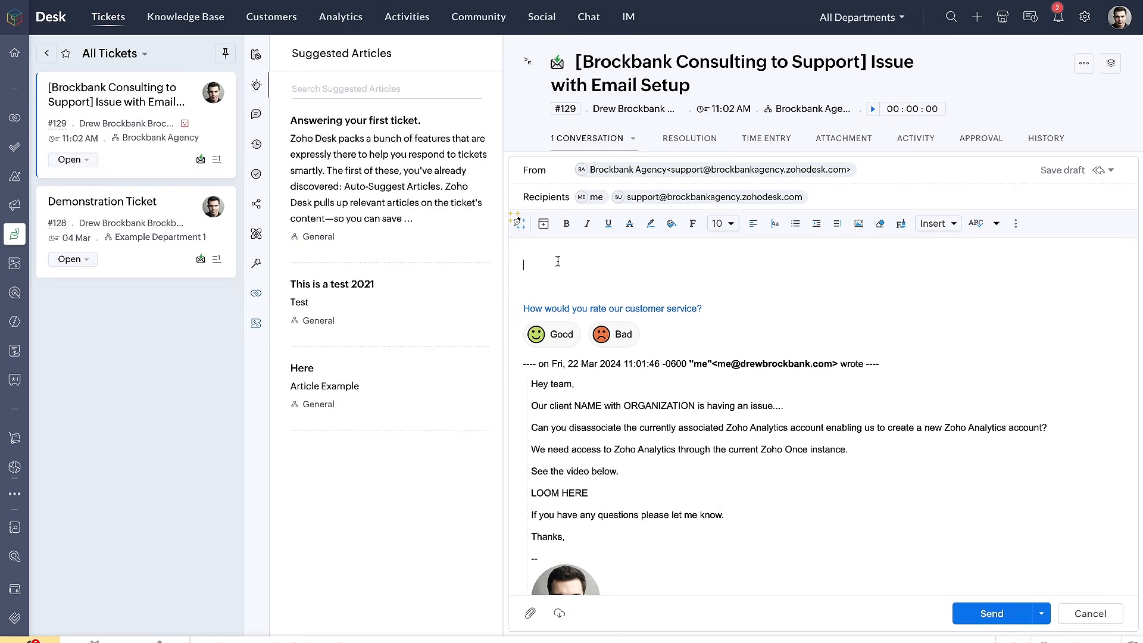
Try inserting the first Agent Notification email template into the reply, look through its text, and clear the whole reply body
{"action": "left_click", "coordinate": [544, 226]}
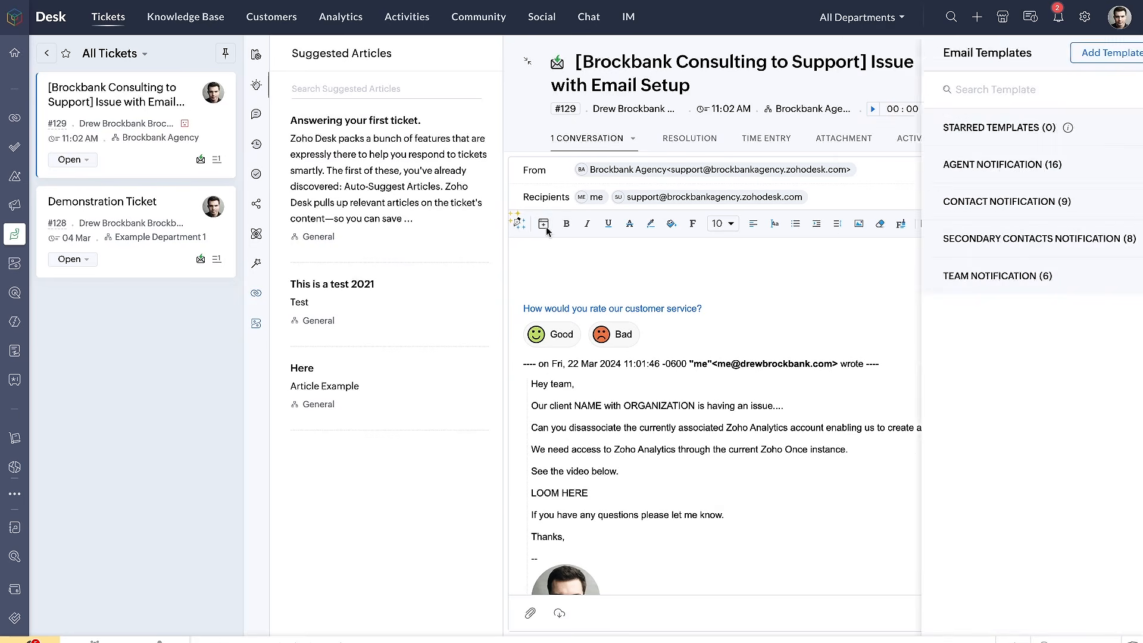
{"action": "left_click", "coordinate": [958, 168]}
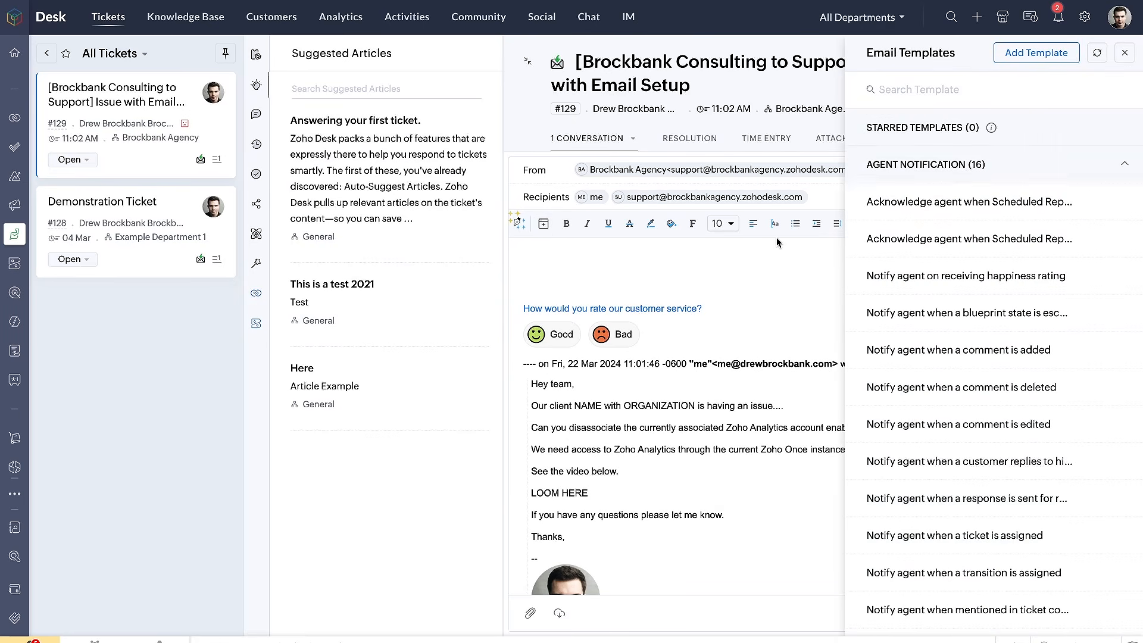
{"action": "left_click", "coordinate": [950, 202]}
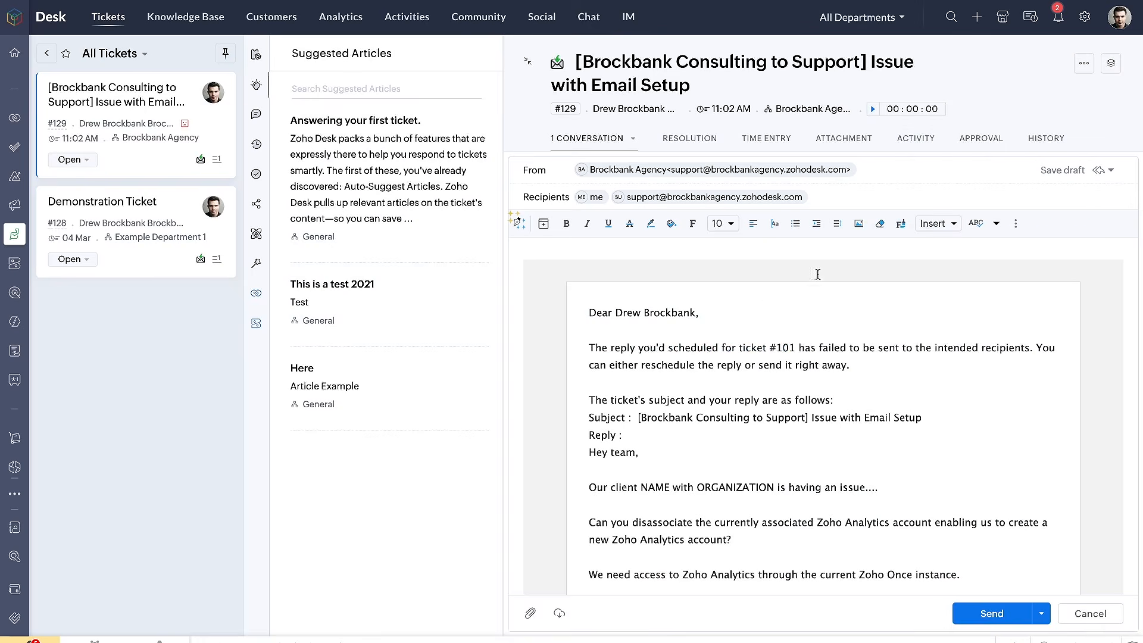
{"action": "scroll", "coordinate": [758, 304], "scroll_direction": "down", "scroll_amount": 4}
{"action": "scroll", "coordinate": [758, 305], "scroll_direction": "up", "scroll_amount": 4}
{"action": "scroll", "coordinate": [743, 292], "scroll_direction": "down", "scroll_amount": 1}
{"action": "scroll", "coordinate": [743, 292], "scroll_direction": "down", "scroll_amount": 4}
{"action": "scroll", "coordinate": [743, 292], "scroll_direction": "down", "scroll_amount": 2}
{"action": "scroll", "coordinate": [743, 292], "scroll_direction": "up", "scroll_amount": 6}
{"action": "key", "text": "ctrl+a"}
{"action": "key", "text": "BackSpace"}
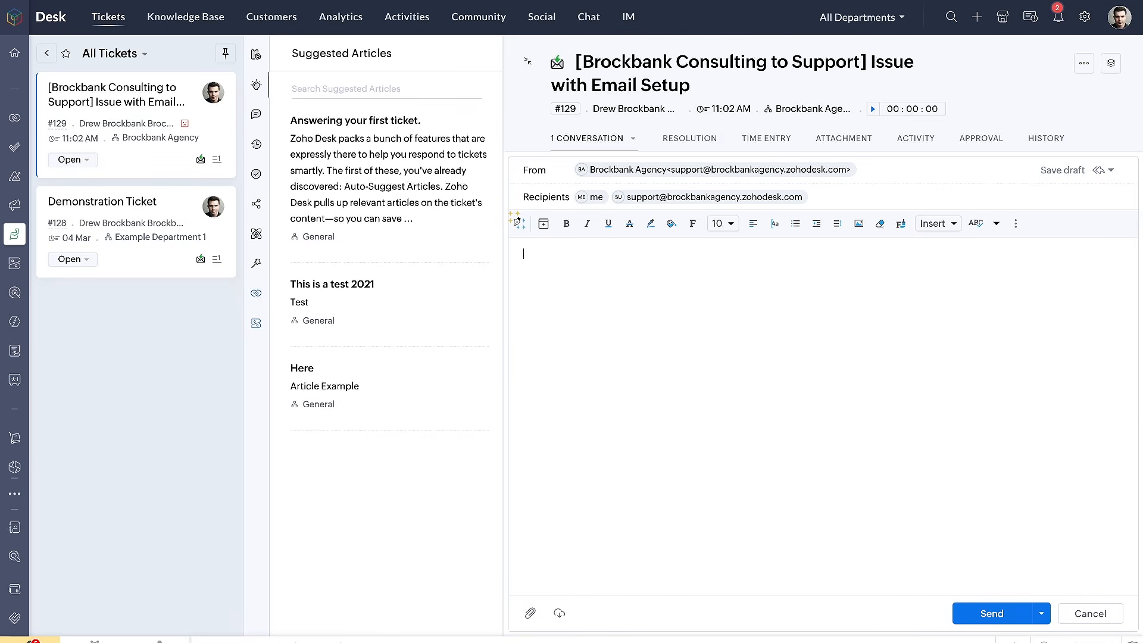
Try pasting the suggested article "Answering your first ticket." into the empty reply, and delete the pasted text
{"action": "left_click", "coordinate": [518, 223]}
{"action": "left_click", "coordinate": [516, 232]}
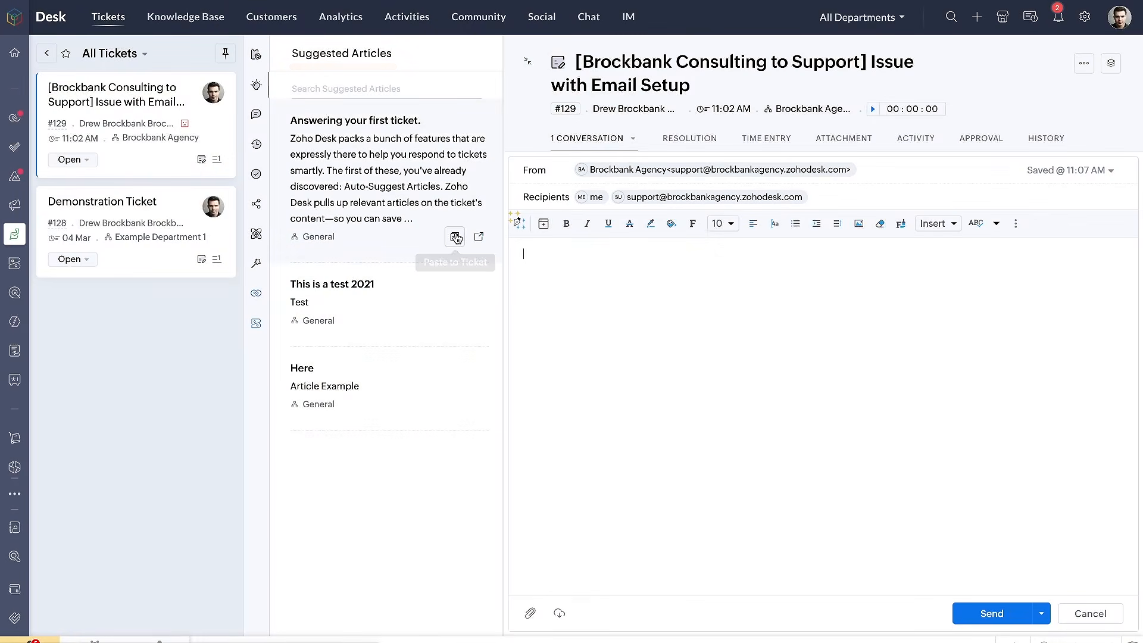
{"action": "left_click", "coordinate": [454, 236]}
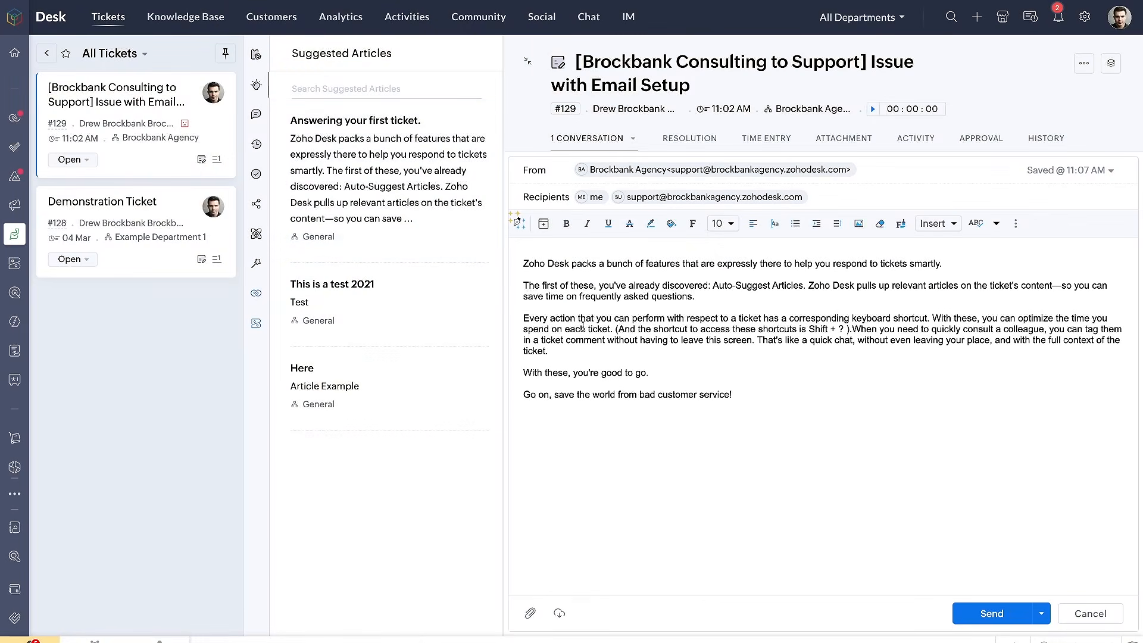
{"action": "key", "text": "ctrl+a"}
{"action": "key", "text": "BackSpace"}
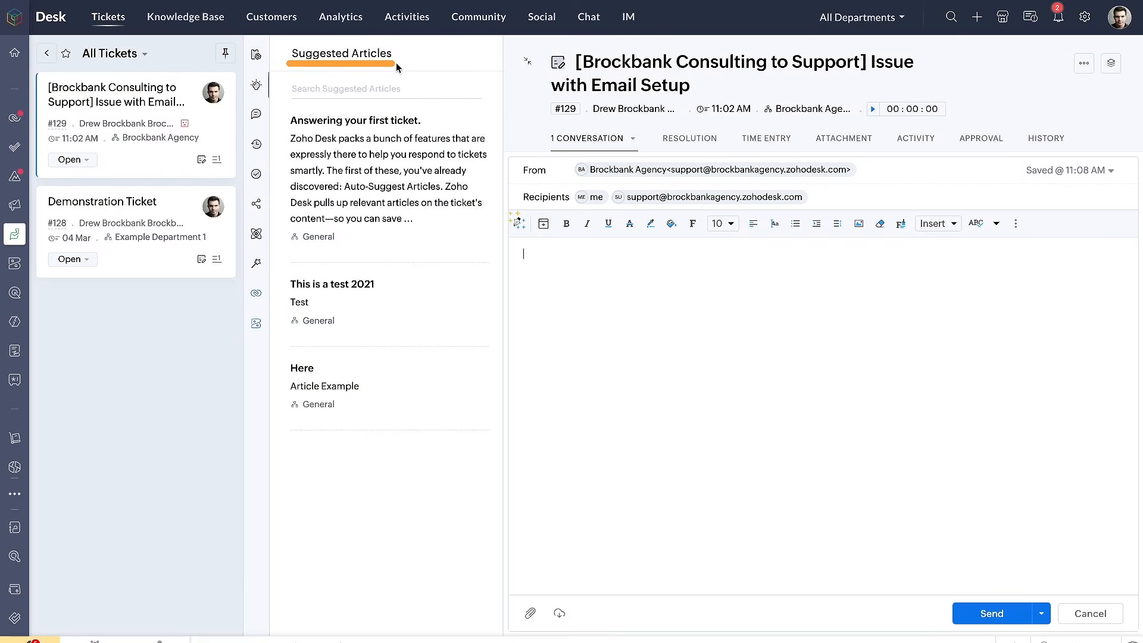
Paste the "Answering your first ticket." article into the ticket reply once more, and clear the reply body again
{"action": "mouse_move", "coordinate": [447, 102]}
{"action": "left_mouse_down"}
{"action": "mouse_move", "coordinate": [277, 115]}
{"action": "mouse_move", "coordinate": [422, 239]}
{"action": "mouse_move", "coordinate": [432, 83]}
{"action": "left_mouse_up"}
{"action": "mouse_move", "coordinate": [444, 157]}
{"action": "left_mouse_down"}
{"action": "mouse_move", "coordinate": [536, 268]}
{"action": "mouse_move", "coordinate": [545, 328]}
{"action": "left_mouse_up"}
{"action": "left_click", "coordinate": [597, 277]}
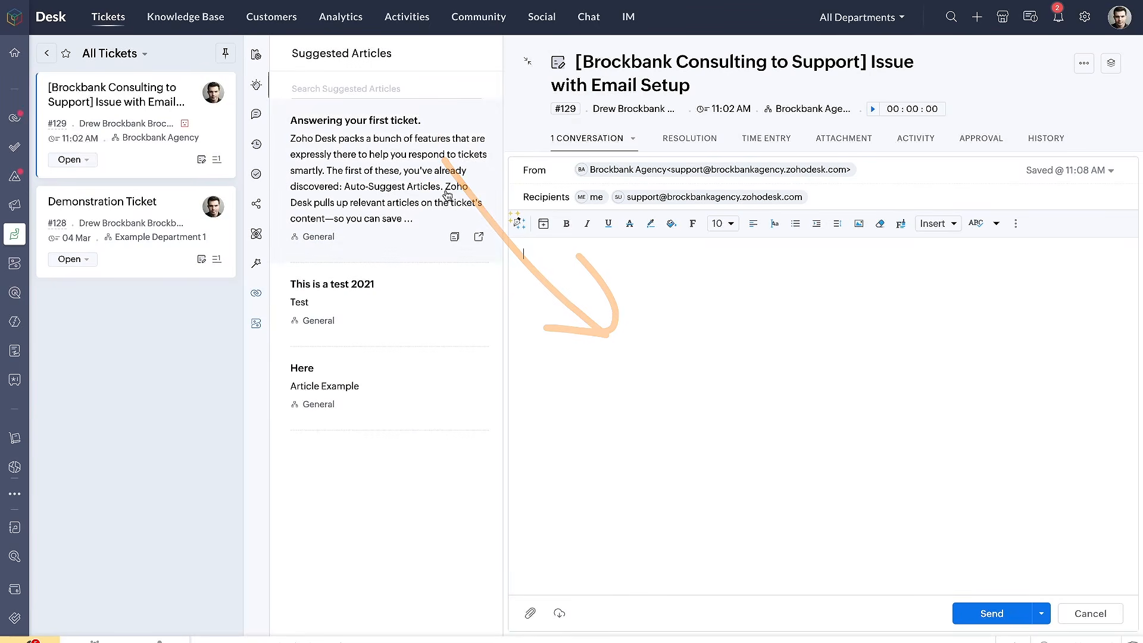
{"action": "left_click", "coordinate": [454, 238]}
{"action": "key", "text": "ctrl+a"}
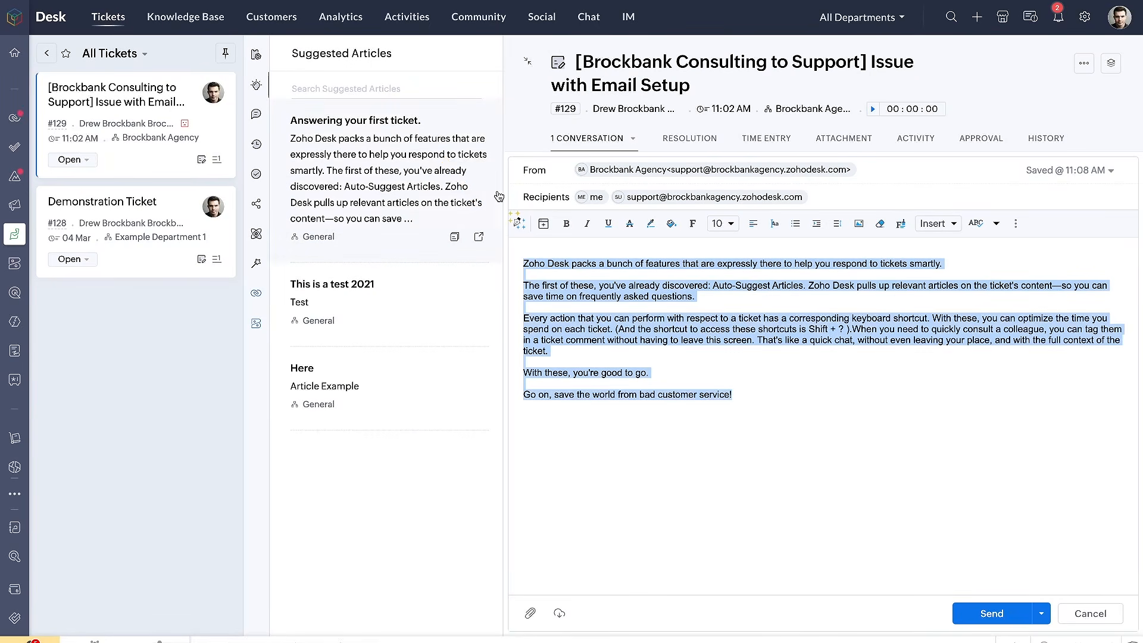
{"action": "key", "text": "Delete"}
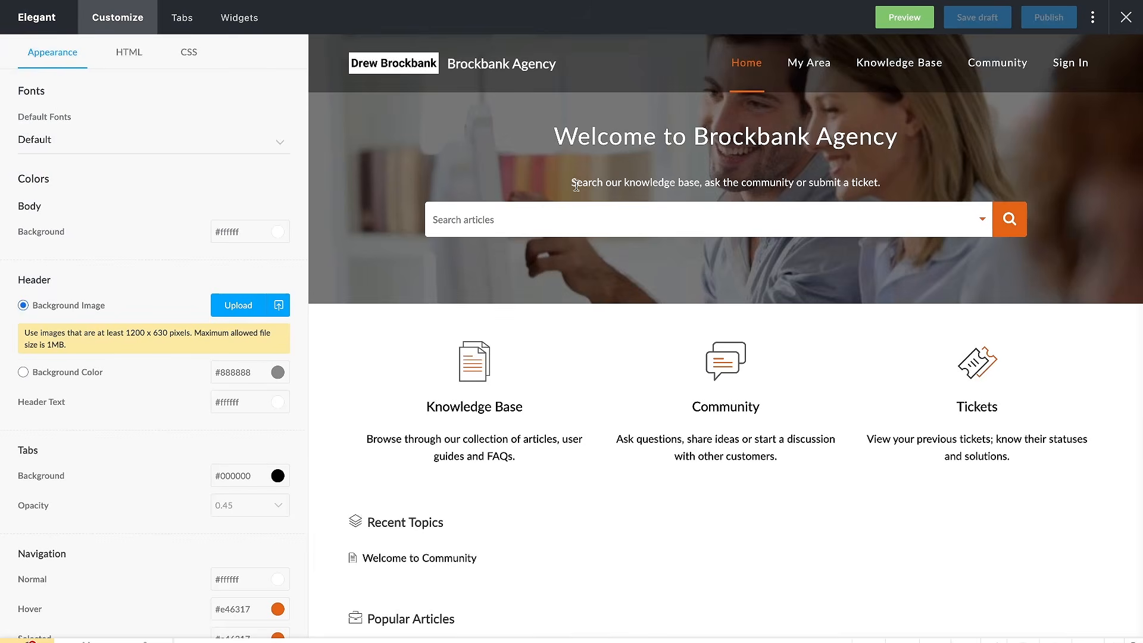
Preview the Elegant help center theme and look through its home page, from the article search down to the ticket submission section
{"action": "scroll", "coordinate": [572, 242], "scroll_direction": "down", "scroll_amount": 3}
{"action": "scroll", "coordinate": [571, 241], "scroll_direction": "up", "scroll_amount": 3}
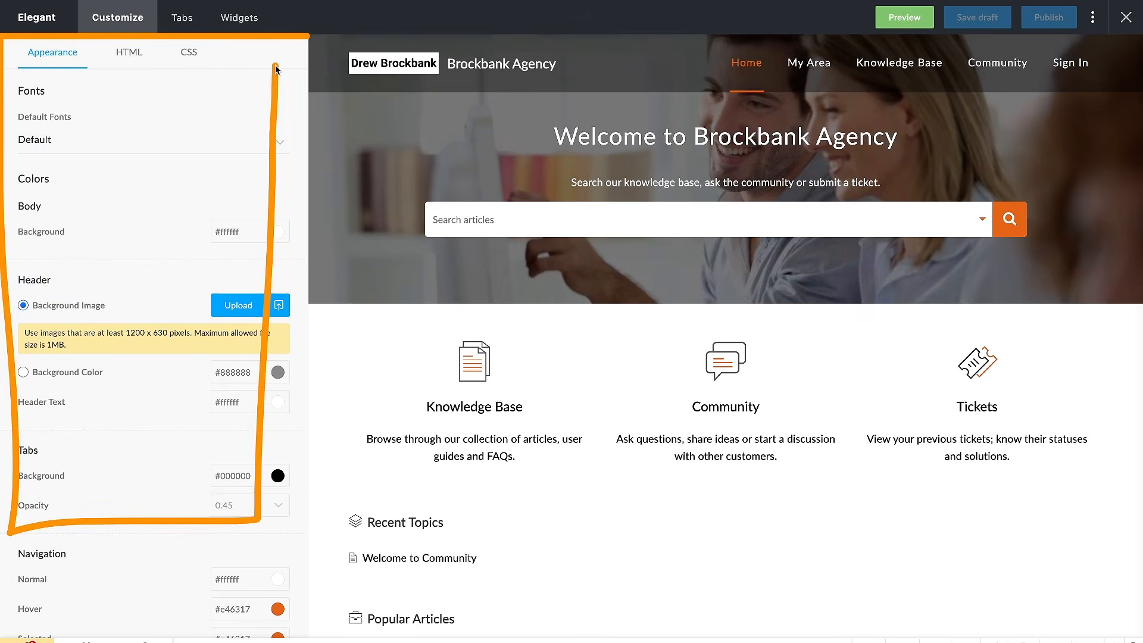
{"action": "left_click", "coordinate": [913, 20]}
{"action": "scroll", "coordinate": [754, 283], "scroll_direction": "down", "scroll_amount": 4}
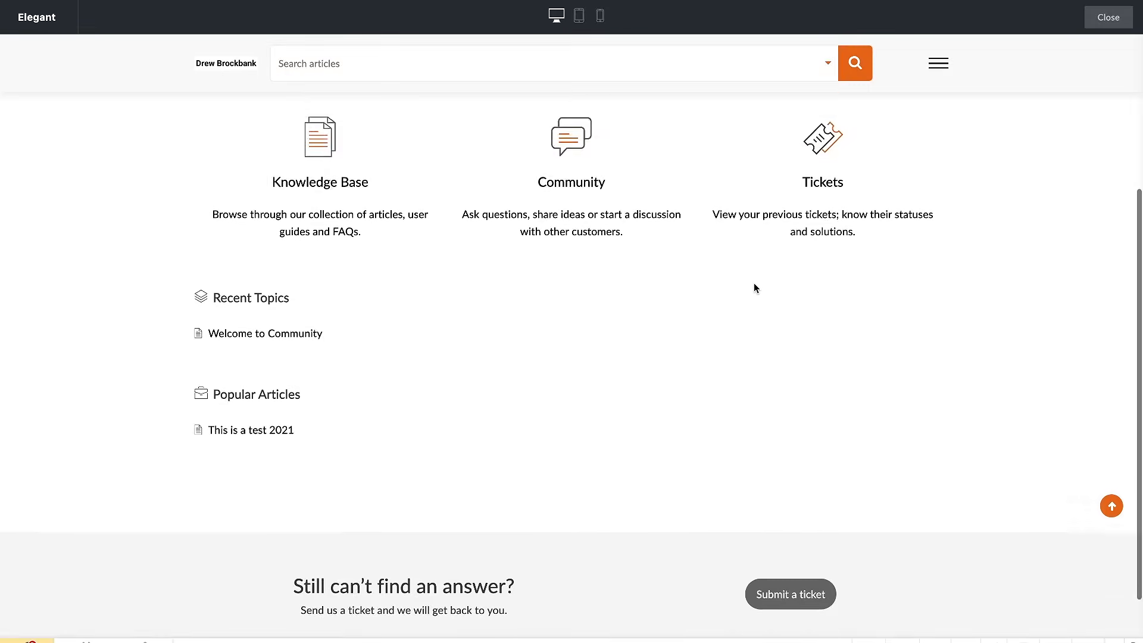
{"action": "mouse_move", "coordinate": [391, 190]}
{"action": "left_mouse_down"}
{"action": "mouse_move", "coordinate": [173, 178]}
{"action": "mouse_move", "coordinate": [378, 340]}
{"action": "mouse_move", "coordinate": [408, 121]}
{"action": "left_mouse_up"}
{"action": "scroll", "coordinate": [413, 214], "scroll_direction": "up", "scroll_amount": 3}
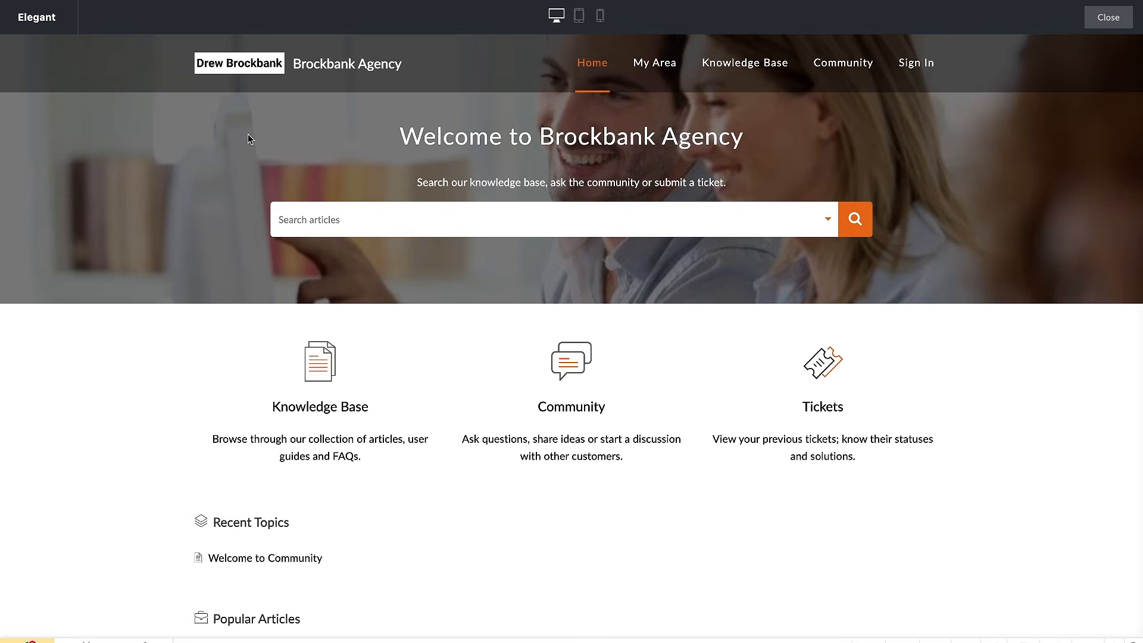
{"action": "scroll", "coordinate": [284, 200], "scroll_direction": "down", "scroll_amount": 3}
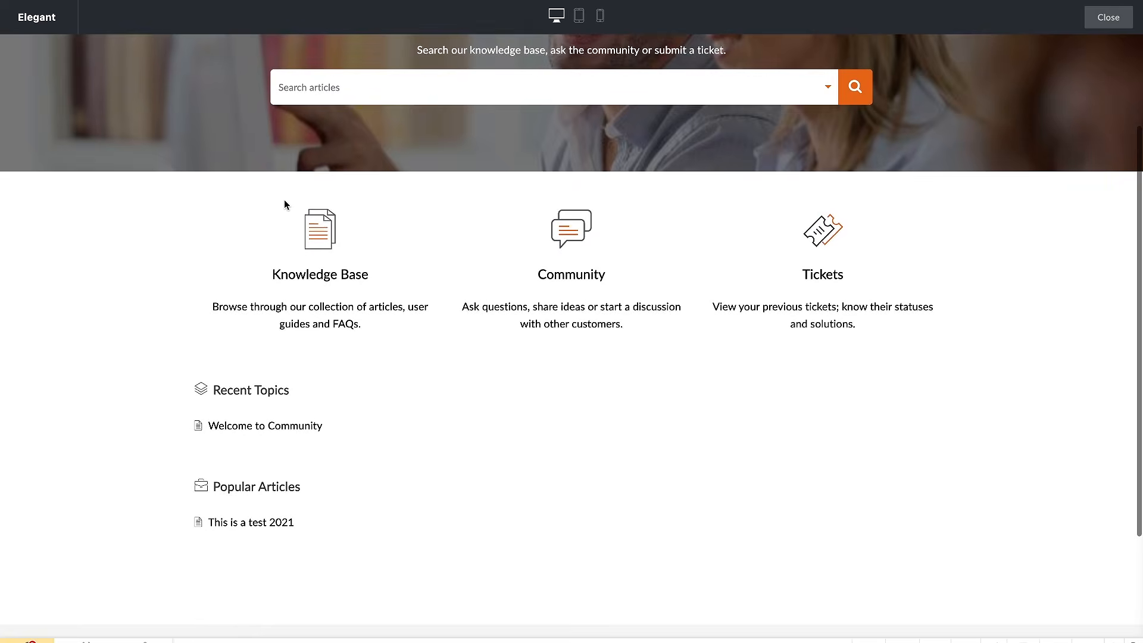
{"action": "left_click_drag", "start_coordinate": [221, 325], "coordinate": [419, 325]}
{"action": "scroll", "coordinate": [419, 326], "scroll_direction": "up", "scroll_amount": 3}
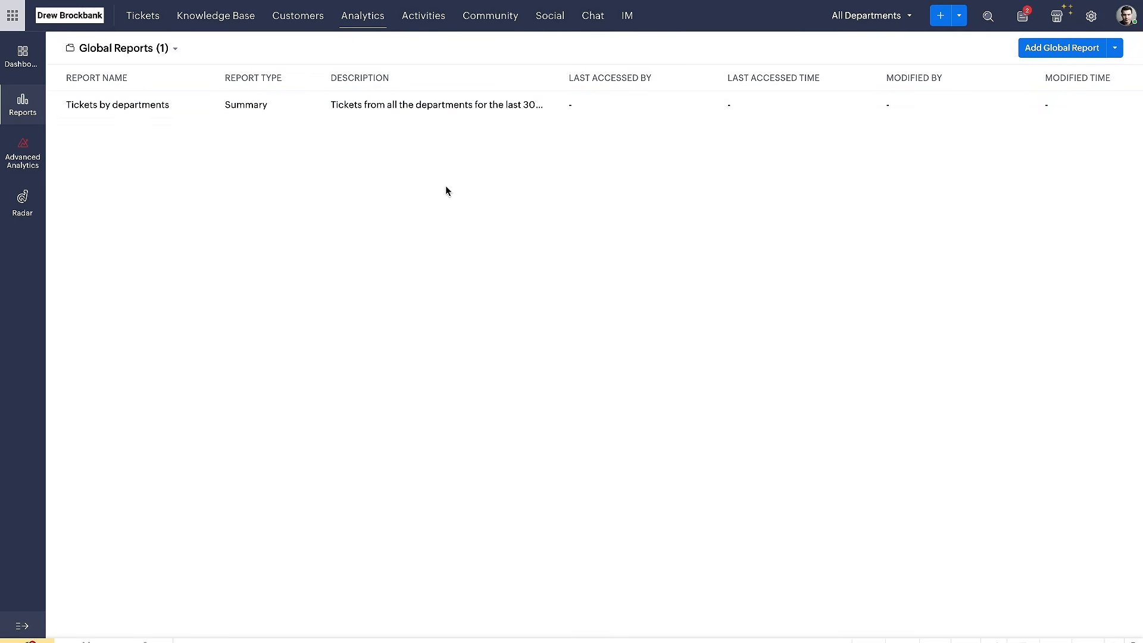
Start a new global report on the Tickets module without related modules, and continue to its report type settings
{"action": "left_click", "coordinate": [1028, 51]}
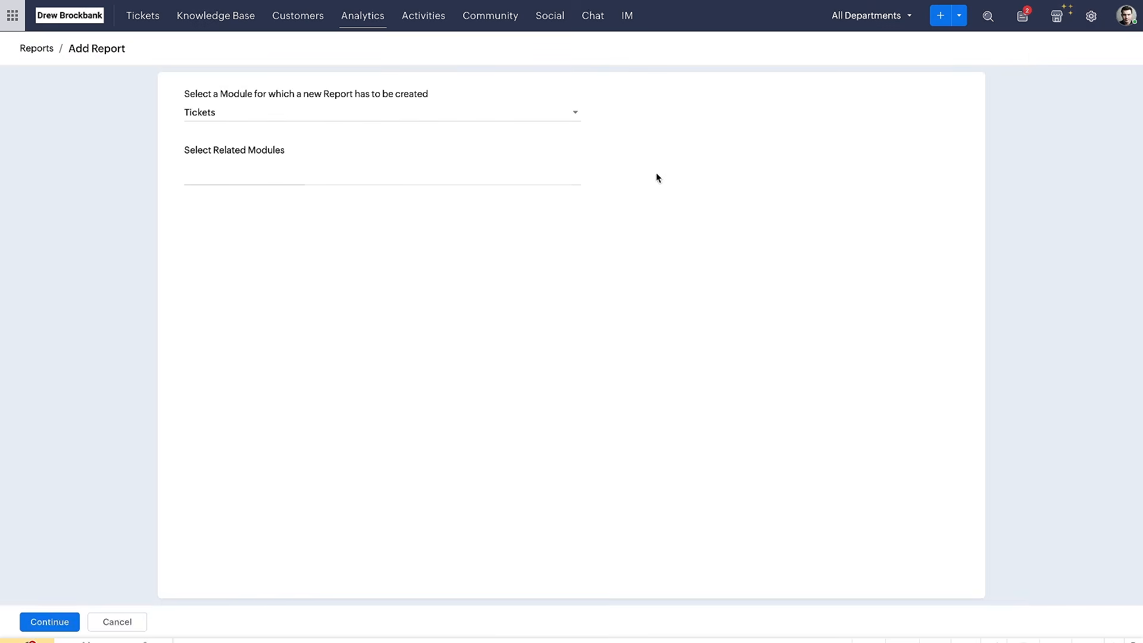
{"action": "left_click", "coordinate": [295, 125]}
{"action": "left_click", "coordinate": [312, 158]}
{"action": "left_click", "coordinate": [288, 180]}
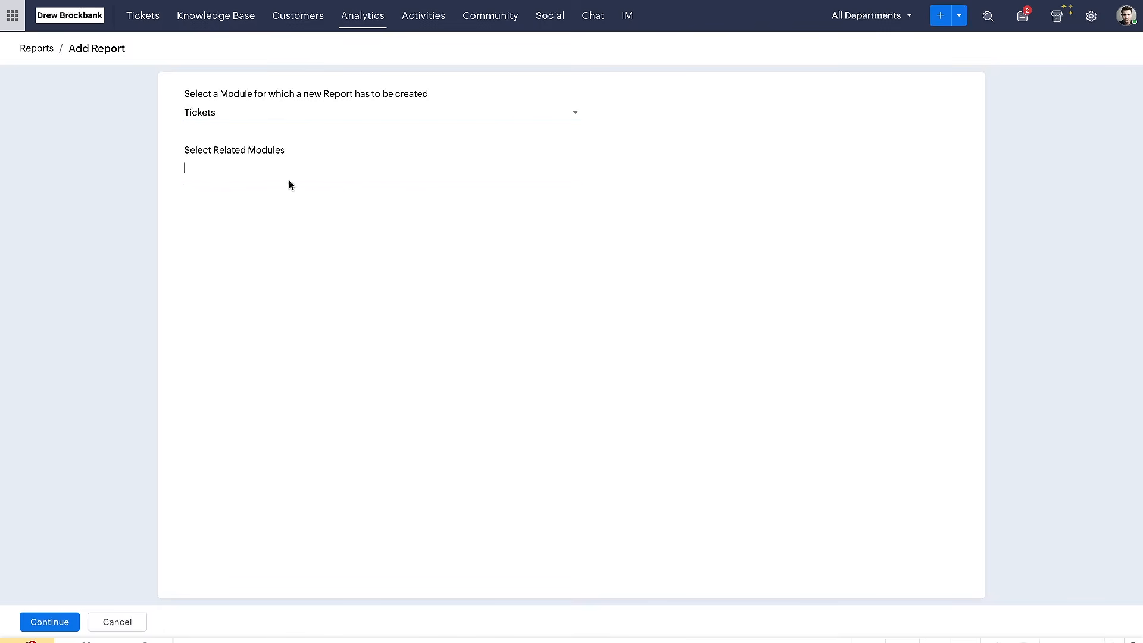
{"action": "left_click", "coordinate": [33, 621]}
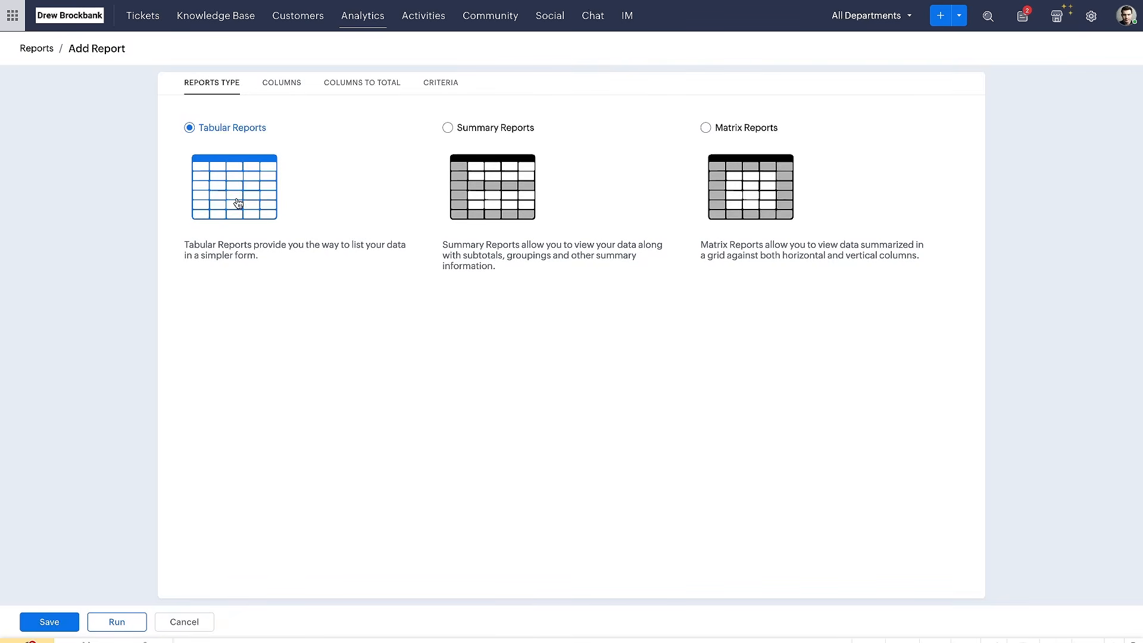
Try saving and running the tabular report without any columns selected, dismissing each alert
{"action": "left_click", "coordinate": [79, 621]}
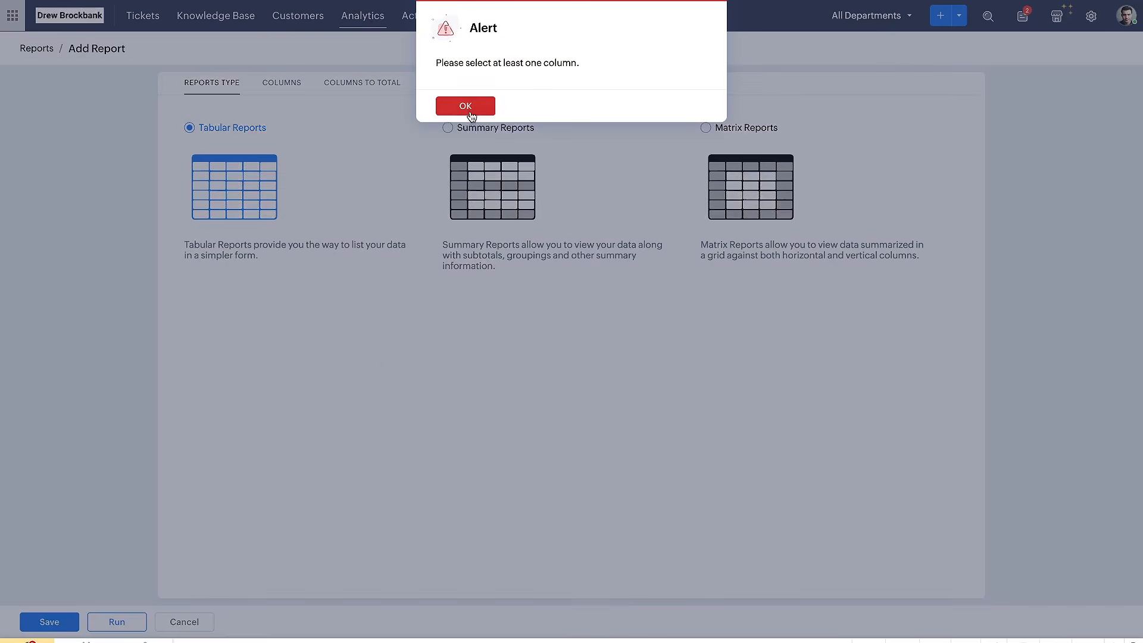
{"action": "left_click", "coordinate": [470, 116]}
{"action": "left_click", "coordinate": [128, 619]}
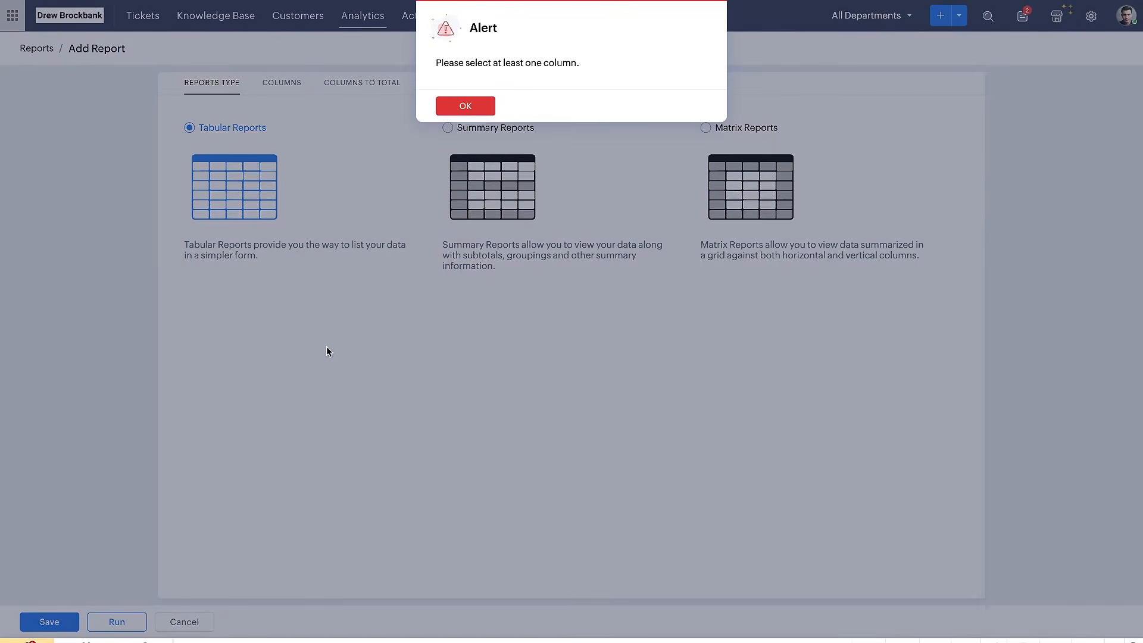
{"action": "left_click", "coordinate": [462, 106]}
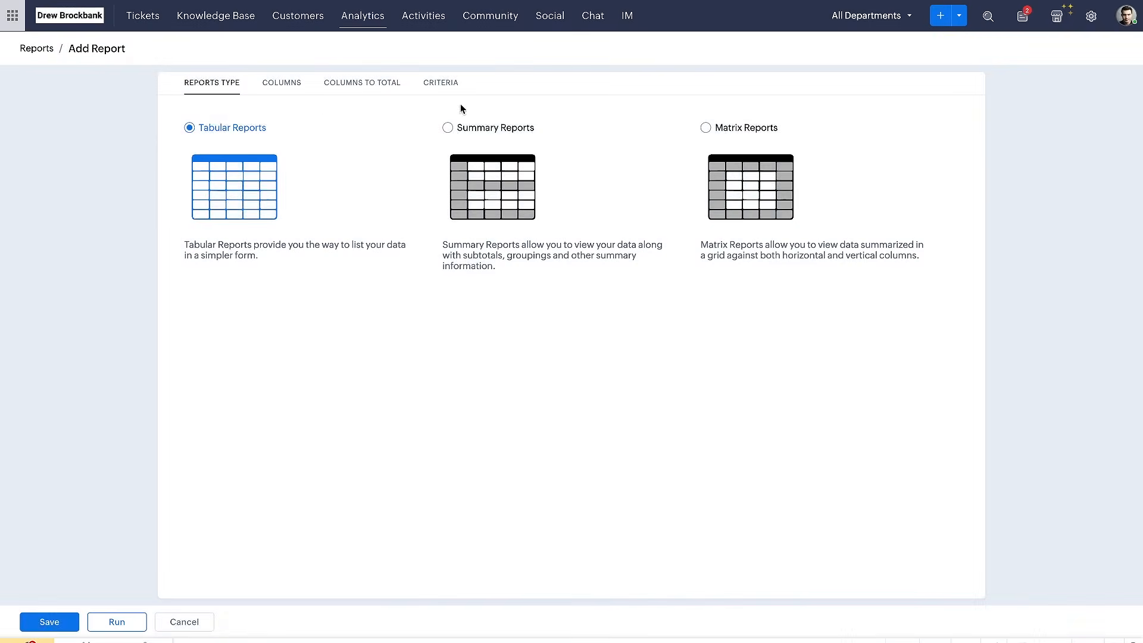
Open the report's column selection, highlight Agent Responded Time, and browse the available Tickets columns without adding any
{"action": "left_click", "coordinate": [290, 95]}
{"action": "left_click", "coordinate": [264, 204]}
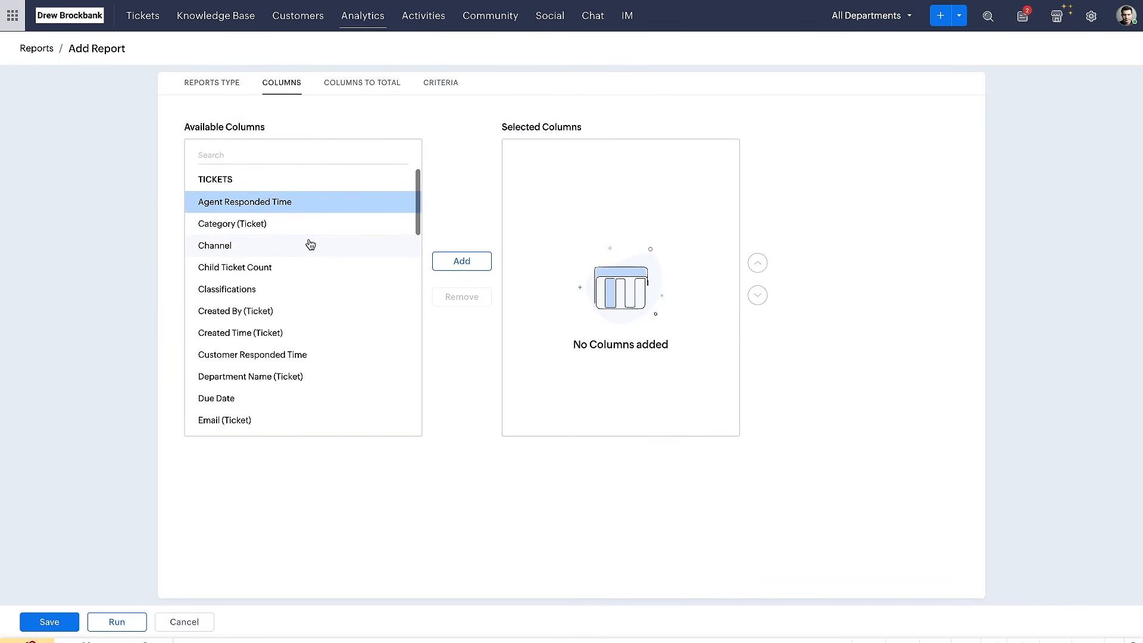
{"action": "scroll", "coordinate": [314, 347], "scroll_direction": "down", "scroll_amount": 15}
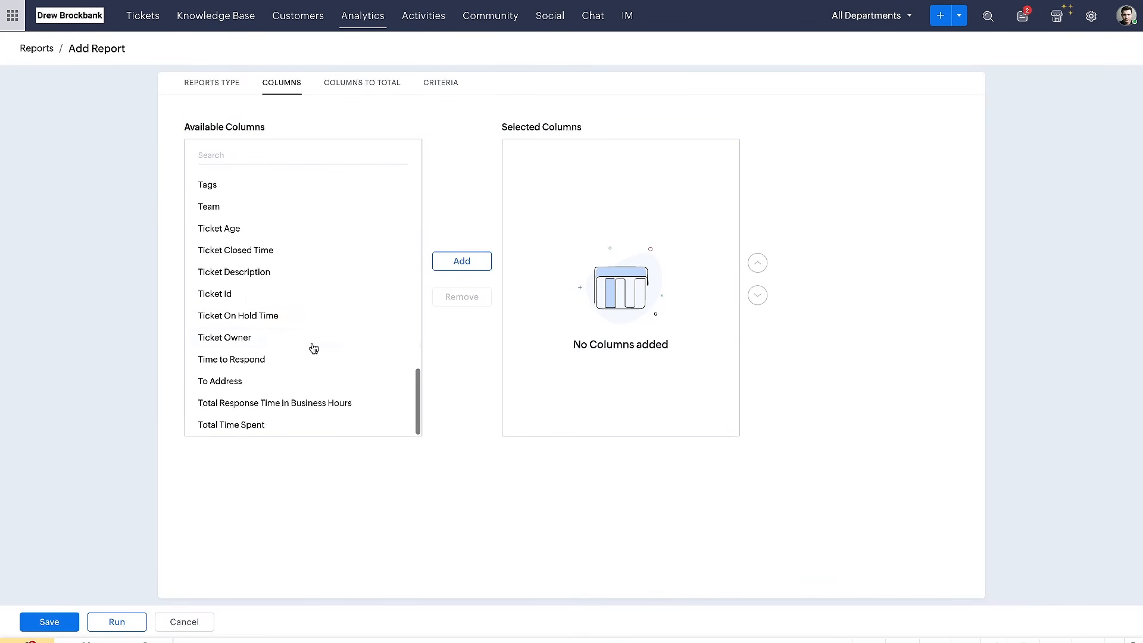
{"action": "scroll", "coordinate": [314, 347], "scroll_direction": "up", "scroll_amount": 15}
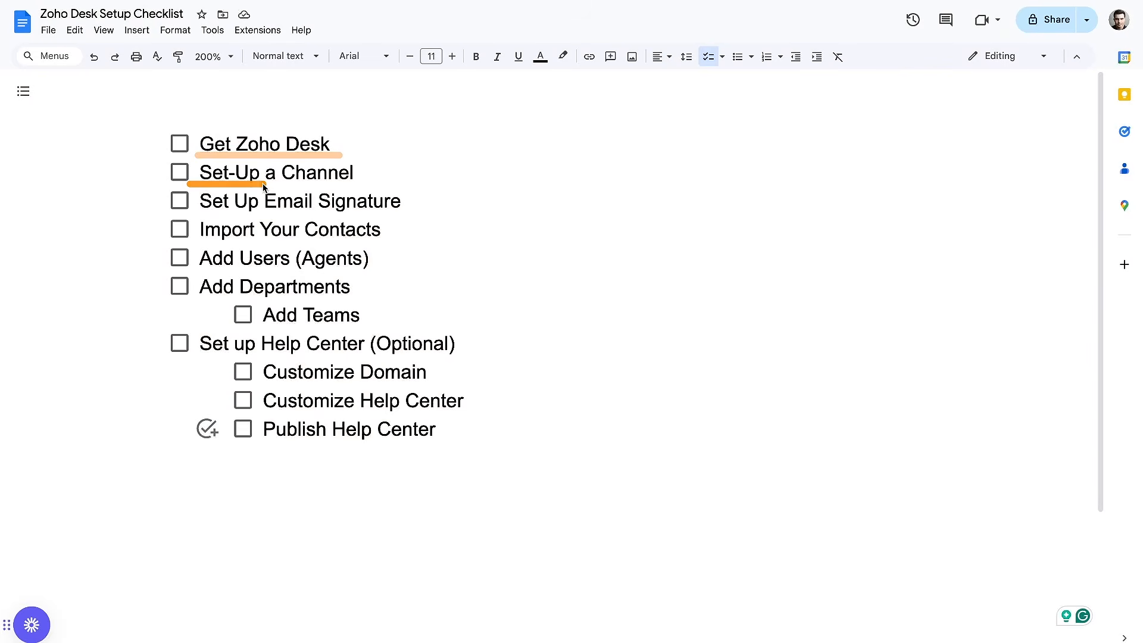
Switch to the Zoho Desk Setup Checklist in Google Docs, review its items, and look over the Zoho One free-account sign-up form
{"action": "left_click_drag", "start_coordinate": [193, 221], "coordinate": [439, 222]}
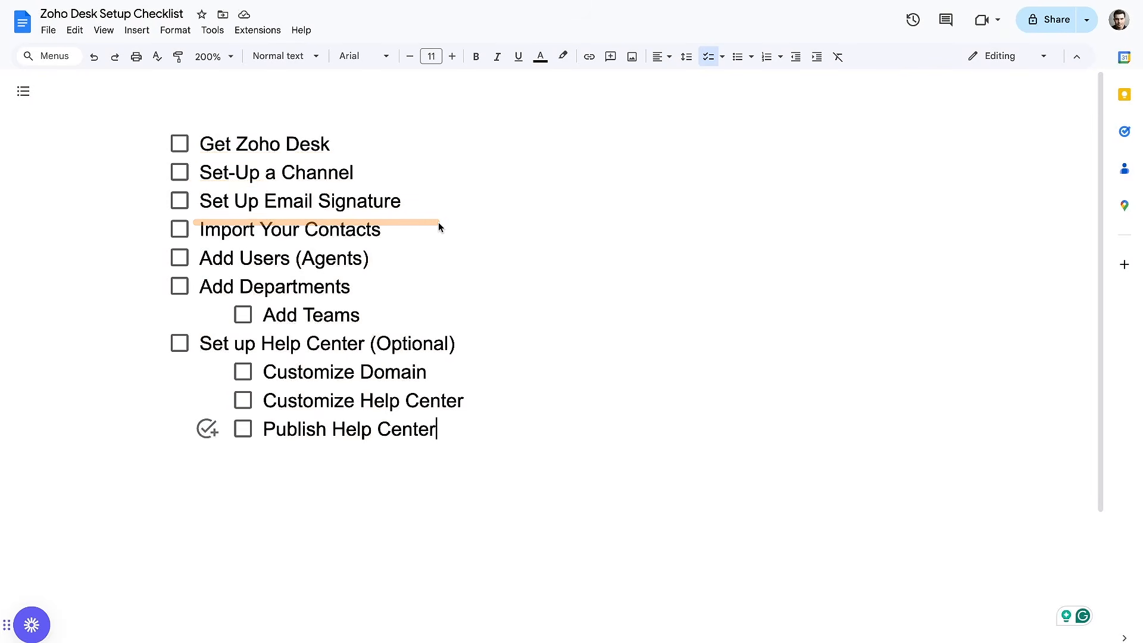
{"action": "left_click_drag", "start_coordinate": [199, 160], "coordinate": [366, 162]}
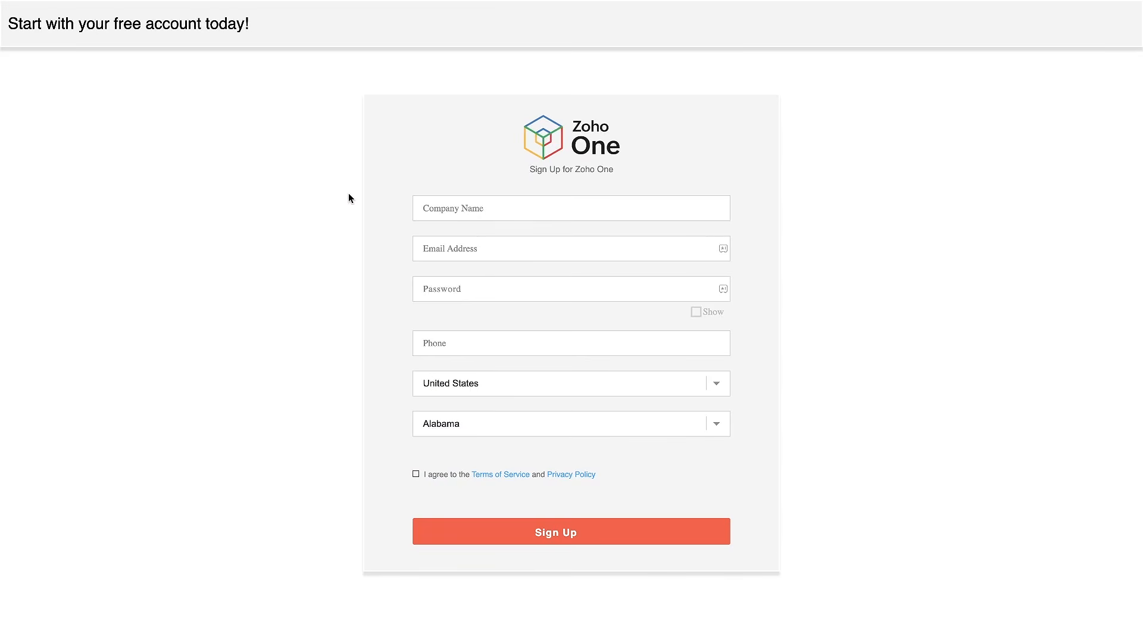
{"action": "left_click_drag", "start_coordinate": [495, 187], "coordinate": [630, 187]}
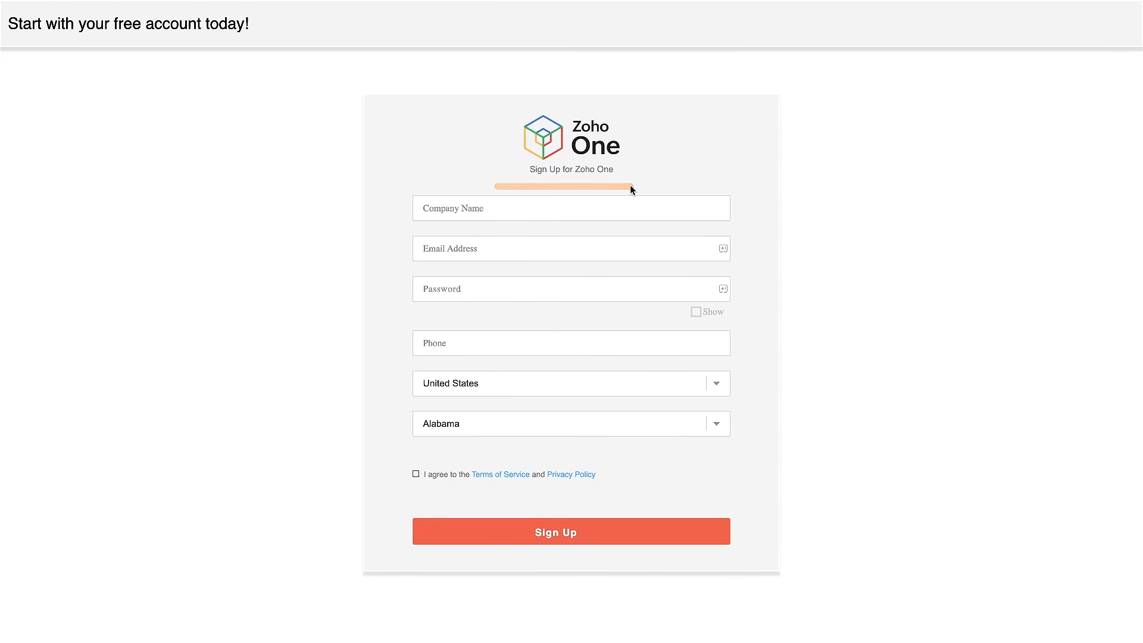
{"action": "left_click_drag", "start_coordinate": [34, 39], "coordinate": [316, 38]}
{"action": "left_click_drag", "start_coordinate": [510, 177], "coordinate": [652, 176]}
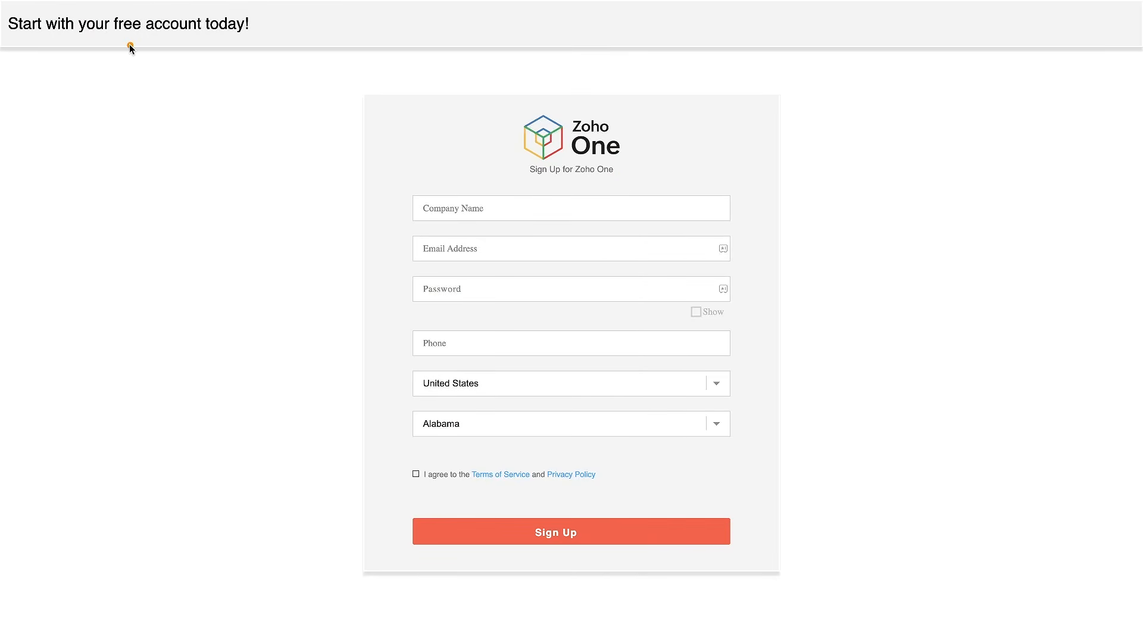
{"action": "left_click_drag", "start_coordinate": [500, 181], "coordinate": [609, 182]}
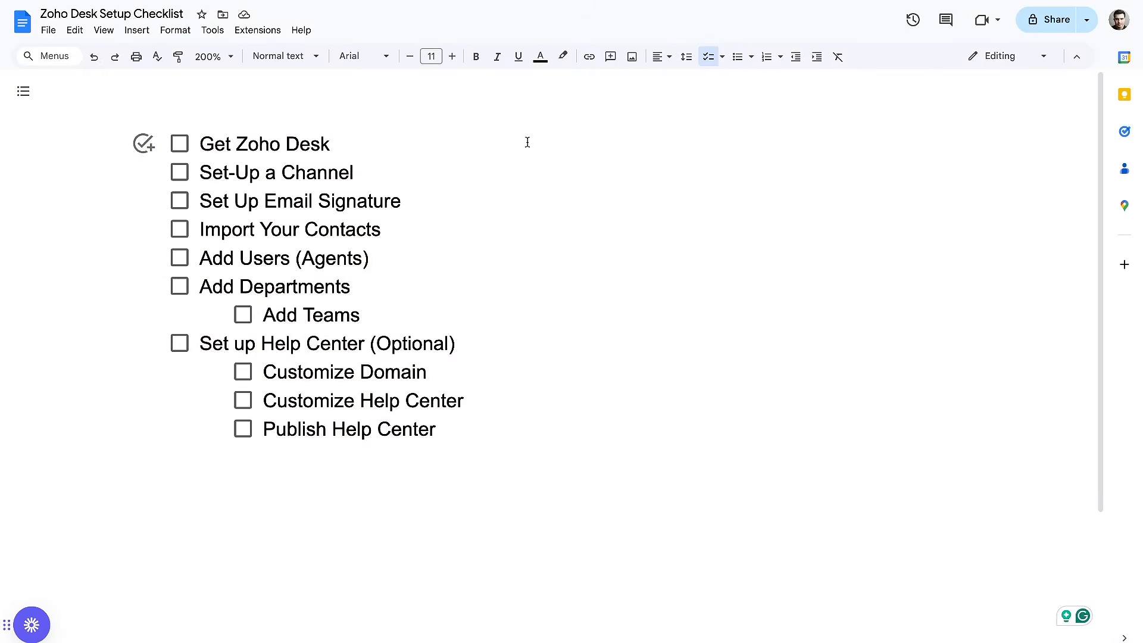
Mark "Get Zoho Desk" as completed in the Zoho Desk Setup Checklist
{"action": "left_click_drag", "start_coordinate": [195, 158], "coordinate": [332, 155]}
{"action": "left_click_drag", "start_coordinate": [190, 160], "coordinate": [341, 160]}
{"action": "left_click", "coordinate": [179, 144]}
{"action": "left_click_drag", "start_coordinate": [209, 188], "coordinate": [374, 184]}
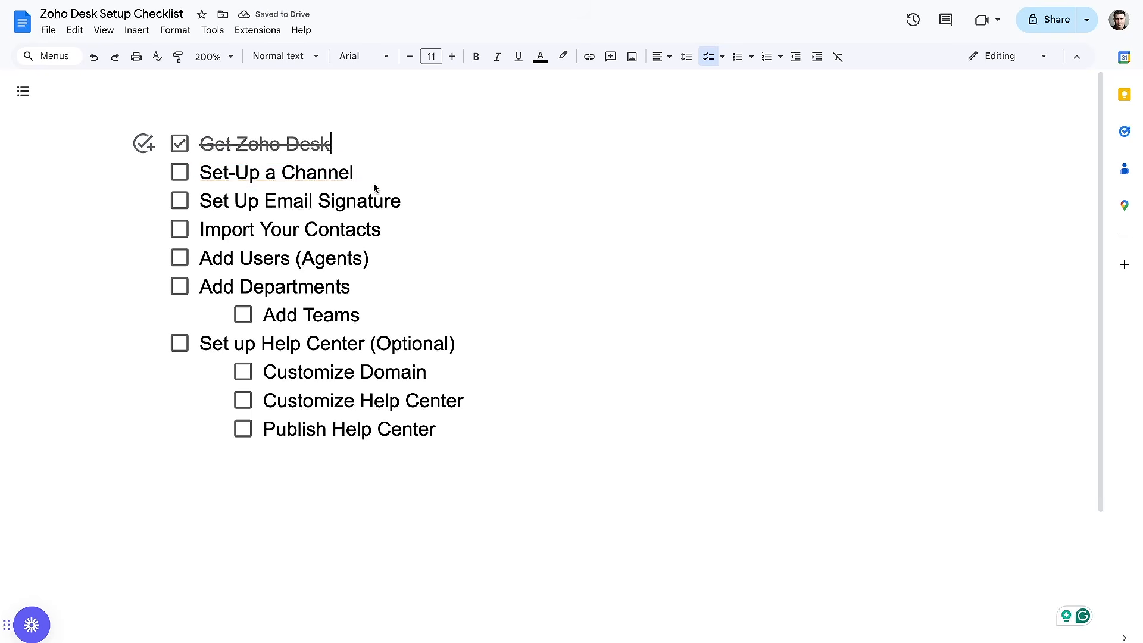
Switch to Zoho Desk's setup page to review the available channels, and look at the Gmail Help article on automatically forwarding messages
{"action": "key", "text": "ctrl+Tab"}
{"action": "left_click_drag", "start_coordinate": [71, 129], "coordinate": [145, 112]}
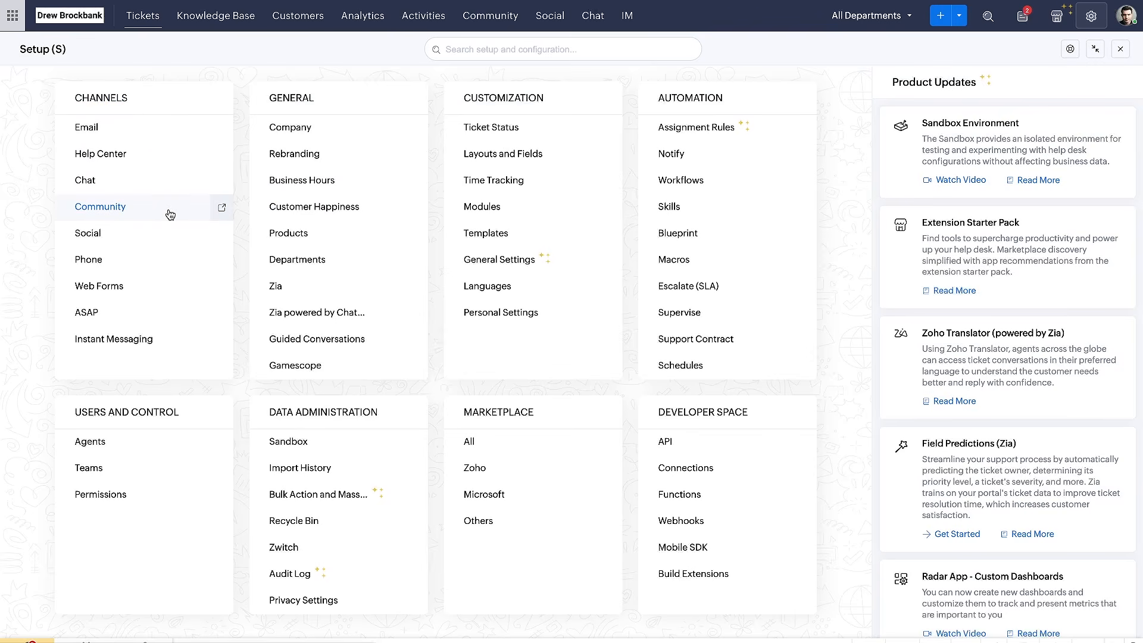
{"action": "mouse_move", "coordinate": [72, 137]}
{"action": "left_mouse_down"}
{"action": "mouse_move", "coordinate": [107, 137]}
{"action": "mouse_move", "coordinate": [153, 161]}
{"action": "left_mouse_up"}
{"action": "left_click_drag", "start_coordinate": [74, 193], "coordinate": [100, 193]}
{"action": "mouse_move", "coordinate": [73, 272]}
{"action": "left_mouse_down"}
{"action": "mouse_move", "coordinate": [119, 274]}
{"action": "mouse_move", "coordinate": [159, 294]}
{"action": "left_mouse_up"}
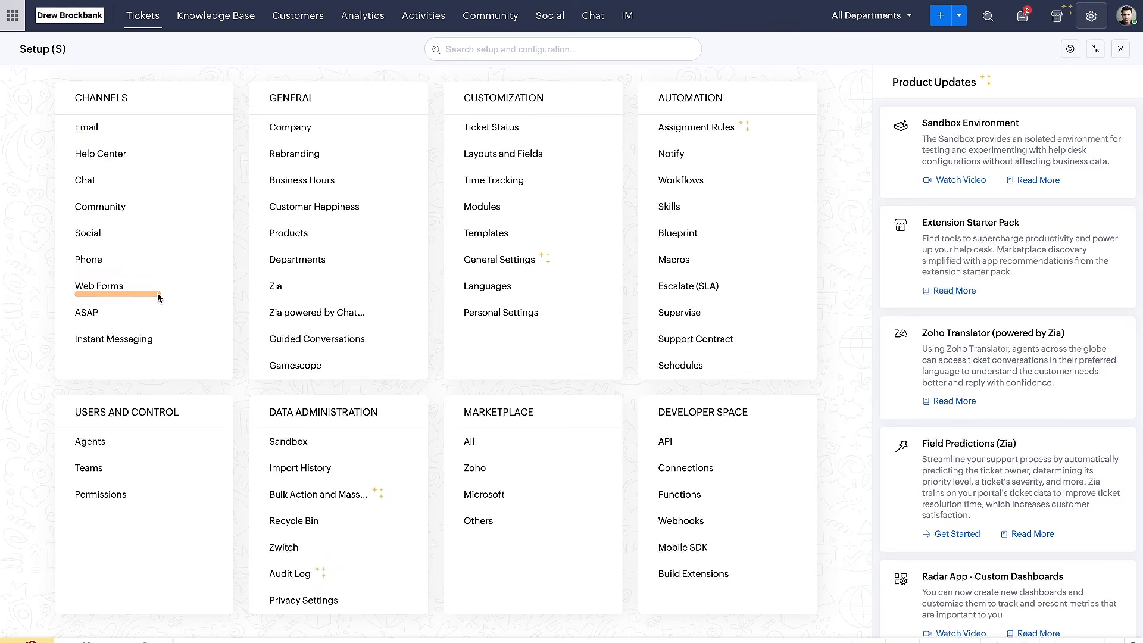
{"action": "left_click_drag", "start_coordinate": [71, 135], "coordinate": [168, 135]}
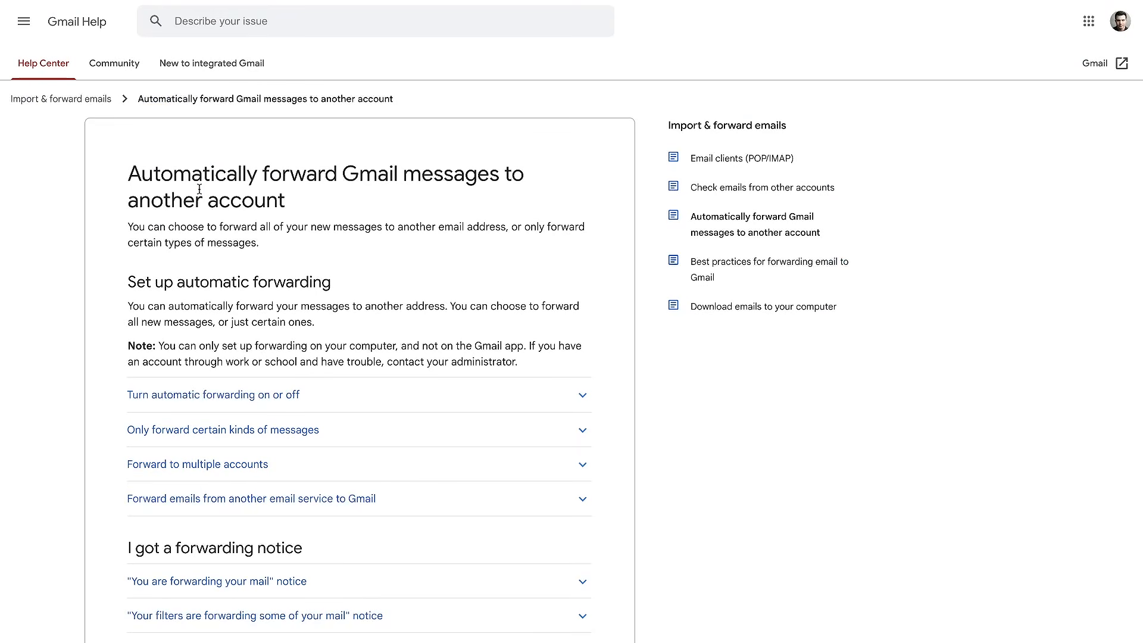
{"action": "scroll", "coordinate": [200, 189], "scroll_direction": "down", "scroll_amount": 1}
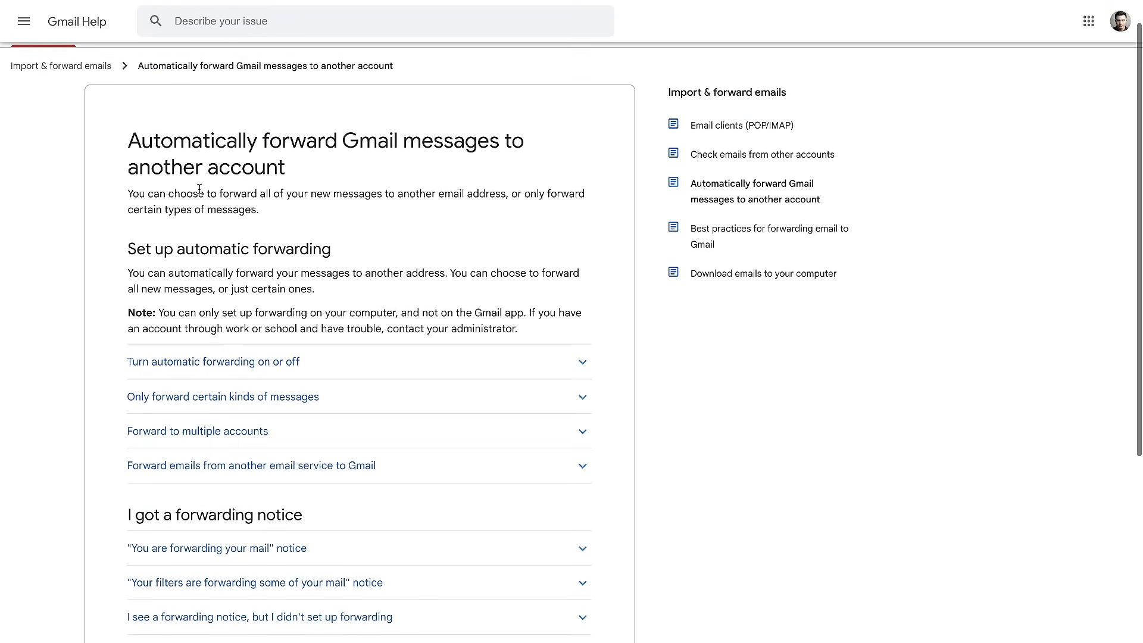
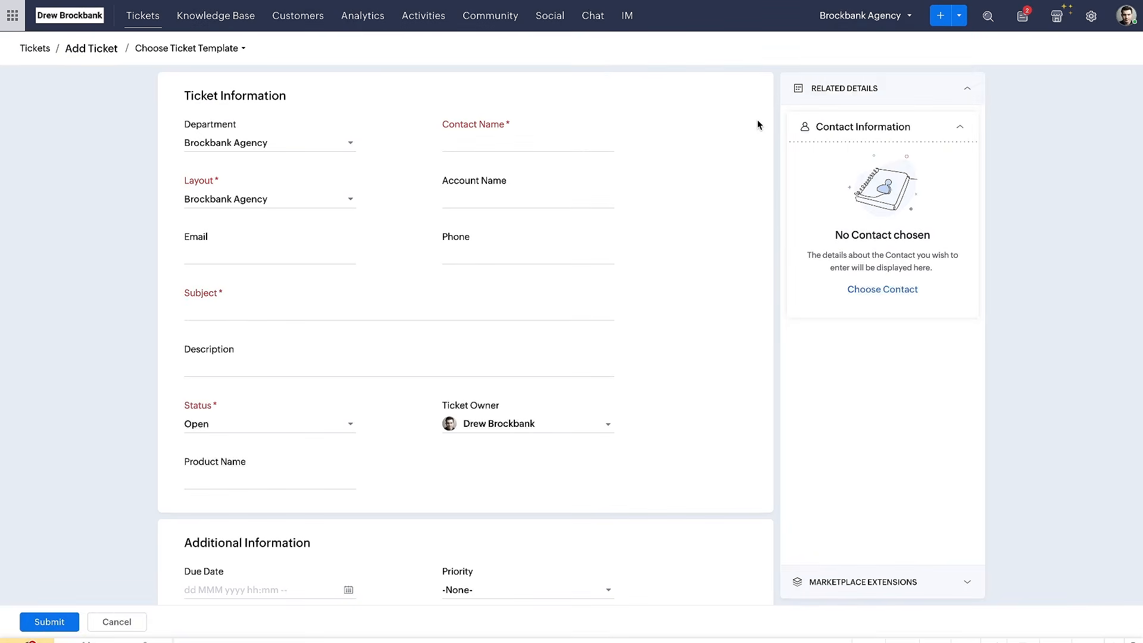
Look over the new ticket form, browse the contact list for Contact Name, and close it without choosing a contact
{"action": "scroll", "coordinate": [352, 188], "scroll_direction": "down", "scroll_amount": 1}
{"action": "scroll", "coordinate": [352, 187], "scroll_direction": "up", "scroll_amount": 1}
{"action": "left_click", "coordinate": [480, 142]}
{"action": "left_click", "coordinate": [606, 141]}
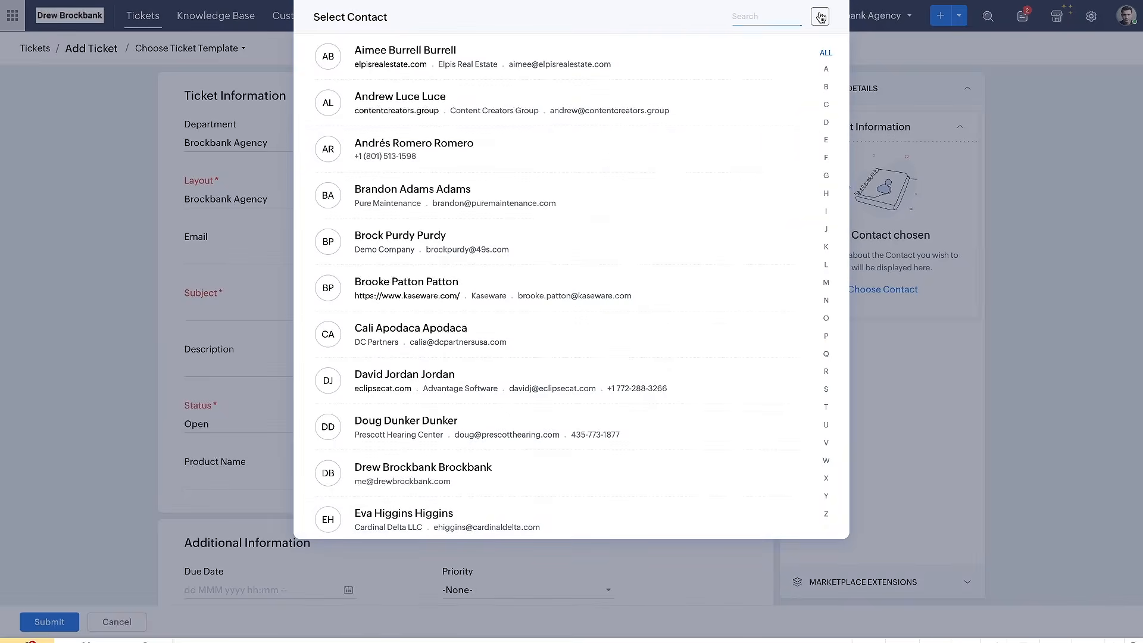
{"action": "left_click", "coordinate": [820, 16]}
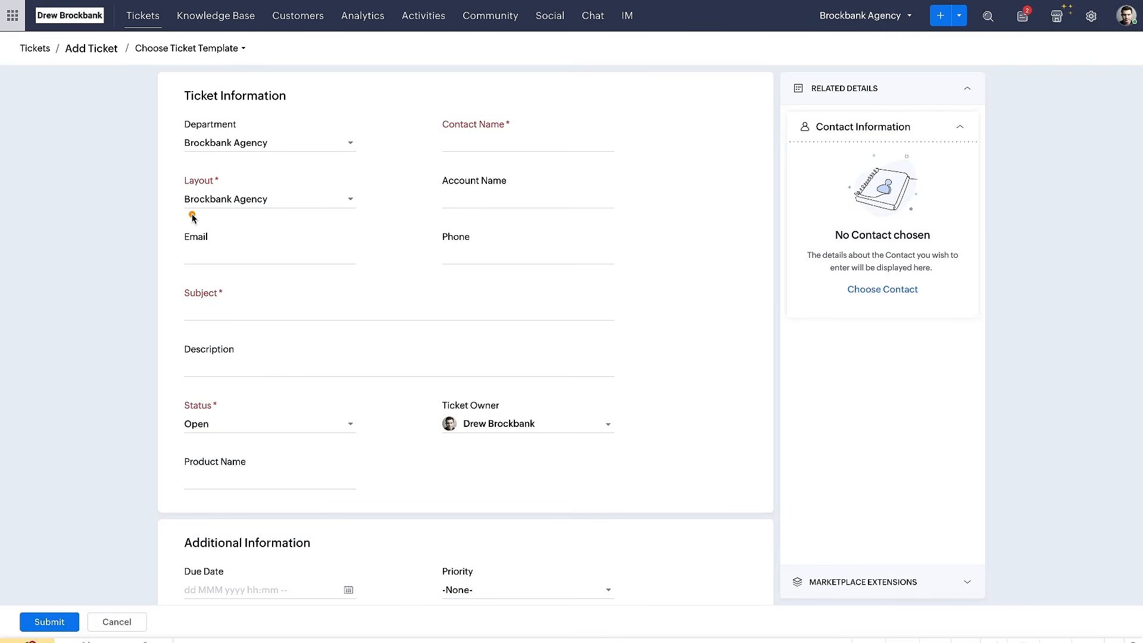
Review the new ticket form's Account Name, Contact Name, Email, Phone, Layout and Department fields
{"action": "left_click_drag", "start_coordinate": [422, 212], "coordinate": [563, 211]}
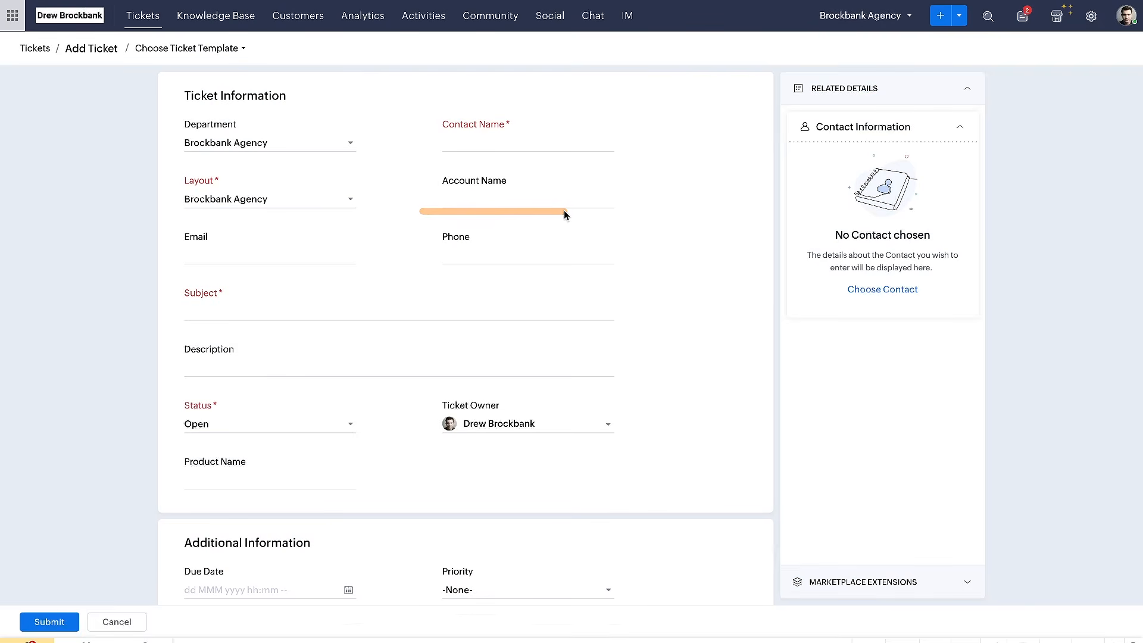
{"action": "left_click_drag", "start_coordinate": [439, 214], "coordinate": [559, 215]}
{"action": "left_click_drag", "start_coordinate": [438, 135], "coordinate": [506, 135]}
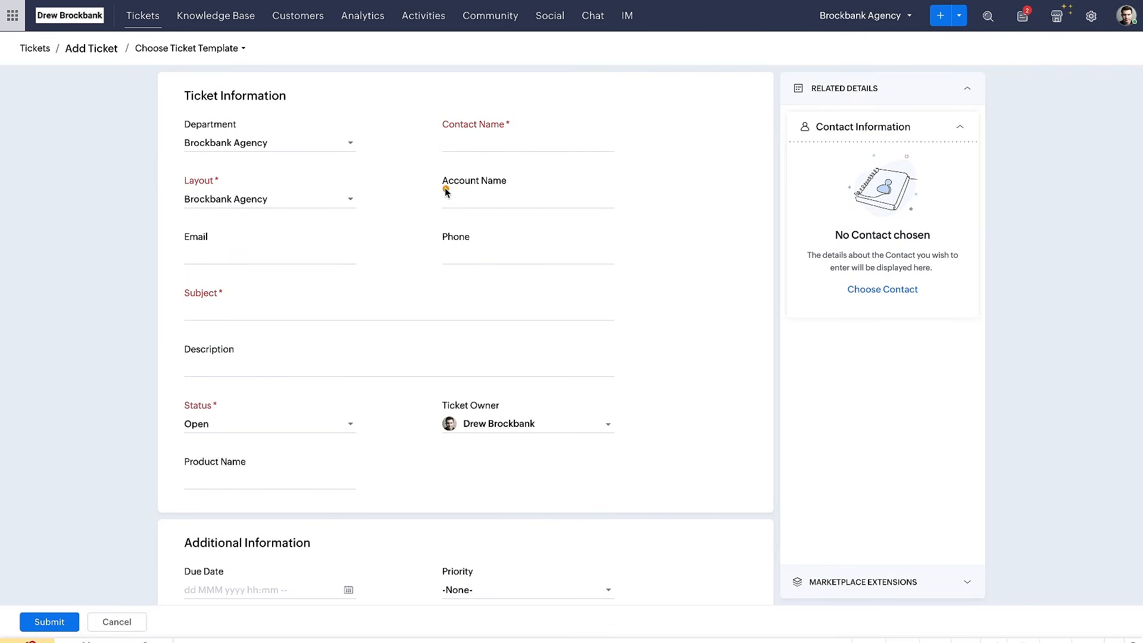
{"action": "left_click_drag", "start_coordinate": [444, 189], "coordinate": [536, 189]}
{"action": "left_click_drag", "start_coordinate": [177, 264], "coordinate": [303, 266]}
{"action": "left_click_drag", "start_coordinate": [169, 272], "coordinate": [350, 268]}
{"action": "left_click_drag", "start_coordinate": [421, 257], "coordinate": [570, 258]}
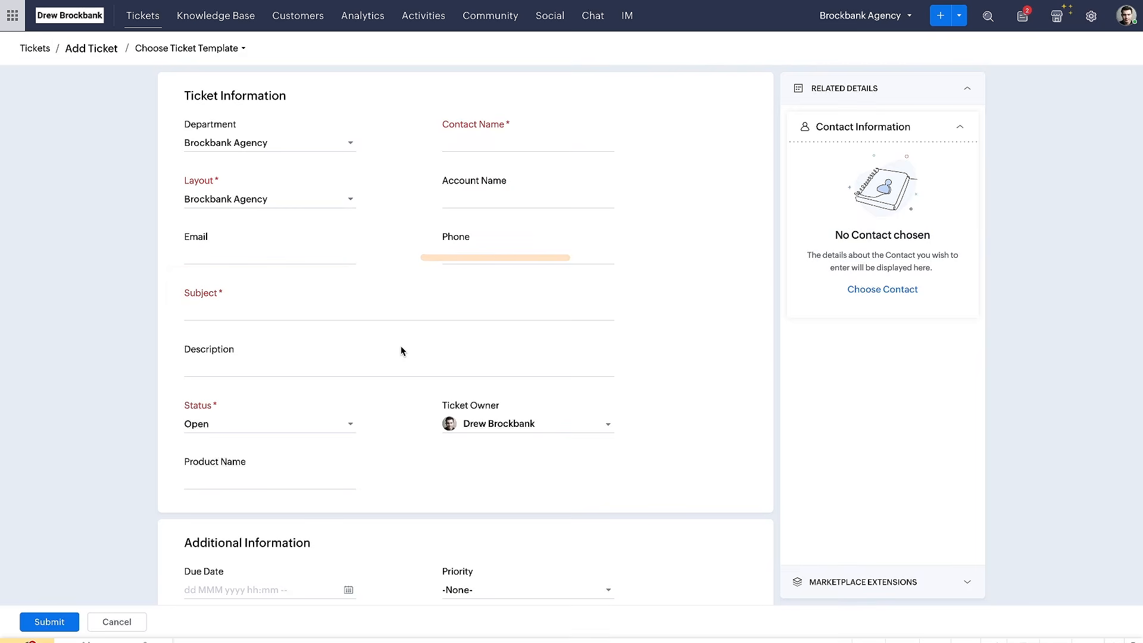
{"action": "left_click_drag", "start_coordinate": [185, 215], "coordinate": [288, 214]}
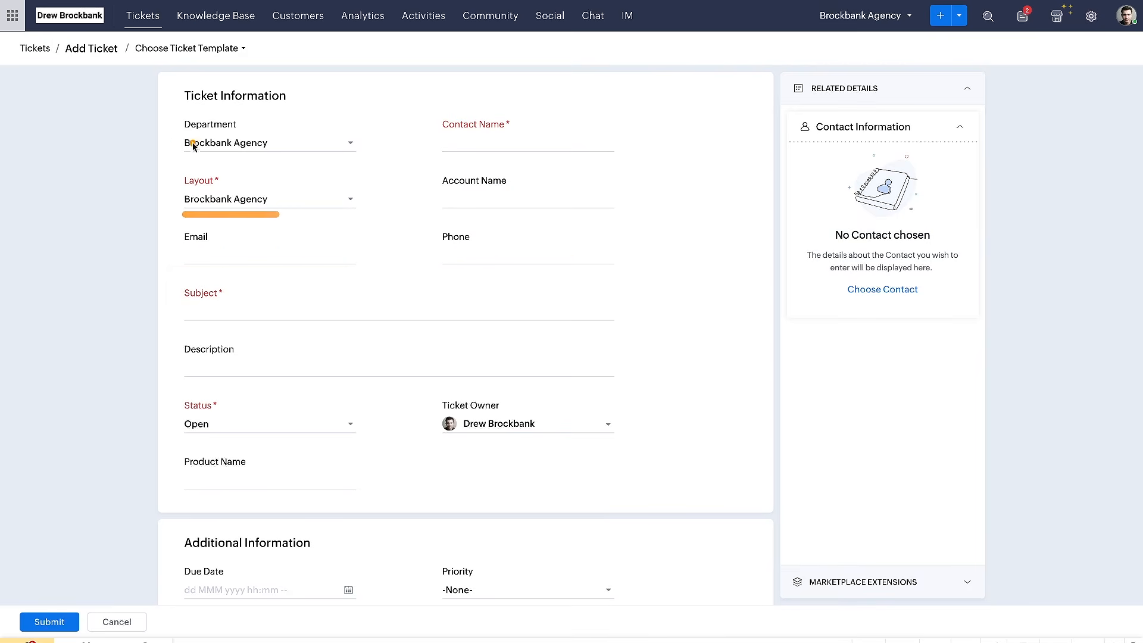
{"action": "left_click_drag", "start_coordinate": [174, 137], "coordinate": [256, 138]}
Review the new ticket form's Additional Information and Attachment(s) sections, and cancel the ticket without submitting it
{"action": "scroll", "coordinate": [303, 257], "scroll_direction": "down", "scroll_amount": 3}
{"action": "left_click_drag", "start_coordinate": [169, 357], "coordinate": [301, 358]}
{"action": "left_click_drag", "start_coordinate": [184, 517], "coordinate": [357, 517]}
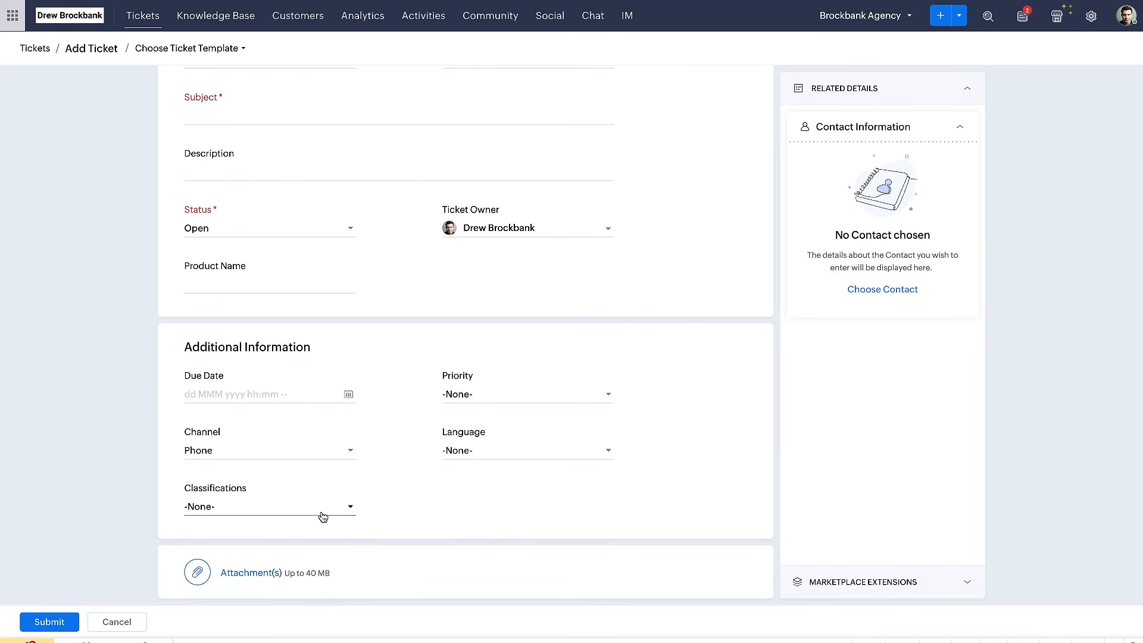
{"action": "left_click_drag", "start_coordinate": [213, 588], "coordinate": [341, 589]}
{"action": "scroll", "coordinate": [437, 464], "scroll_direction": "up", "scroll_amount": 3}
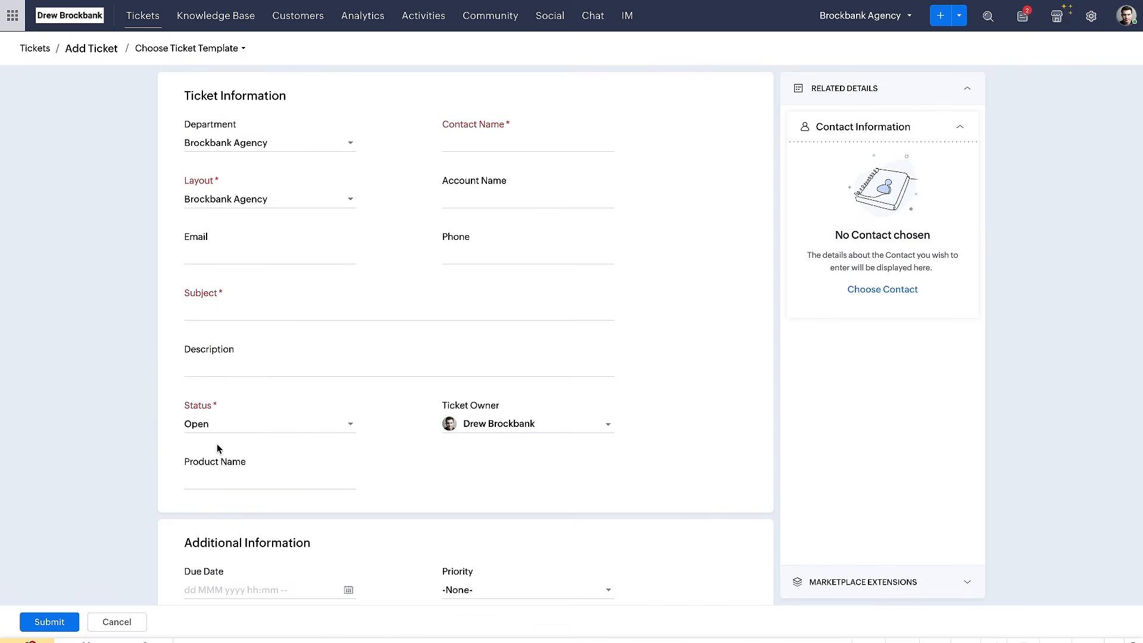
{"action": "left_click", "coordinate": [110, 615]}
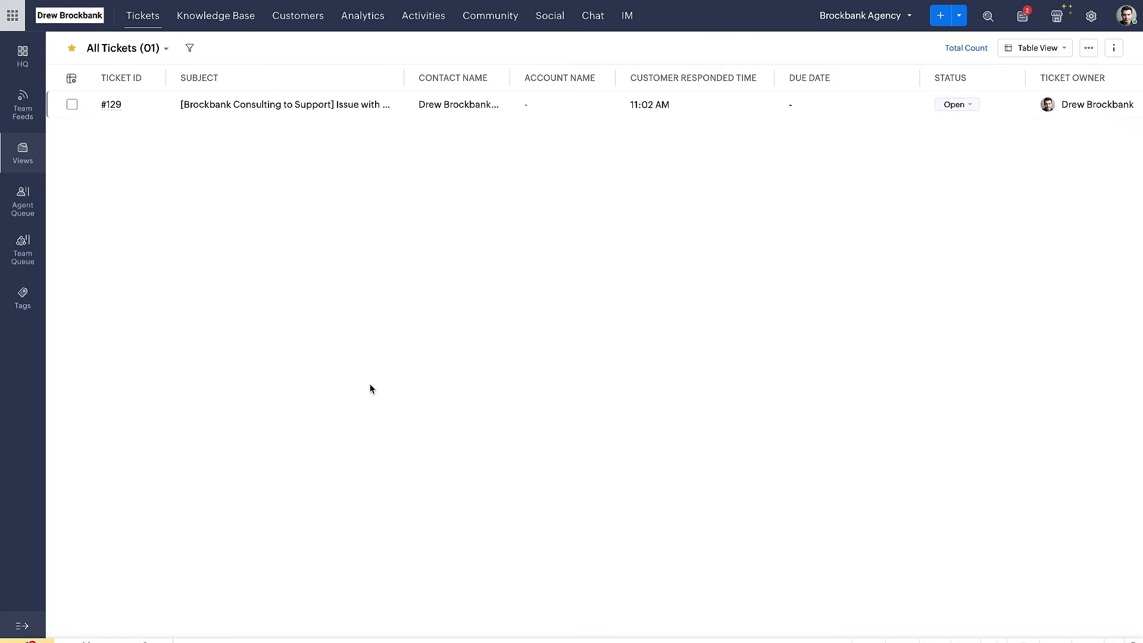
Look over the All Tickets list and its list of views, including the Add Custom View option
{"action": "left_click_drag", "start_coordinate": [95, 119], "coordinate": [366, 119]}
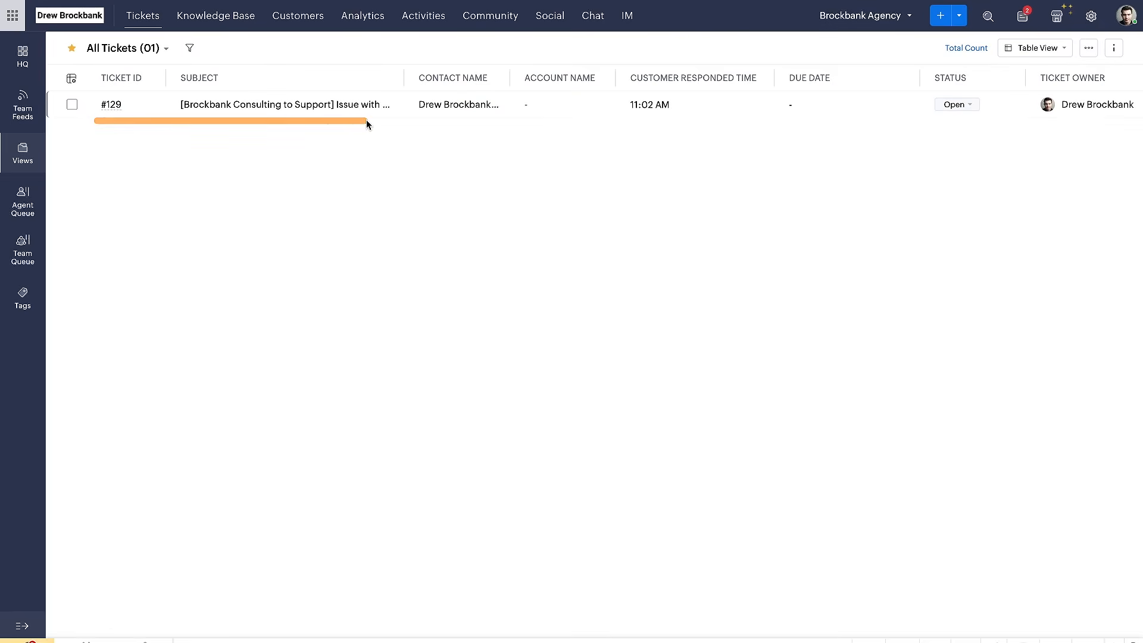
{"action": "left_click_drag", "start_coordinate": [77, 62], "coordinate": [210, 67]}
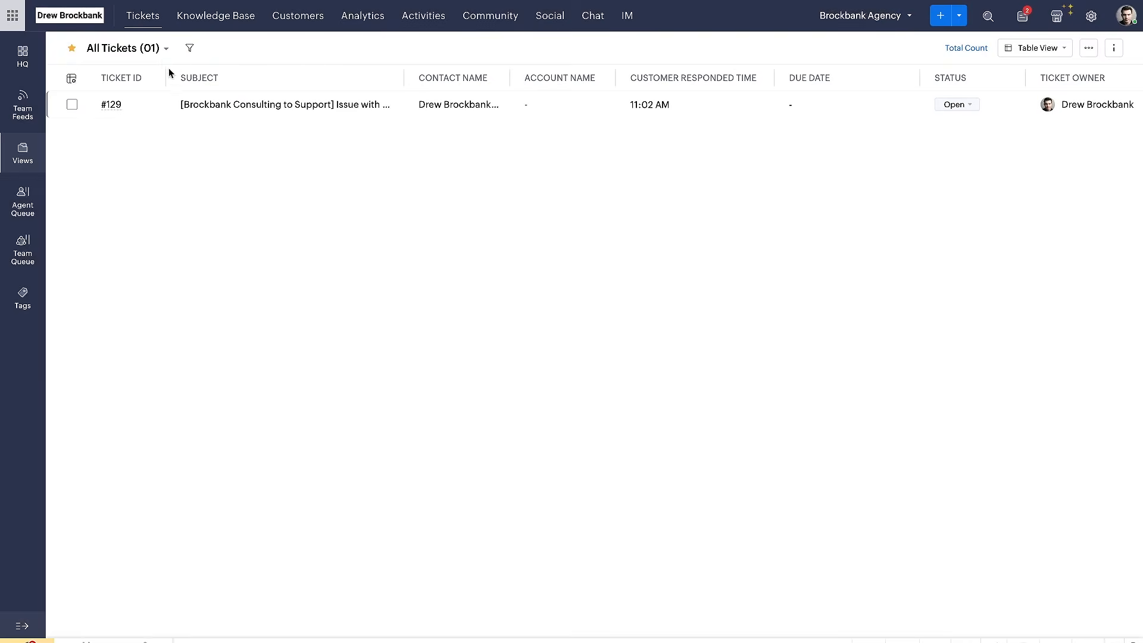
{"action": "left_click", "coordinate": [165, 50]}
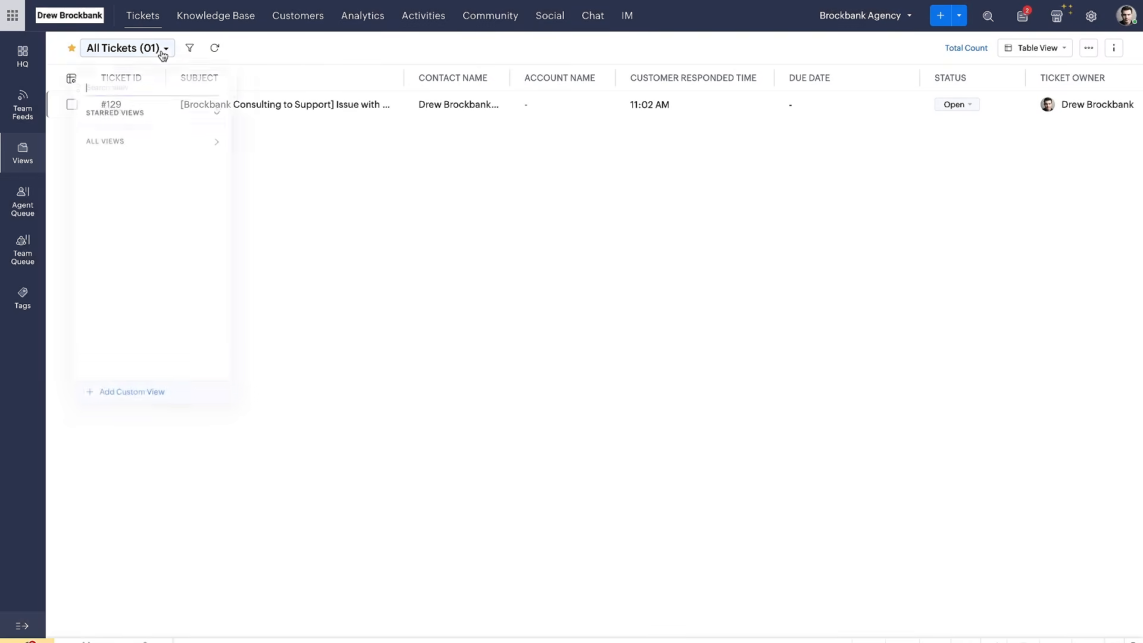
{"action": "left_click_drag", "start_coordinate": [78, 425], "coordinate": [230, 424]}
{"action": "left_click", "coordinate": [252, 374]}
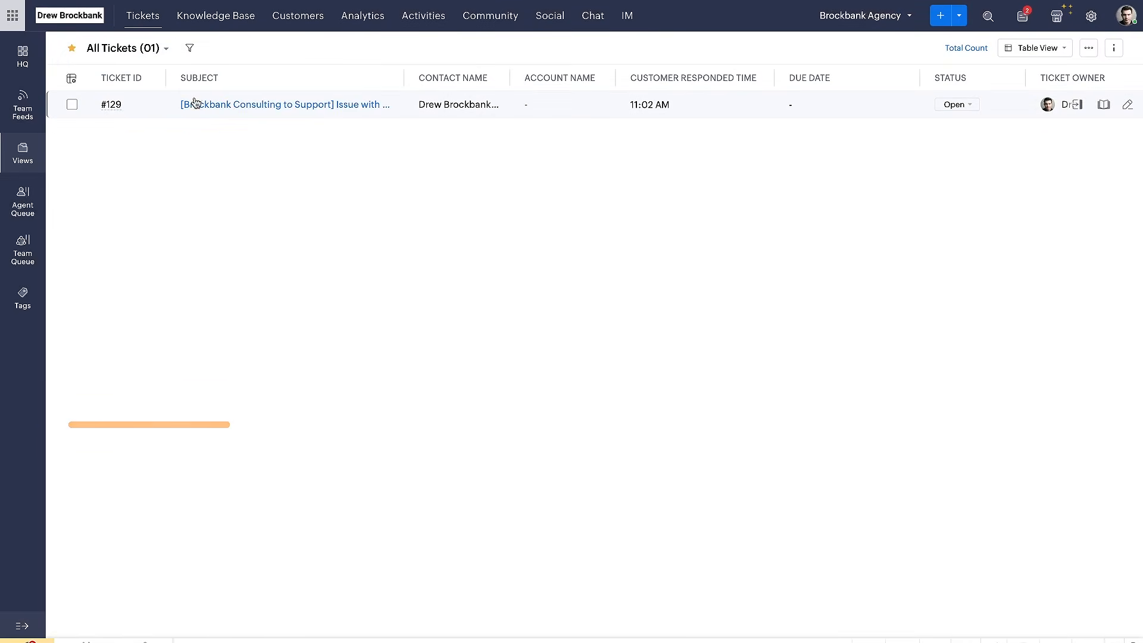
Open the ticket filter for All Tickets, examine the Agent, Status and Due Date criteria, and close it without filtering
{"action": "left_click", "coordinate": [190, 47]}
{"action": "left_click_drag", "start_coordinate": [8, 116], "coordinate": [45, 117]}
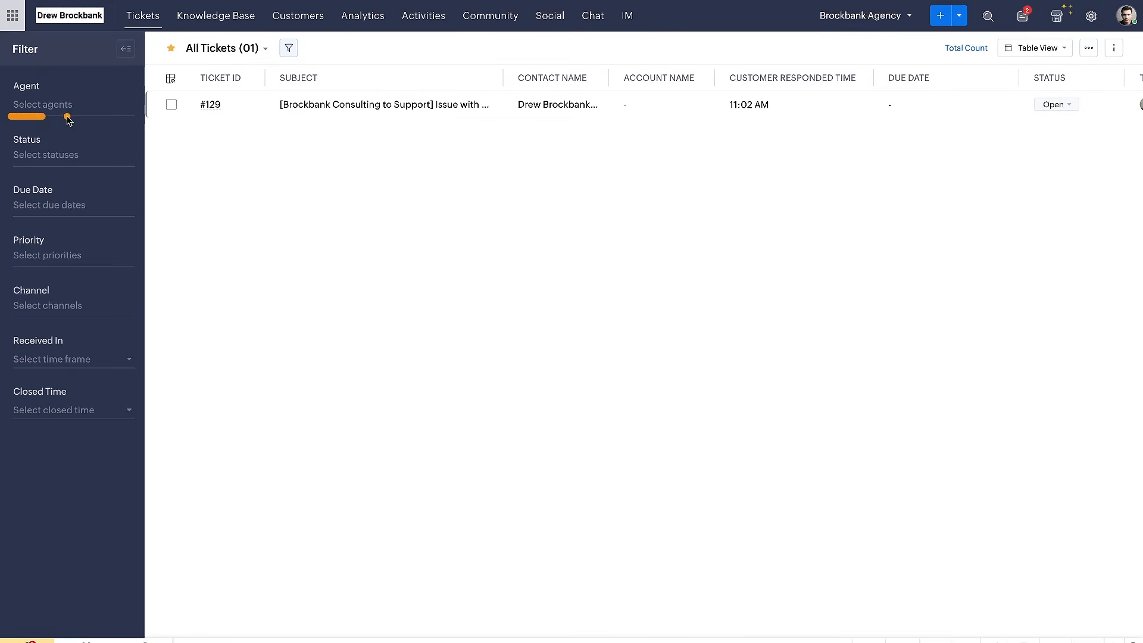
{"action": "left_click_drag", "start_coordinate": [15, 170], "coordinate": [69, 169]}
{"action": "left_click_drag", "start_coordinate": [10, 216], "coordinate": [81, 216]}
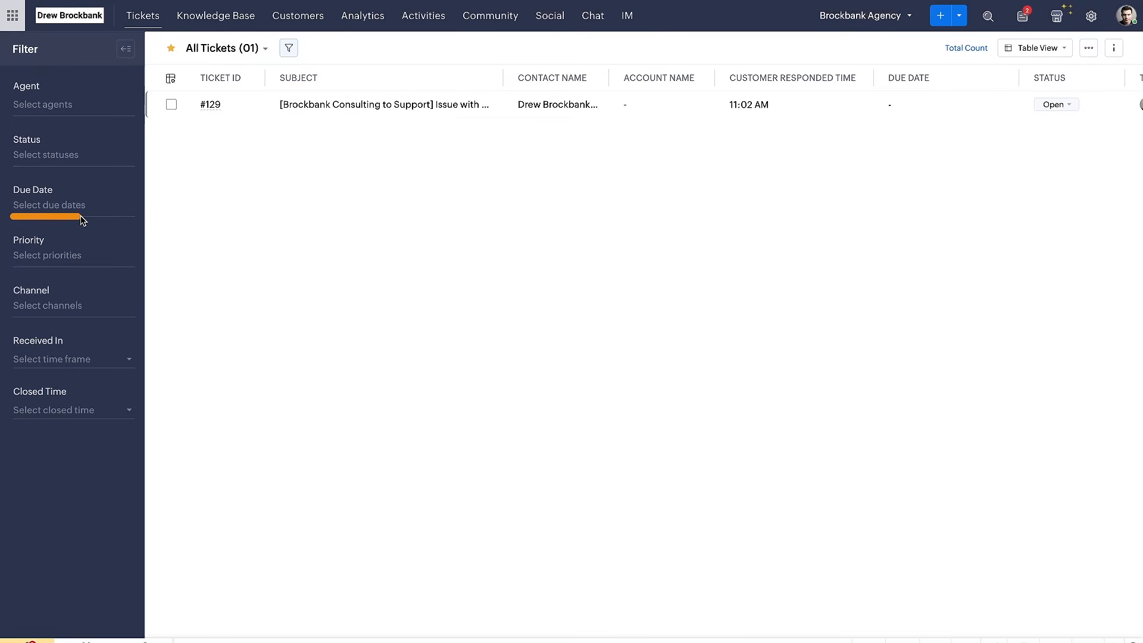
{"action": "left_click_drag", "start_coordinate": [448, 74], "coordinate": [199, 289]}
{"action": "left_click", "coordinate": [211, 437]}
{"action": "left_click_drag", "start_coordinate": [205, 391], "coordinate": [472, 530]}
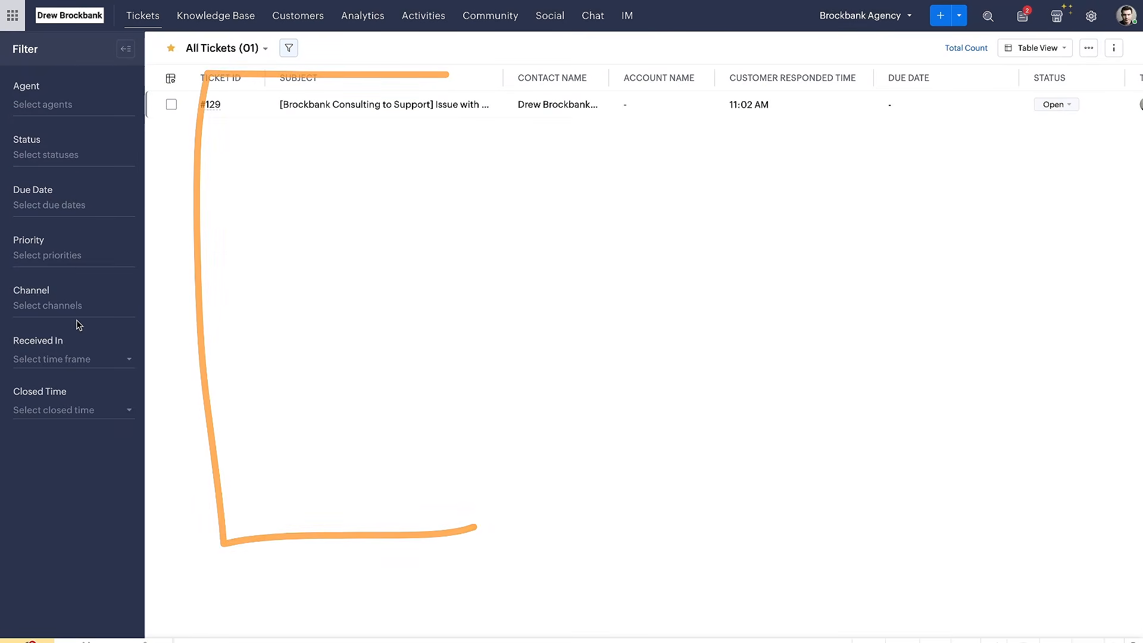
{"action": "left_click_drag", "start_coordinate": [10, 111], "coordinate": [78, 112]}
{"action": "left_click_drag", "start_coordinate": [18, 171], "coordinate": [94, 170]}
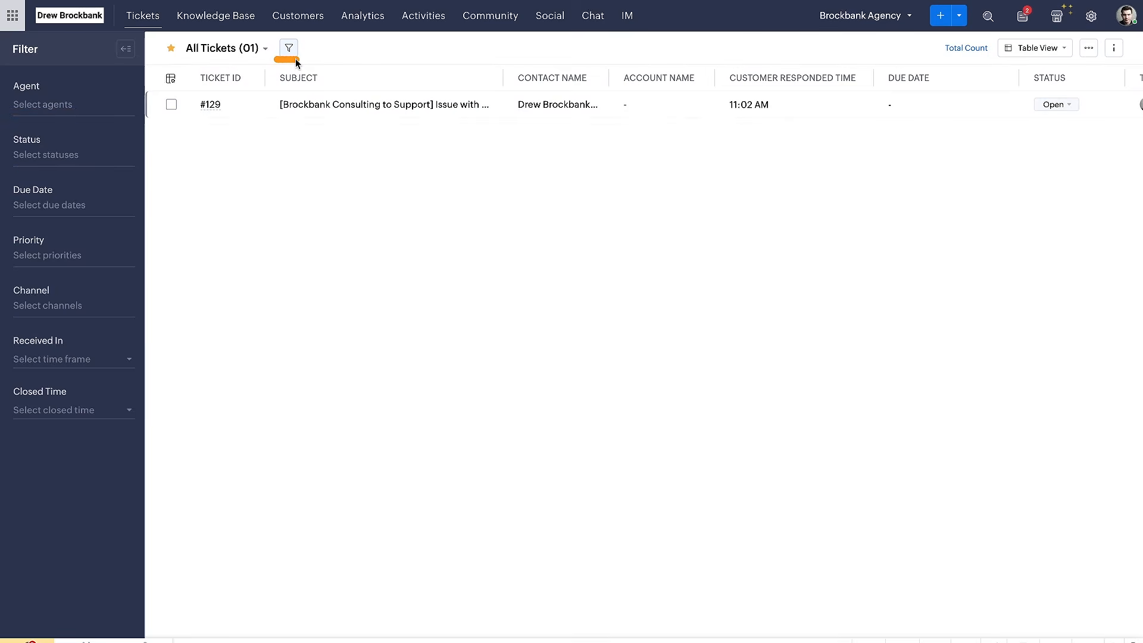
{"action": "left_click", "coordinate": [172, 55]}
{"action": "left_click", "coordinate": [288, 49]}
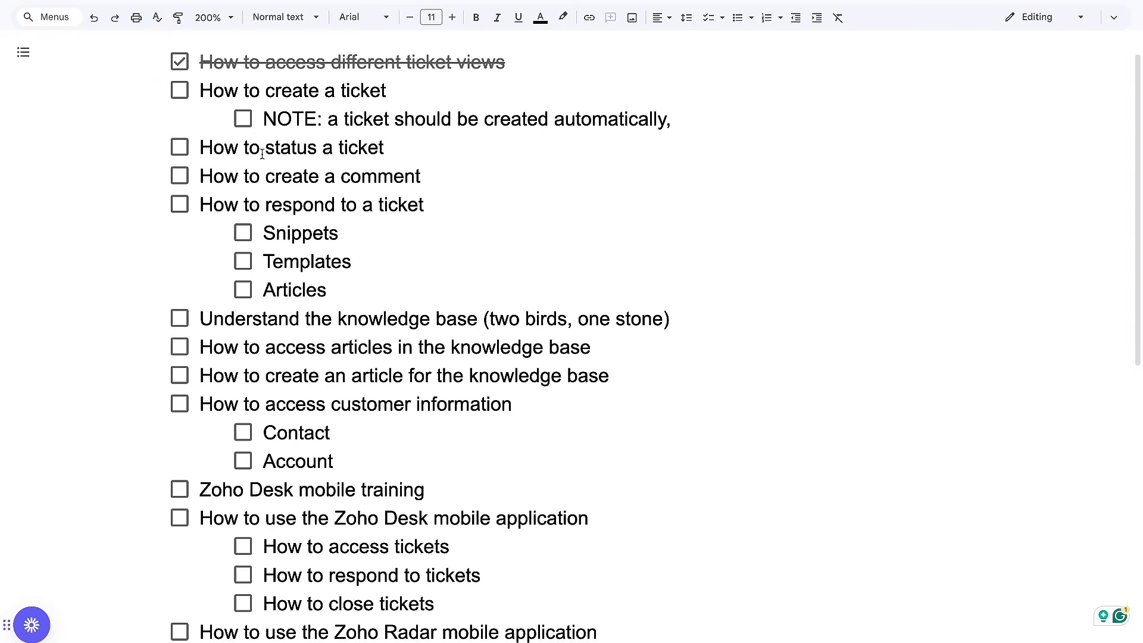
In the Google Docs checklist, mark "How to create a ticket" and its NOTE item as completed, removing the note's trailing comma
{"action": "left_click", "coordinate": [179, 90]}
{"action": "mouse_move", "coordinate": [329, 133]}
{"action": "left_mouse_down"}
{"action": "mouse_move", "coordinate": [637, 148]}
{"action": "mouse_move", "coordinate": [664, 123]}
{"action": "mouse_move", "coordinate": [485, 106]}
{"action": "mouse_move", "coordinate": [682, 117]}
{"action": "left_mouse_up"}
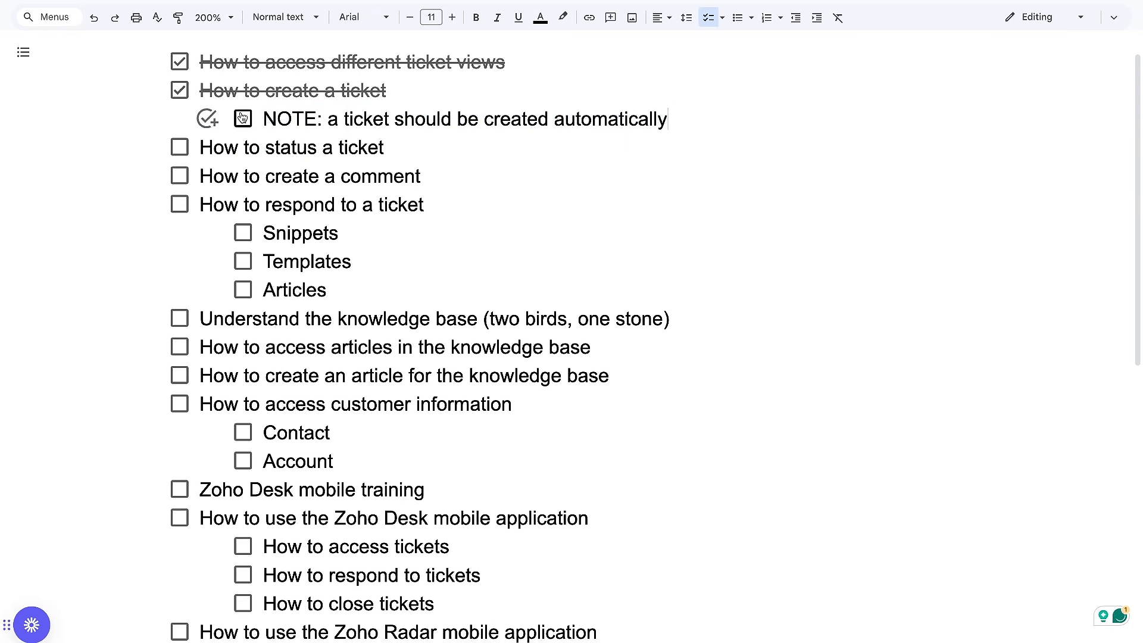
{"action": "left_click", "coordinate": [243, 119]}
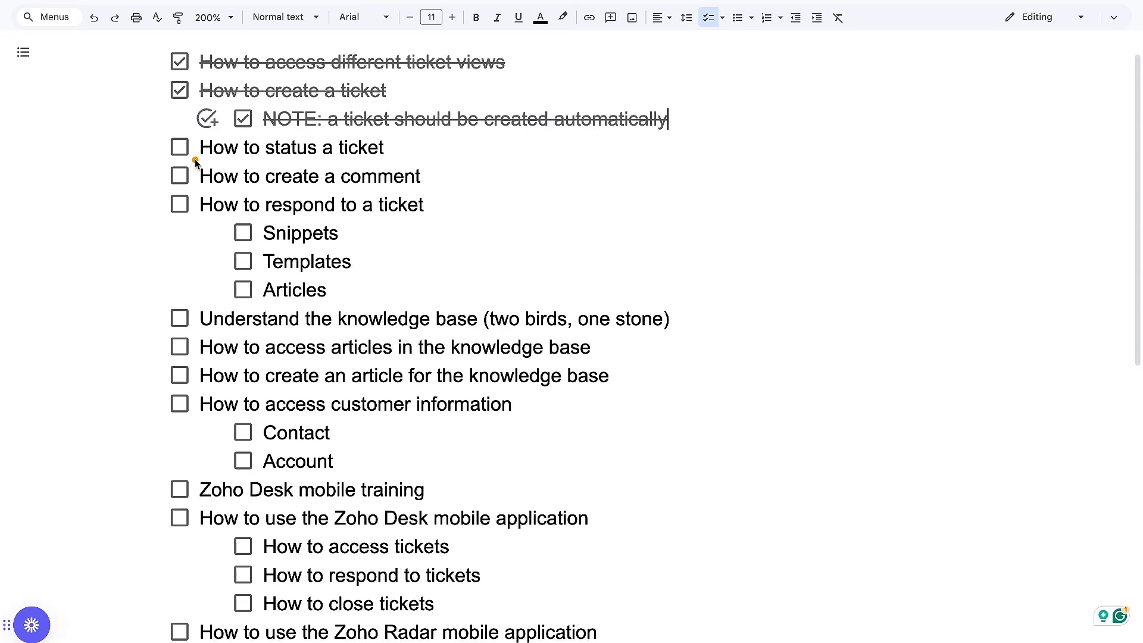
{"action": "left_click_drag", "start_coordinate": [195, 161], "coordinate": [390, 162]}
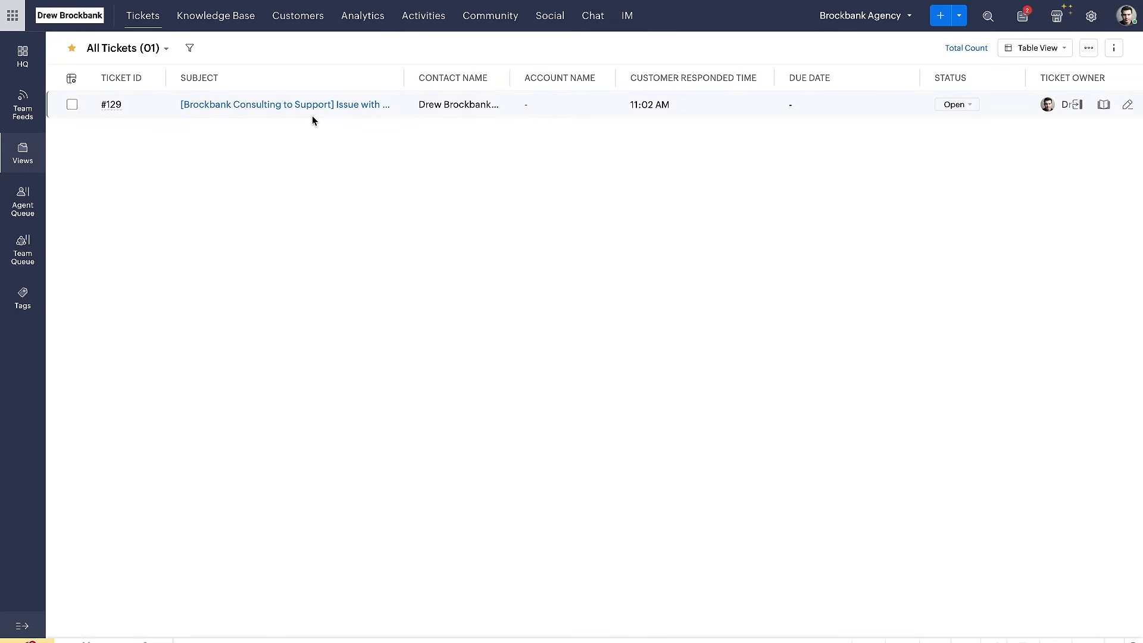
Switch to Zoho Desk, open the "Issue with Email Setup" ticket, and examine its status options from Open to Closed
{"action": "left_click", "coordinate": [312, 115]}
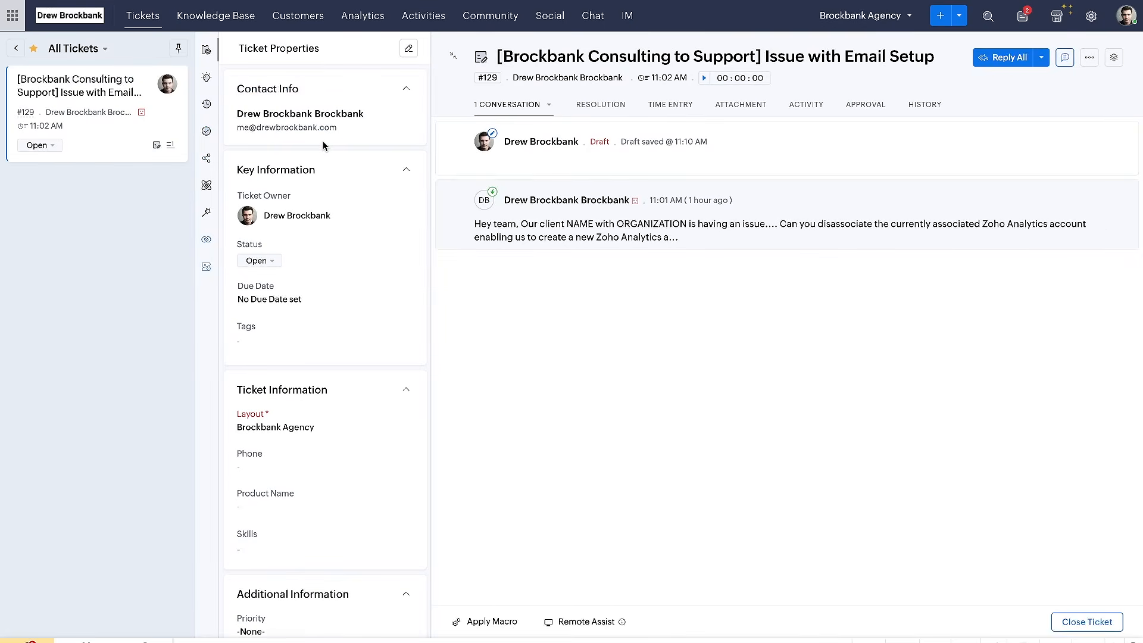
{"action": "scroll", "coordinate": [327, 185], "scroll_direction": "down", "scroll_amount": 1}
{"action": "left_click_drag", "start_coordinate": [243, 205], "coordinate": [313, 204]}
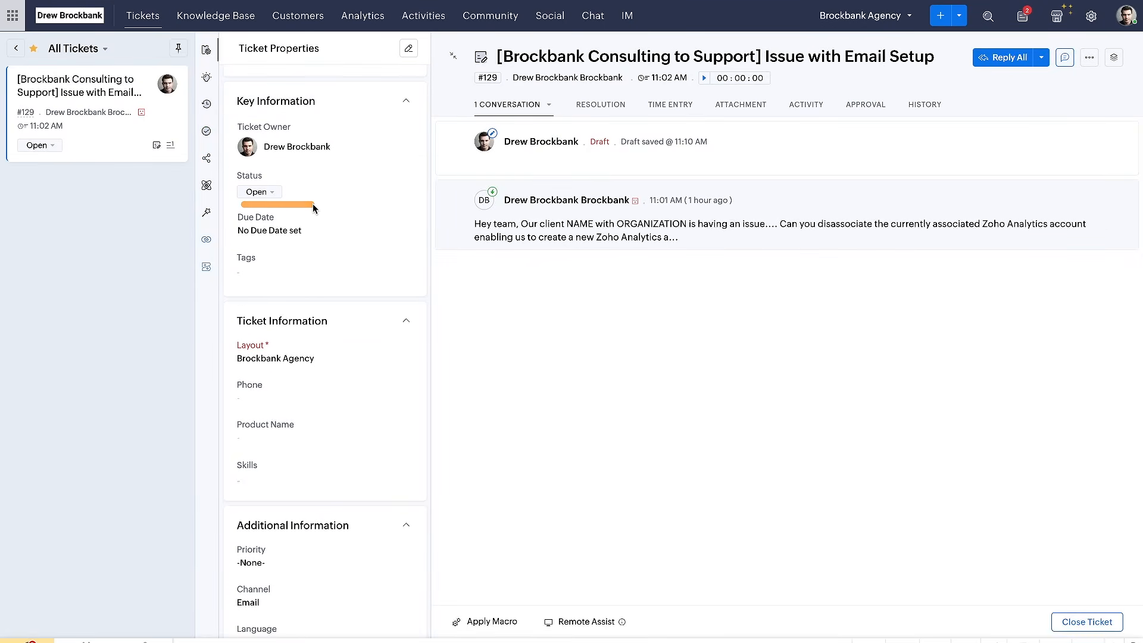
{"action": "left_click", "coordinate": [272, 193]}
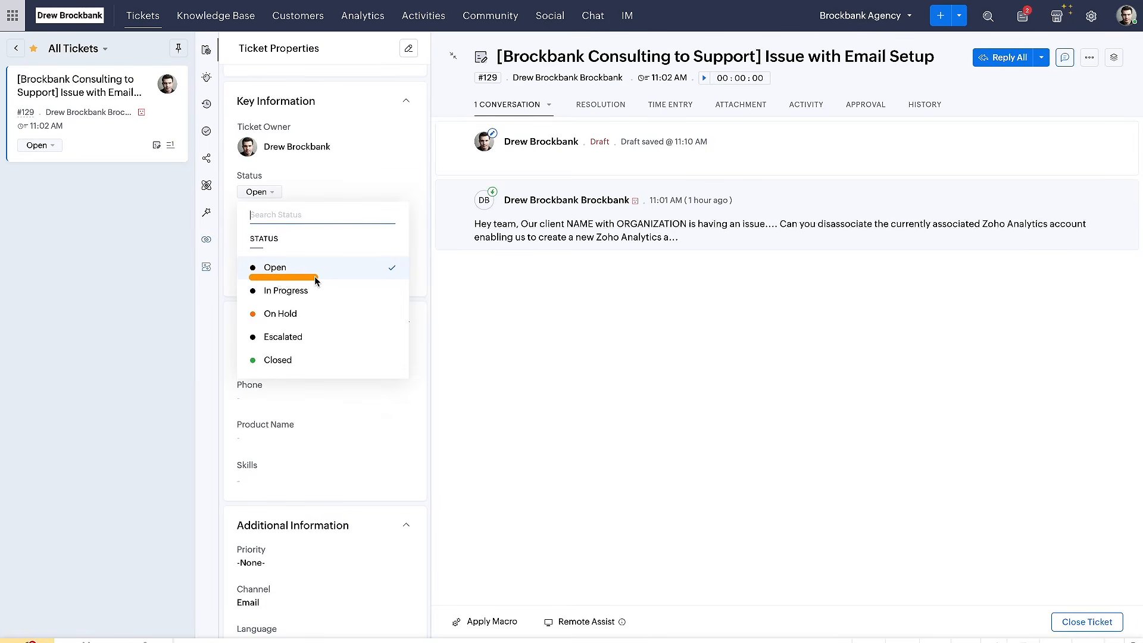
{"action": "left_click_drag", "start_coordinate": [255, 302], "coordinate": [300, 304]}
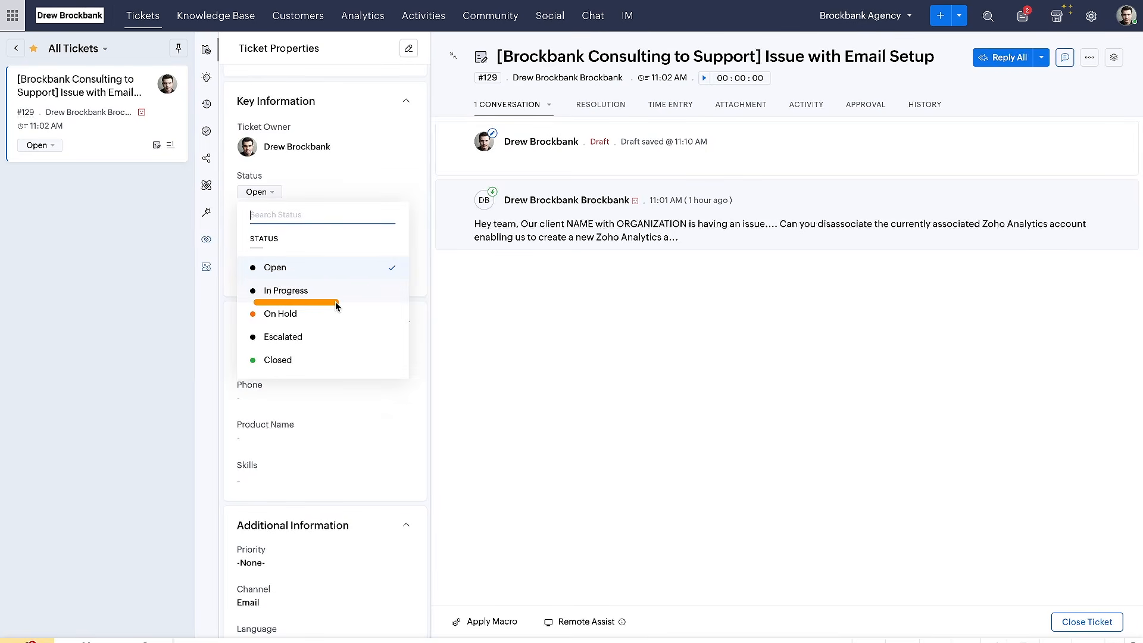
{"action": "left_click_drag", "start_coordinate": [260, 325], "coordinate": [347, 325]}
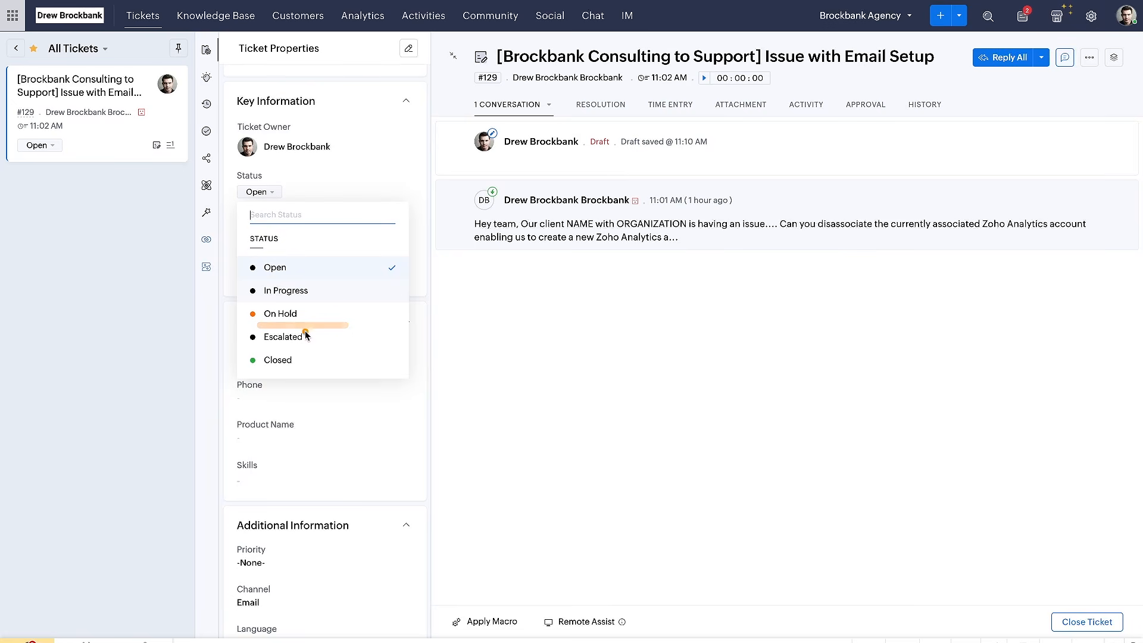
{"action": "left_click_drag", "start_coordinate": [260, 348], "coordinate": [339, 346]}
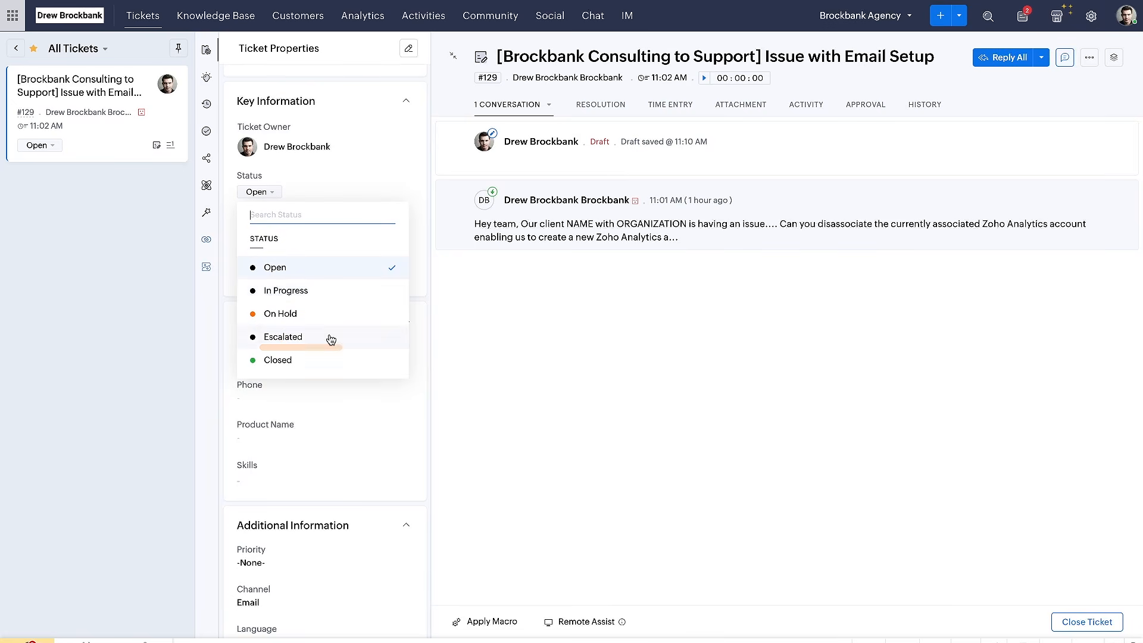
{"action": "scroll", "coordinate": [331, 339], "scroll_direction": "down", "scroll_amount": 1}
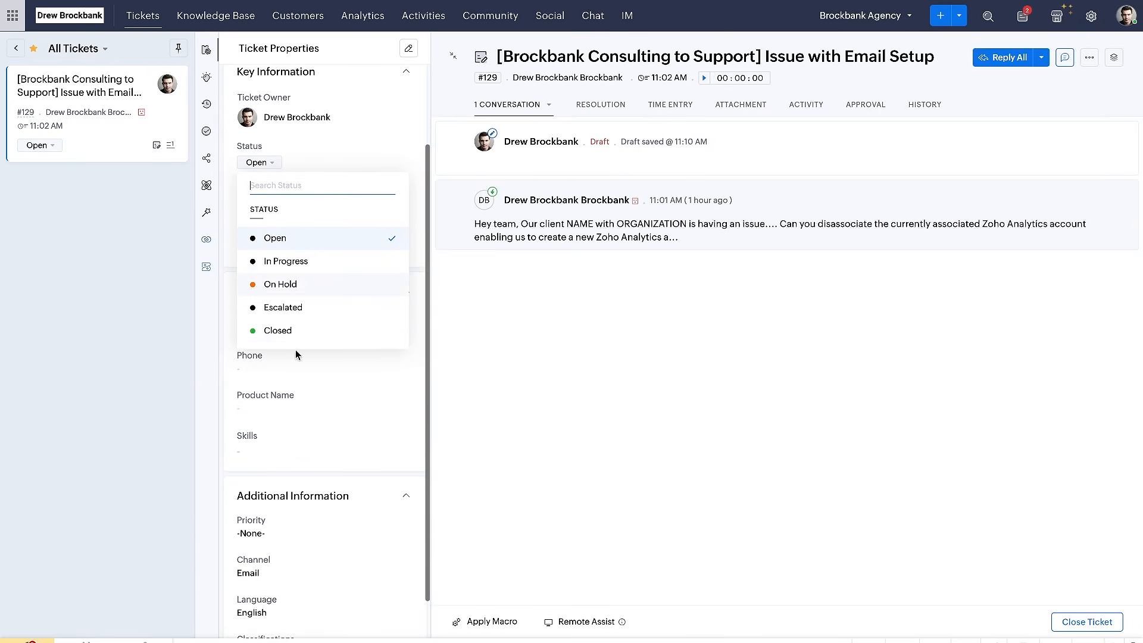
{"action": "left_click_drag", "start_coordinate": [260, 318], "coordinate": [325, 318]}
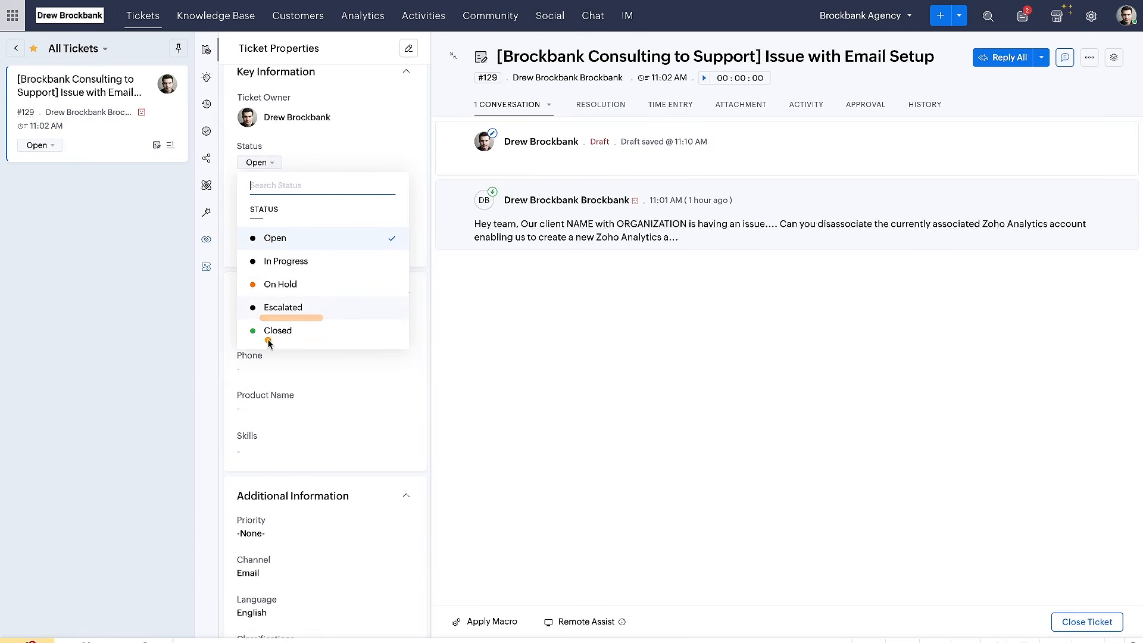
{"action": "left_click_drag", "start_coordinate": [268, 340], "coordinate": [323, 341]}
{"action": "left_click_drag", "start_coordinate": [468, 169], "coordinate": [633, 169]}
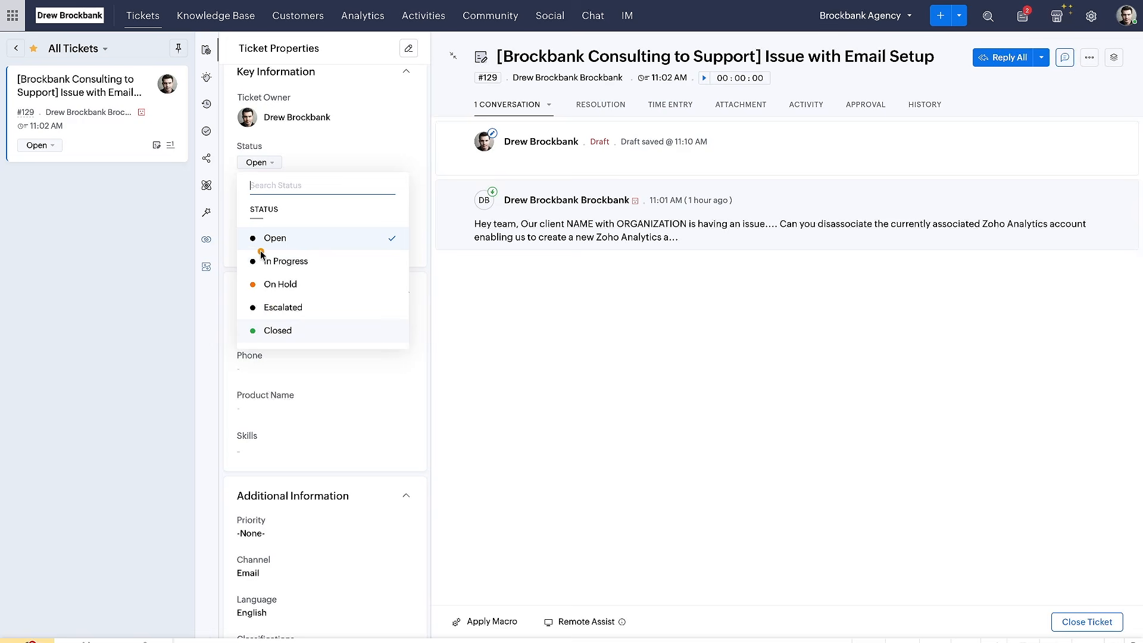
Set the "Issue with Email Setup" ticket's status to On Hold and point out the status in its key information
{"action": "left_click", "coordinate": [474, 338]}
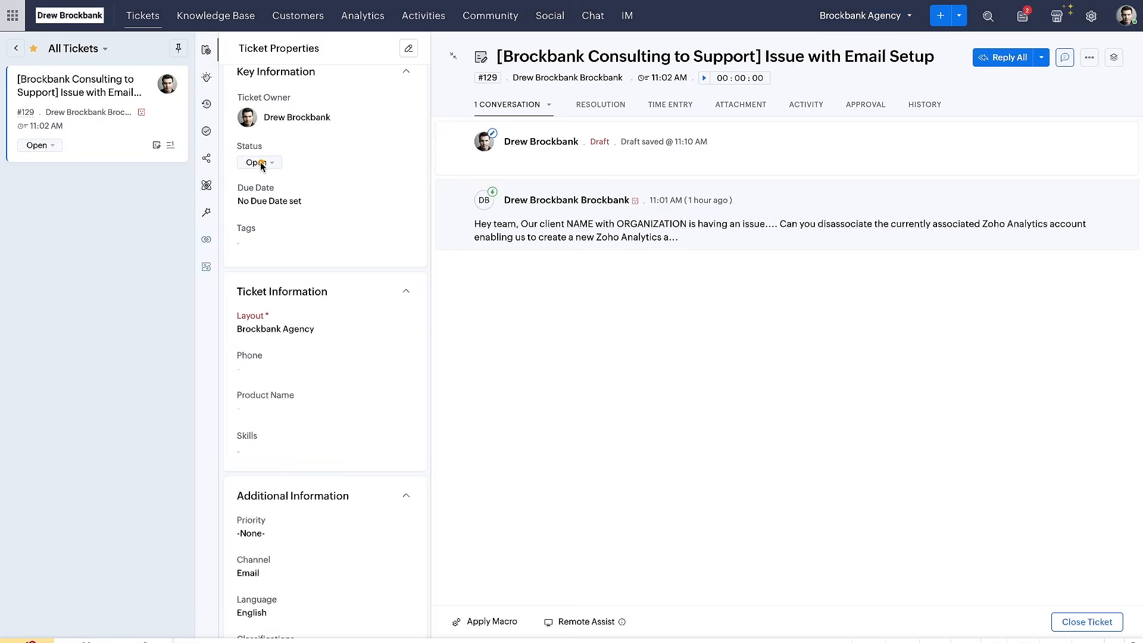
{"action": "left_click", "coordinate": [266, 165]}
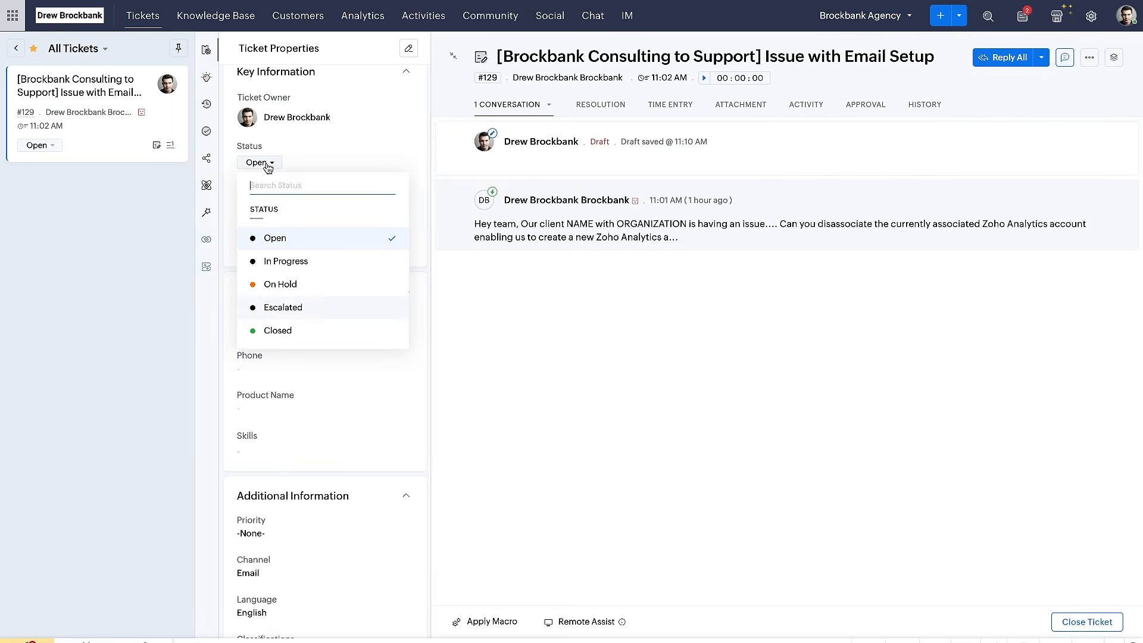
{"action": "mouse_move", "coordinate": [253, 273]}
{"action": "left_mouse_down"}
{"action": "mouse_move", "coordinate": [298, 273]}
{"action": "mouse_move", "coordinate": [301, 290]}
{"action": "left_mouse_up"}
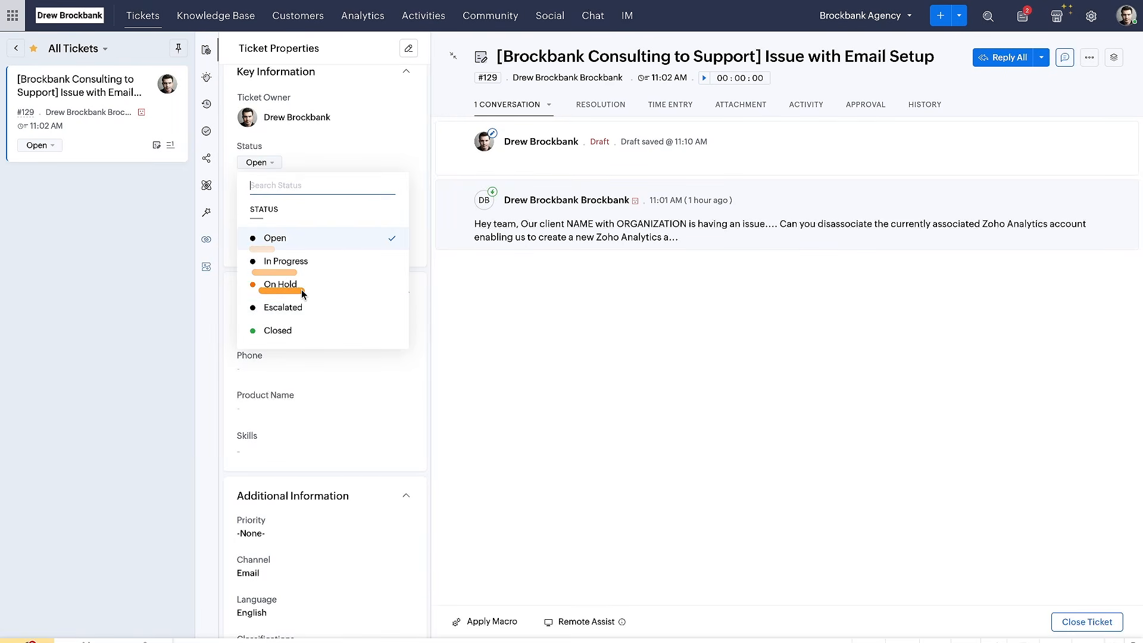
{"action": "left_click", "coordinate": [301, 290]}
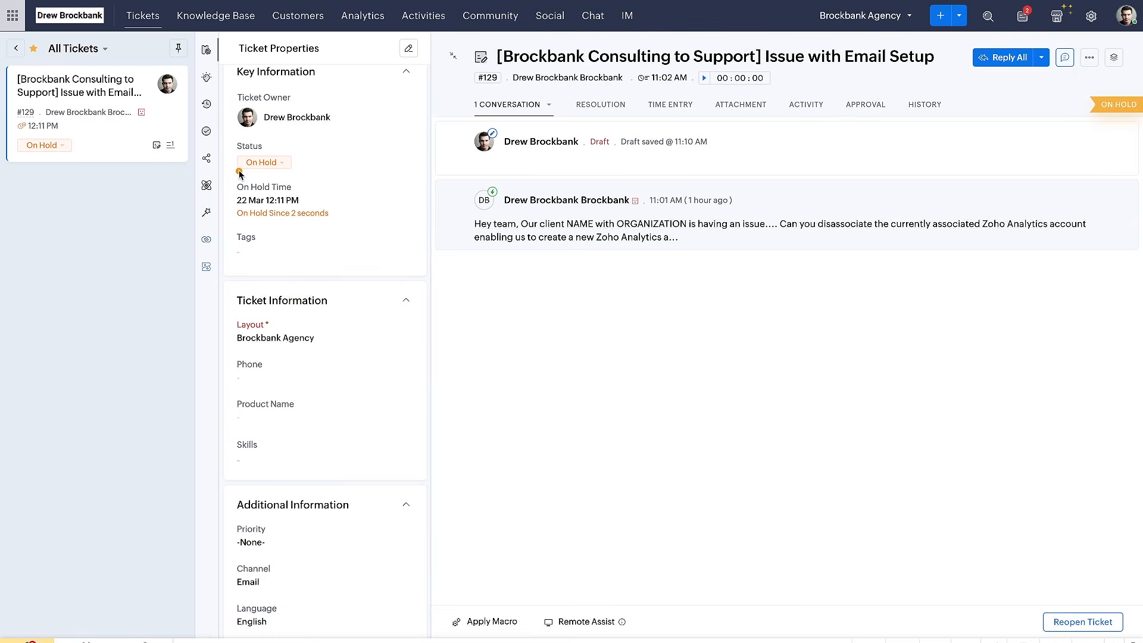
{"action": "left_click_drag", "start_coordinate": [240, 176], "coordinate": [344, 174]}
{"action": "left_click_drag", "start_coordinate": [235, 179], "coordinate": [296, 180]}
{"action": "left_click_drag", "start_coordinate": [238, 174], "coordinate": [307, 173]}
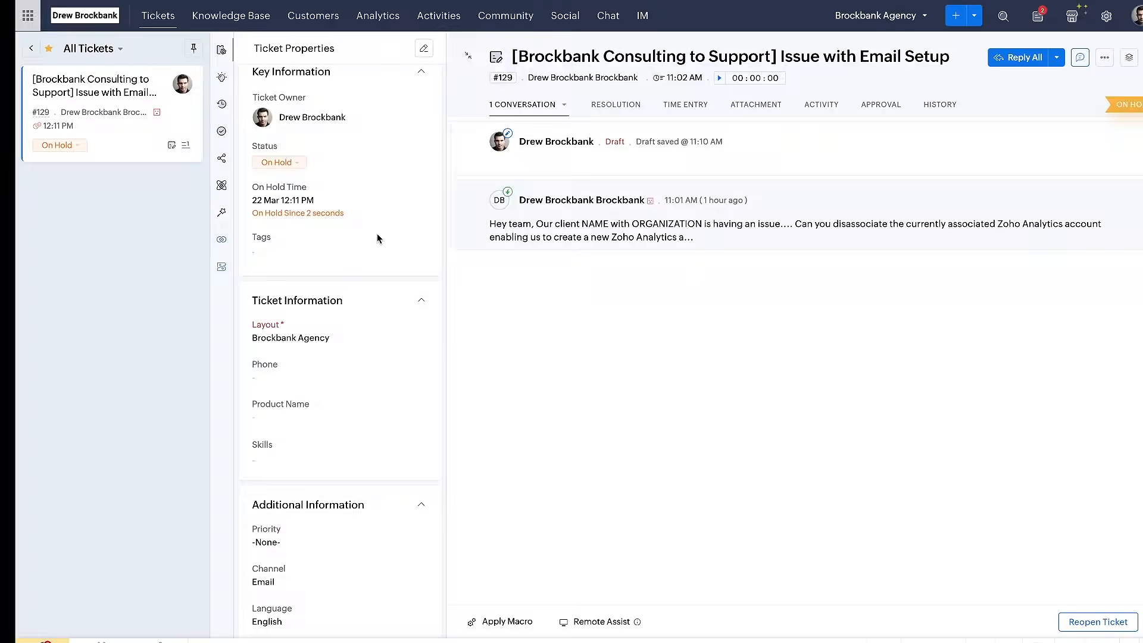
Switch to the Google Docs checklist and mark "How to status a ticket" as completed
{"action": "key", "text": "ctrl+Tab"}
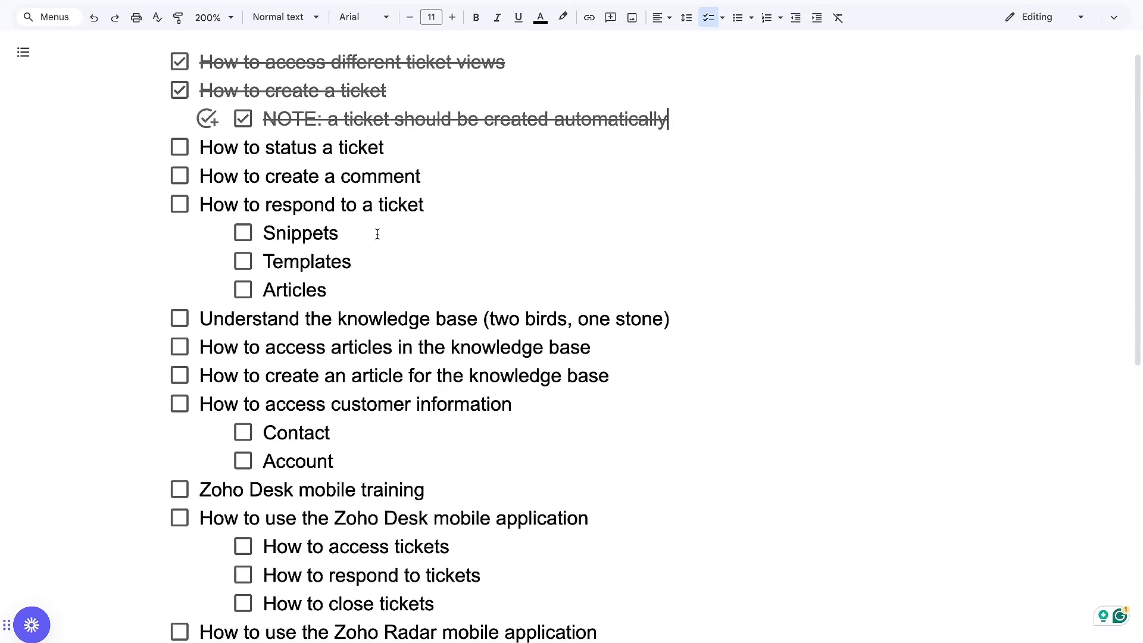
{"action": "left_click", "coordinate": [179, 147]}
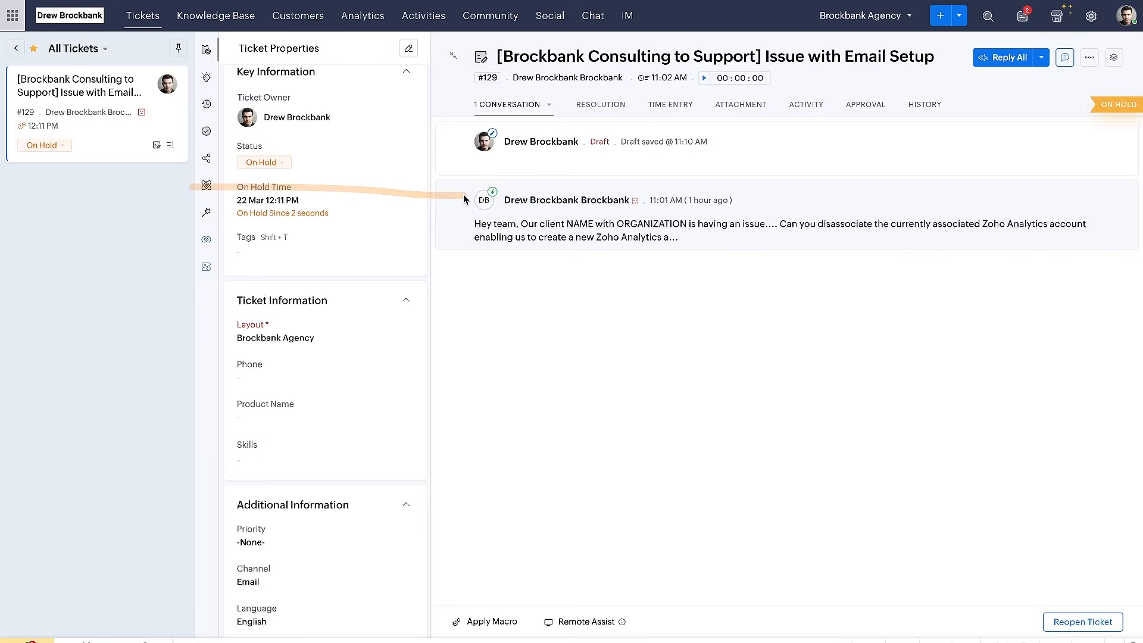
Switch to Zoho Desk and view the available actions for the draft reply in the ticket's conversation
{"action": "key", "text": "ctrl+shift+Tab"}
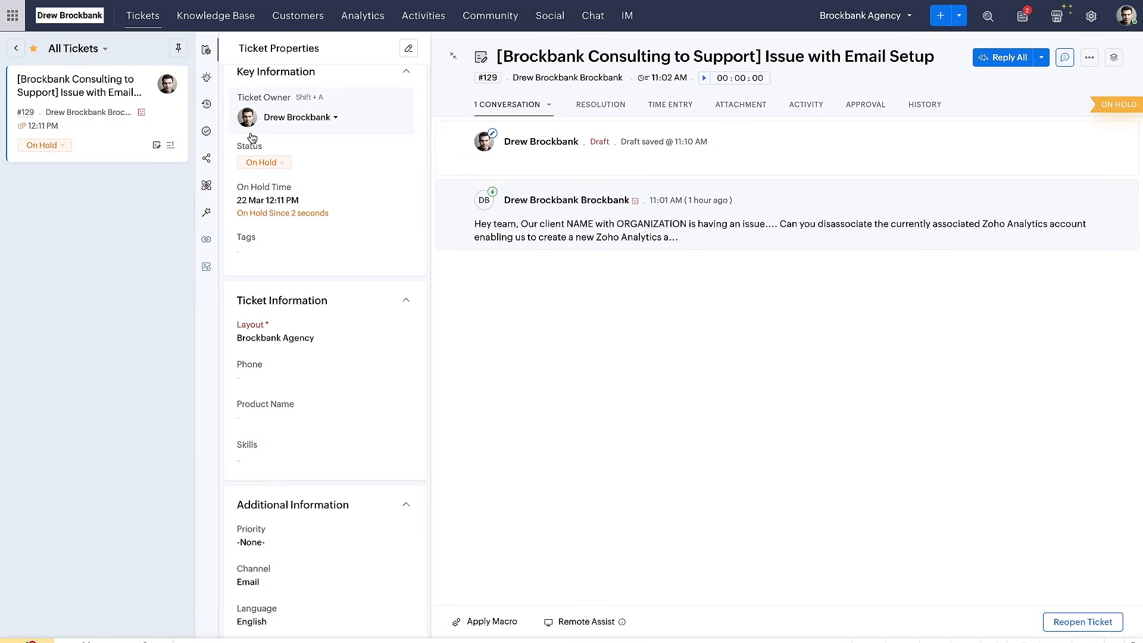
{"action": "left_click", "coordinate": [1114, 141]}
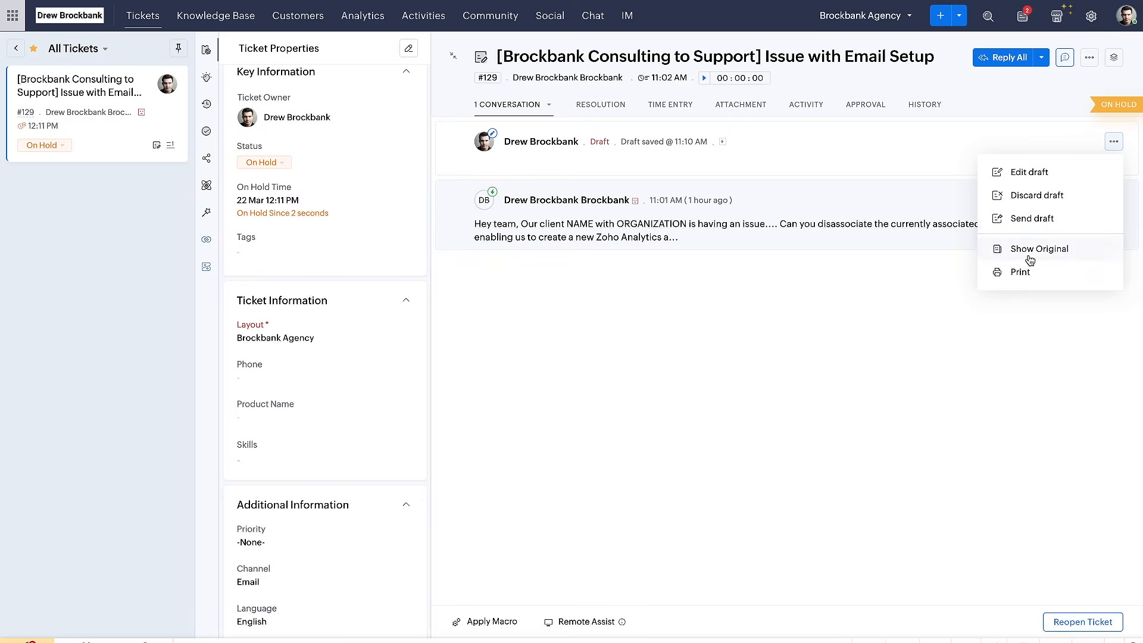
{"action": "left_click", "coordinate": [907, 284]}
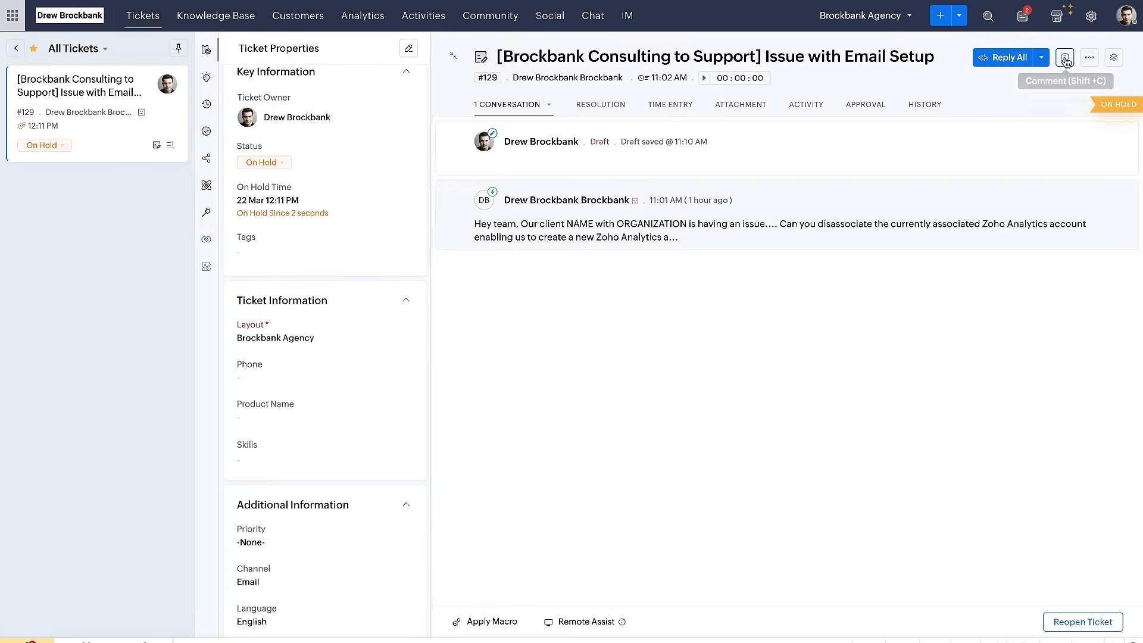
Open a new private comment on the "Issue with Email Setup" ticket and examine its Public visibility option
{"action": "left_click", "coordinate": [1065, 58]}
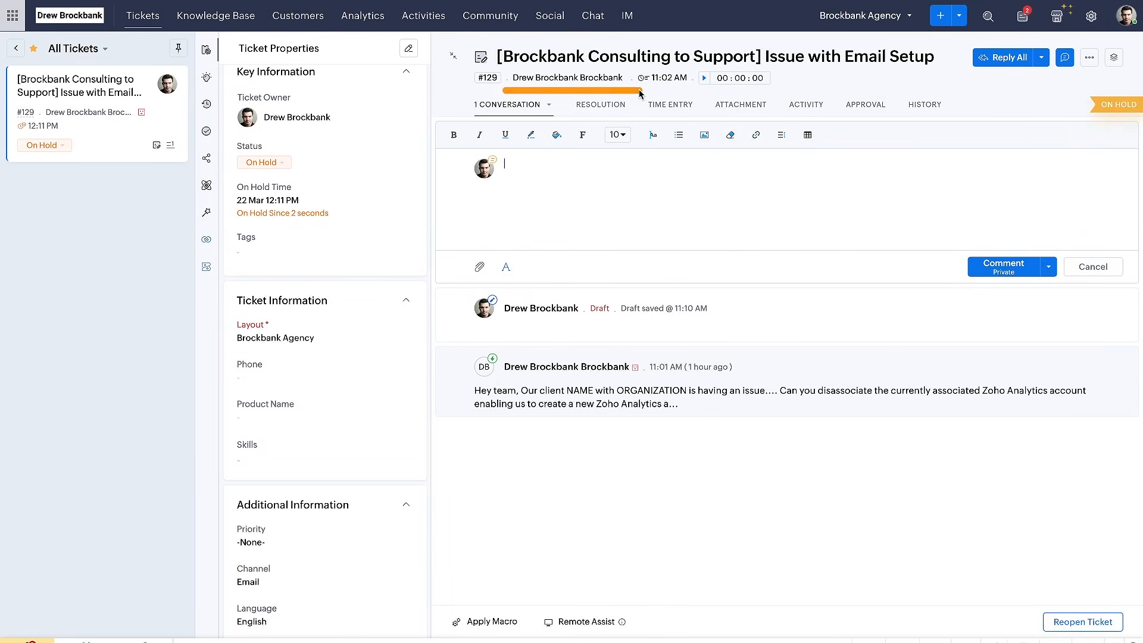
{"action": "left_click", "coordinate": [469, 204]}
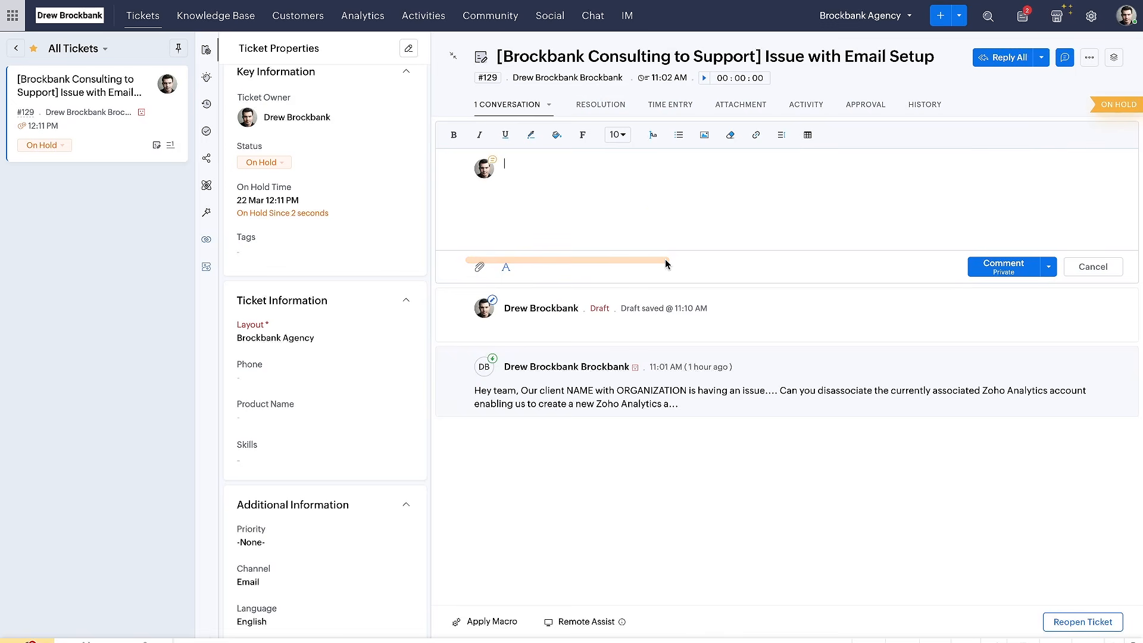
{"action": "left_click", "coordinate": [1050, 267]}
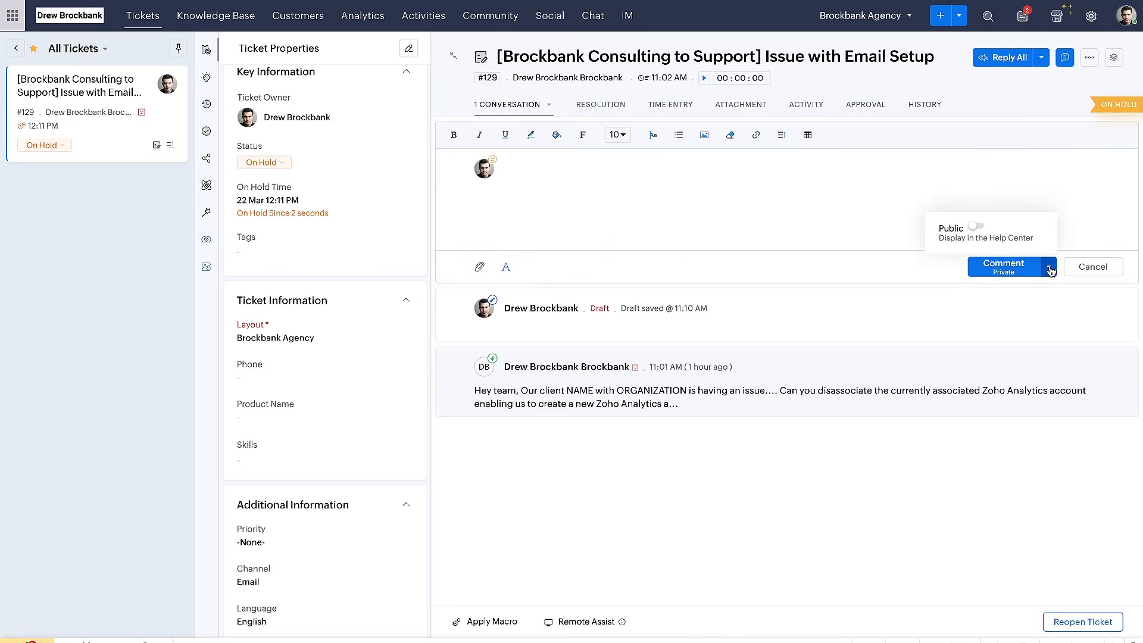
{"action": "left_click", "coordinate": [1051, 269]}
{"action": "left_click", "coordinate": [1051, 269]}
{"action": "left_click", "coordinate": [1053, 269]}
{"action": "left_click", "coordinate": [1054, 267]}
{"action": "left_click_drag", "start_coordinate": [955, 231], "coordinate": [993, 231]}
{"action": "left_click", "coordinate": [1048, 268]}
{"action": "left_click", "coordinate": [1048, 270]}
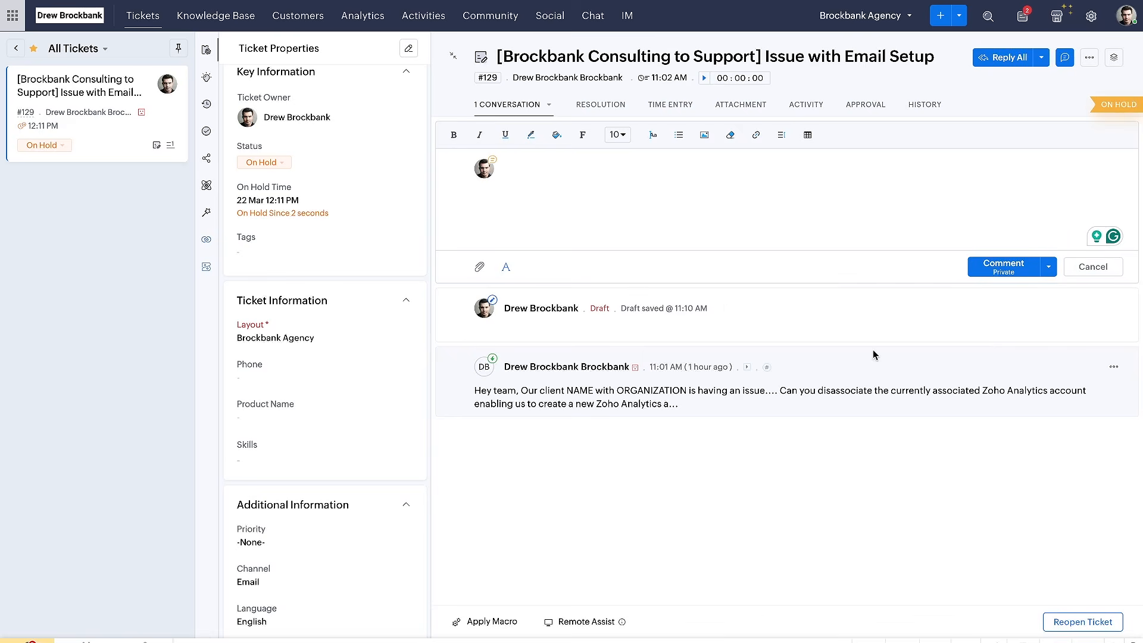
In the Google Docs checklist, mark "How to create a comment" as completed and point out the "How to respond to a ticket" items
{"action": "key", "text": "ctrl+Tab"}
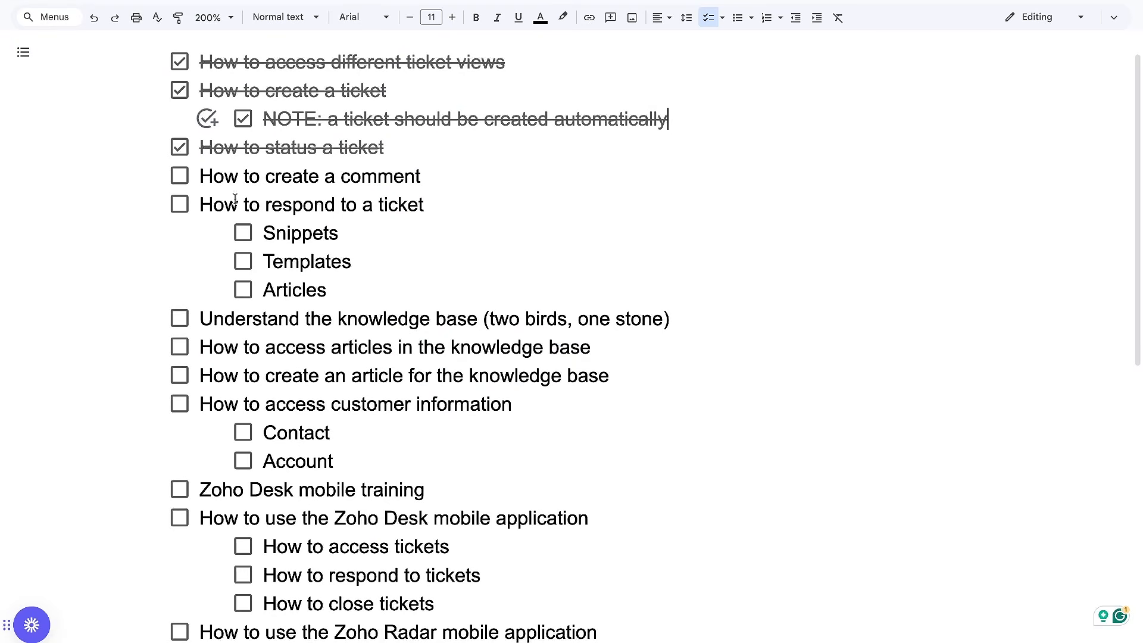
{"action": "left_click", "coordinate": [180, 176]}
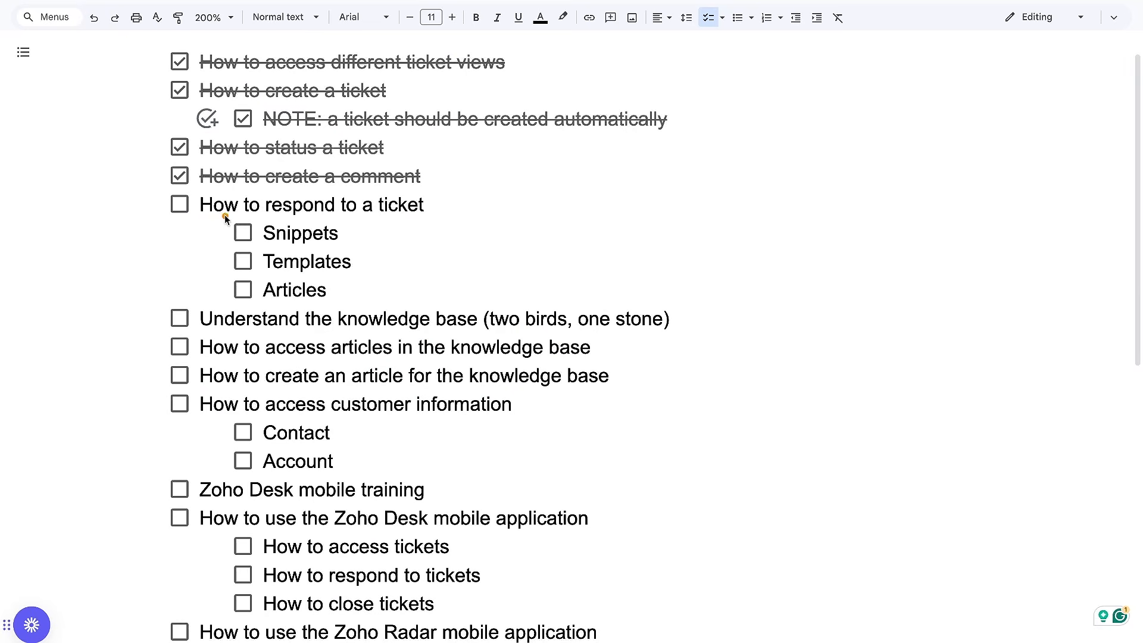
{"action": "left_click_drag", "start_coordinate": [202, 216], "coordinate": [385, 216]}
{"action": "left_click_drag", "start_coordinate": [263, 244], "coordinate": [325, 244]}
{"action": "mouse_move", "coordinate": [268, 280]}
{"action": "left_mouse_down"}
{"action": "mouse_move", "coordinate": [325, 280]}
{"action": "mouse_move", "coordinate": [328, 297]}
{"action": "left_mouse_up"}
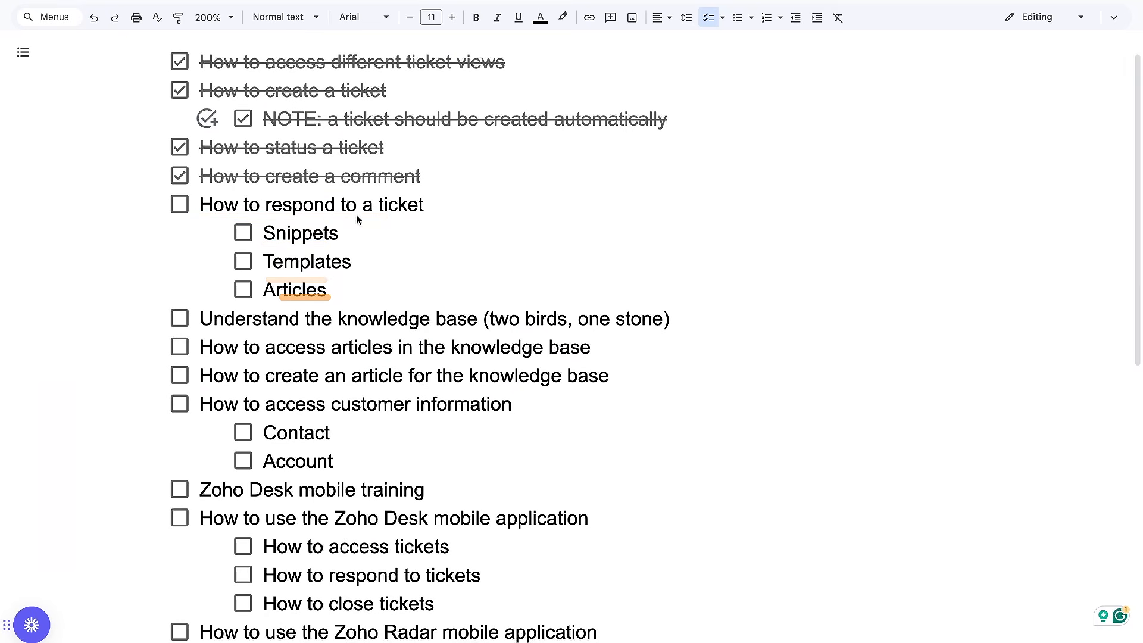
Switch to Zoho Desk, expand the customer's message in the ticket, and read through the full request
{"action": "key", "text": "ctrl+Tab"}
{"action": "left_click", "coordinate": [576, 386]}
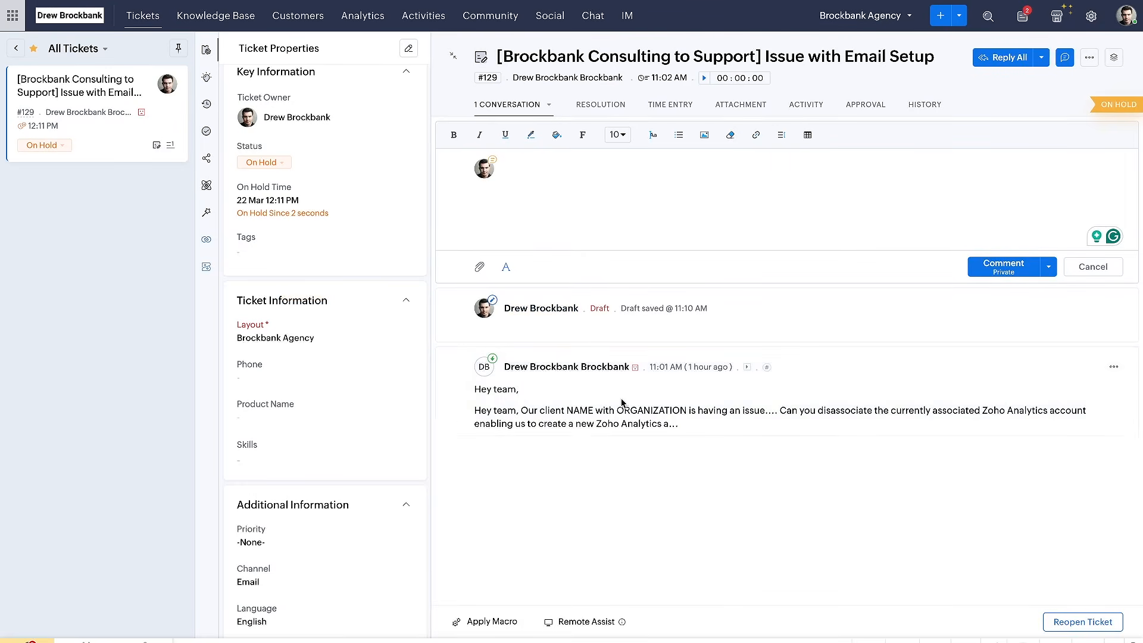
{"action": "scroll", "coordinate": [459, 213], "scroll_direction": "down", "scroll_amount": 3}
{"action": "left_click_drag", "start_coordinate": [459, 208], "coordinate": [550, 208]}
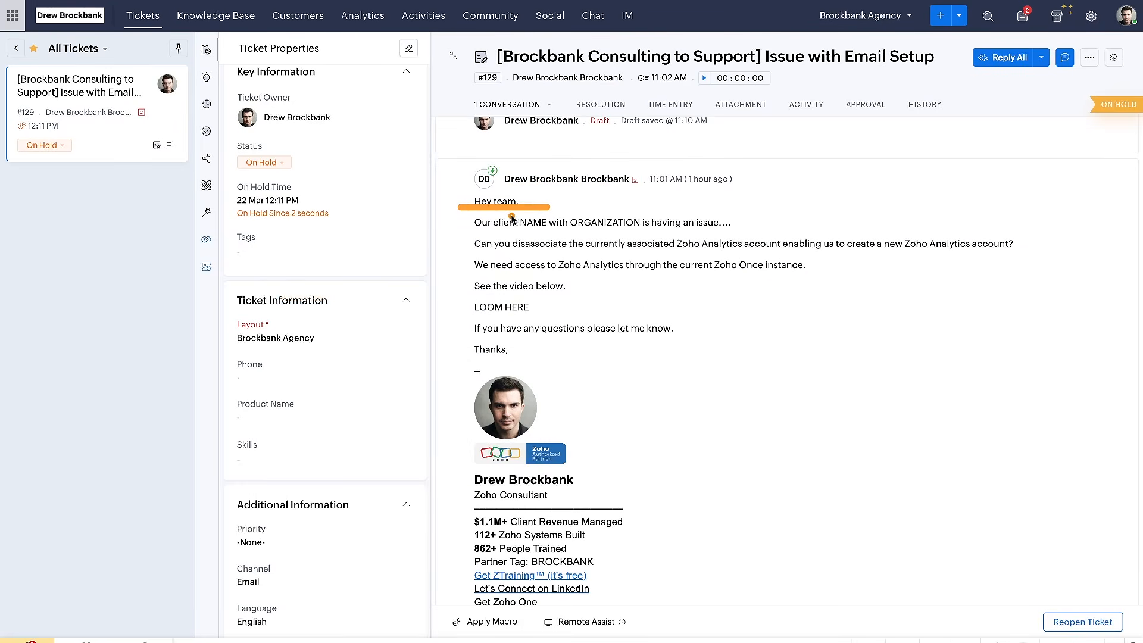
{"action": "left_click_drag", "start_coordinate": [484, 230], "coordinate": [716, 236]}
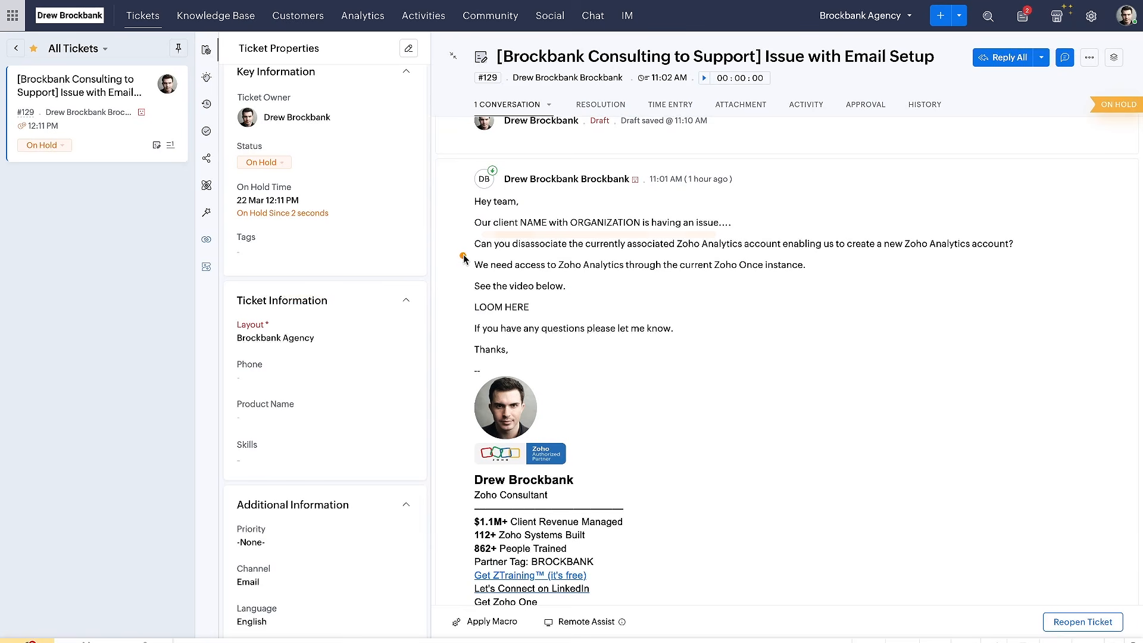
{"action": "left_click_drag", "start_coordinate": [460, 256], "coordinate": [647, 256]}
{"action": "left_click_drag", "start_coordinate": [475, 257], "coordinate": [989, 257]}
{"action": "left_click_drag", "start_coordinate": [474, 274], "coordinate": [744, 275]}
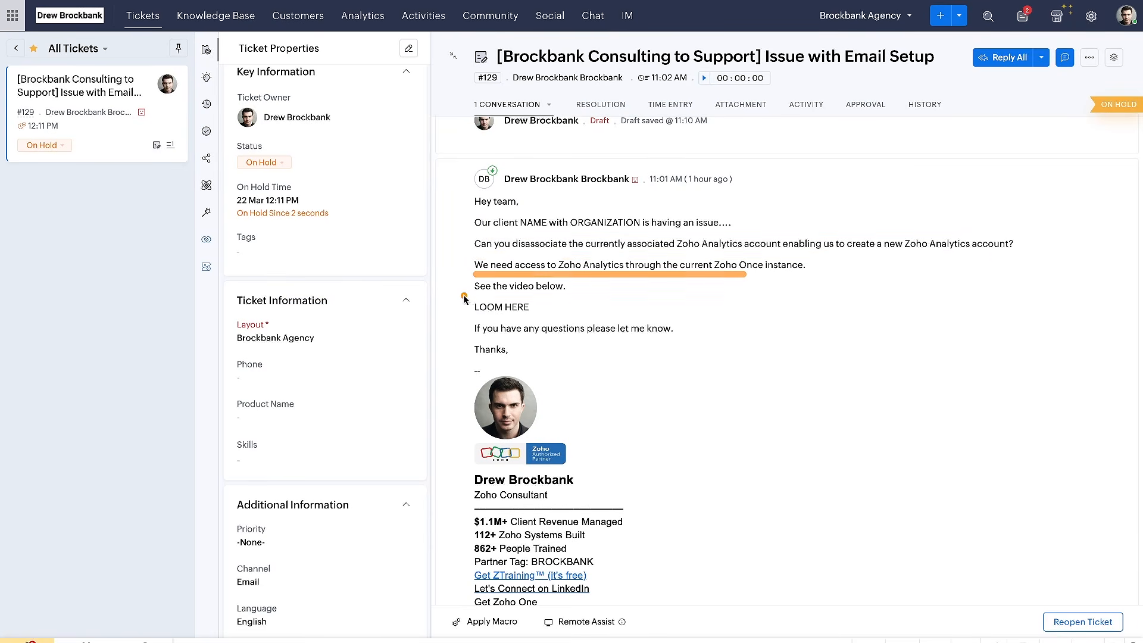
{"action": "left_click_drag", "start_coordinate": [465, 293], "coordinate": [609, 294]}
{"action": "left_click_drag", "start_coordinate": [462, 317], "coordinate": [570, 316]}
{"action": "scroll", "coordinate": [567, 332], "scroll_direction": "up", "scroll_amount": 2}
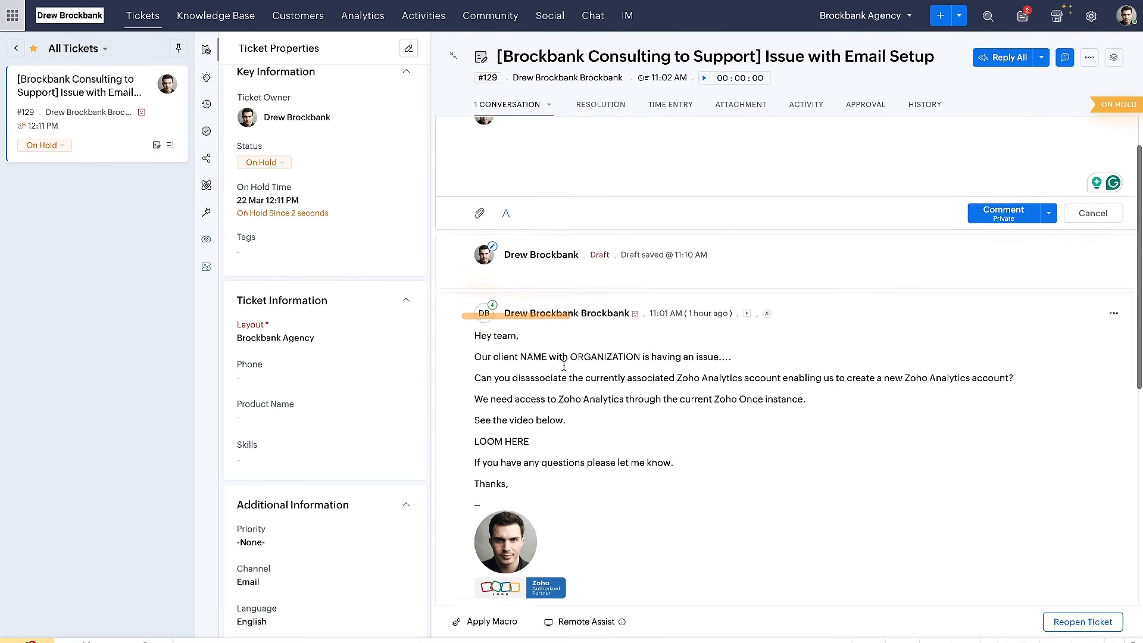
{"action": "scroll", "coordinate": [563, 366], "scroll_direction": "down", "scroll_amount": 3}
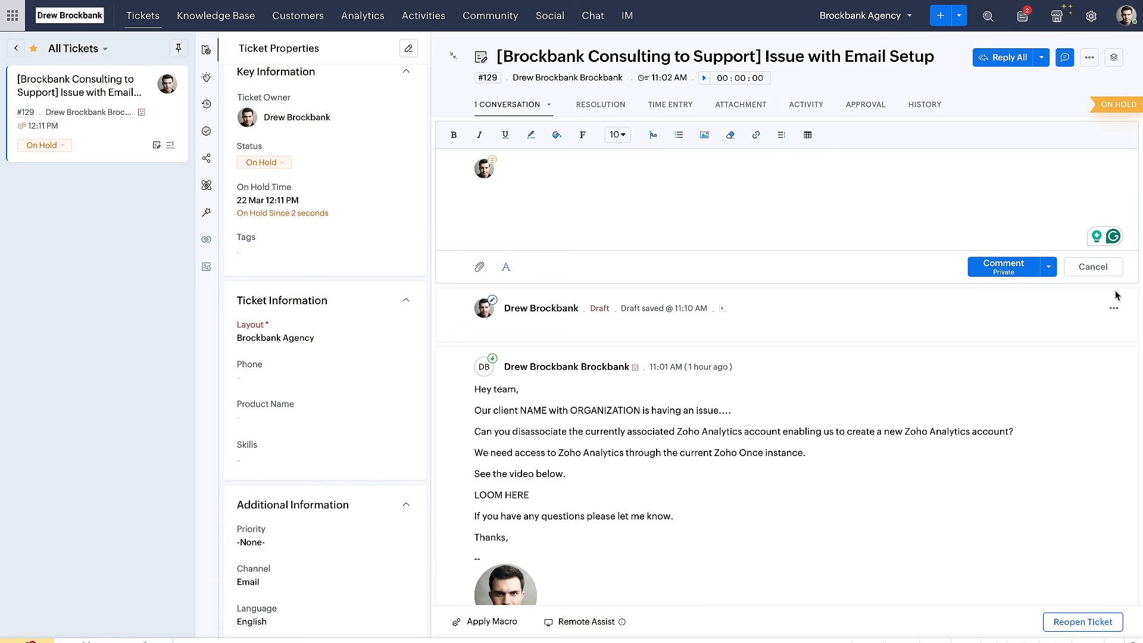
Discard the empty comment and start a Reply All to the ticket
{"action": "left_click", "coordinate": [1093, 266]}
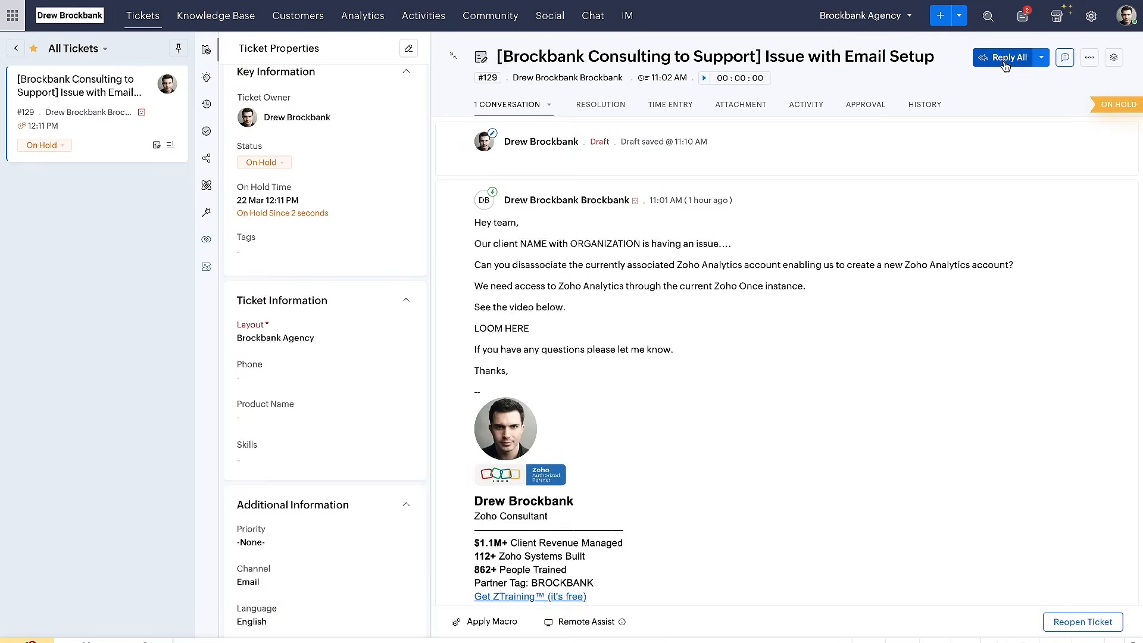
{"action": "left_click", "coordinate": [1003, 57]}
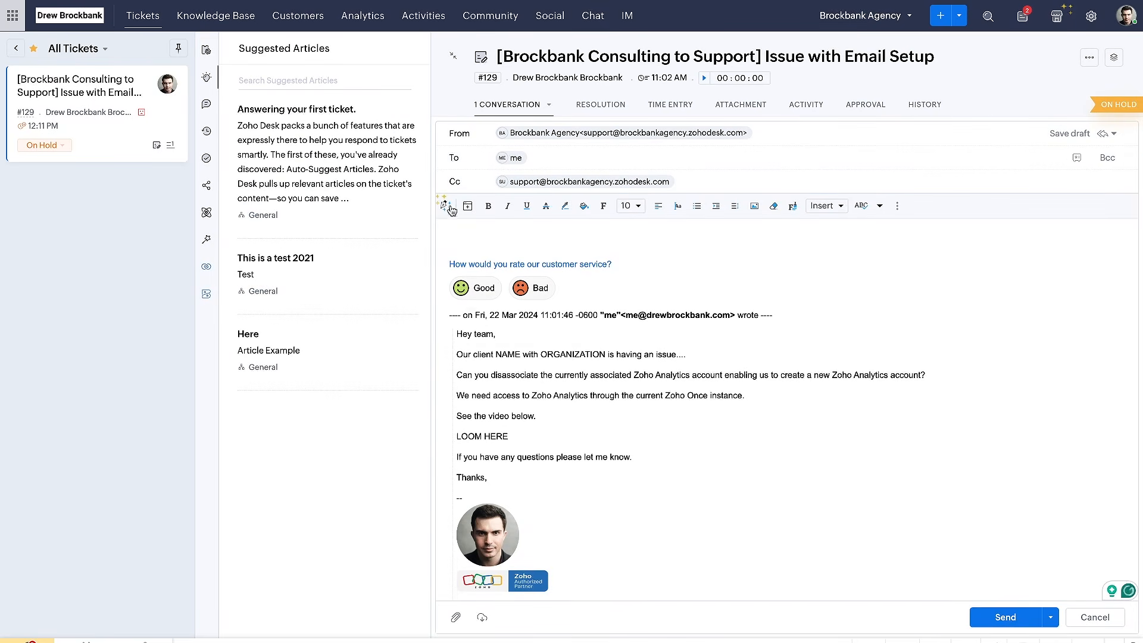
Insert the Test1 snippet into the reply as a demonstration and delete its text again
{"action": "left_click", "coordinate": [451, 208]}
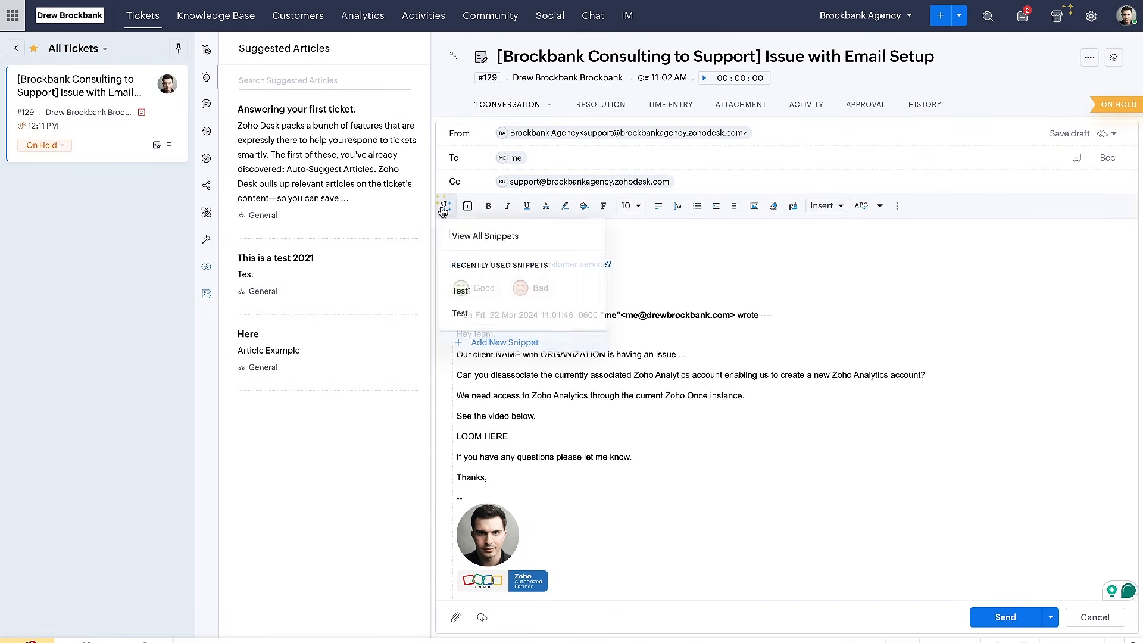
{"action": "left_click", "coordinate": [460, 291]}
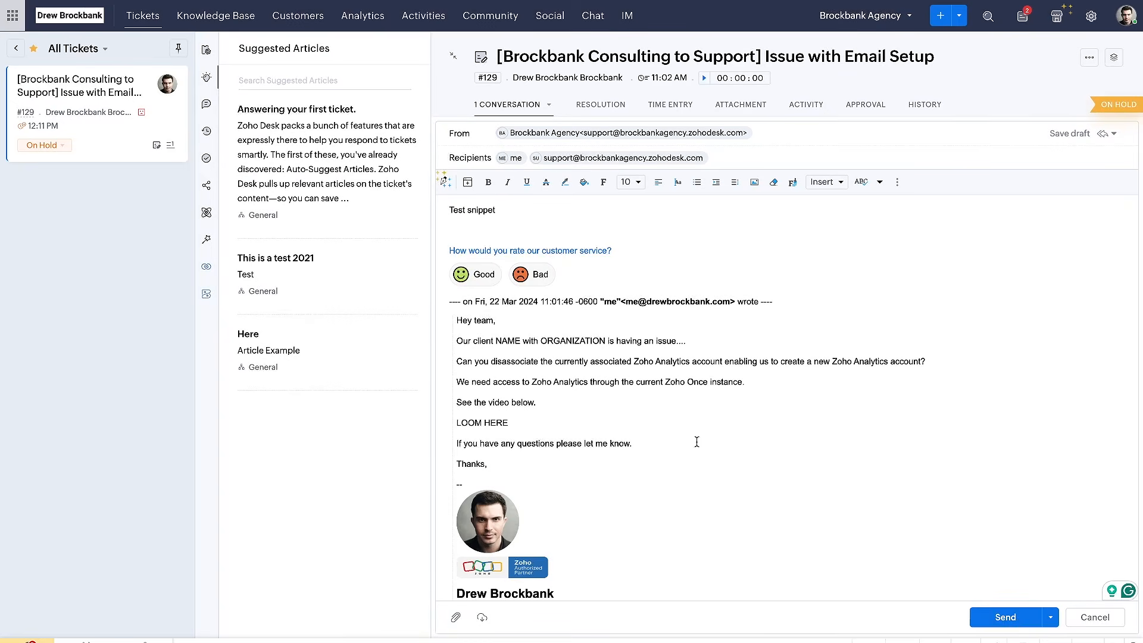
{"action": "left_click_drag", "start_coordinate": [539, 210], "coordinate": [356, 209]}
{"action": "key", "text": "BackSpace"}
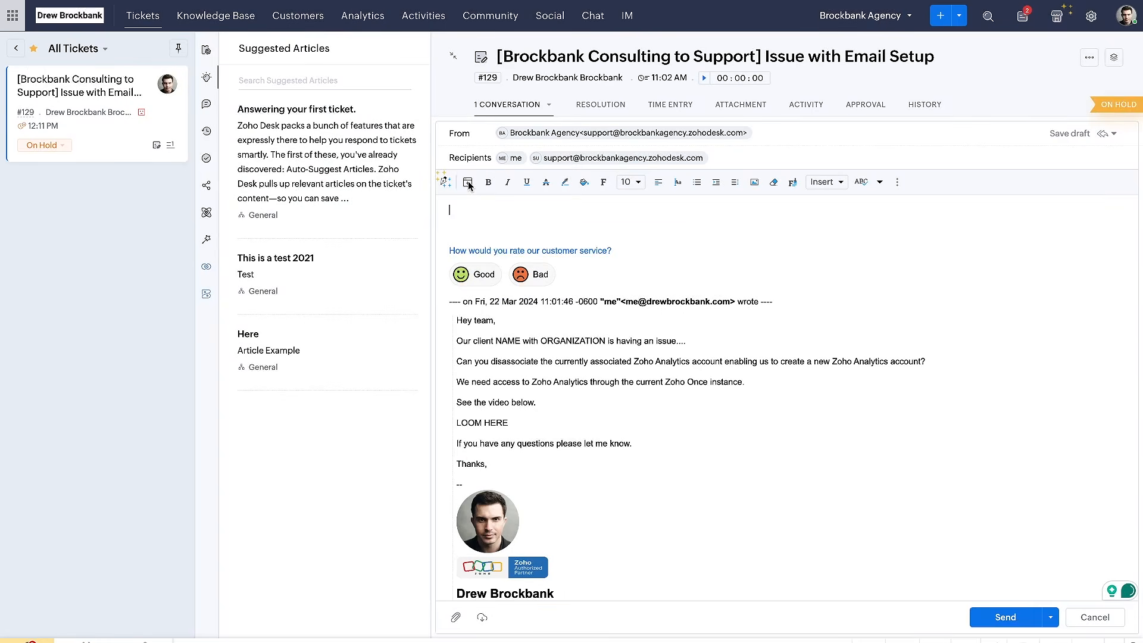
Insert the agent notification email template for customer replies into the reply and review its content
{"action": "left_click", "coordinate": [469, 185]}
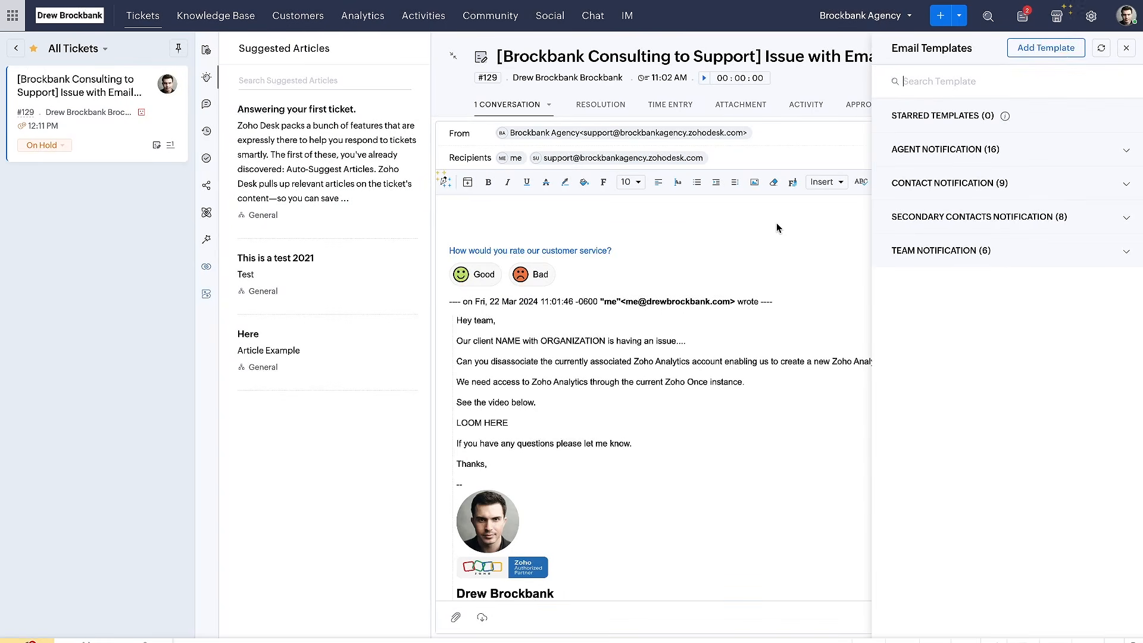
{"action": "left_click", "coordinate": [1036, 148]}
{"action": "scroll", "coordinate": [998, 256], "scroll_direction": "down", "scroll_amount": 3}
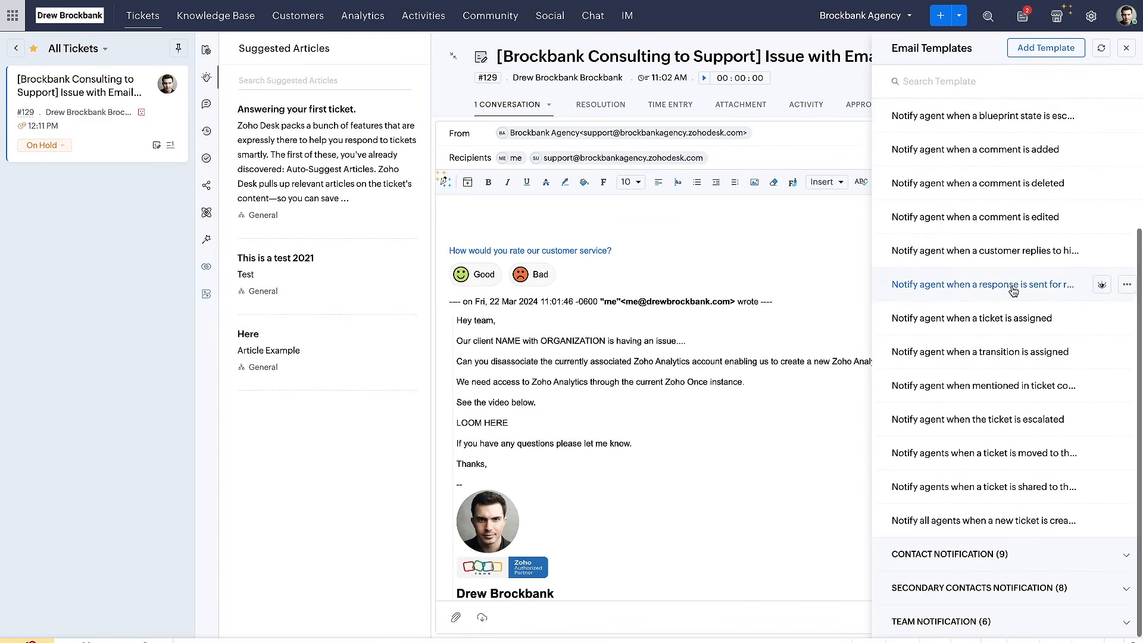
{"action": "left_click", "coordinate": [1045, 256]}
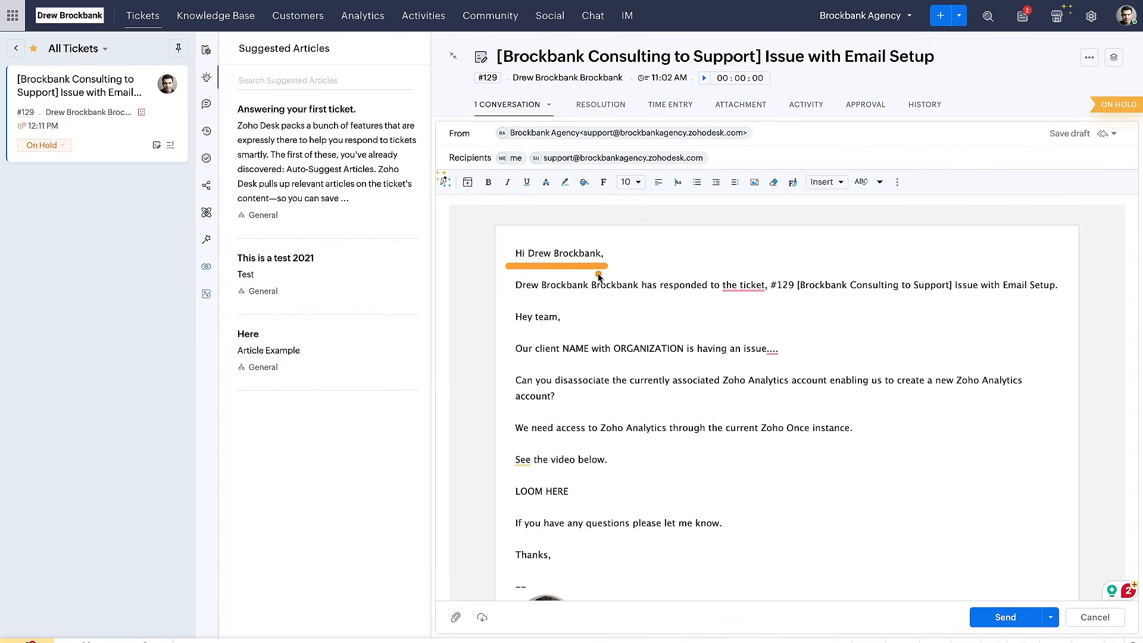
{"action": "scroll", "coordinate": [657, 404], "scroll_direction": "down", "scroll_amount": 10}
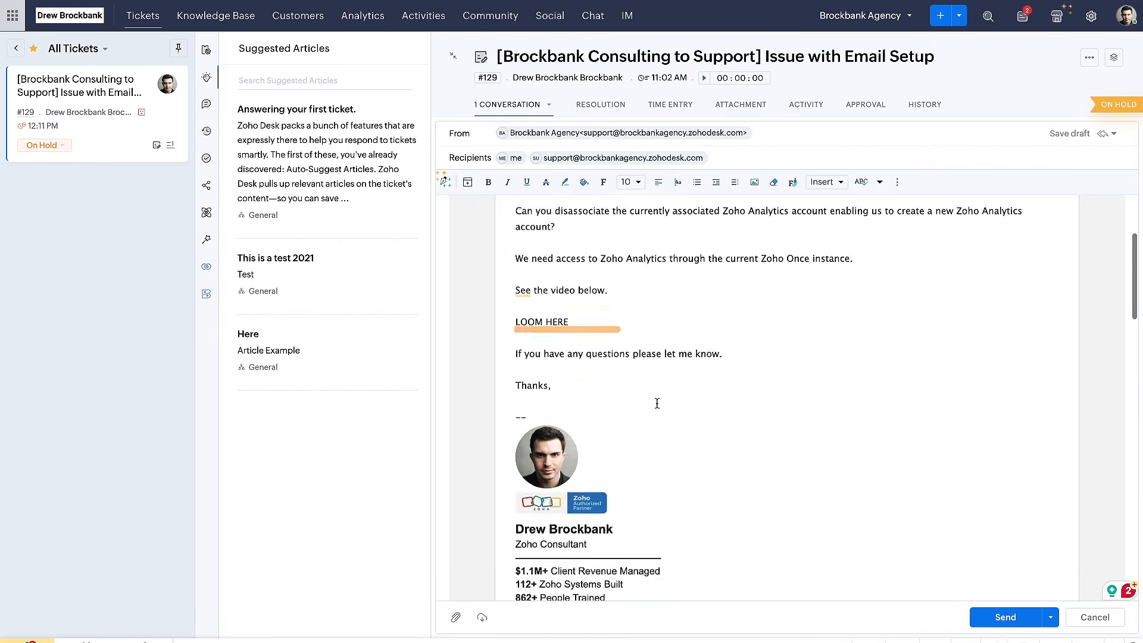
{"action": "scroll", "coordinate": [657, 403], "scroll_direction": "up", "scroll_amount": 10}
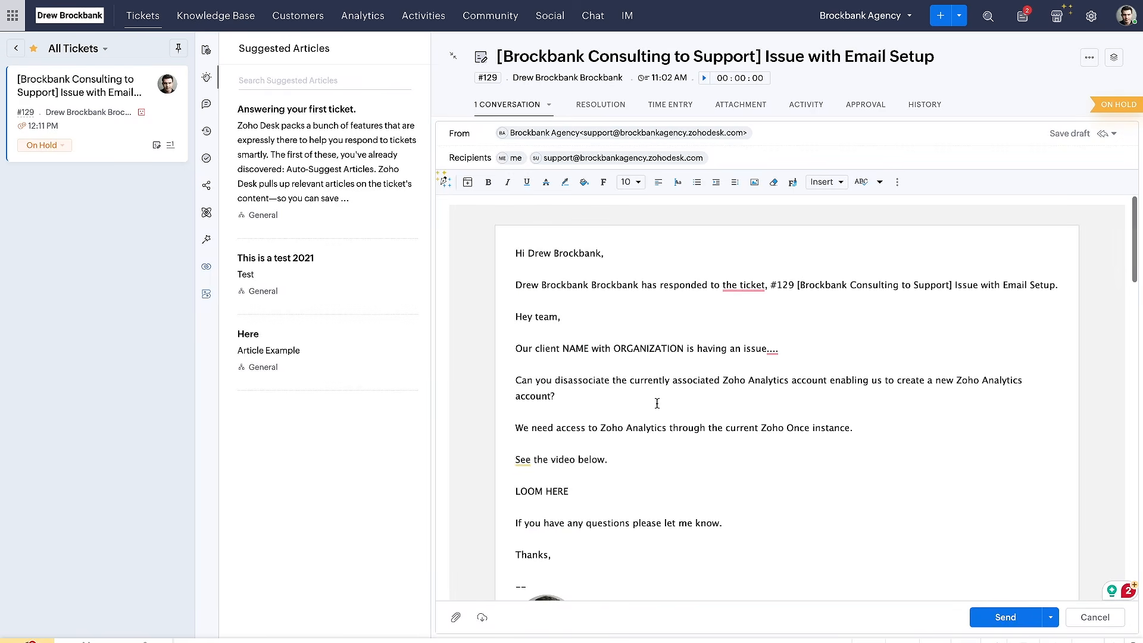
{"action": "left_click", "coordinate": [448, 201]}
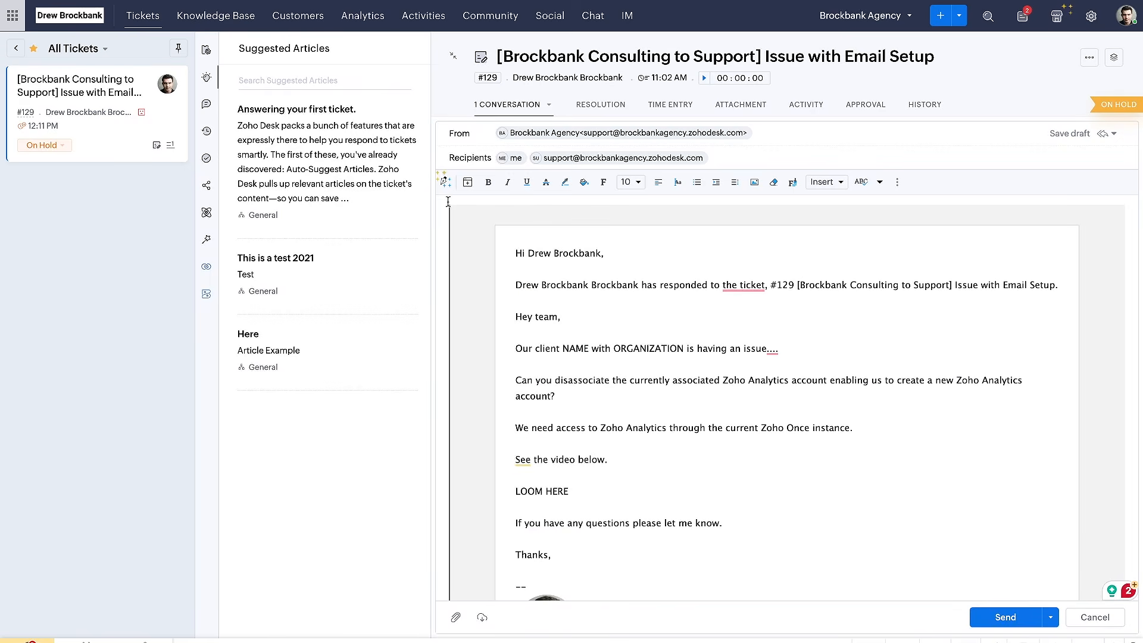
{"action": "key", "text": "Return"}
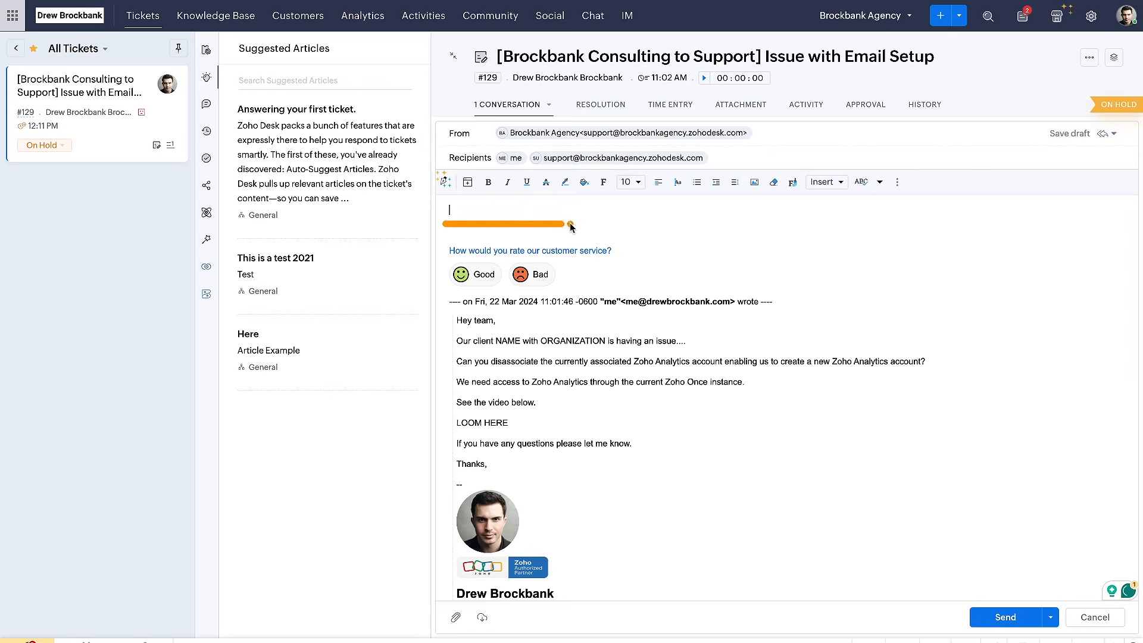
Point out the snippets, email templates and Suggested Articles available for composing the reply
{"action": "left_click", "coordinate": [445, 182]}
{"action": "left_click", "coordinate": [467, 188]}
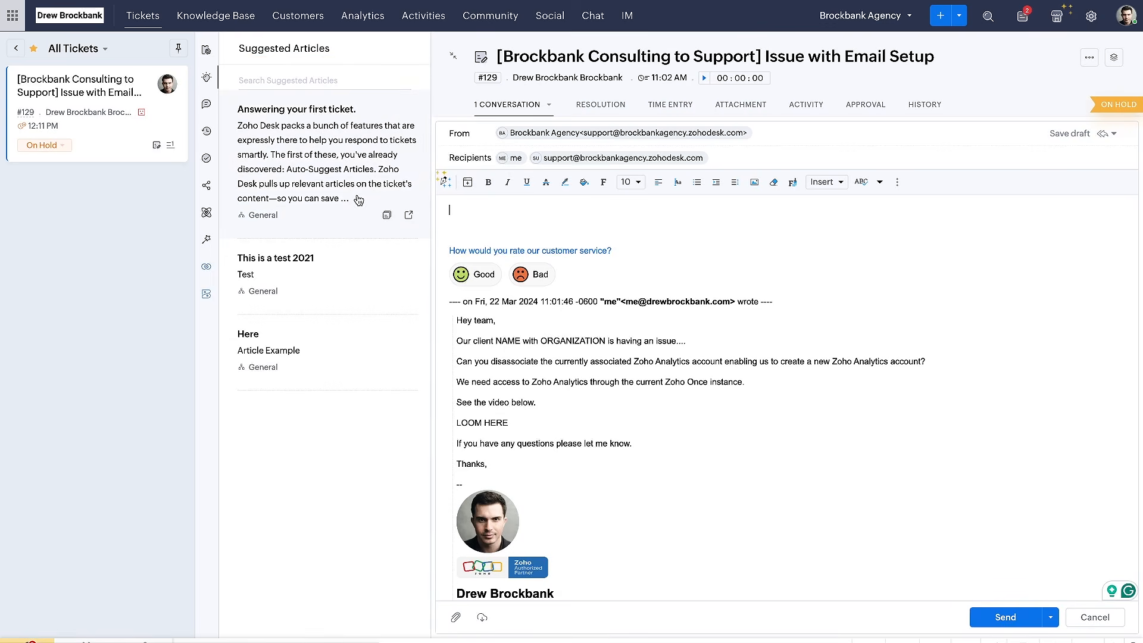
{"action": "left_click_drag", "start_coordinate": [238, 53], "coordinate": [356, 62]}
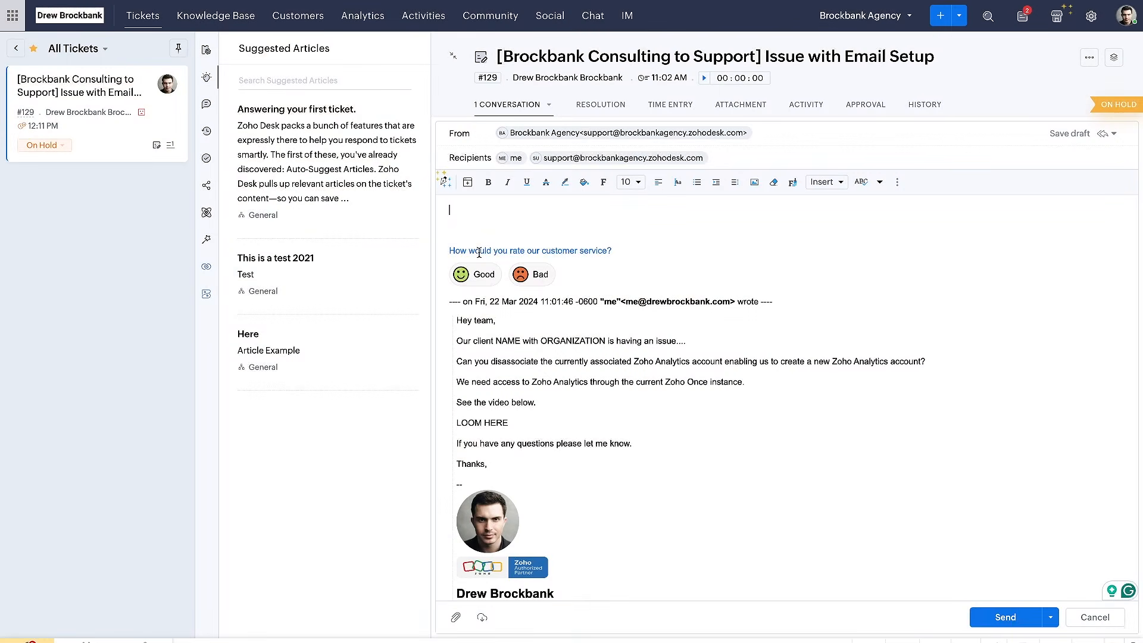
Write the reply text "Hey X,", "Thanks for your response!" and "Here's the solution" on separate lines
{"action": "type", "text": "ey X,"}
{"action": "key", "text": "Return"}
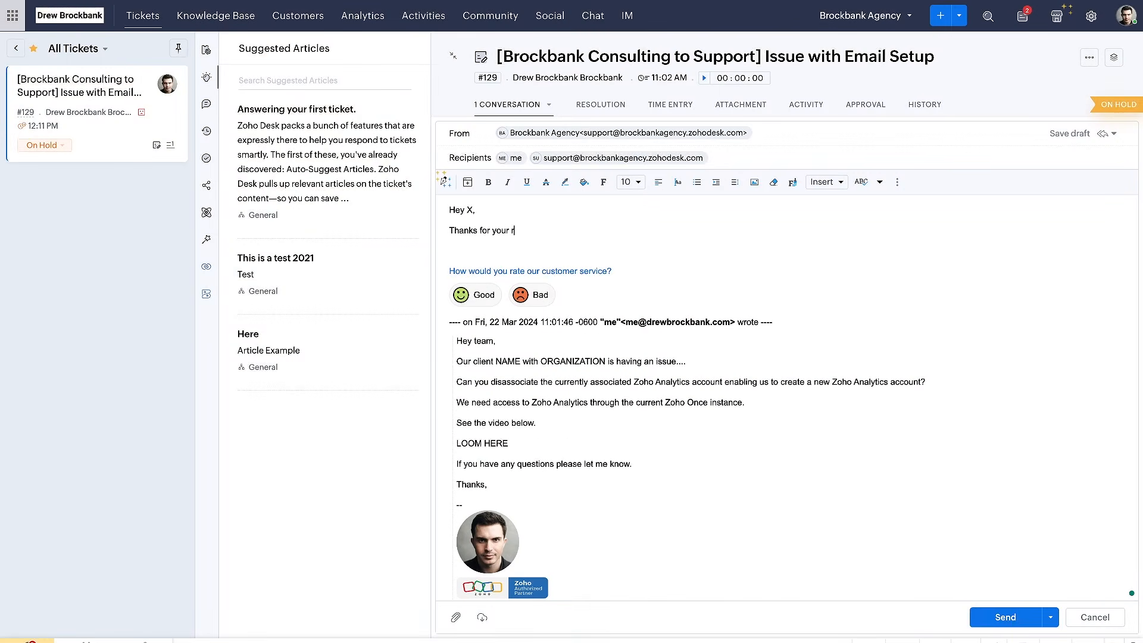
{"action": "key", "text": "Return"}
{"action": "key", "text": "Return"}
{"action": "key", "text": "BackSpace"}
{"action": "key", "text": "BackSpace"}
{"action": "key", "text": "BackSpace"}
{"action": "key", "text": "BackSpace"}
{"action": "type", "text": "!"}
{"action": "key", "text": "Return"}
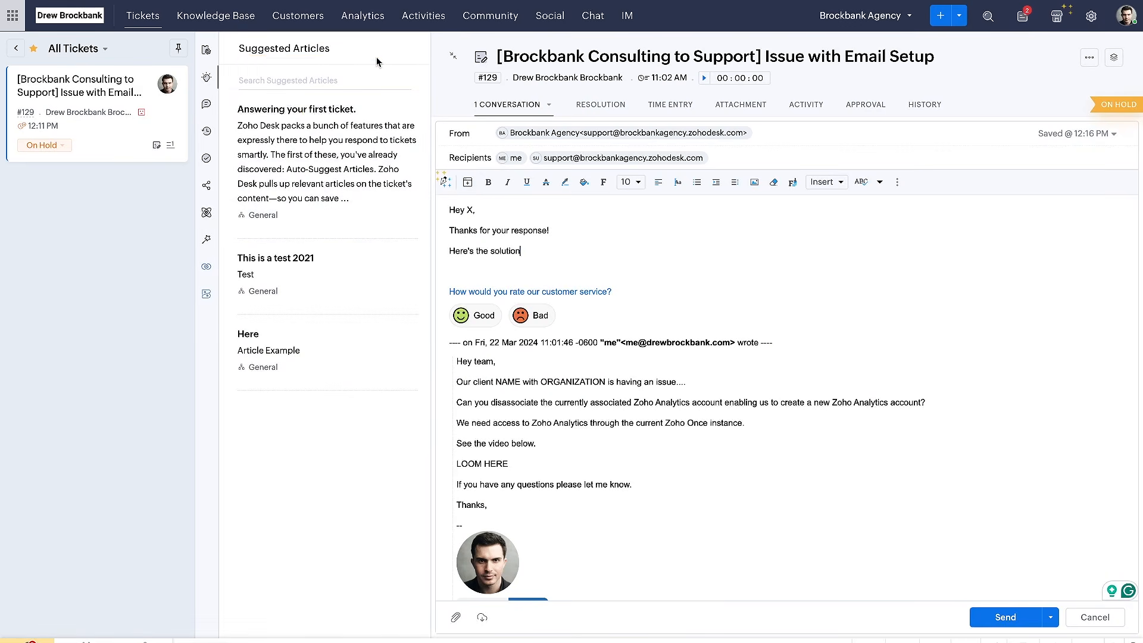
Switch to the Google Docs checklist and tick off "How to respond to a ticket" with its sub-items Snippets and Templates
{"action": "key", "text": "ctrl+Tab"}
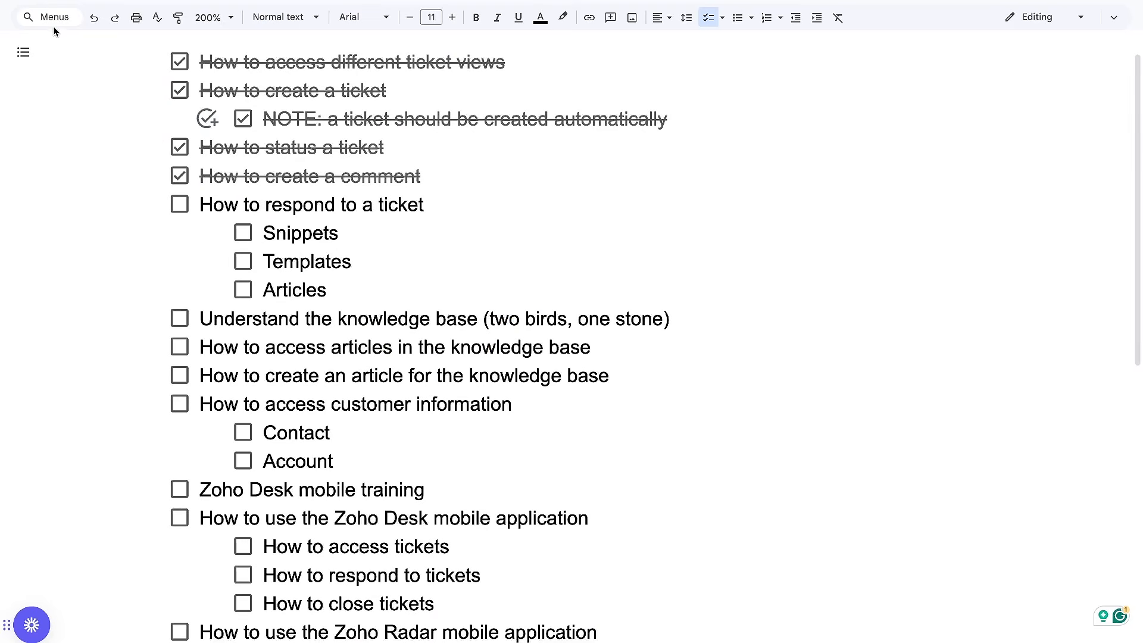
{"action": "left_click", "coordinate": [186, 203]}
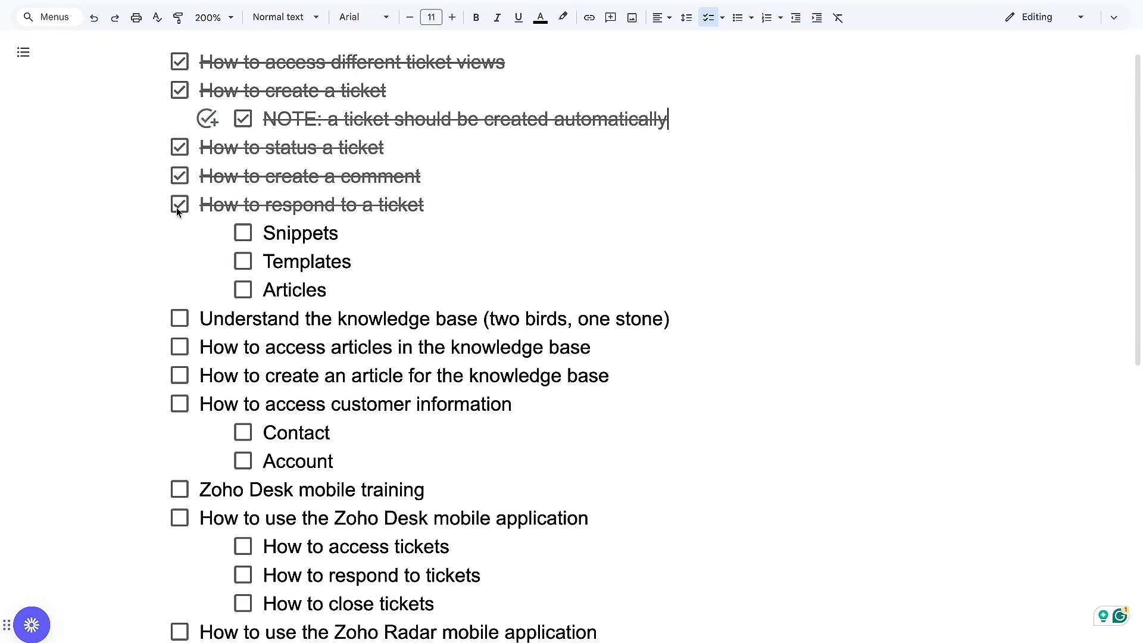
{"action": "left_click", "coordinate": [243, 233]}
{"action": "left_click", "coordinate": [248, 261]}
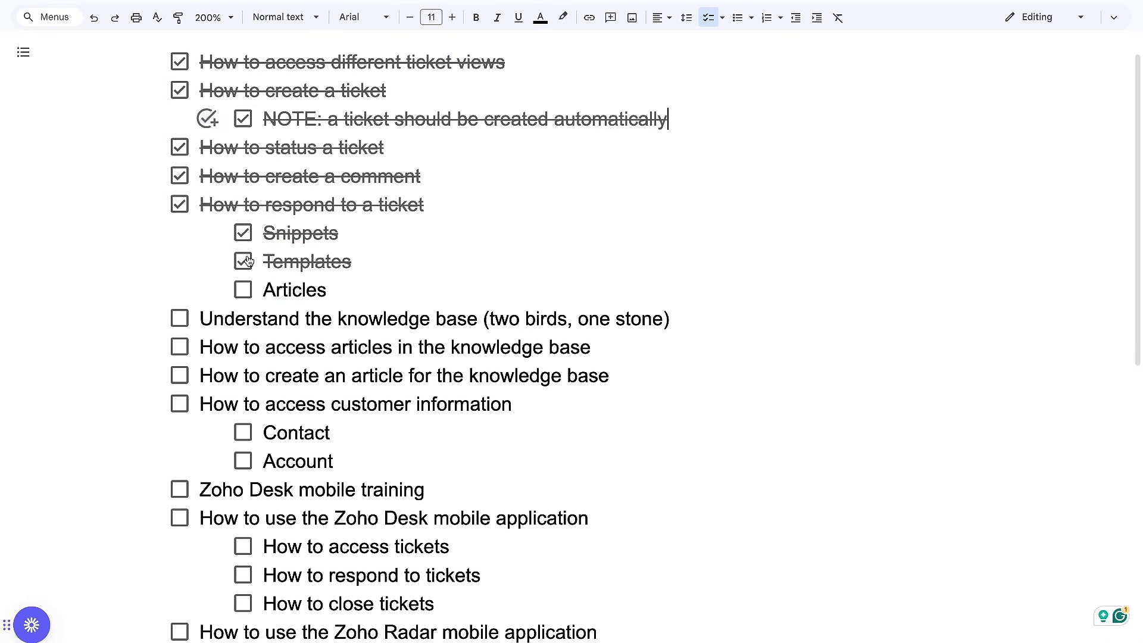
Return to the Zoho Desk reply and paste the suggested article "Answering your first ticket." below "Here's the solution"
{"action": "key", "text": "ctrl+shift+Tab"}
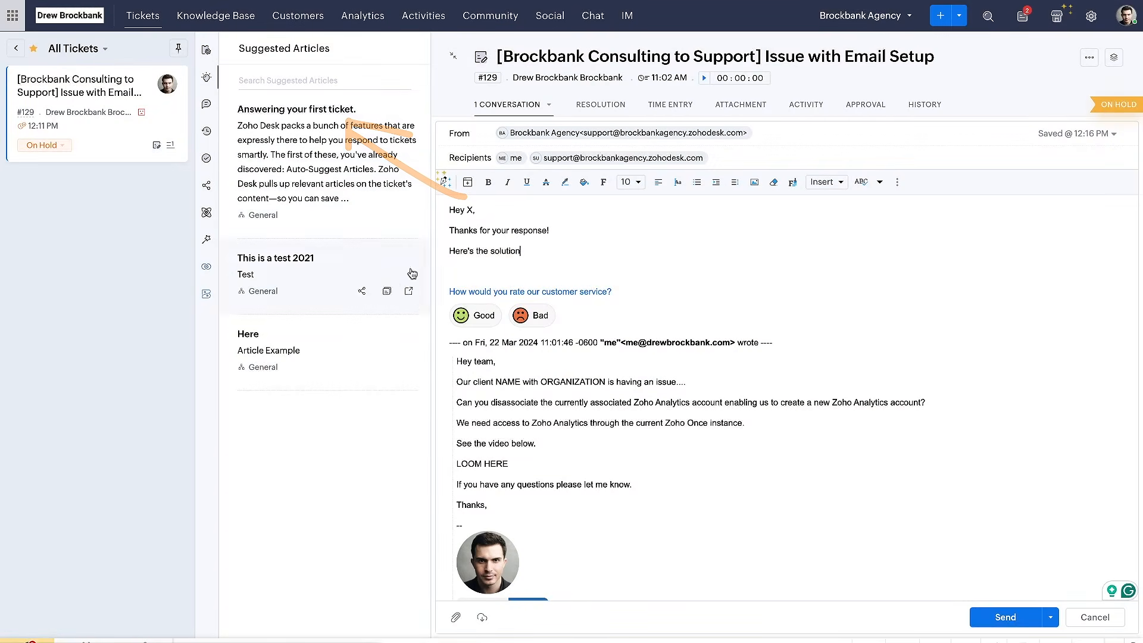
{"action": "mouse_move", "coordinate": [402, 348]}
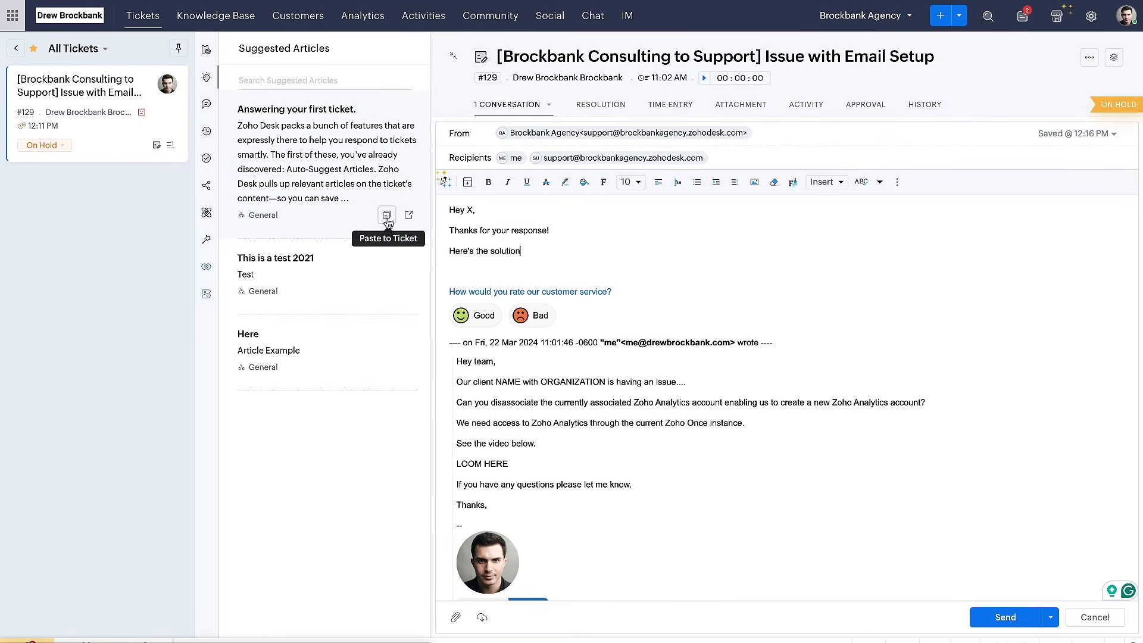
{"action": "left_click", "coordinate": [387, 218]}
{"action": "left_click", "coordinate": [387, 217]}
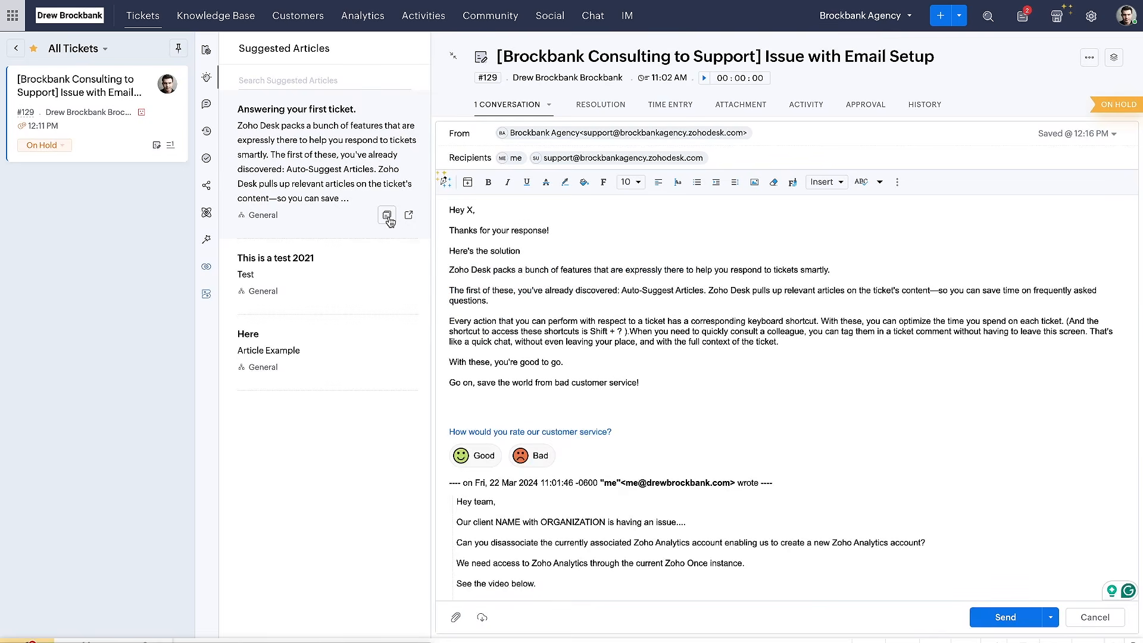
{"action": "key", "text": "ctrl+z"}
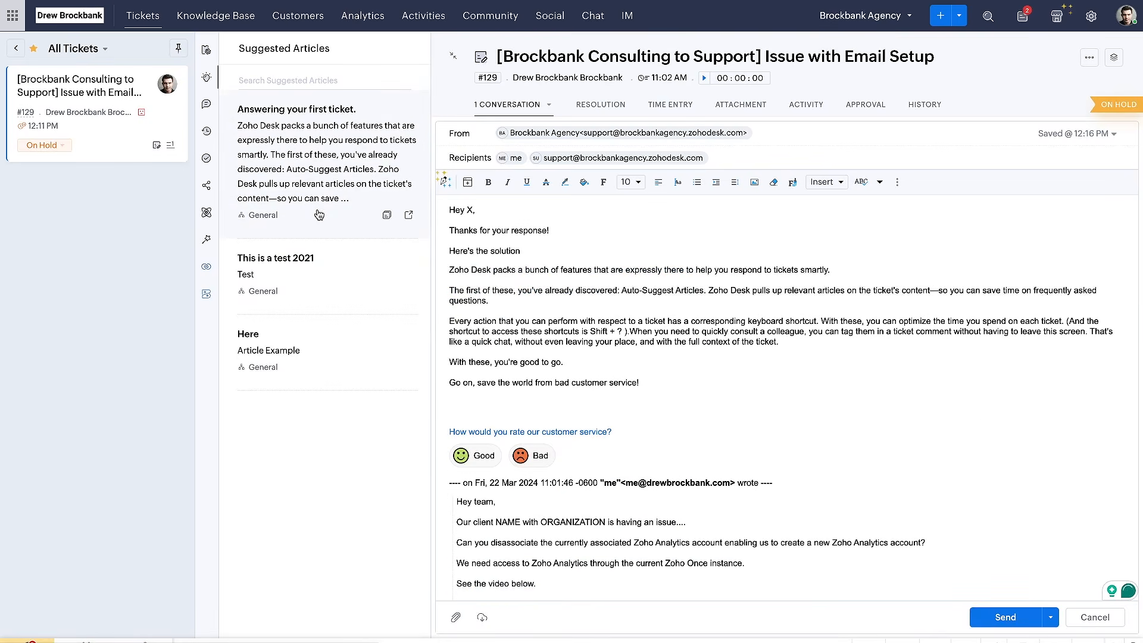
Switch to the Google Docs checklist and tick off the Articles sub-item
{"action": "key", "text": "ctrl+Tab"}
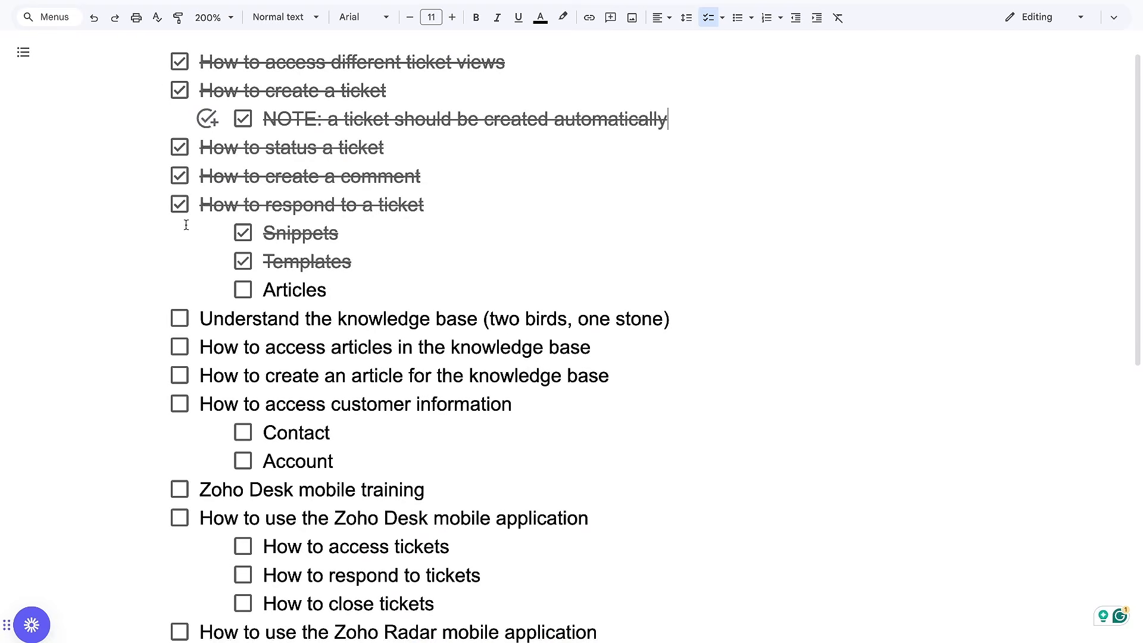
{"action": "left_click", "coordinate": [239, 296]}
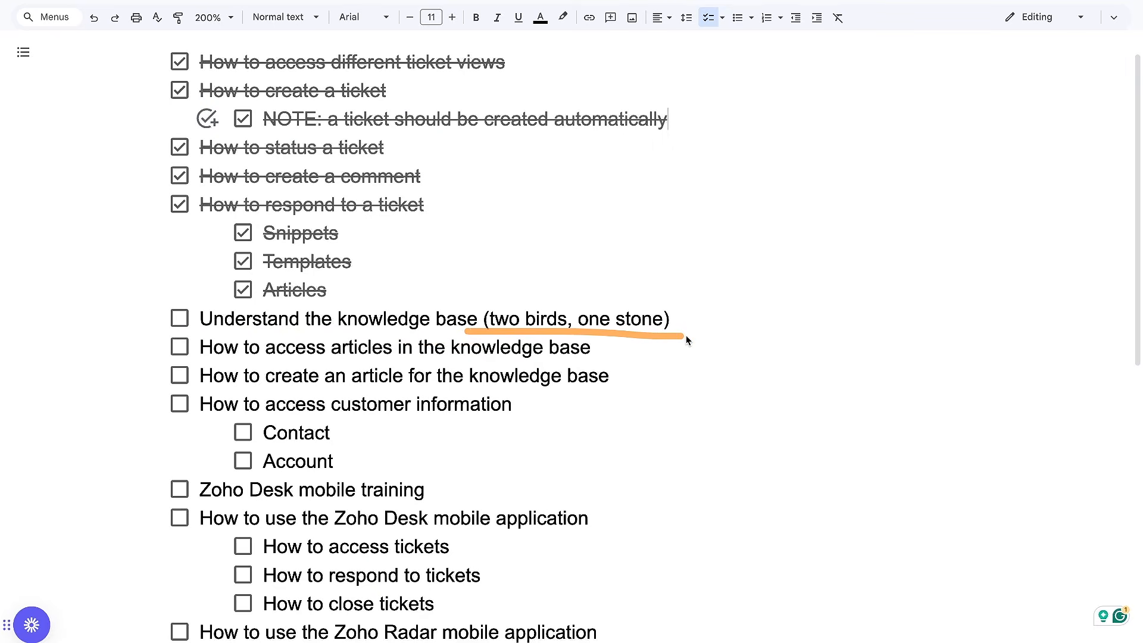
Back in the Zoho Desk reply, paste "Answering your first ticket." a second time and undo that duplicate
{"action": "key", "text": "ctrl+Tab"}
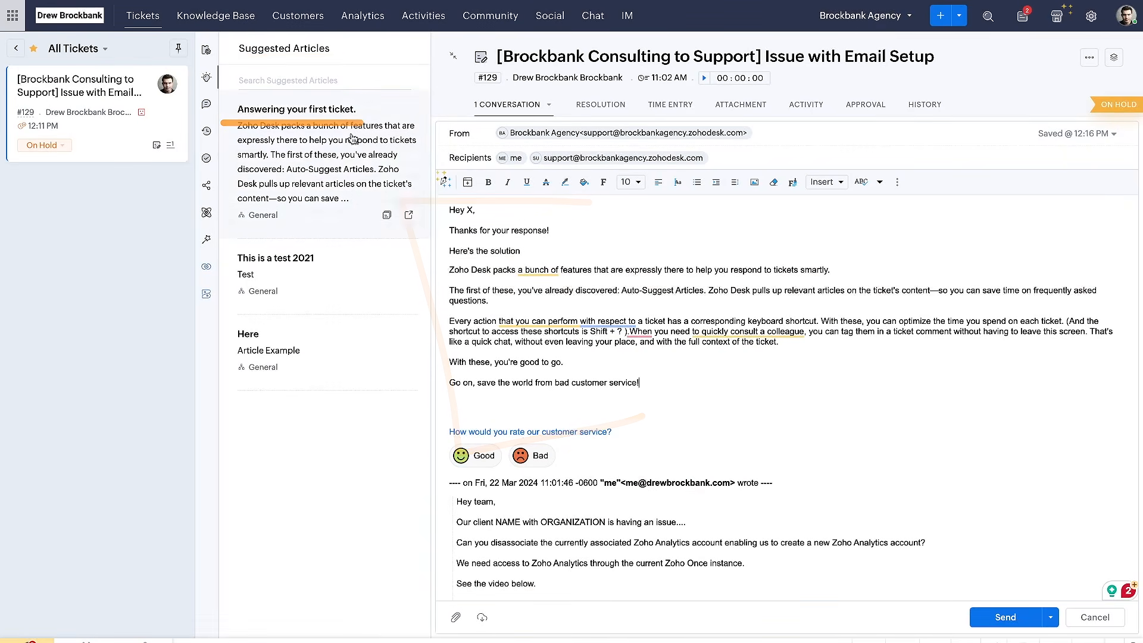
{"action": "left_click", "coordinate": [386, 216]}
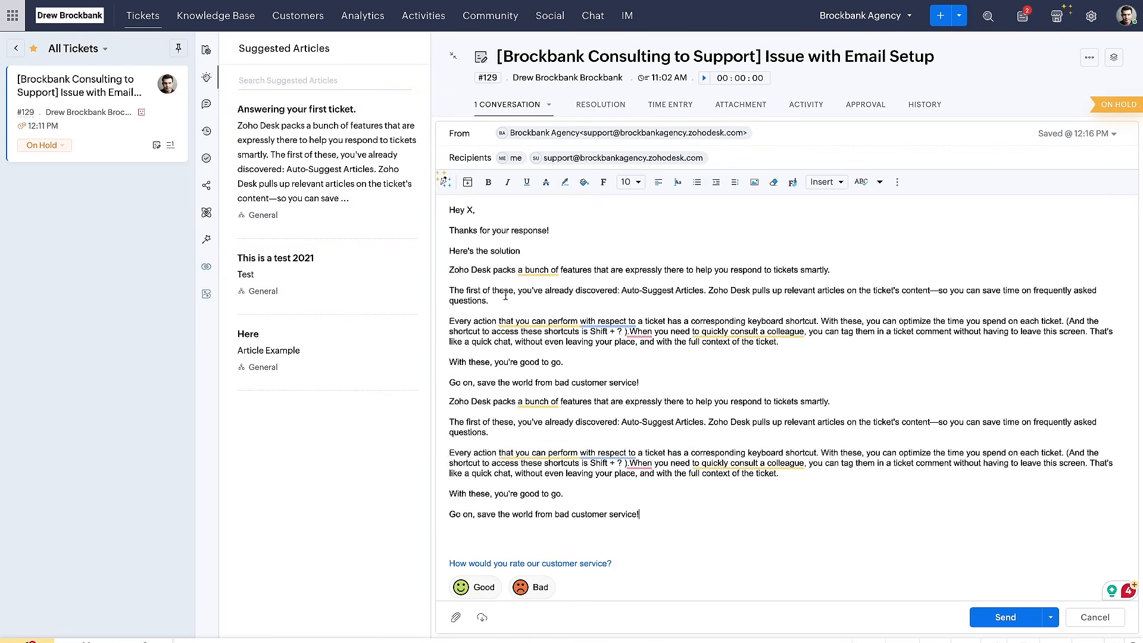
{"action": "key", "text": "ctrl+z"}
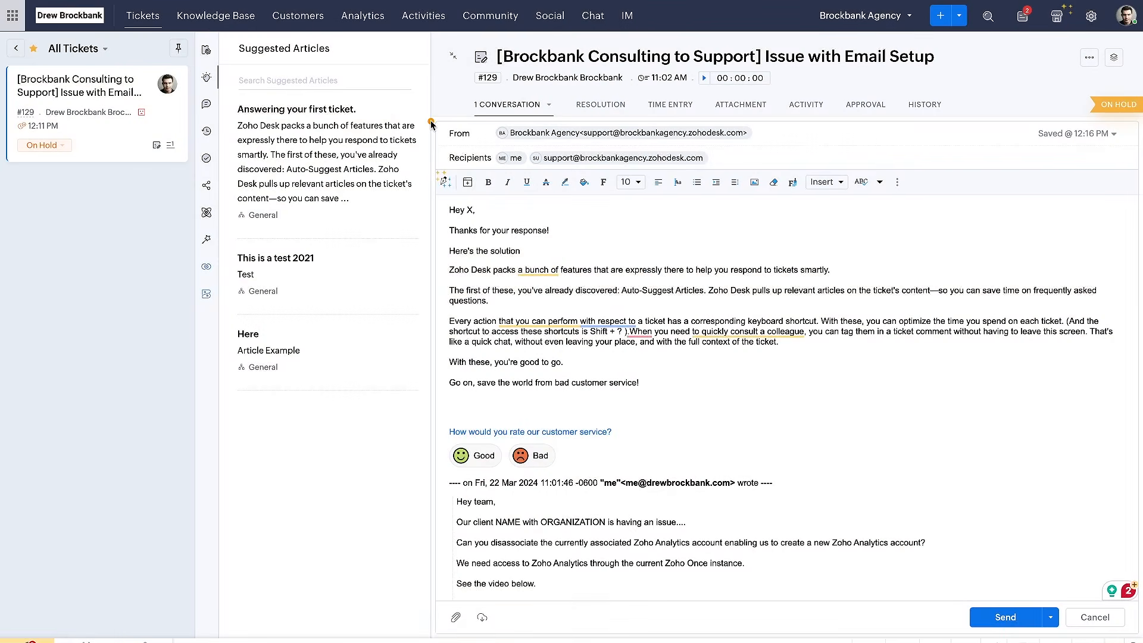
Point out the suggested article's link to the Knowledge Base and open the list of published articles there
{"action": "left_click_drag", "start_coordinate": [232, 127], "coordinate": [351, 129]}
{"action": "left_click_drag", "start_coordinate": [405, 209], "coordinate": [391, 20]}
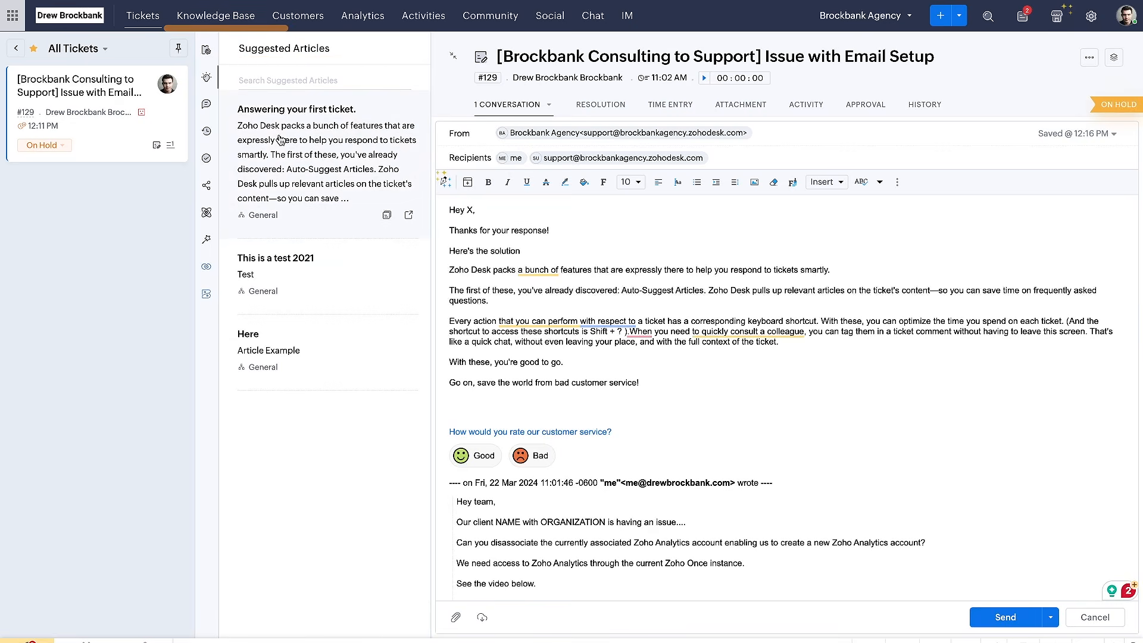
{"action": "mouse_move", "coordinate": [342, 289]}
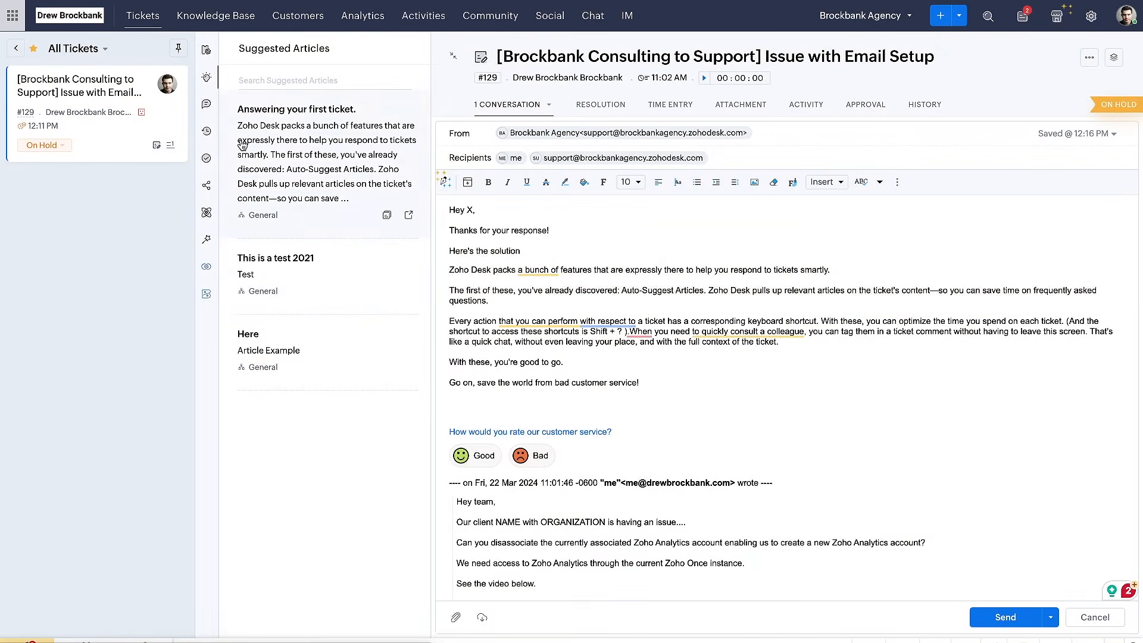
{"action": "left_click", "coordinate": [215, 16]}
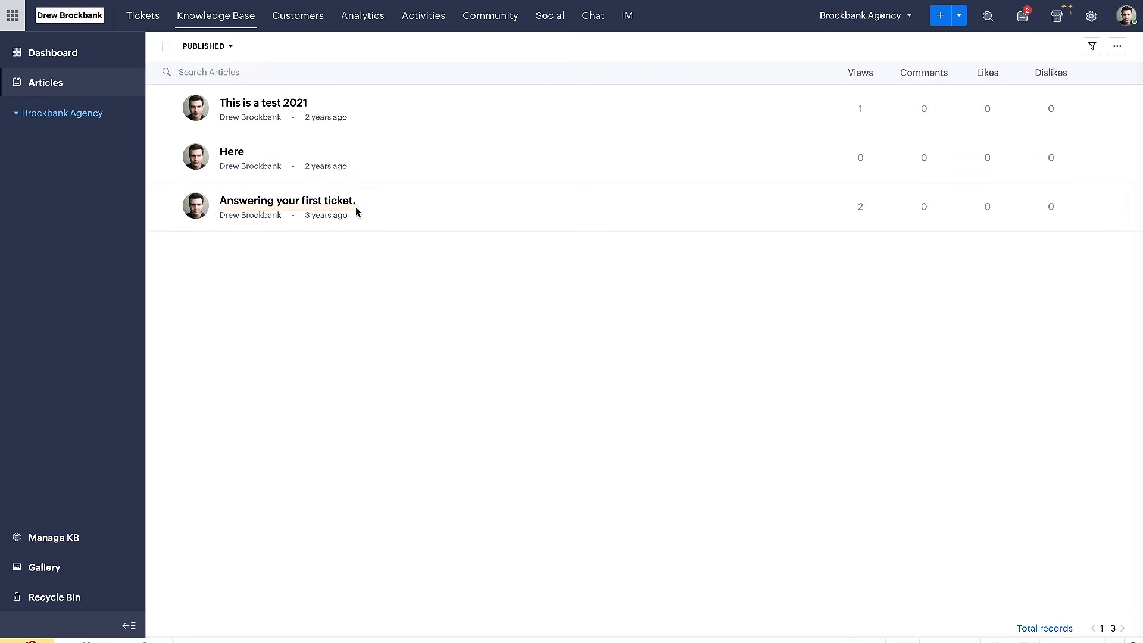
Switch to the Google Docs checklist, tick off "Understand the knowledge base (two birds, one stone)" and point out the item on accessing articles
{"action": "key", "text": "ctrl+Tab"}
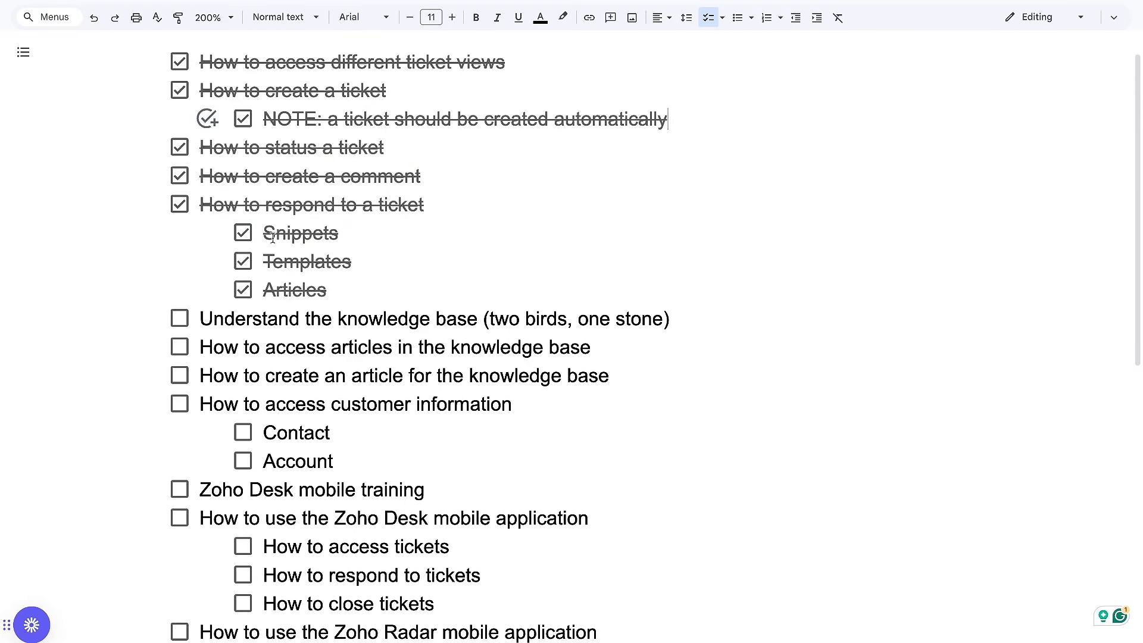
{"action": "left_click", "coordinate": [180, 320]}
{"action": "scroll", "coordinate": [296, 361], "scroll_direction": "down", "scroll_amount": 1}
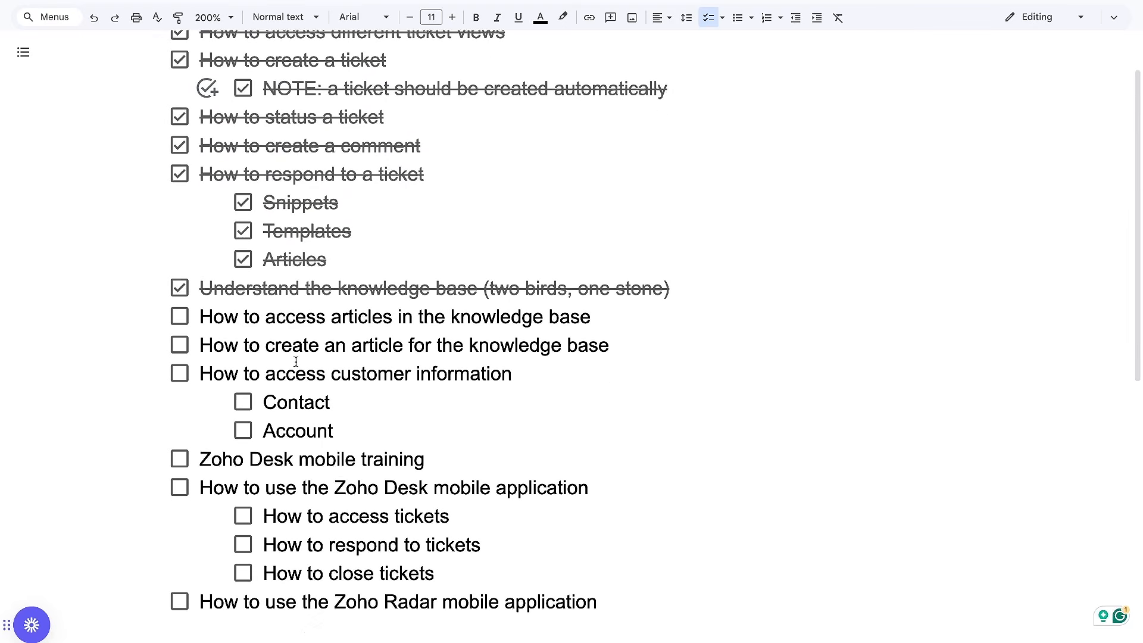
{"action": "left_click_drag", "start_coordinate": [200, 334], "coordinate": [523, 335]}
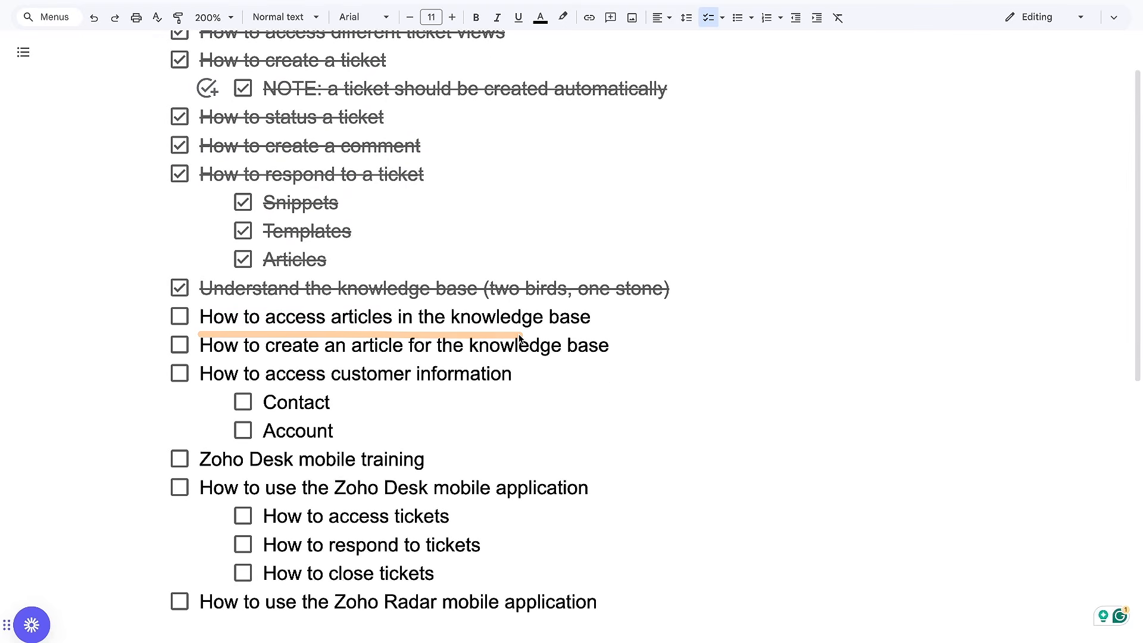
In Zoho Desk's Knowledge Base, view the articles "This is a test 2021", "Here" and "Answering your first ticket.", and return to the article list
{"action": "key", "text": "ctrl+shift+Tab"}
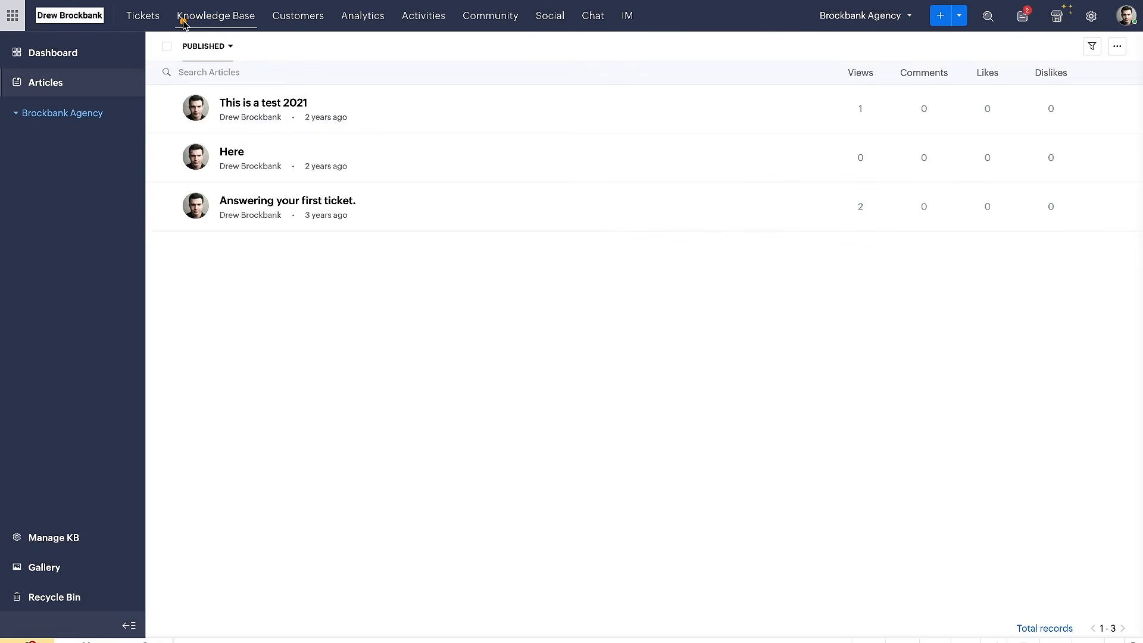
{"action": "left_click_drag", "start_coordinate": [180, 22], "coordinate": [280, 22]}
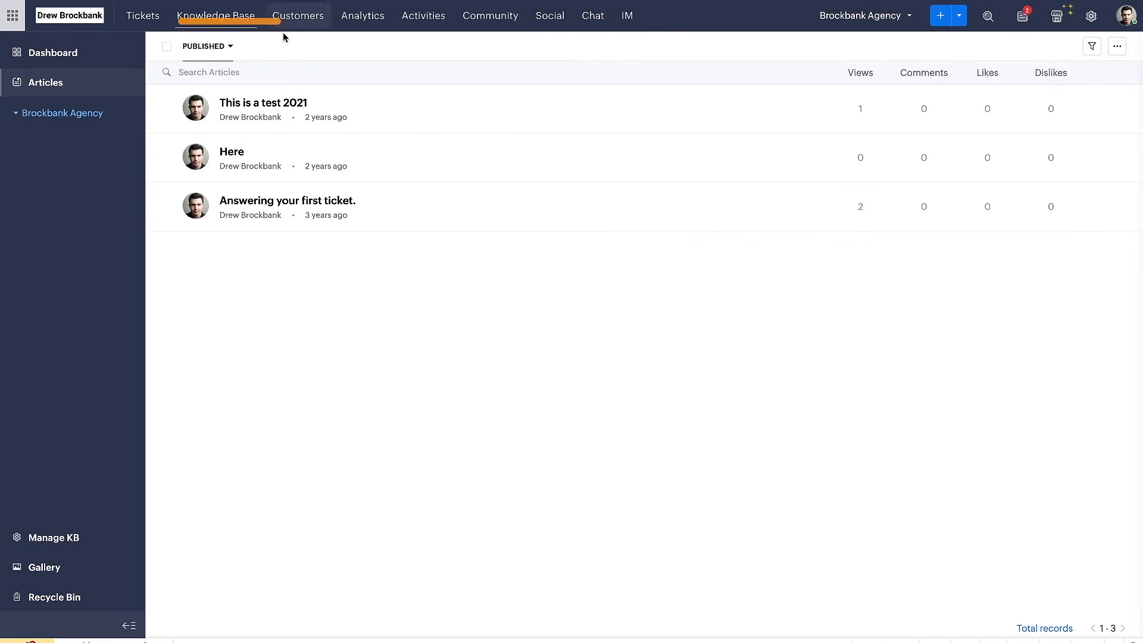
{"action": "left_click", "coordinate": [284, 104]}
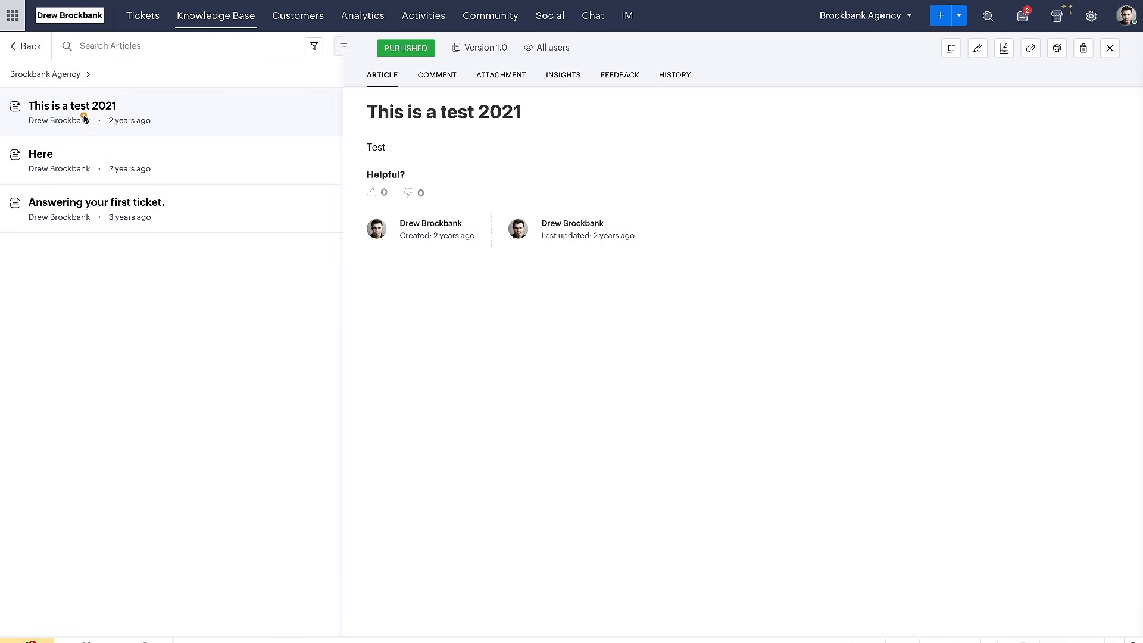
{"action": "left_click_drag", "start_coordinate": [32, 127], "coordinate": [147, 127]}
{"action": "left_click_drag", "start_coordinate": [24, 172], "coordinate": [171, 172]}
{"action": "left_click_drag", "start_coordinate": [33, 231], "coordinate": [189, 232]}
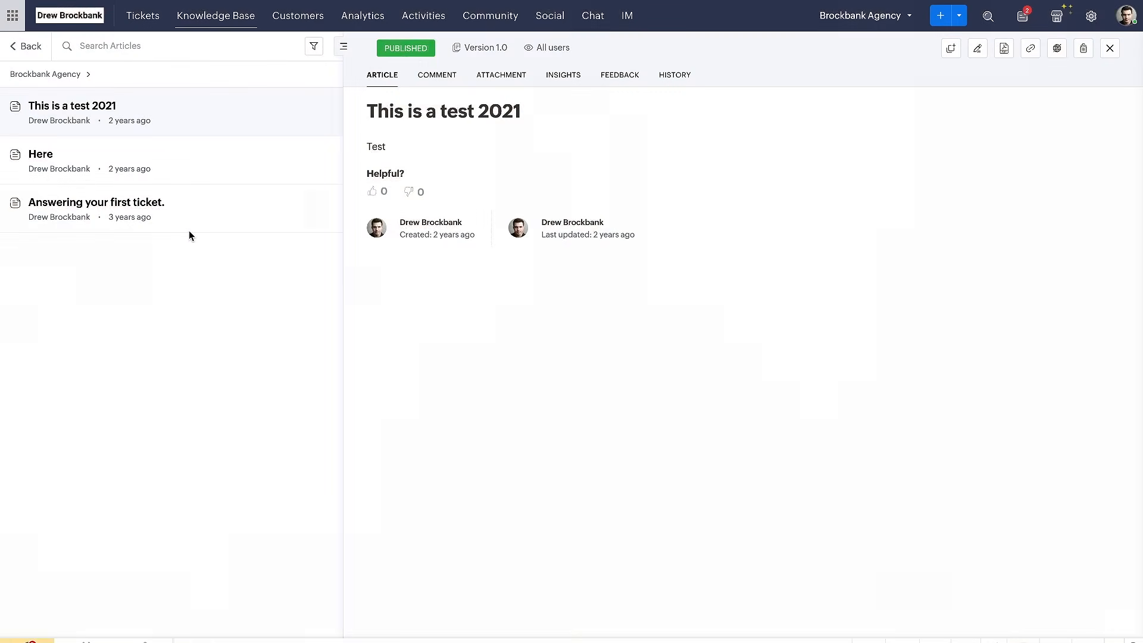
{"action": "left_click_drag", "start_coordinate": [25, 131], "coordinate": [167, 130]}
{"action": "left_click", "coordinate": [41, 156]}
{"action": "left_click", "coordinate": [62, 206]}
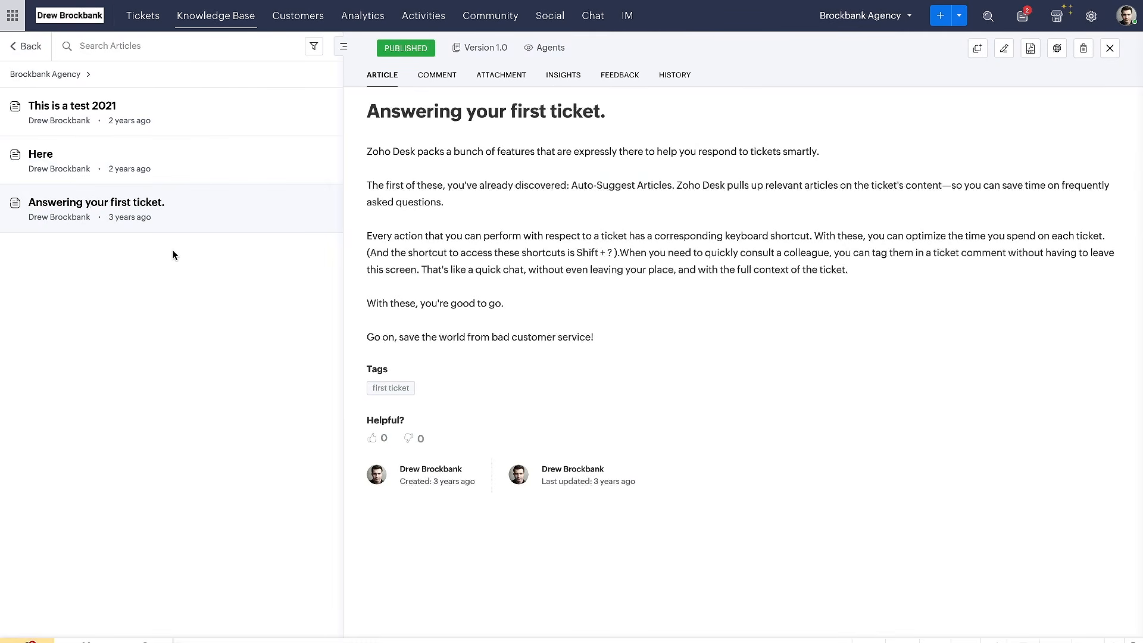
{"action": "left_click", "coordinate": [31, 47]}
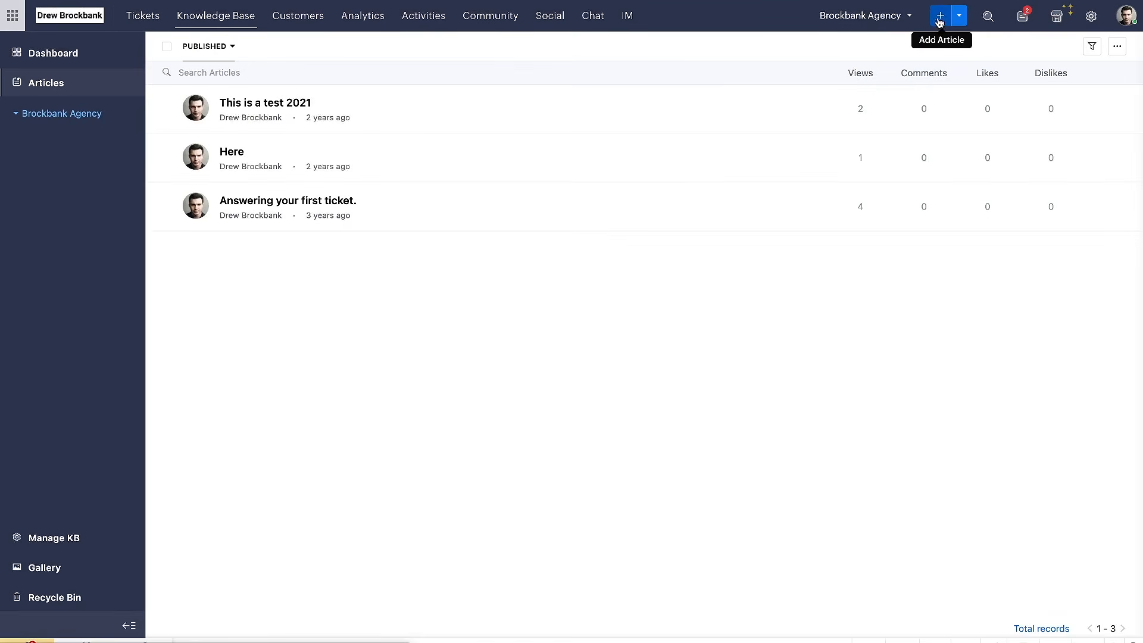
Open a blank knowledge base article form to view its fields, and leave it without creating an article
{"action": "left_click", "coordinate": [958, 16]}
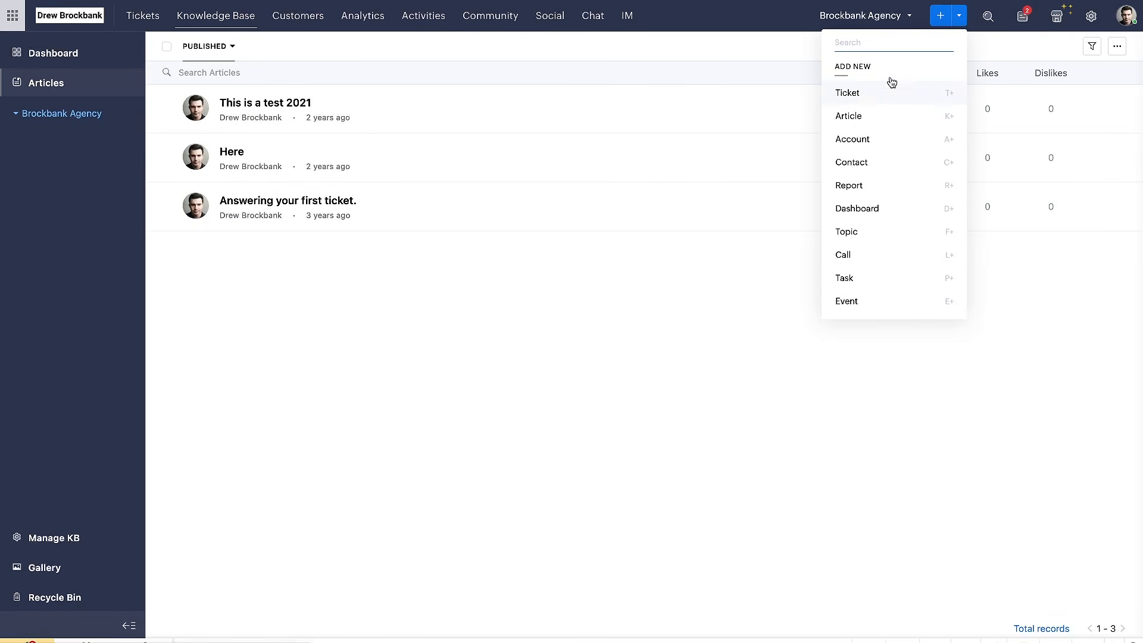
{"action": "left_click", "coordinate": [962, 20]}
{"action": "left_click", "coordinate": [964, 20]}
{"action": "left_click", "coordinate": [859, 124]}
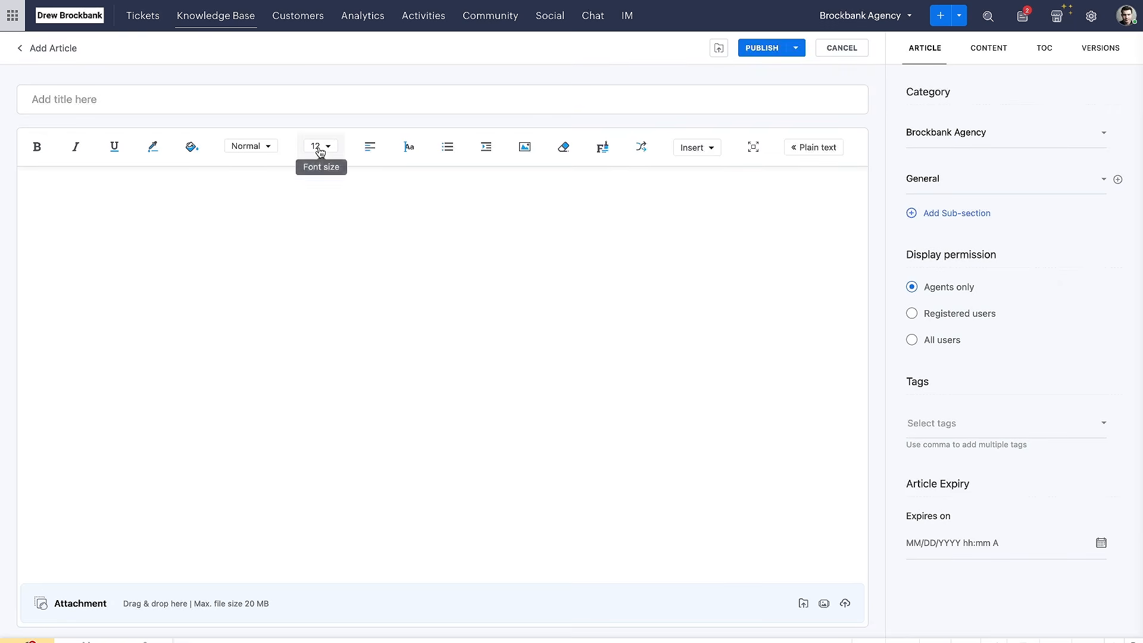
{"action": "left_click", "coordinate": [28, 50]}
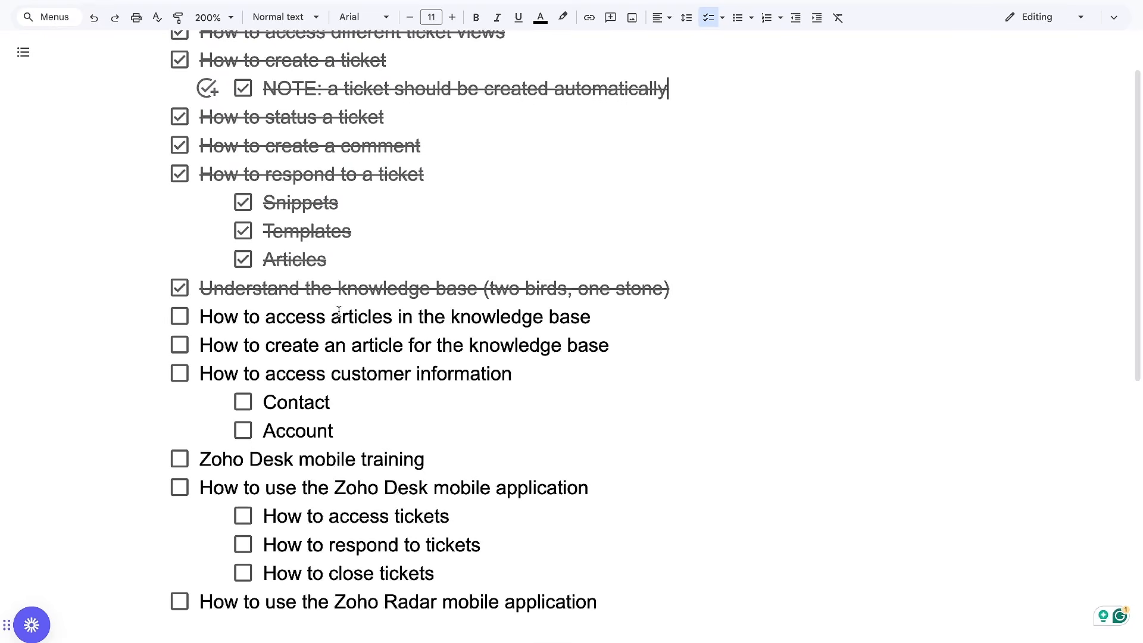
In the Google Docs checklist, tick off the items on accessing articles in the knowledge base and creating an article for it
{"action": "left_click", "coordinate": [180, 317]}
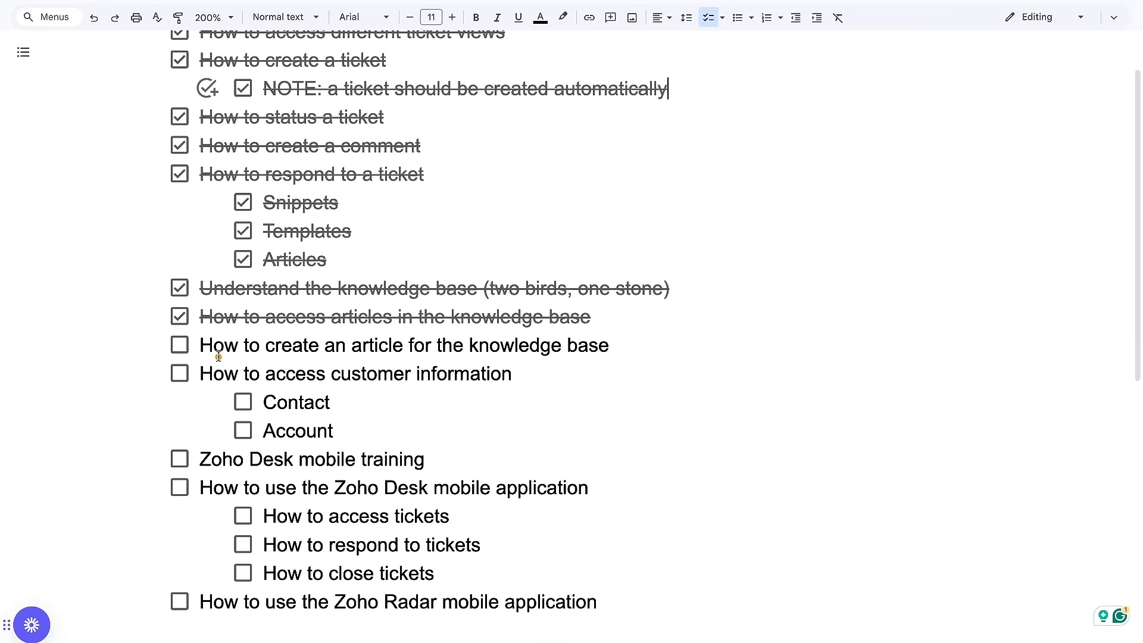
{"action": "left_click_drag", "start_coordinate": [219, 357], "coordinate": [605, 357]}
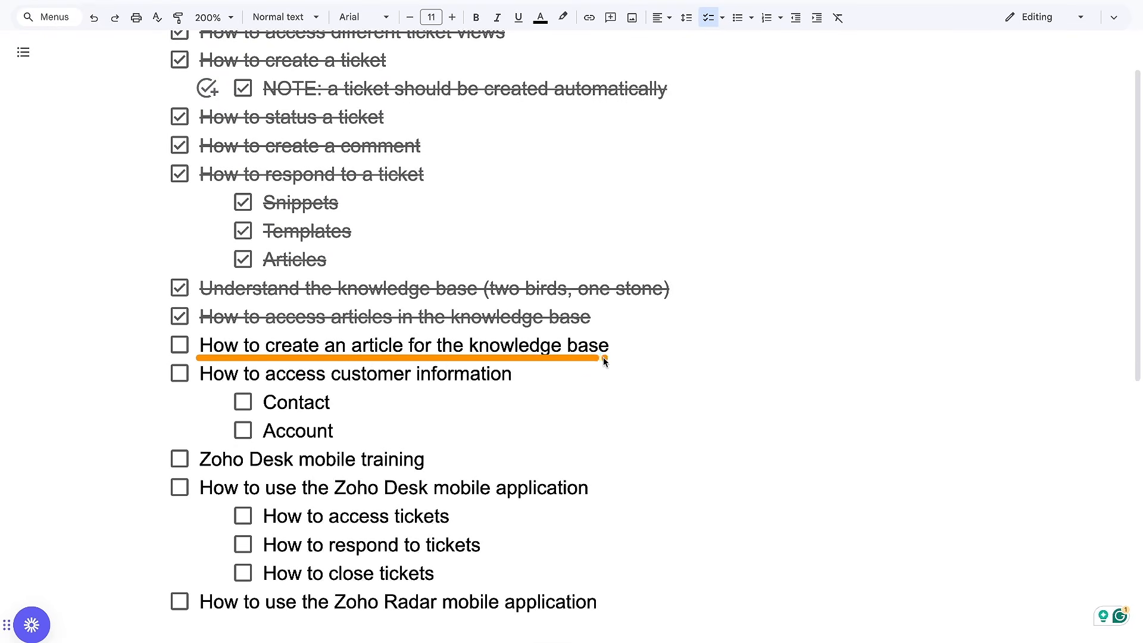
{"action": "left_click", "coordinate": [179, 345]}
{"action": "left_click_drag", "start_coordinate": [213, 332], "coordinate": [421, 331]}
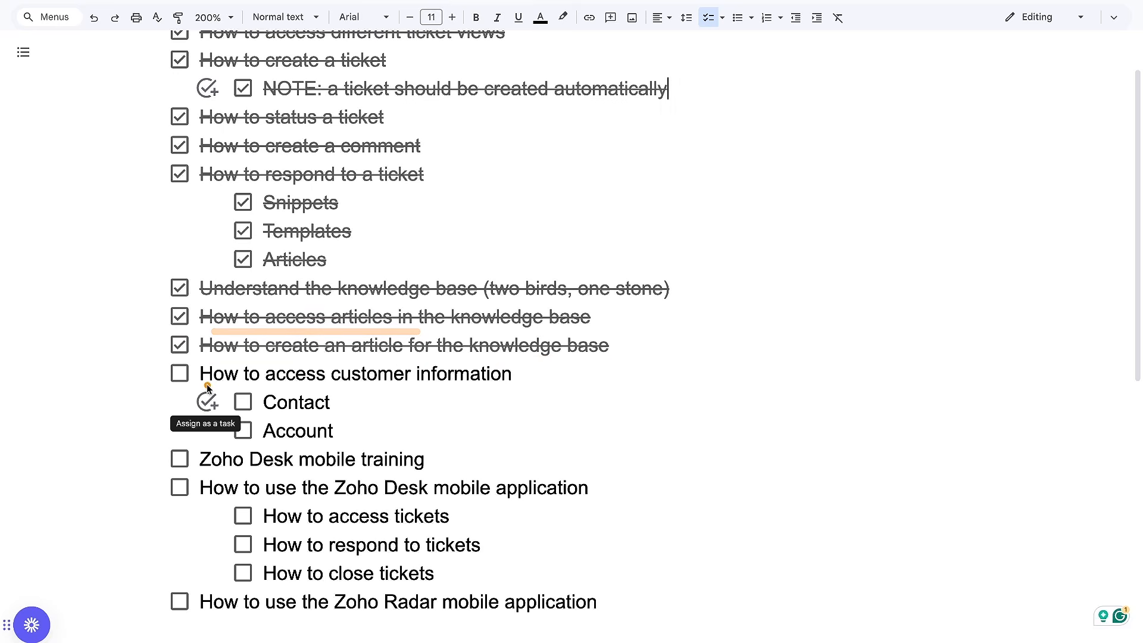
{"action": "left_click_drag", "start_coordinate": [207, 385], "coordinate": [398, 384]}
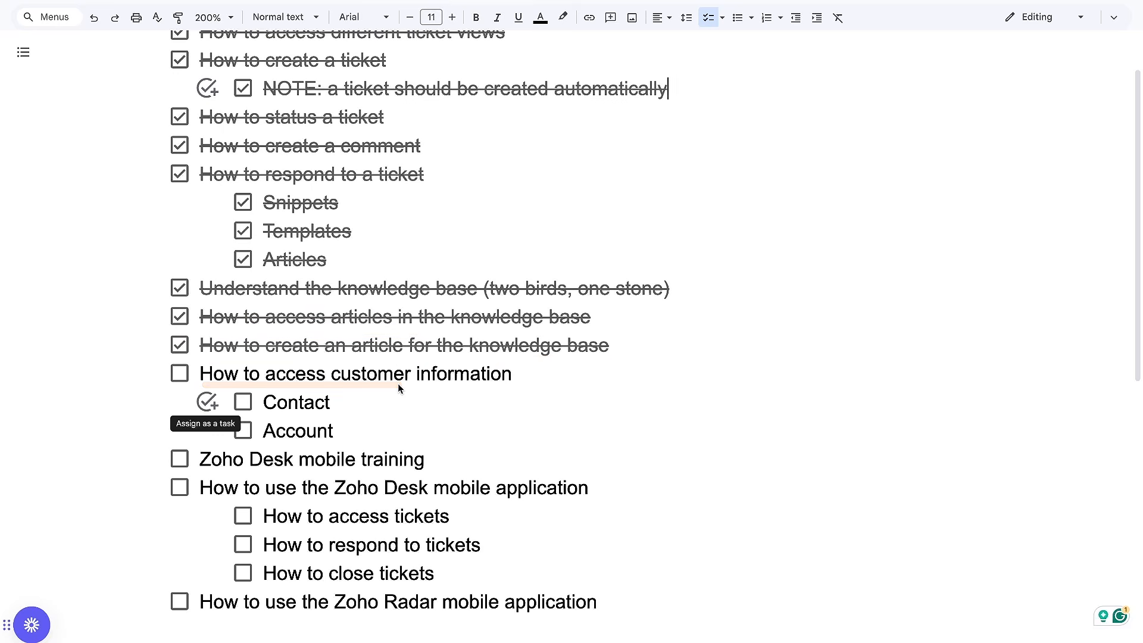
Switch back to Zoho Desk and open the "Issue with Email Setup" ticket from the All Tickets view
{"action": "key", "text": "ctrl+Tab"}
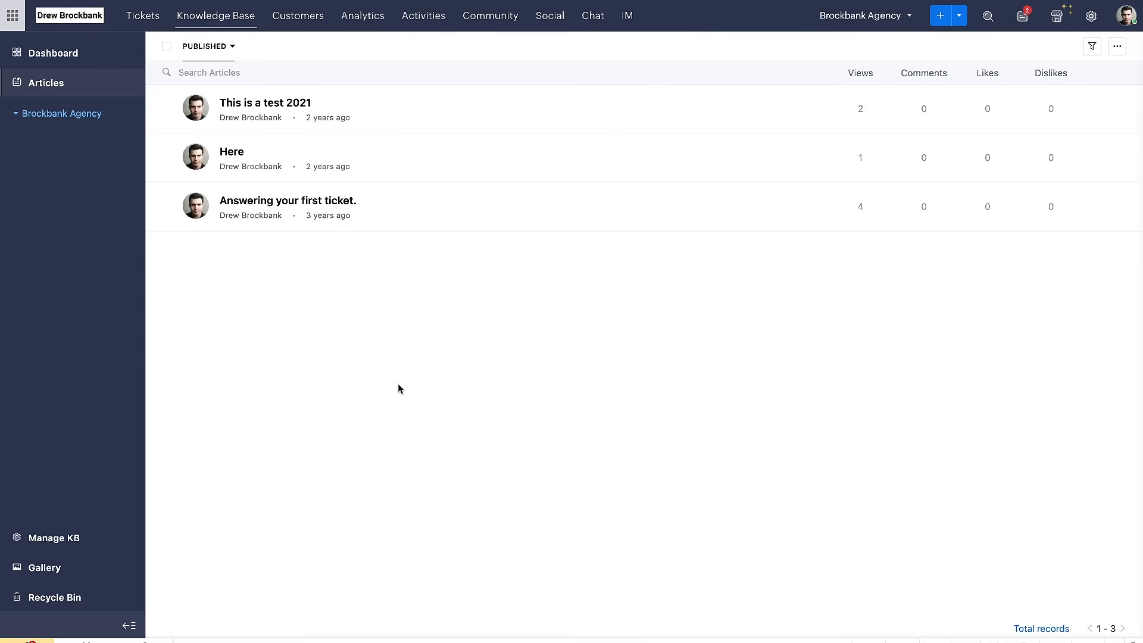
{"action": "left_click", "coordinate": [146, 17]}
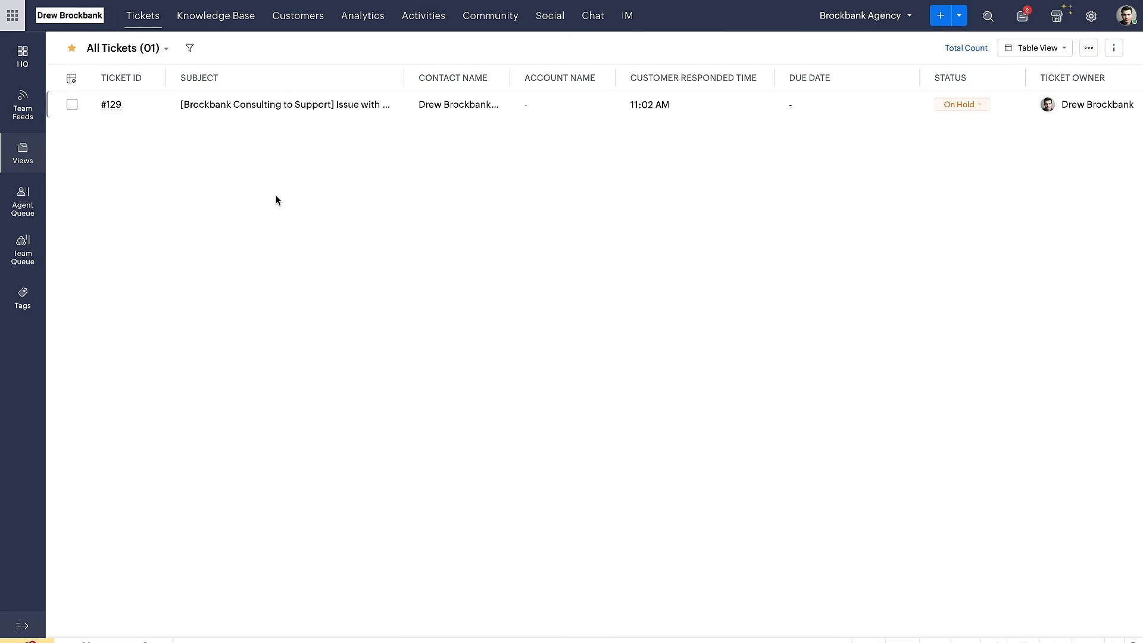
{"action": "left_click", "coordinate": [256, 105]}
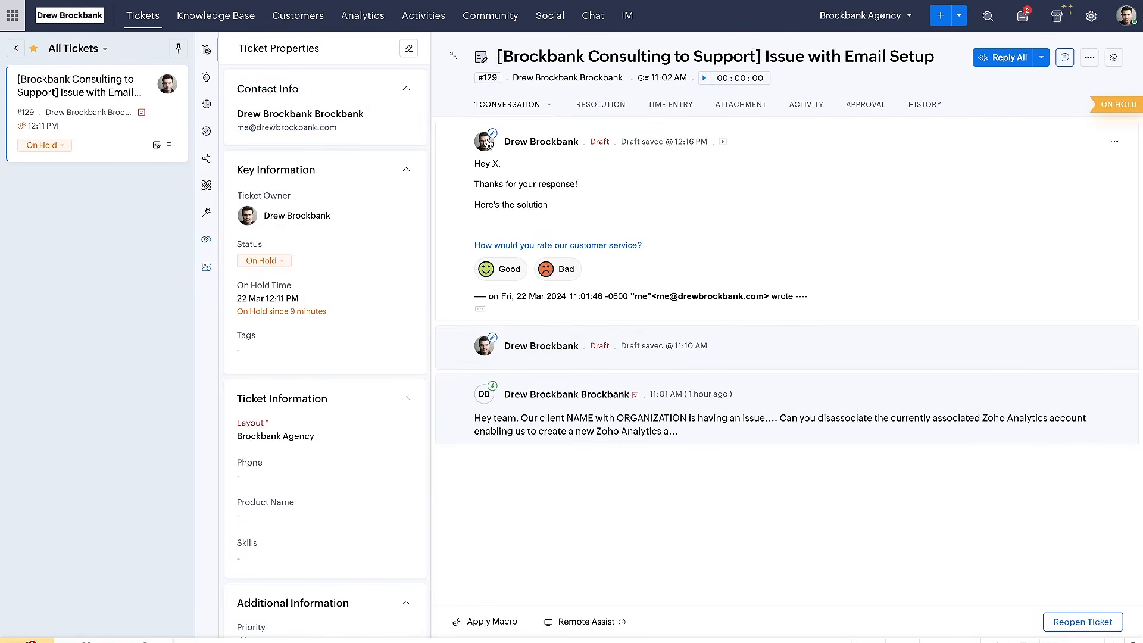
View the ticket's contact information and the linked CRM contact details, and look at the contact list in the Customers module
{"action": "left_click", "coordinate": [406, 91]}
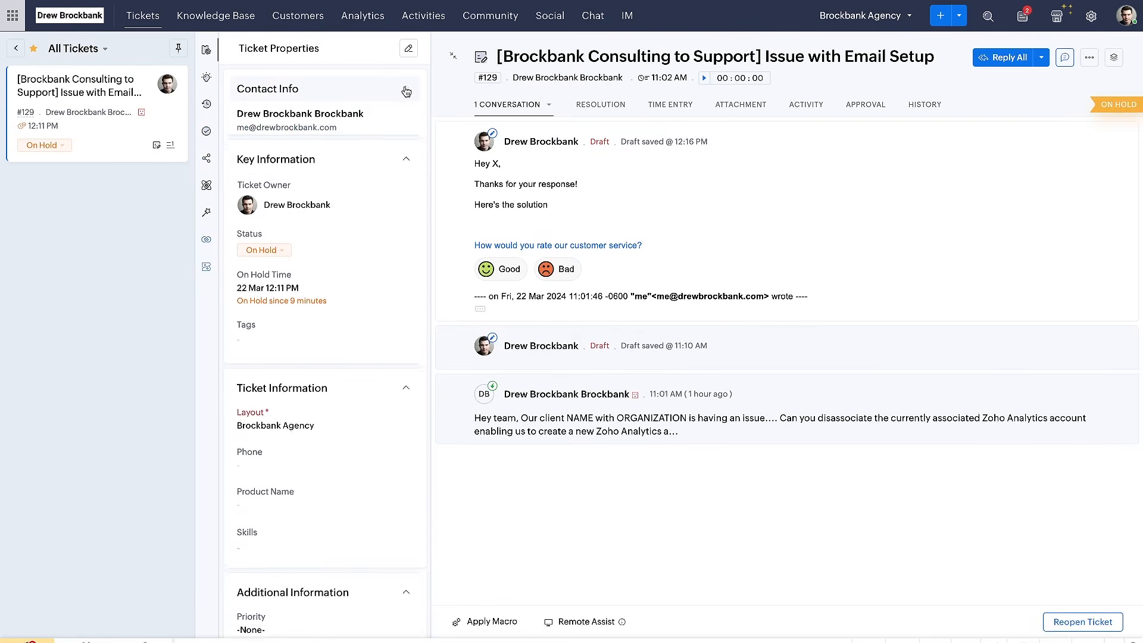
{"action": "left_click", "coordinate": [406, 91]}
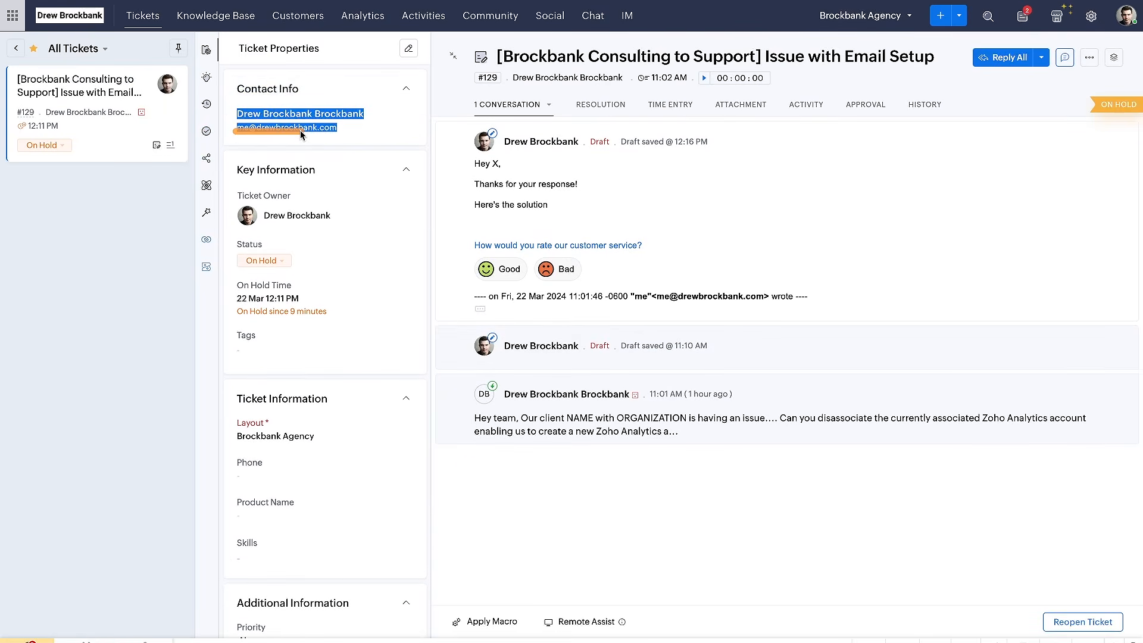
{"action": "left_click", "coordinate": [209, 240]}
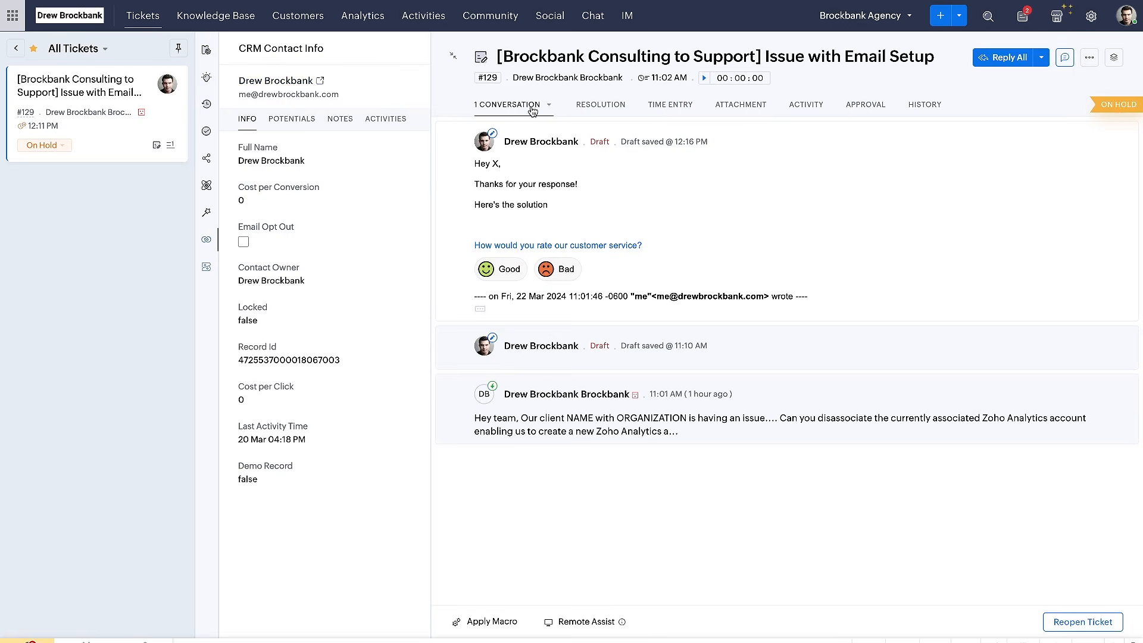
{"action": "left_click_drag", "start_coordinate": [486, 75], "coordinate": [820, 76]}
{"action": "mouse_move", "coordinate": [414, 27]}
{"action": "left_mouse_down"}
{"action": "mouse_move", "coordinate": [186, 28]}
{"action": "mouse_move", "coordinate": [188, 474]}
{"action": "mouse_move", "coordinate": [446, 83]}
{"action": "left_mouse_up"}
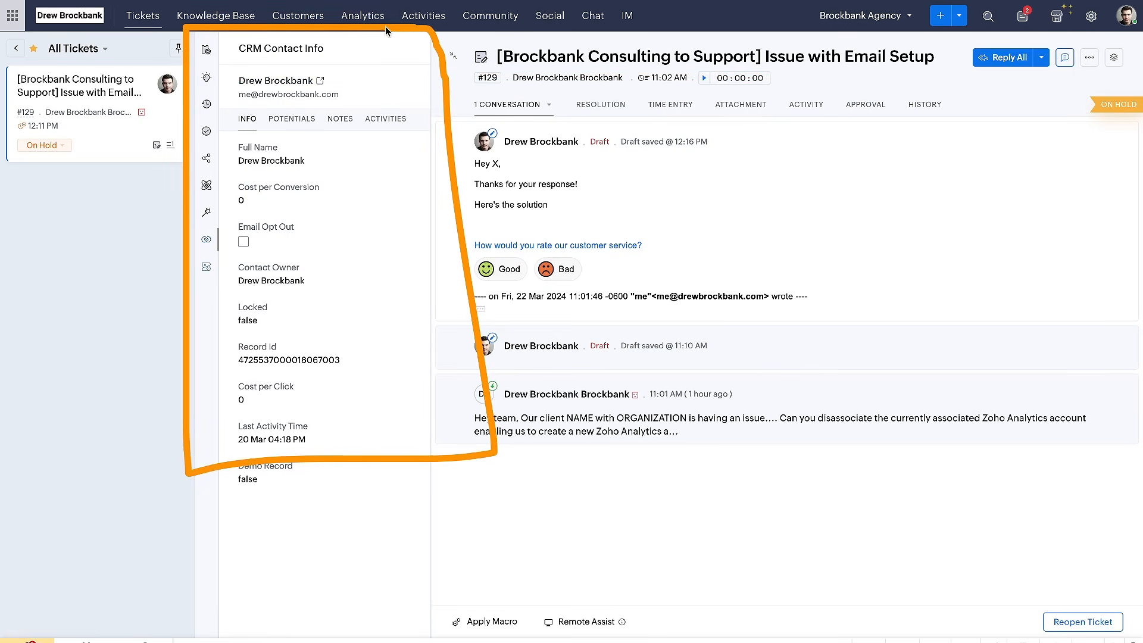
{"action": "mouse_move", "coordinate": [777, 33]}
{"action": "left_mouse_down"}
{"action": "mouse_move", "coordinate": [509, 34]}
{"action": "mouse_move", "coordinate": [455, 398]}
{"action": "mouse_move", "coordinate": [842, 397]}
{"action": "left_mouse_up"}
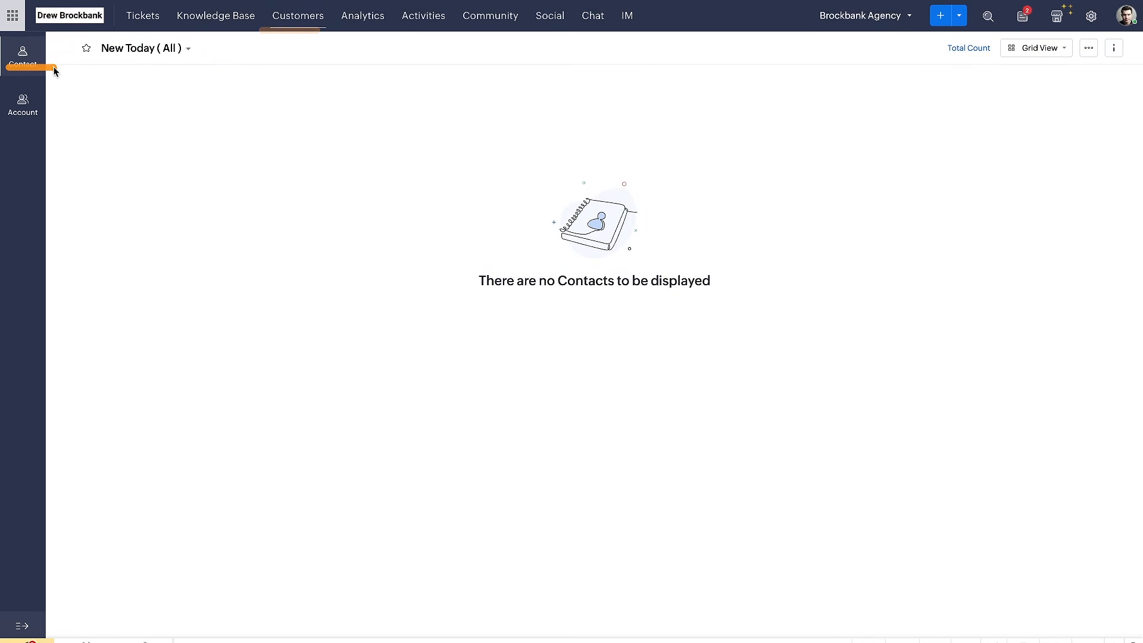
{"action": "left_click", "coordinate": [22, 626]}
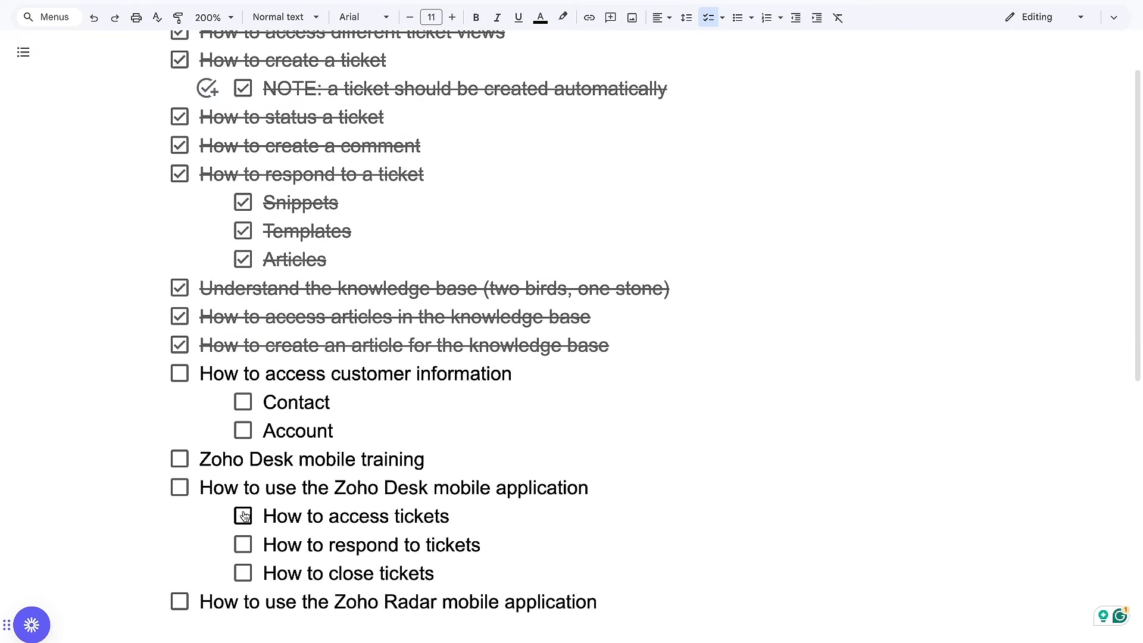
In the Google Docs checklist, tick off "How to access customer information" and its sub-items "Contact" and "Account"
{"action": "left_click", "coordinate": [179, 373]}
{"action": "left_click", "coordinate": [243, 402]}
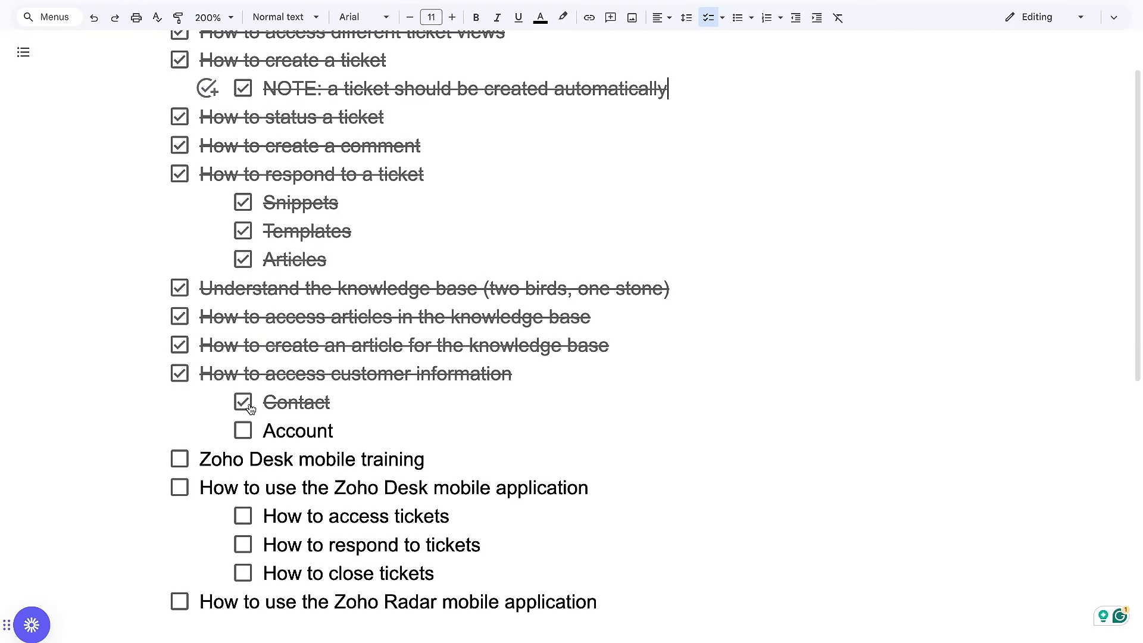
{"action": "left_click", "coordinate": [243, 430]}
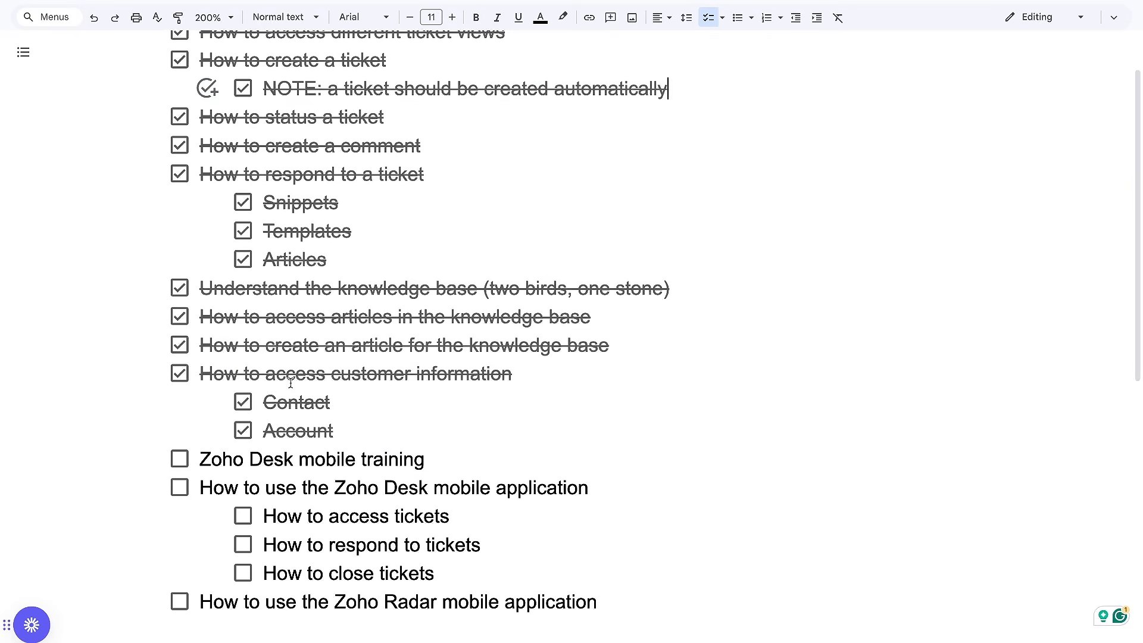
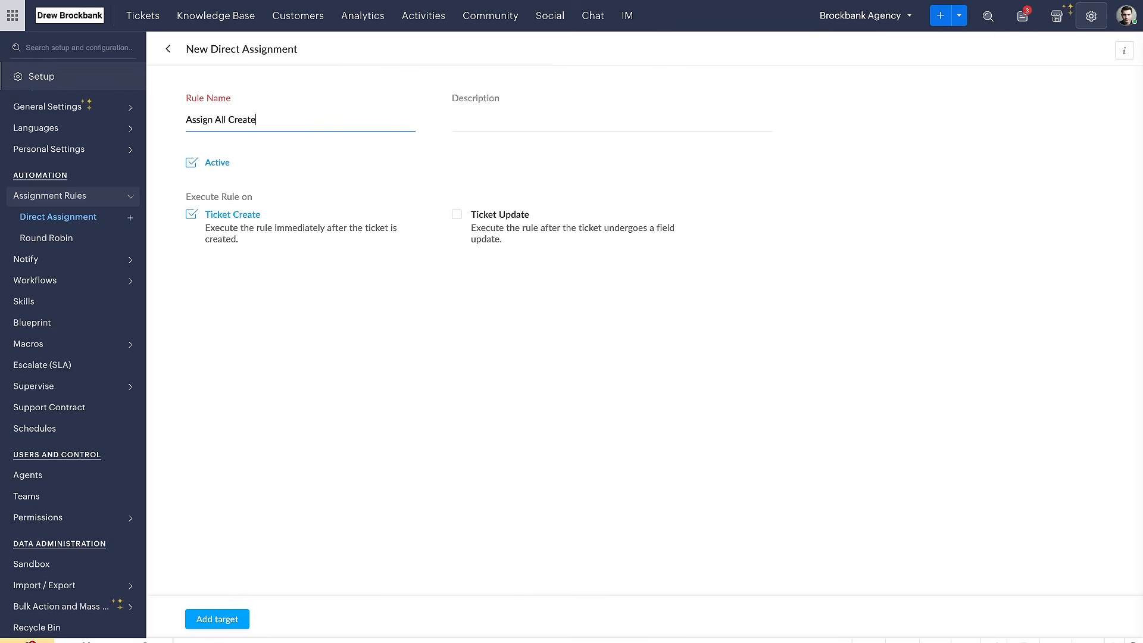
Describe the direct assignment rule as "WHEN ticket is created THEN update agent to customer support manager"
{"action": "left_click", "coordinate": [588, 120]}
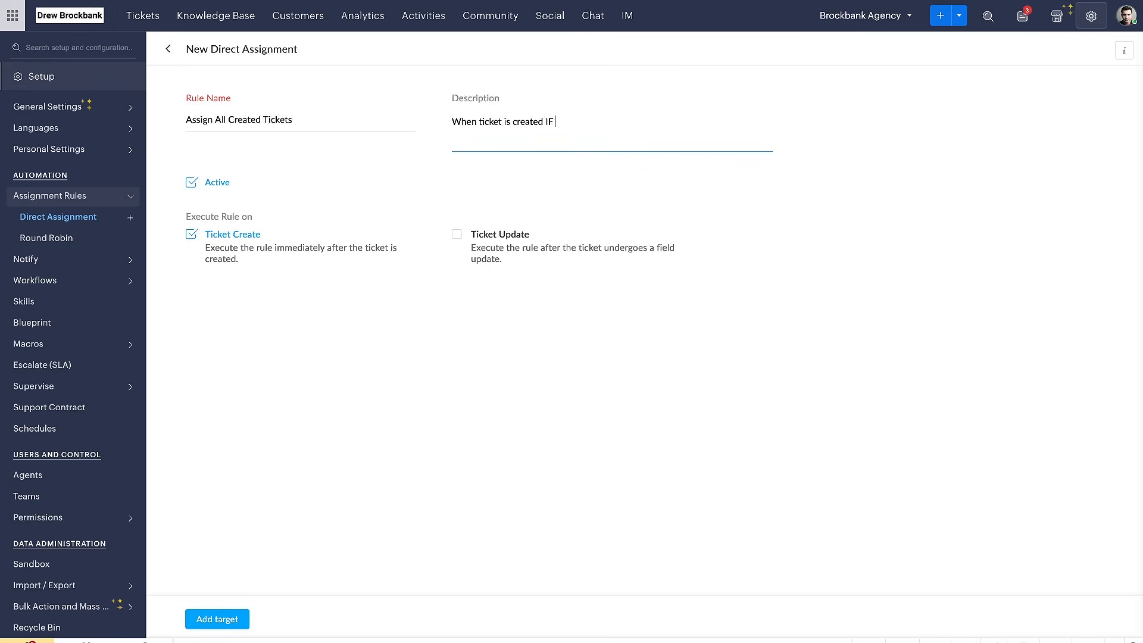
{"action": "key", "text": "BackSpace"}
{"action": "key", "text": "BackSpace"}
{"action": "key", "text": "BackSpace"}
{"action": "key", "text": "BackSpace"}
{"action": "key", "text": "BackSpace"}
{"action": "key", "text": "BackSpace"}
{"action": "key", "text": "BackSpace"}
{"action": "key", "text": "BackSpace"}
{"action": "key", "text": "BackSpace"}
{"action": "key", "text": "ctrl+shift+Left"}
{"action": "type", "text": "WHEN "}
{"action": "type", "text": " THEN update agent to manager"}
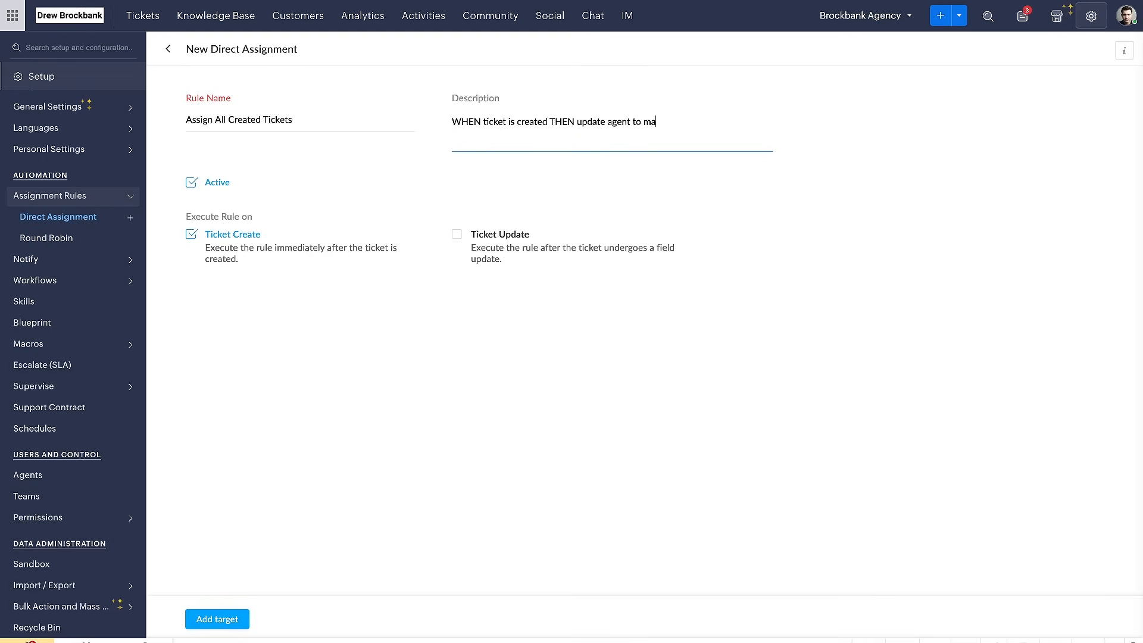
{"action": "left_click", "coordinate": [643, 122]}
{"action": "type", "text": "customer support"}
{"action": "left_click", "coordinate": [627, 162]}
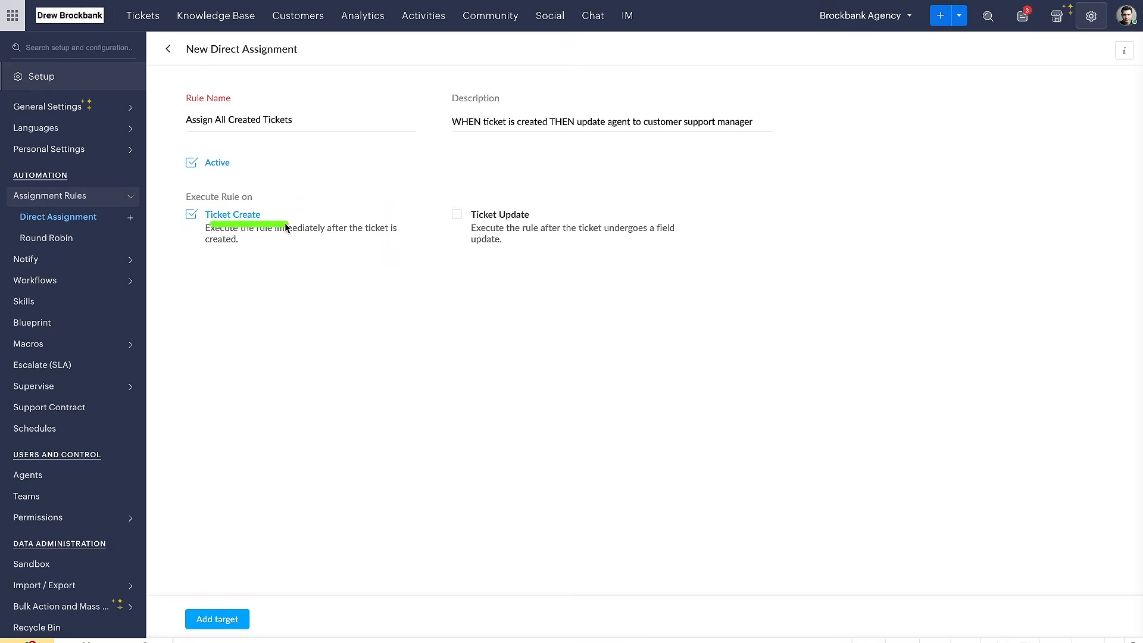
Add a target without criteria that assigns Brockbank Agency tickets to the only listed agent, save it, and return to the direct assignment rules
{"action": "left_click", "coordinate": [217, 619]}
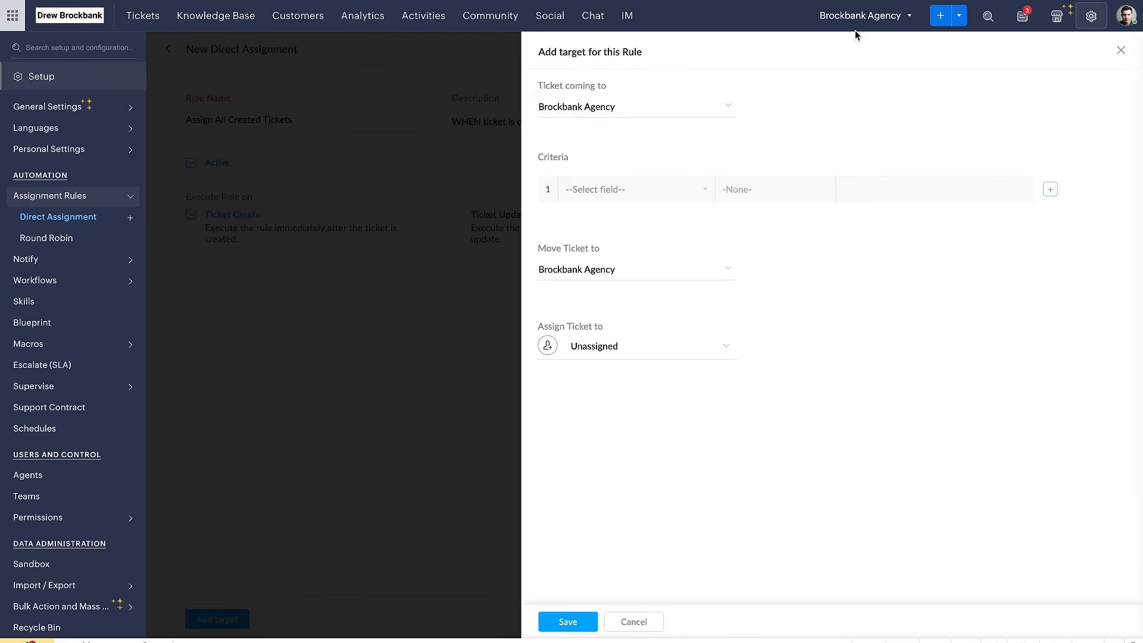
{"action": "left_click", "coordinate": [575, 190]}
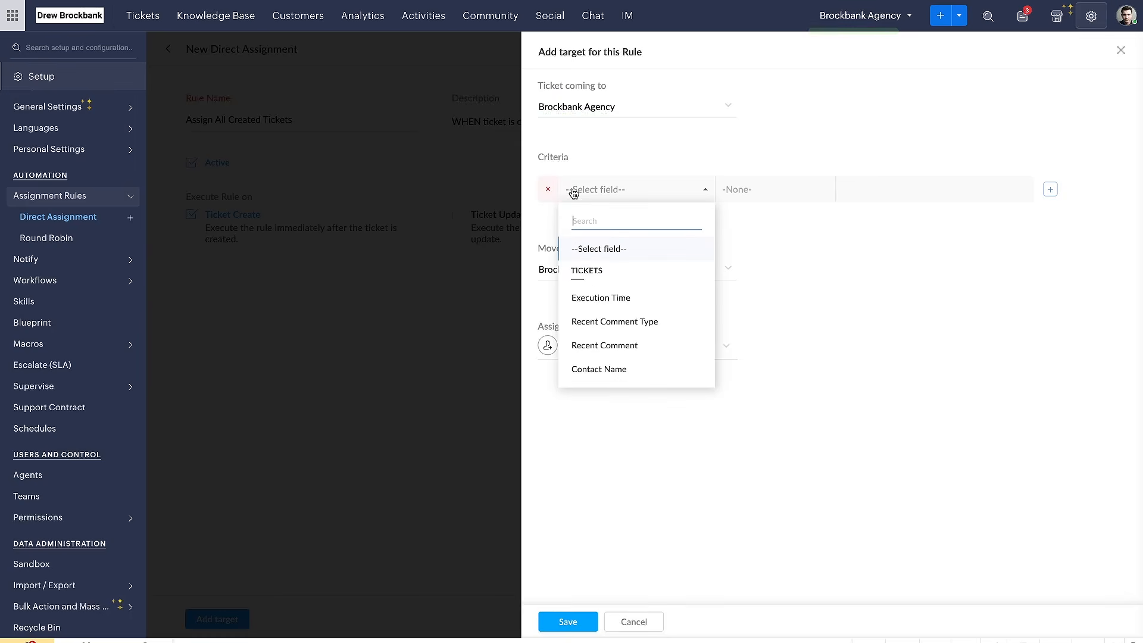
{"action": "left_click", "coordinate": [762, 238]}
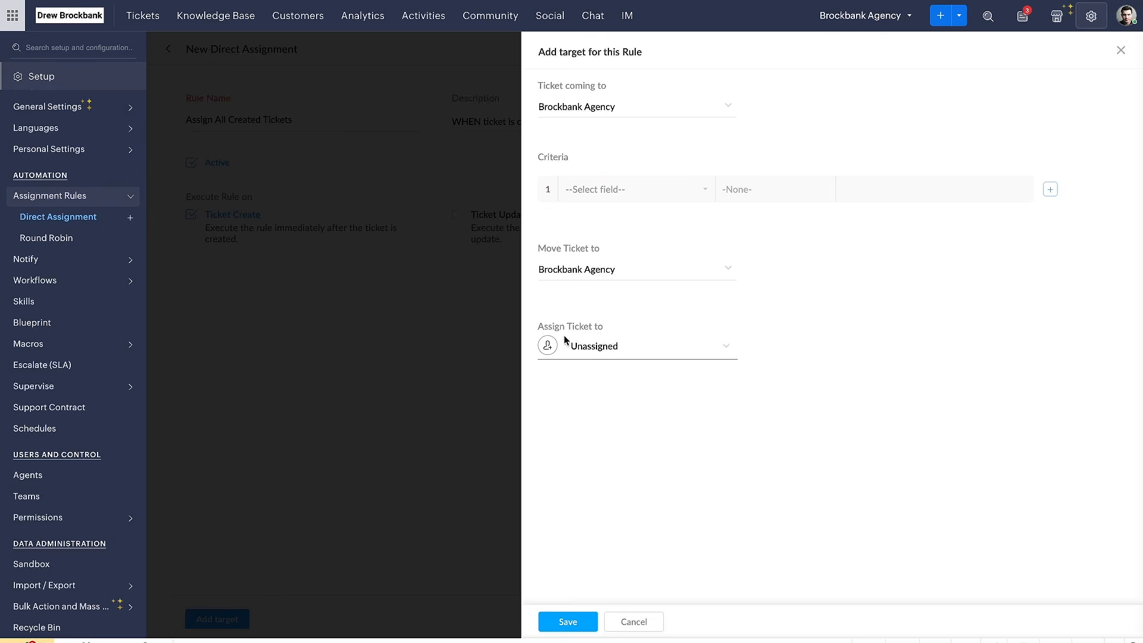
{"action": "left_click", "coordinate": [623, 355]}
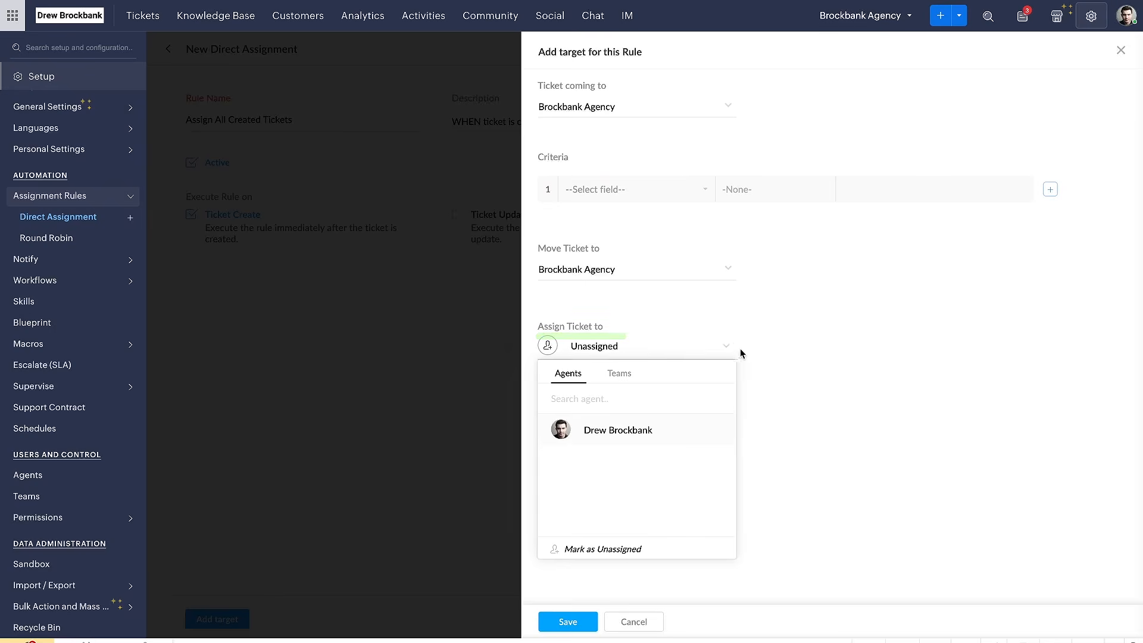
{"action": "left_click", "coordinate": [625, 440]}
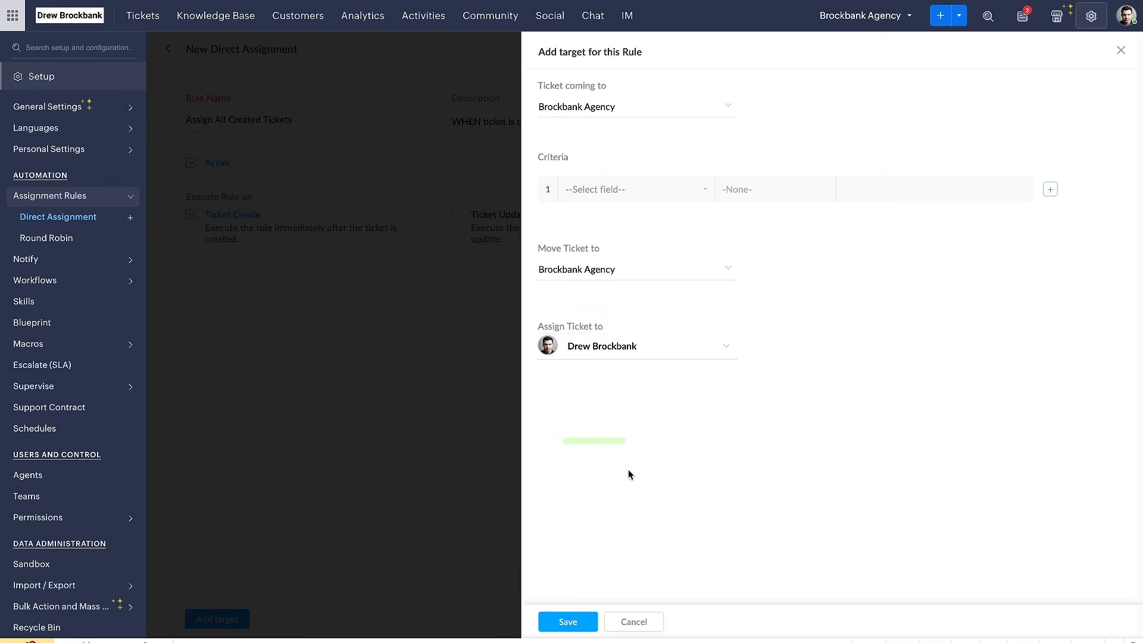
{"action": "left_click", "coordinate": [574, 623]}
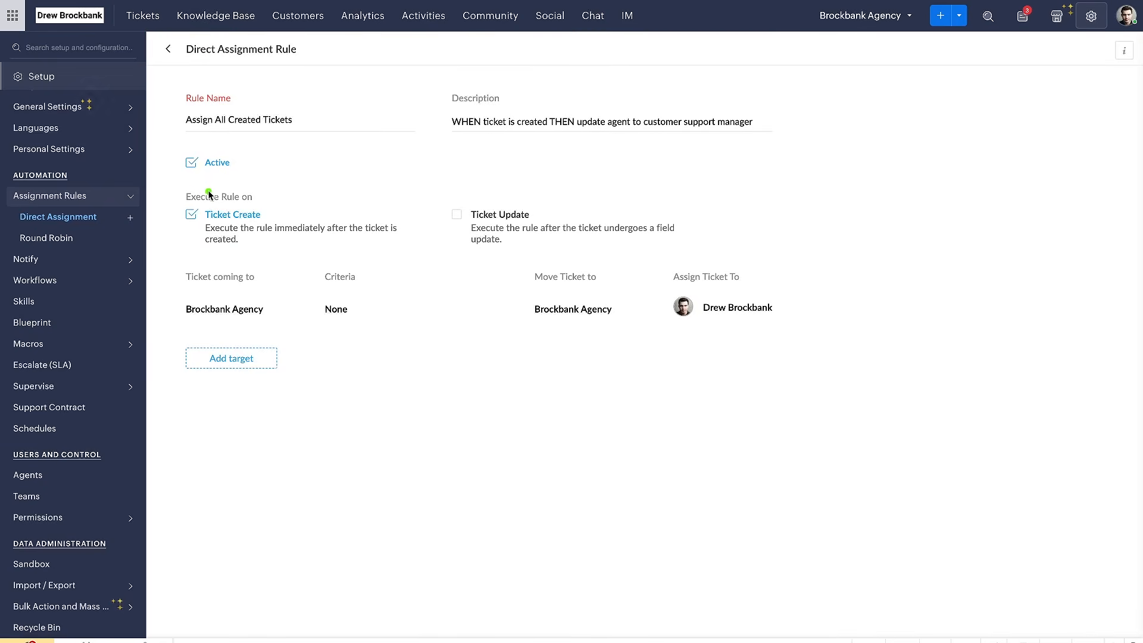
{"action": "left_click", "coordinate": [171, 48]}
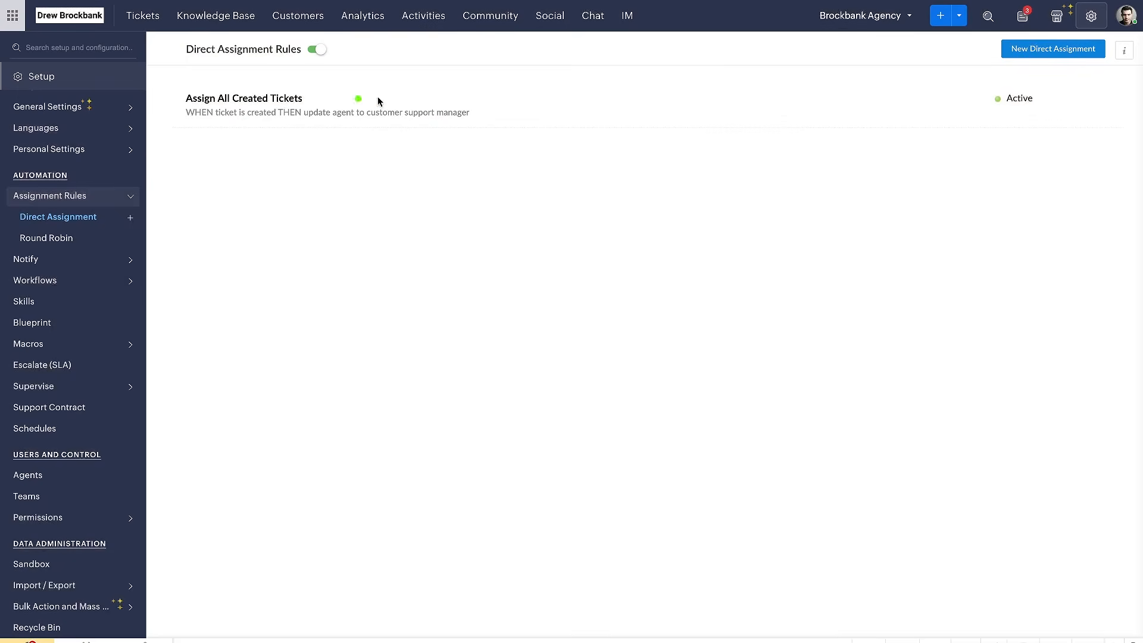
{"action": "left_click_drag", "start_coordinate": [173, 105], "coordinate": [334, 109]}
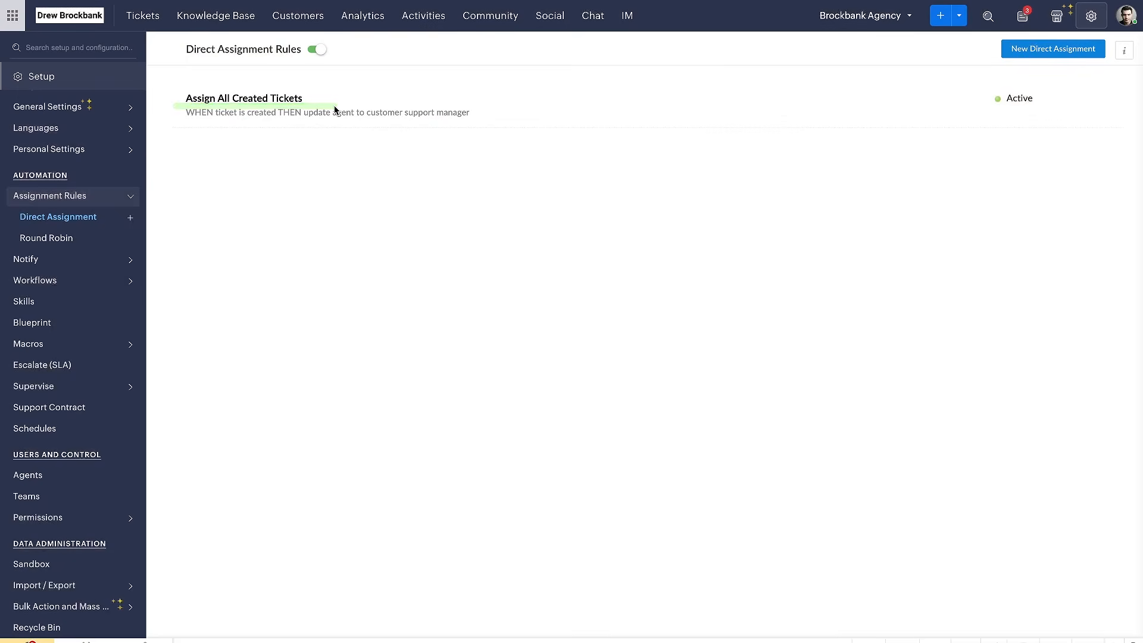
{"action": "left_click", "coordinate": [201, 173]}
{"action": "left_click", "coordinate": [32, 240]}
{"action": "left_click_drag", "start_coordinate": [20, 245], "coordinate": [118, 246]}
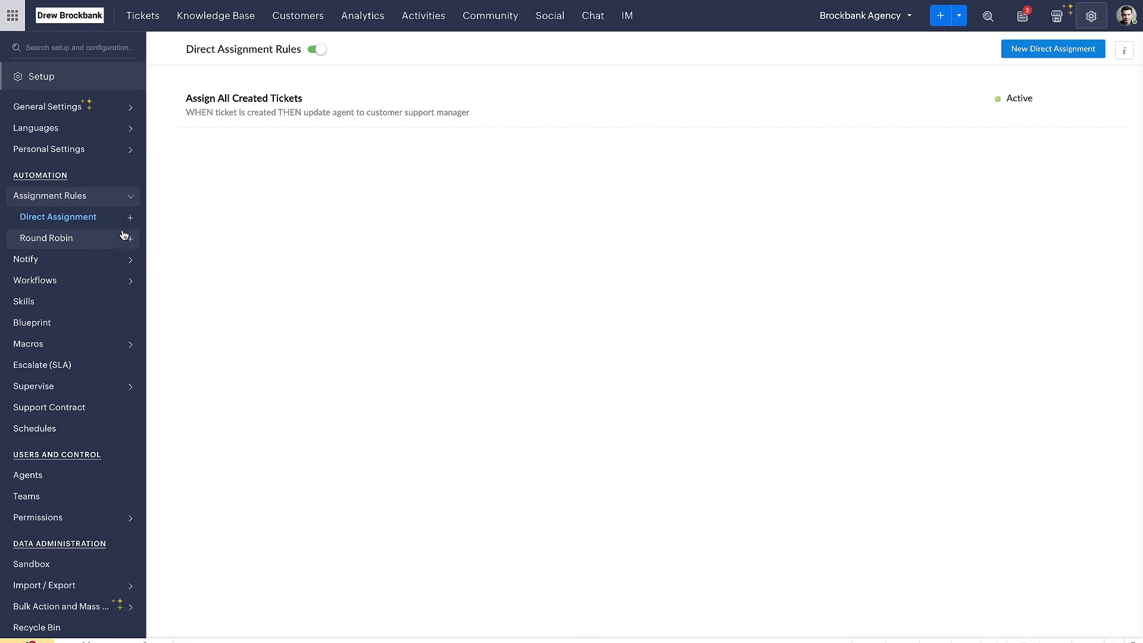
{"action": "left_click_drag", "start_coordinate": [184, 115], "coordinate": [396, 116]}
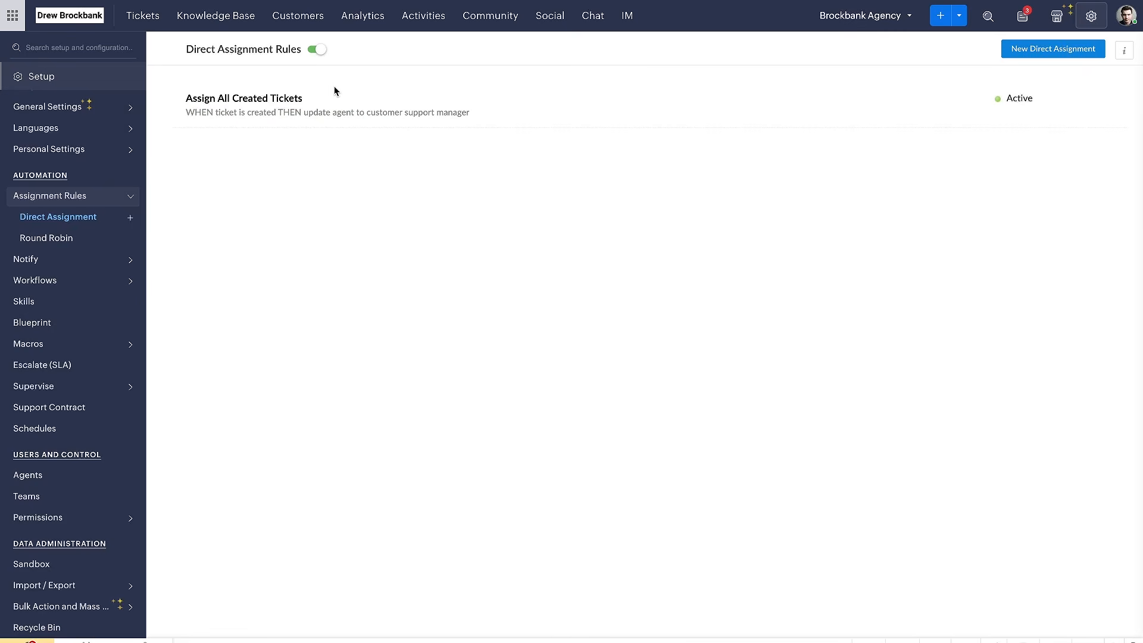
Open the "Assign All Created Tickets" rule, deactivate it and save the change
{"action": "left_click", "coordinate": [269, 97]}
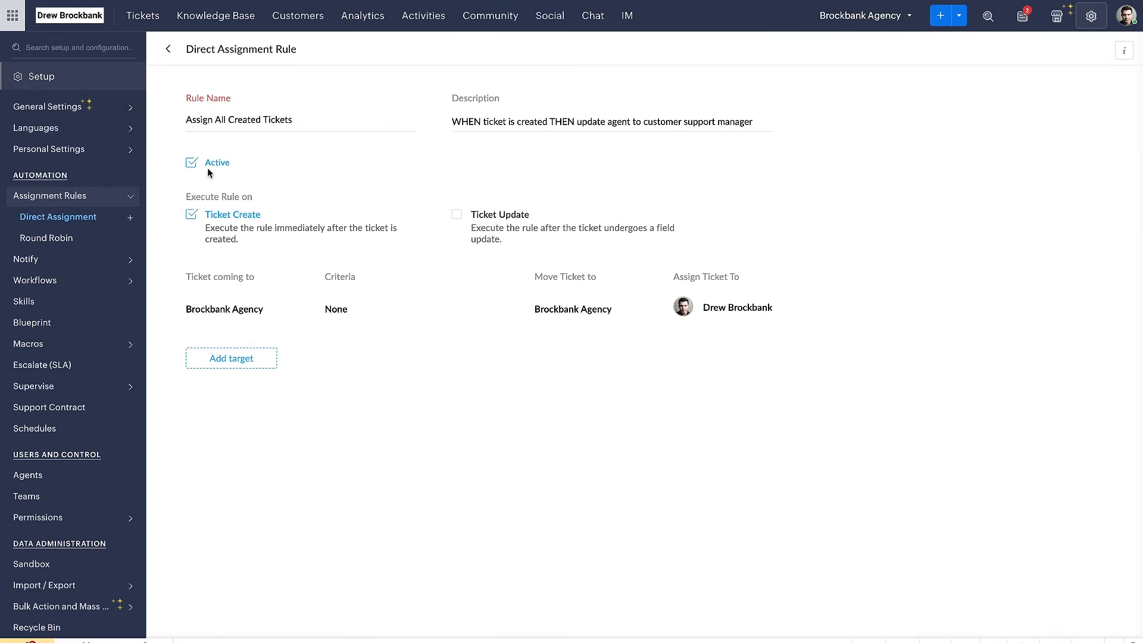
{"action": "left_click", "coordinate": [212, 166]}
{"action": "left_click", "coordinate": [212, 618]}
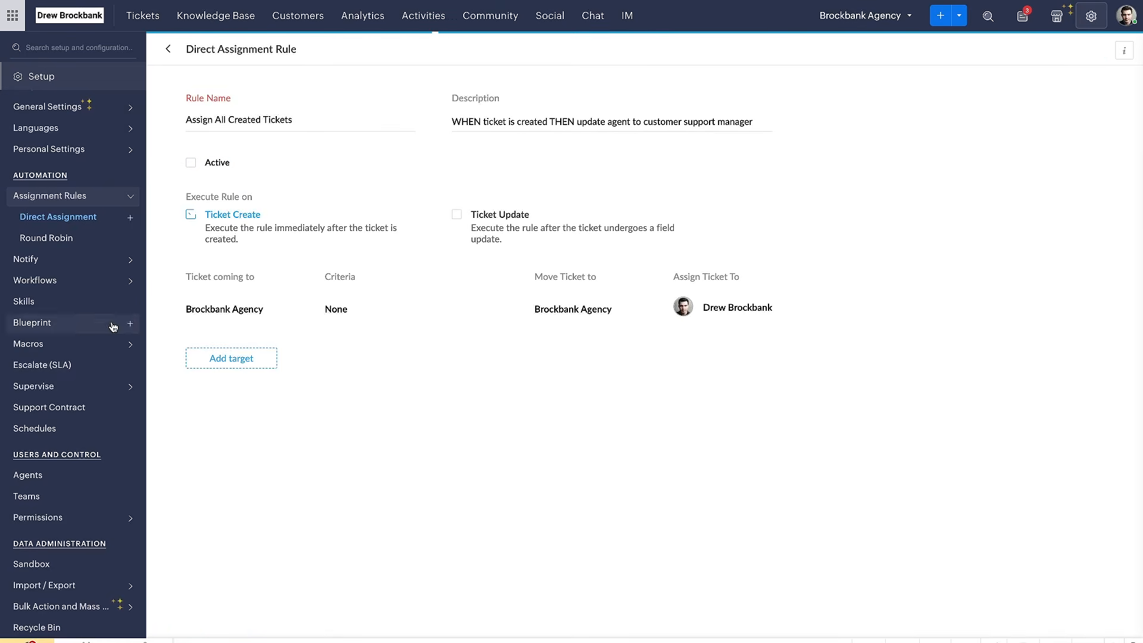
Open the Round Robin rules, dismiss the sequential assignment introduction, and delete the "Round Robin Example" rule
{"action": "left_click", "coordinate": [72, 240]}
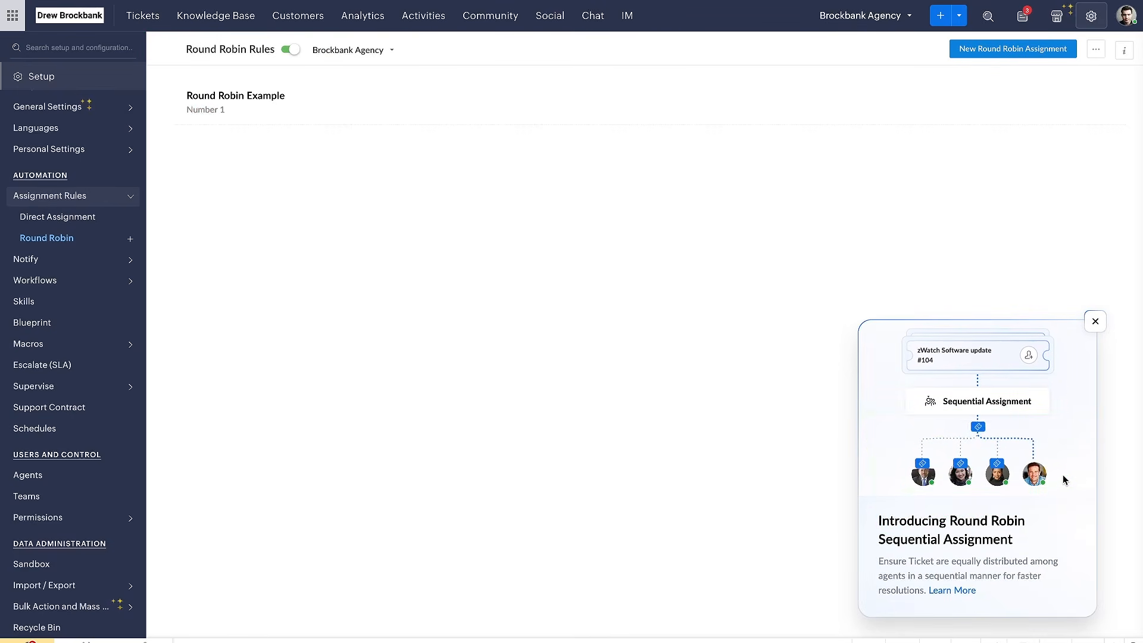
{"action": "mouse_move", "coordinate": [1064, 425]}
{"action": "left_mouse_down"}
{"action": "mouse_move", "coordinate": [905, 493]}
{"action": "mouse_move", "coordinate": [1075, 394]}
{"action": "left_mouse_up"}
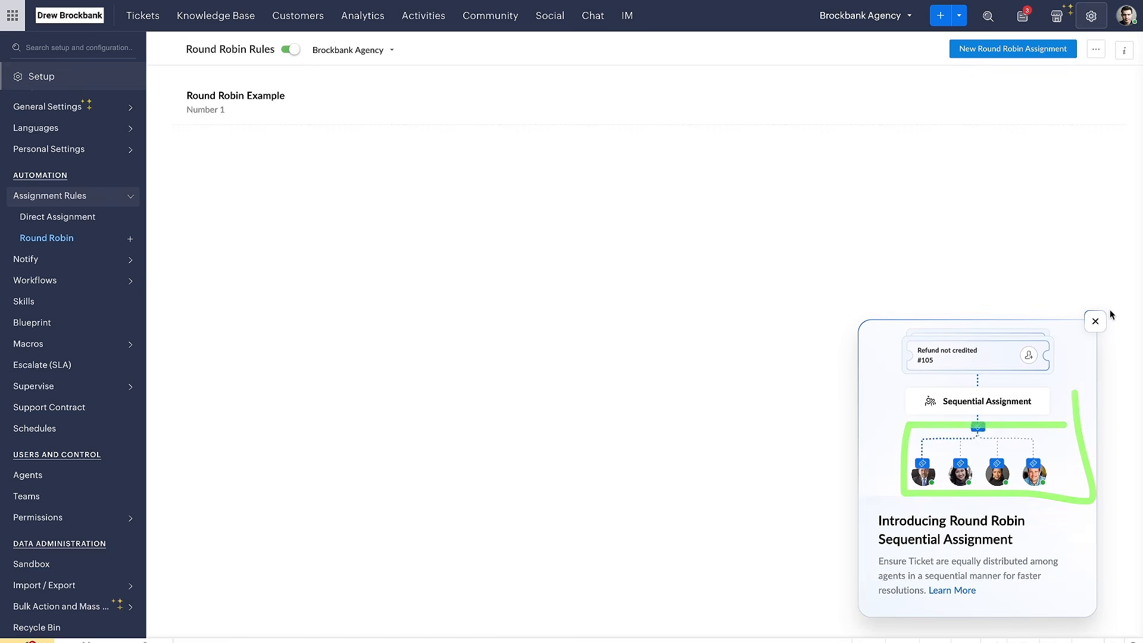
{"action": "left_click", "coordinate": [1095, 323]}
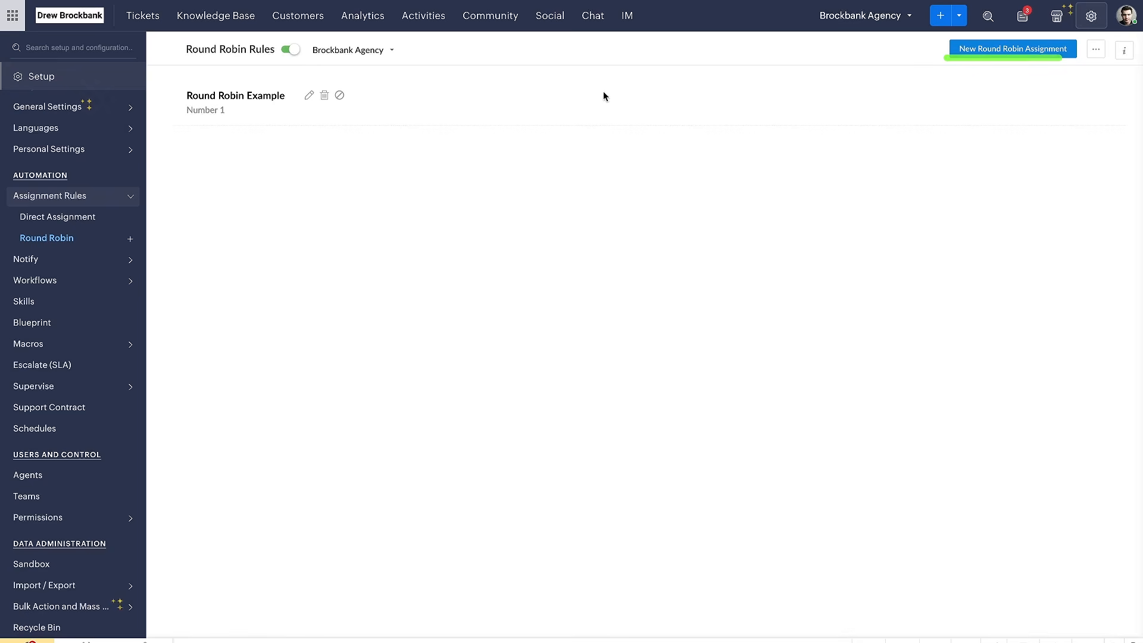
{"action": "left_click", "coordinate": [324, 96]}
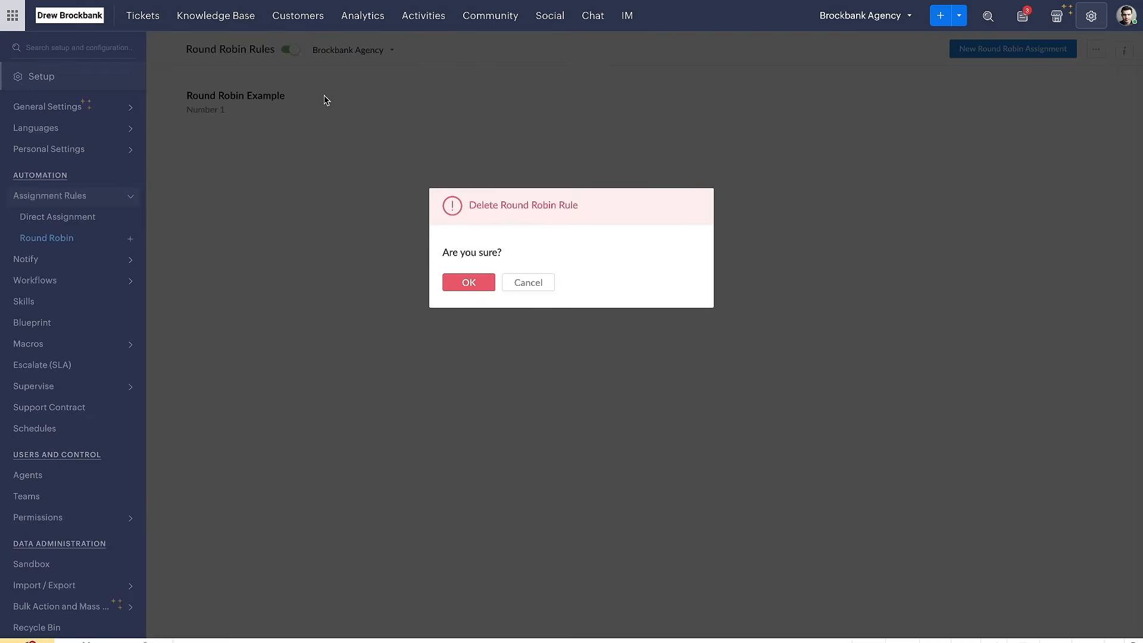
{"action": "left_click", "coordinate": [463, 278]}
Create a round robin rule named "Round Robin to Brockbank Agency Agents", described as "WHEN ticket is created THEN assign ticket to next agent in round robin"
{"action": "left_click", "coordinate": [962, 51]}
{"action": "left_click", "coordinate": [270, 126]}
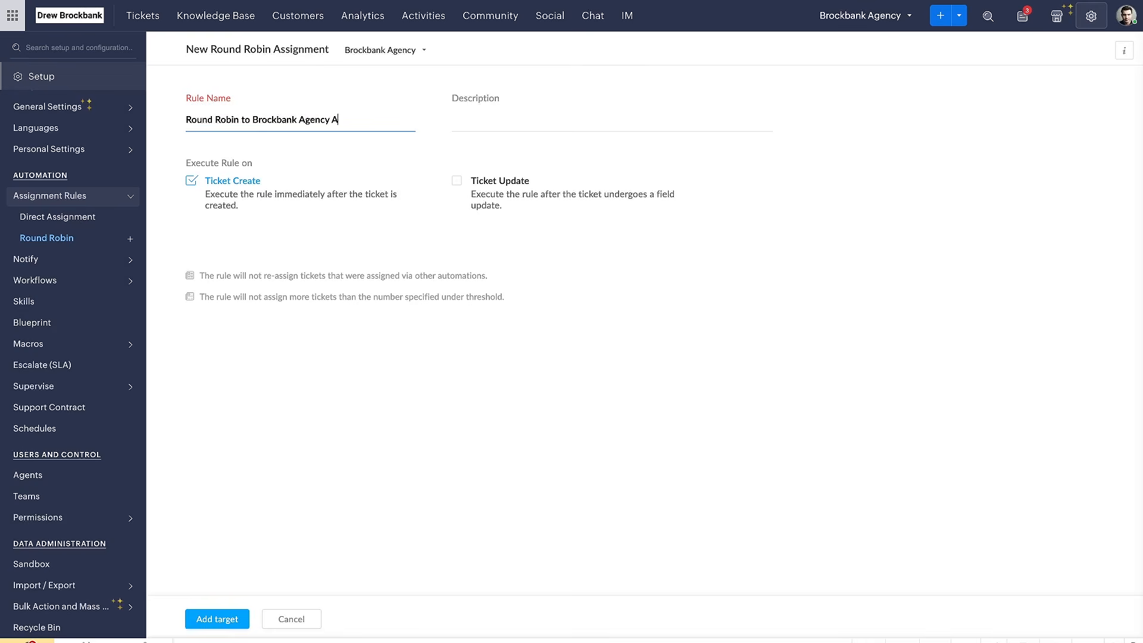
{"action": "left_click", "coordinate": [454, 126]}
{"action": "type", "text": "WHEN ticket i"}
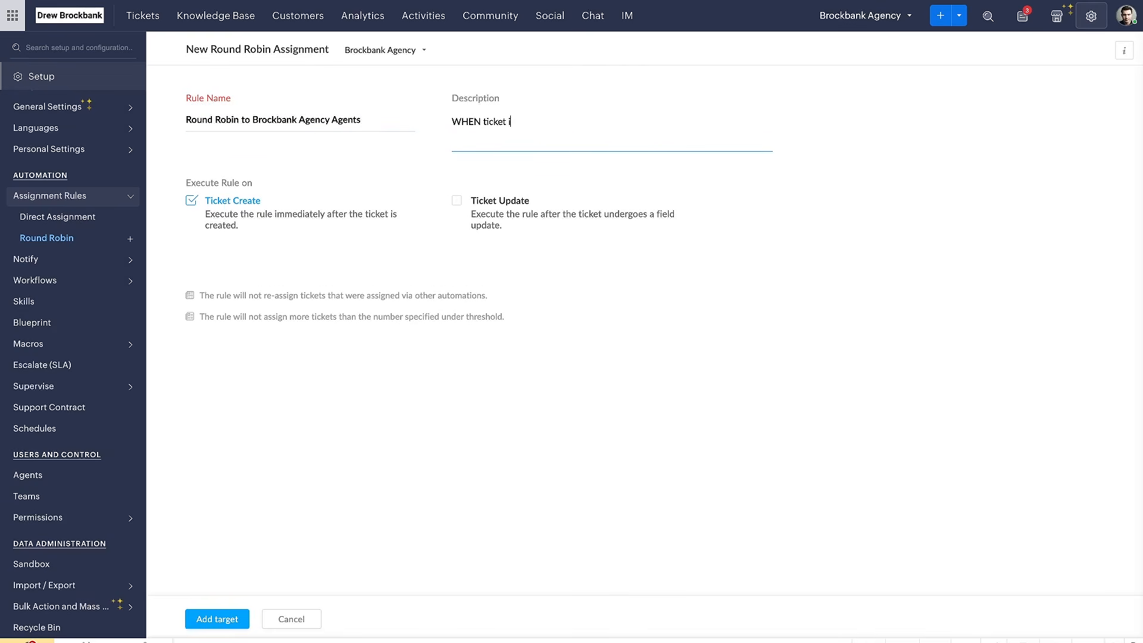
{"action": "type", "text": "s created THEN assign ticket to next agent in round robin"}
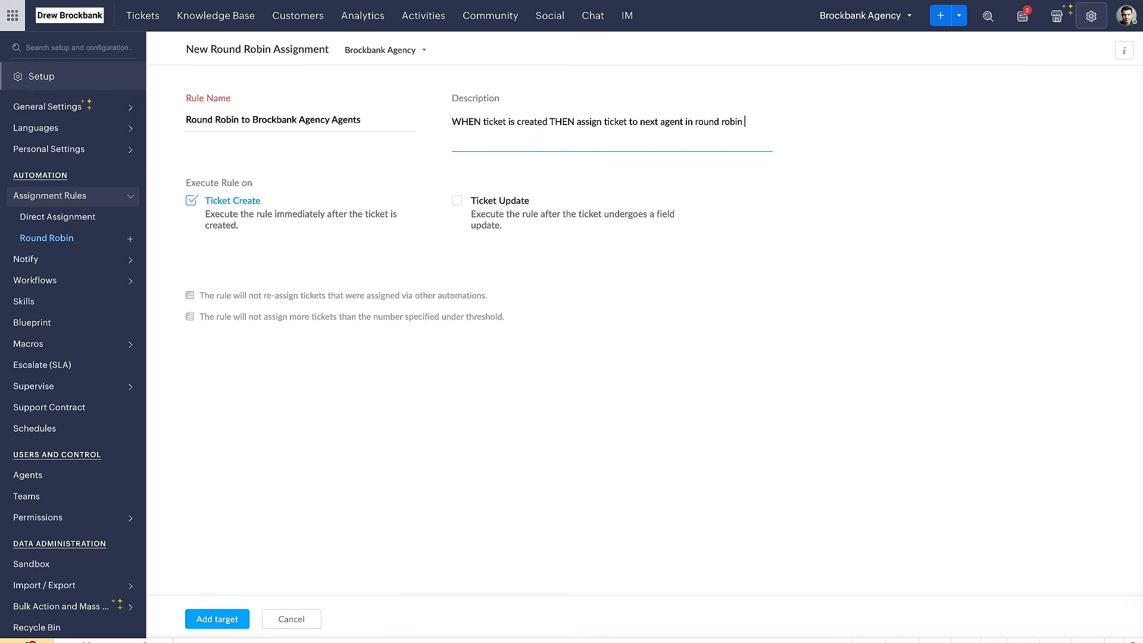
{"action": "type", "text": "mtn"}
{"action": "left_click", "coordinate": [344, 244]}
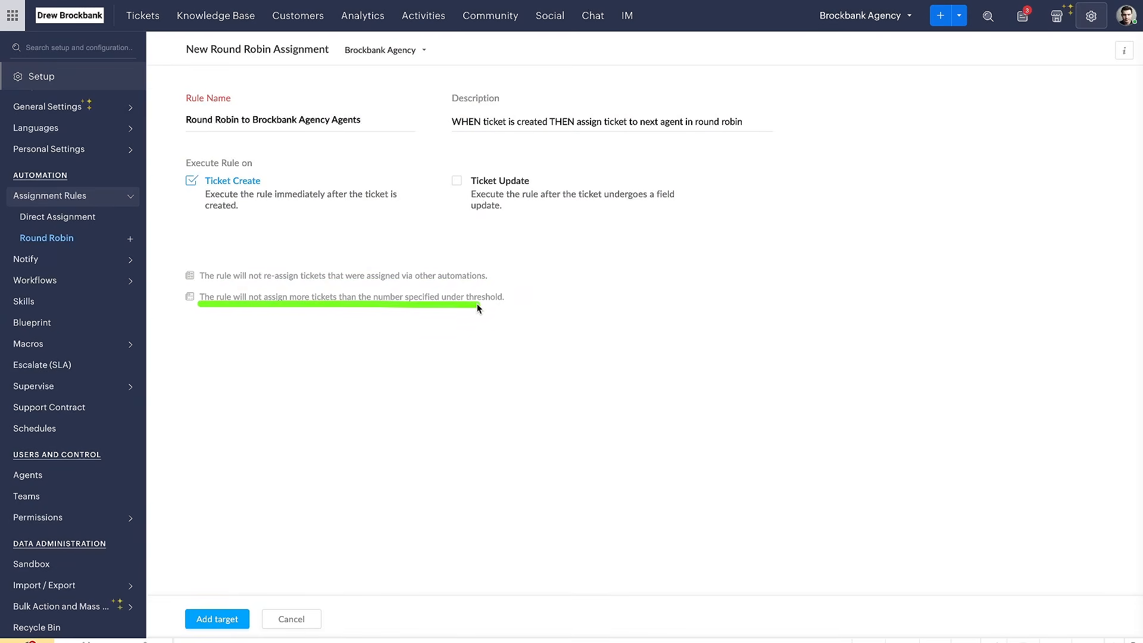
Start adding a target to the round robin rule and browse the ticket and contact fields available as criteria
{"action": "left_click", "coordinate": [199, 621]}
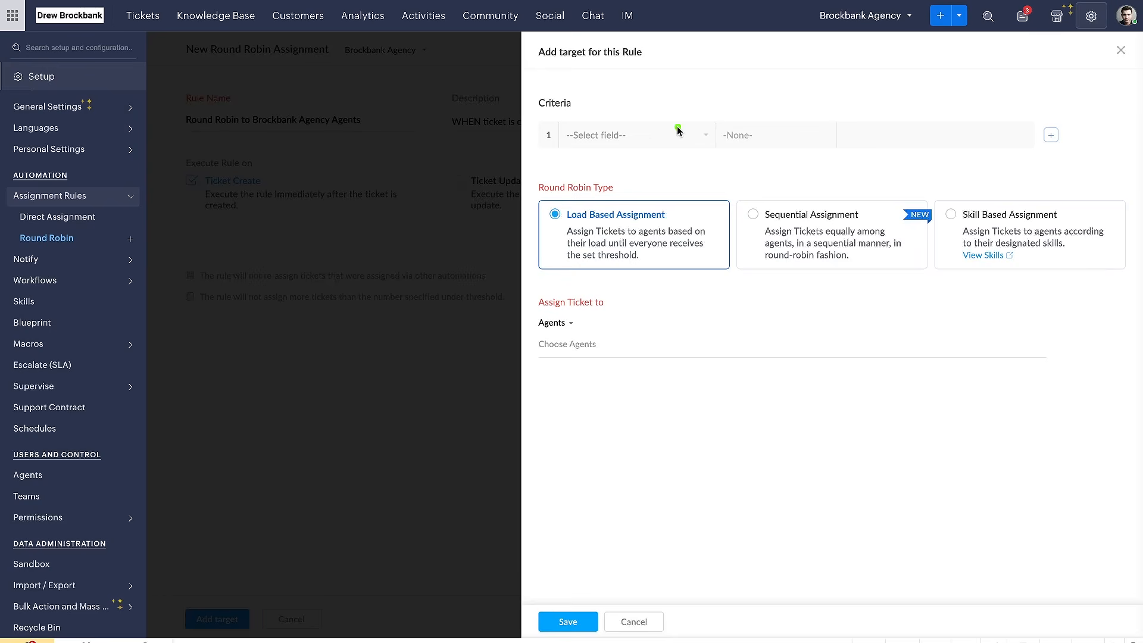
{"action": "left_click", "coordinate": [622, 144]}
{"action": "scroll", "coordinate": [615, 294], "scroll_direction": "down", "scroll_amount": 1}
{"action": "scroll", "coordinate": [615, 294], "scroll_direction": "up", "scroll_amount": 1}
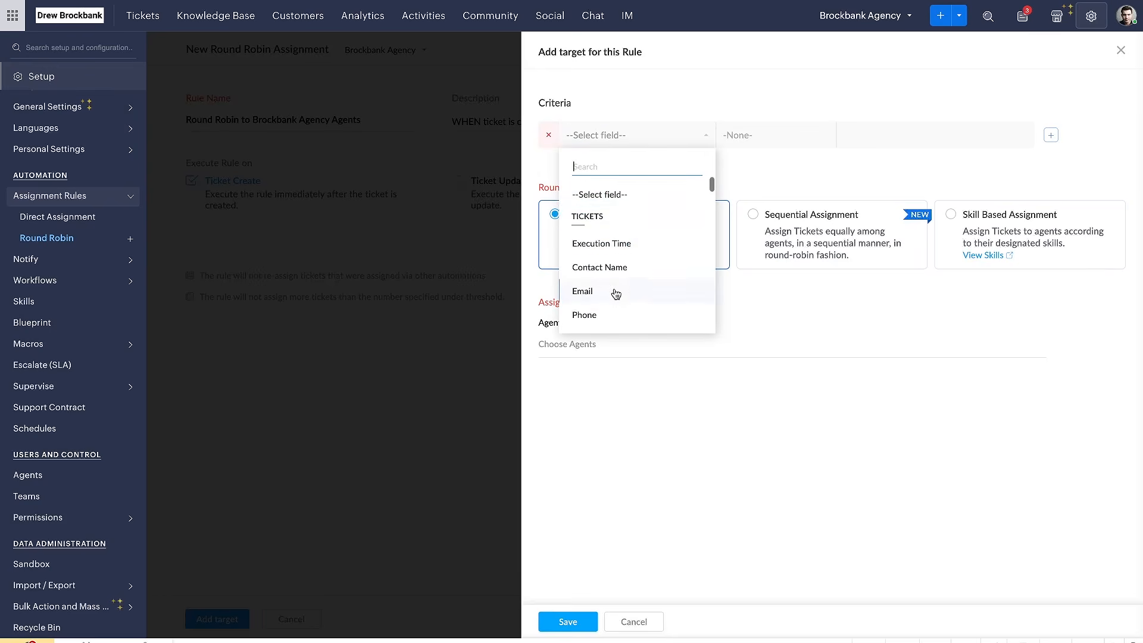
{"action": "scroll", "coordinate": [622, 289], "scroll_direction": "down", "scroll_amount": 6}
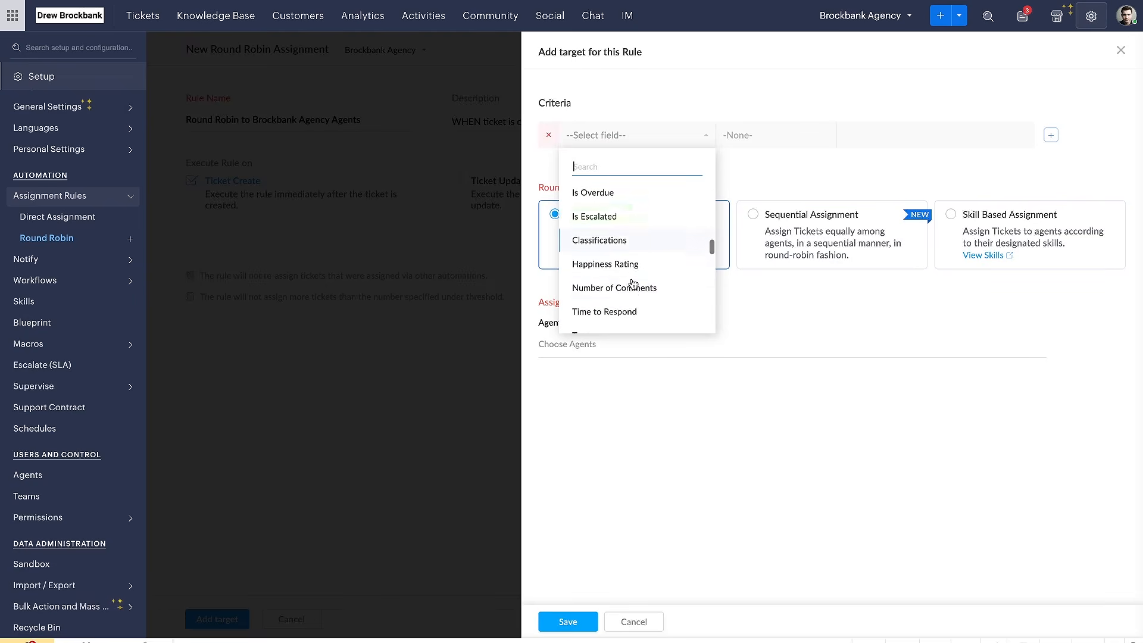
{"action": "scroll", "coordinate": [643, 286], "scroll_direction": "down", "scroll_amount": 3}
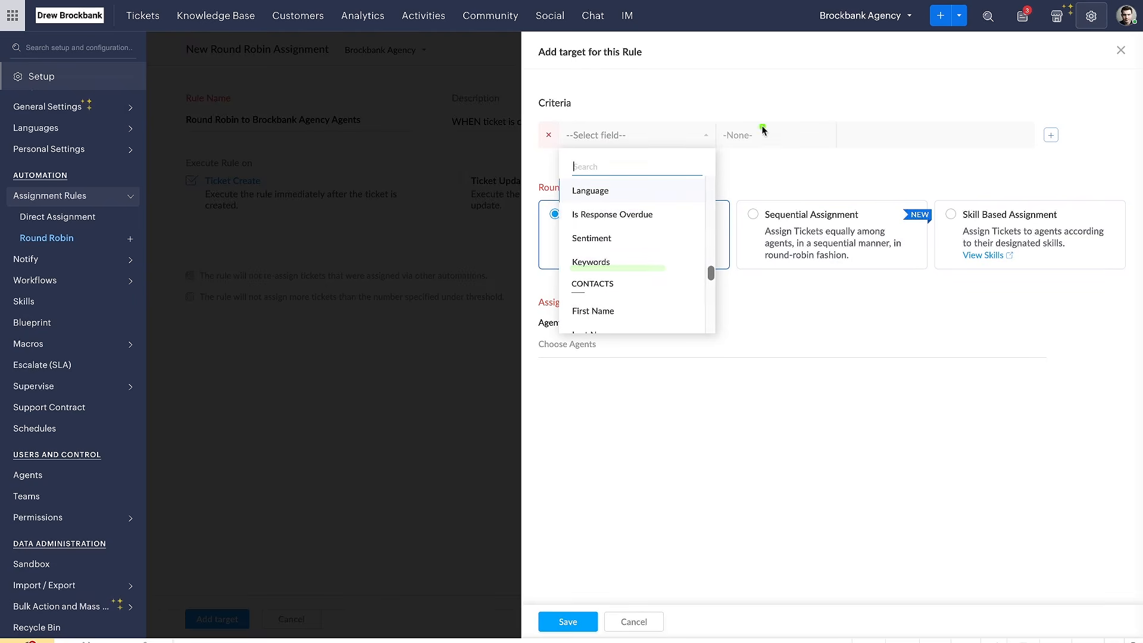
{"action": "left_click", "coordinate": [825, 145]}
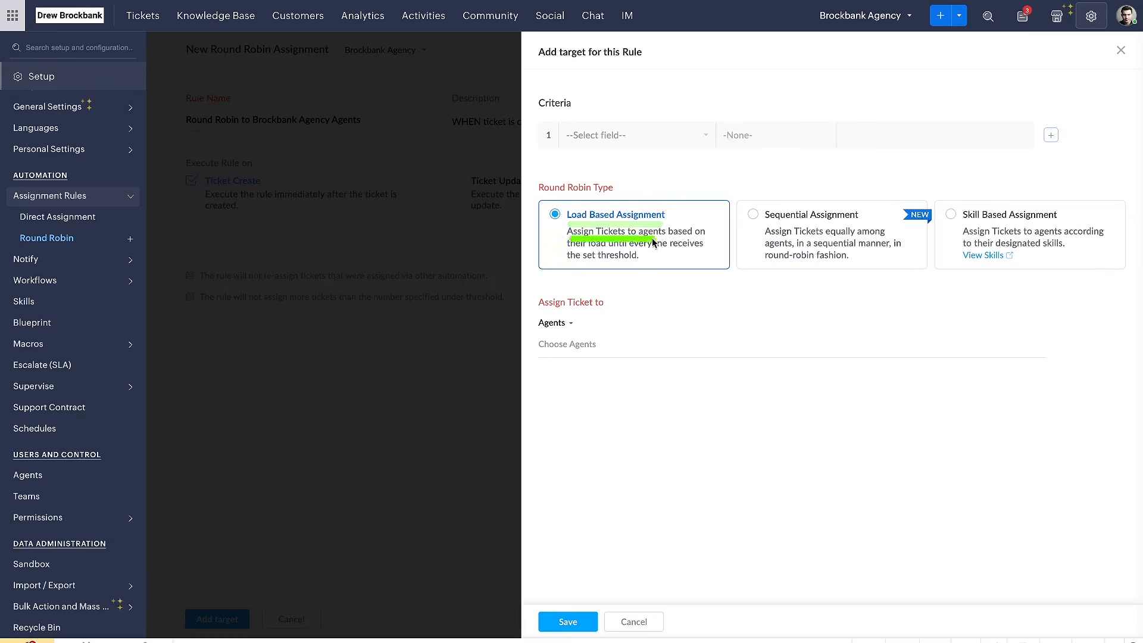
Compare the Load Based, Sequential and Skill Based Assignment round robin types and their descriptions
{"action": "left_click_drag", "start_coordinate": [556, 262], "coordinate": [666, 262]}
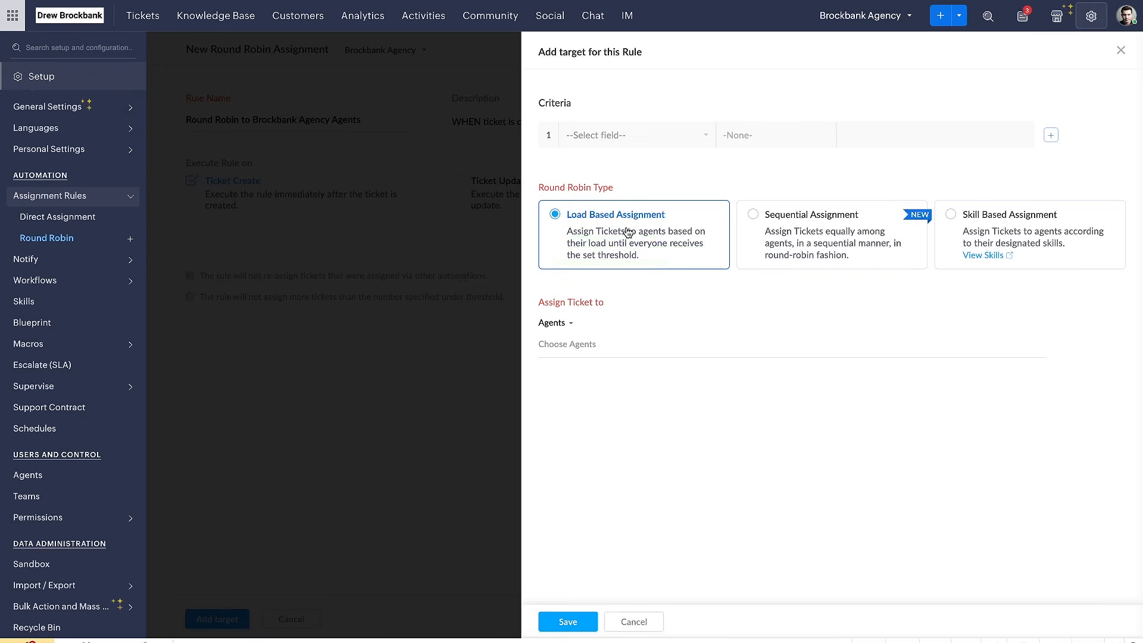
{"action": "left_click", "coordinate": [755, 237]}
{"action": "left_click_drag", "start_coordinate": [777, 238], "coordinate": [841, 241]}
{"action": "left_click_drag", "start_coordinate": [764, 251], "coordinate": [844, 251]}
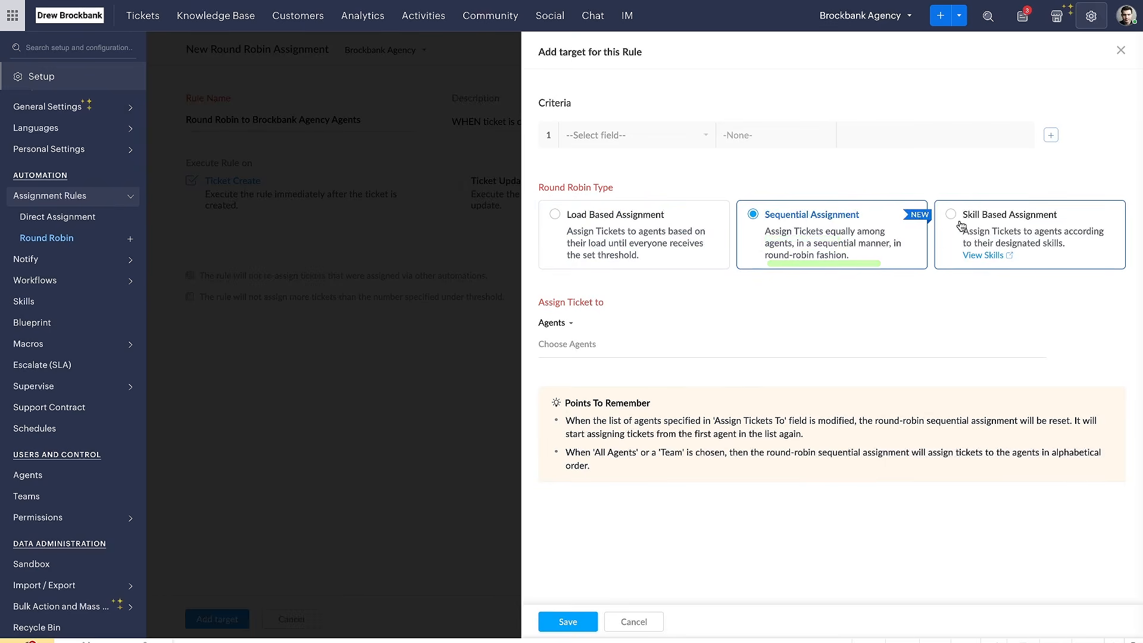
{"action": "left_click", "coordinate": [989, 225]}
{"action": "left_click_drag", "start_coordinate": [964, 240], "coordinate": [1106, 239]}
{"action": "left_click_drag", "start_coordinate": [966, 250], "coordinate": [1091, 250]}
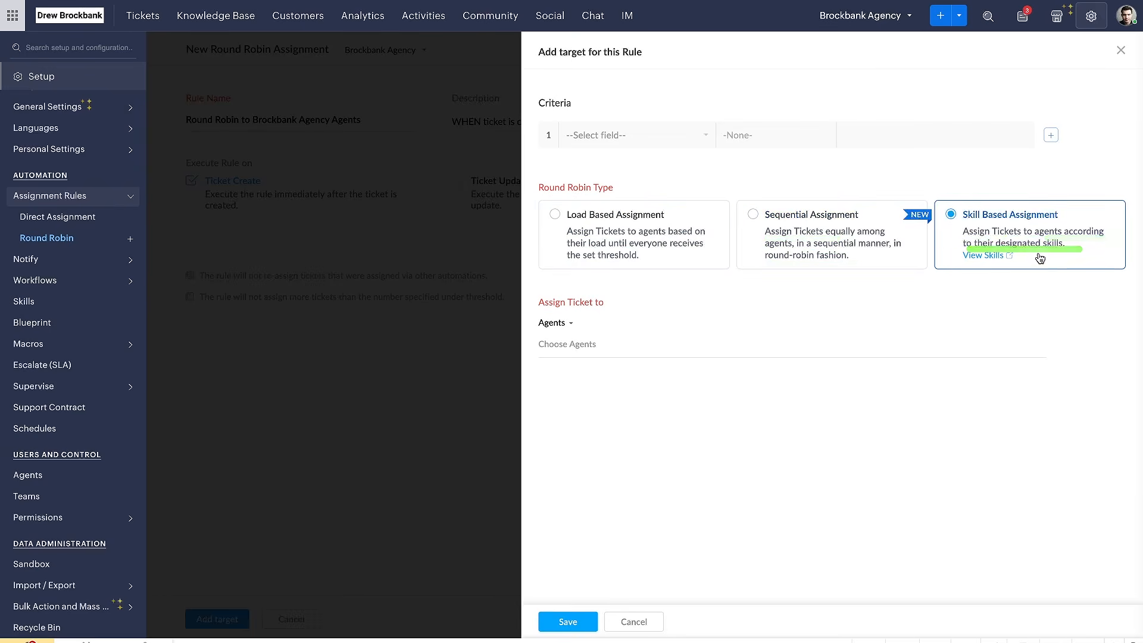
{"action": "mouse_move", "coordinate": [1064, 201]}
{"action": "left_mouse_down"}
{"action": "mouse_move", "coordinate": [942, 196]}
{"action": "mouse_move", "coordinate": [936, 262]}
{"action": "mouse_move", "coordinate": [1037, 277]}
{"action": "left_mouse_up"}
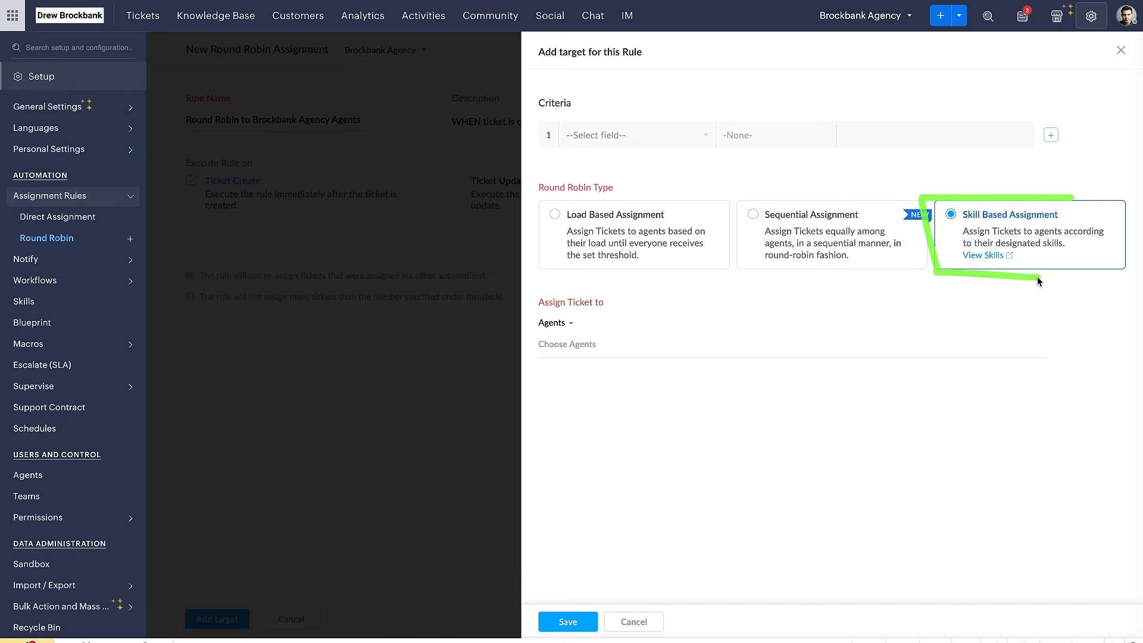
Select Sequential Assignment as the round robin type and read its points to remember
{"action": "left_click", "coordinate": [811, 226]}
{"action": "mouse_move", "coordinate": [565, 411]}
{"action": "left_mouse_down"}
{"action": "mouse_move", "coordinate": [638, 411]}
{"action": "mouse_move", "coordinate": [639, 425]}
{"action": "mouse_move", "coordinate": [1074, 428]}
{"action": "left_mouse_up"}
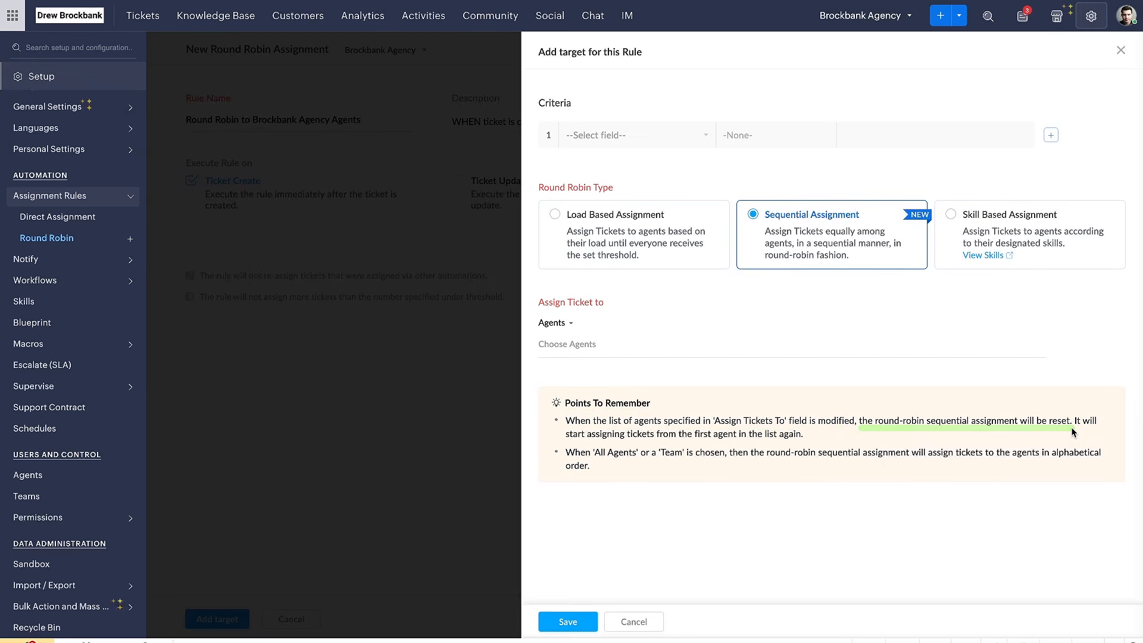
{"action": "left_click_drag", "start_coordinate": [569, 444], "coordinate": [801, 446]}
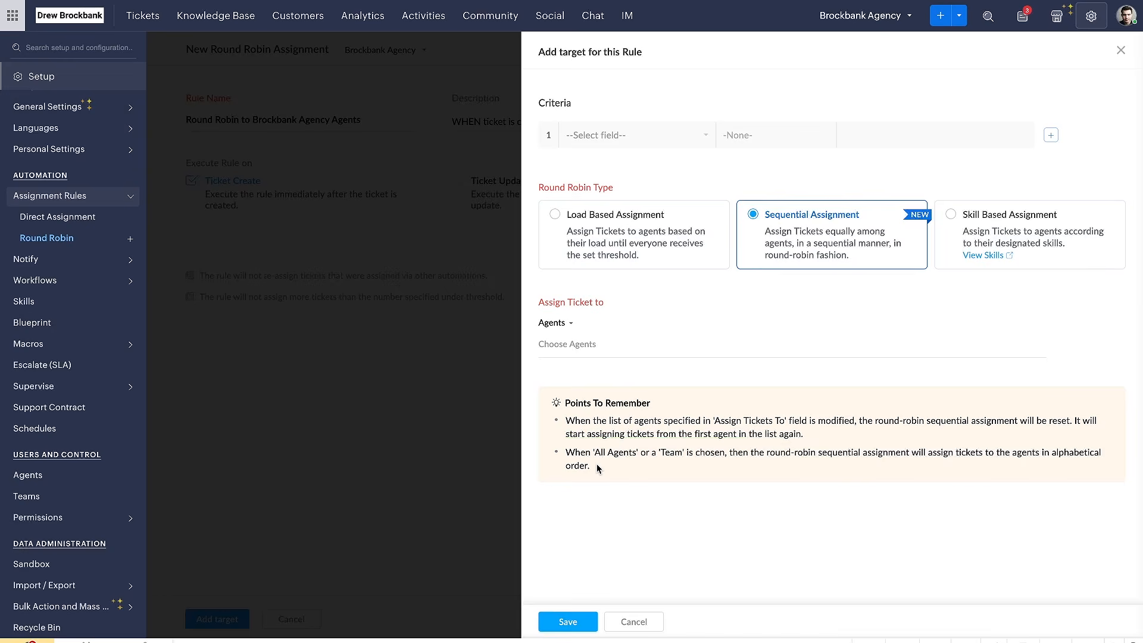
{"action": "left_click_drag", "start_coordinate": [568, 464], "coordinate": [1066, 460]}
{"action": "left_click_drag", "start_coordinate": [562, 476], "coordinate": [624, 477]}
Compare the Agents and Team choices for the target's ticket assignment, finishing with Agents selected
{"action": "left_click", "coordinate": [597, 345]}
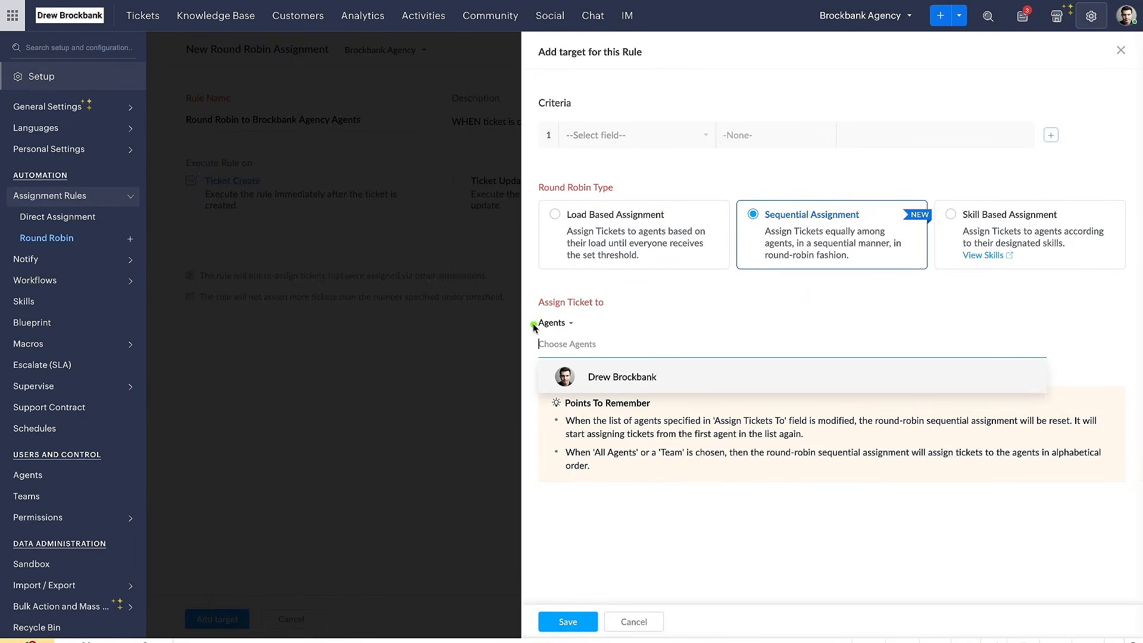
{"action": "left_click", "coordinate": [569, 330]}
{"action": "left_click", "coordinate": [569, 331]}
{"action": "left_click", "coordinate": [570, 331]}
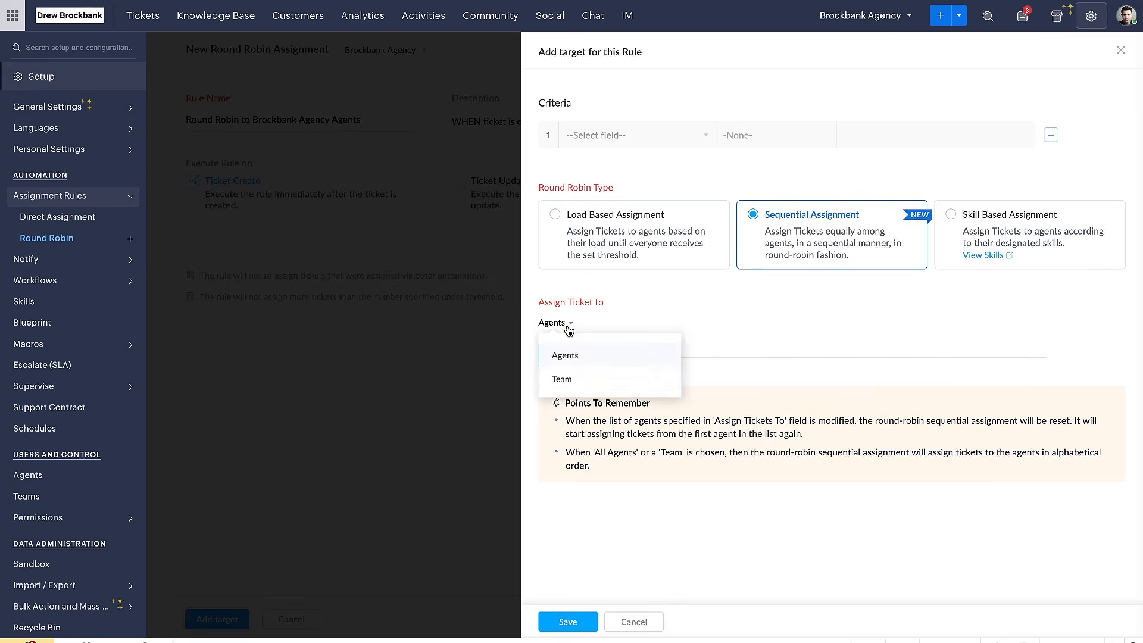
{"action": "left_click", "coordinate": [572, 378]}
{"action": "left_click", "coordinate": [587, 352]}
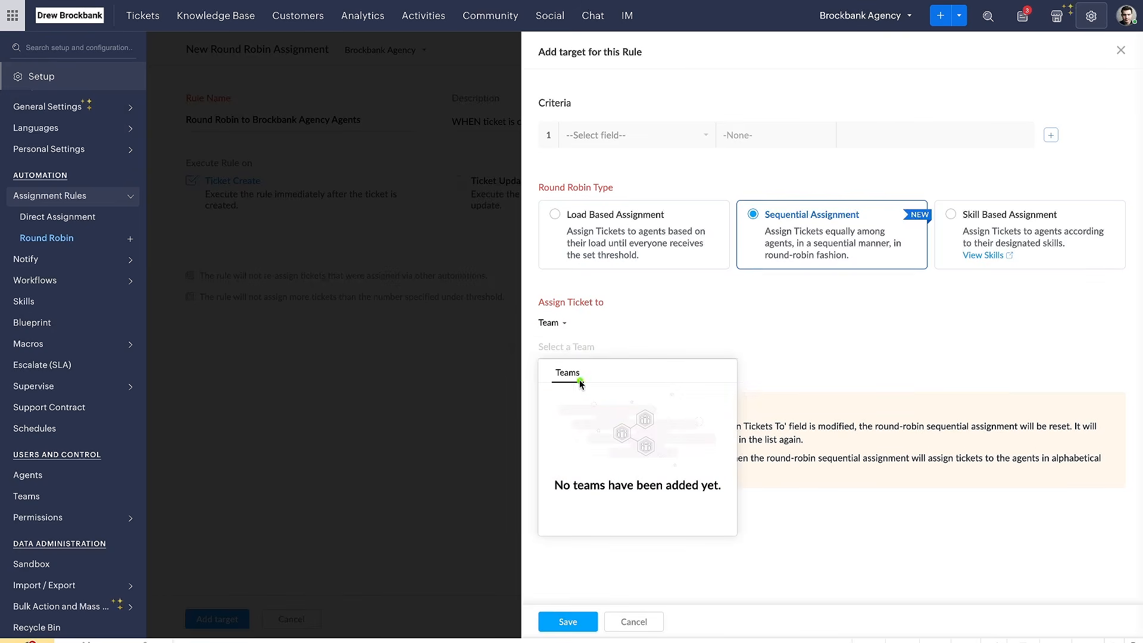
{"action": "left_click", "coordinate": [562, 331]}
{"action": "left_click", "coordinate": [566, 356]}
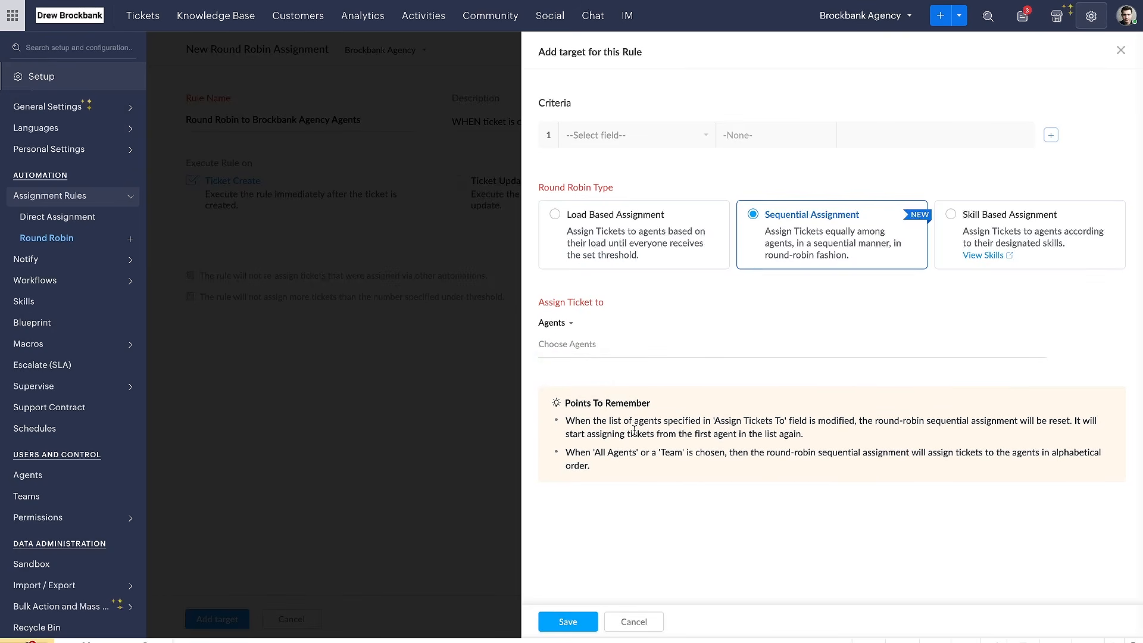
Add the available agent as assignee, choose Load Based Assignment, and save the target for the rule
{"action": "left_click", "coordinate": [609, 352]}
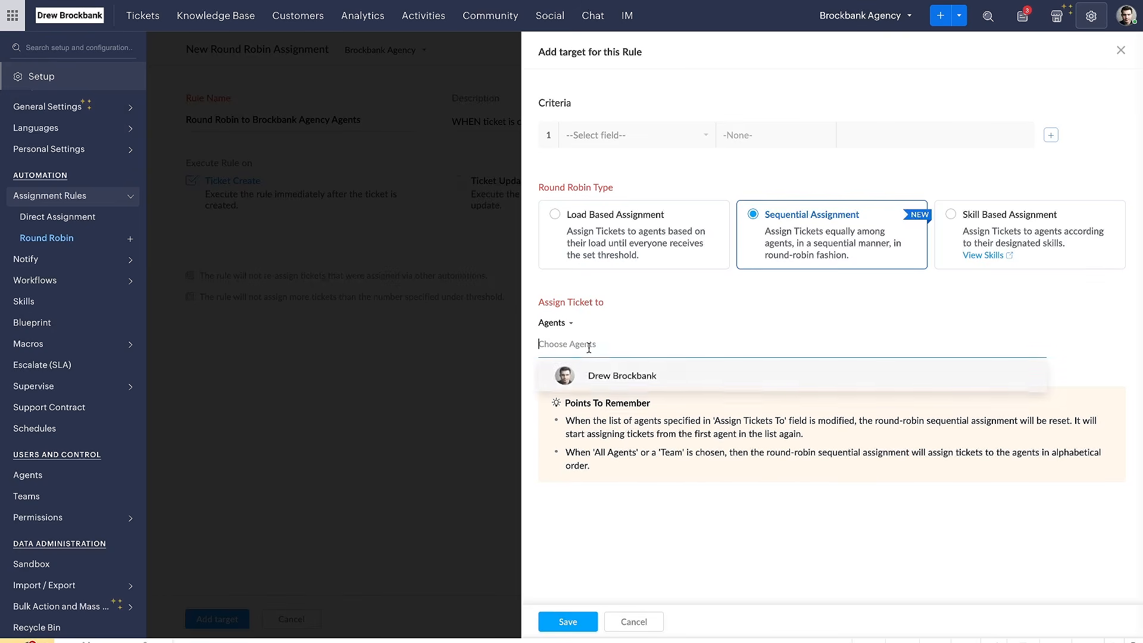
{"action": "left_click", "coordinate": [612, 377]}
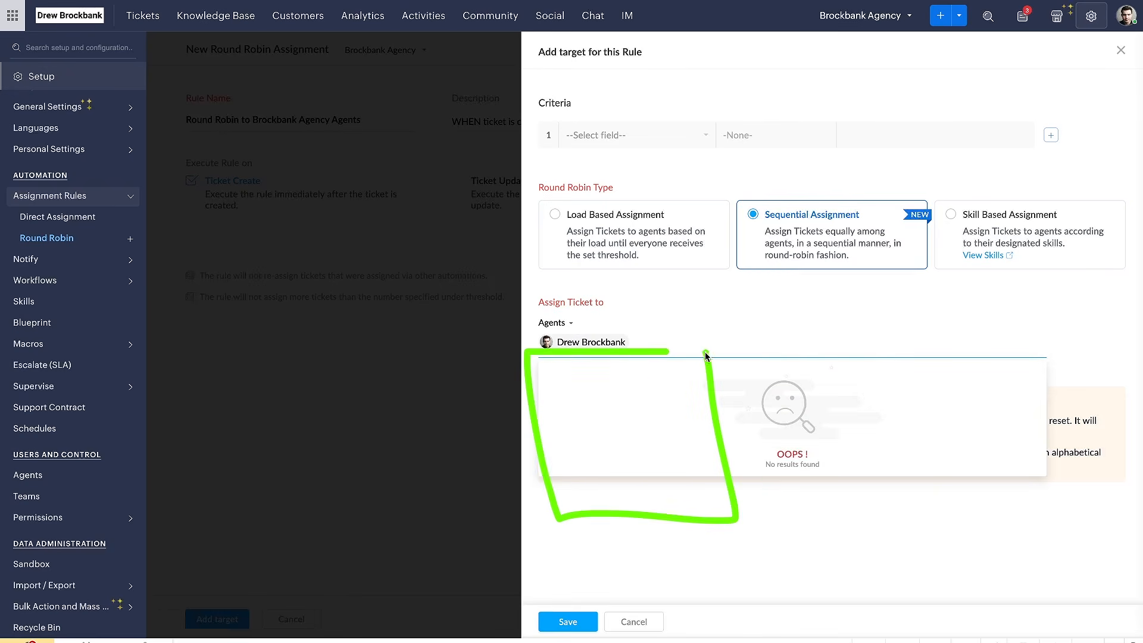
{"action": "left_click", "coordinate": [697, 297]}
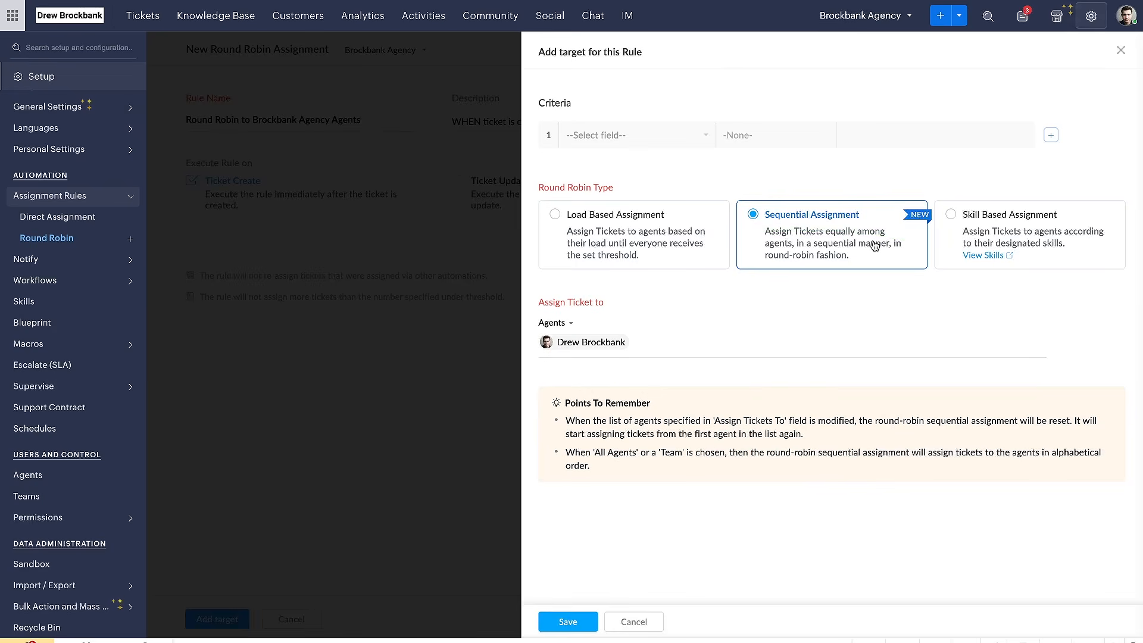
{"action": "left_click", "coordinate": [581, 220]}
{"action": "left_click", "coordinate": [639, 343]}
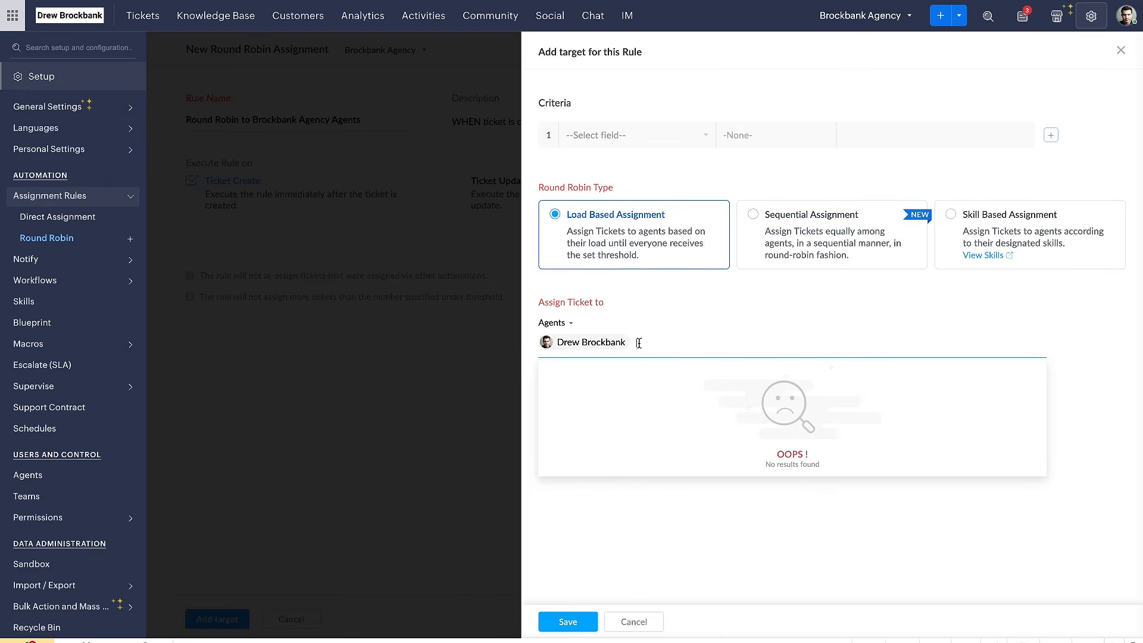
{"action": "left_click", "coordinate": [673, 323]}
{"action": "left_click", "coordinate": [575, 621]}
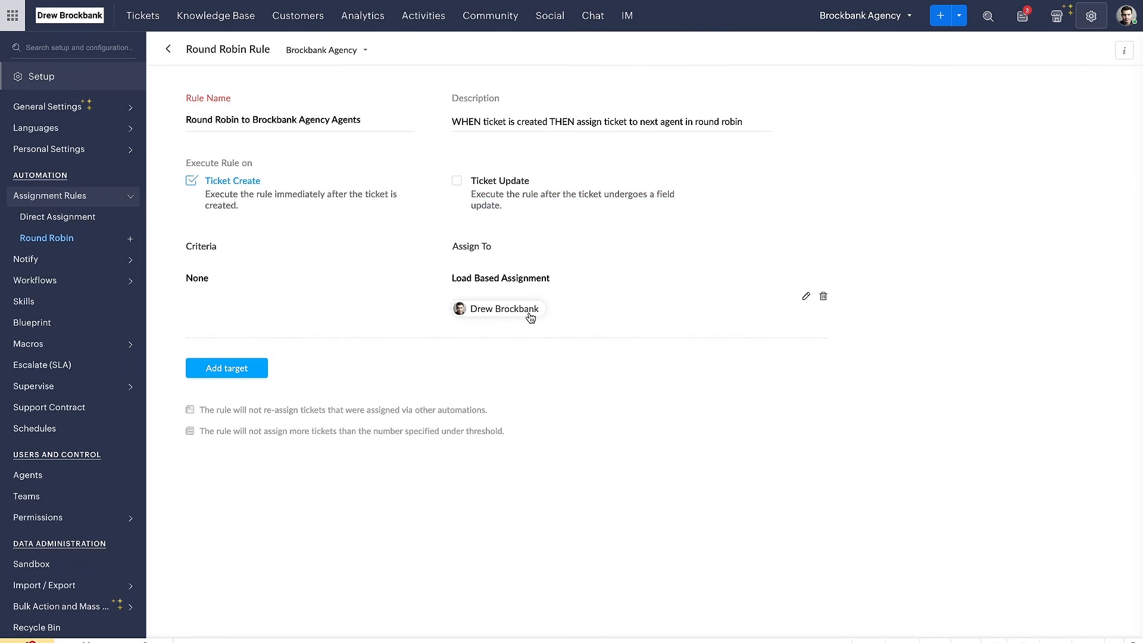
Reopen the saved target to look at the Sequential Assignment option and cancel the edit
{"action": "left_click", "coordinate": [806, 296]}
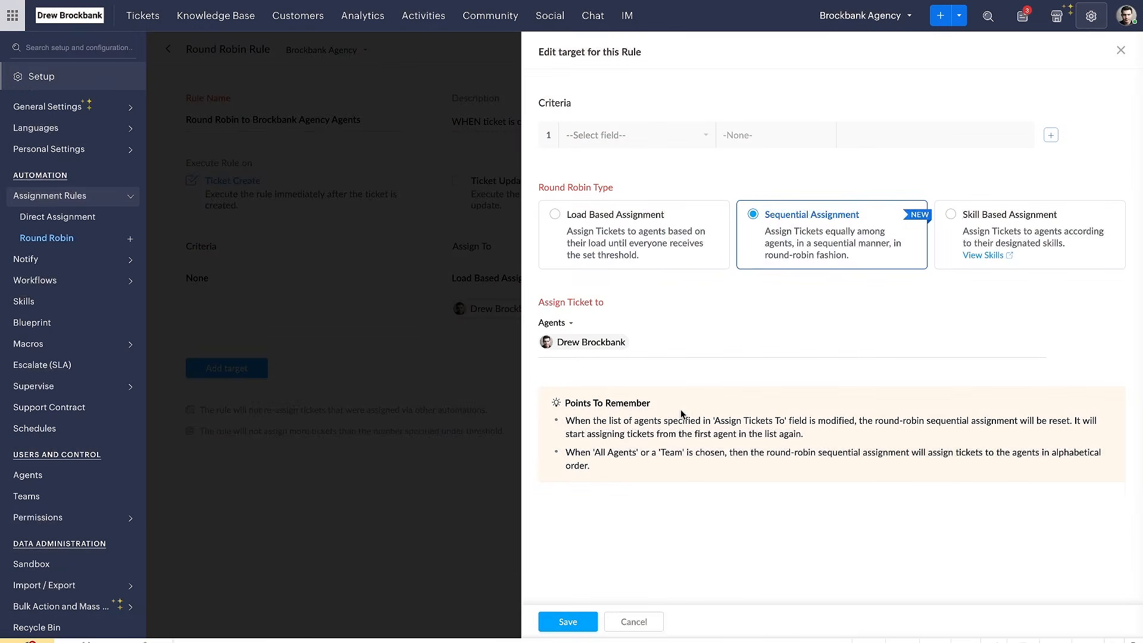
{"action": "left_click", "coordinate": [638, 621]}
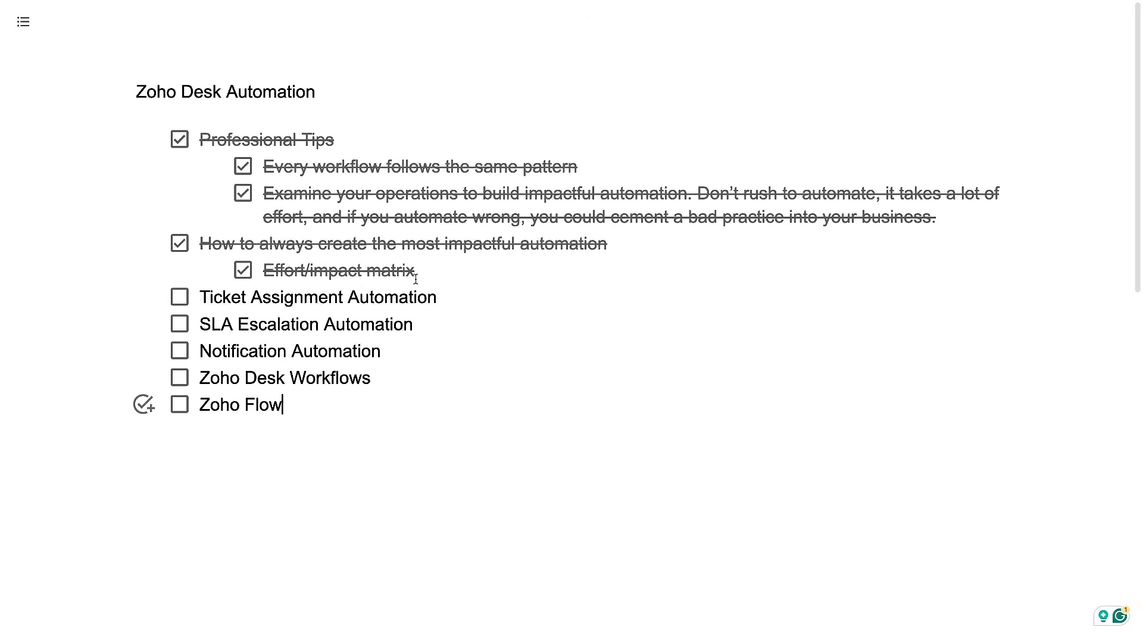
Switch to the Zoho Desk Automation checklist document and mark "Ticket Assignment Automation" as completed
{"action": "left_click", "coordinate": [179, 297]}
{"action": "left_click_drag", "start_coordinate": [179, 316], "coordinate": [419, 319]}
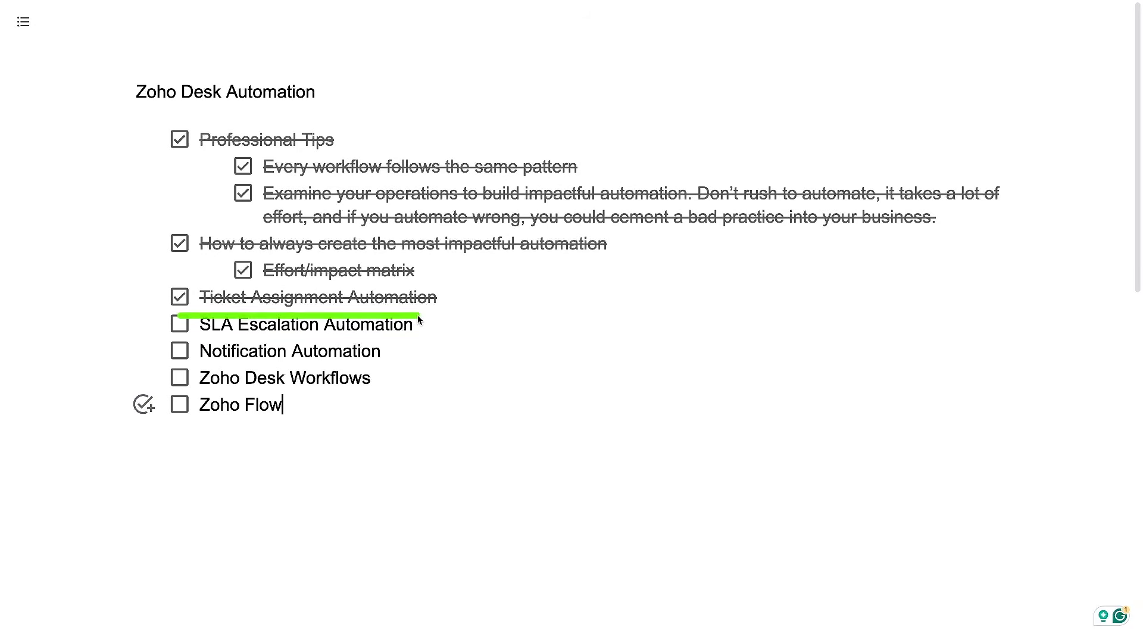
{"action": "left_click_drag", "start_coordinate": [195, 340], "coordinate": [462, 340]}
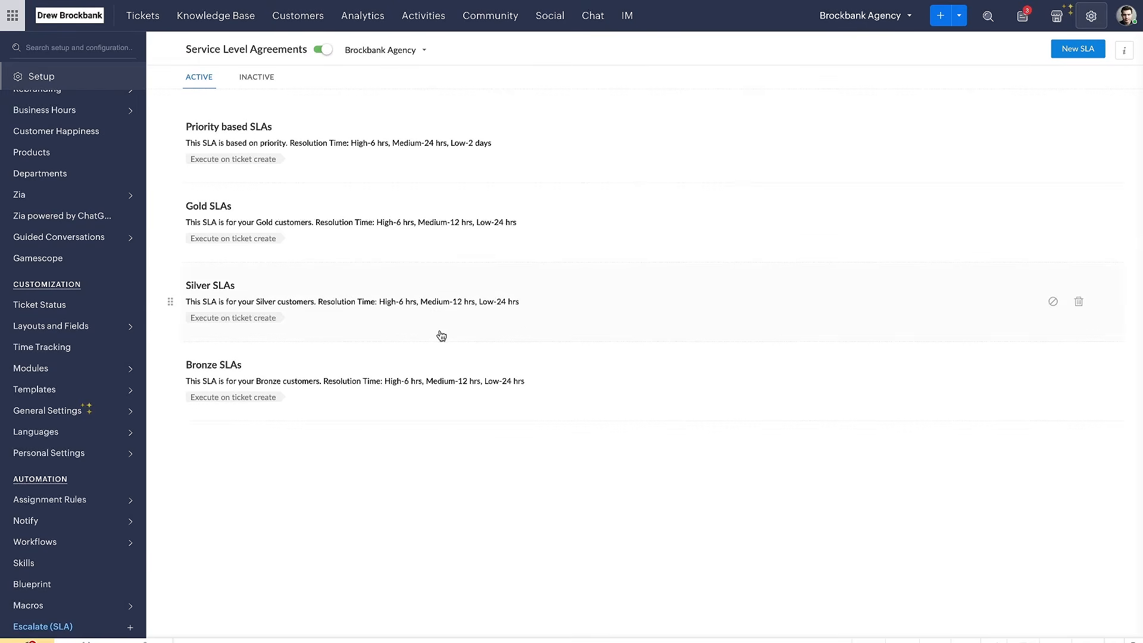
Look briefly into the Priority based SLAs, and reopen Escalate (SLA) from the full setup overview
{"action": "left_click", "coordinate": [348, 129]}
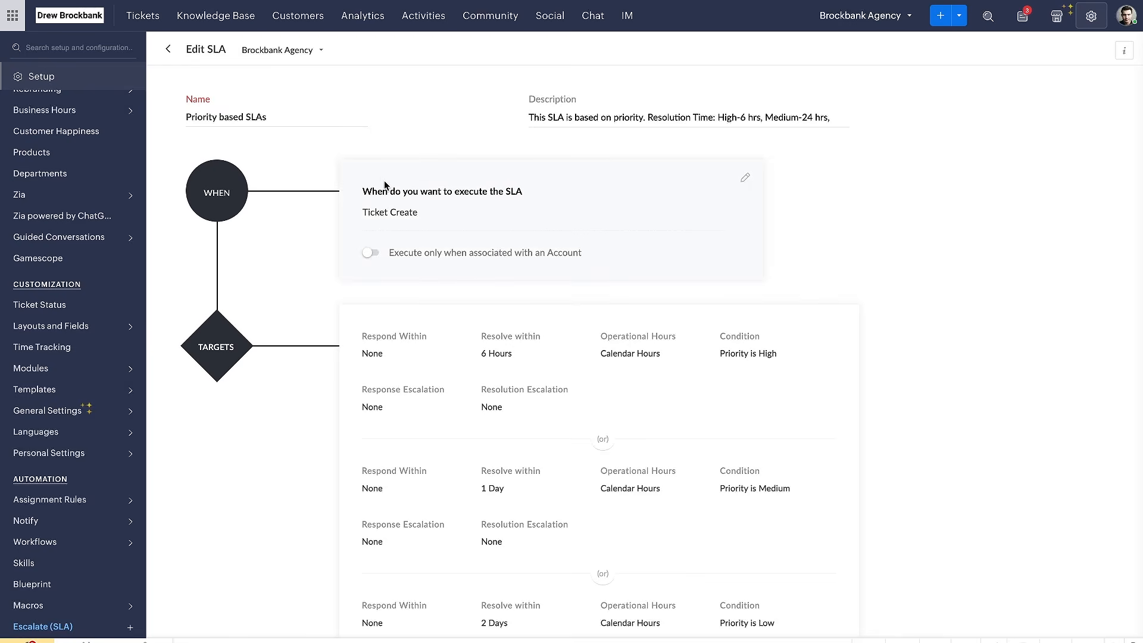
{"action": "left_click", "coordinate": [168, 49]}
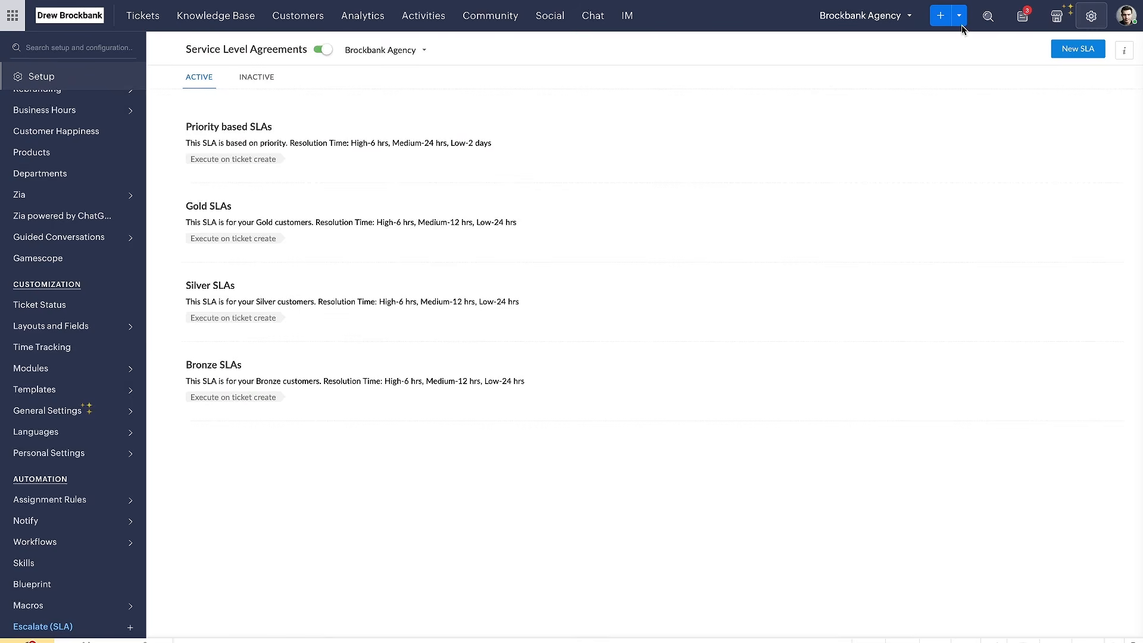
{"action": "left_click", "coordinate": [1091, 16]}
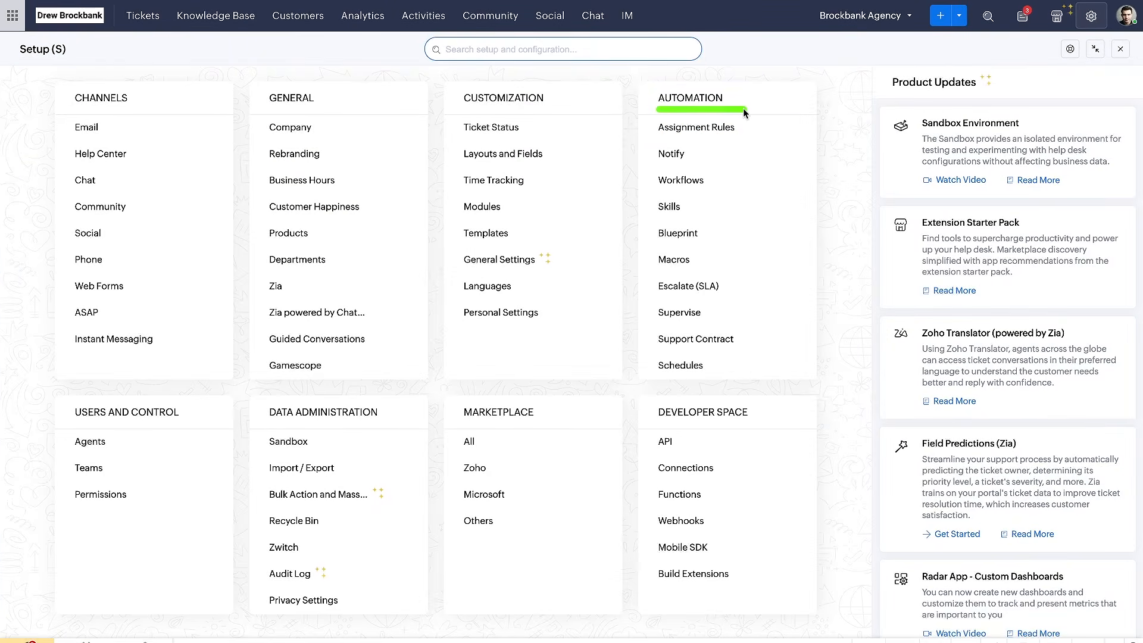
{"action": "left_click", "coordinate": [691, 286]}
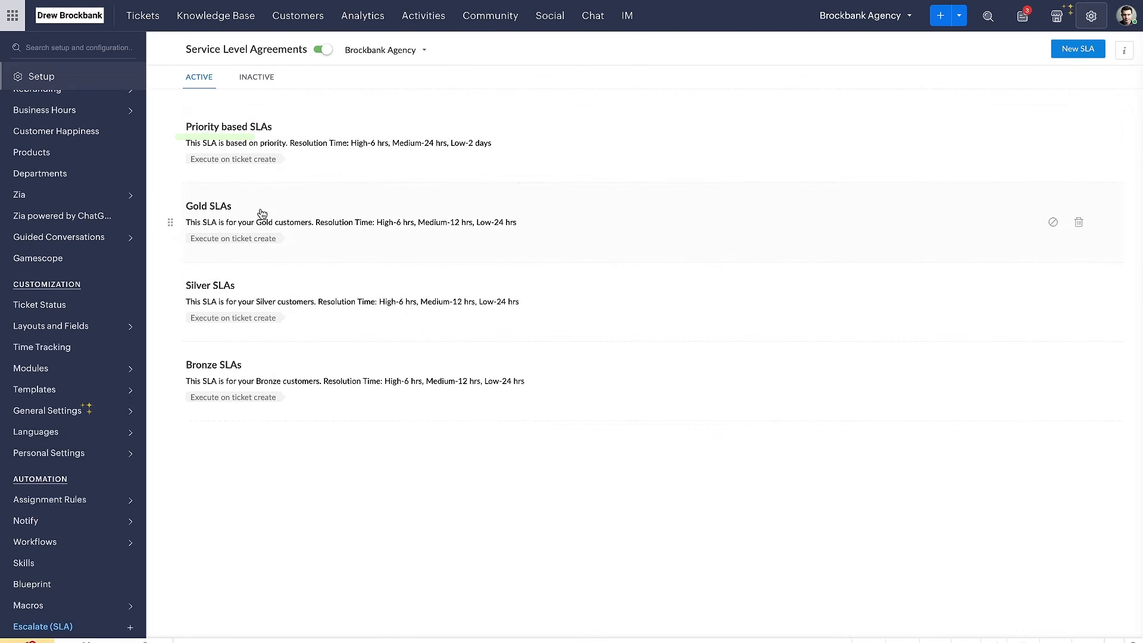
Open the Priority based SLAs and examine the execution trigger, account association option and targets
{"action": "left_click", "coordinate": [261, 134]}
{"action": "scroll", "coordinate": [341, 205], "scroll_direction": "down", "scroll_amount": 2}
{"action": "scroll", "coordinate": [342, 209], "scroll_direction": "down", "scroll_amount": 2}
{"action": "scroll", "coordinate": [342, 210], "scroll_direction": "up", "scroll_amount": 4}
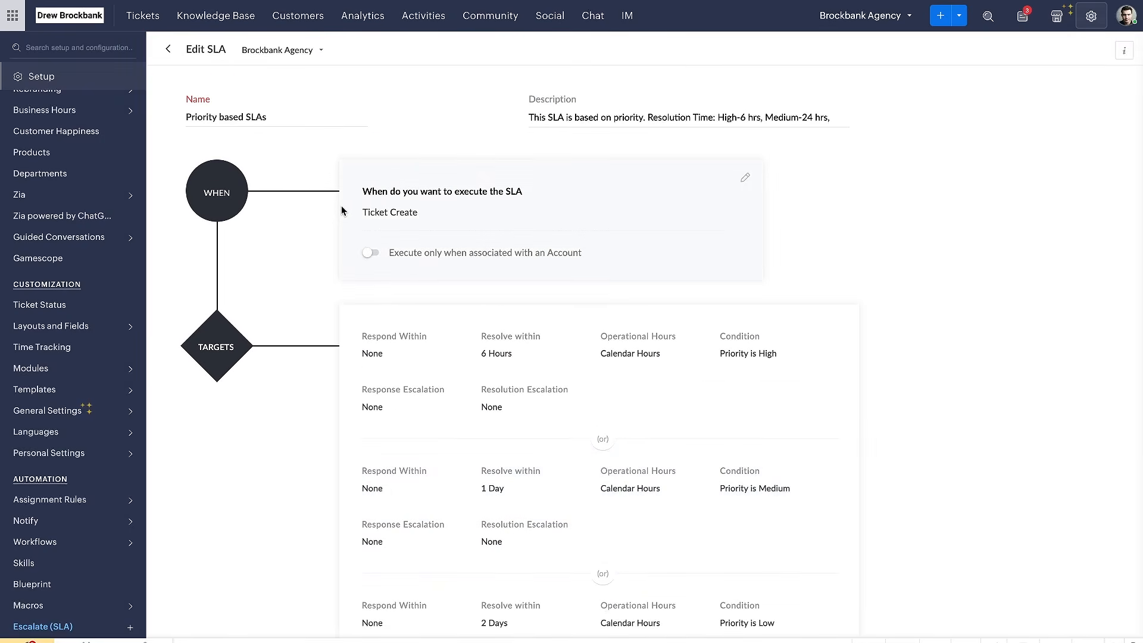
{"action": "left_click_drag", "start_coordinate": [198, 205], "coordinate": [254, 205]}
{"action": "left_click_drag", "start_coordinate": [367, 195], "coordinate": [587, 196]}
{"action": "left_click_drag", "start_coordinate": [361, 219], "coordinate": [404, 220]}
{"action": "left_click_drag", "start_coordinate": [389, 260], "coordinate": [568, 262]}
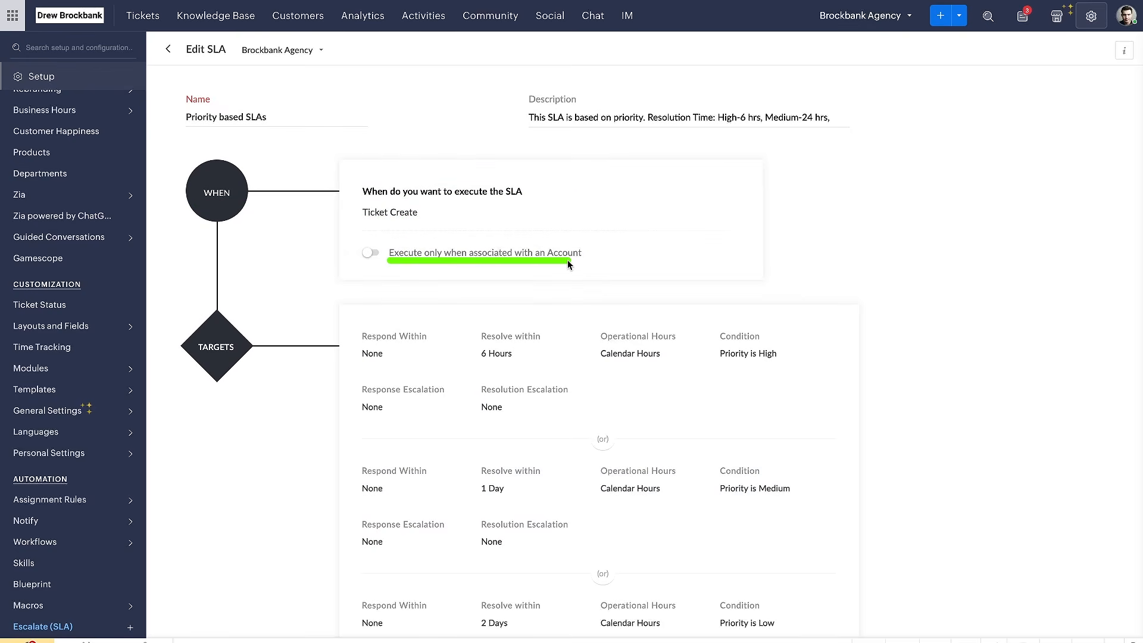
Open the SLA's execution trigger for editing and examine the trigger events, account option and targets
{"action": "mouse_move", "coordinate": [637, 259]}
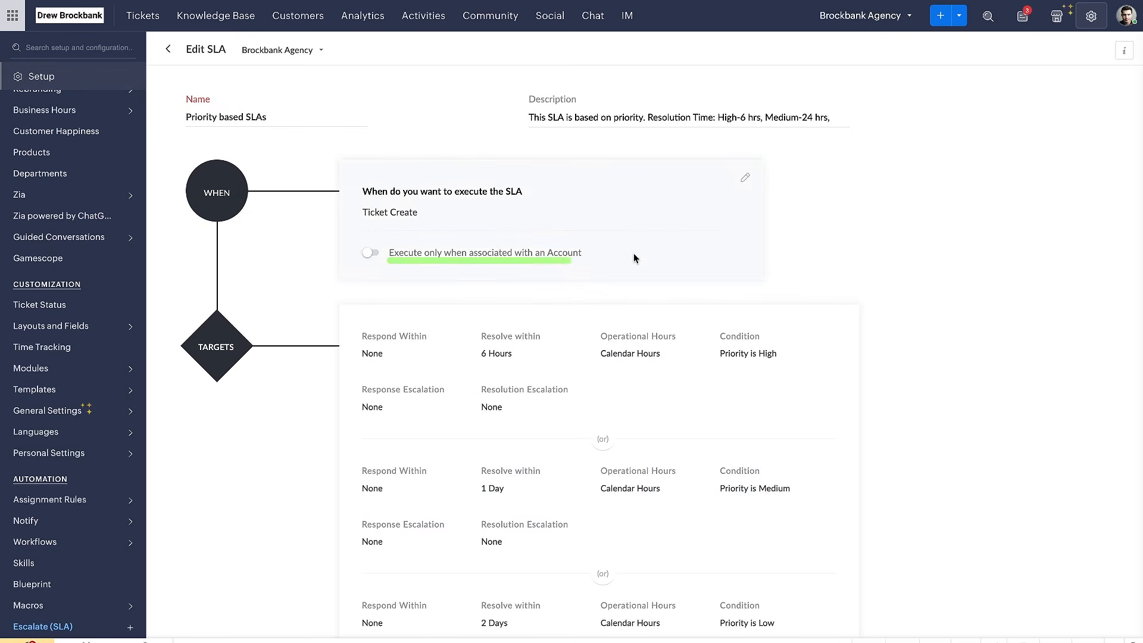
{"action": "left_click", "coordinate": [746, 180]}
{"action": "left_click_drag", "start_coordinate": [363, 488], "coordinate": [598, 487]}
{"action": "scroll", "coordinate": [270, 267], "scroll_direction": "down", "scroll_amount": 1}
{"action": "scroll", "coordinate": [270, 267], "scroll_direction": "down", "scroll_amount": 2}
{"action": "scroll", "coordinate": [270, 267], "scroll_direction": "up", "scroll_amount": 1}
{"action": "left_click_drag", "start_coordinate": [186, 119], "coordinate": [253, 119]}
{"action": "left_click_drag", "start_coordinate": [186, 510], "coordinate": [313, 507]}
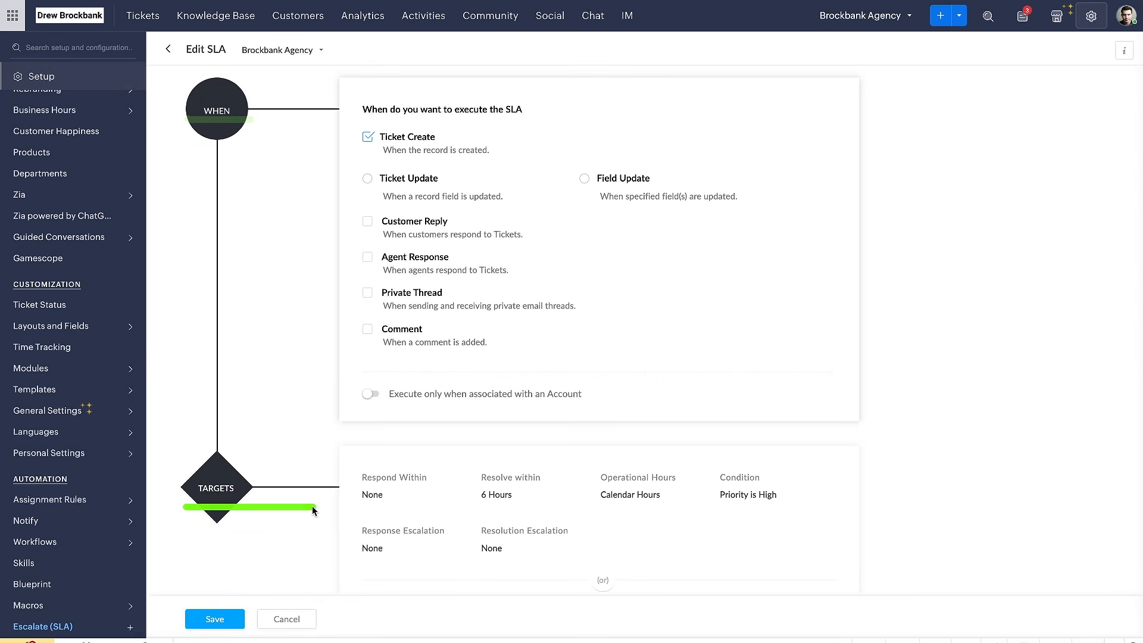
{"action": "left_click_drag", "start_coordinate": [391, 404], "coordinate": [652, 405]}
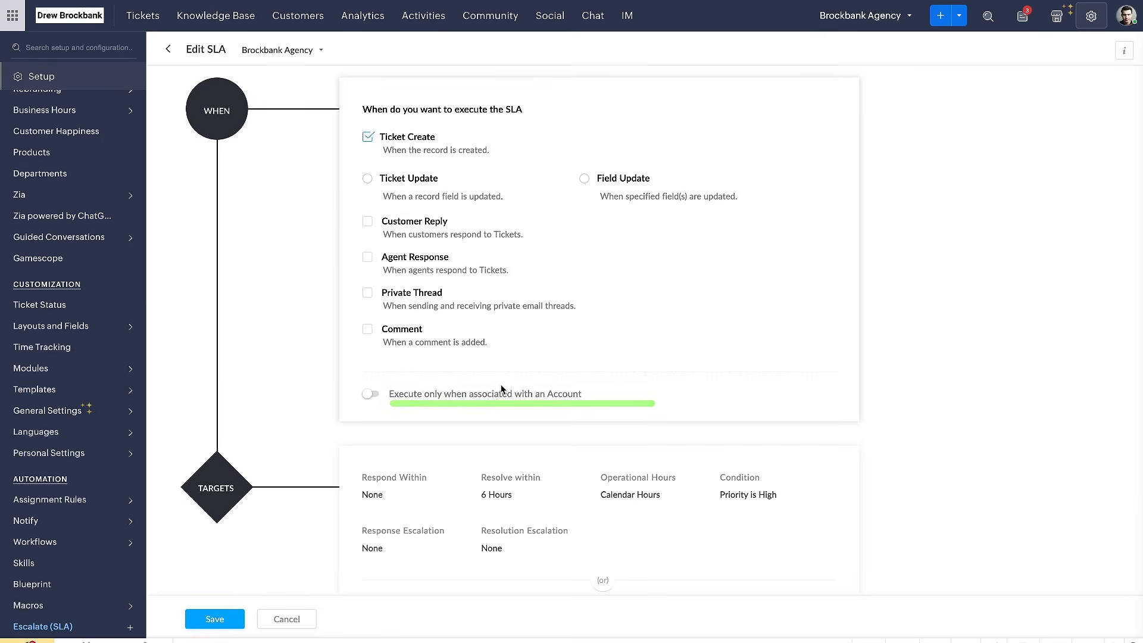
{"action": "scroll", "coordinate": [536, 388], "scroll_direction": "down", "scroll_amount": 3}
{"action": "scroll", "coordinate": [503, 388], "scroll_direction": "up", "scroll_amount": 3}
{"action": "left_click_drag", "start_coordinate": [383, 395], "coordinate": [557, 391]}
{"action": "scroll", "coordinate": [556, 390], "scroll_direction": "up", "scroll_amount": 2}
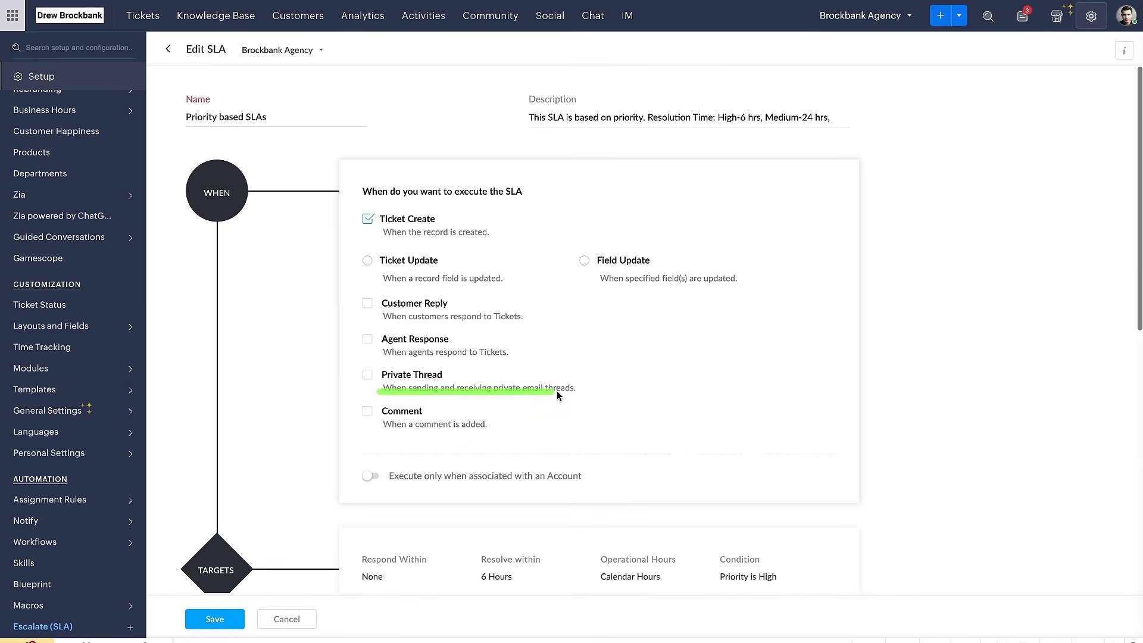
{"action": "scroll", "coordinate": [558, 396], "scroll_direction": "down", "scroll_amount": 2}
{"action": "scroll", "coordinate": [558, 396], "scroll_direction": "up", "scroll_amount": 2}
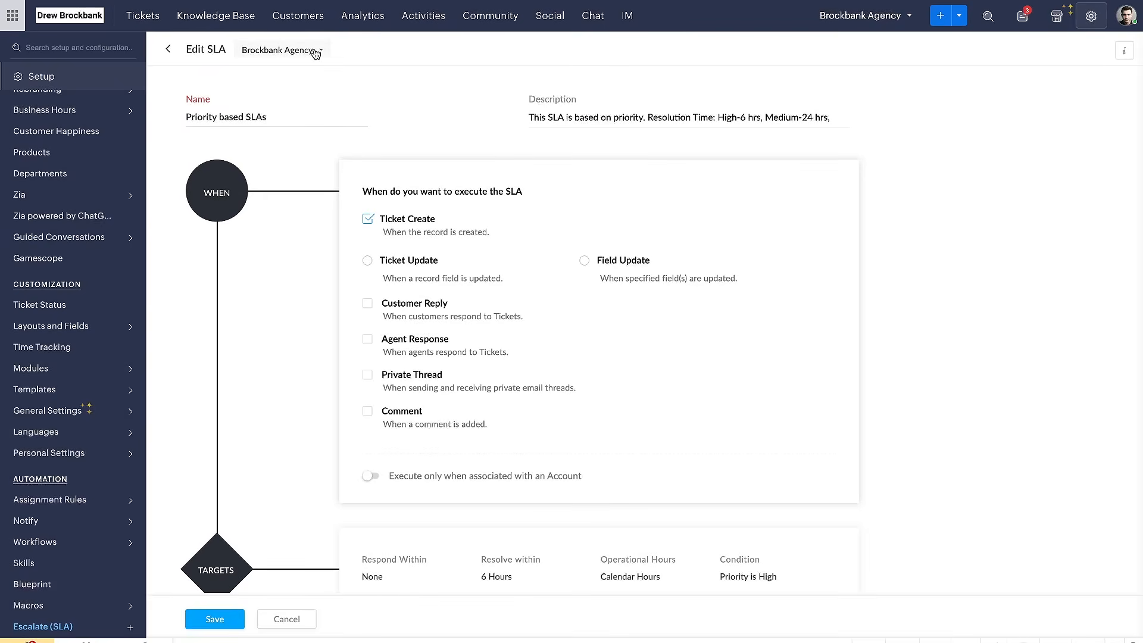
Review the department the SLA applies to and its Ticket Create execution condition
{"action": "left_click_drag", "start_coordinate": [235, 62], "coordinate": [370, 62]}
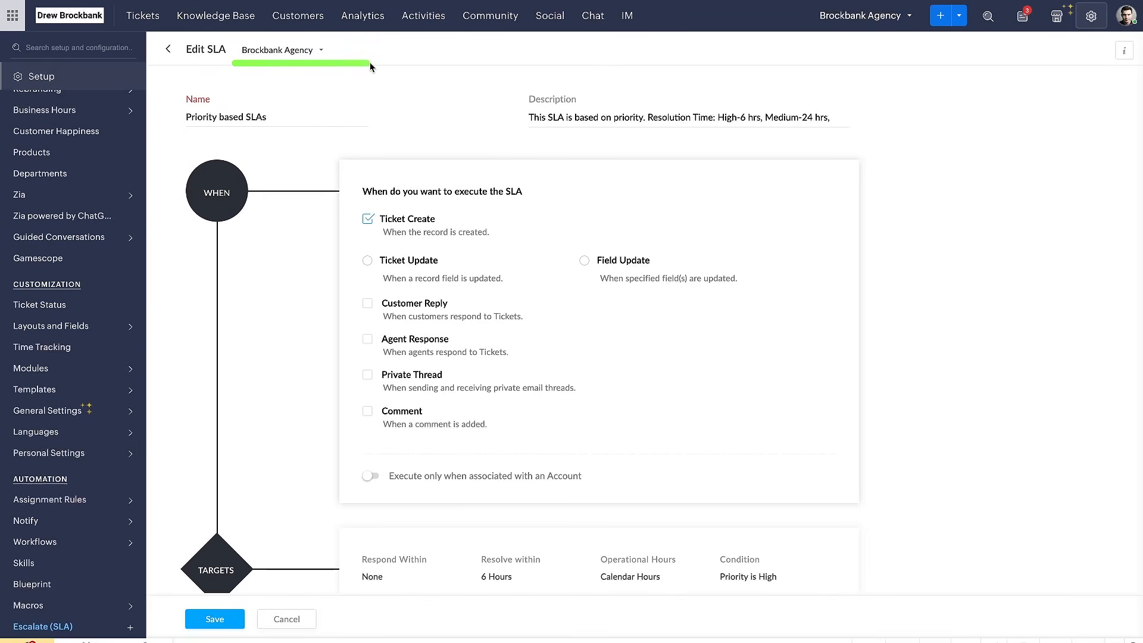
{"action": "left_click_drag", "start_coordinate": [246, 66], "coordinate": [311, 63]}
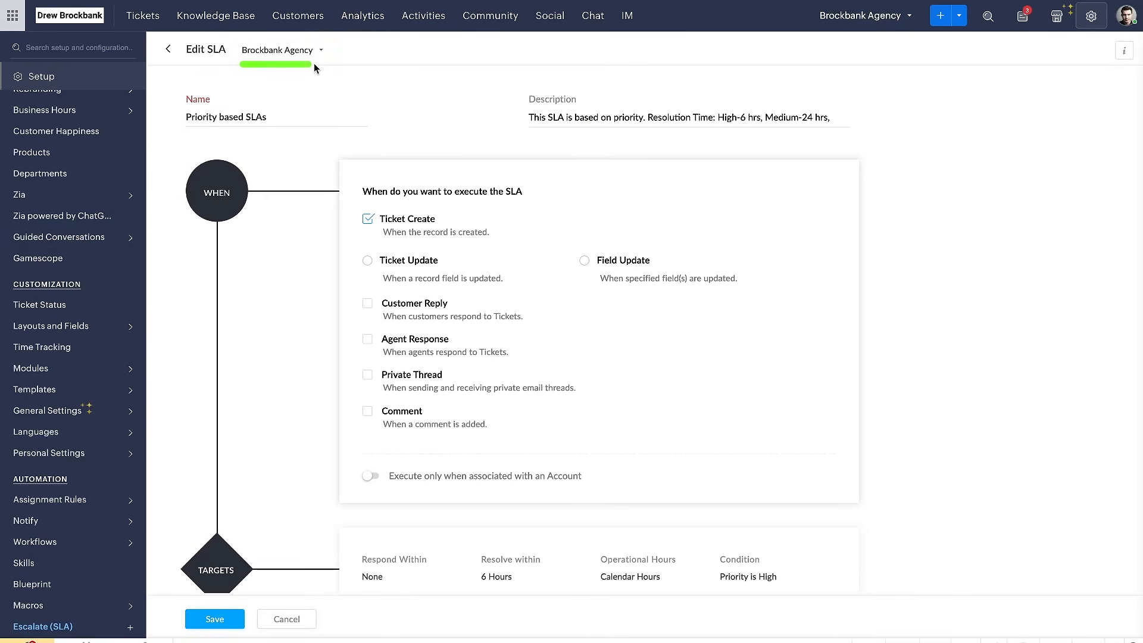
{"action": "scroll", "coordinate": [339, 159], "scroll_direction": "down", "scroll_amount": 2}
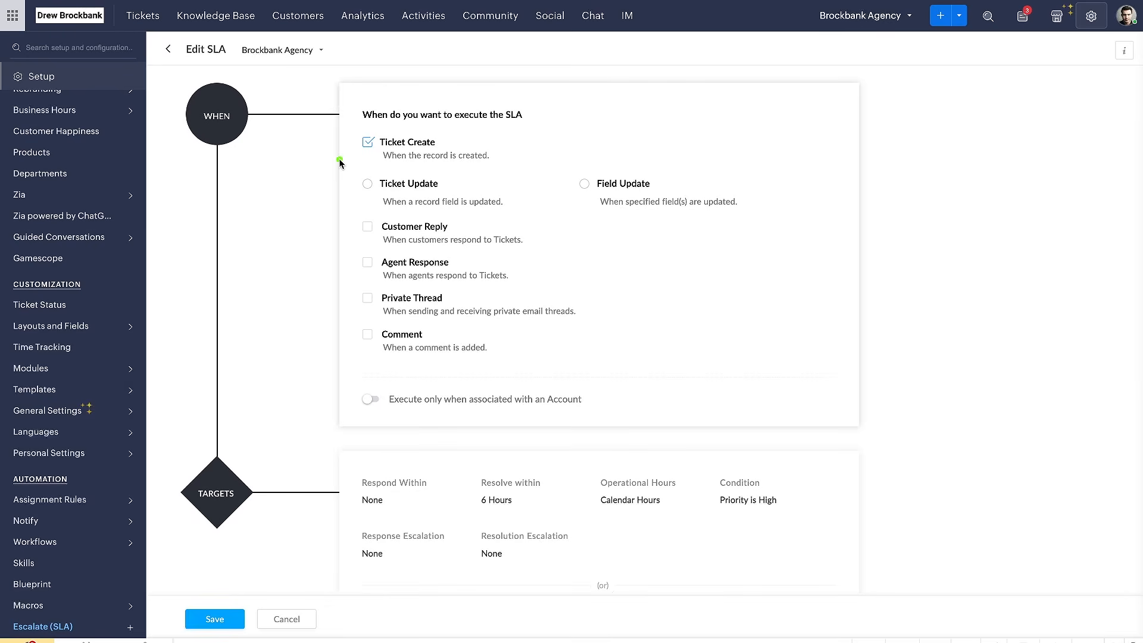
{"action": "left_click_drag", "start_coordinate": [359, 129], "coordinate": [515, 128]}
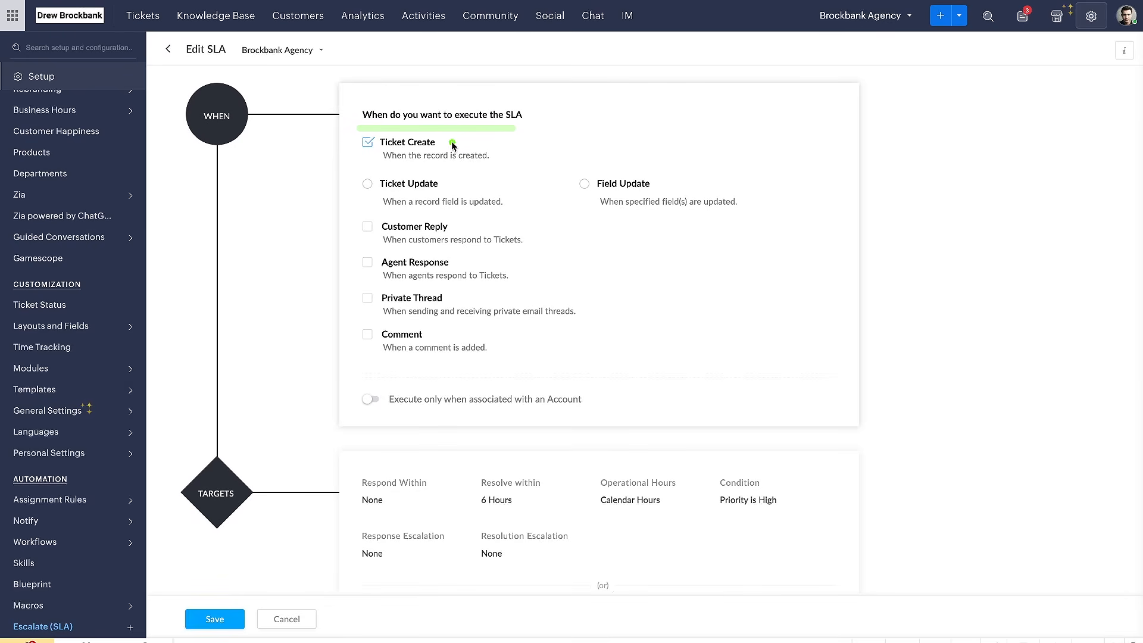
{"action": "left_click_drag", "start_coordinate": [374, 163], "coordinate": [434, 164]}
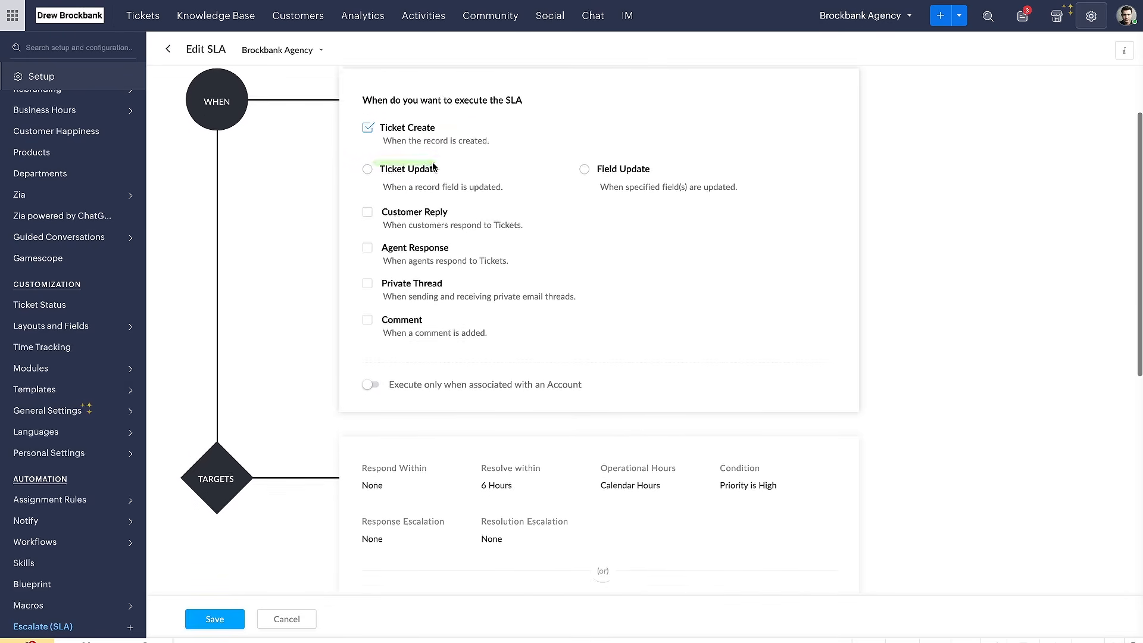
Examine the SLA's priority-based targets and open the High priority target's settings
{"action": "scroll", "coordinate": [434, 167], "scroll_direction": "down", "scroll_amount": 4}
{"action": "scroll", "coordinate": [433, 166], "scroll_direction": "down", "scroll_amount": 2}
{"action": "left_click_drag", "start_coordinate": [356, 170], "coordinate": [563, 181]}
{"action": "scroll", "coordinate": [786, 149], "scroll_direction": "up", "scroll_amount": 1}
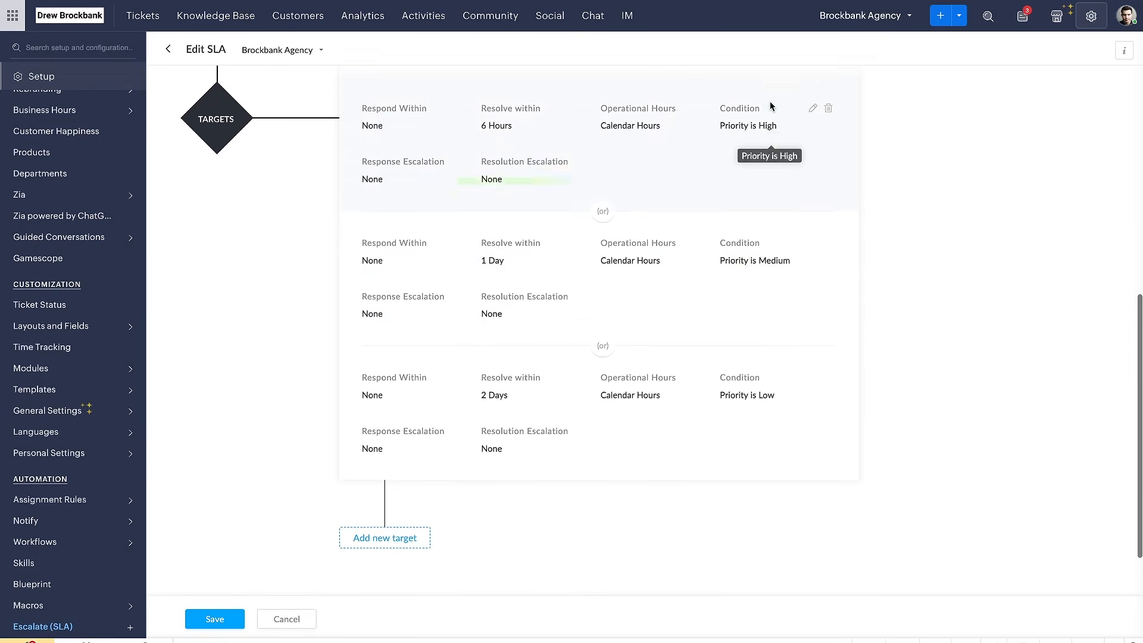
{"action": "left_click", "coordinate": [708, 183]}
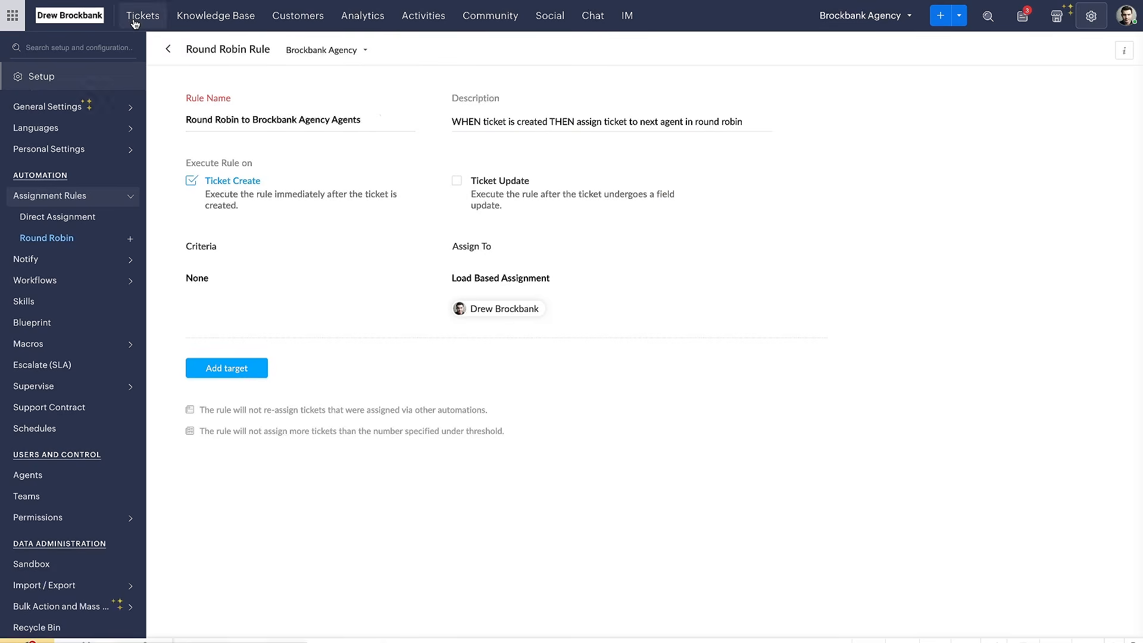
Go to the ticket list and open the "Issue with Email Setup" ticket
{"action": "left_click", "coordinate": [135, 23]}
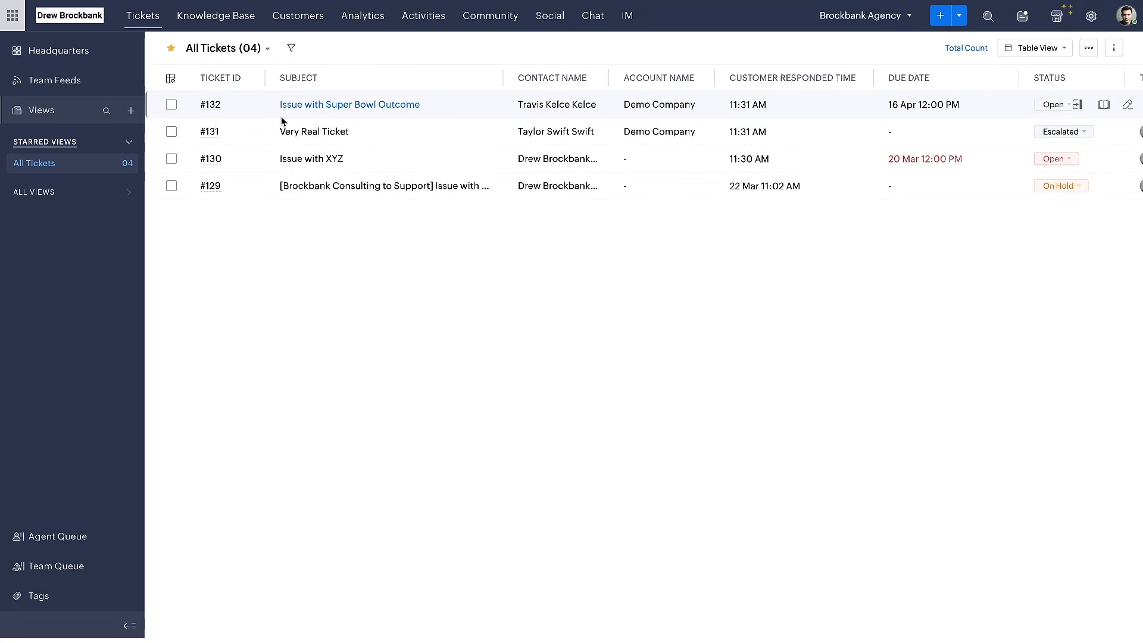
{"action": "left_click", "coordinate": [314, 186]}
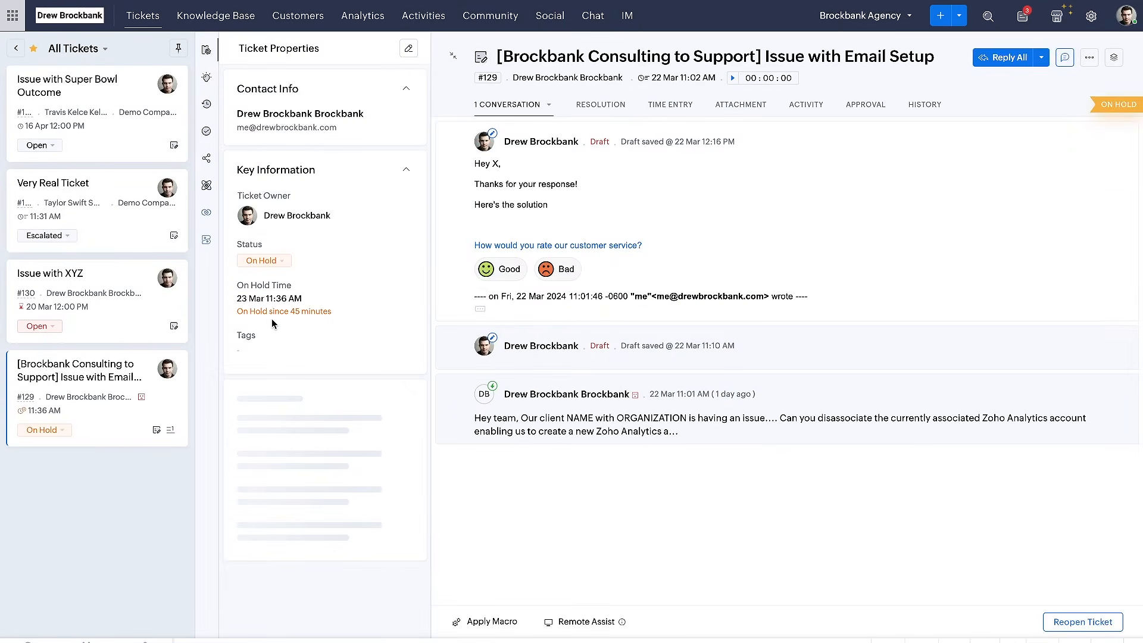
Set the "Issue with Email Setup" ticket's priority to High and save the change
{"action": "scroll", "coordinate": [276, 347], "scroll_direction": "down", "scroll_amount": 2}
{"action": "scroll", "coordinate": [276, 346], "scroll_direction": "down", "scroll_amount": 1}
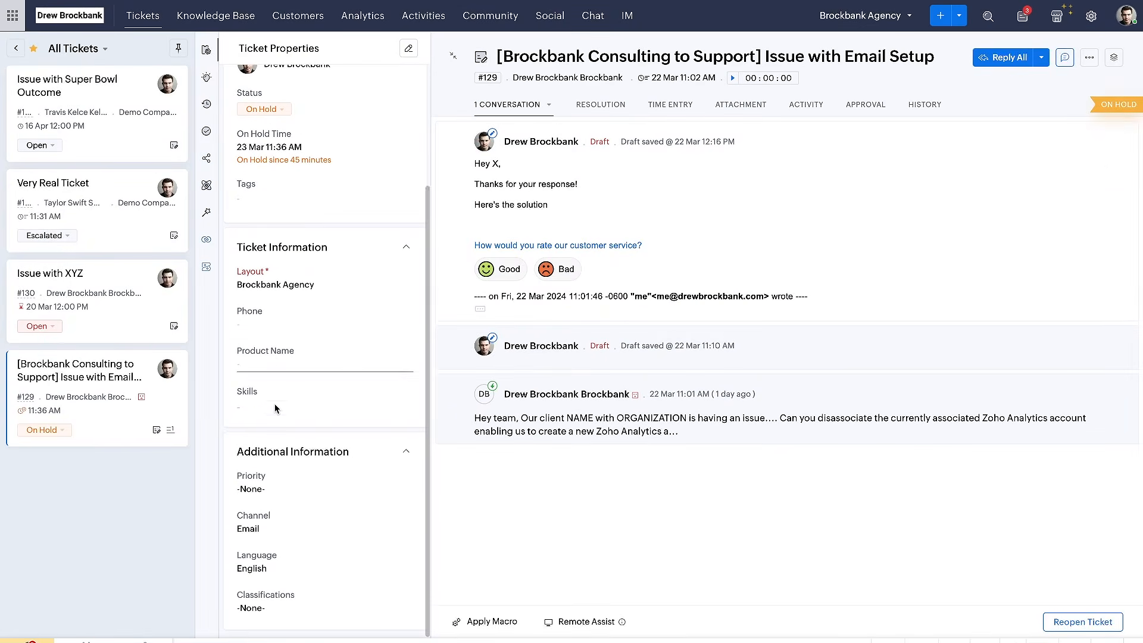
{"action": "left_click", "coordinate": [259, 489]}
{"action": "left_click", "coordinate": [260, 534]}
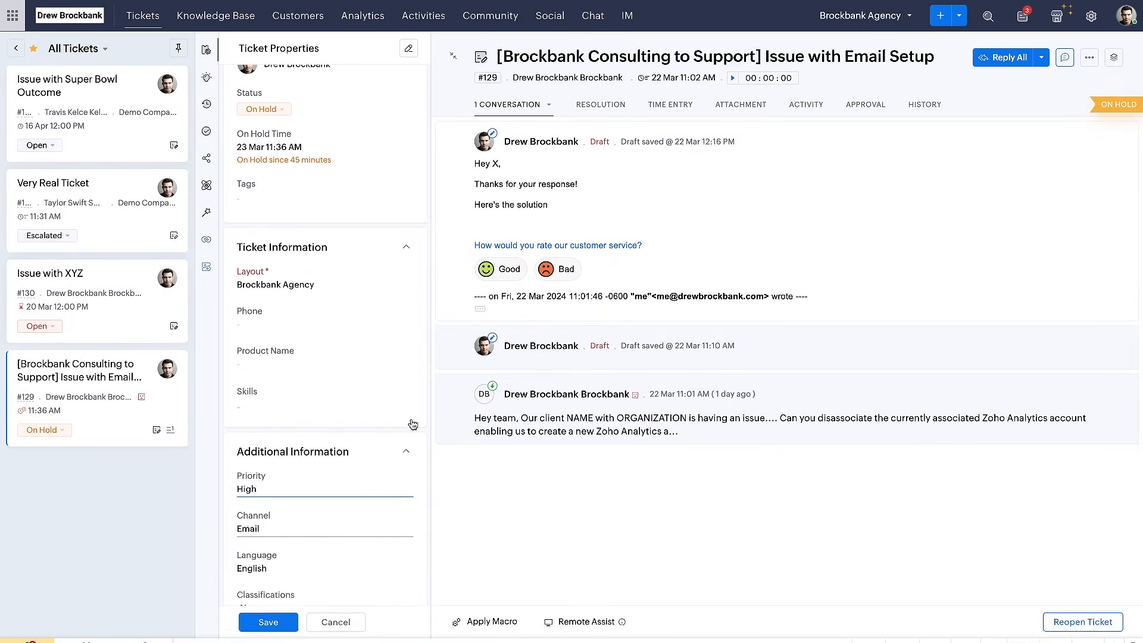
{"action": "left_click", "coordinate": [268, 622]}
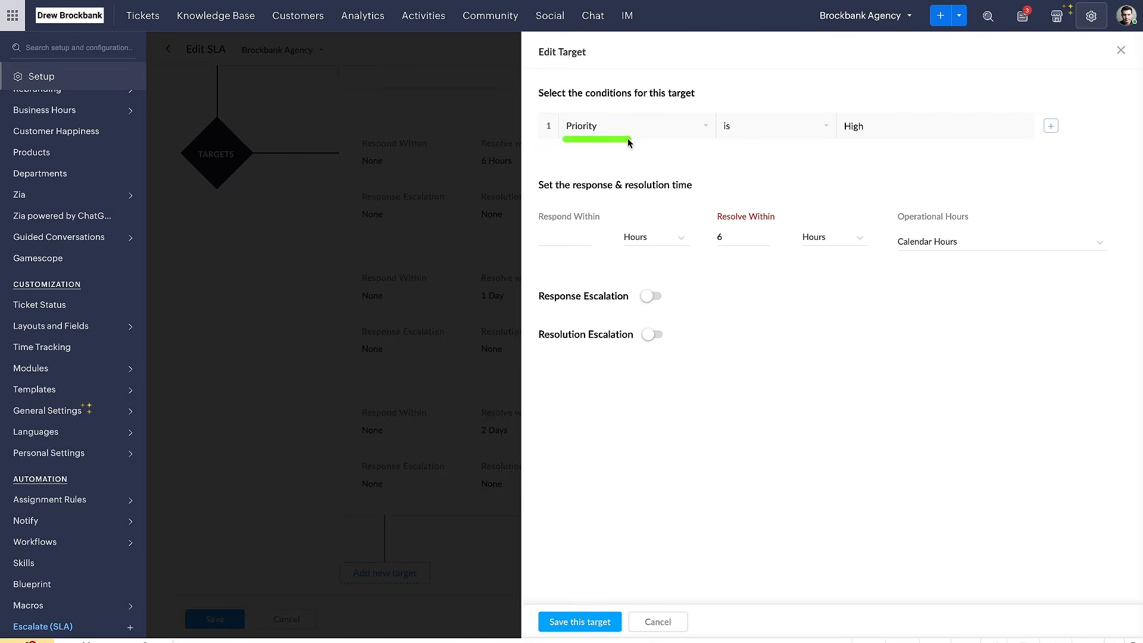
Set the SLA's High priority target to respond within 4 hours and apply it only for the first response
{"action": "left_click_drag", "start_coordinate": [836, 134], "coordinate": [895, 133]}
{"action": "left_click_drag", "start_coordinate": [692, 95], "coordinate": [552, 165]}
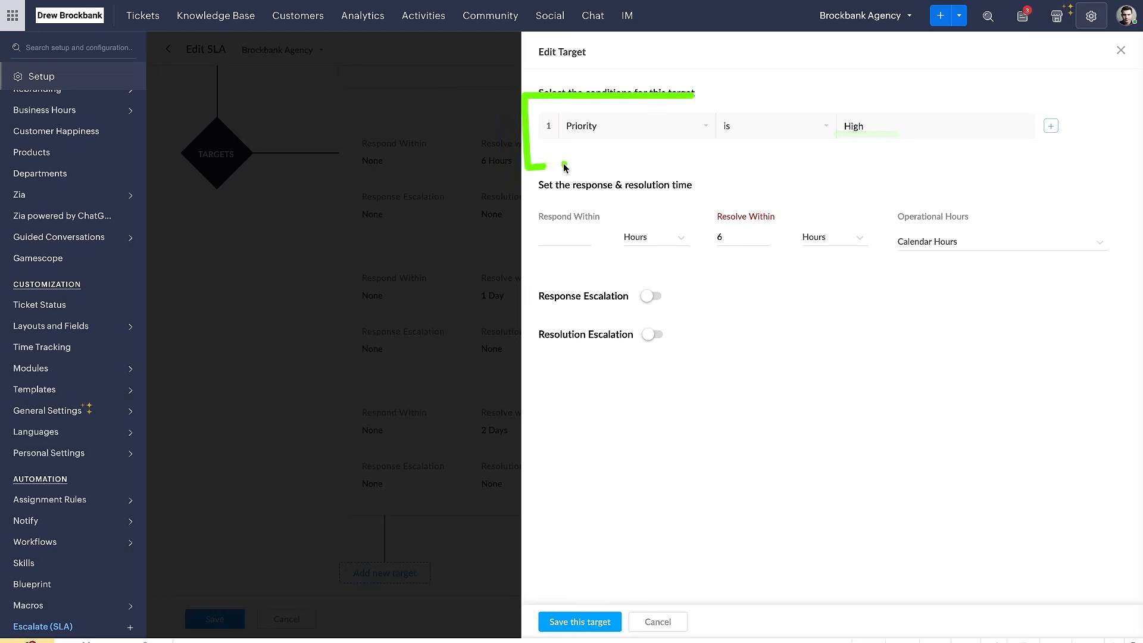
{"action": "mouse_move", "coordinate": [708, 93]}
{"action": "left_mouse_down"}
{"action": "mouse_move", "coordinate": [539, 156]}
{"action": "mouse_move", "coordinate": [723, 177]}
{"action": "left_mouse_up"}
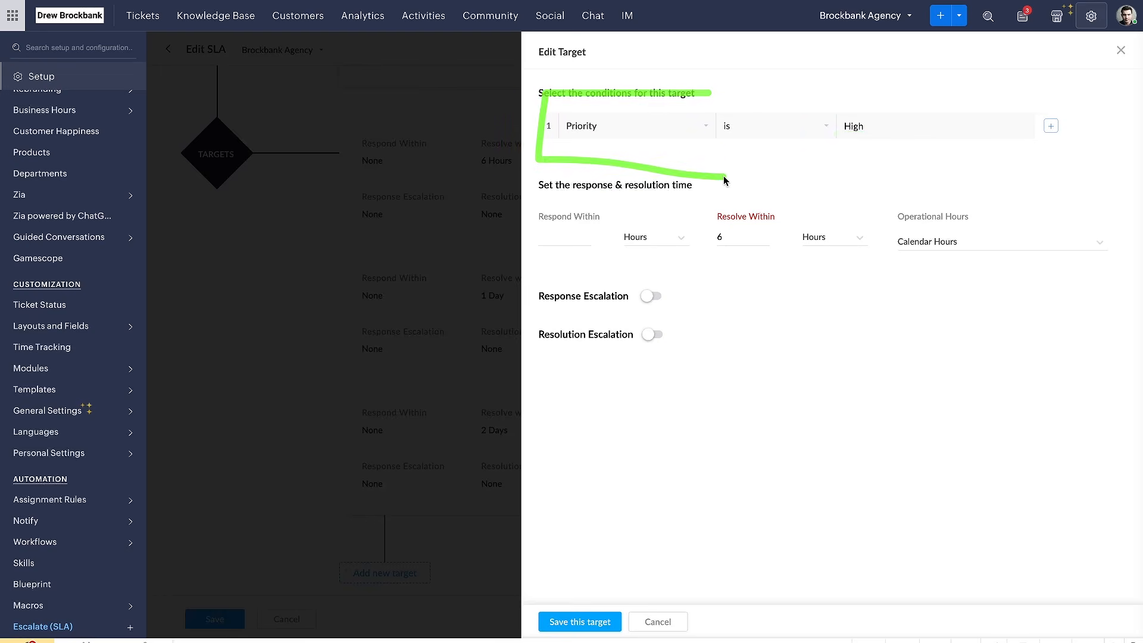
{"action": "left_click_drag", "start_coordinate": [539, 197], "coordinate": [703, 198]}
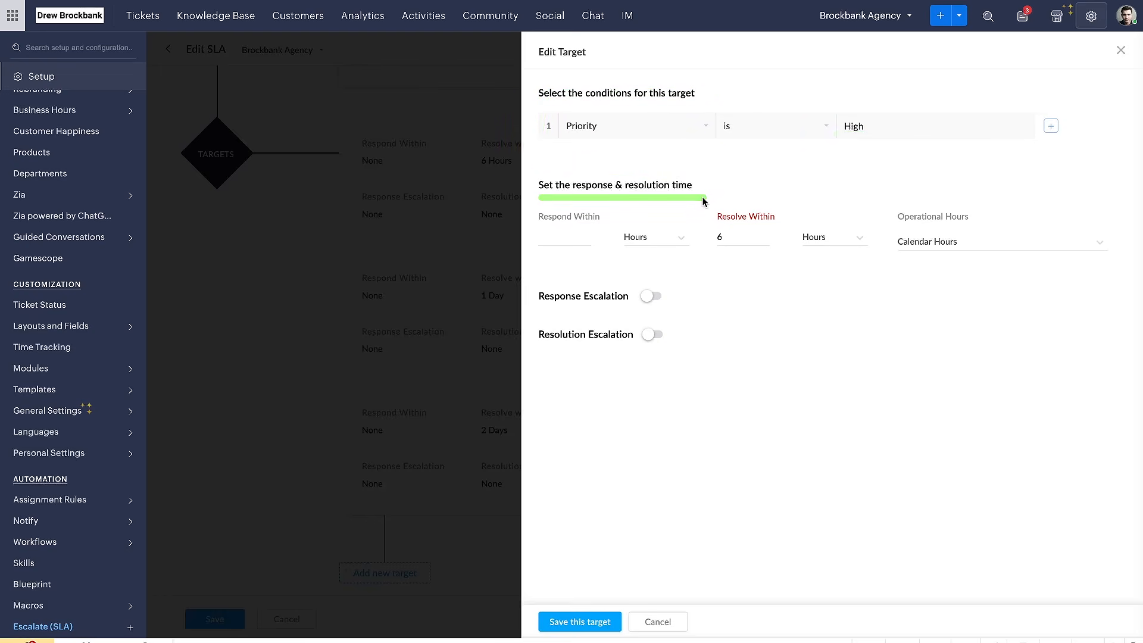
{"action": "left_click", "coordinate": [578, 237]}
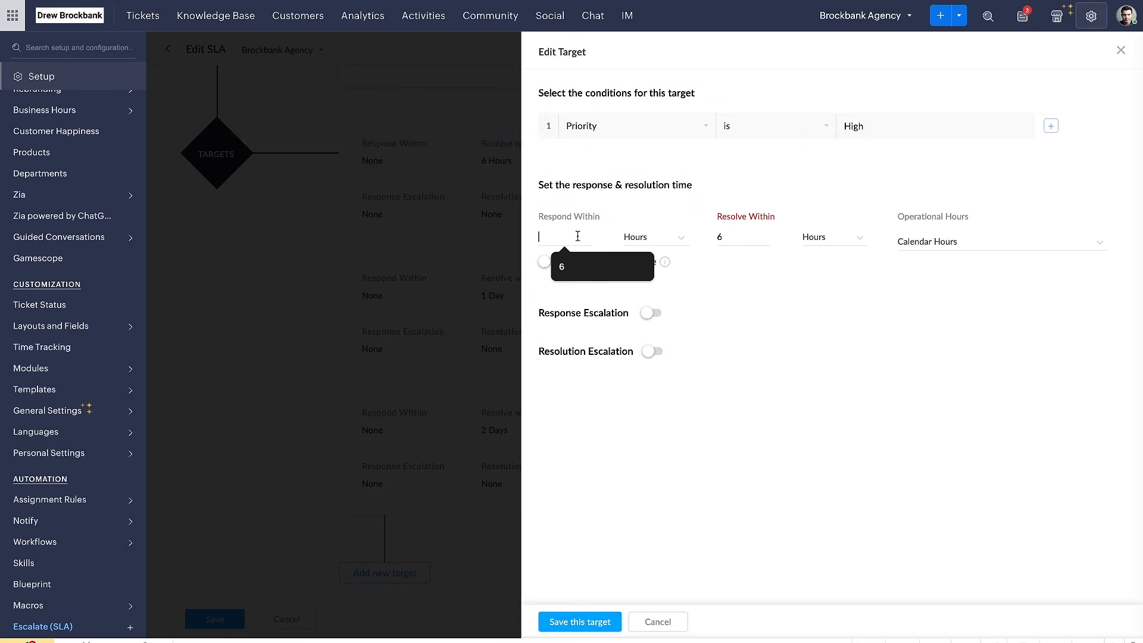
{"action": "type", "text": "6"}
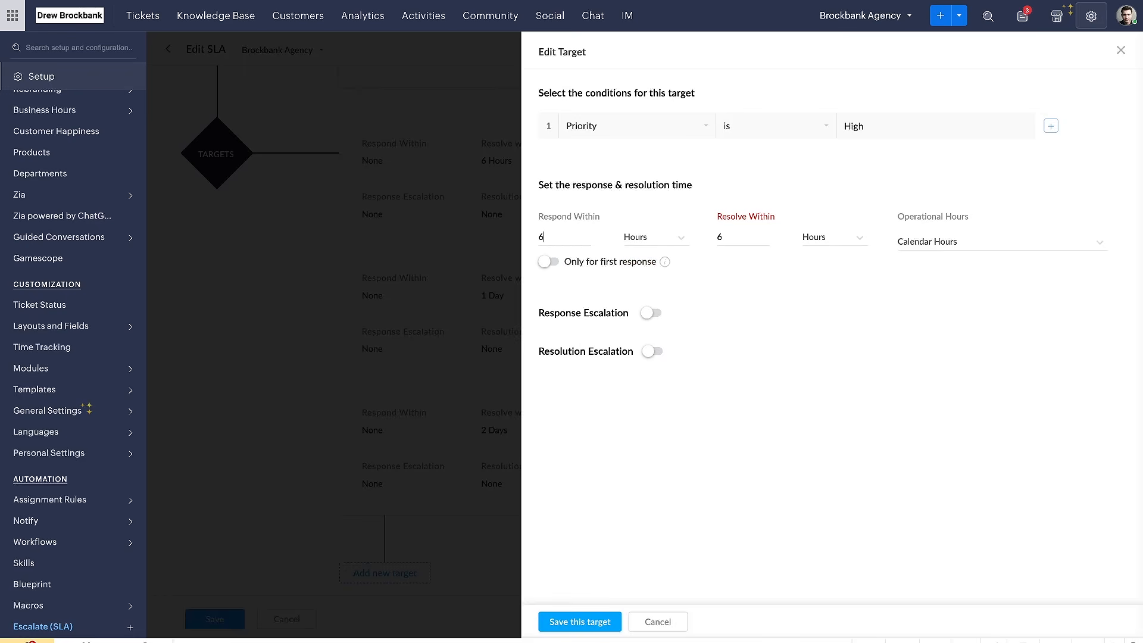
{"action": "left_click_drag", "start_coordinate": [550, 219], "coordinate": [608, 224]}
{"action": "left_click_drag", "start_coordinate": [559, 271], "coordinate": [660, 272]}
{"action": "left_click", "coordinate": [546, 261]}
{"action": "left_click_drag", "start_coordinate": [529, 270], "coordinate": [668, 273]}
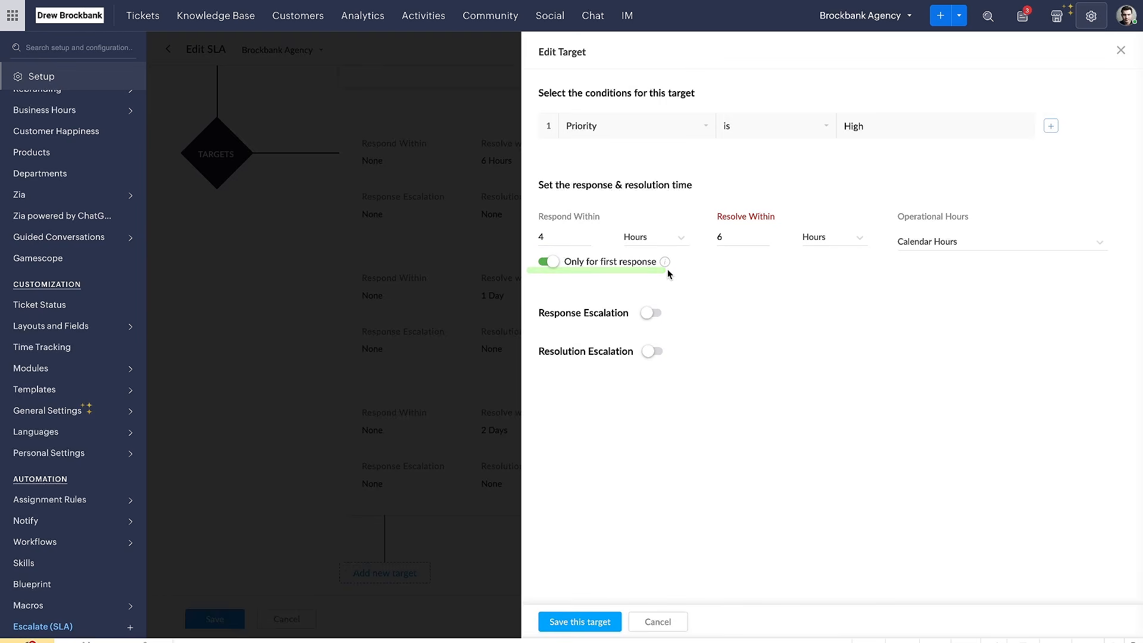
{"action": "left_click_drag", "start_coordinate": [530, 289], "coordinate": [659, 278]}
{"action": "left_click_drag", "start_coordinate": [541, 249], "coordinate": [655, 246]}
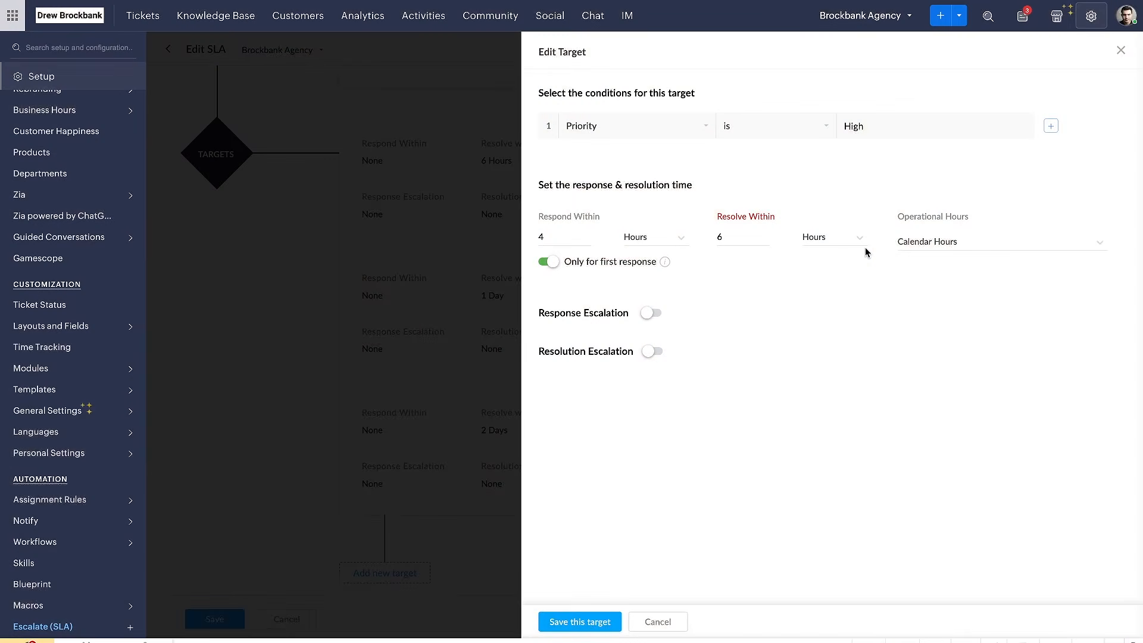
{"action": "left_click_drag", "start_coordinate": [718, 227], "coordinate": [795, 227]}
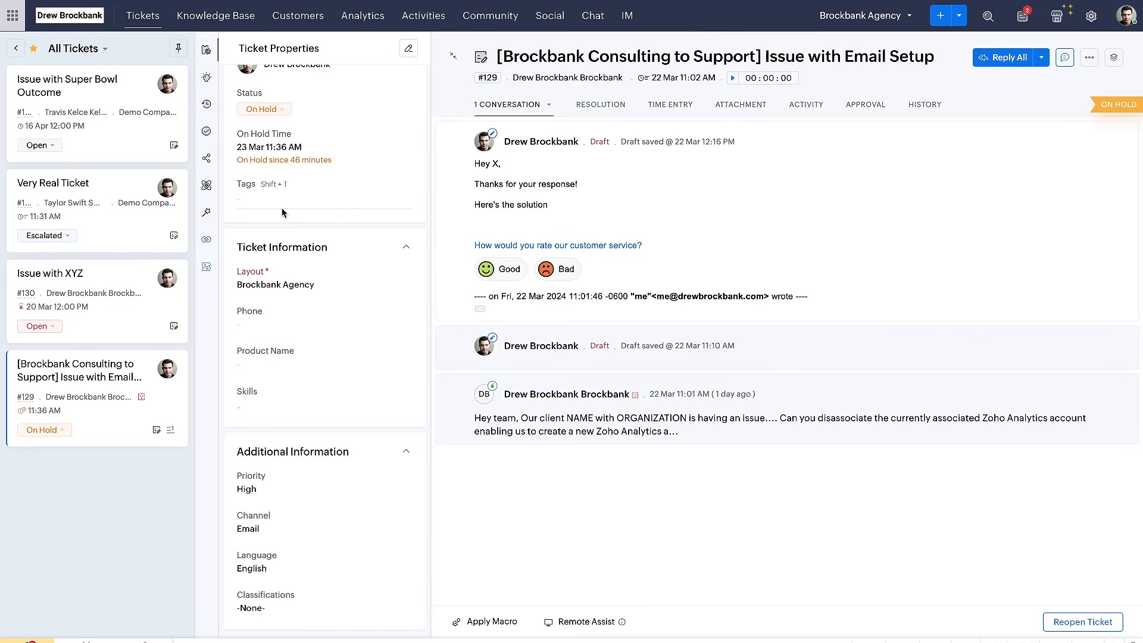
Examine the status options available on the "Issue with Email Setup" ticket, including On Hold and Closed
{"action": "scroll", "coordinate": [283, 213], "scroll_direction": "up", "scroll_amount": 3}
{"action": "left_click", "coordinate": [262, 260]}
{"action": "left_click_drag", "start_coordinate": [261, 392], "coordinate": [304, 392]}
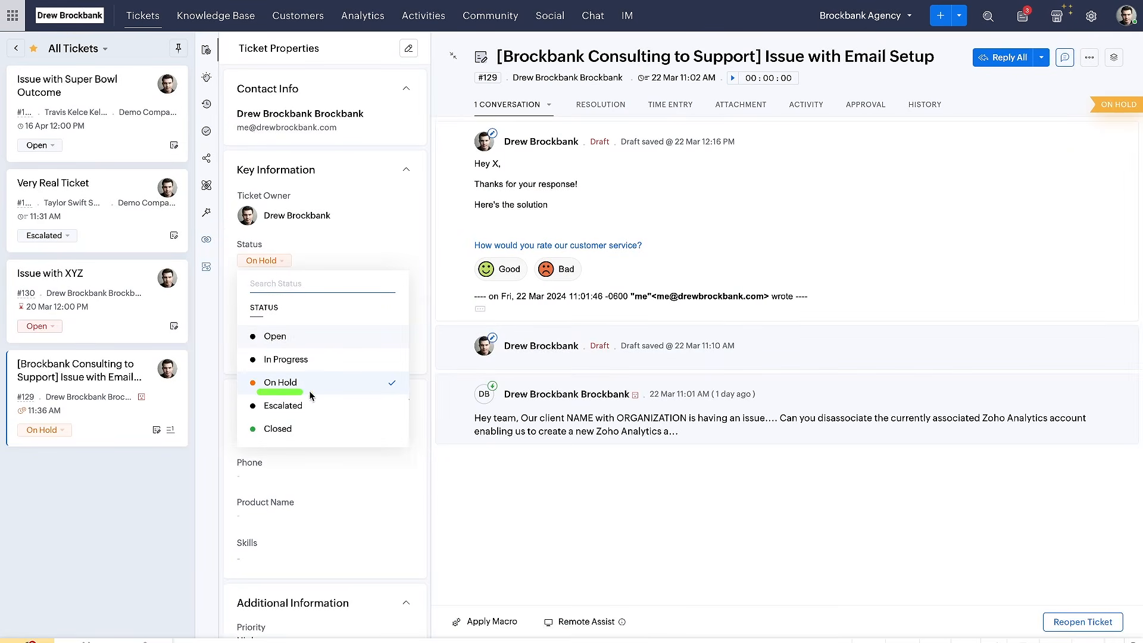
{"action": "left_click_drag", "start_coordinate": [256, 439], "coordinate": [306, 438]}
{"action": "left_click", "coordinate": [470, 511]}
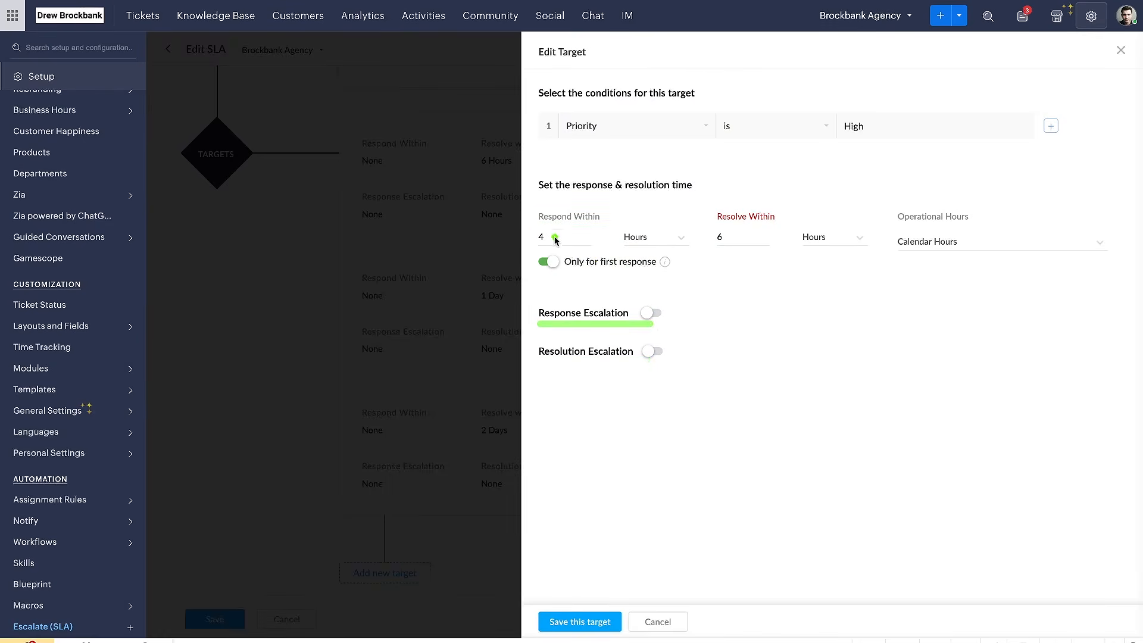
Enable Response Escalation for the High priority target, with level 1 escalating On Time
{"action": "left_click", "coordinate": [652, 313]}
{"action": "scroll", "coordinate": [651, 320], "scroll_direction": "down", "scroll_amount": 2}
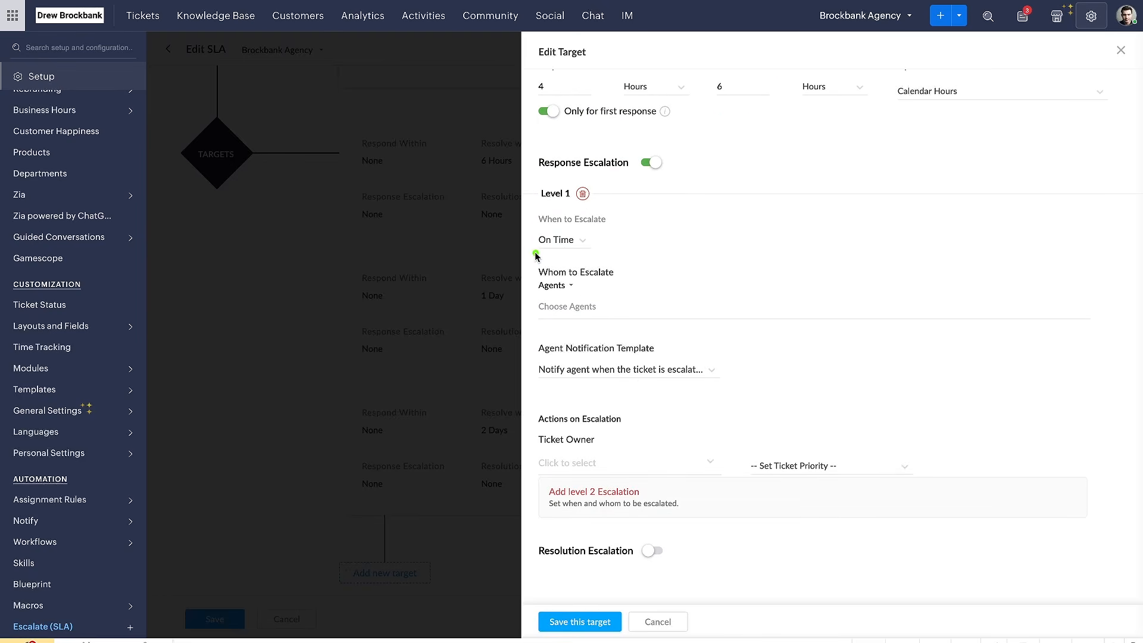
{"action": "left_click", "coordinate": [582, 247]}
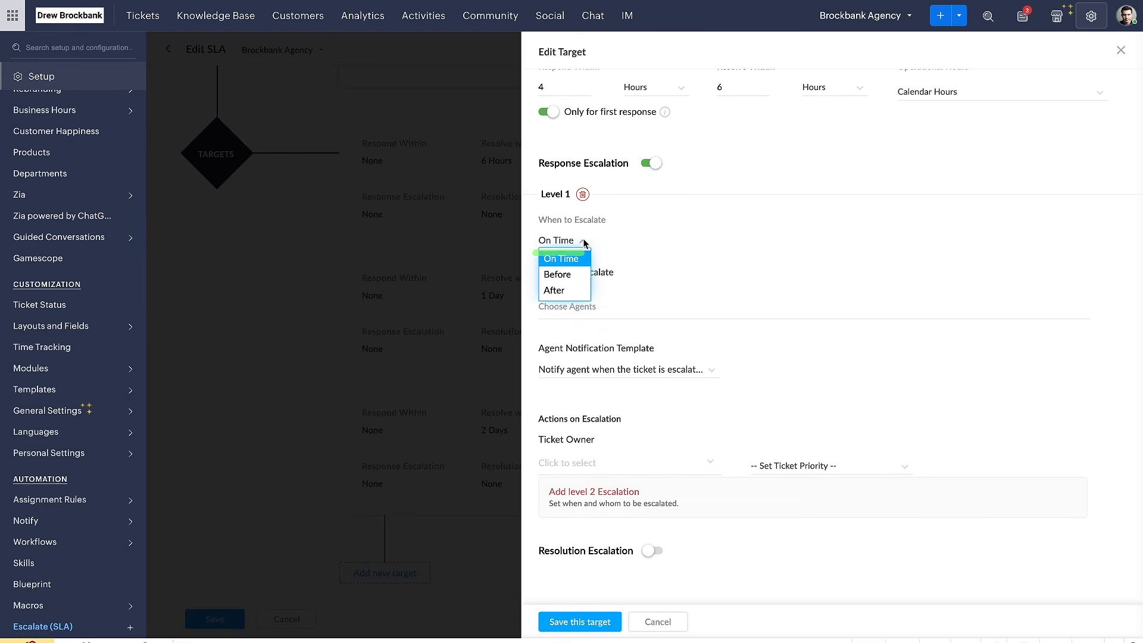
{"action": "left_click", "coordinate": [579, 293]}
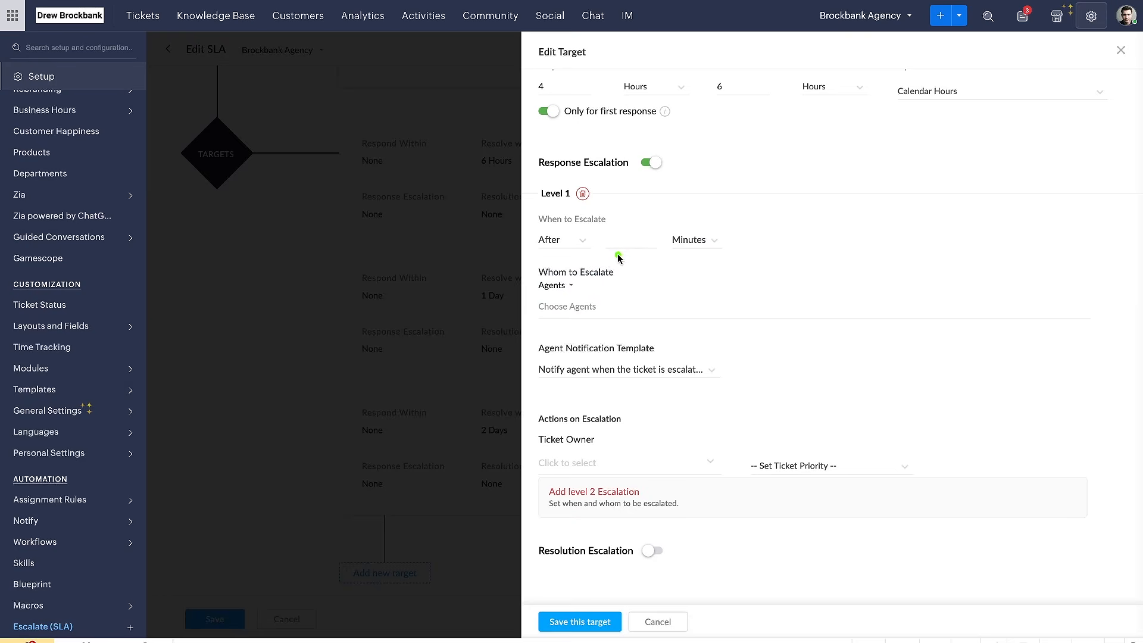
{"action": "left_click", "coordinate": [571, 240]}
{"action": "left_click", "coordinate": [578, 261]}
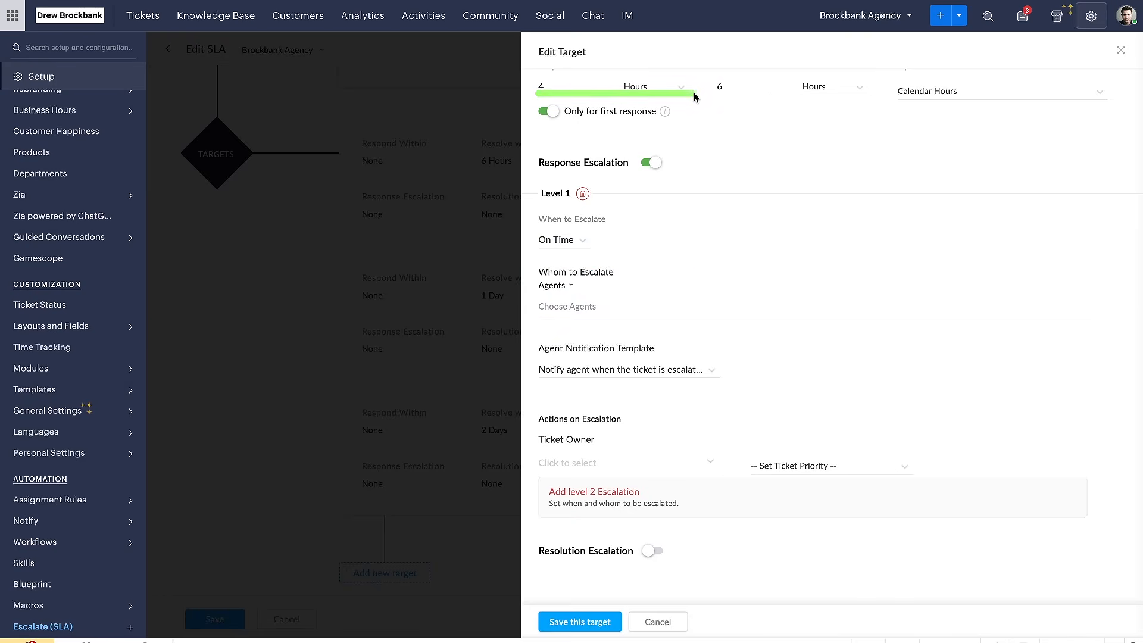
{"action": "scroll", "coordinate": [640, 218], "scroll_direction": "up", "scroll_amount": 3}
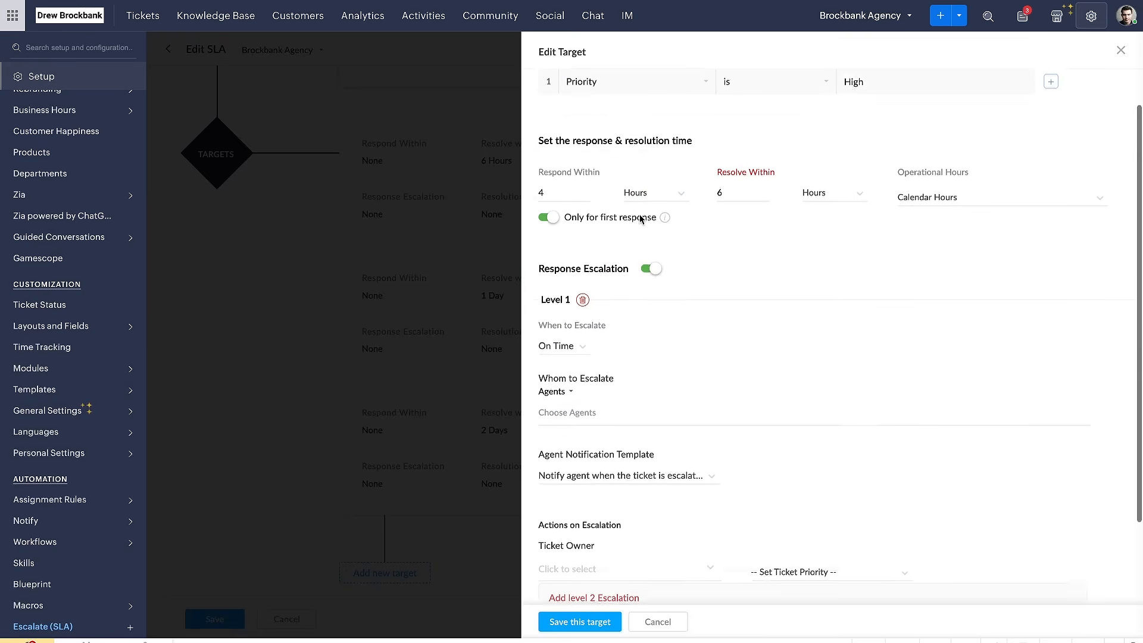
{"action": "scroll", "coordinate": [640, 218], "scroll_direction": "down", "scroll_amount": 3}
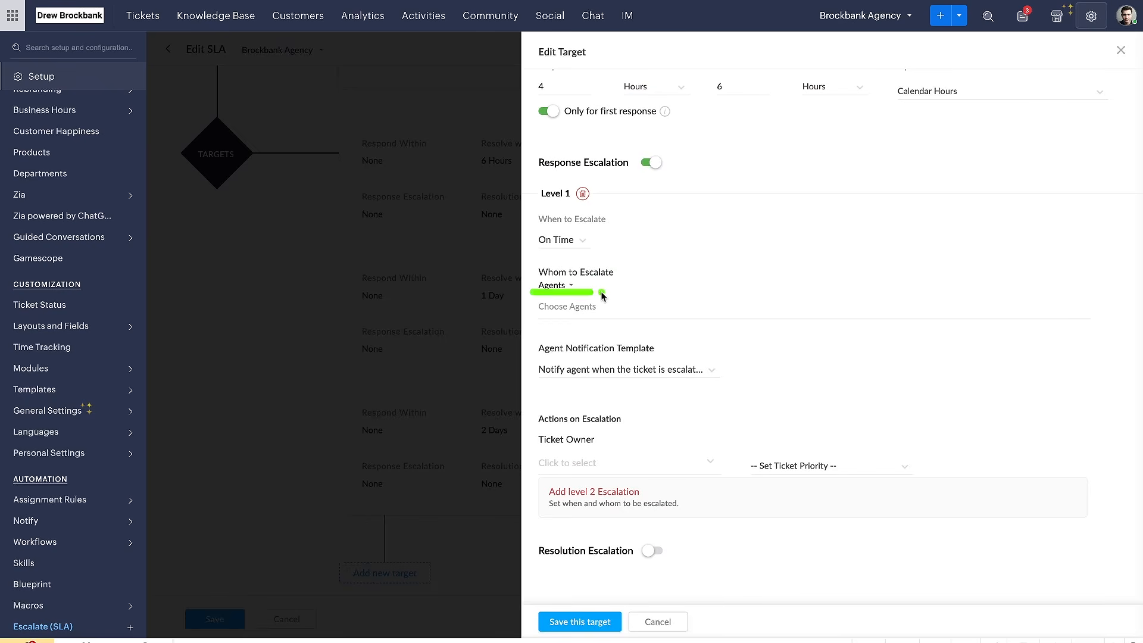
{"action": "left_click", "coordinate": [561, 287]}
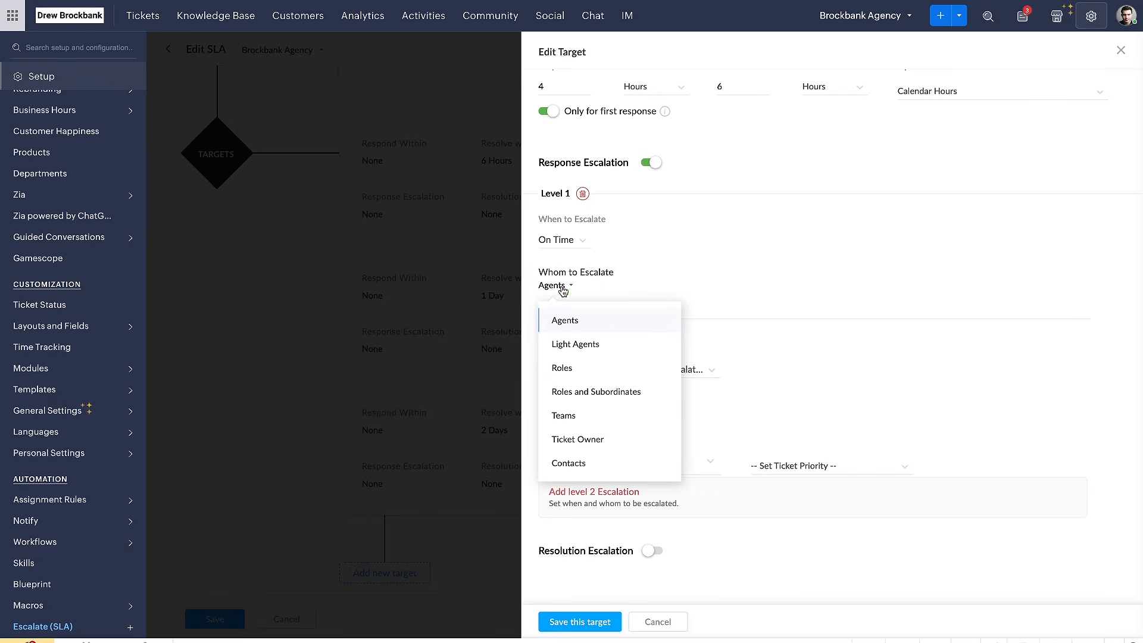
{"action": "left_click", "coordinate": [596, 325]}
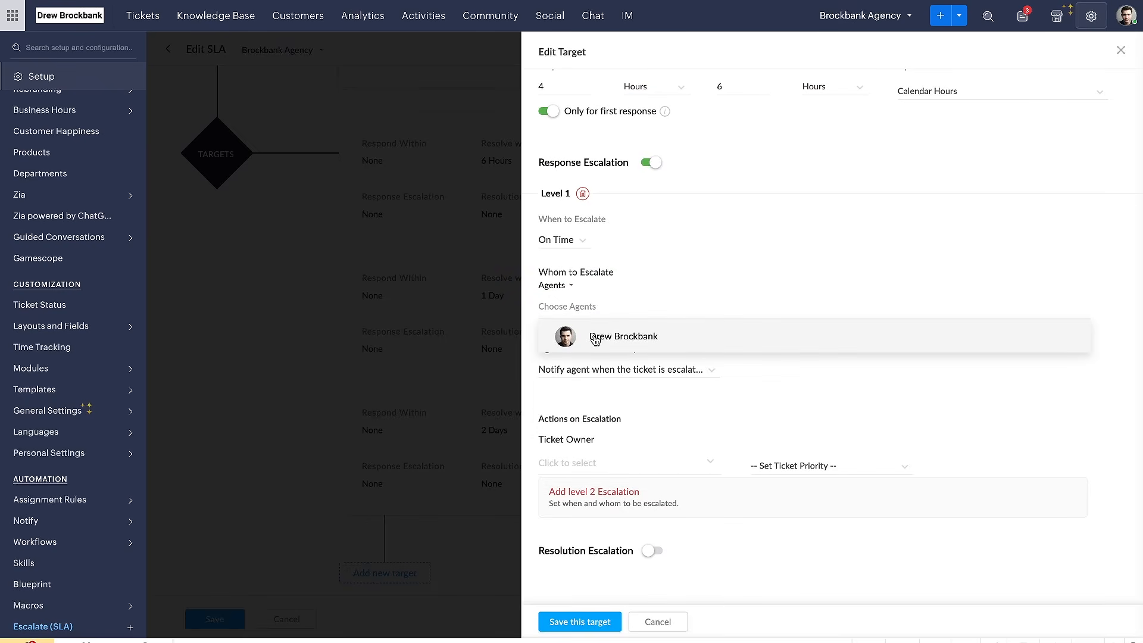
{"action": "left_click", "coordinate": [595, 338]}
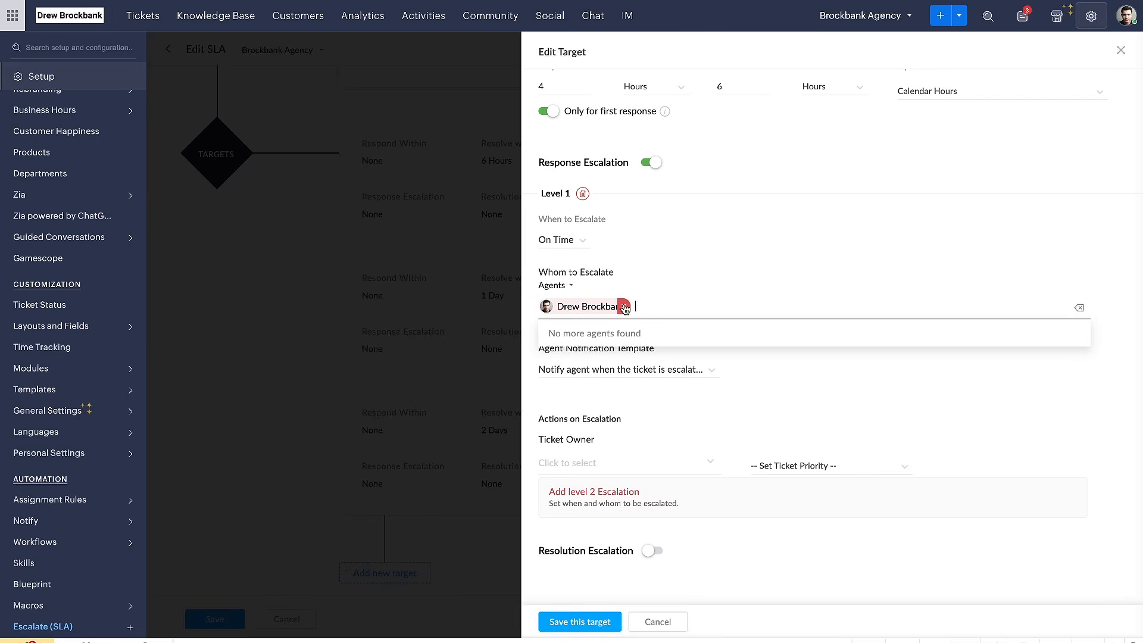
{"action": "left_click", "coordinate": [624, 307]}
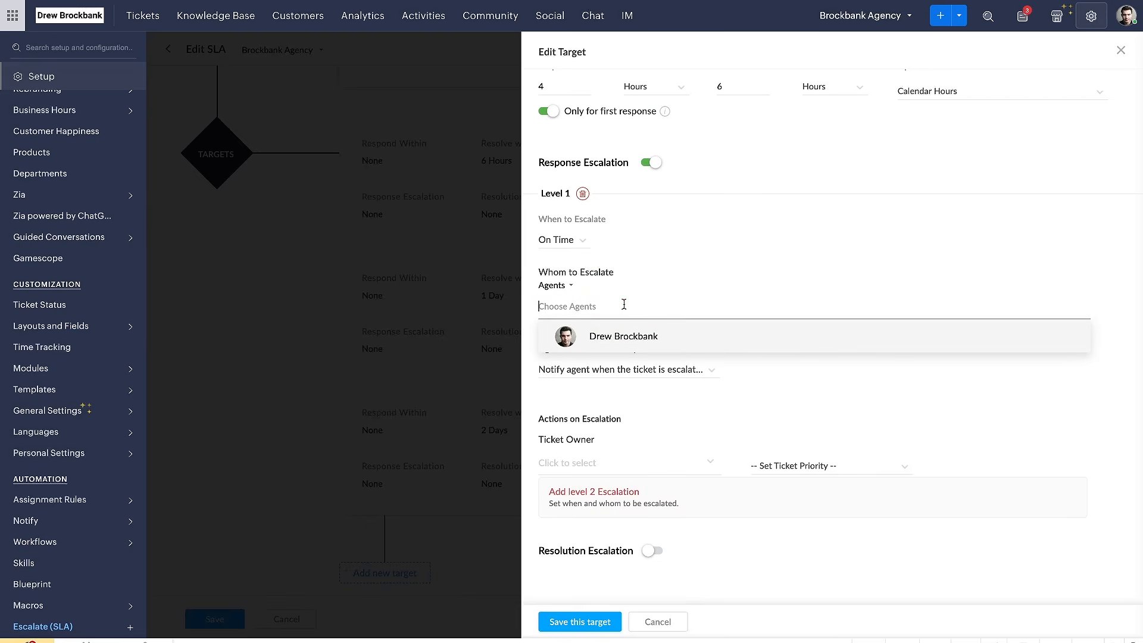
{"action": "left_click", "coordinate": [736, 370]}
Examine the agent notification templates available for the level 1 response escalation
{"action": "left_click", "coordinate": [622, 371]}
{"action": "scroll", "coordinate": [617, 394], "scroll_direction": "down", "scroll_amount": 10}
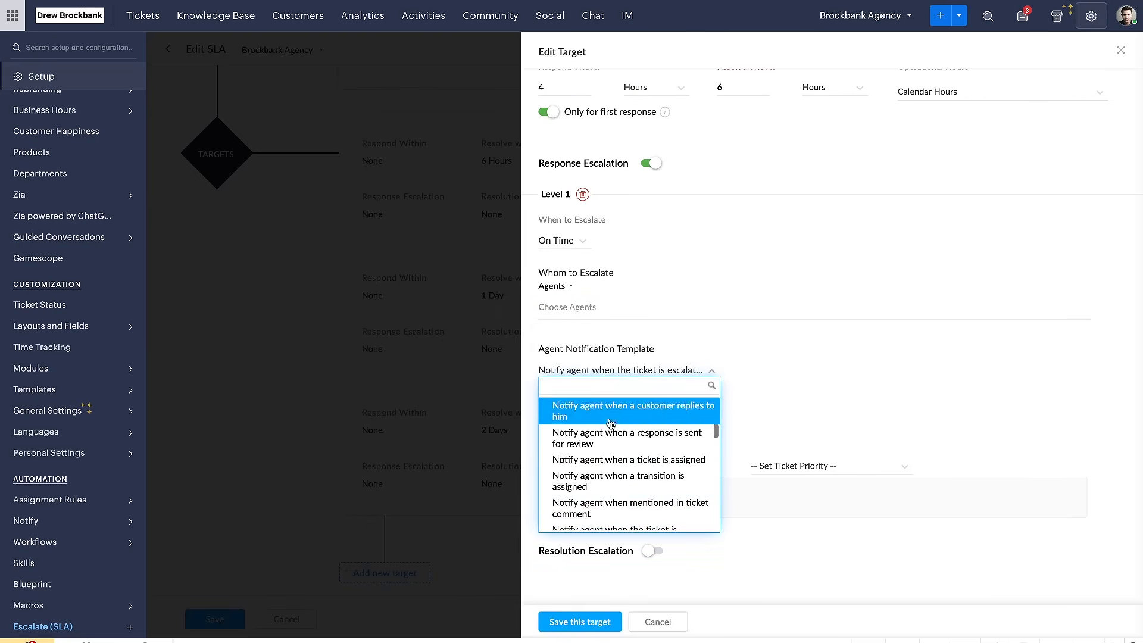
{"action": "scroll", "coordinate": [601, 485], "scroll_direction": "down", "scroll_amount": 3}
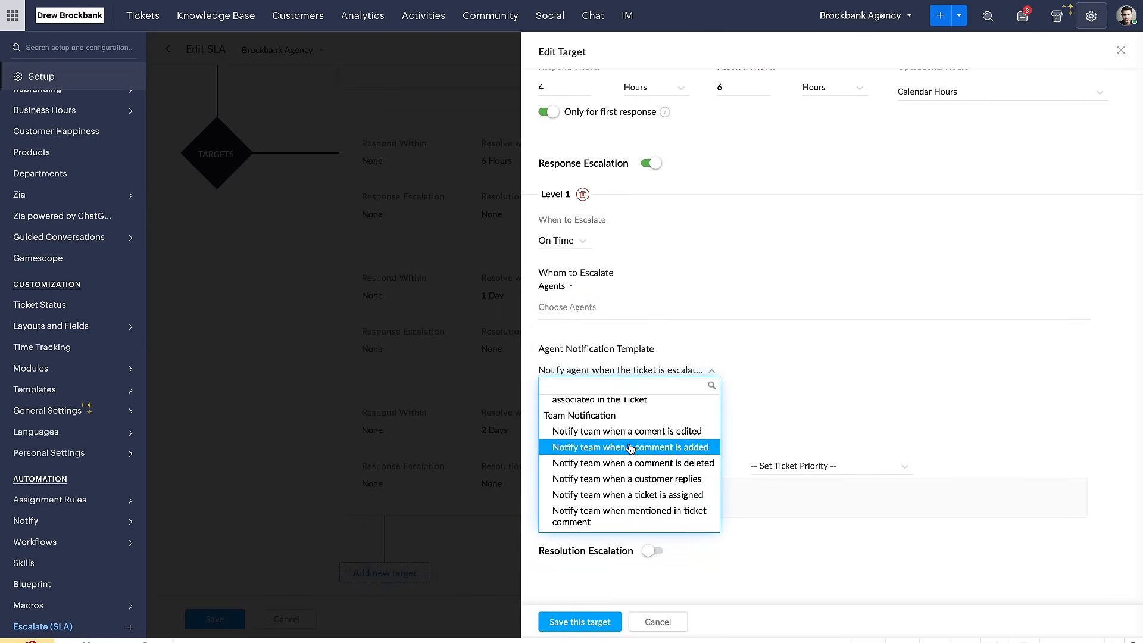
{"action": "scroll", "coordinate": [633, 450], "scroll_direction": "up", "scroll_amount": 2}
{"action": "left_click", "coordinate": [759, 407]}
{"action": "left_click_drag", "start_coordinate": [560, 386], "coordinate": [721, 383]}
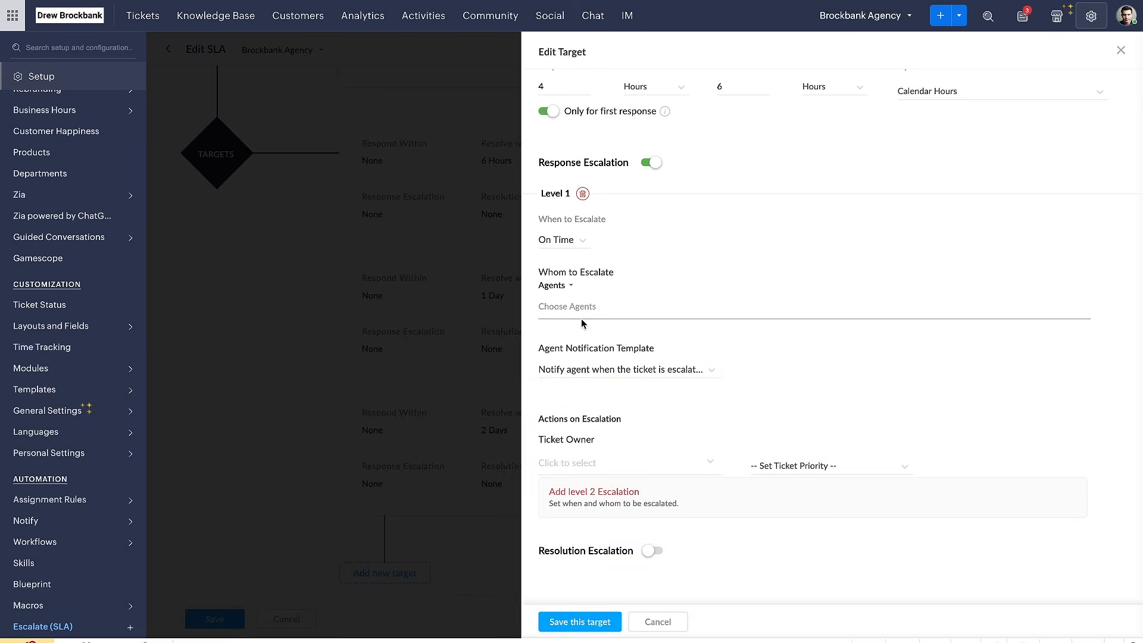
Choose the listed agent as the one to escalate to in the level 1 response escalation
{"action": "scroll", "coordinate": [752, 359], "scroll_direction": "up", "scroll_amount": 3}
{"action": "scroll", "coordinate": [753, 359], "scroll_direction": "down", "scroll_amount": 3}
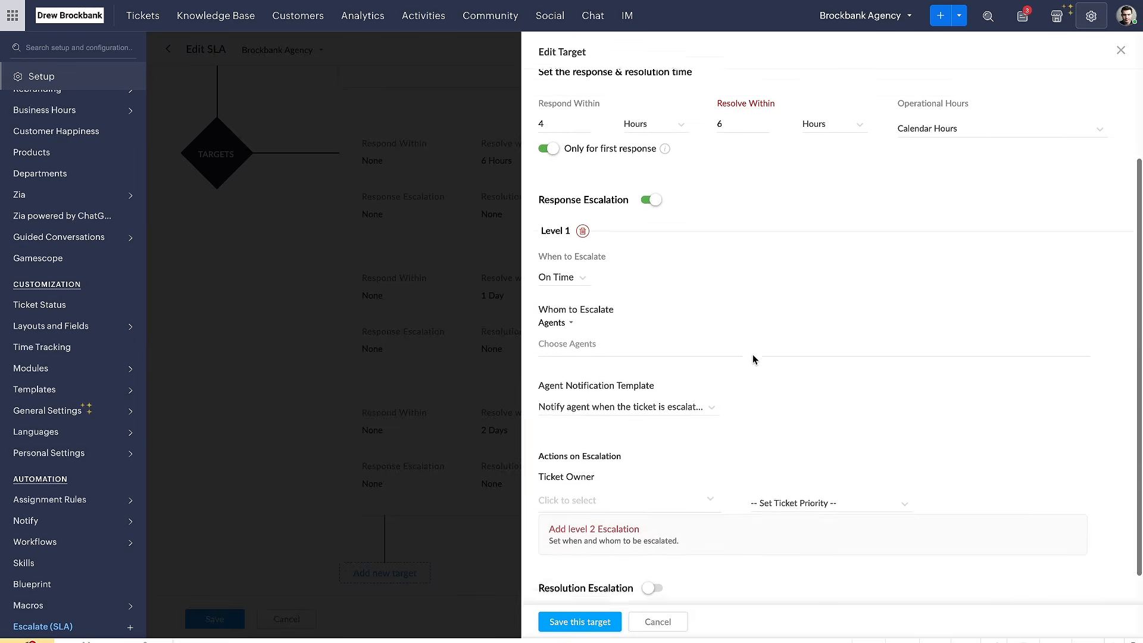
{"action": "left_click", "coordinate": [596, 304]}
{"action": "left_click", "coordinate": [596, 332]}
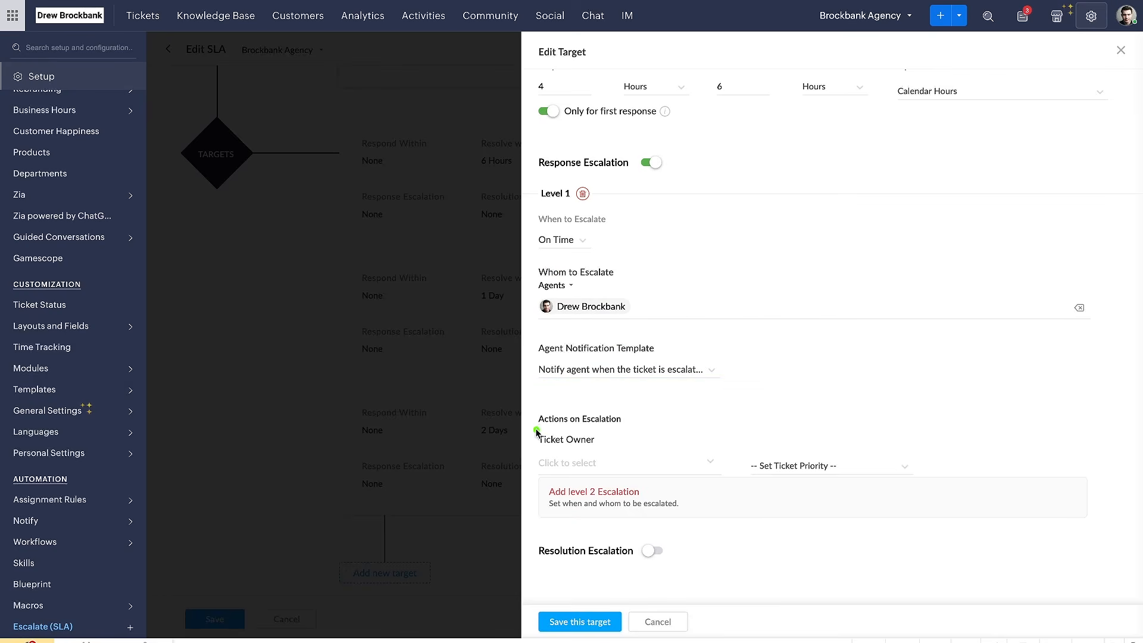
Set the response escalation's actions to change the ticket priority to High and assign the listed agent as ticket owner
{"action": "scroll", "coordinate": [631, 424], "scroll_direction": "up", "scroll_amount": 1}
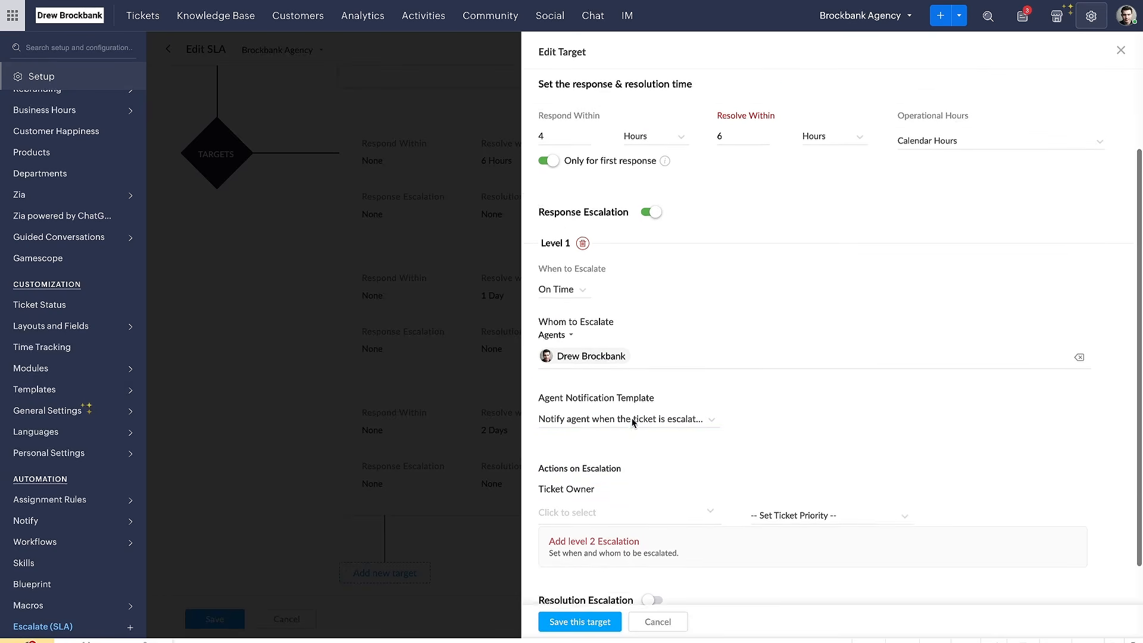
{"action": "scroll", "coordinate": [631, 420], "scroll_direction": "down", "scroll_amount": 1}
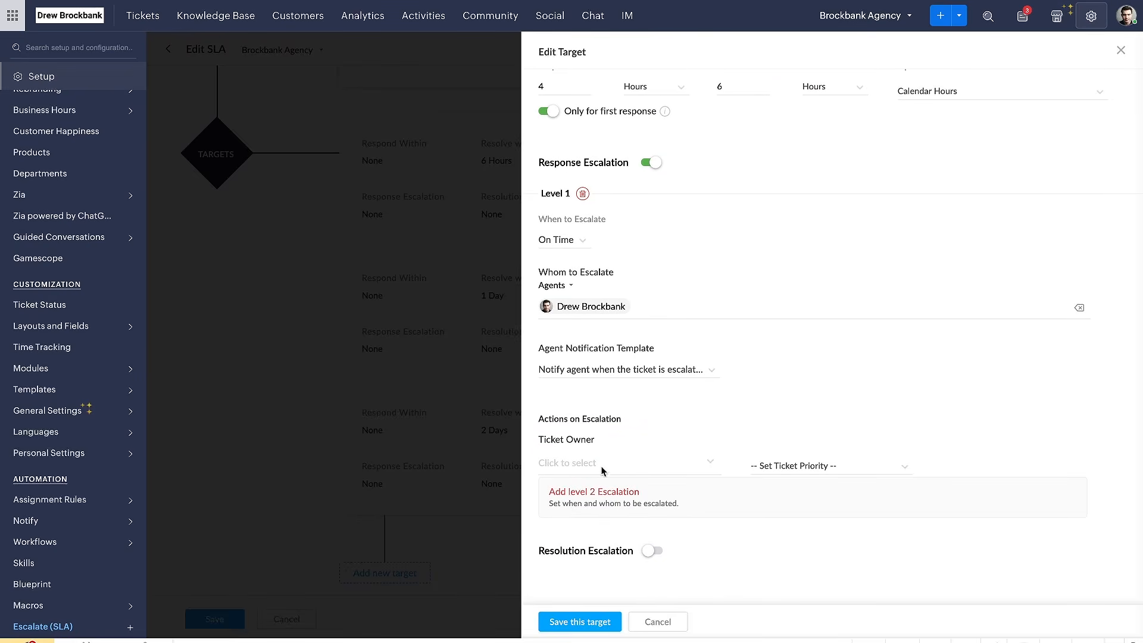
{"action": "left_click", "coordinate": [767, 469]}
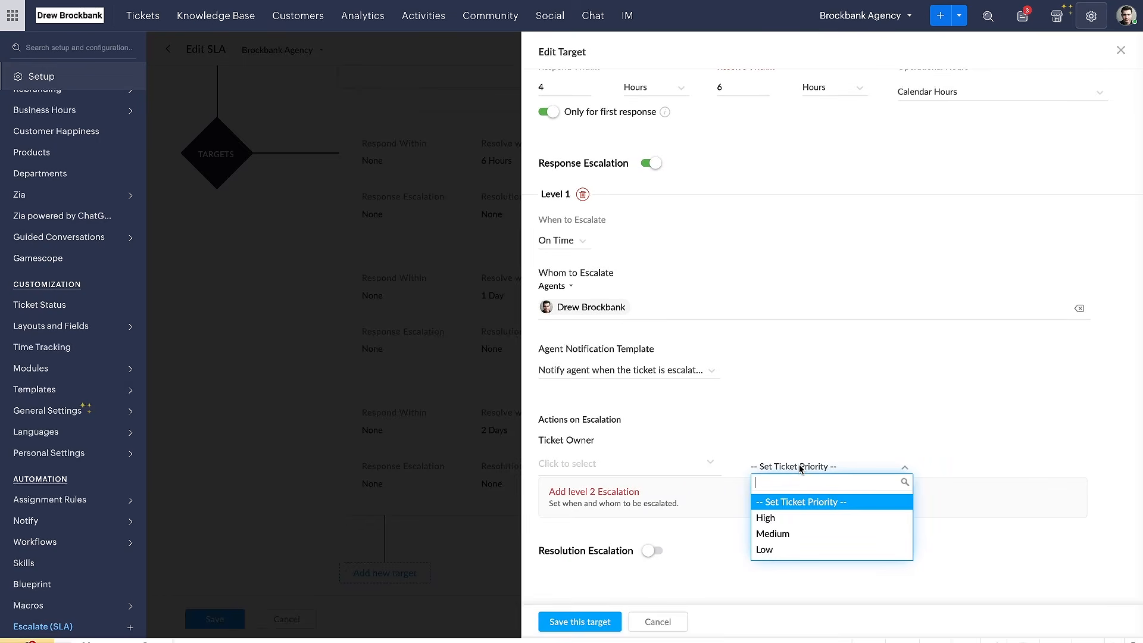
{"action": "left_click", "coordinate": [796, 519]}
{"action": "scroll", "coordinate": [759, 429], "scroll_direction": "up", "scroll_amount": 3}
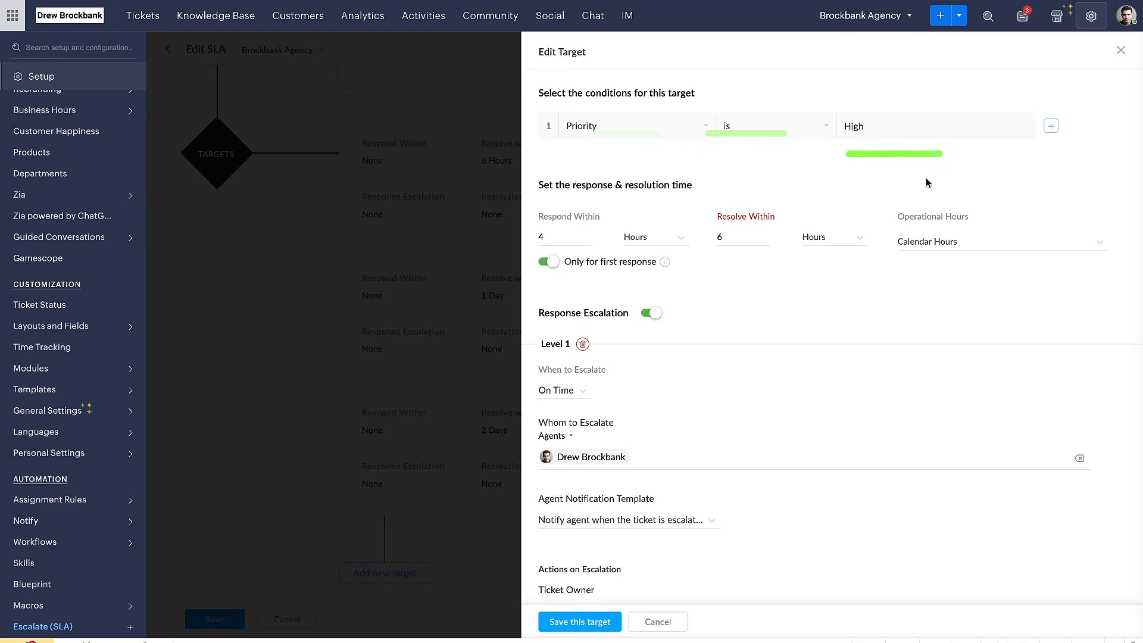
{"action": "scroll", "coordinate": [905, 215], "scroll_direction": "down", "scroll_amount": 3}
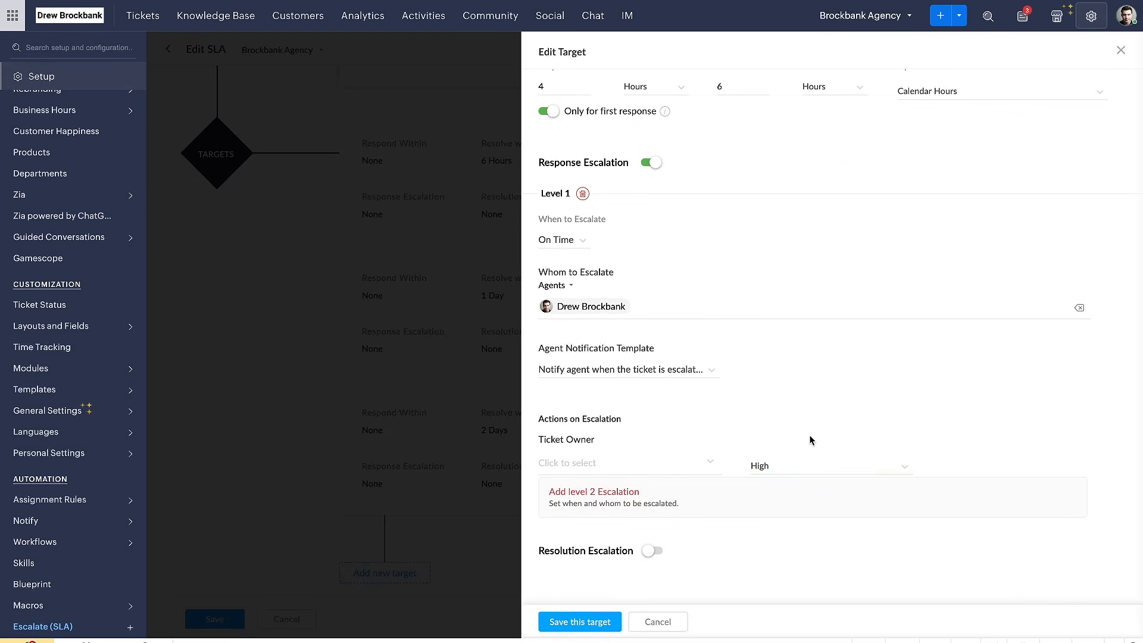
{"action": "left_click", "coordinate": [700, 467]}
{"action": "left_click", "coordinate": [646, 543]}
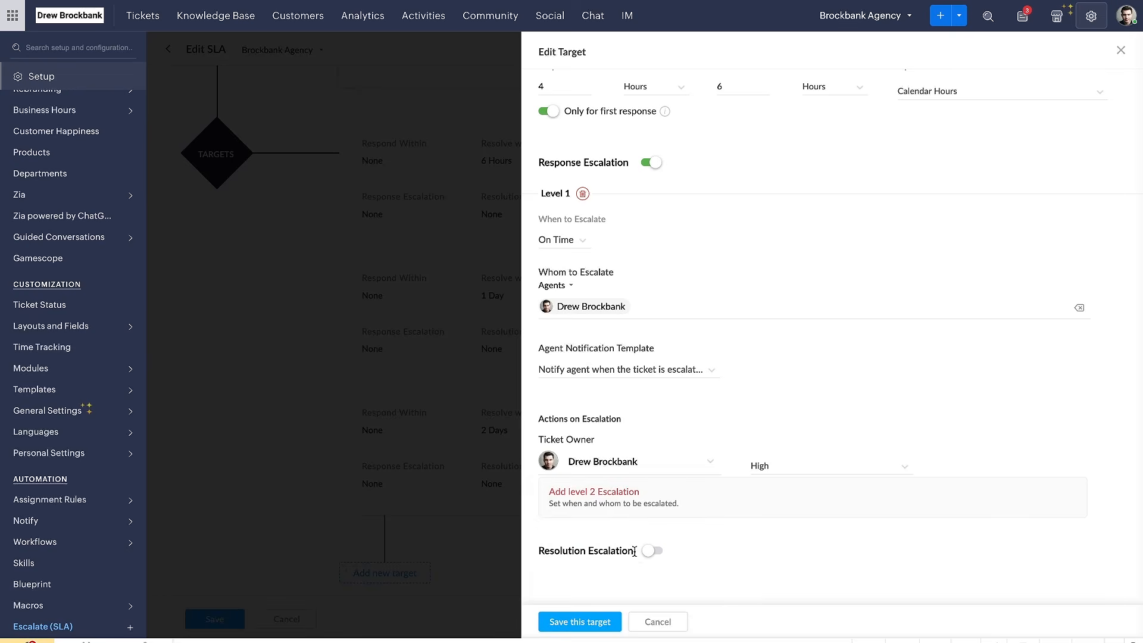
Enable Resolution Escalation for the High priority target and choose the listed agent as the one to escalate to at level 1
{"action": "left_click", "coordinate": [652, 550]}
{"action": "scroll", "coordinate": [655, 548], "scroll_direction": "down", "scroll_amount": 5}
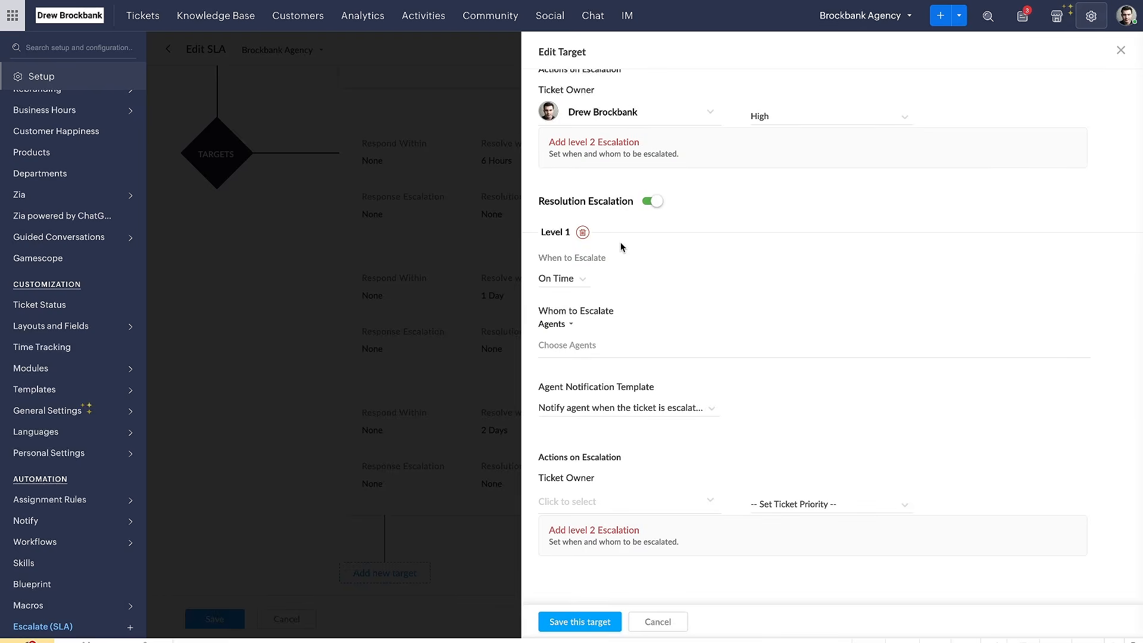
{"action": "left_click", "coordinate": [576, 344]}
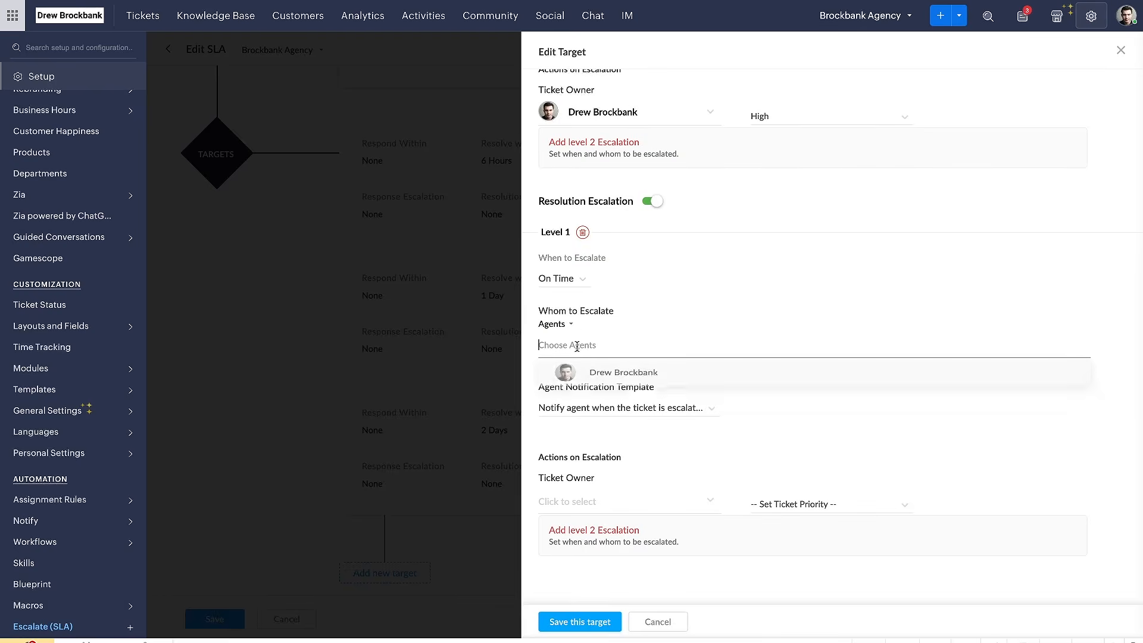
{"action": "left_click", "coordinate": [593, 374]}
{"action": "left_click", "coordinate": [687, 304]}
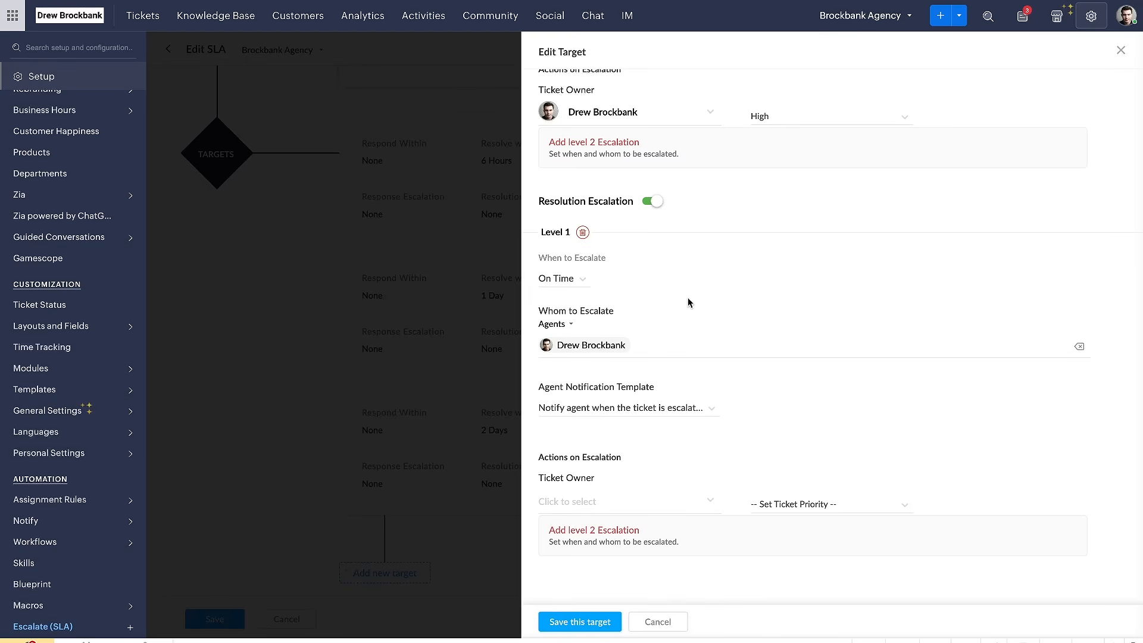
Compare the target's response and resolution times with the level 1 resolution escalation's recipient, notification template and ticket owner settings
{"action": "scroll", "coordinate": [688, 298], "scroll_direction": "up", "scroll_amount": 8}
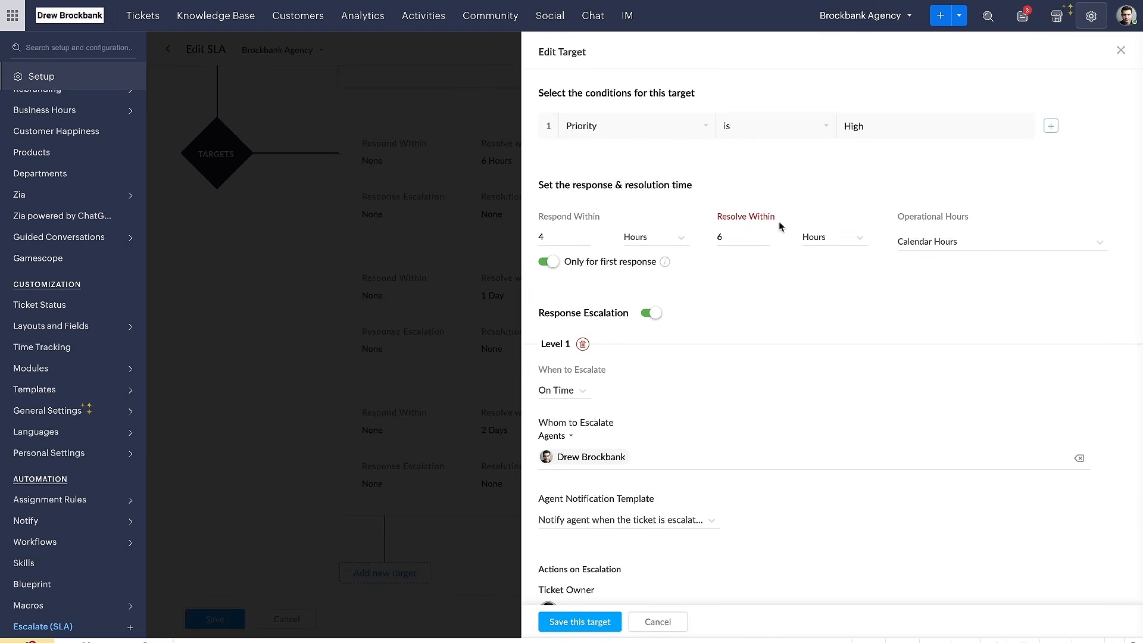
{"action": "scroll", "coordinate": [731, 352], "scroll_direction": "down", "scroll_amount": 8}
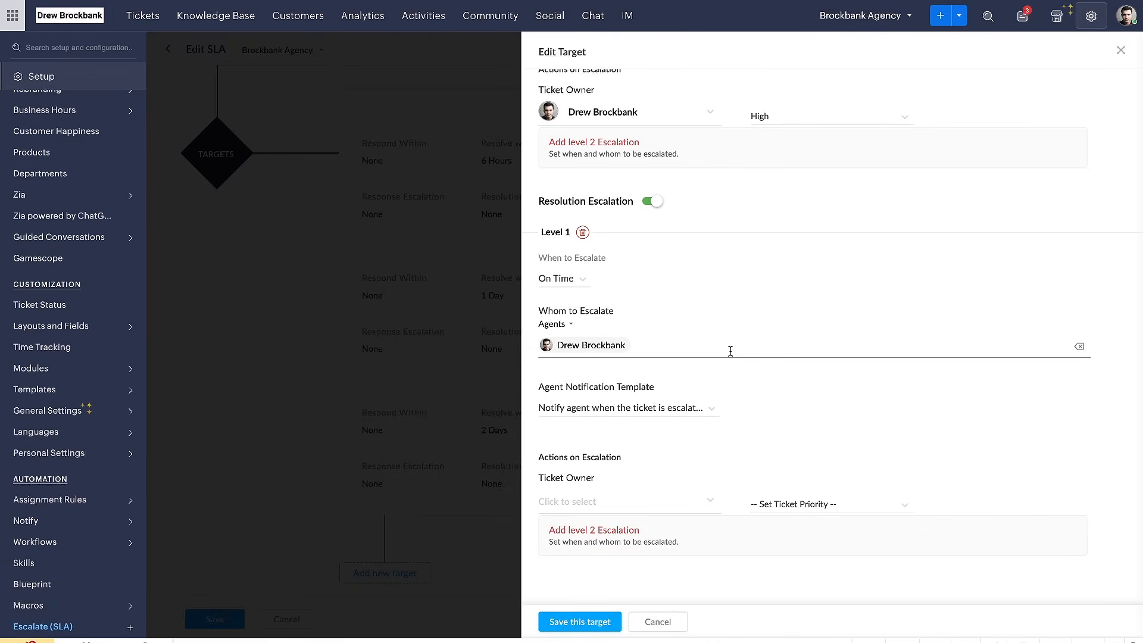
{"action": "scroll", "coordinate": [731, 351], "scroll_direction": "up", "scroll_amount": 8}
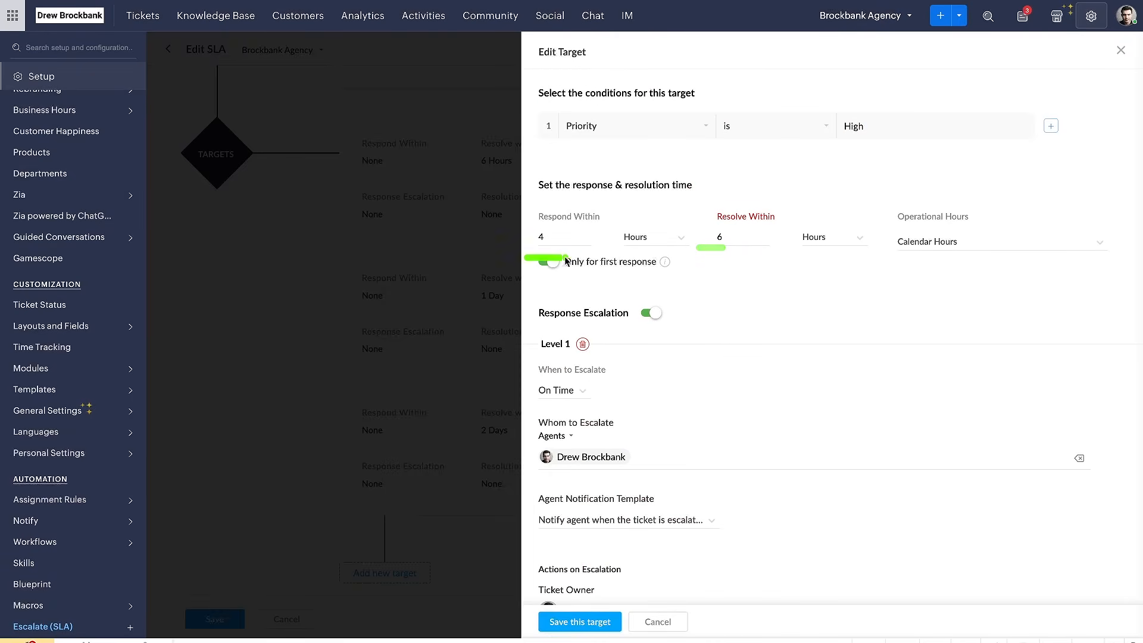
{"action": "scroll", "coordinate": [694, 316], "scroll_direction": "down", "scroll_amount": 8}
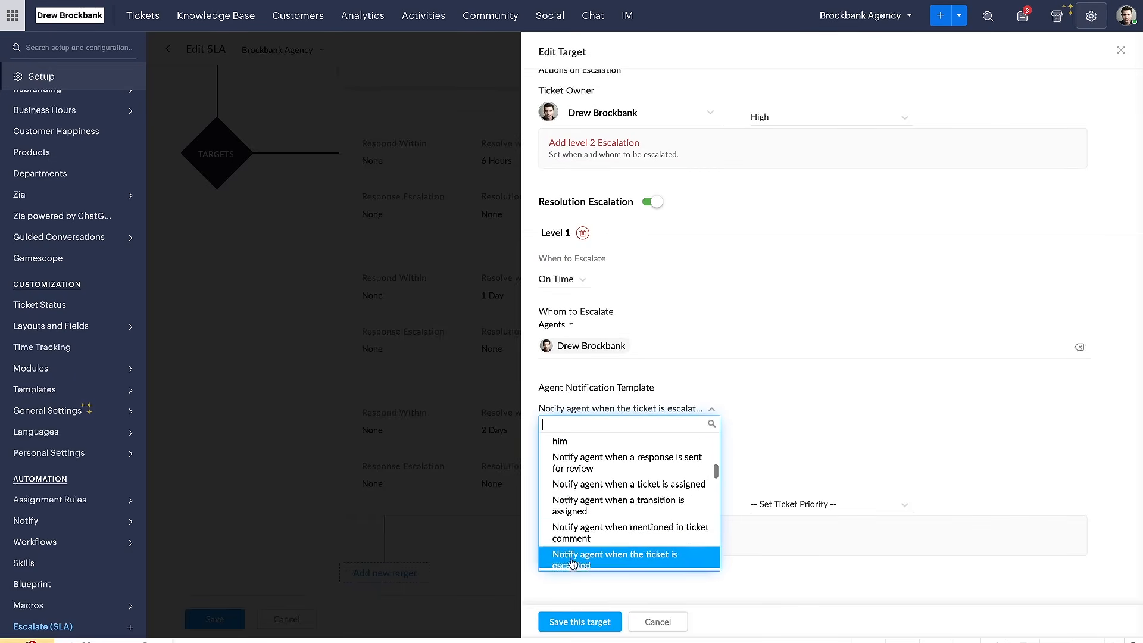
{"action": "left_click", "coordinate": [759, 460]}
{"action": "left_click_drag", "start_coordinate": [542, 402], "coordinate": [581, 401]}
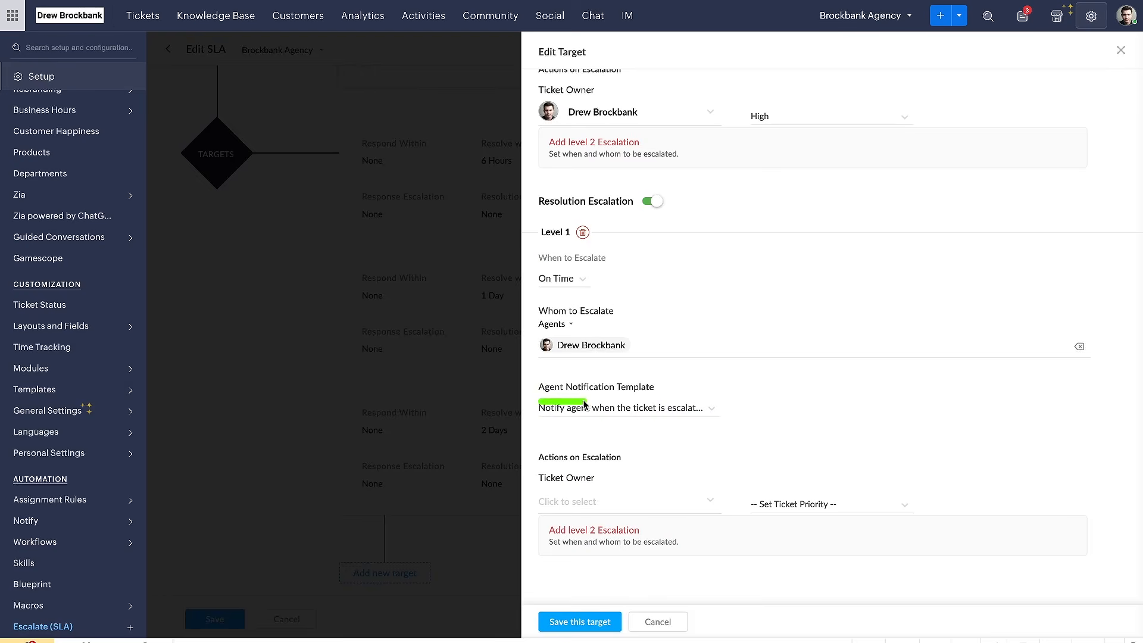
{"action": "left_click_drag", "start_coordinate": [532, 328], "coordinate": [564, 328]}
{"action": "left_click_drag", "start_coordinate": [531, 488], "coordinate": [606, 490]}
Add a level 2 escalation under Resolution Escalation and remove it
{"action": "left_click", "coordinate": [586, 530]}
{"action": "scroll", "coordinate": [595, 506], "scroll_direction": "down", "scroll_amount": 5}
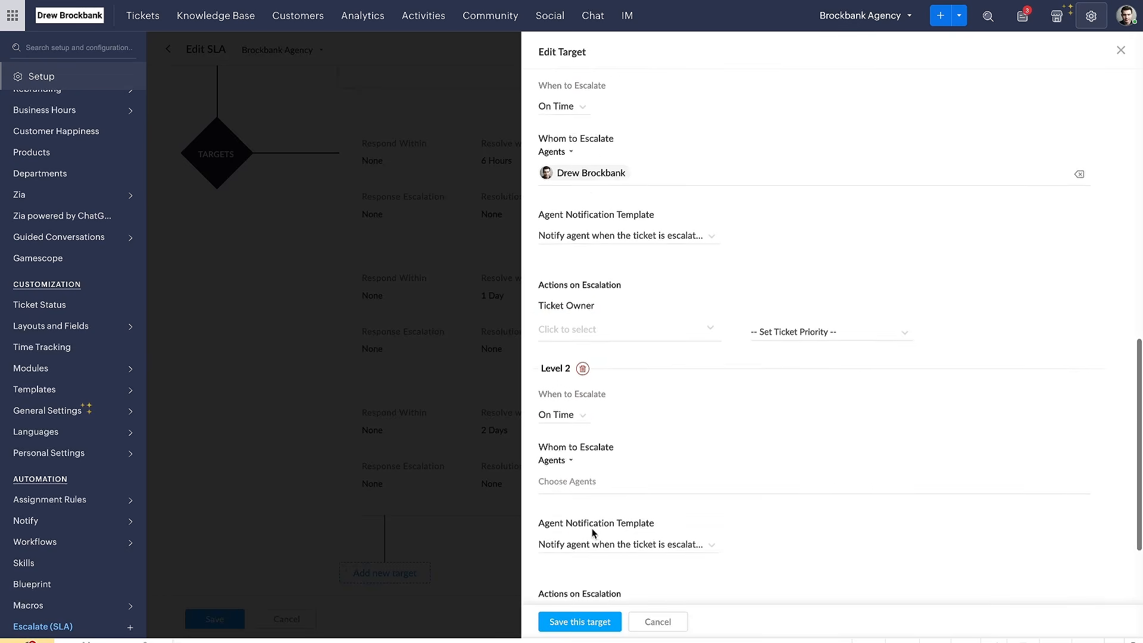
{"action": "left_click", "coordinate": [583, 231]}
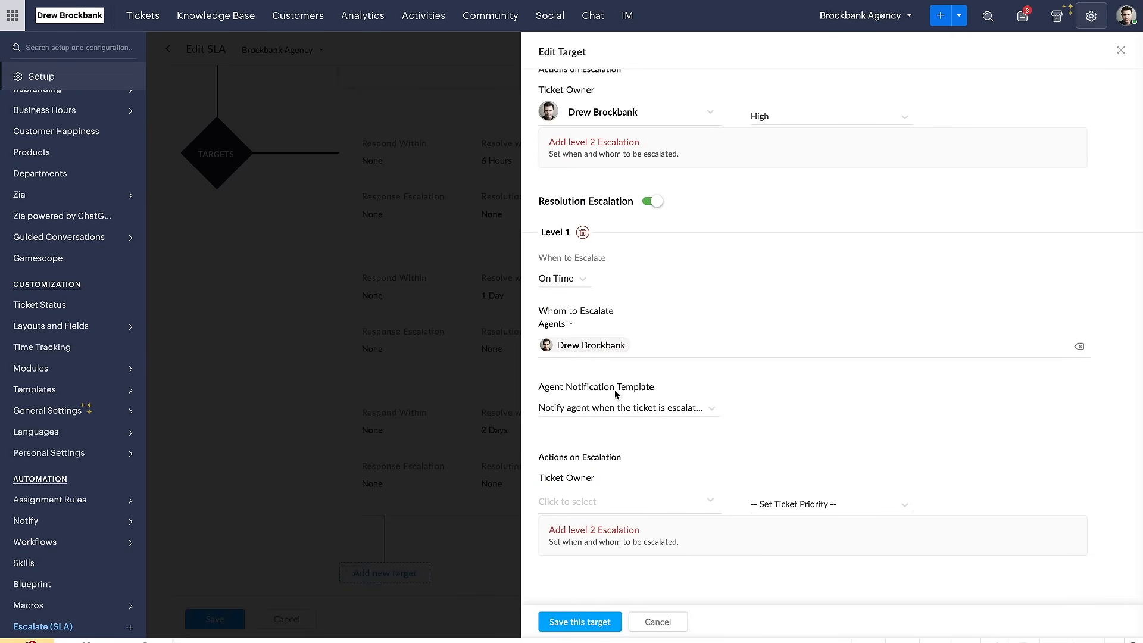
Add a level 2 resolution escalation timed After 1 Days, review its notification template, and delete that level
{"action": "left_click_drag", "start_coordinate": [552, 550], "coordinate": [684, 550]}
{"action": "left_click", "coordinate": [667, 549]}
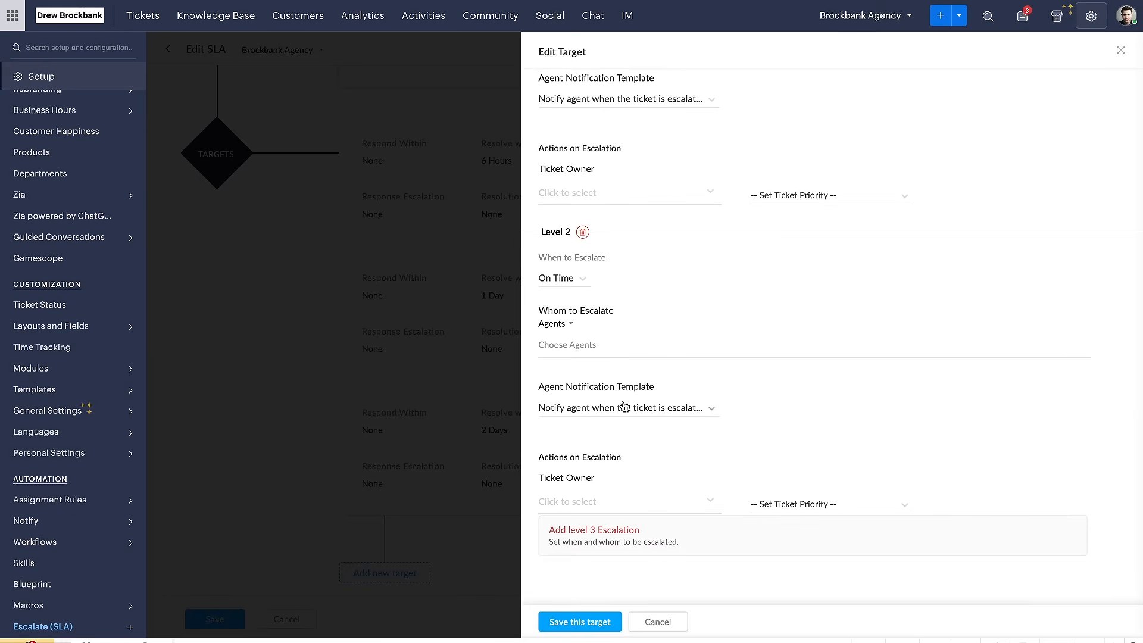
{"action": "left_click", "coordinate": [581, 279]}
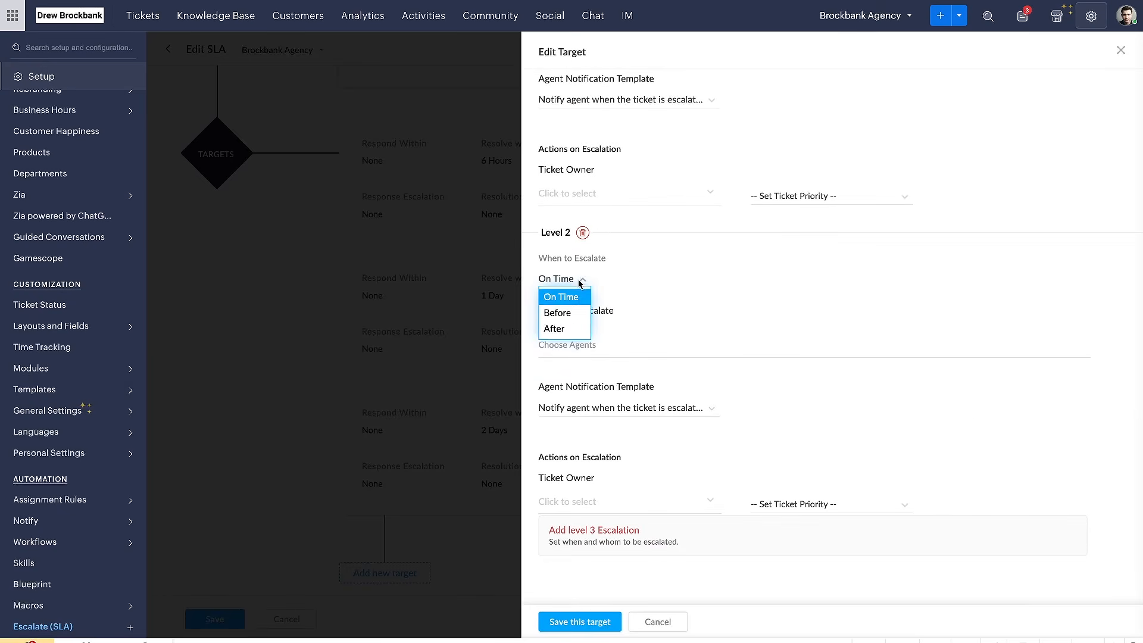
{"action": "left_click", "coordinate": [576, 326]}
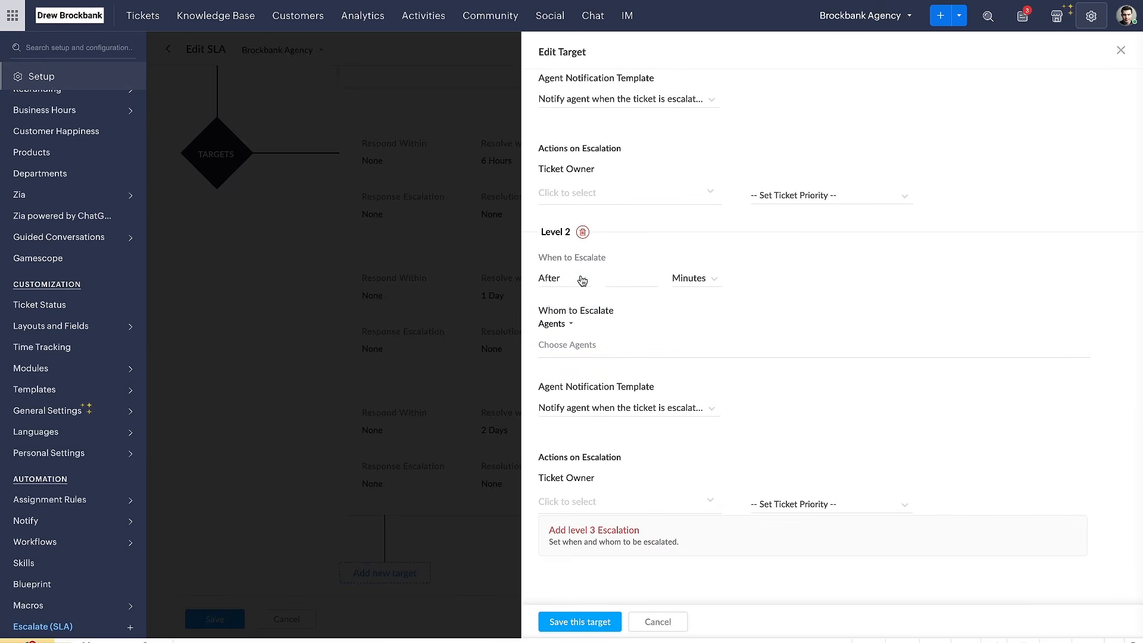
{"action": "left_click_drag", "start_coordinate": [542, 292], "coordinate": [581, 293]}
{"action": "left_click", "coordinate": [712, 277]}
{"action": "left_click", "coordinate": [706, 326]}
{"action": "left_click_drag", "start_coordinate": [539, 361], "coordinate": [611, 361]}
{"action": "scroll", "coordinate": [632, 349], "scroll_direction": "up", "scroll_amount": 1}
{"action": "scroll", "coordinate": [635, 369], "scroll_direction": "down", "scroll_amount": 1}
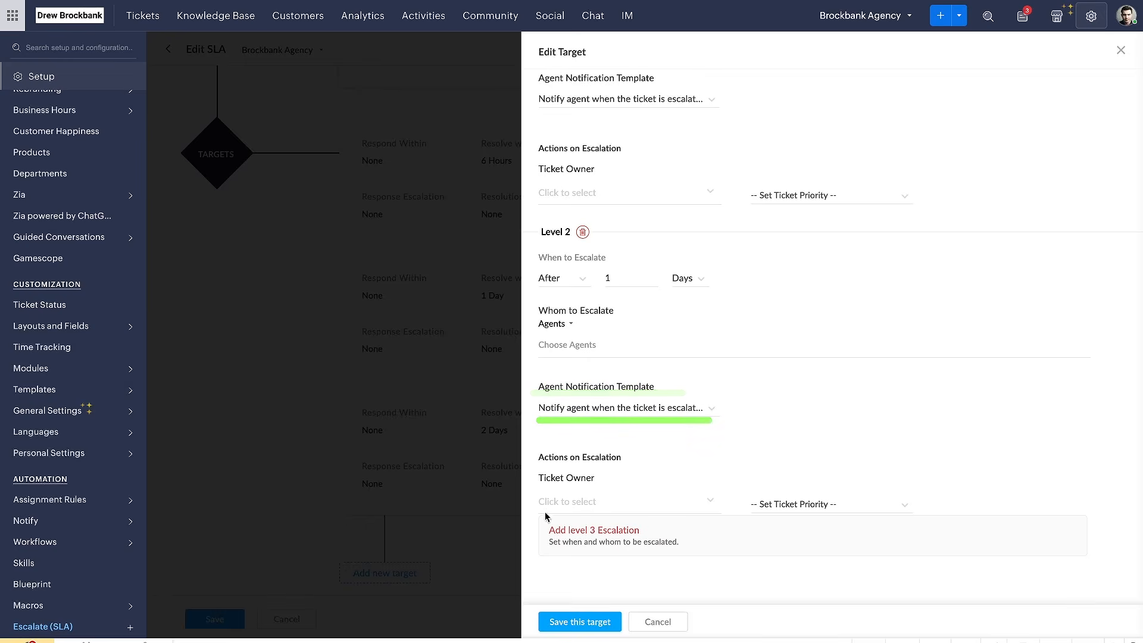
{"action": "left_click", "coordinate": [582, 232]}
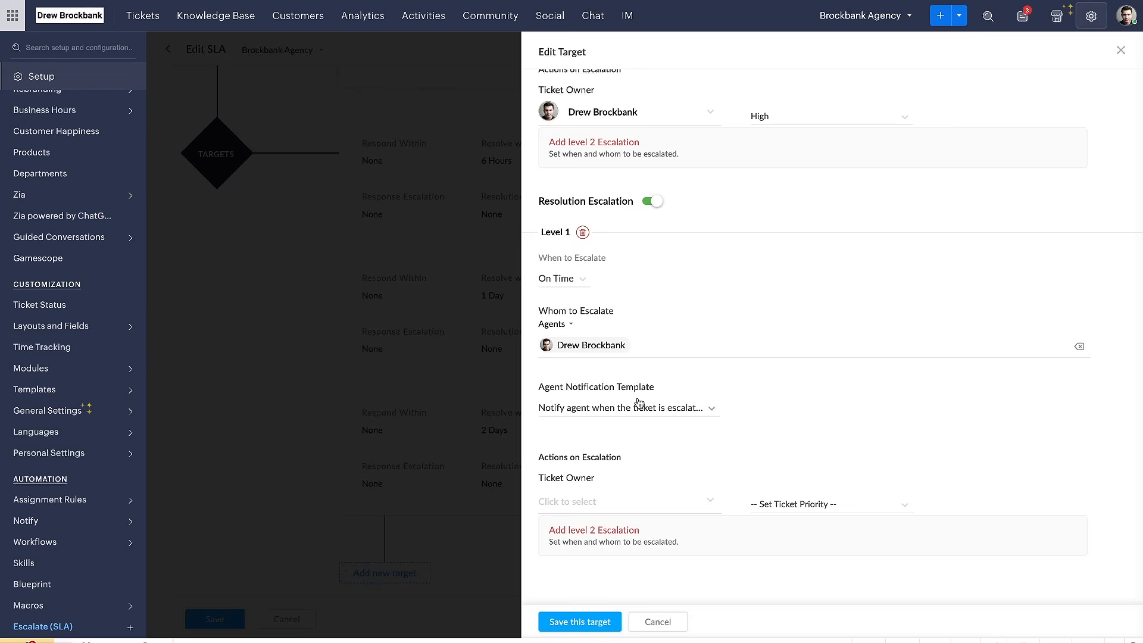
Change the level 1 resolution escalation timing to Before and discard the edits to the High priority target
{"action": "left_click", "coordinate": [560, 278]}
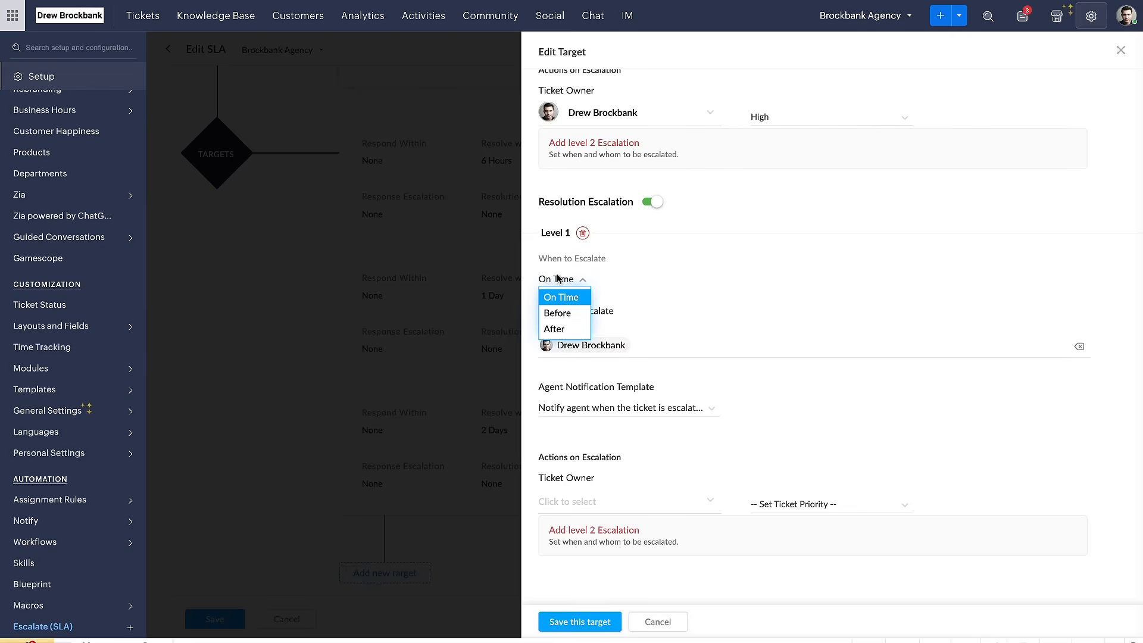
{"action": "left_click", "coordinate": [558, 311]}
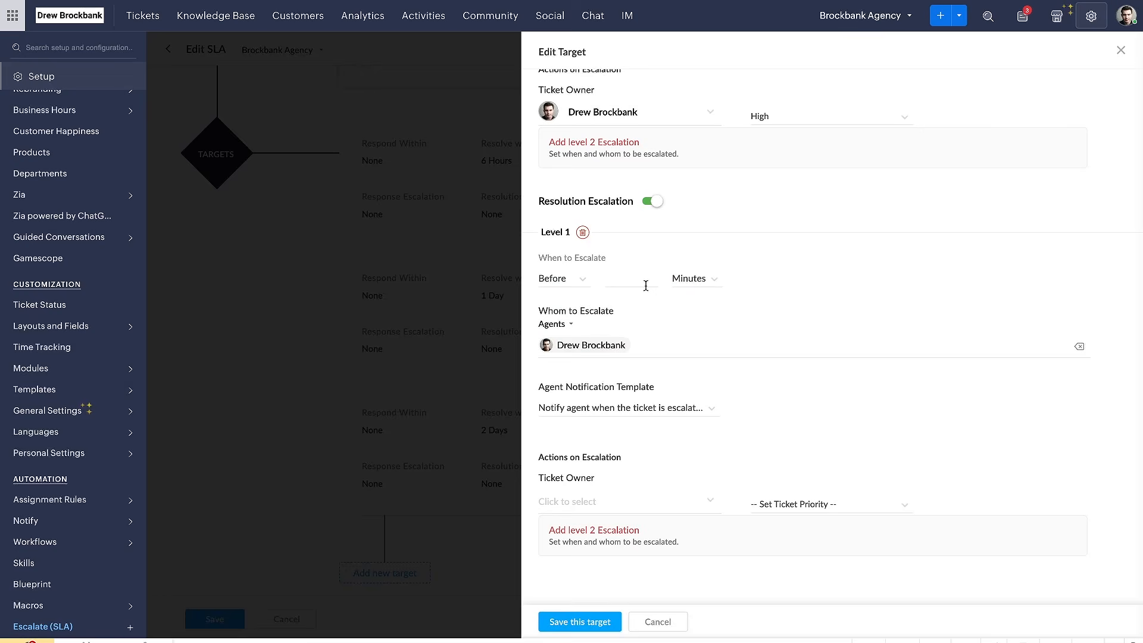
{"action": "left_click", "coordinate": [646, 285]}
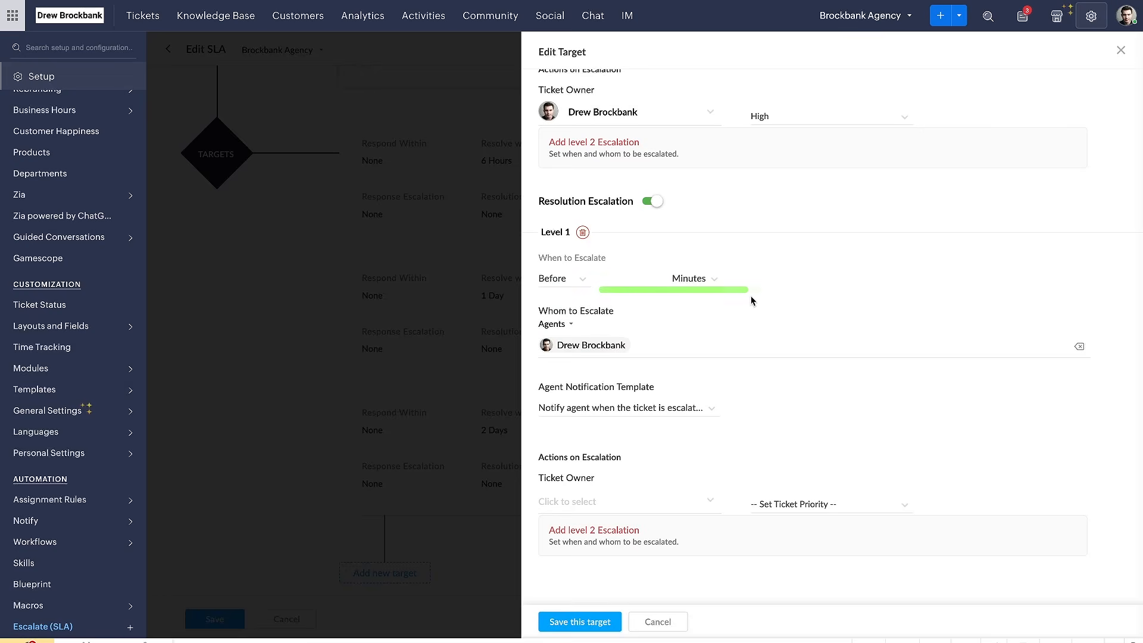
{"action": "left_click_drag", "start_coordinate": [544, 363], "coordinate": [595, 362]}
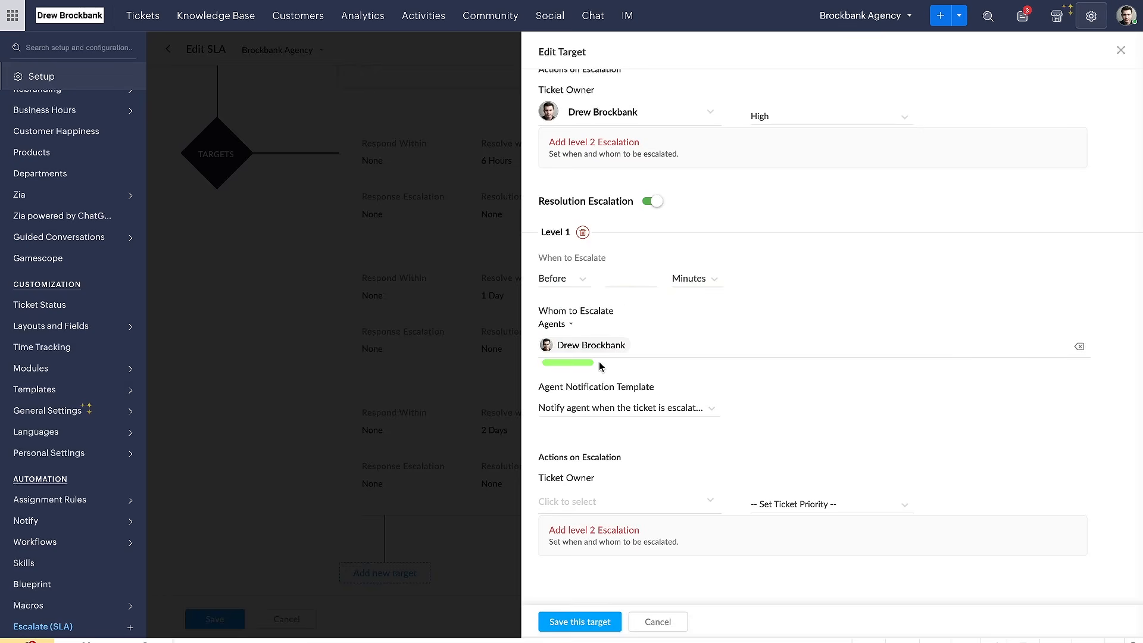
{"action": "scroll", "coordinate": [628, 459], "scroll_direction": "up", "scroll_amount": 8}
{"action": "scroll", "coordinate": [627, 458], "scroll_direction": "down", "scroll_amount": 8}
{"action": "left_click", "coordinate": [658, 622]}
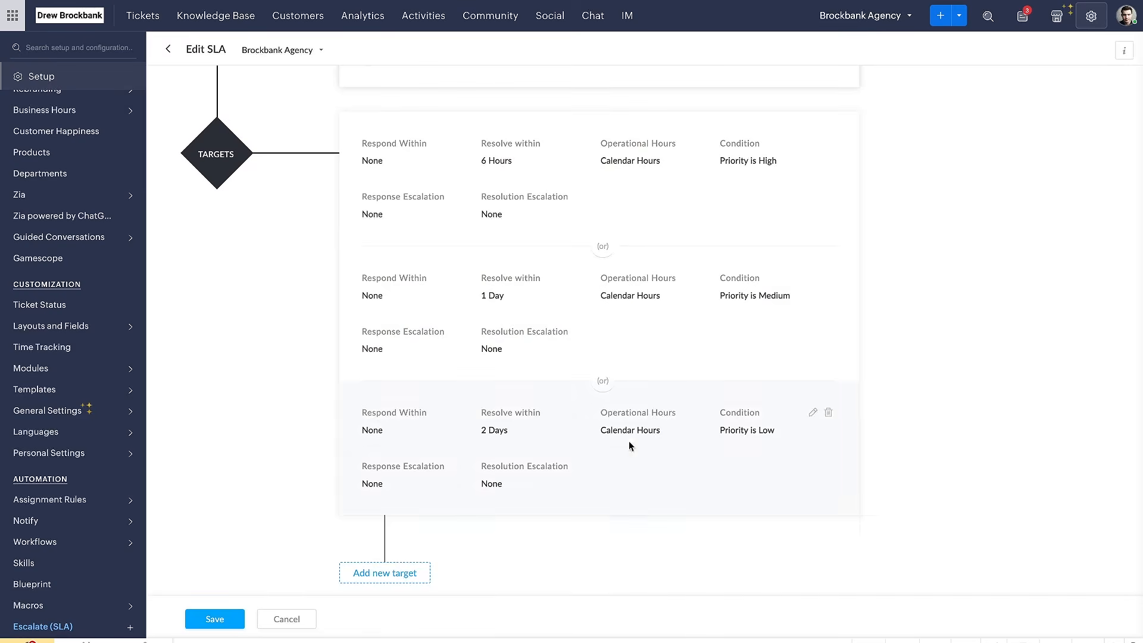
Switch to the Zoho Desk Automation checklist document and check off SLA Escalation Automation
{"action": "scroll", "coordinate": [630, 346], "scroll_direction": "up", "scroll_amount": 8}
{"action": "mouse_move", "coordinate": [385, 77]}
{"action": "left_mouse_down"}
{"action": "mouse_move", "coordinate": [149, 82]}
{"action": "mouse_move", "coordinate": [162, 311]}
{"action": "mouse_move", "coordinate": [311, 312]}
{"action": "left_mouse_up"}
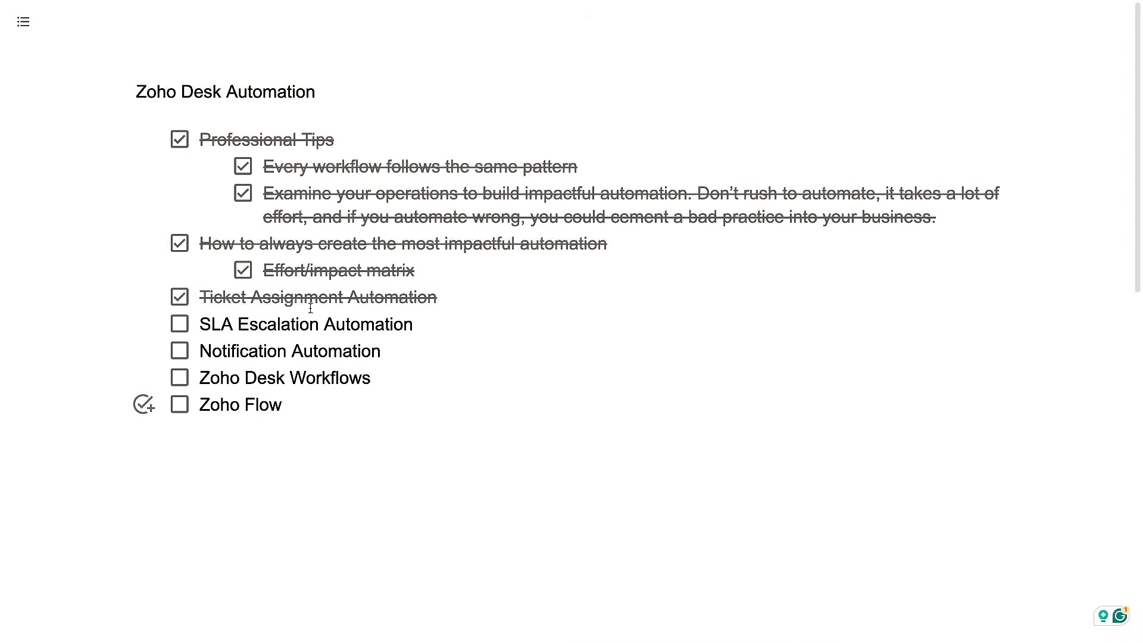
{"action": "left_click", "coordinate": [180, 327]}
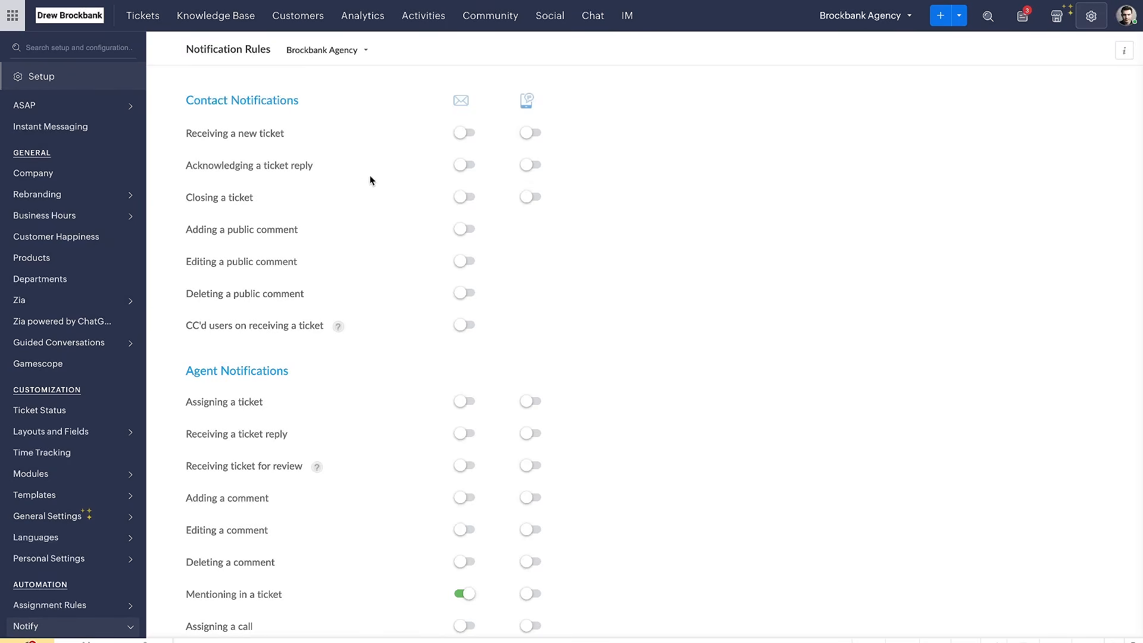
Go to the Notify automation settings and open the contact email template for receiving a new ticket
{"action": "left_click", "coordinate": [1092, 17]}
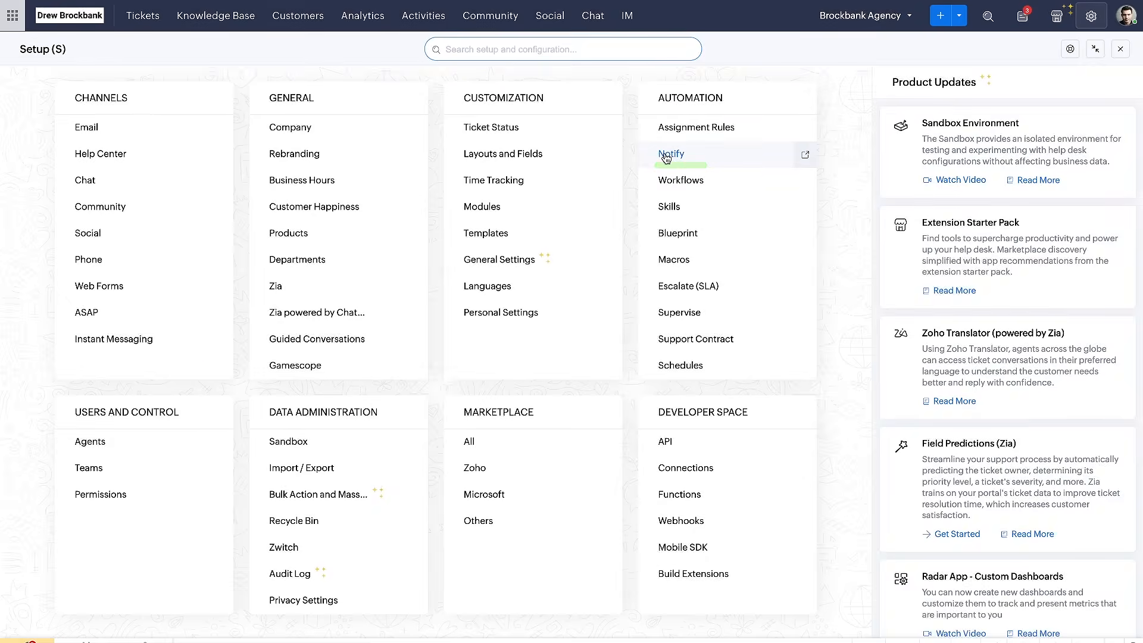
{"action": "left_click", "coordinate": [666, 155]}
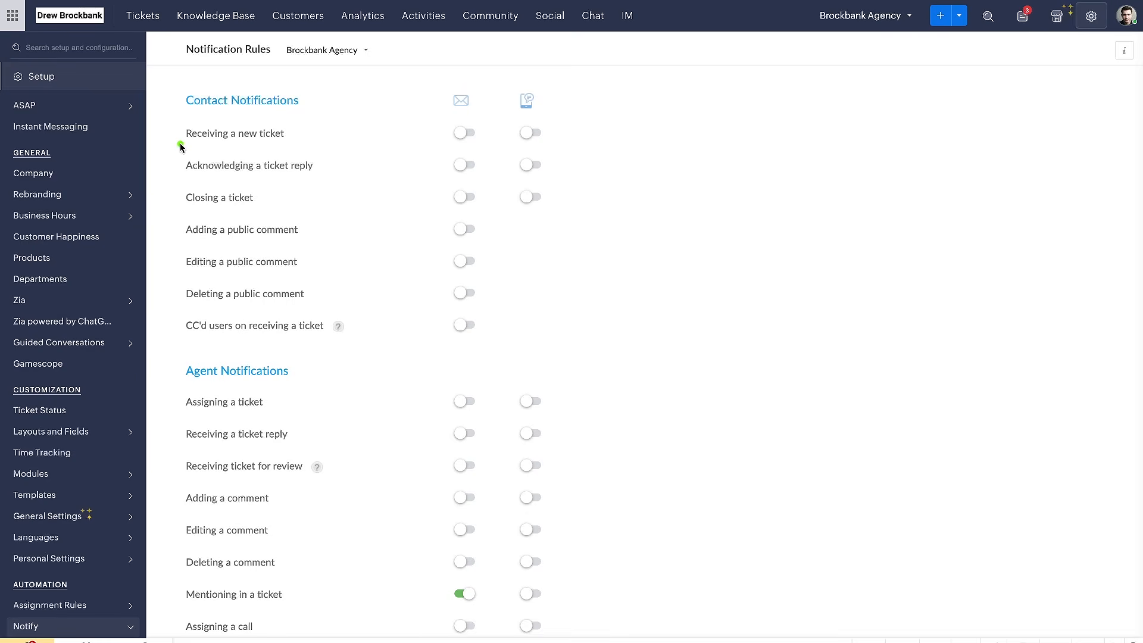
{"action": "left_click", "coordinate": [494, 131]}
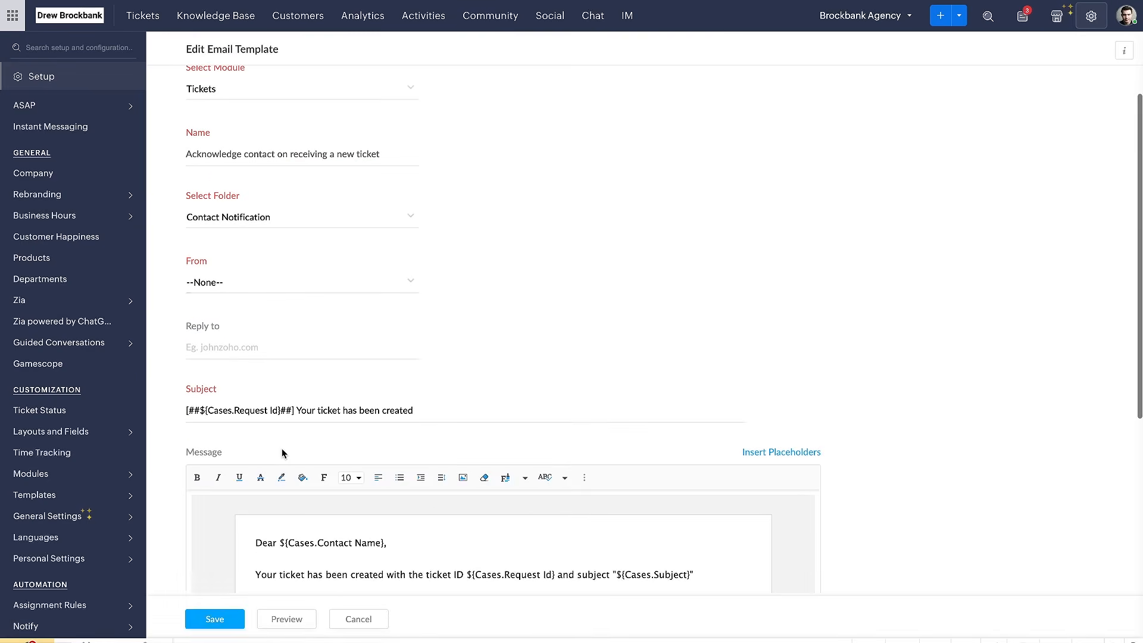
Examine the new-ticket template's greeting, ticket details and organization placeholders, and leave the template without saving
{"action": "scroll", "coordinate": [280, 449], "scroll_direction": "down", "scroll_amount": 5}
{"action": "left_click_drag", "start_coordinate": [251, 273], "coordinate": [393, 275]}
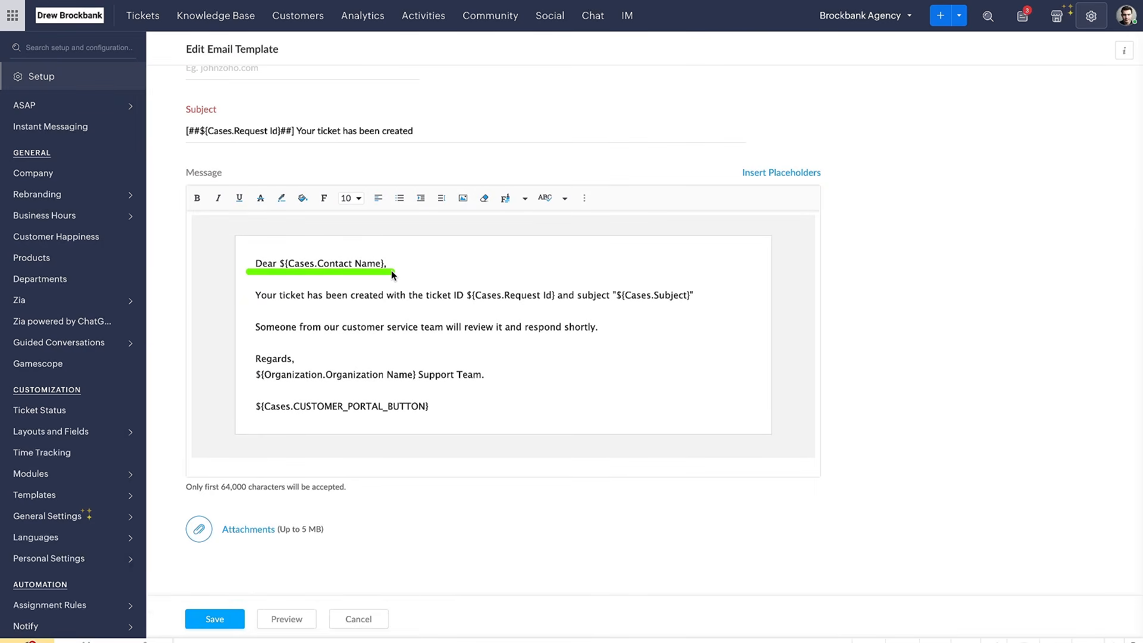
{"action": "left_click_drag", "start_coordinate": [250, 310], "coordinate": [541, 310]}
{"action": "left_click_drag", "start_coordinate": [258, 352], "coordinate": [470, 338]}
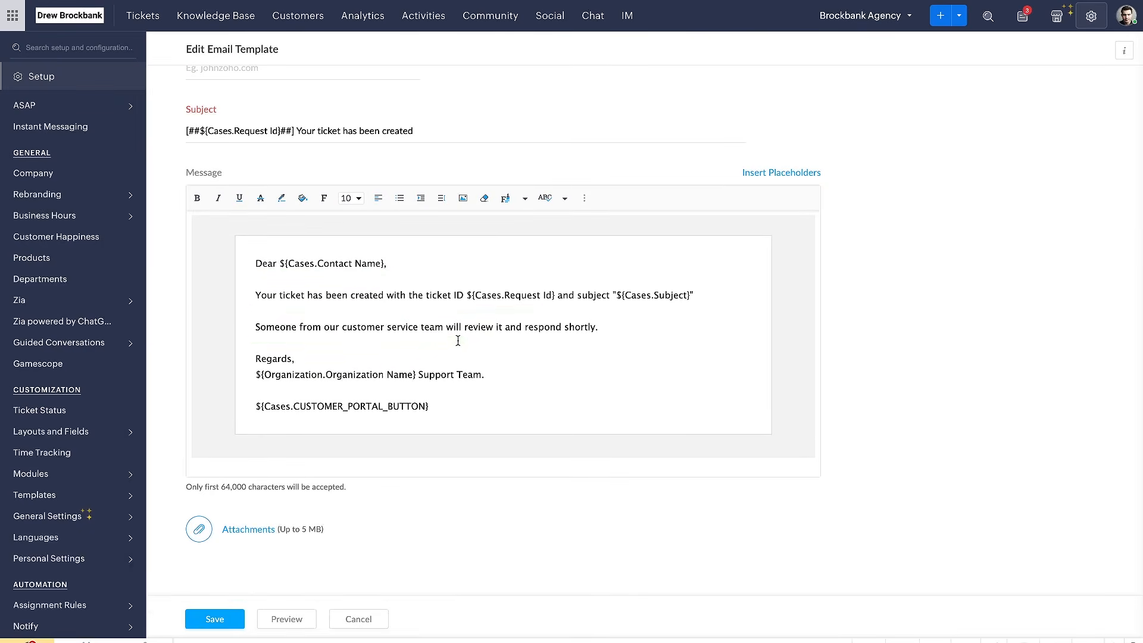
{"action": "left_click_drag", "start_coordinate": [247, 376], "coordinate": [346, 378]}
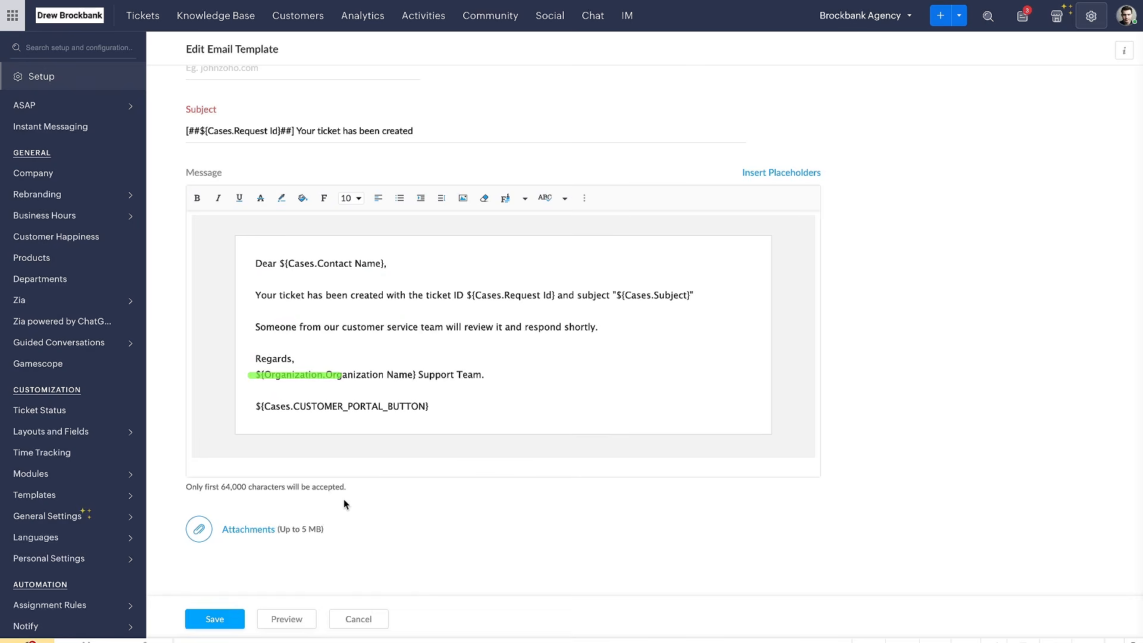
{"action": "scroll", "coordinate": [369, 536], "scroll_direction": "up", "scroll_amount": 5}
{"action": "left_click", "coordinate": [358, 618]}
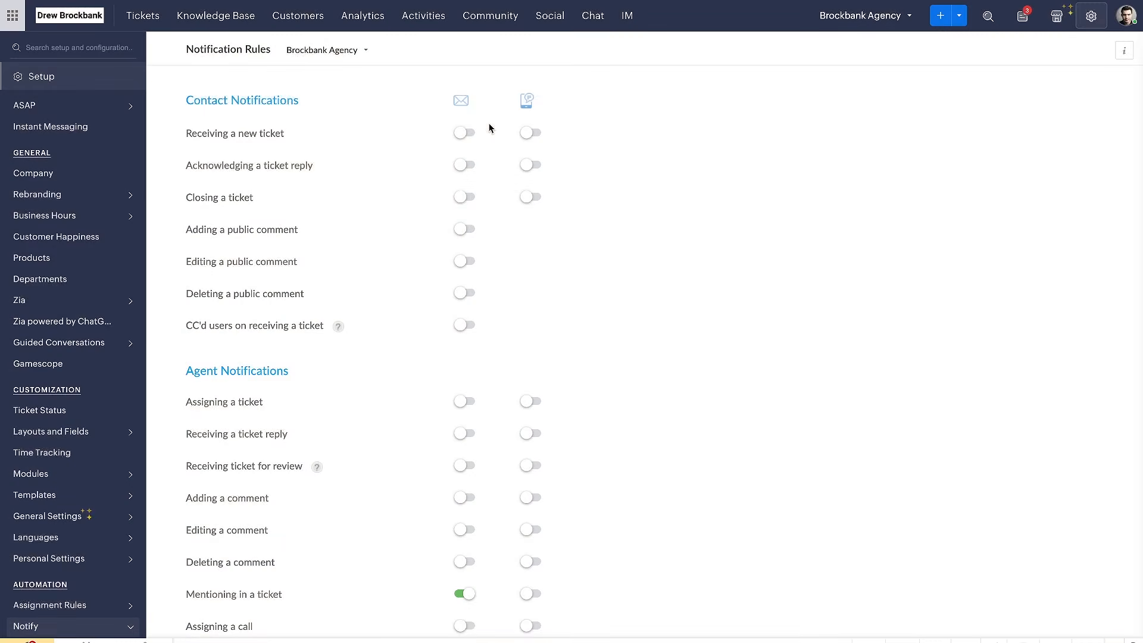
Review the contact notification rules and enable the agent email notification for assigning a ticket
{"action": "mouse_move", "coordinate": [499, 115]}
{"action": "left_mouse_down"}
{"action": "mouse_move", "coordinate": [414, 360]}
{"action": "mouse_move", "coordinate": [489, 100]}
{"action": "left_mouse_up"}
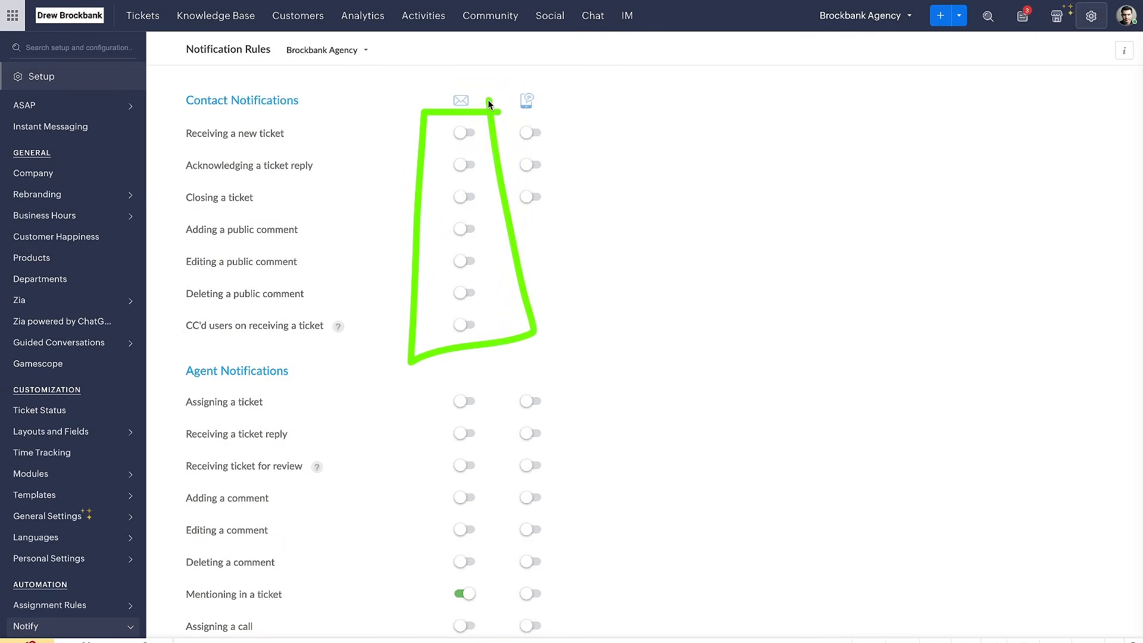
{"action": "left_click_drag", "start_coordinate": [182, 142], "coordinate": [284, 143]}
{"action": "left_click_drag", "start_coordinate": [174, 177], "coordinate": [315, 183]}
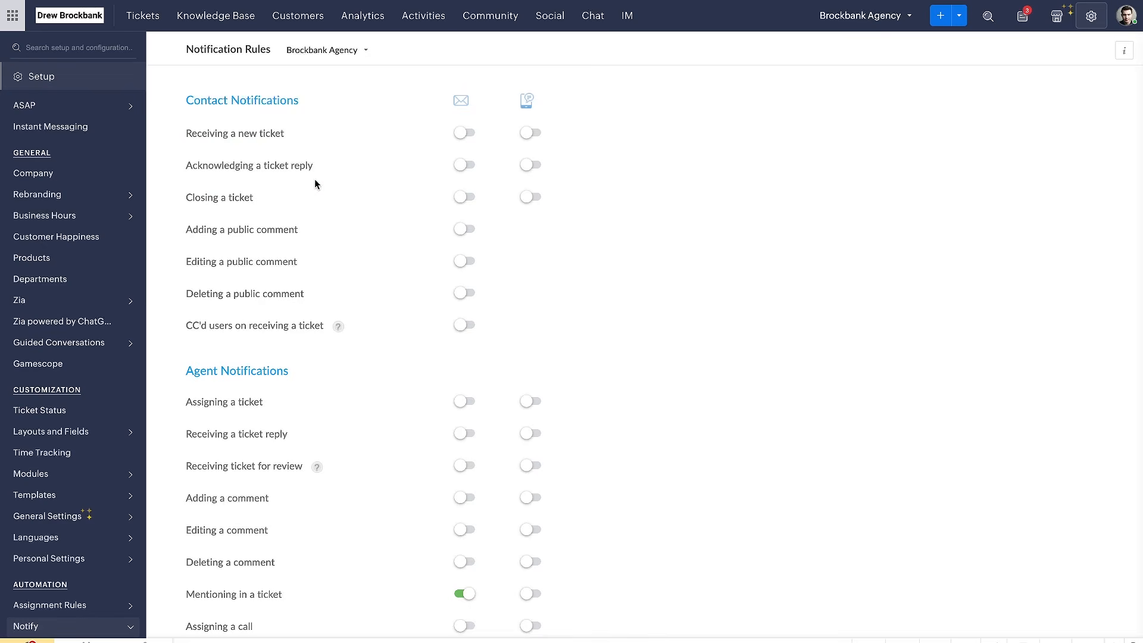
{"action": "left_click_drag", "start_coordinate": [177, 102], "coordinate": [265, 101]}
{"action": "scroll", "coordinate": [394, 183], "scroll_direction": "down", "scroll_amount": 5}
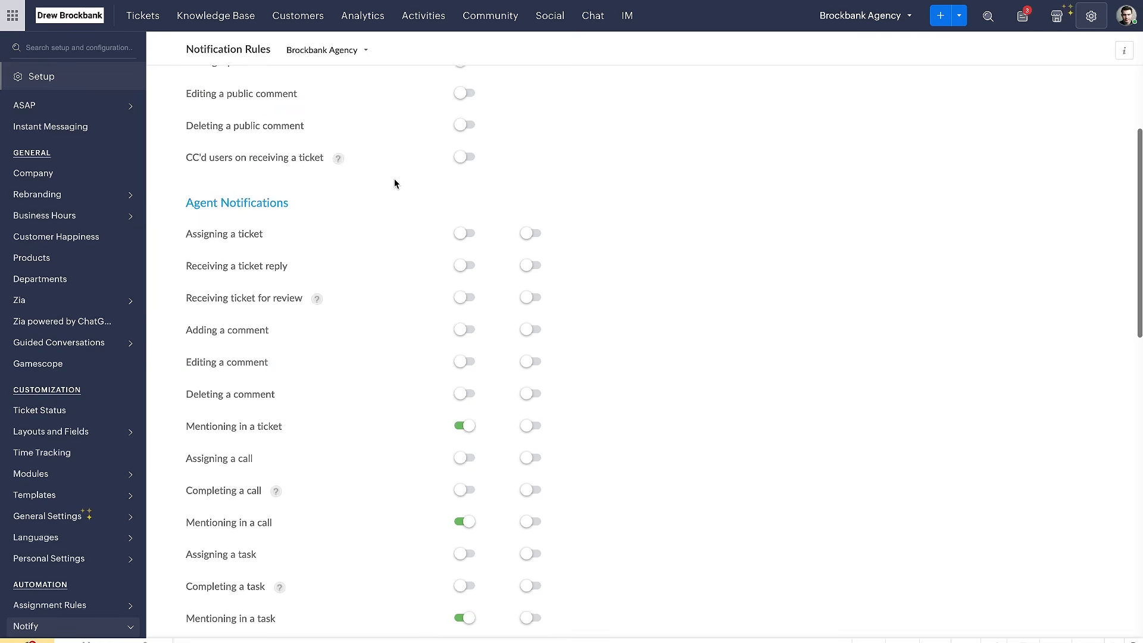
{"action": "left_click_drag", "start_coordinate": [203, 122], "coordinate": [289, 119]}
{"action": "left_click_drag", "start_coordinate": [178, 150], "coordinate": [250, 150]}
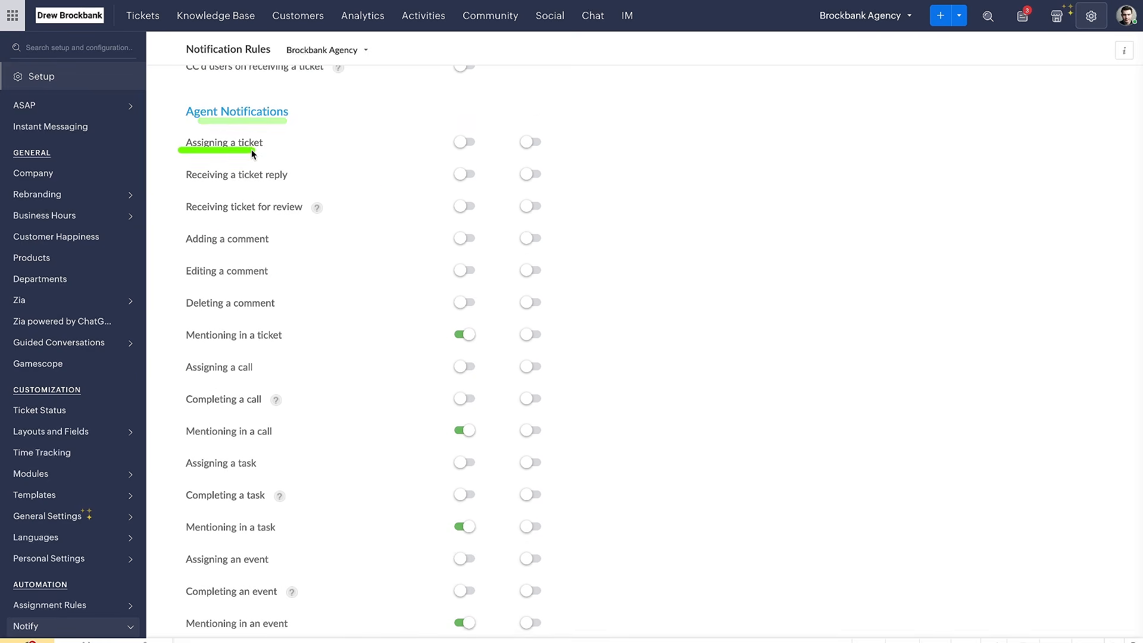
{"action": "left_click", "coordinate": [463, 143]}
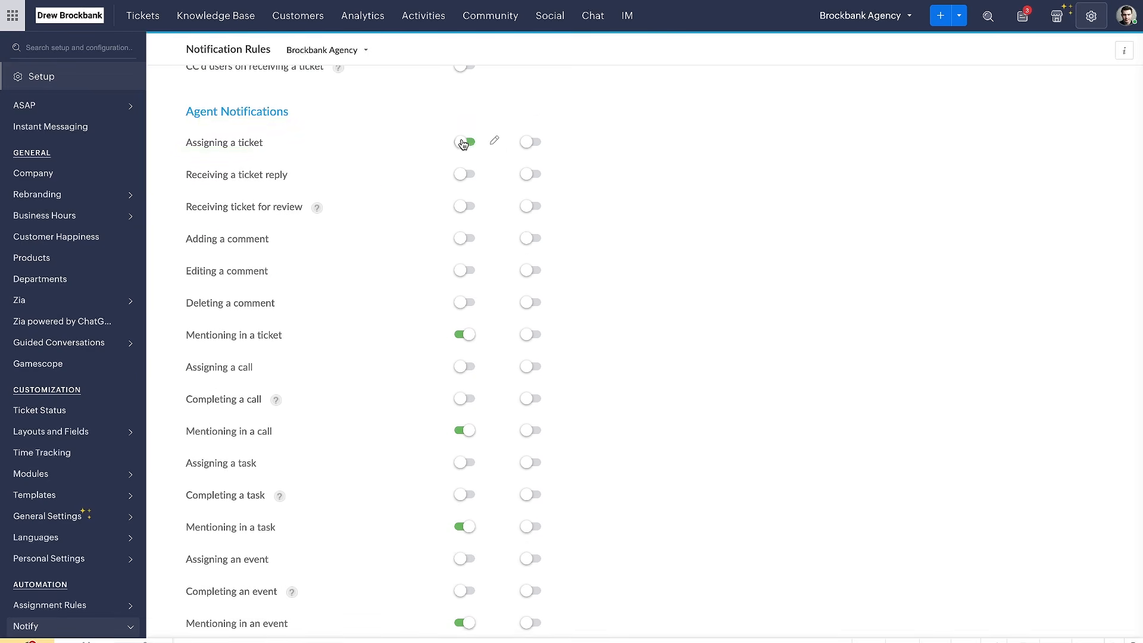
Open the agent email template for assigning a ticket and examine its module, name and folder
{"action": "left_click", "coordinate": [494, 140]}
{"action": "scroll", "coordinate": [368, 195], "scroll_direction": "down", "scroll_amount": 5}
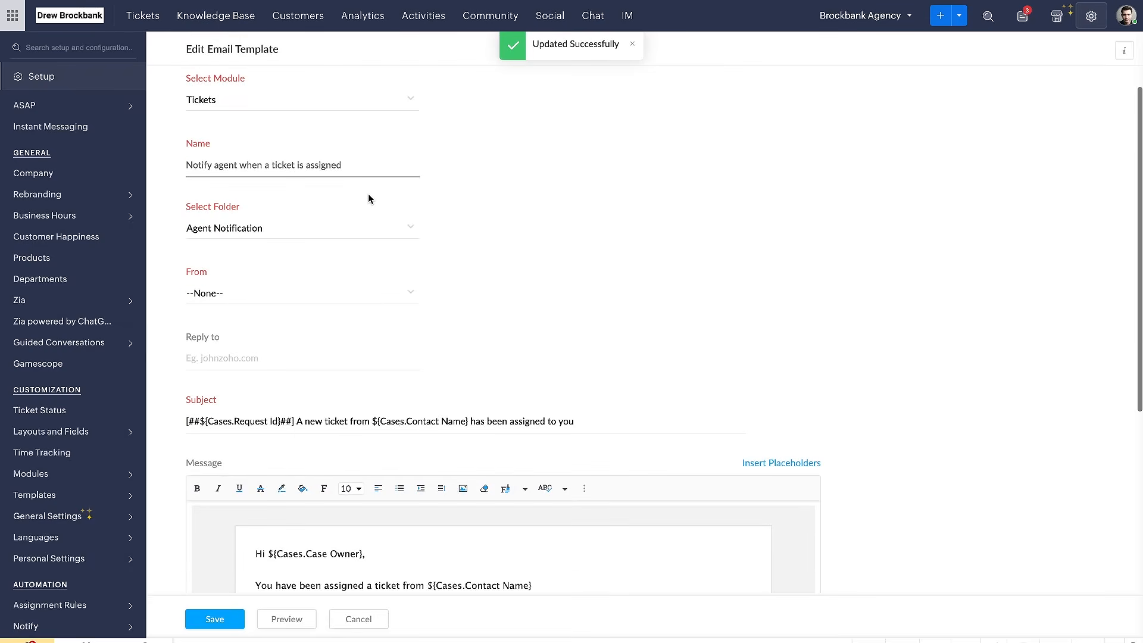
{"action": "mouse_move", "coordinate": [408, 232]}
{"action": "left_mouse_down"}
{"action": "mouse_move", "coordinate": [381, 232]}
{"action": "mouse_move", "coordinate": [417, 422]}
{"action": "mouse_move", "coordinate": [506, 422]}
{"action": "left_mouse_up"}
{"action": "scroll", "coordinate": [508, 421], "scroll_direction": "up", "scroll_amount": 5}
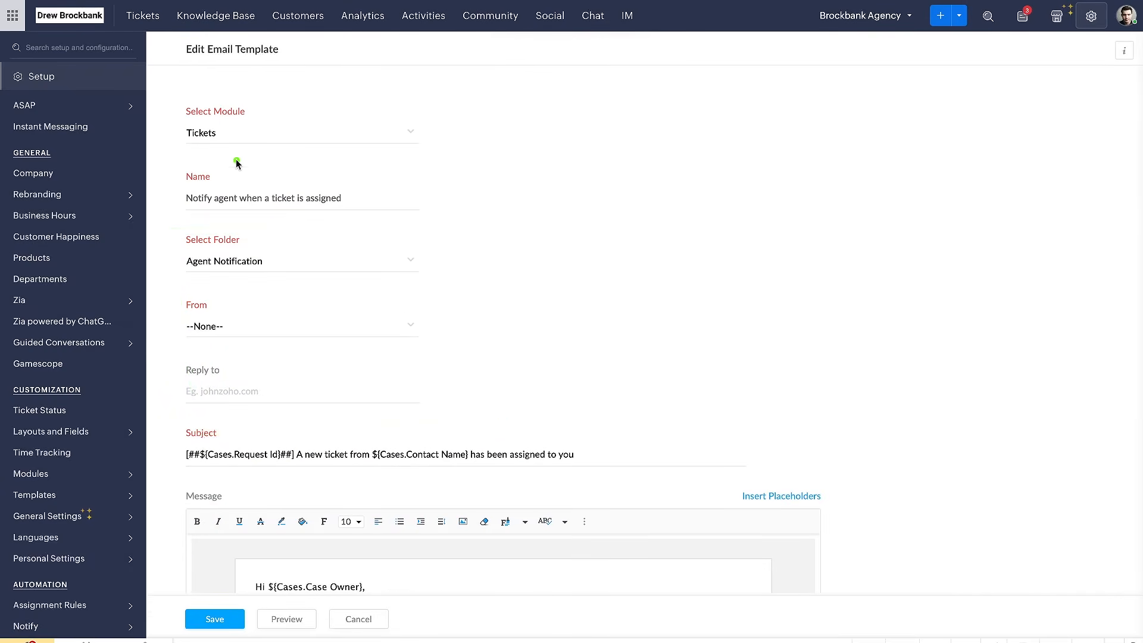
{"action": "left_click_drag", "start_coordinate": [181, 148], "coordinate": [256, 147]}
{"action": "left_click_drag", "start_coordinate": [184, 209], "coordinate": [306, 209]}
{"action": "left_click_drag", "start_coordinate": [192, 269], "coordinate": [193, 271]}
{"action": "left_click_drag", "start_coordinate": [183, 205], "coordinate": [263, 203]}
{"action": "left_click_drag", "start_coordinate": [181, 276], "coordinate": [281, 275]}
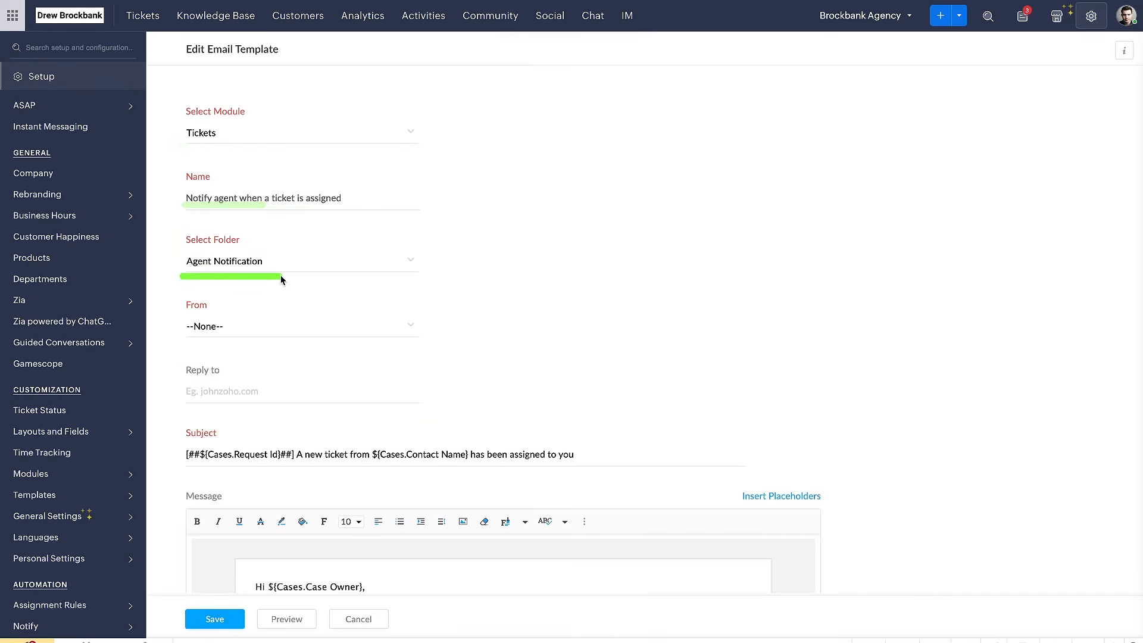
Examine the template's sender, reply-to, subject, message placeholders and attachment option, and leave it without saving
{"action": "scroll", "coordinate": [286, 280], "scroll_direction": "down", "scroll_amount": 2}
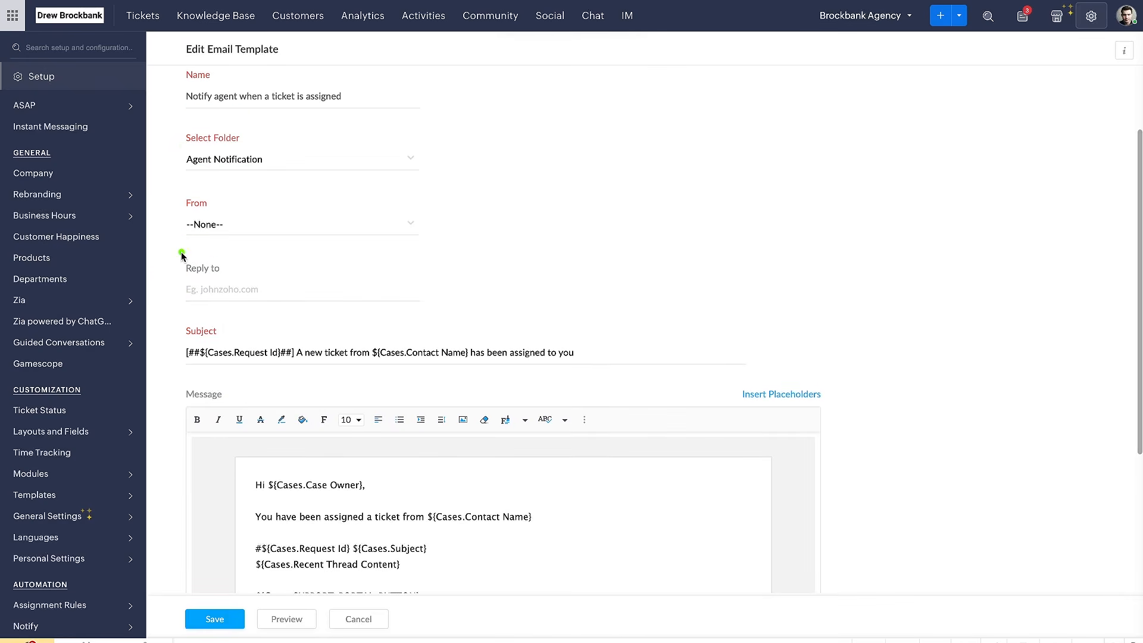
{"action": "left_click", "coordinate": [206, 225]}
{"action": "left_click_drag", "start_coordinate": [190, 289], "coordinate": [373, 297]}
{"action": "scroll", "coordinate": [417, 286], "scroll_direction": "down", "scroll_amount": 2}
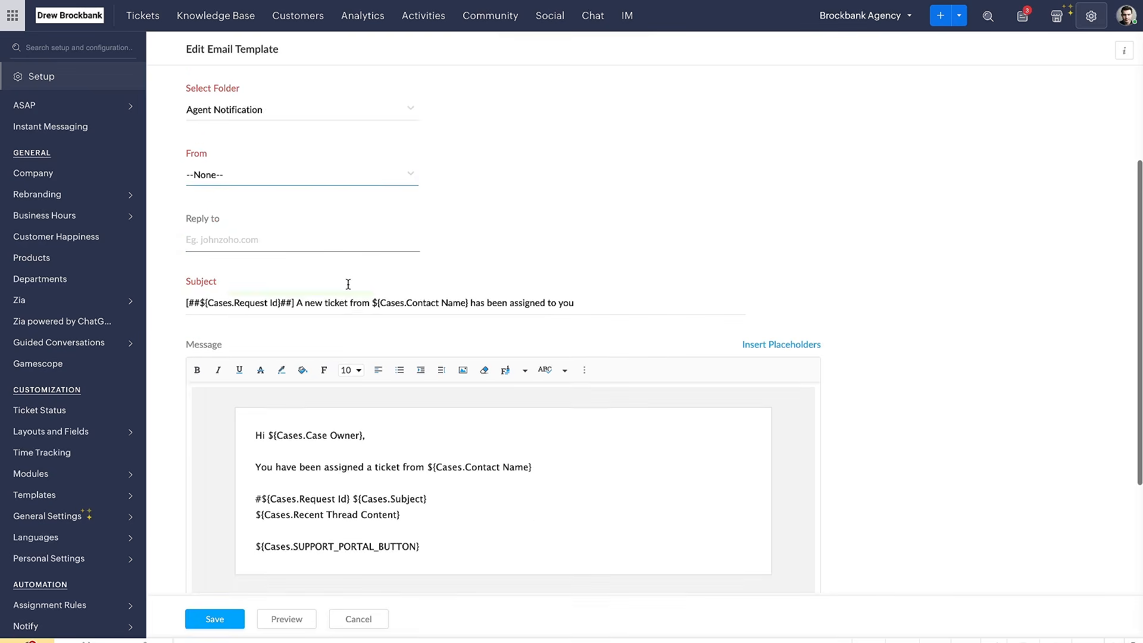
{"action": "scroll", "coordinate": [251, 262], "scroll_direction": "down", "scroll_amount": 3}
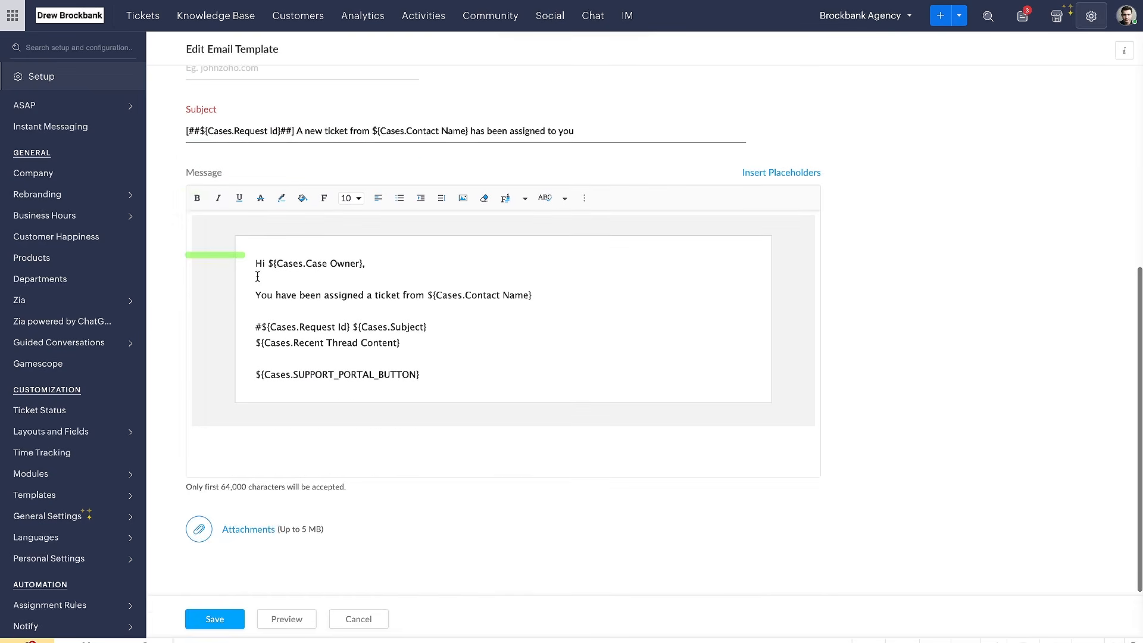
{"action": "scroll", "coordinate": [256, 274], "scroll_direction": "up", "scroll_amount": 5}
{"action": "scroll", "coordinate": [250, 357], "scroll_direction": "down", "scroll_amount": 5}
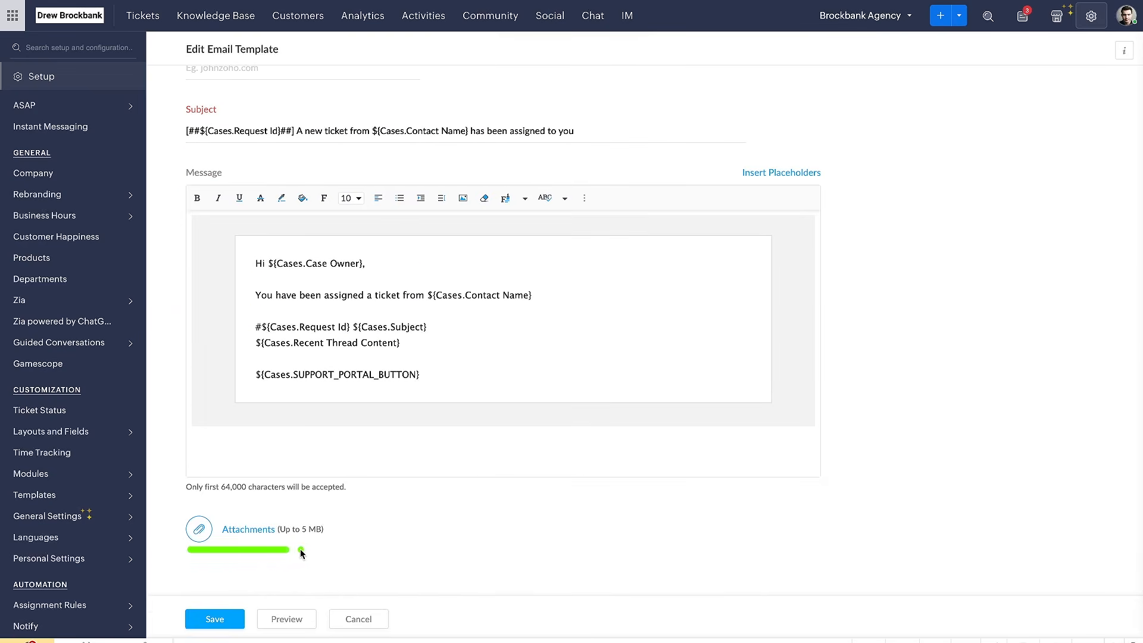
{"action": "scroll", "coordinate": [313, 401], "scroll_direction": "up", "scroll_amount": 5}
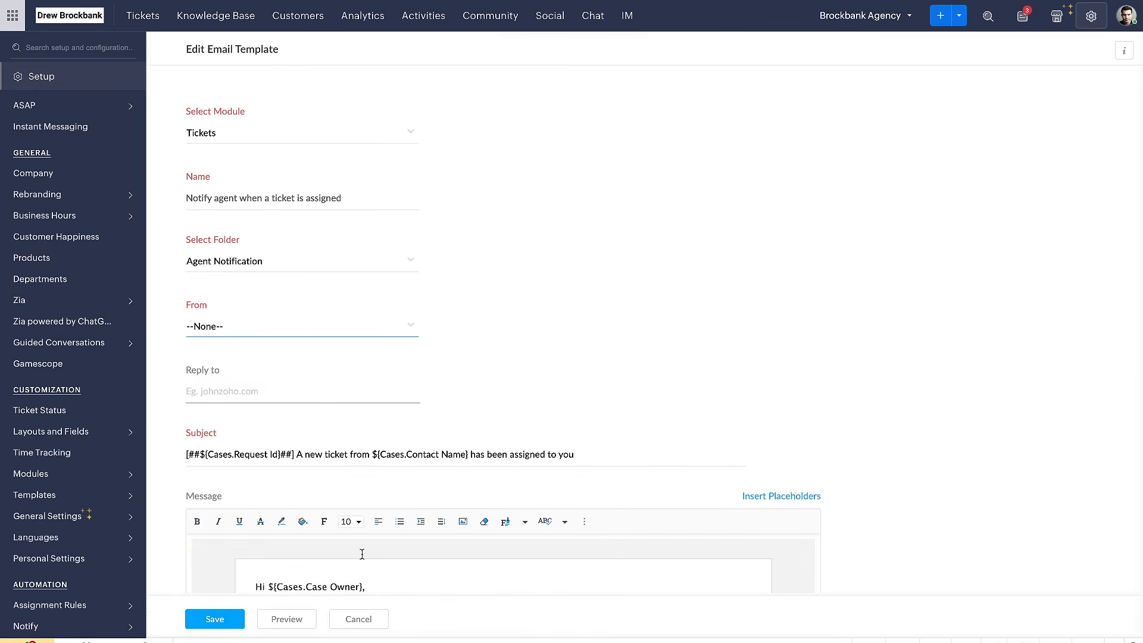
{"action": "left_click", "coordinate": [352, 618]}
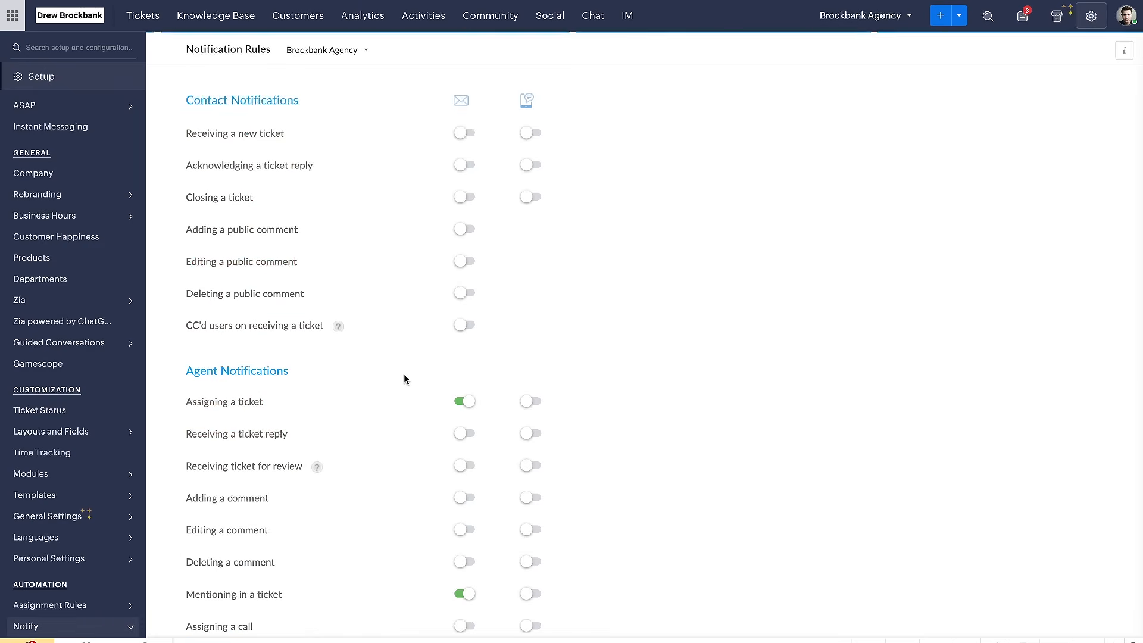
Review the agent notification rules for tickets, comments, calls, tasks and events, and compare them with the contact notification rules
{"action": "scroll", "coordinate": [400, 381], "scroll_direction": "down", "scroll_amount": 5}
{"action": "mouse_move", "coordinate": [191, 118]}
{"action": "left_mouse_down"}
{"action": "mouse_move", "coordinate": [227, 118]}
{"action": "mouse_move", "coordinate": [244, 137]}
{"action": "left_mouse_up"}
{"action": "scroll", "coordinate": [287, 223], "scroll_direction": "down", "scroll_amount": 5}
{"action": "scroll", "coordinate": [286, 222], "scroll_direction": "up", "scroll_amount": 7}
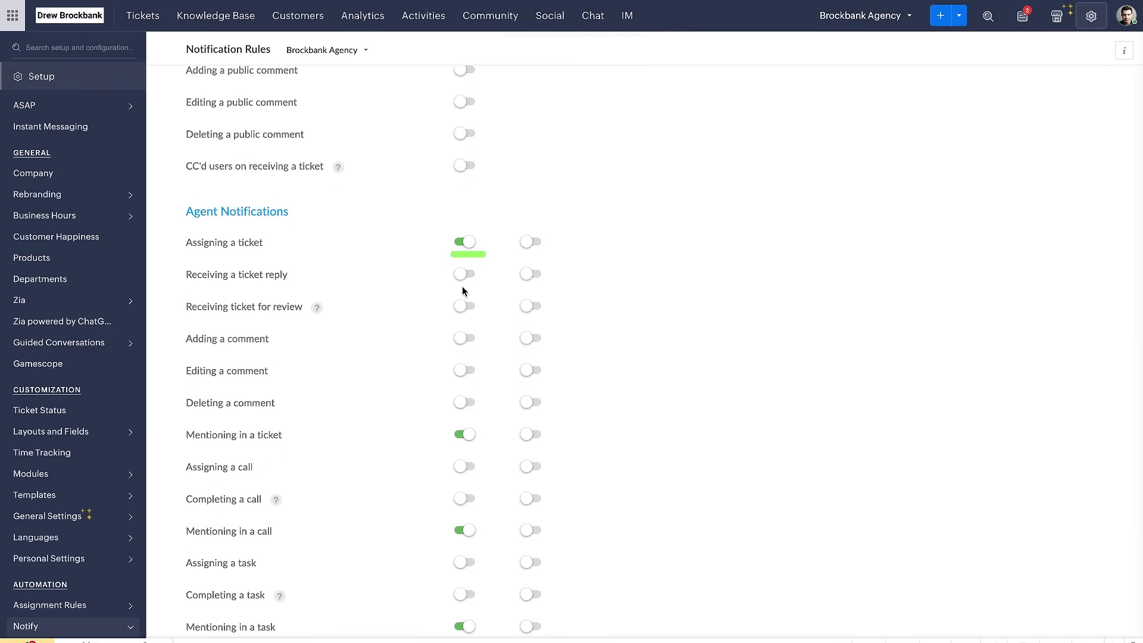
{"action": "left_click_drag", "start_coordinate": [438, 290], "coordinate": [500, 288]}
{"action": "scroll", "coordinate": [488, 309], "scroll_direction": "down", "scroll_amount": 3}
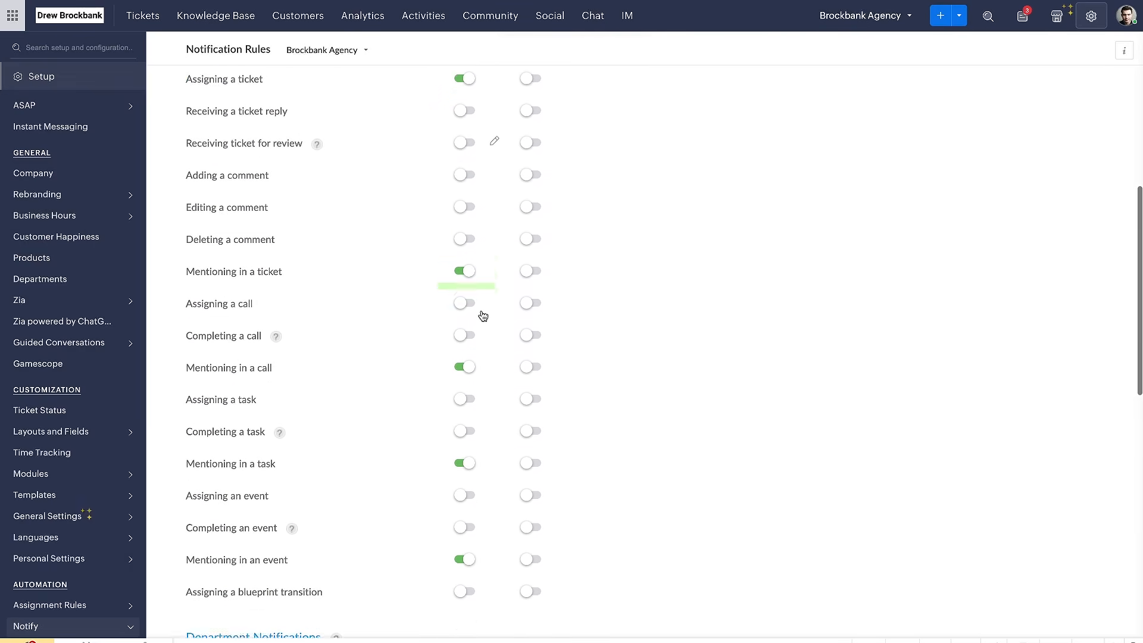
{"action": "left_click_drag", "start_coordinate": [196, 232], "coordinate": [362, 230]}
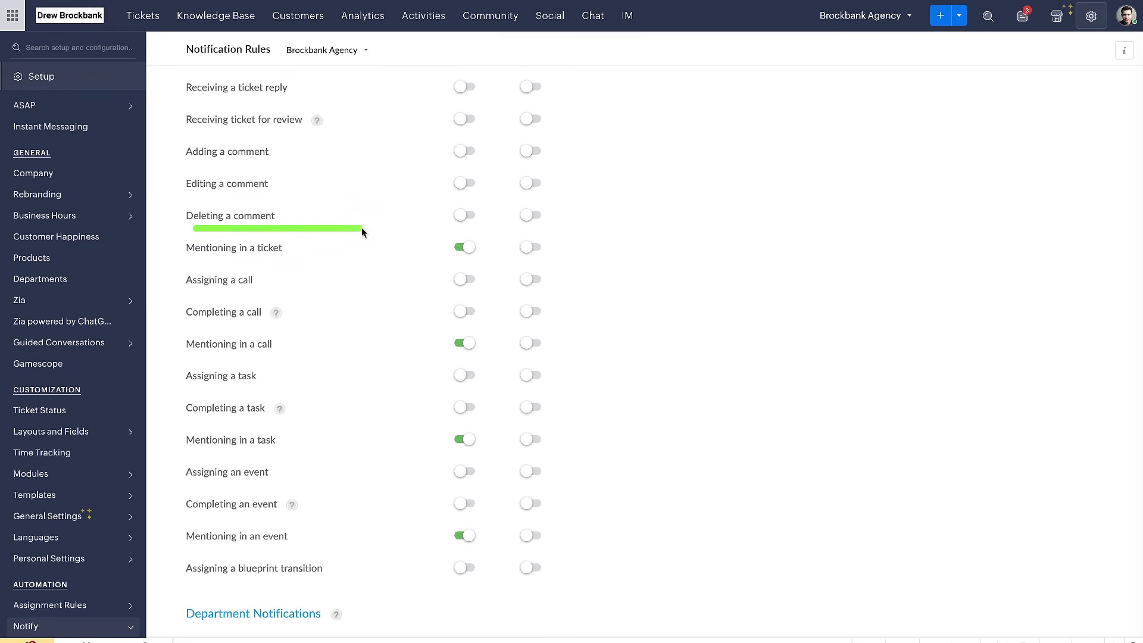
{"action": "scroll", "coordinate": [408, 230], "scroll_direction": "up", "scroll_amount": 6}
{"action": "left_click_drag", "start_coordinate": [188, 395], "coordinate": [300, 395]}
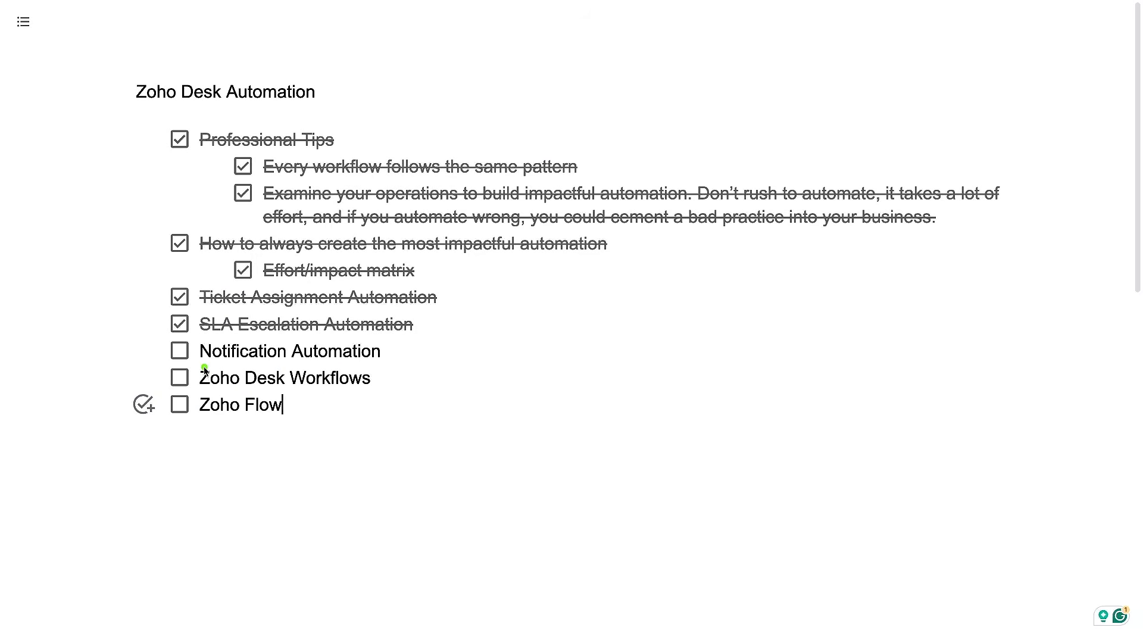
{"action": "left_click_drag", "start_coordinate": [203, 369], "coordinate": [402, 367]}
{"action": "left_click", "coordinate": [179, 351]}
{"action": "left_click_drag", "start_coordinate": [194, 395], "coordinate": [398, 394]}
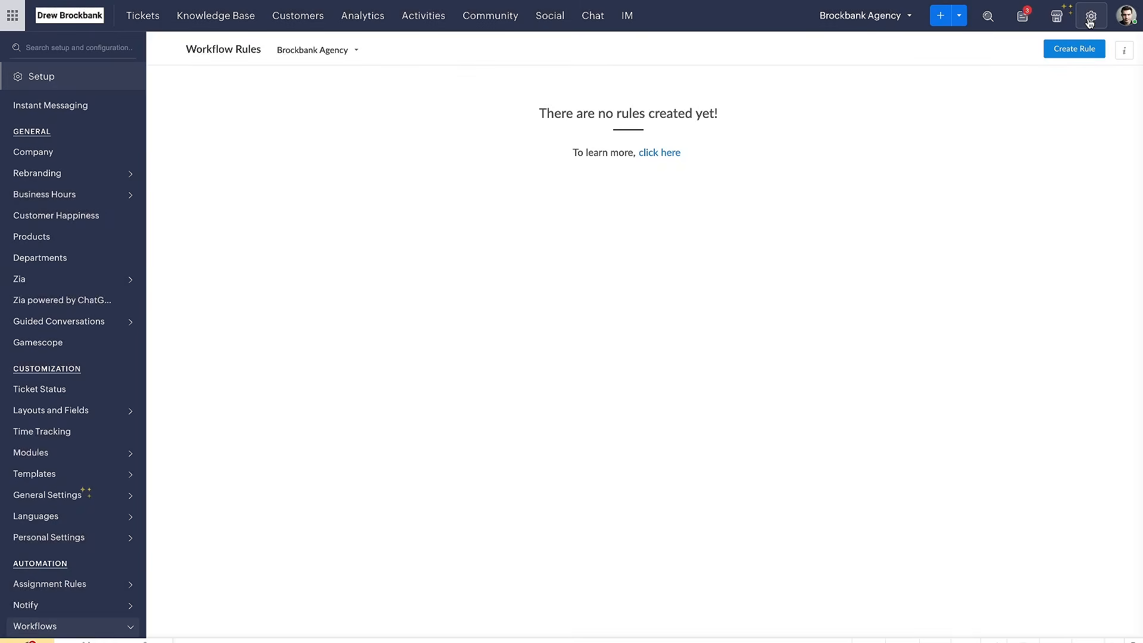
Go to the Workflows automation settings and check which departments can have workflow rules, keeping Brockbank Agency
{"action": "left_click", "coordinate": [1084, 23]}
{"action": "left_click", "coordinate": [660, 147]}
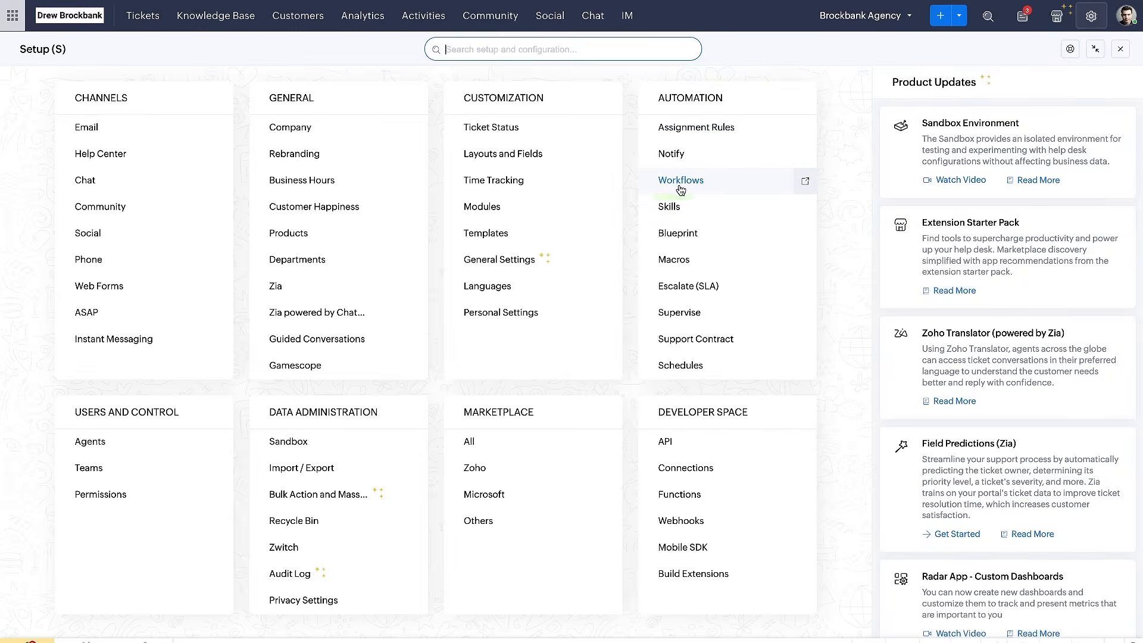
{"action": "left_click", "coordinate": [681, 179]}
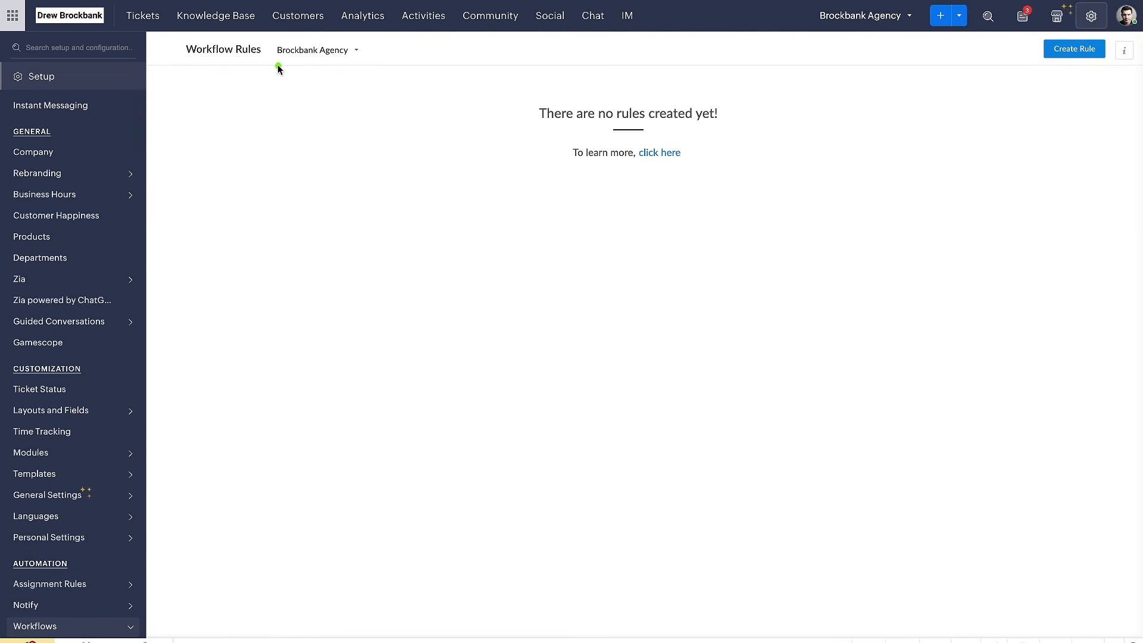
{"action": "left_click", "coordinate": [355, 52]}
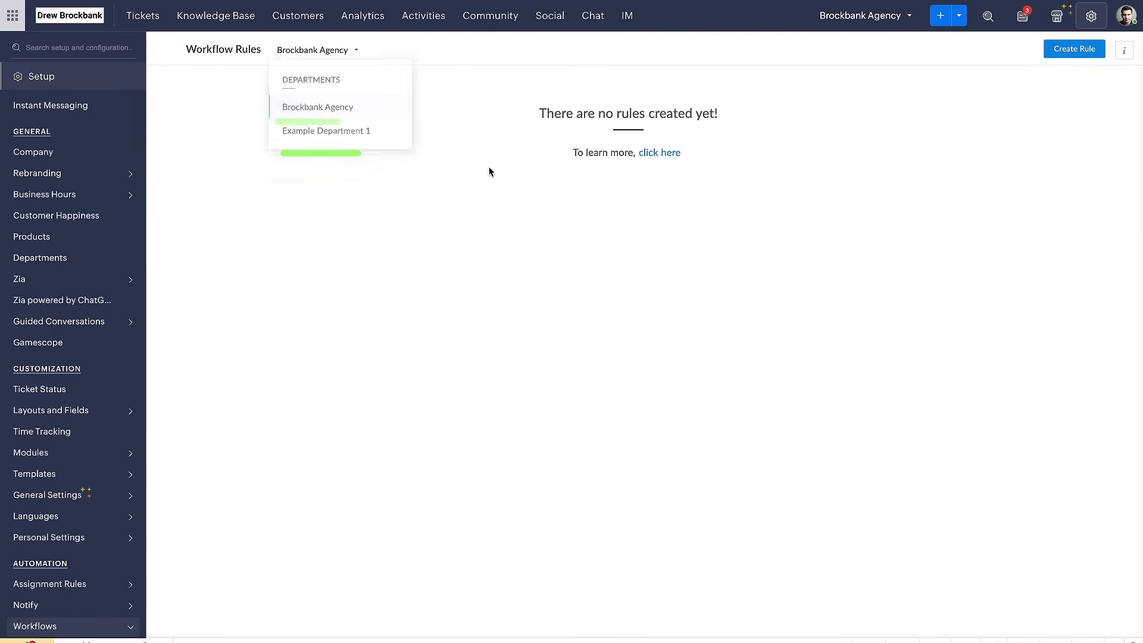
{"action": "left_click", "coordinate": [661, 153]}
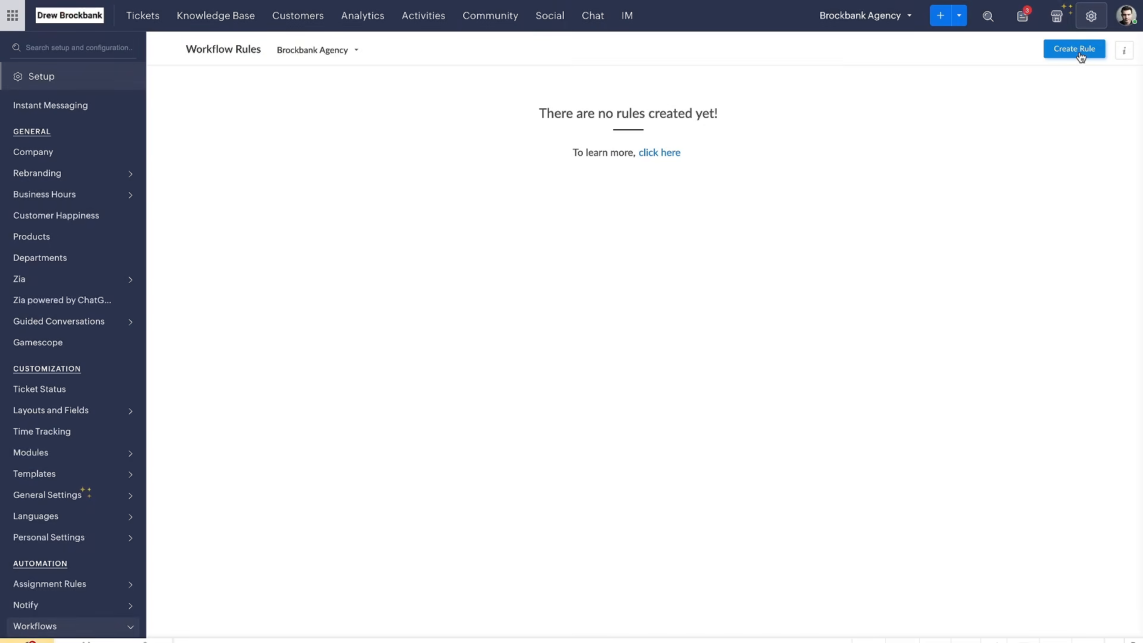
Start a new active workflow rule for the Tickets module, name it "Ticket Automation Demonstration" and continue to its trigger
{"action": "left_click", "coordinate": [1074, 49]}
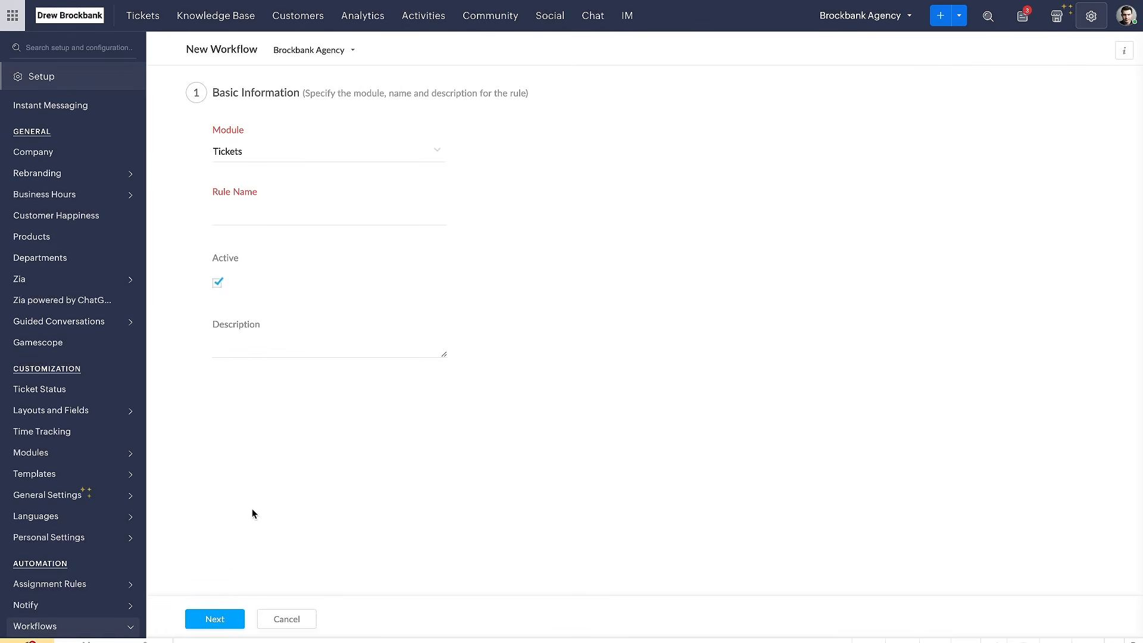
{"action": "left_click", "coordinate": [288, 620]}
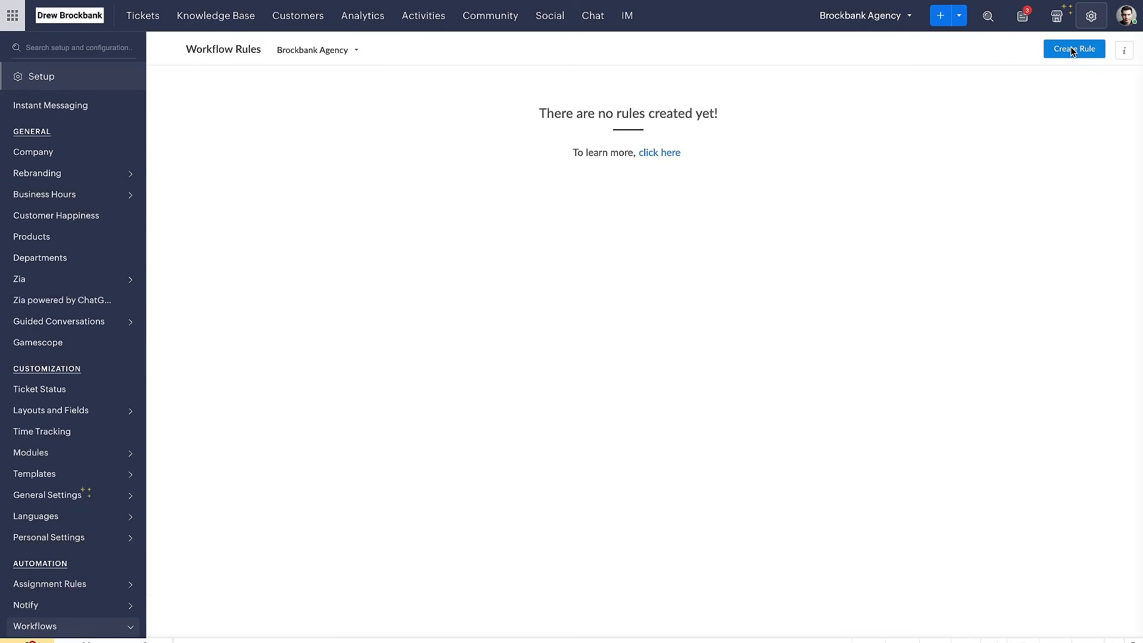
{"action": "left_click", "coordinate": [1073, 50]}
{"action": "left_click", "coordinate": [422, 207]}
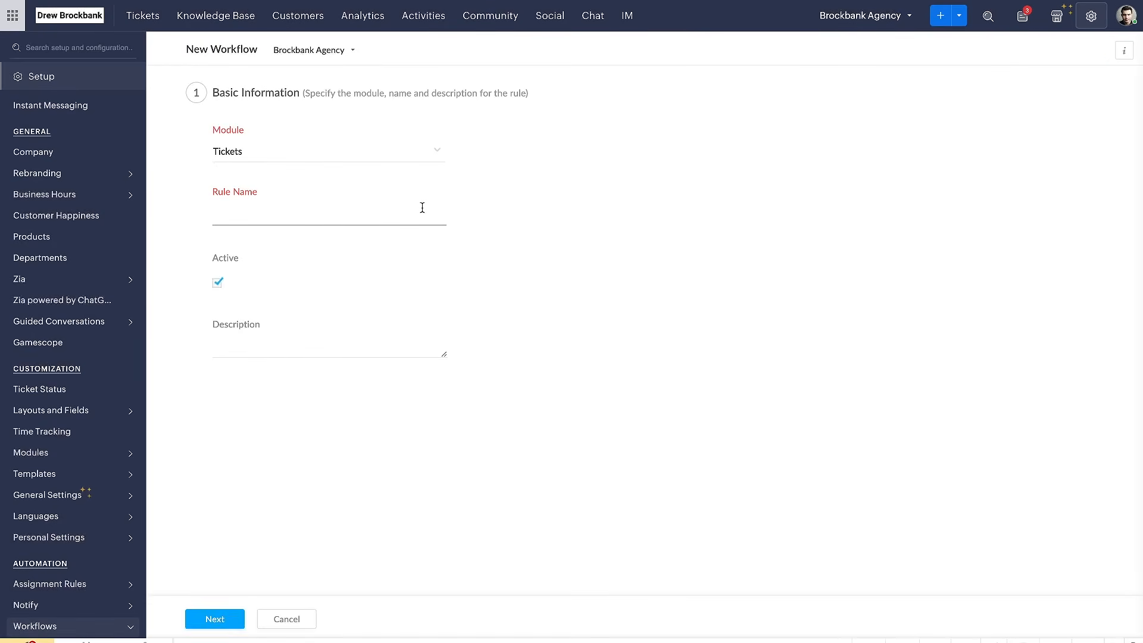
{"action": "left_click", "coordinate": [299, 153]}
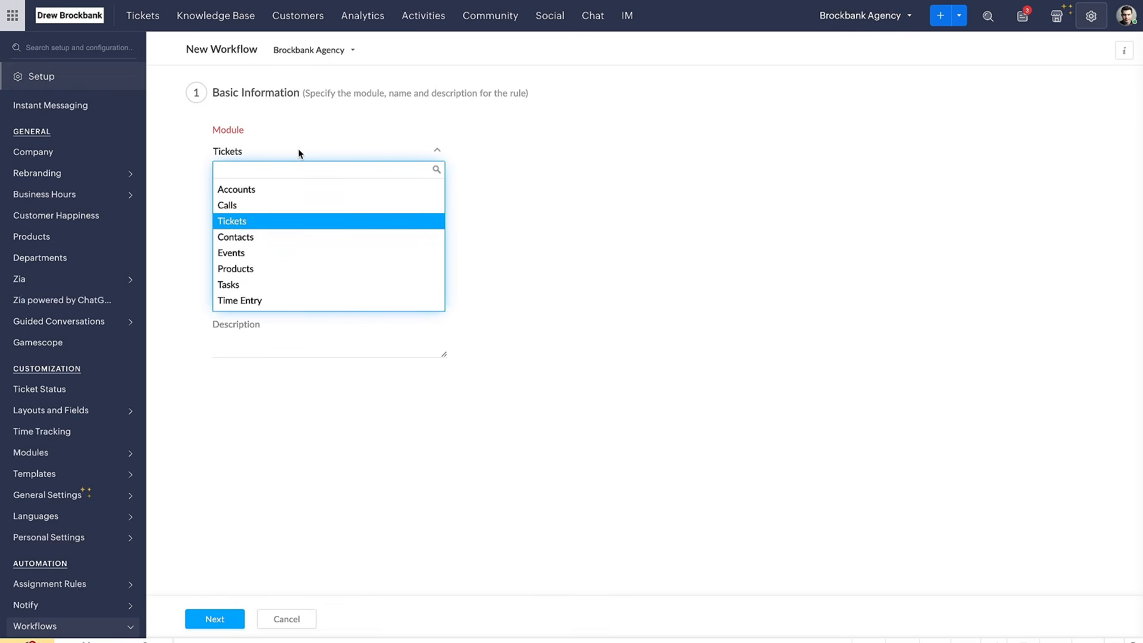
{"action": "left_click", "coordinate": [348, 119]}
{"action": "left_click", "coordinate": [303, 210]}
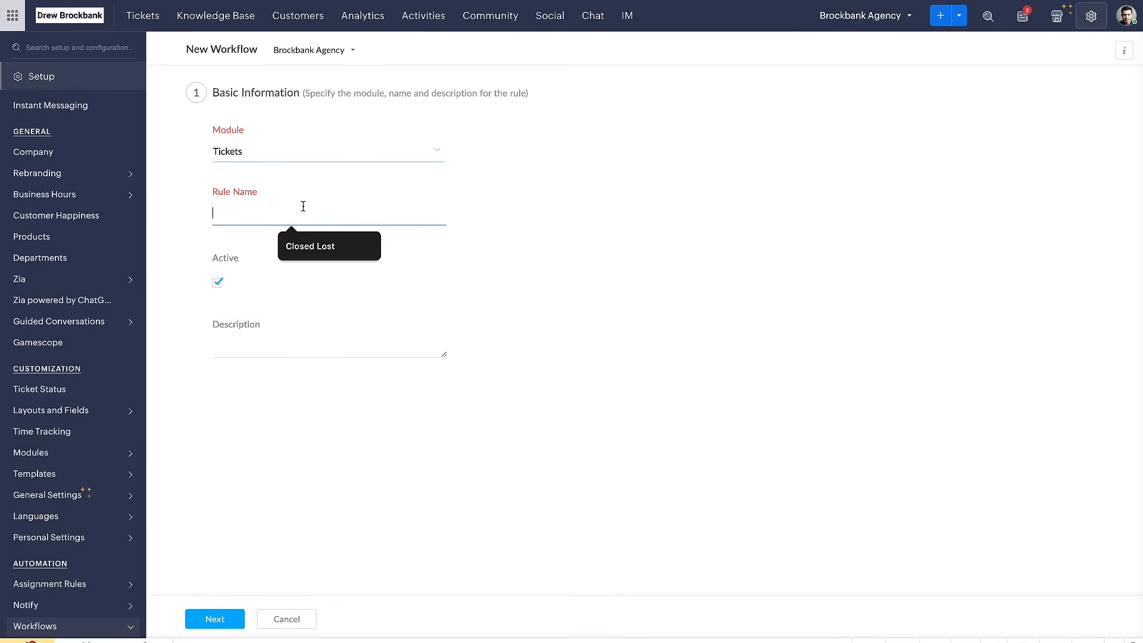
{"action": "type", "text": "Ticket Automation Demonstration"}
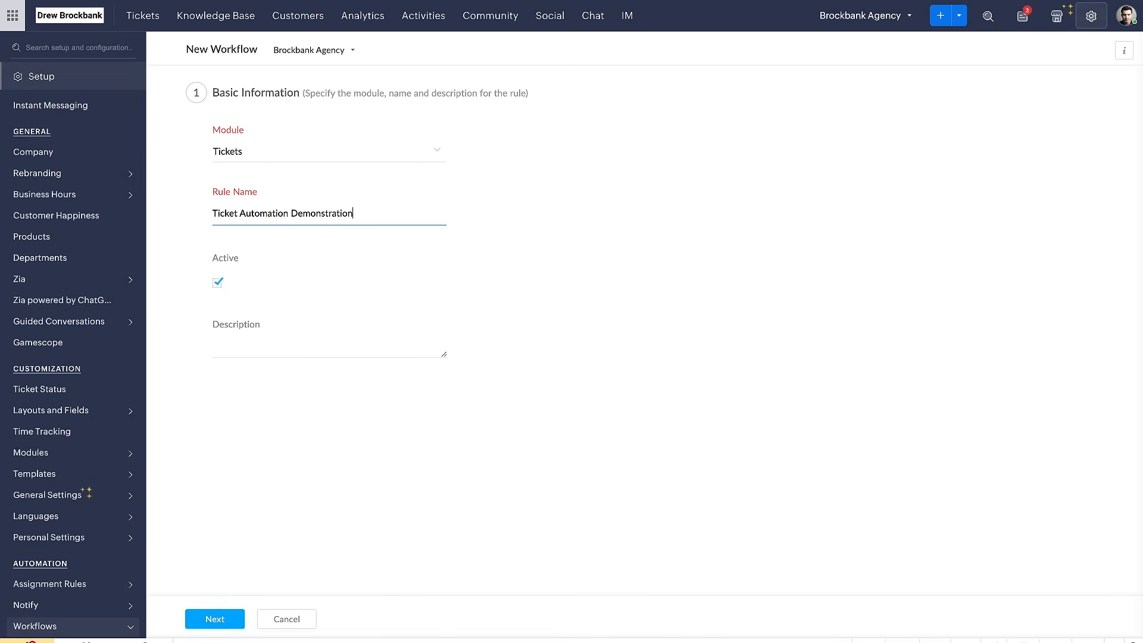
{"action": "left_click", "coordinate": [314, 243]}
{"action": "left_click", "coordinate": [230, 629]}
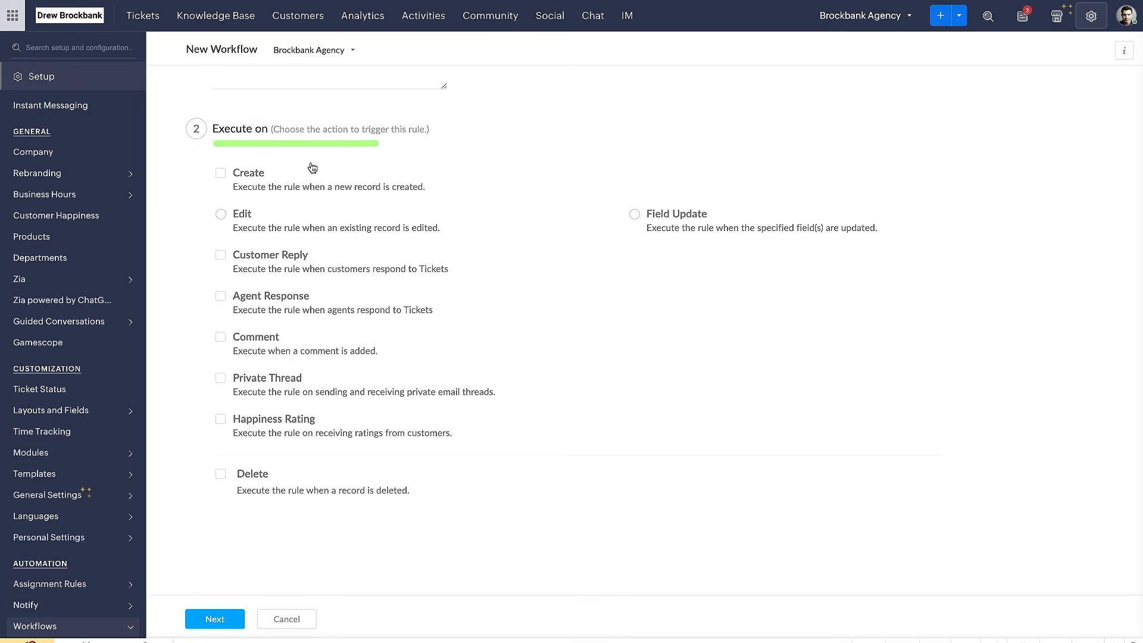
Set the rule to execute on Customer Reply and continue to its actions without specifying any criteria
{"action": "left_click", "coordinate": [221, 255]}
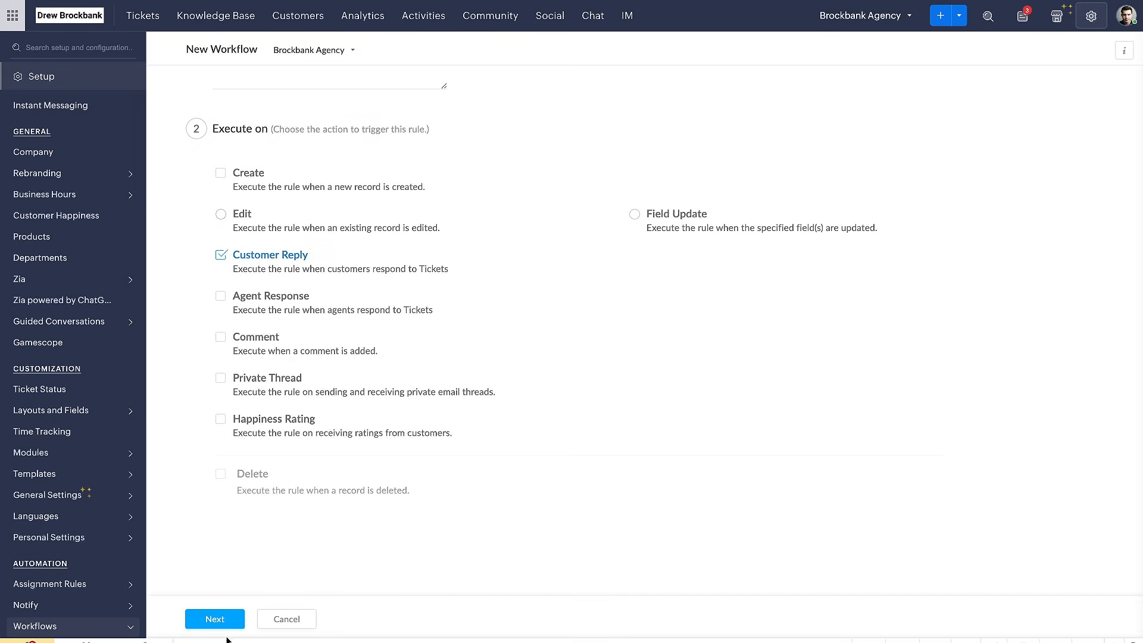
{"action": "left_click", "coordinate": [215, 619]}
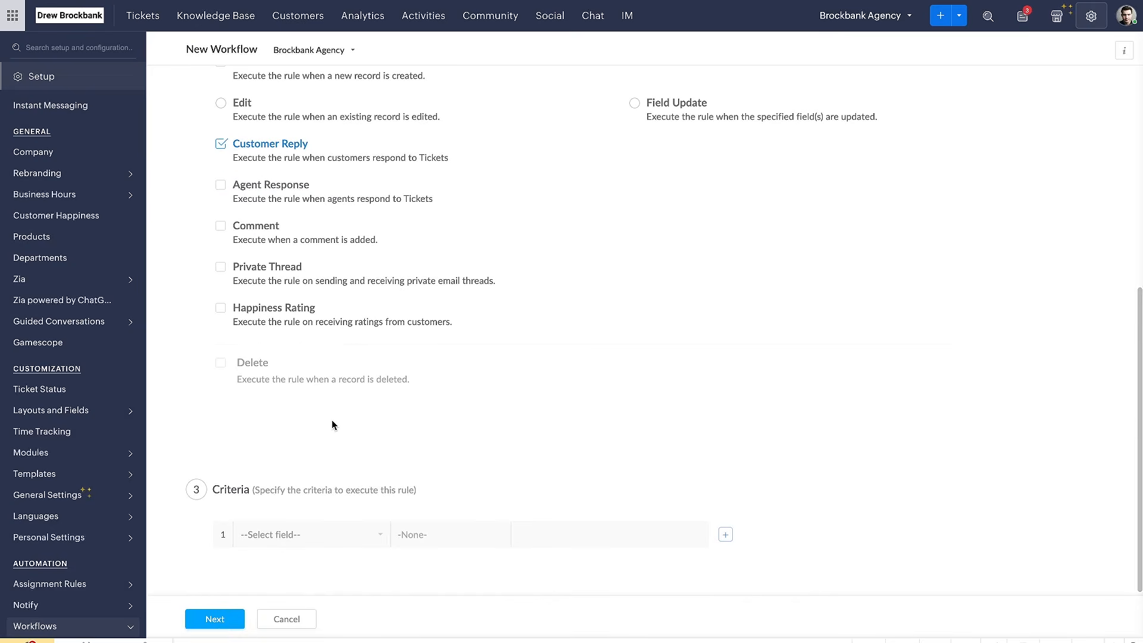
{"action": "left_click", "coordinate": [286, 536]}
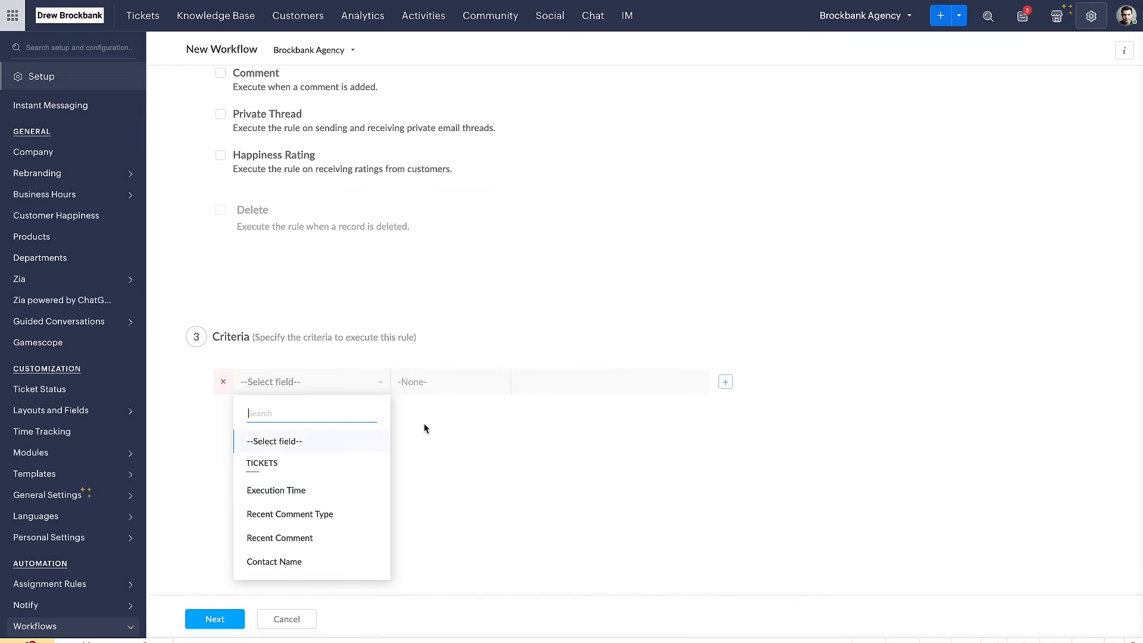
{"action": "scroll", "coordinate": [370, 440], "scroll_direction": "up", "scroll_amount": 3}
{"action": "left_click", "coordinate": [215, 619]}
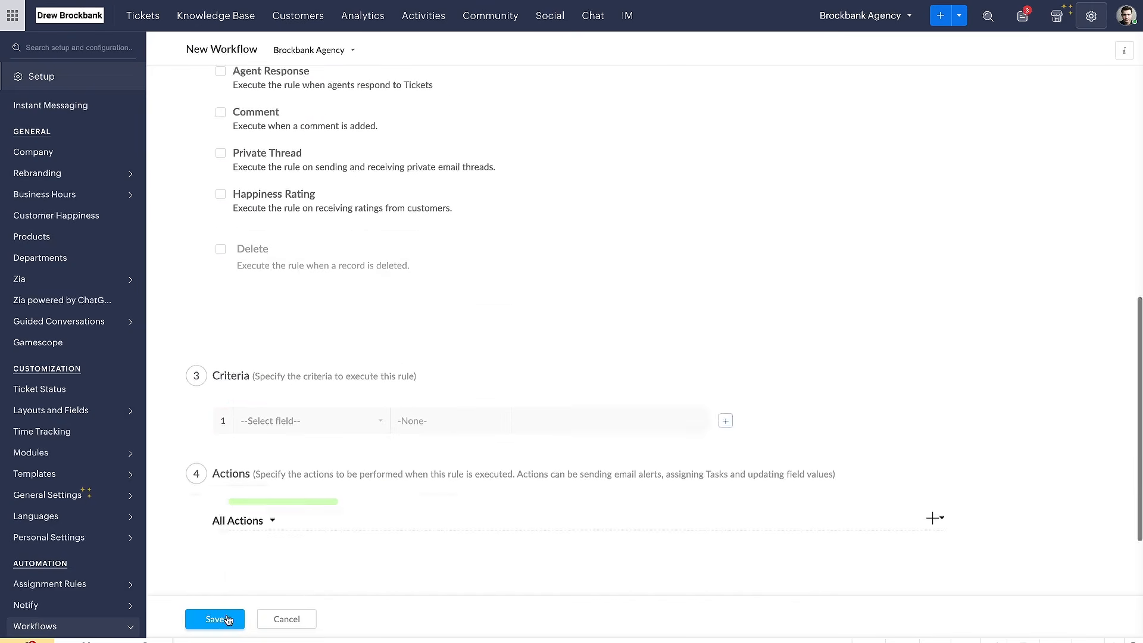
Filter the rule's actions to Alerts and look over the other action types
{"action": "left_click", "coordinate": [241, 415]}
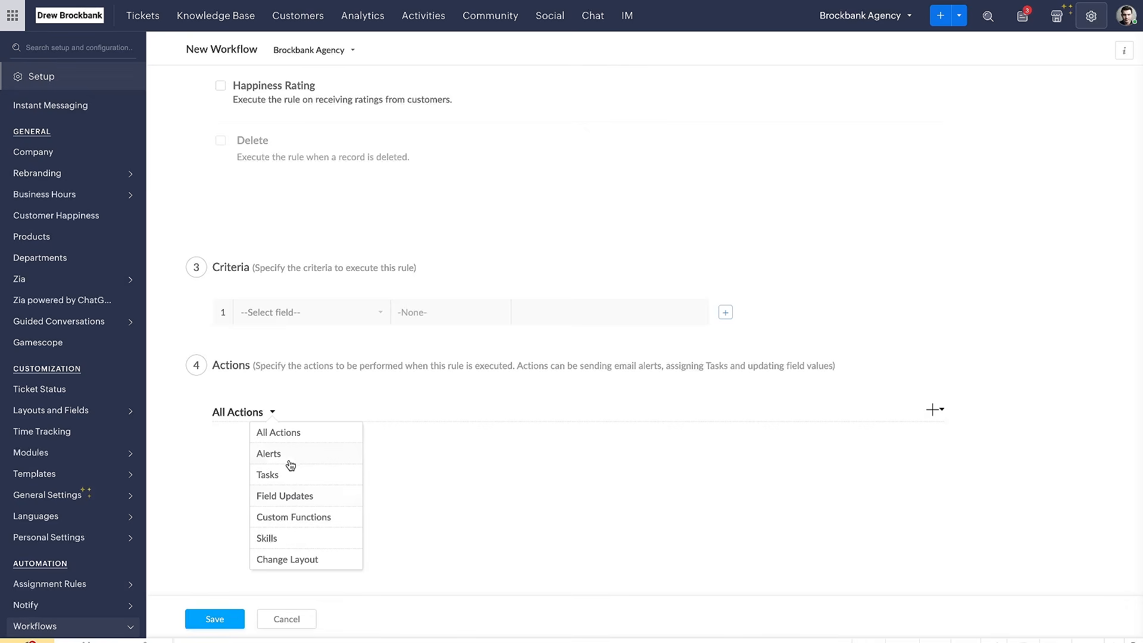
{"action": "left_click", "coordinate": [291, 461]}
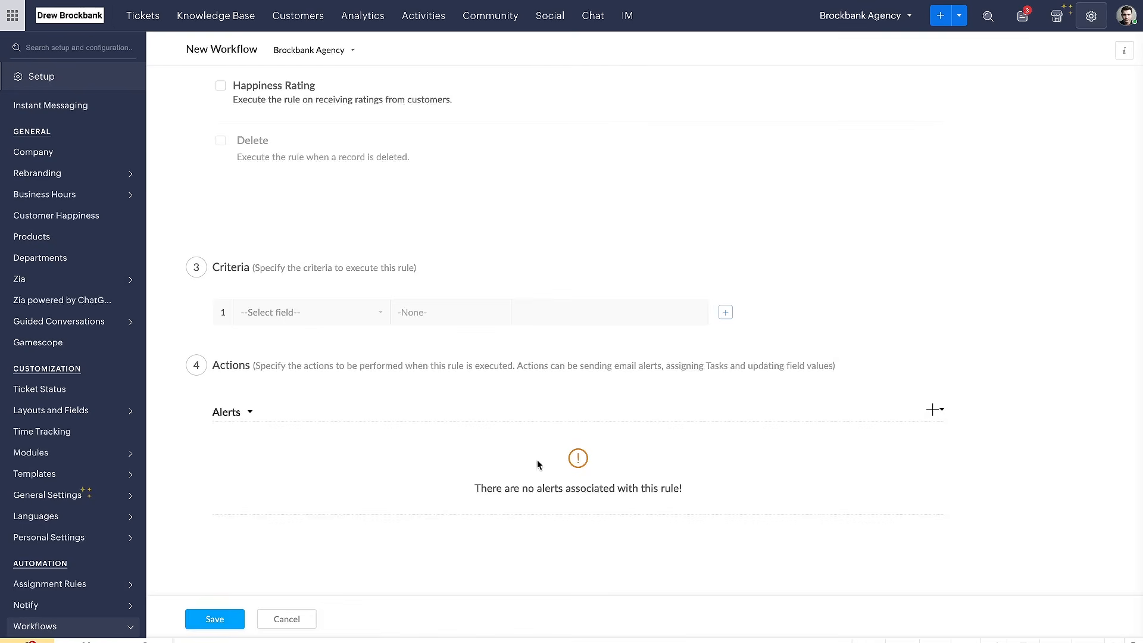
{"action": "left_click", "coordinate": [237, 413]}
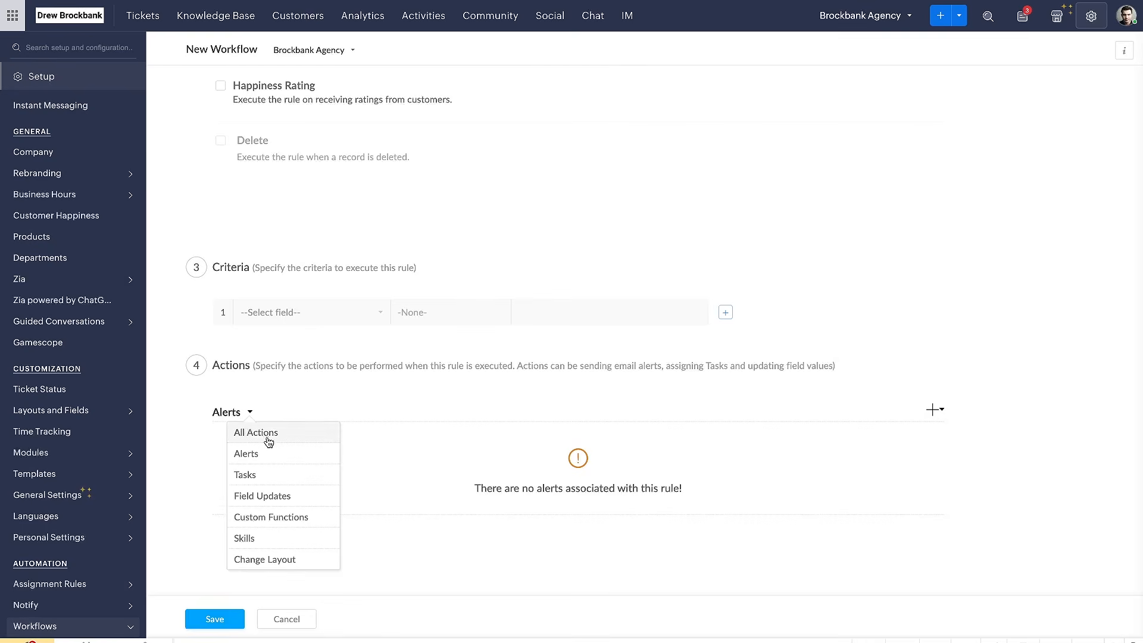
{"action": "left_click", "coordinate": [458, 358]}
Browse the actions that can be added to the rule, searching them for "email" and "tem"
{"action": "left_click", "coordinate": [932, 408]}
{"action": "scroll", "coordinate": [823, 478], "scroll_direction": "down", "scroll_amount": 3}
{"action": "scroll", "coordinate": [819, 496], "scroll_direction": "down", "scroll_amount": 3}
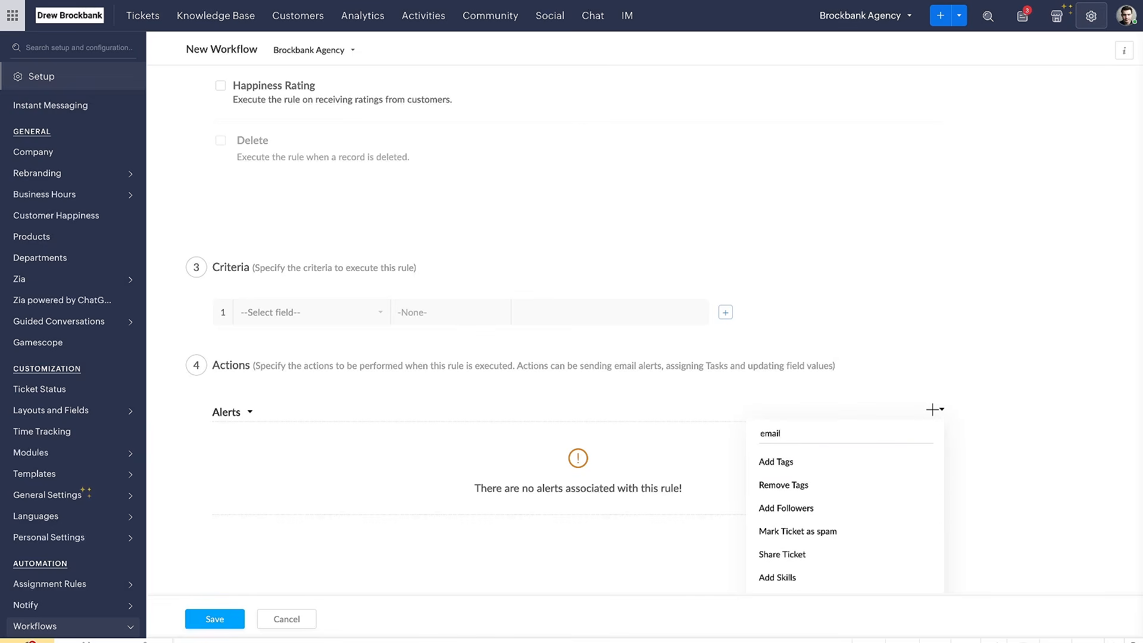
{"action": "type", "text": "temlp"}
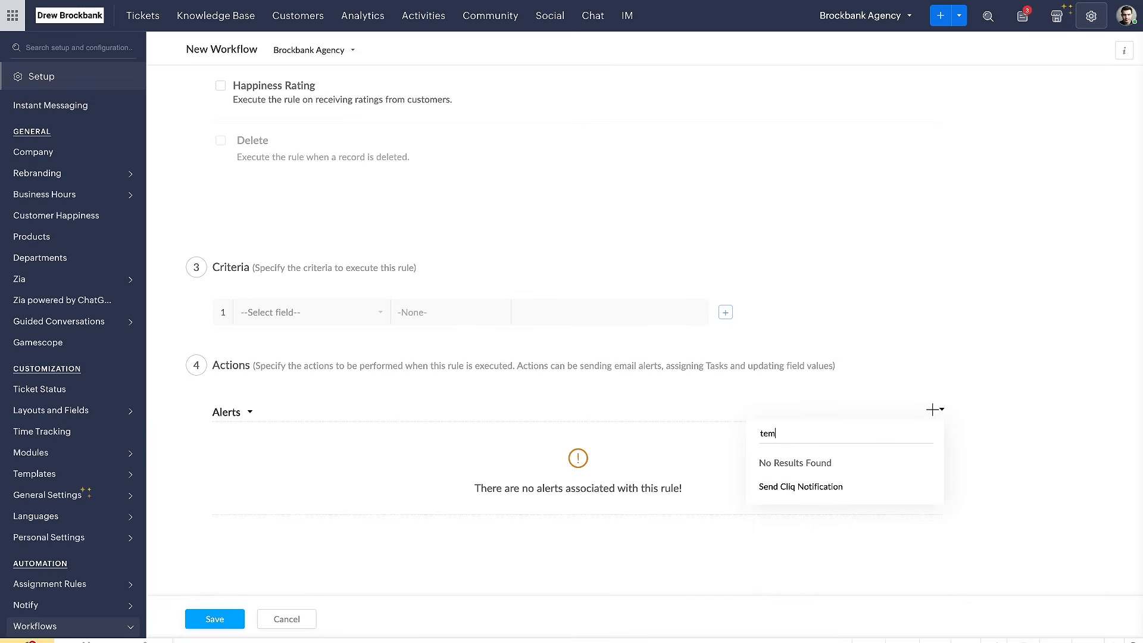
{"action": "key", "text": "super+n"}
{"action": "key", "text": "super+w"}
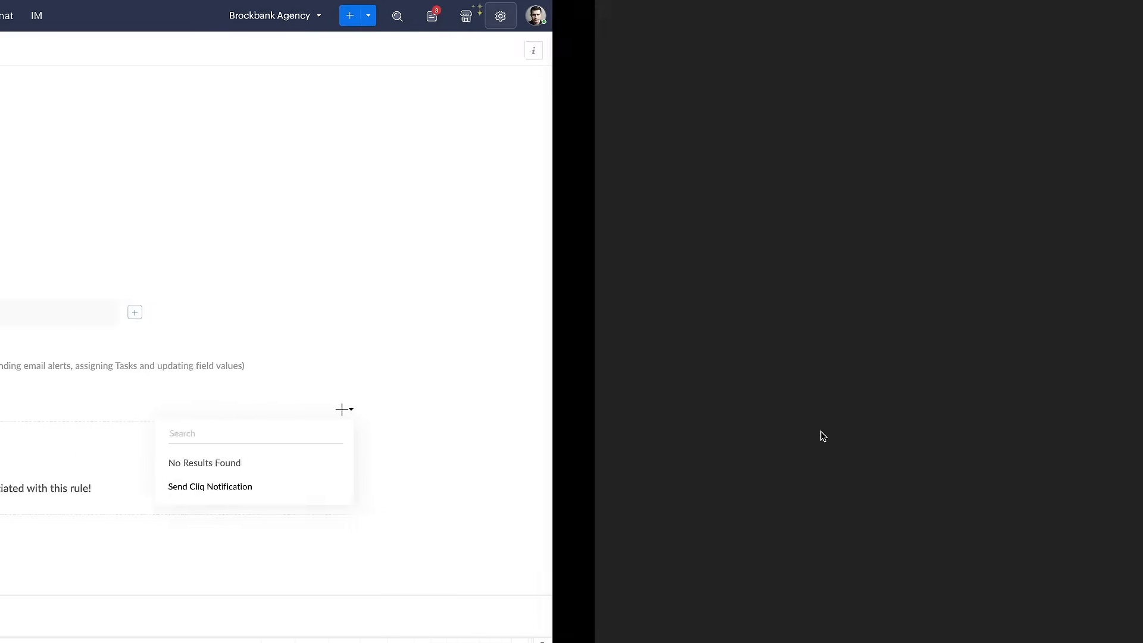
Search the actions that can be added to the rule for "notific" and close the list
{"action": "type", "text": "notici"}
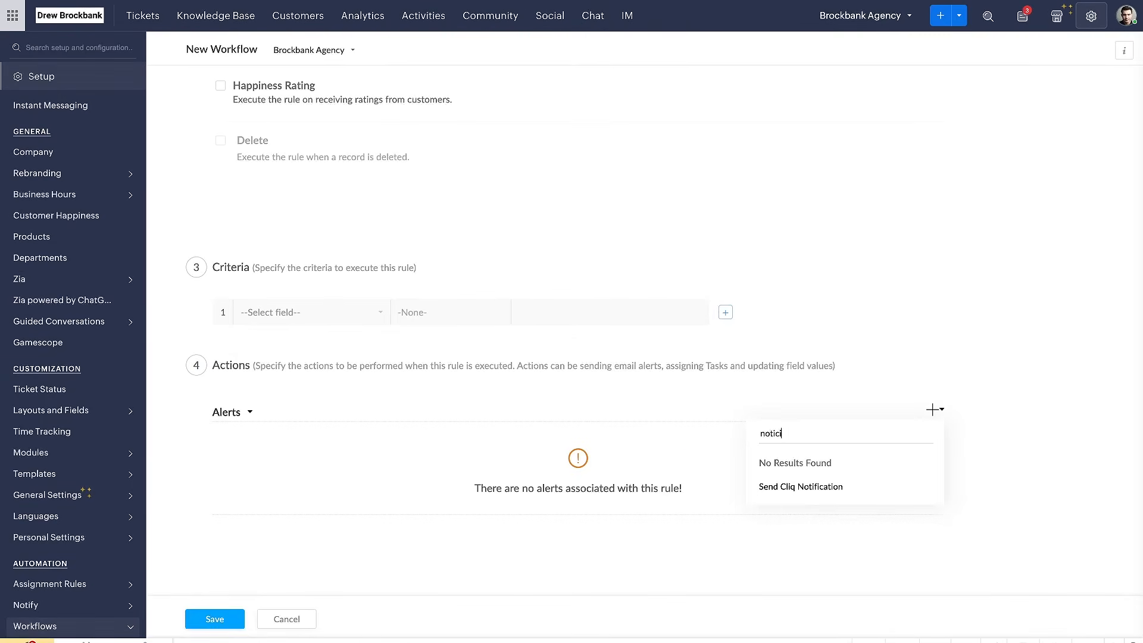
{"action": "key", "text": "BackSpace"}
{"action": "type", "text": "fic"}
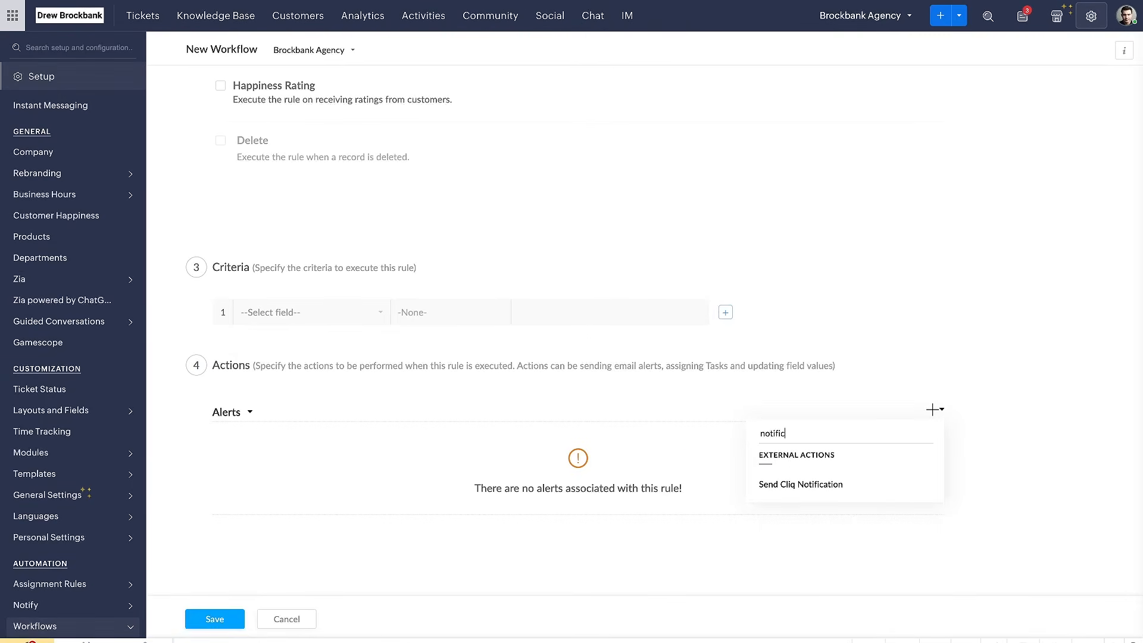
{"action": "left_click", "coordinate": [683, 428]}
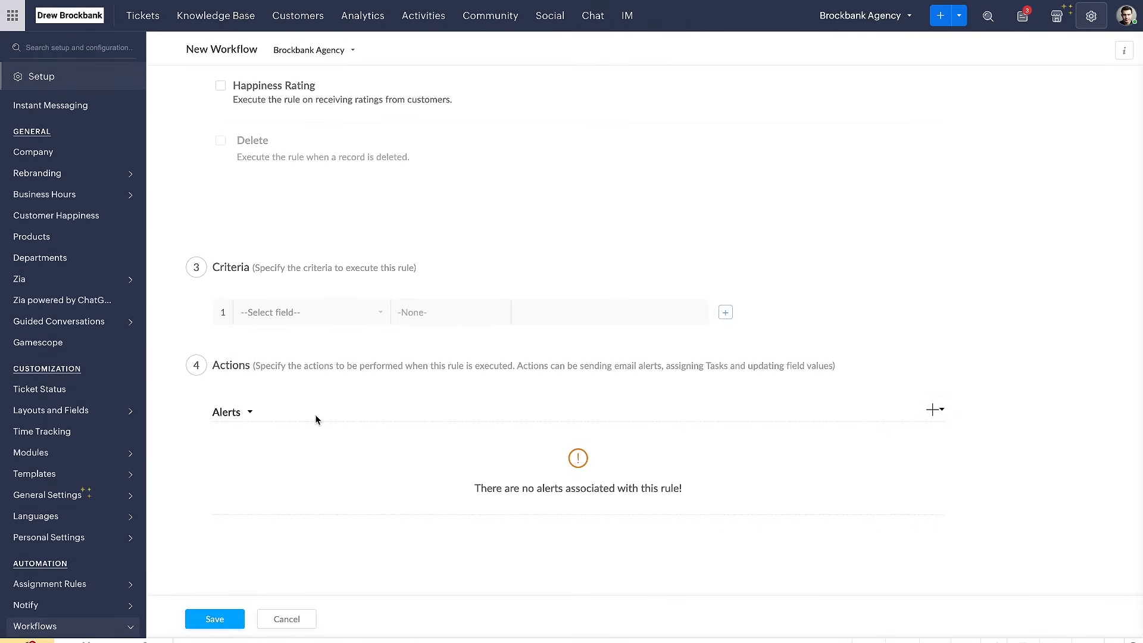
Set the rule's action filter to All Actions and clear the search among the actions that can be added
{"action": "left_click", "coordinate": [250, 413]}
{"action": "scroll", "coordinate": [265, 464], "scroll_direction": "down", "scroll_amount": 1}
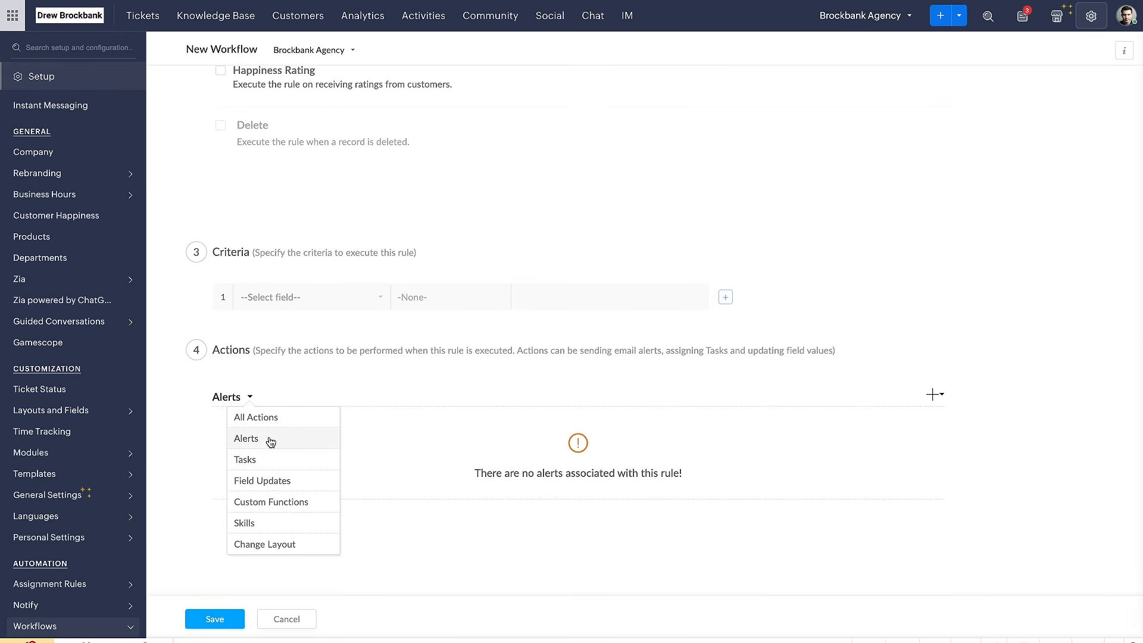
{"action": "left_click", "coordinate": [273, 419]}
{"action": "left_click", "coordinate": [942, 417]}
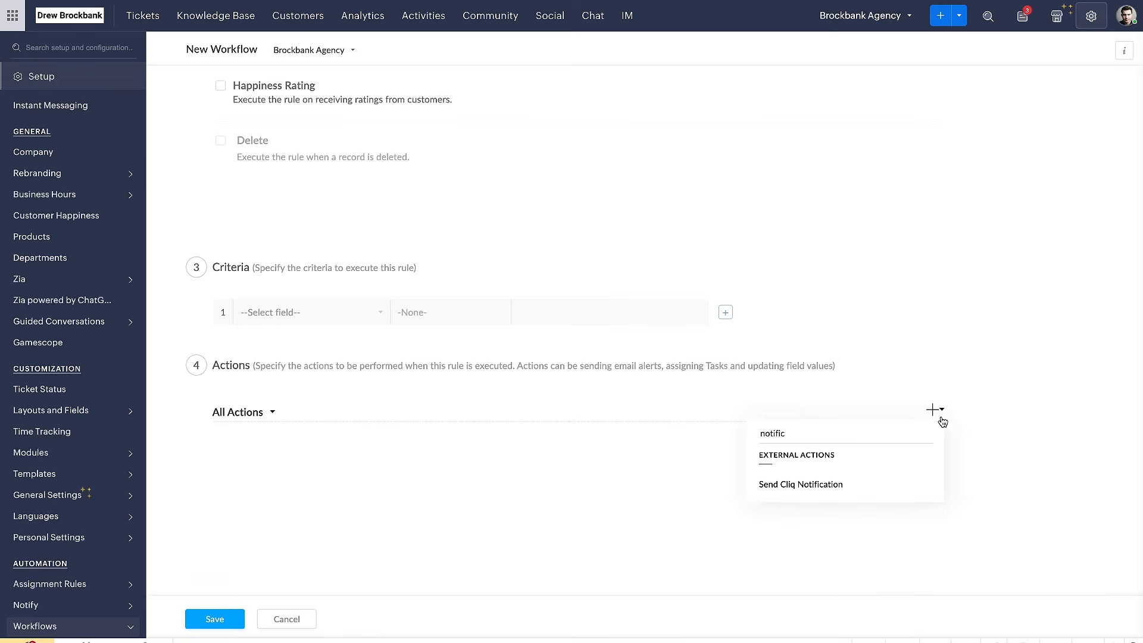
{"action": "key", "text": "BackSpace"}
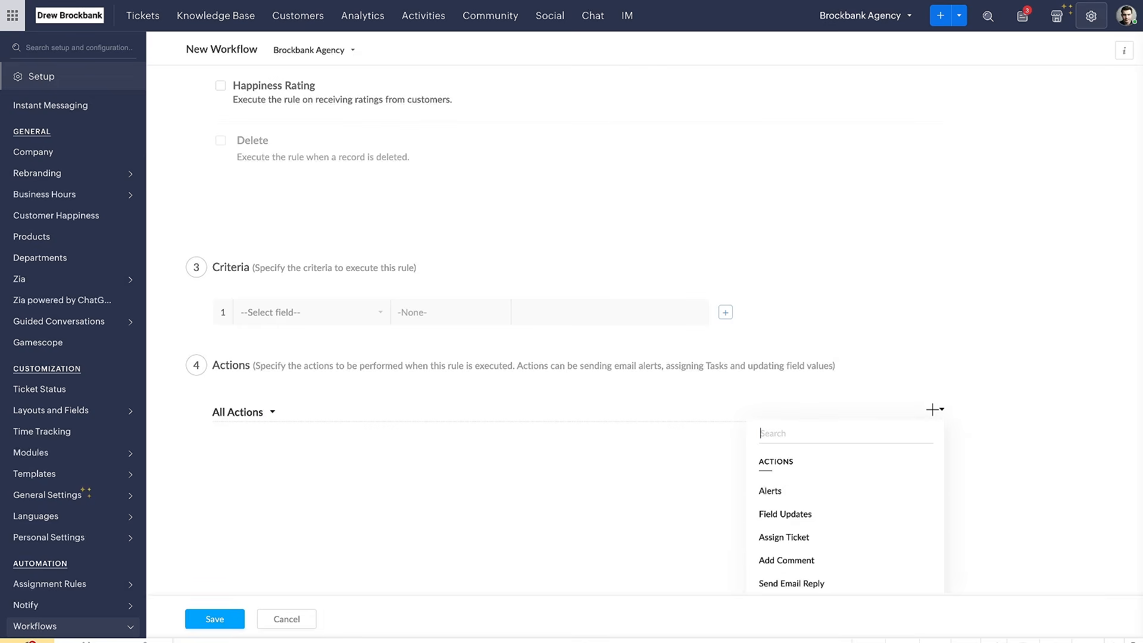
Check which existing alerts can be associated with the rule, and close the dialog
{"action": "mouse_move", "coordinate": [798, 471]}
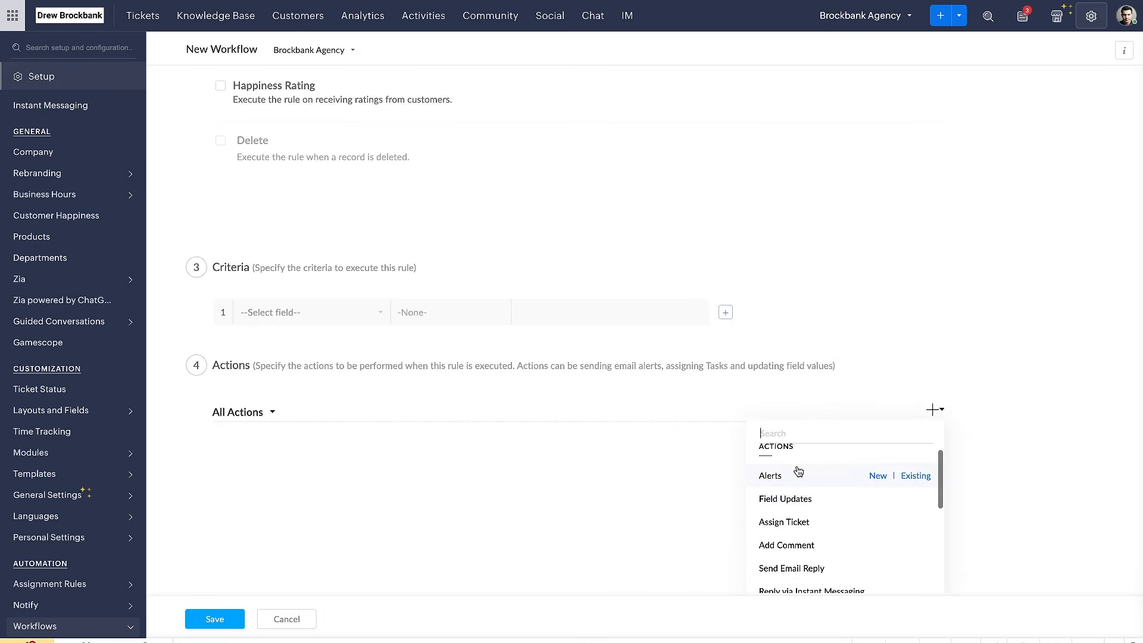
{"action": "left_click", "coordinate": [908, 476]}
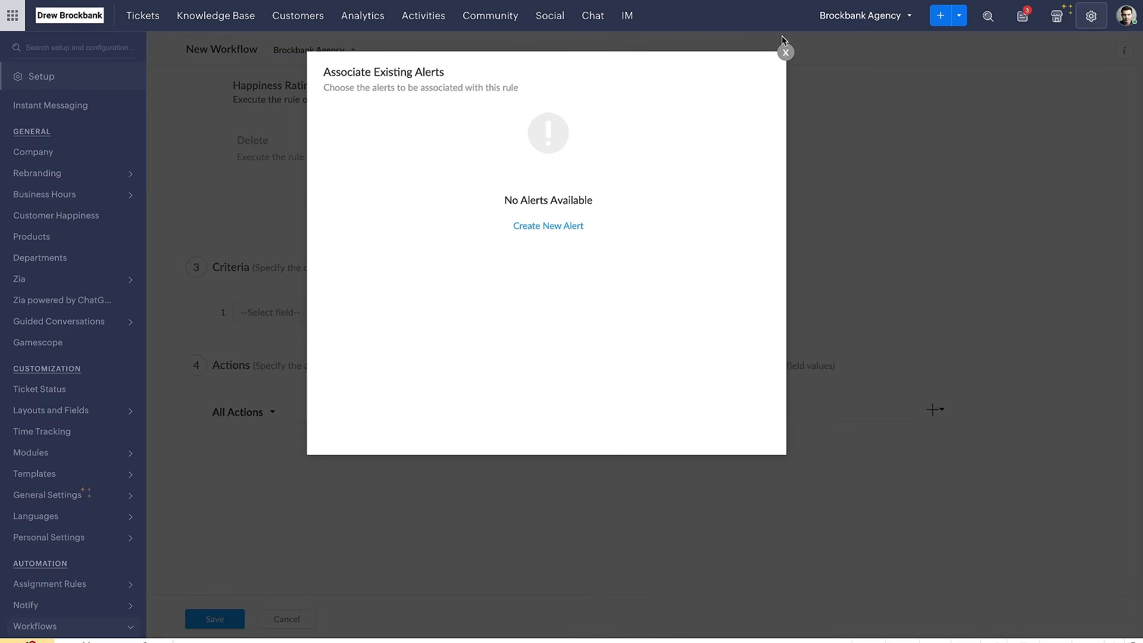
{"action": "left_click", "coordinate": [786, 58]}
Start a new alert for the rule and name it "Notify Agent"
{"action": "left_click", "coordinate": [936, 417]}
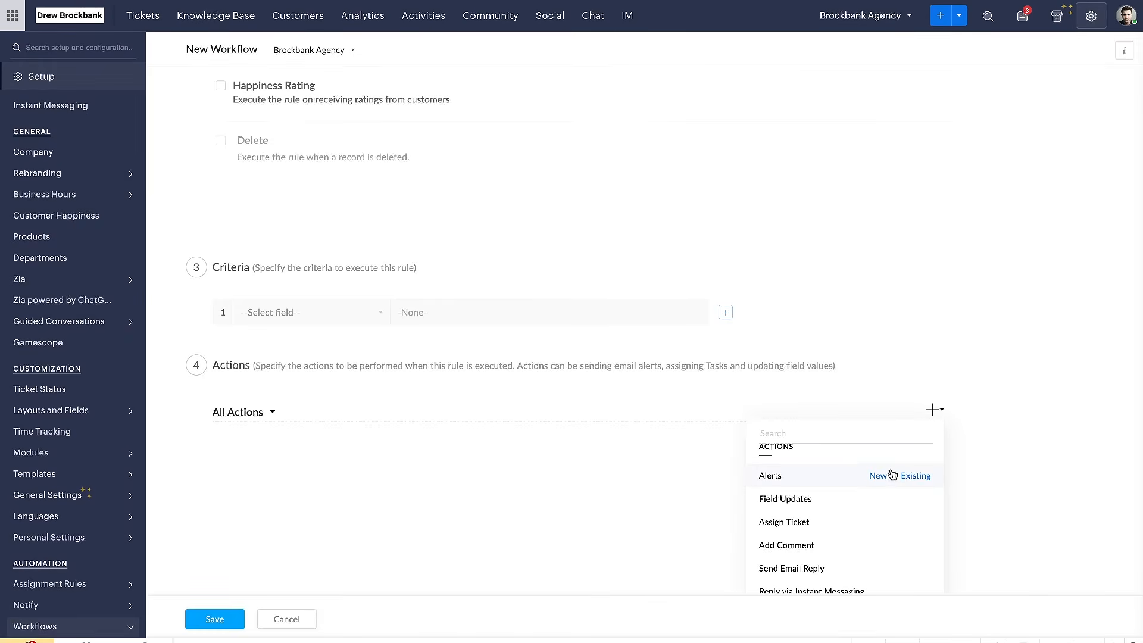
{"action": "left_click", "coordinate": [887, 475]}
{"action": "scroll", "coordinate": [451, 222], "scroll_direction": "down", "scroll_amount": 1}
{"action": "scroll", "coordinate": [451, 223], "scroll_direction": "up", "scroll_amount": 1}
{"action": "left_click_drag", "start_coordinate": [349, 203], "coordinate": [509, 203]}
{"action": "left_click_drag", "start_coordinate": [350, 204], "coordinate": [527, 205]}
{"action": "left_click", "coordinate": [408, 125]}
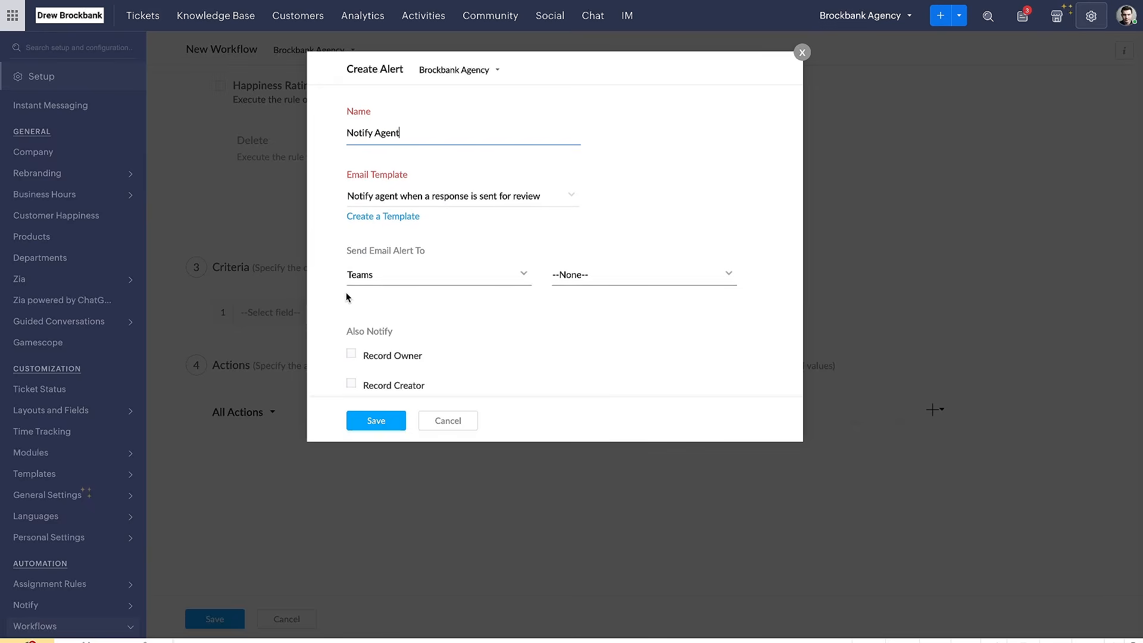
Set the alert's email template to "Notify agent when a customer replies to him"
{"action": "left_click_drag", "start_coordinate": [337, 208], "coordinate": [575, 207]}
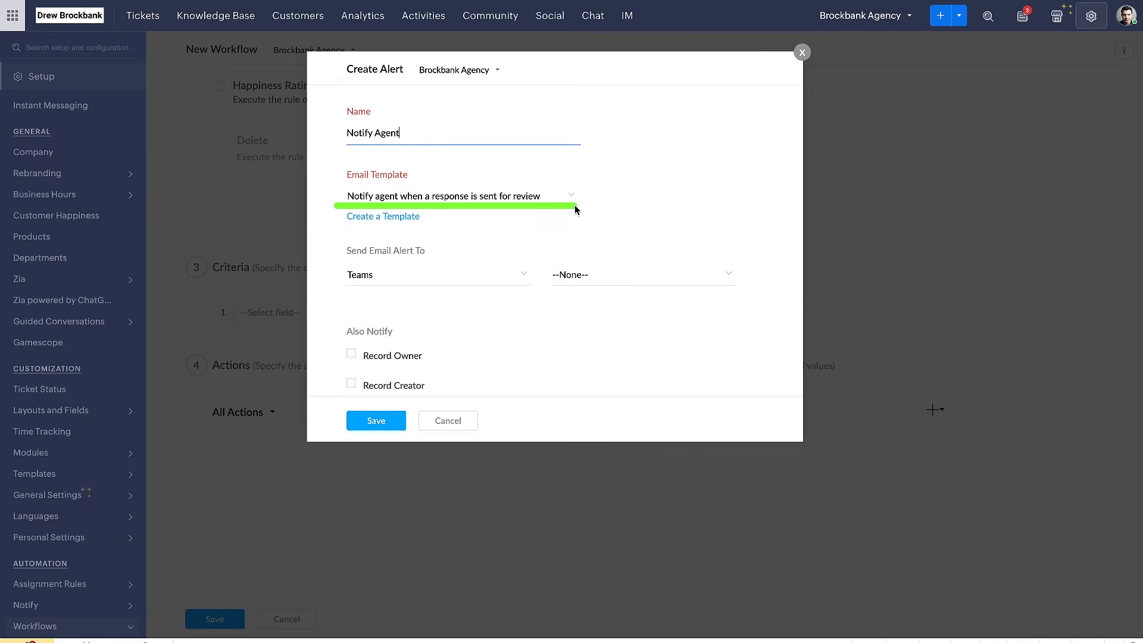
{"action": "left_click", "coordinate": [539, 203]}
{"action": "scroll", "coordinate": [476, 280], "scroll_direction": "down", "scroll_amount": 1}
{"action": "left_click_drag", "start_coordinate": [384, 278], "coordinate": [517, 277]}
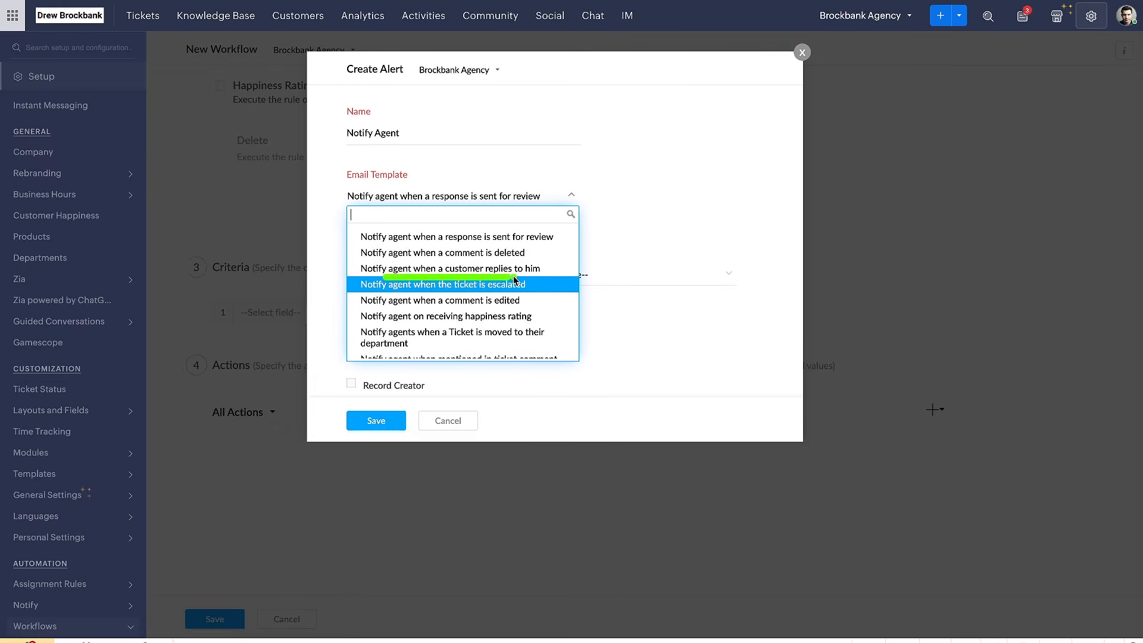
{"action": "left_click", "coordinate": [505, 273]}
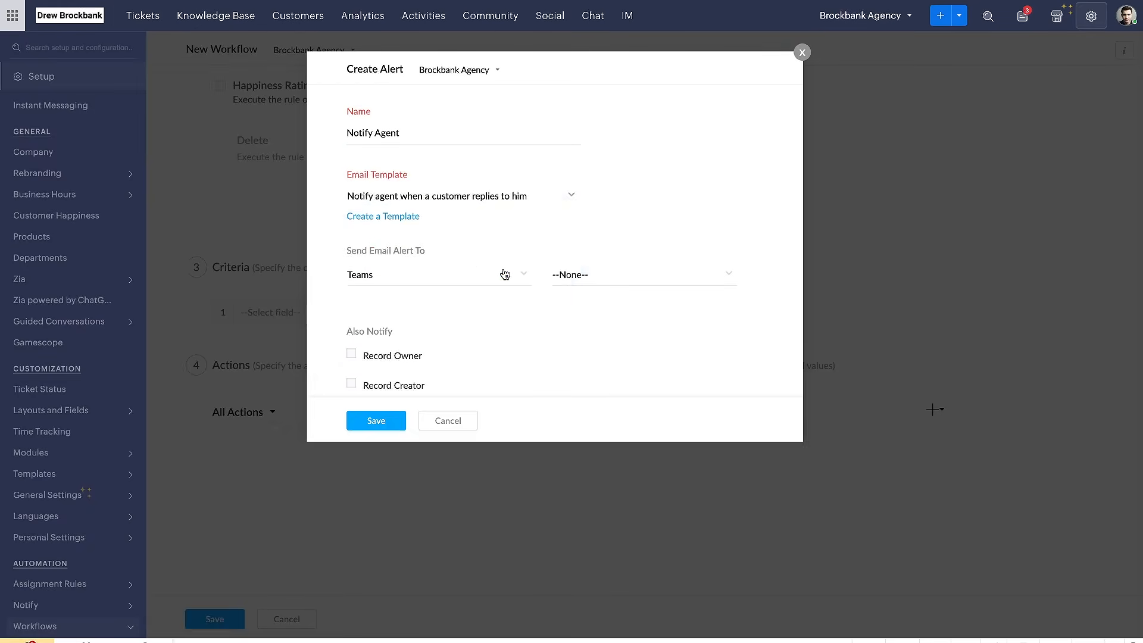
Send the email alert to Agents and select the listed agent as its recipient
{"action": "scroll", "coordinate": [411, 280], "scroll_direction": "down", "scroll_amount": 1}
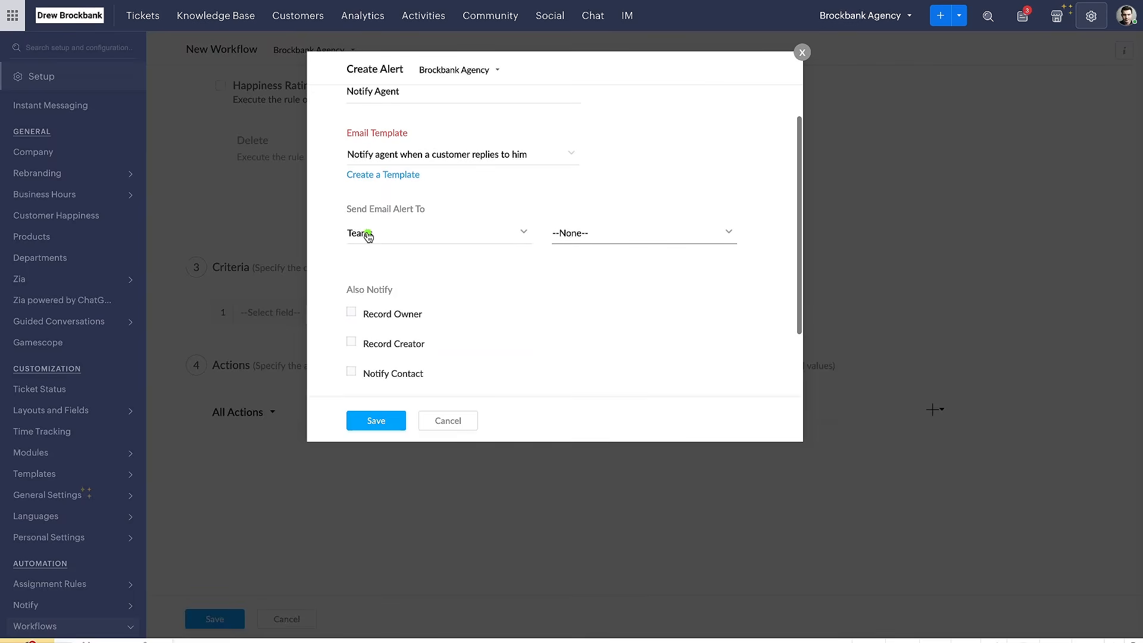
{"action": "left_click", "coordinate": [416, 229]}
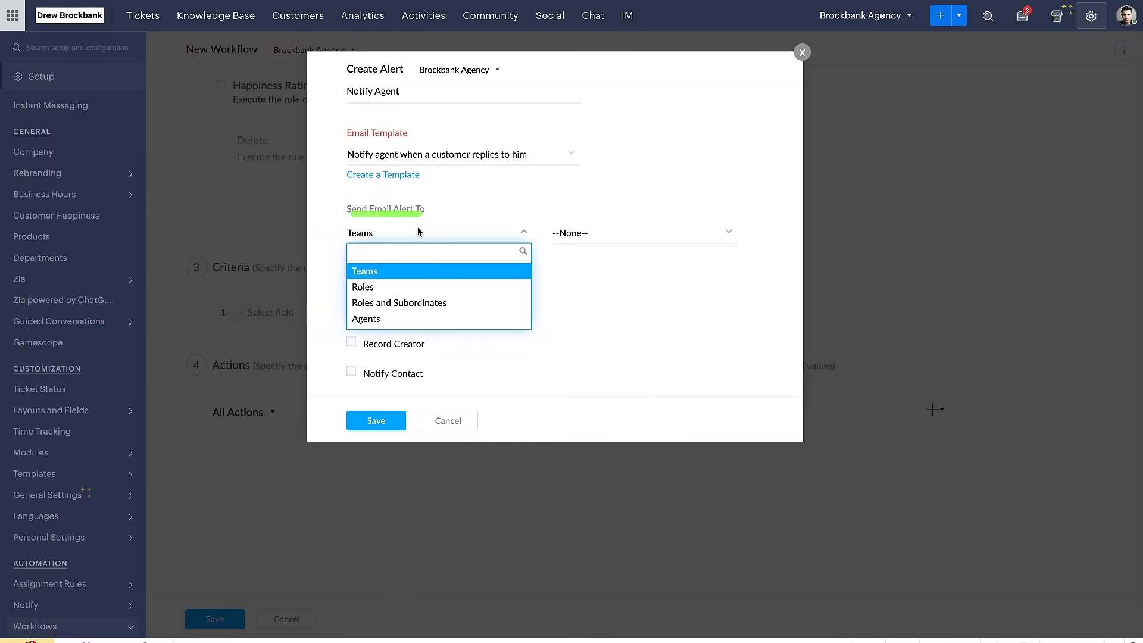
{"action": "left_click", "coordinate": [420, 320]}
{"action": "scroll", "coordinate": [523, 289], "scroll_direction": "down", "scroll_amount": 3}
{"action": "scroll", "coordinate": [523, 289], "scroll_direction": "up", "scroll_amount": 5}
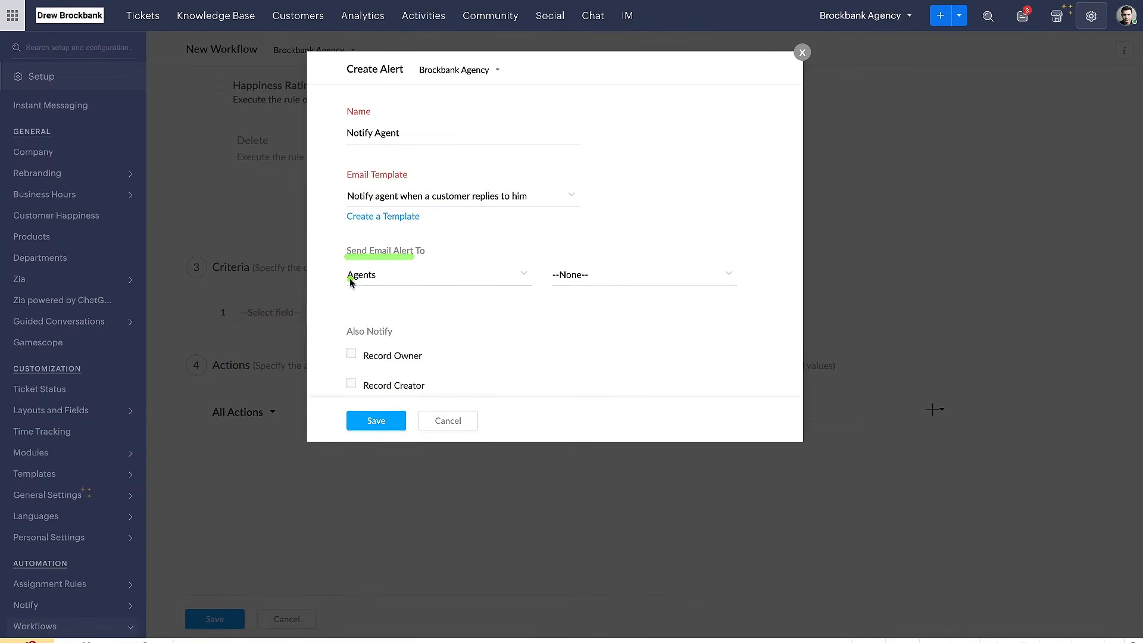
{"action": "left_click", "coordinate": [600, 275]}
{"action": "left_click", "coordinate": [604, 316]}
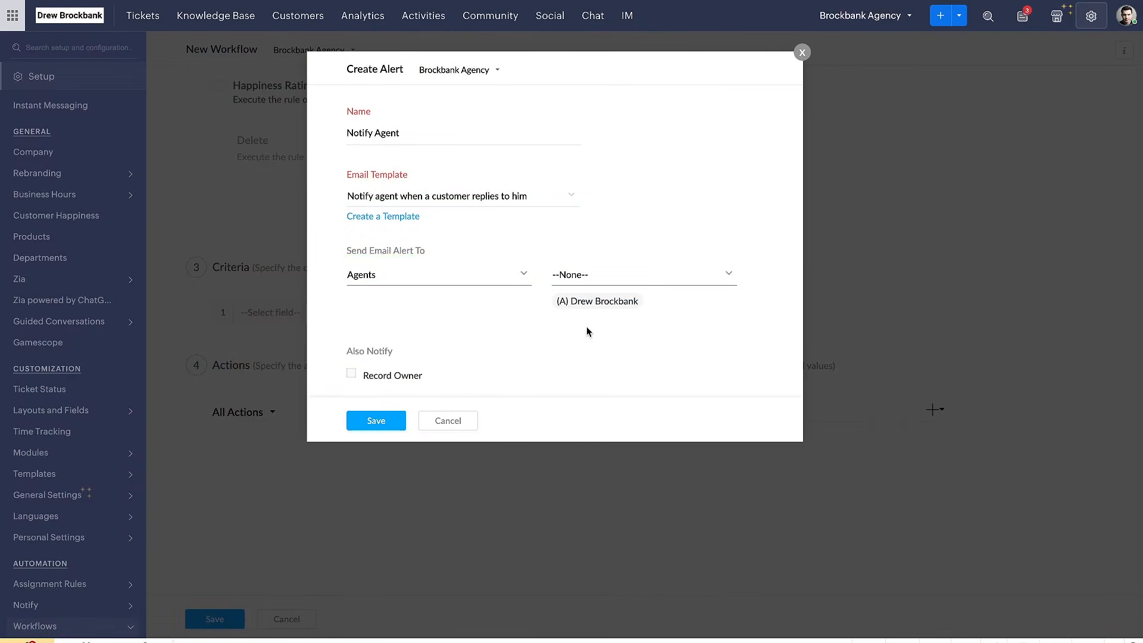
Include the record owner under Also Notify, and discard the new alert without saving it
{"action": "scroll", "coordinate": [411, 326], "scroll_direction": "down", "scroll_amount": 3}
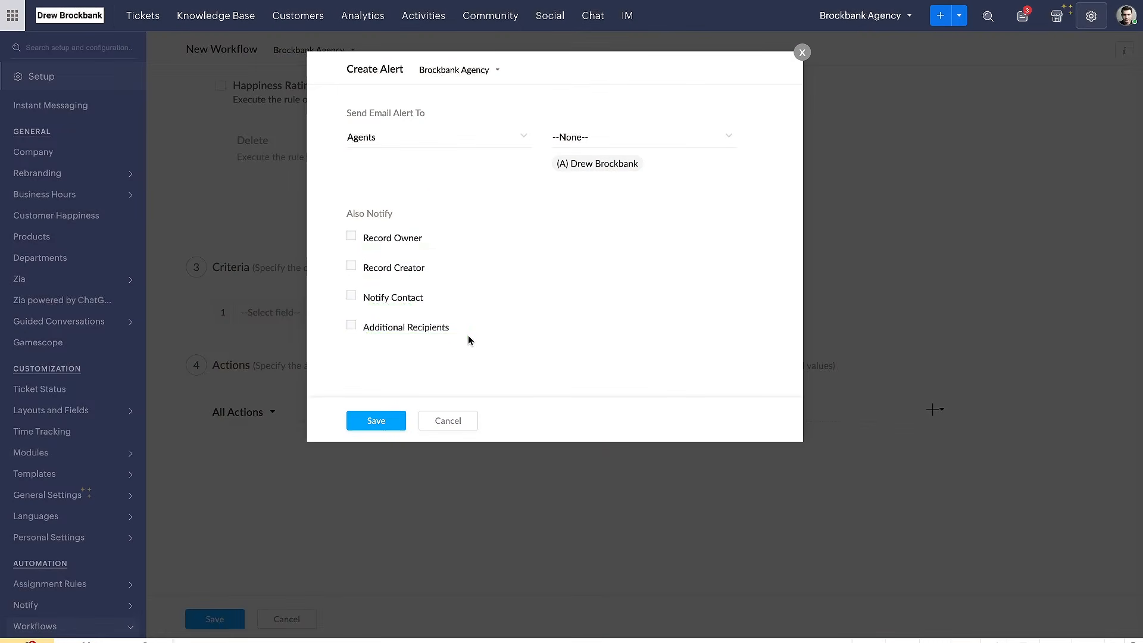
{"action": "left_click", "coordinate": [352, 236]}
{"action": "left_click", "coordinate": [442, 418]}
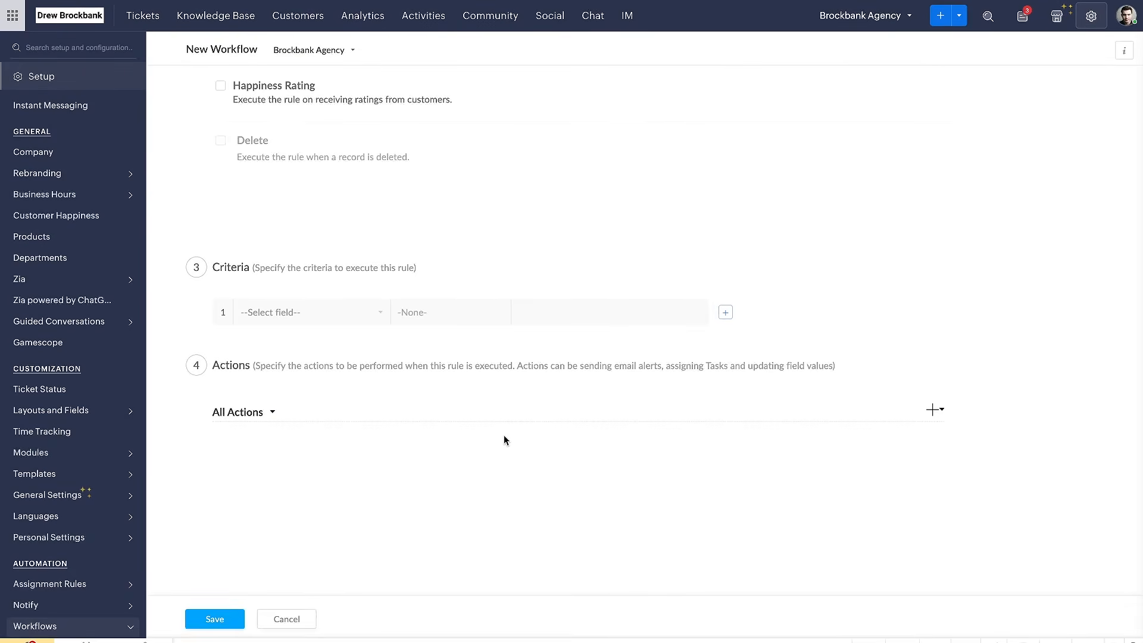
Look through all actions the rule can perform, from Alerts and Send Email Reply to Tasks and Custom Functions
{"action": "left_click", "coordinate": [934, 409]}
{"action": "scroll", "coordinate": [814, 485], "scroll_direction": "down", "scroll_amount": 3}
{"action": "scroll", "coordinate": [858, 486], "scroll_direction": "up", "scroll_amount": 3}
{"action": "key", "text": "ctrl+s"}
{"action": "key", "text": "ctrl+s"}
{"action": "key", "text": "ctrl+a"}
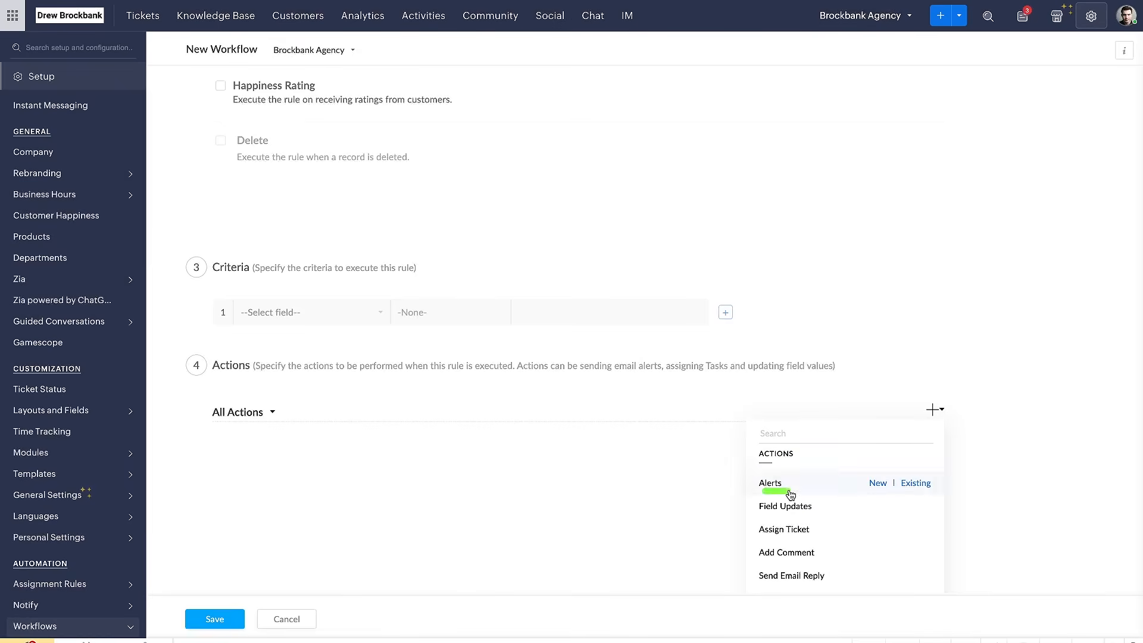
{"action": "scroll", "coordinate": [791, 495], "scroll_direction": "down", "scroll_amount": 1}
{"action": "scroll", "coordinate": [801, 496], "scroll_direction": "down", "scroll_amount": 4}
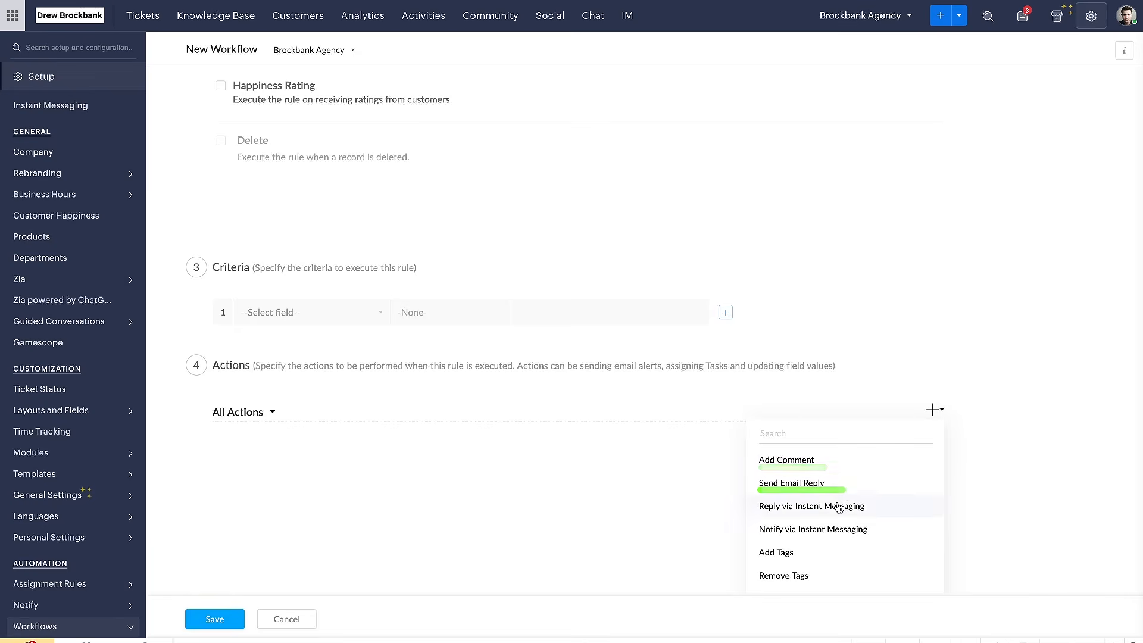
{"action": "scroll", "coordinate": [833, 504], "scroll_direction": "down", "scroll_amount": 2}
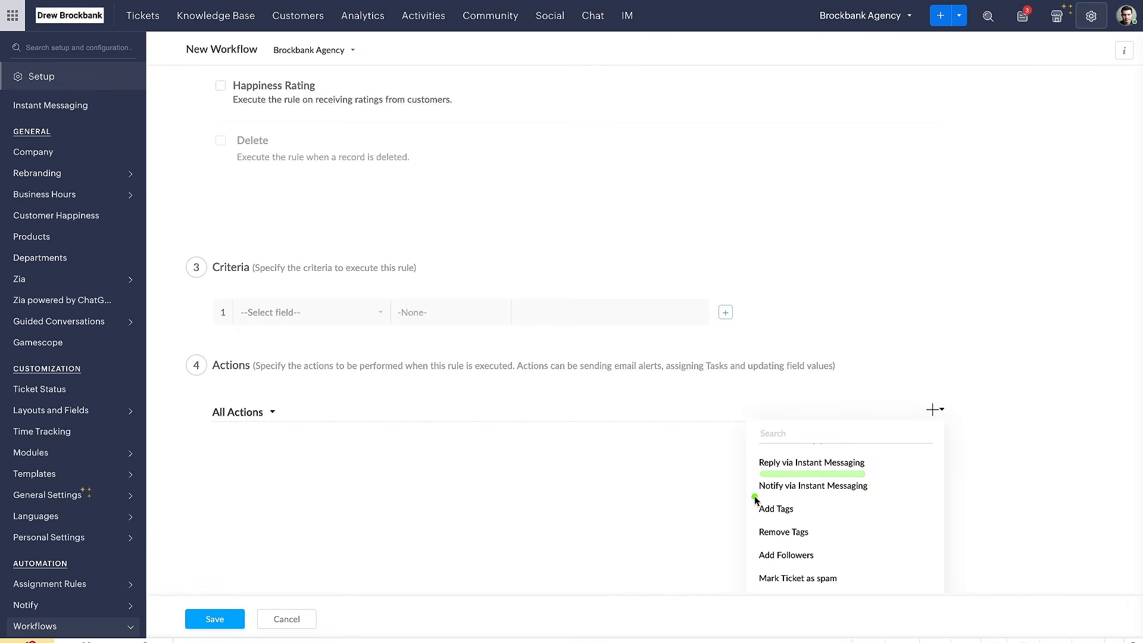
{"action": "scroll", "coordinate": [871, 511], "scroll_direction": "down", "scroll_amount": 2}
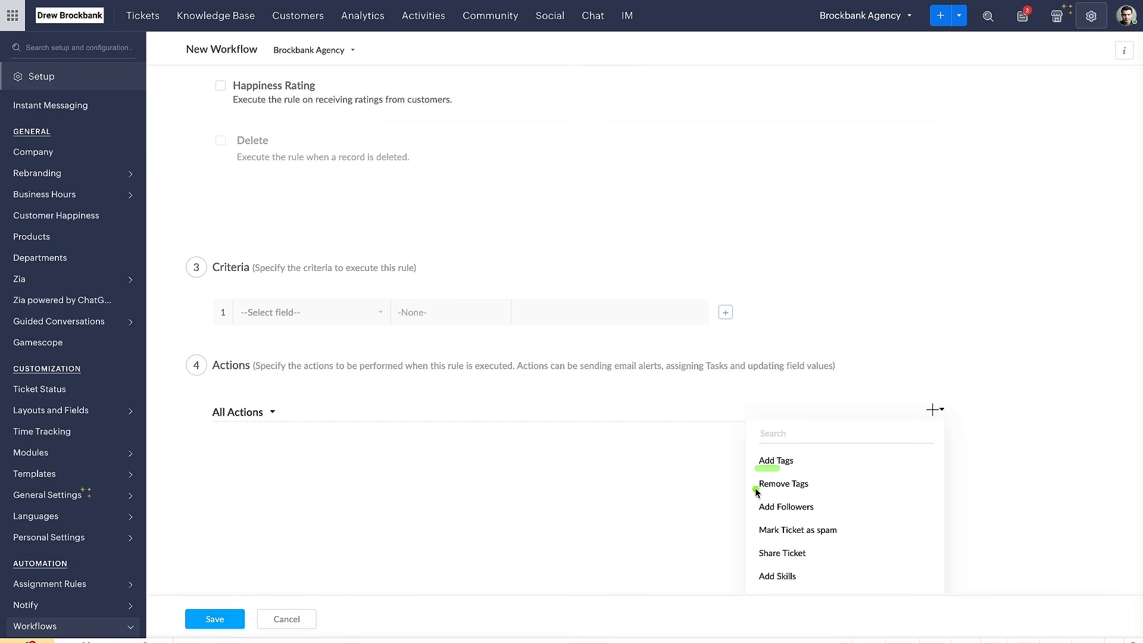
{"action": "scroll", "coordinate": [792, 523], "scroll_direction": "down", "scroll_amount": 3}
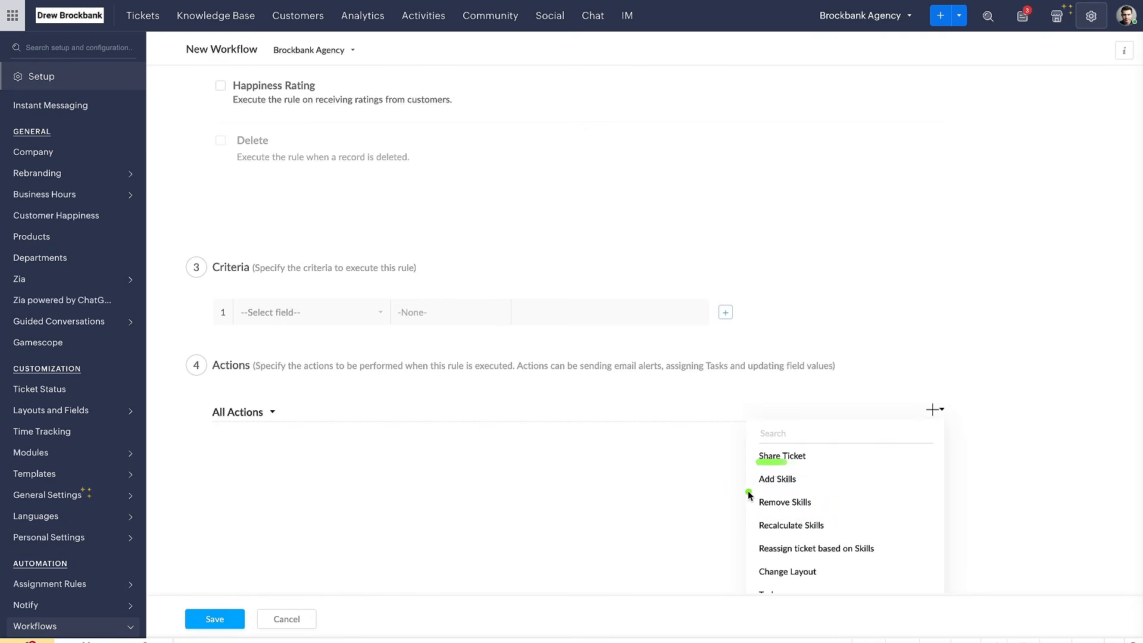
{"action": "scroll", "coordinate": [768, 518], "scroll_direction": "down", "scroll_amount": 3}
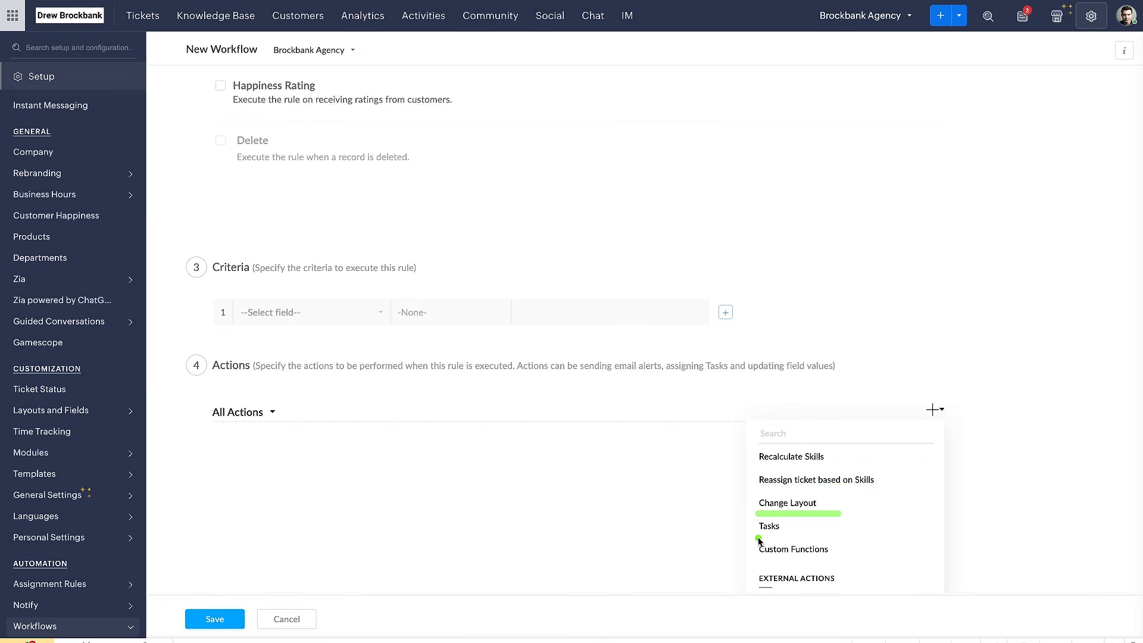
{"action": "scroll", "coordinate": [832, 540], "scroll_direction": "up", "scroll_amount": 3}
{"action": "scroll", "coordinate": [832, 539], "scroll_direction": "down", "scroll_amount": 3}
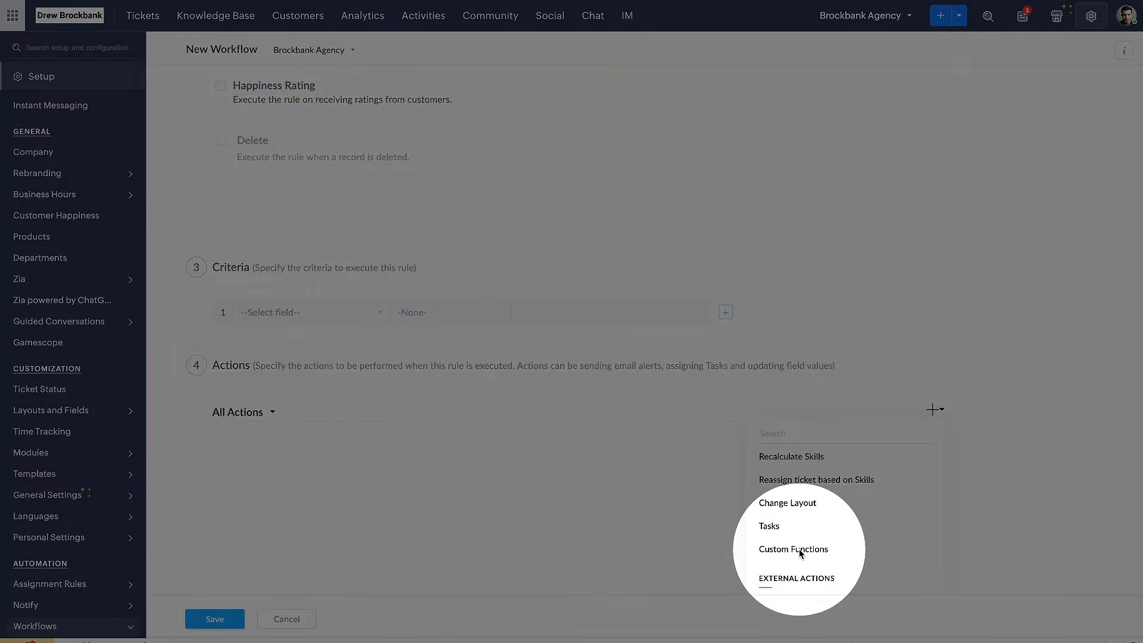
View the Deluge editor for a new custom function, cancel it and return to the workflow's basic information
{"action": "left_click", "coordinate": [903, 547]}
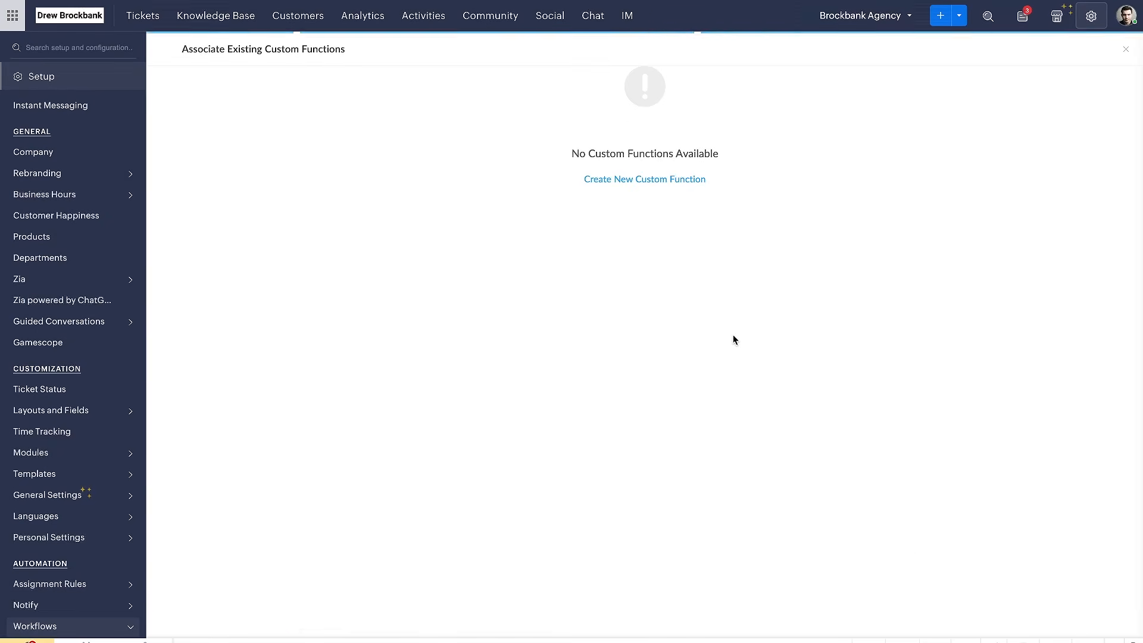
{"action": "left_click", "coordinate": [663, 181]}
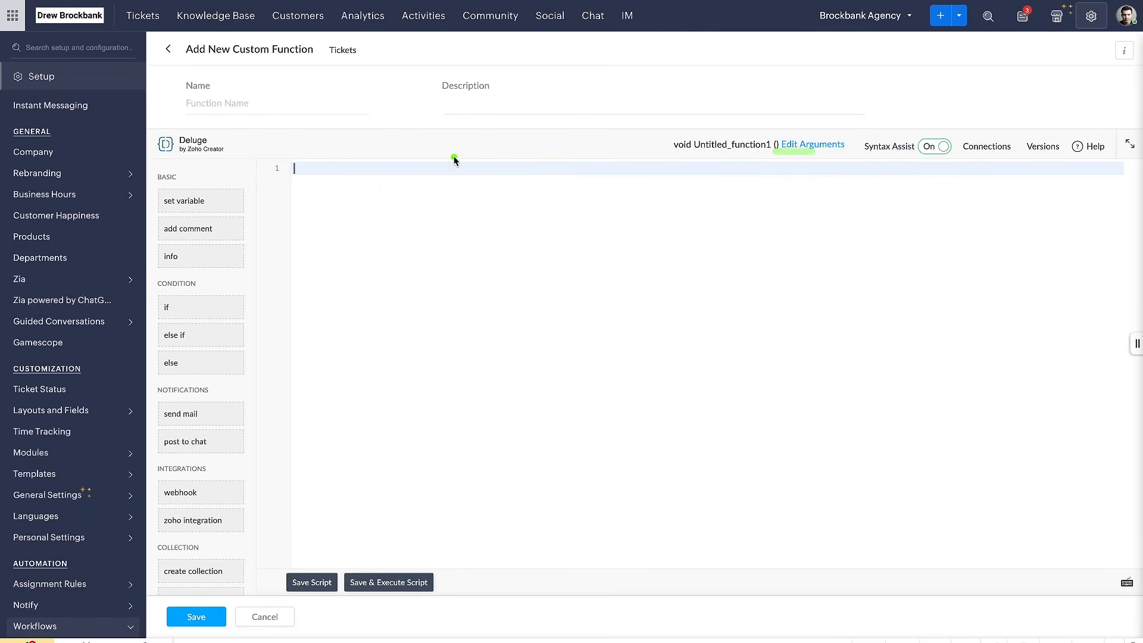
{"action": "left_click", "coordinate": [265, 617]}
{"action": "scroll", "coordinate": [445, 342], "scroll_direction": "up", "scroll_amount": 10}
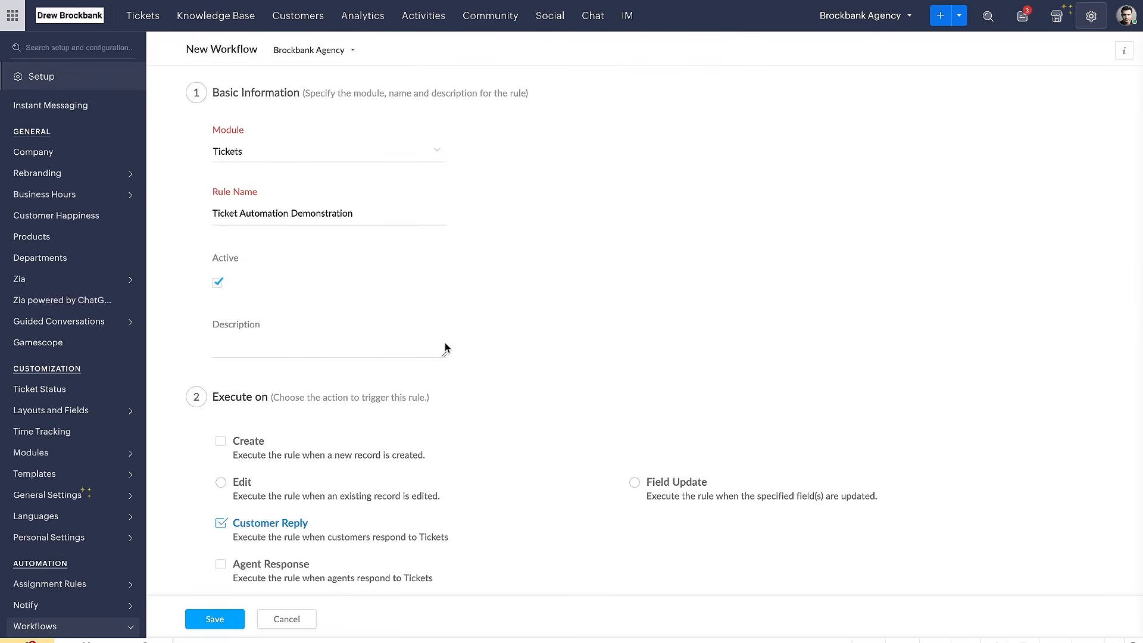
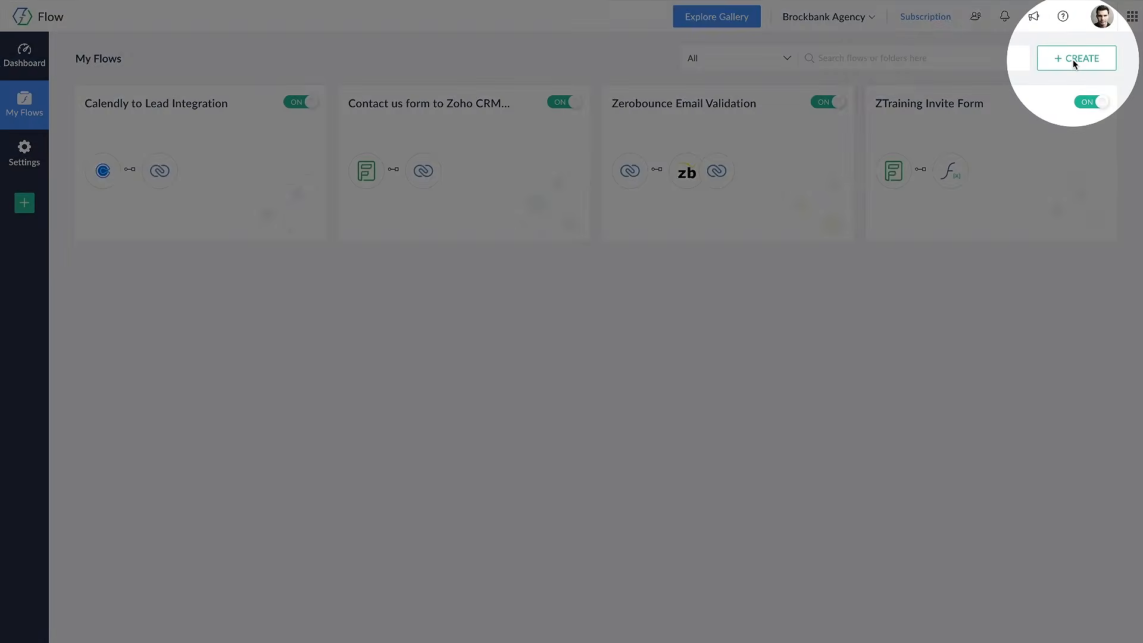
In Zoho Flow, create a new flow named Zoho Desk Test Flow in the Home folder
{"action": "left_click", "coordinate": [1074, 63]}
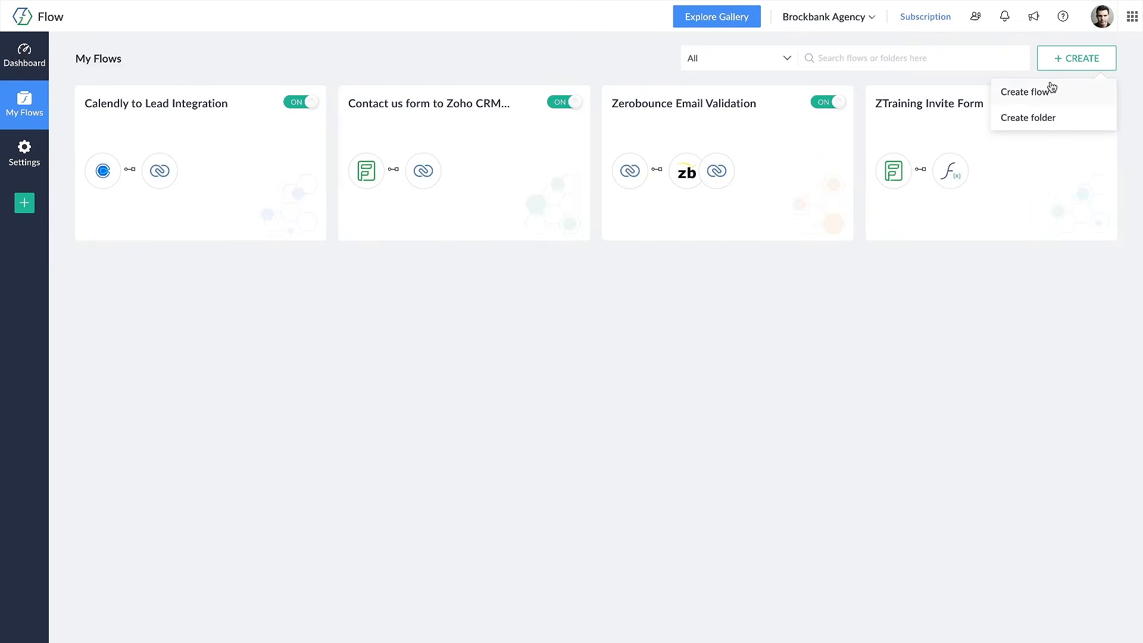
{"action": "left_click", "coordinate": [1053, 89]}
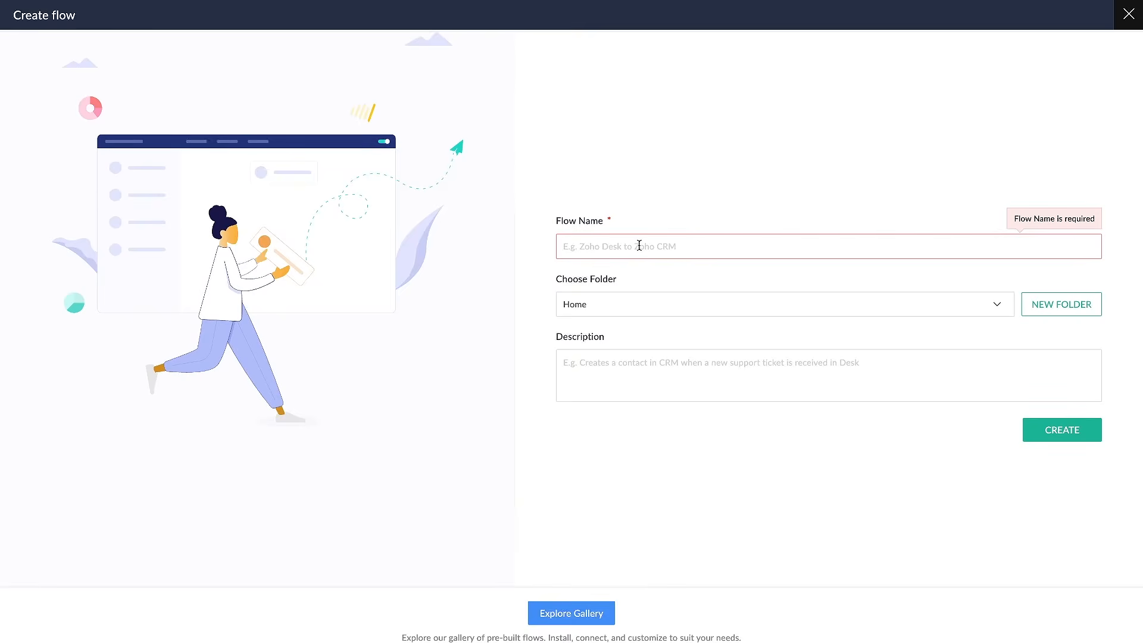
{"action": "type", "text": "Zoho Desk Test Flow"}
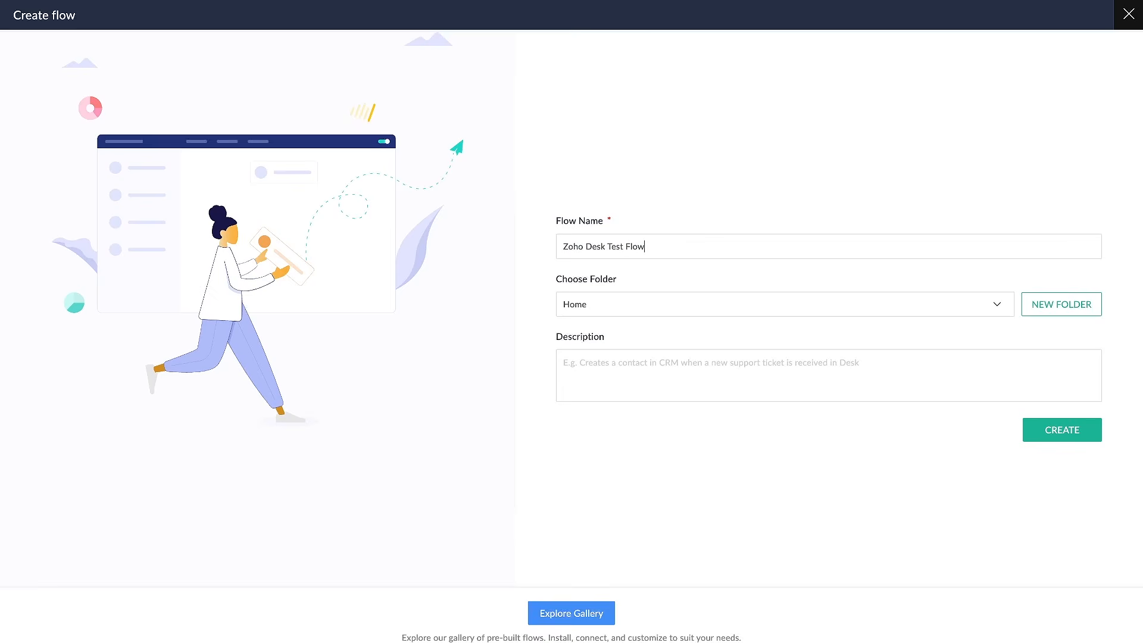
{"action": "left_click", "coordinate": [1029, 436]}
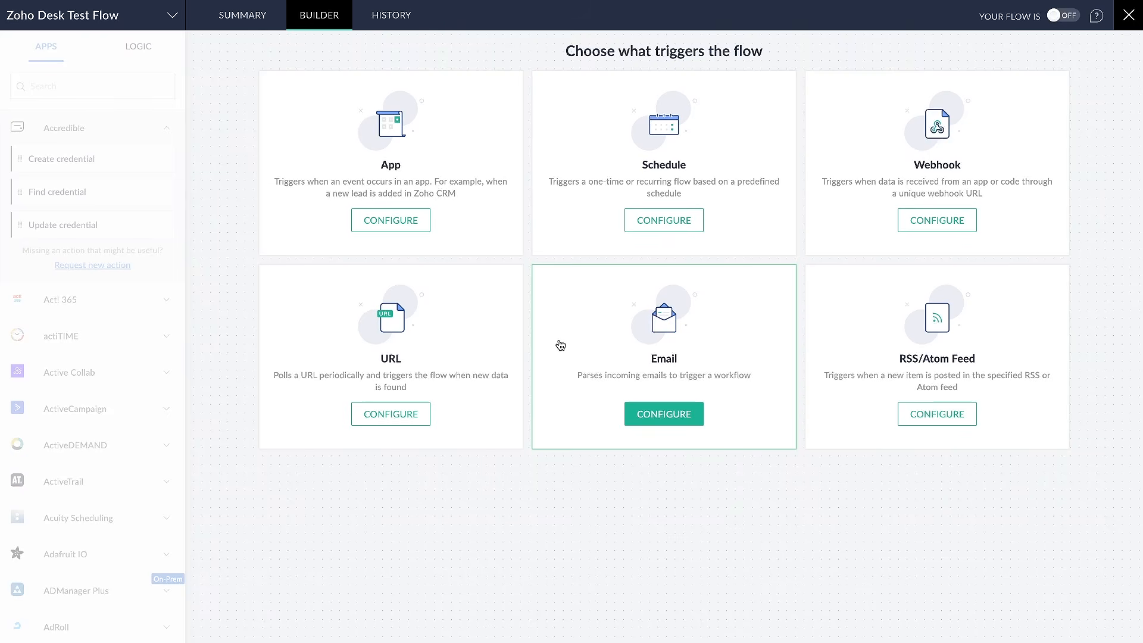
Examine what the App, Schedule and Webhook triggers offer for starting the flow
{"action": "left_click_drag", "start_coordinate": [554, 64], "coordinate": [773, 63]}
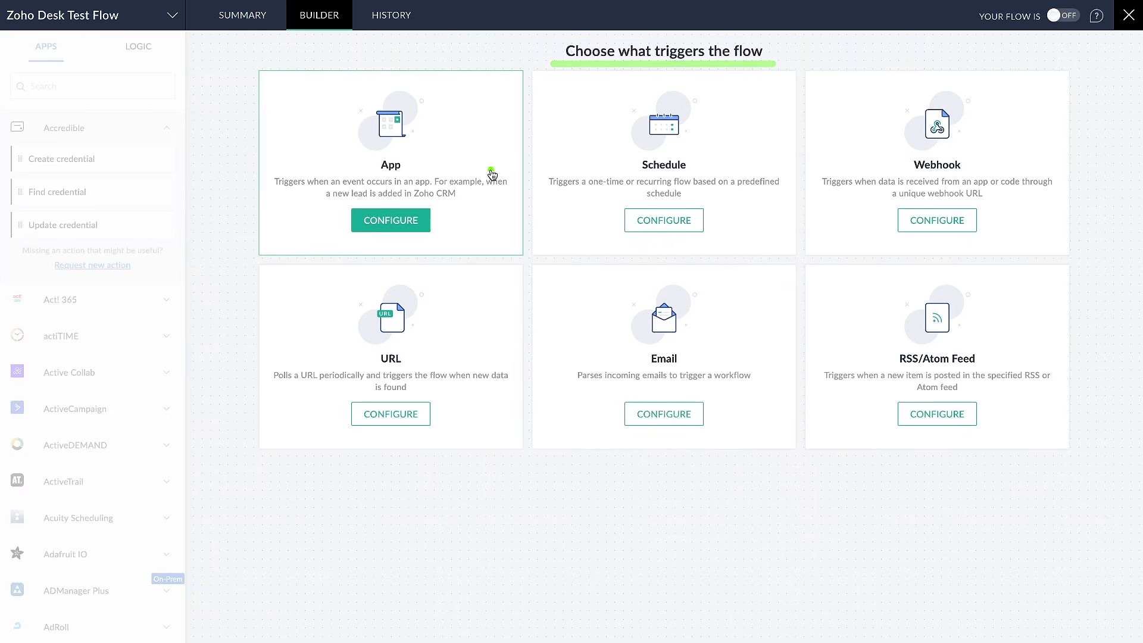
{"action": "mouse_move", "coordinate": [507, 57]}
{"action": "left_mouse_down"}
{"action": "mouse_move", "coordinate": [230, 239]}
{"action": "mouse_move", "coordinate": [497, 48]}
{"action": "left_mouse_up"}
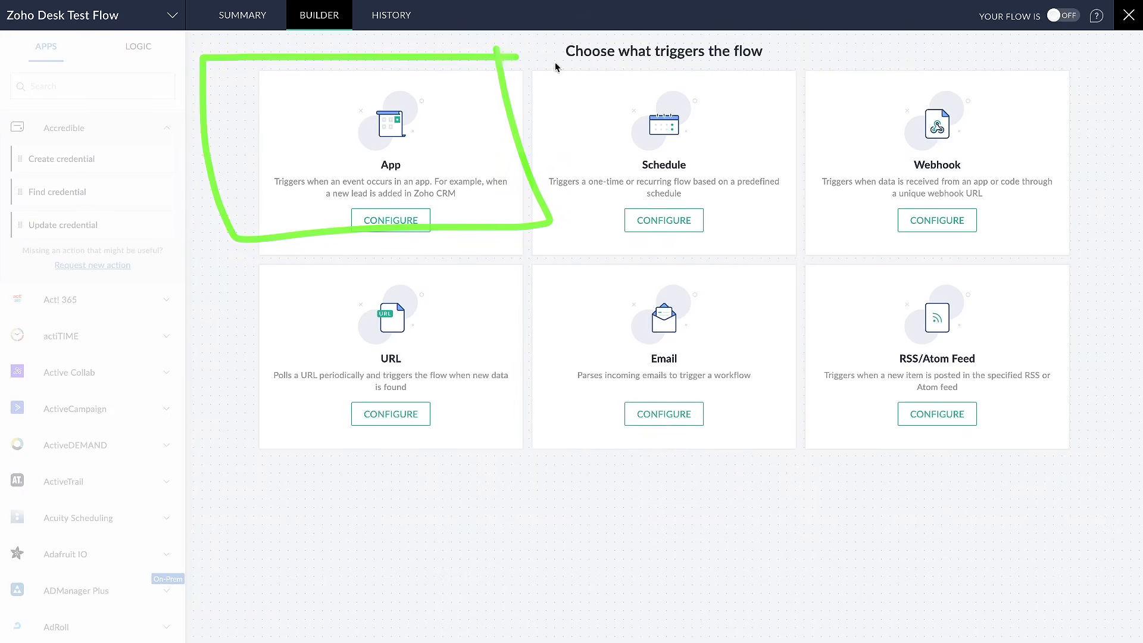
{"action": "left_click_drag", "start_coordinate": [790, 54], "coordinate": [814, 54]}
{"action": "mouse_move", "coordinate": [742, 56]}
{"action": "left_mouse_down"}
{"action": "mouse_move", "coordinate": [592, 273]}
{"action": "mouse_move", "coordinate": [774, 3]}
{"action": "left_mouse_up"}
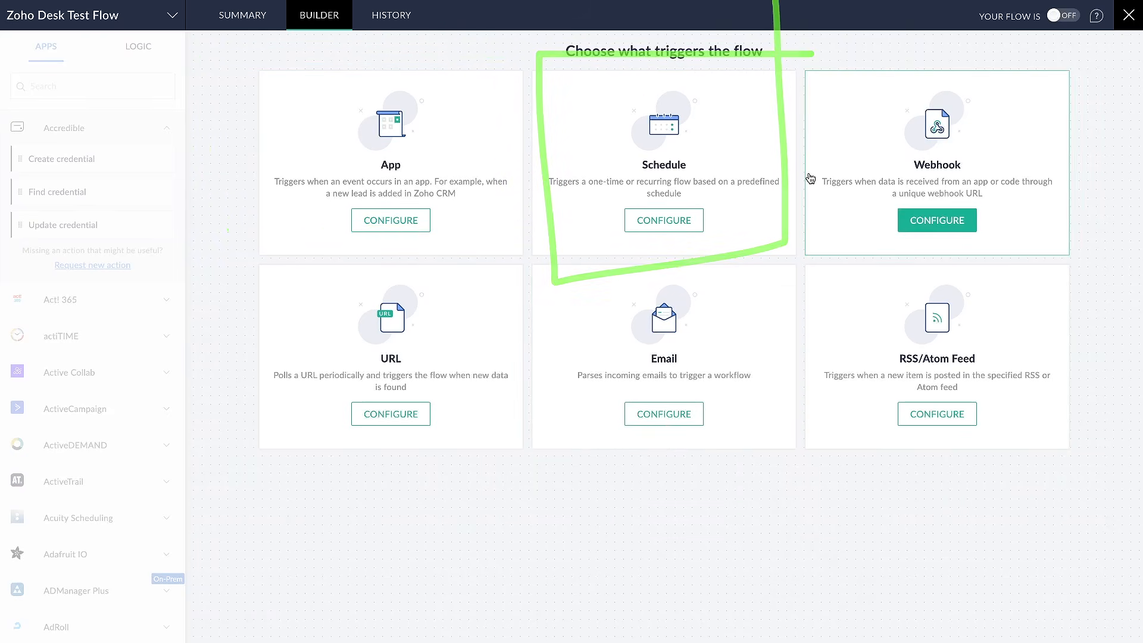
{"action": "mouse_move", "coordinate": [927, 76]}
{"action": "left_mouse_down"}
{"action": "mouse_move", "coordinate": [1079, 77]}
{"action": "mouse_move", "coordinate": [829, 298]}
{"action": "mouse_move", "coordinate": [1033, 102]}
{"action": "left_mouse_up"}
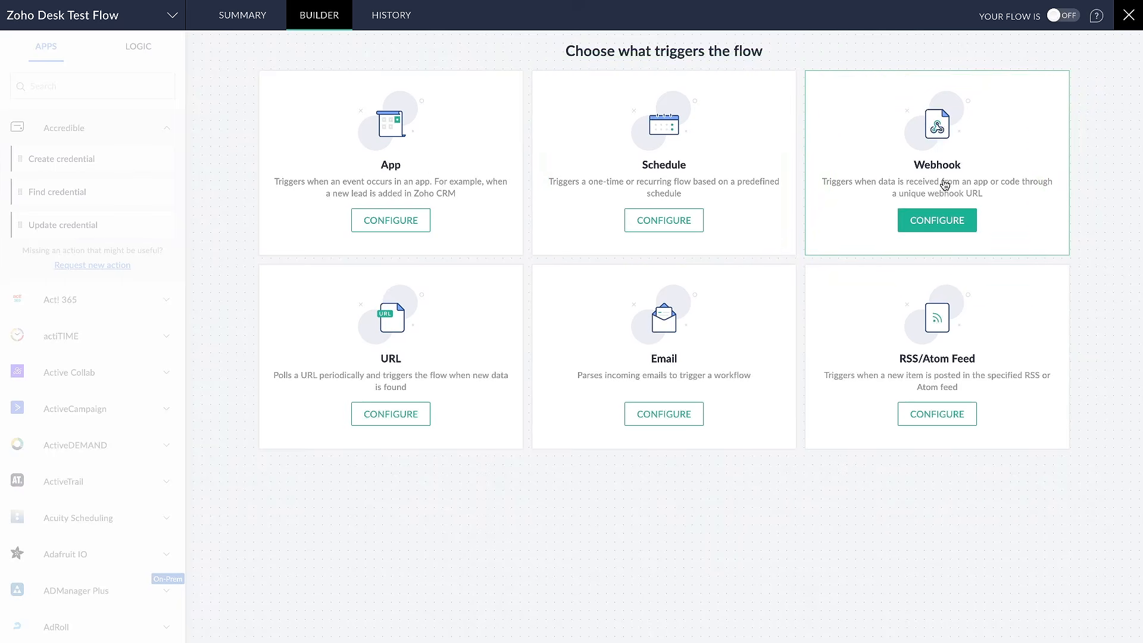
{"action": "left_click_drag", "start_coordinate": [828, 192], "coordinate": [1061, 192]}
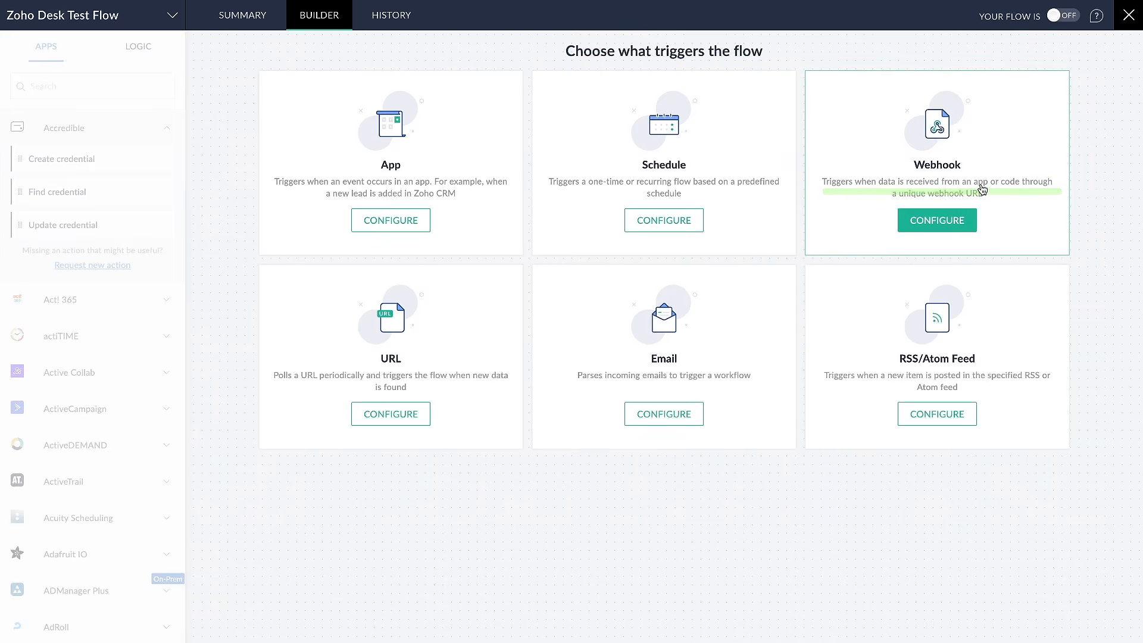
{"action": "left_click_drag", "start_coordinate": [893, 169], "coordinate": [947, 171]}
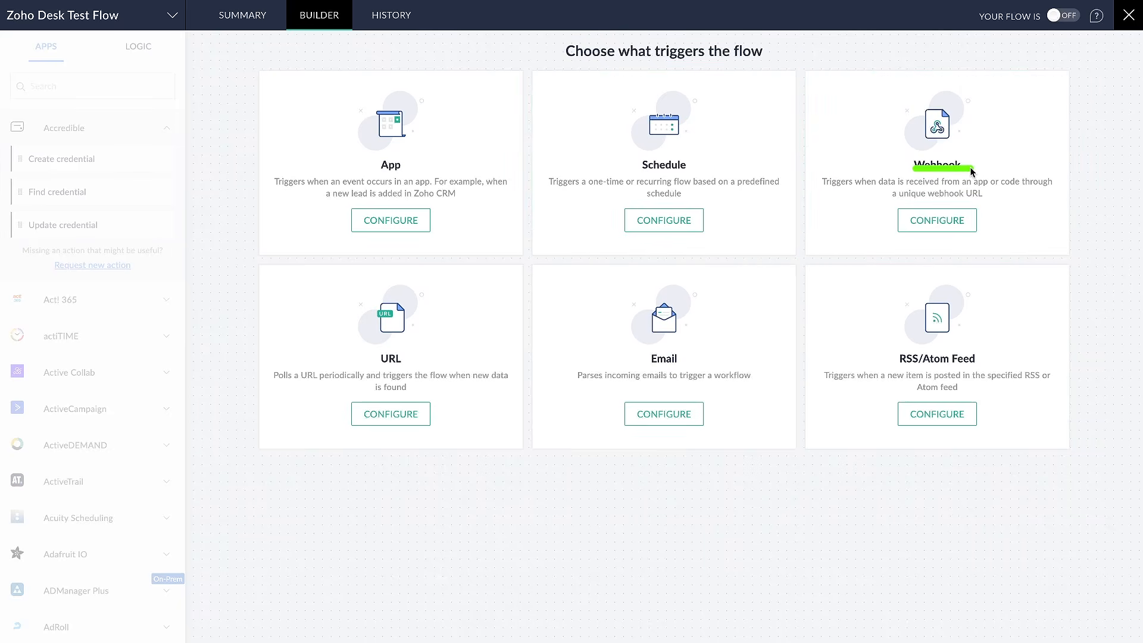
View the webhook trigger's payload formats and URL, and return to the choice of trigger
{"action": "left_click", "coordinate": [949, 224]}
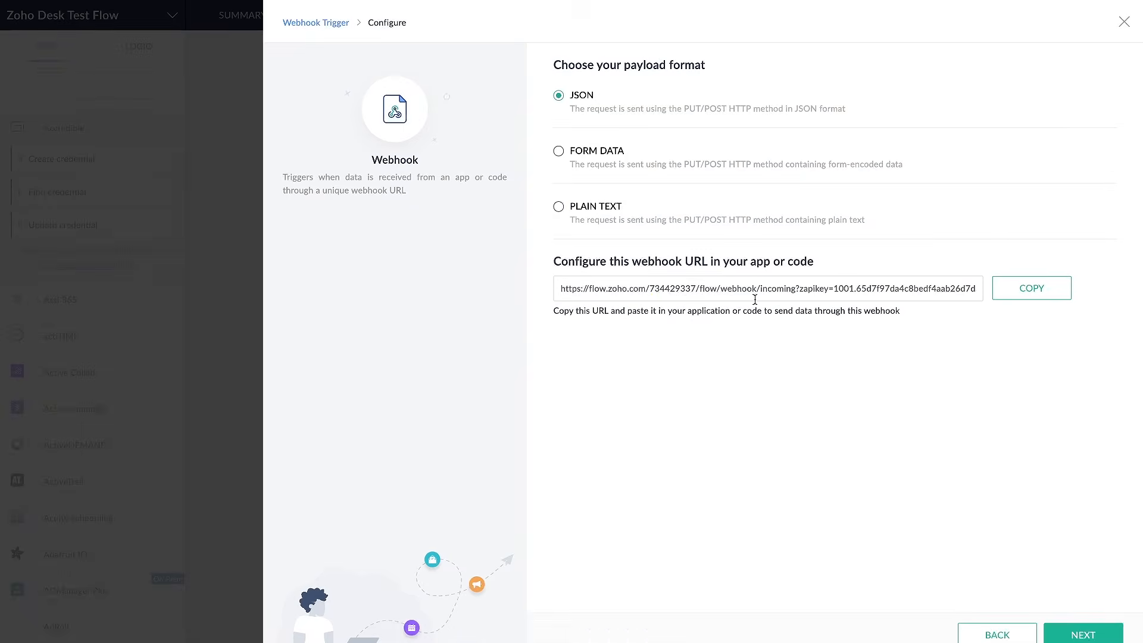
{"action": "left_click_drag", "start_coordinate": [593, 303], "coordinate": [890, 303]}
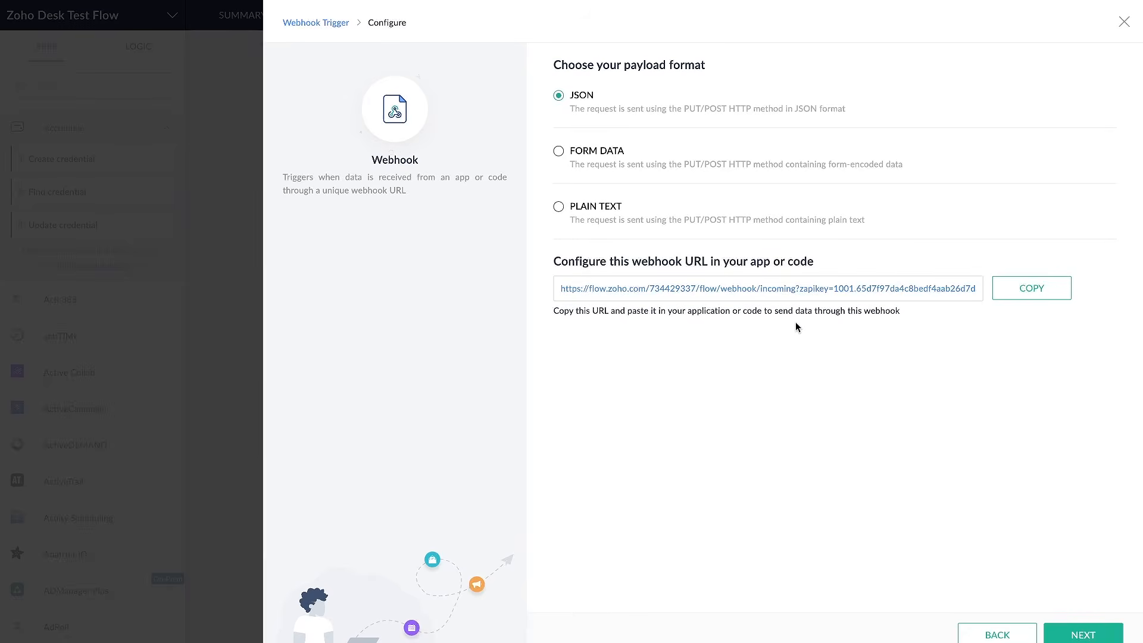
{"action": "left_click", "coordinate": [980, 625]}
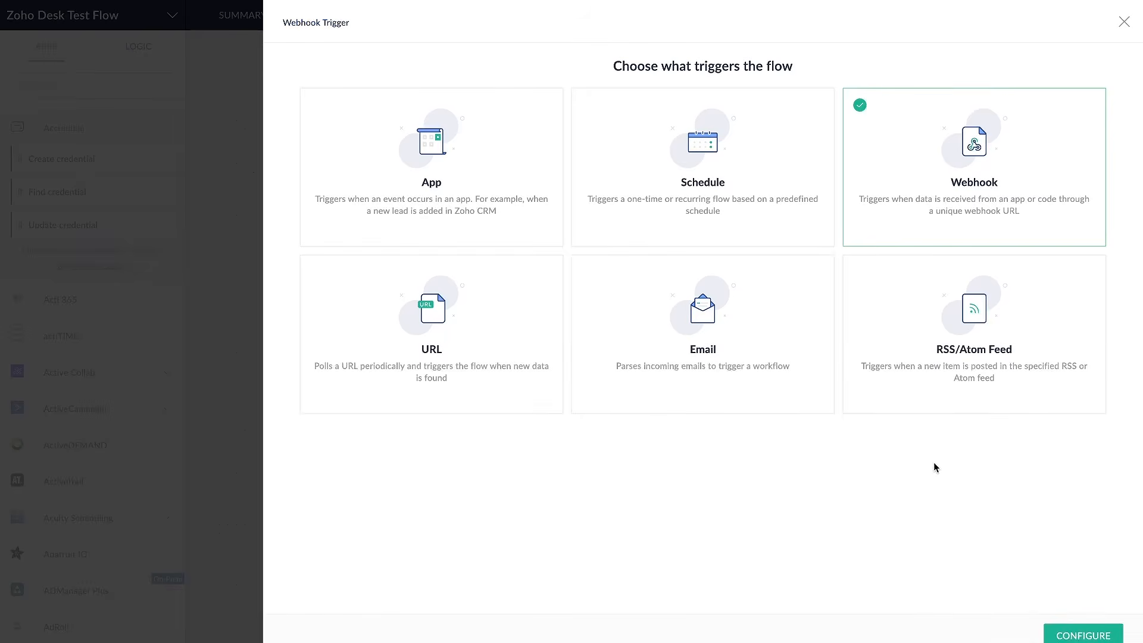
Compare all six trigger types, from App, Schedule and Webhook to URL, Email and RSS/Atom Feed
{"action": "left_click_drag", "start_coordinate": [921, 192], "coordinate": [981, 194]}
{"action": "left_click_drag", "start_coordinate": [673, 195], "coordinate": [747, 195]}
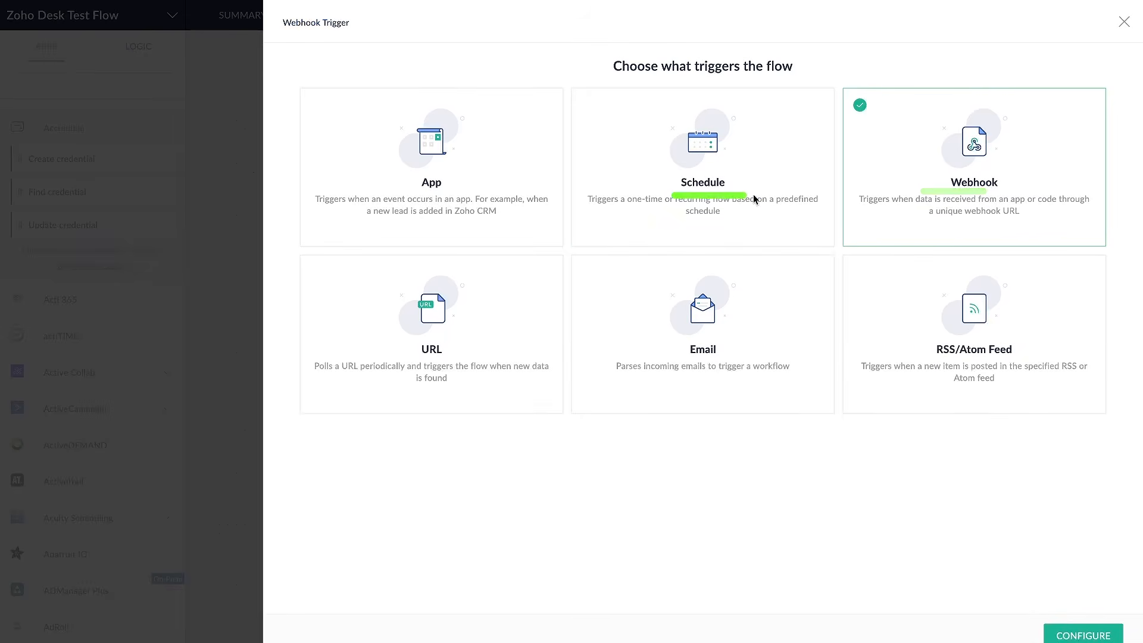
{"action": "left_click_drag", "start_coordinate": [408, 195], "coordinate": [475, 192]}
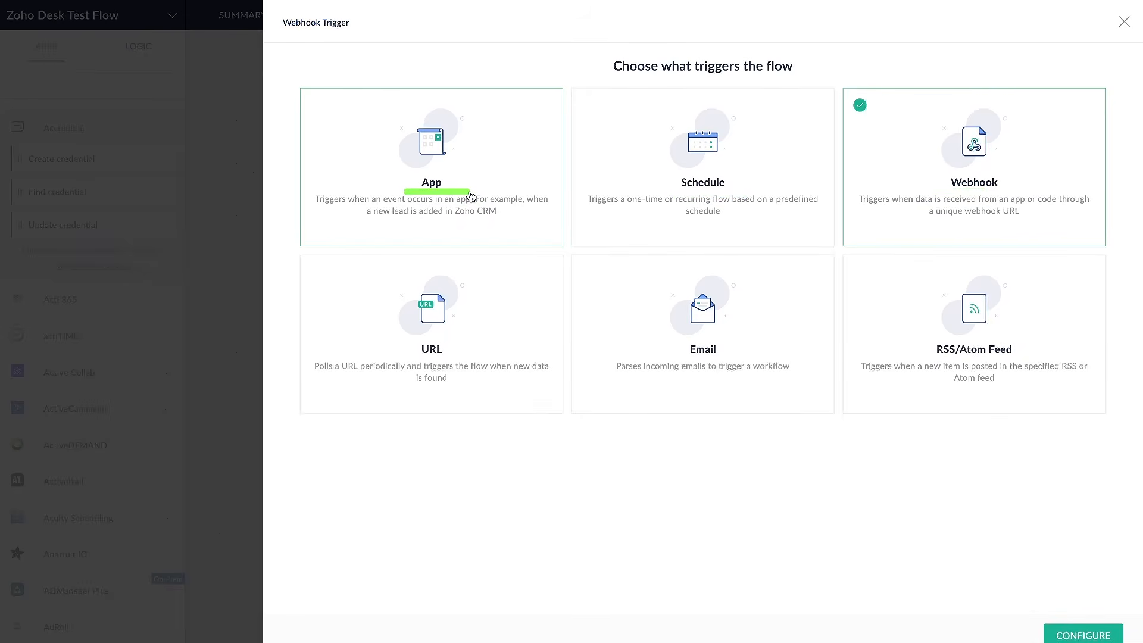
{"action": "left_click_drag", "start_coordinate": [400, 365], "coordinate": [441, 361]}
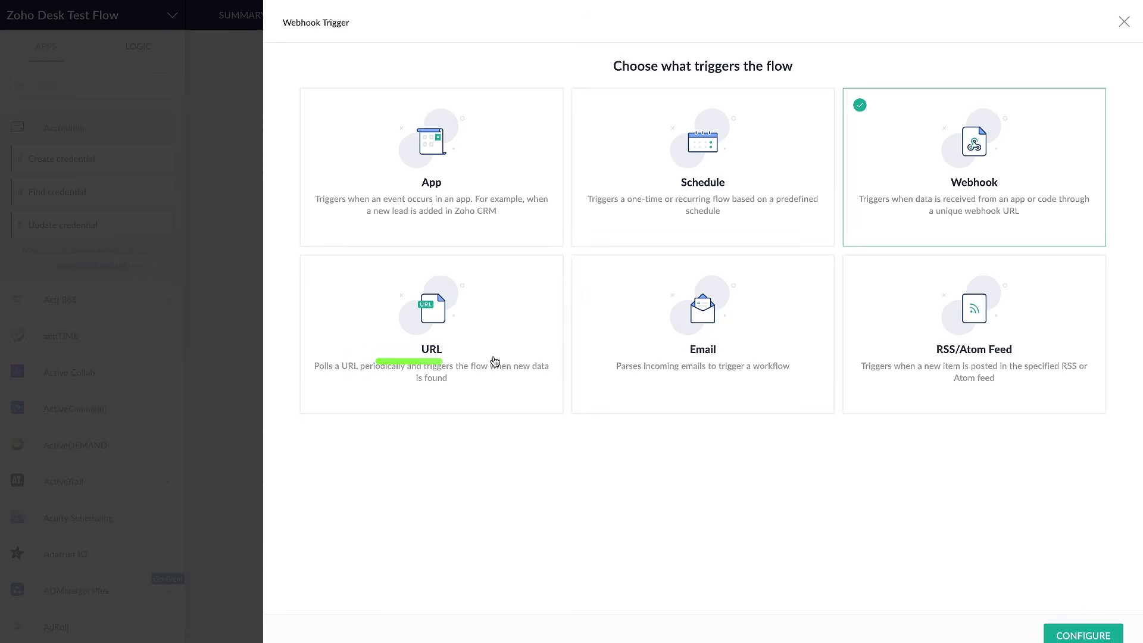
{"action": "left_click_drag", "start_coordinate": [665, 358], "coordinate": [744, 357]}
{"action": "left_click_drag", "start_coordinate": [902, 359], "coordinate": [1007, 360]}
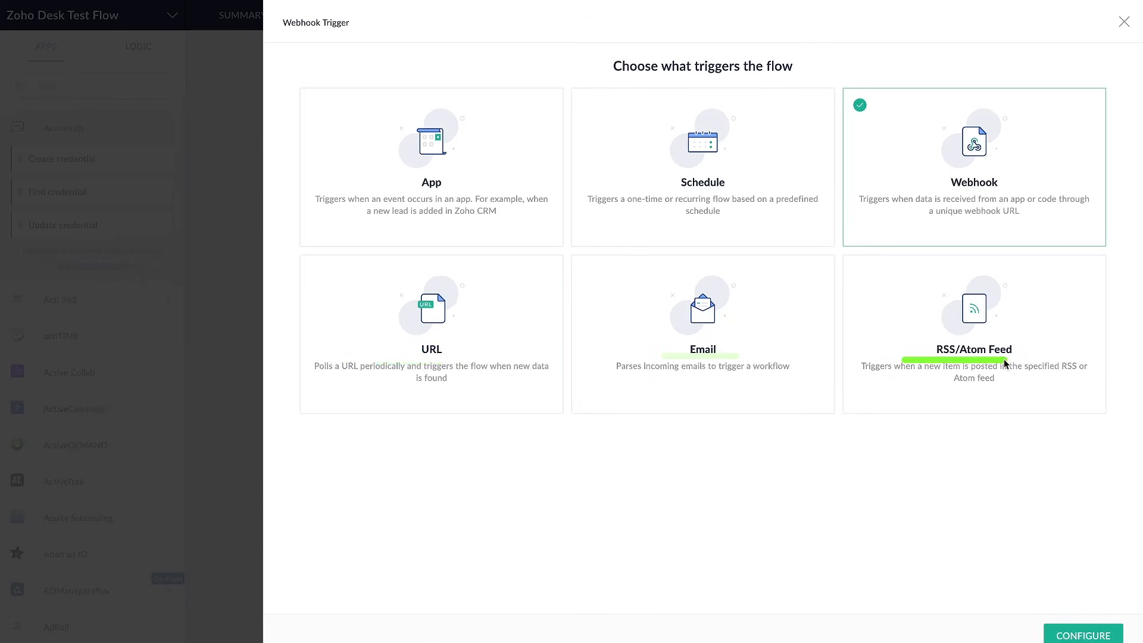
{"action": "left_click_drag", "start_coordinate": [370, 252], "coordinate": [1026, 268]}
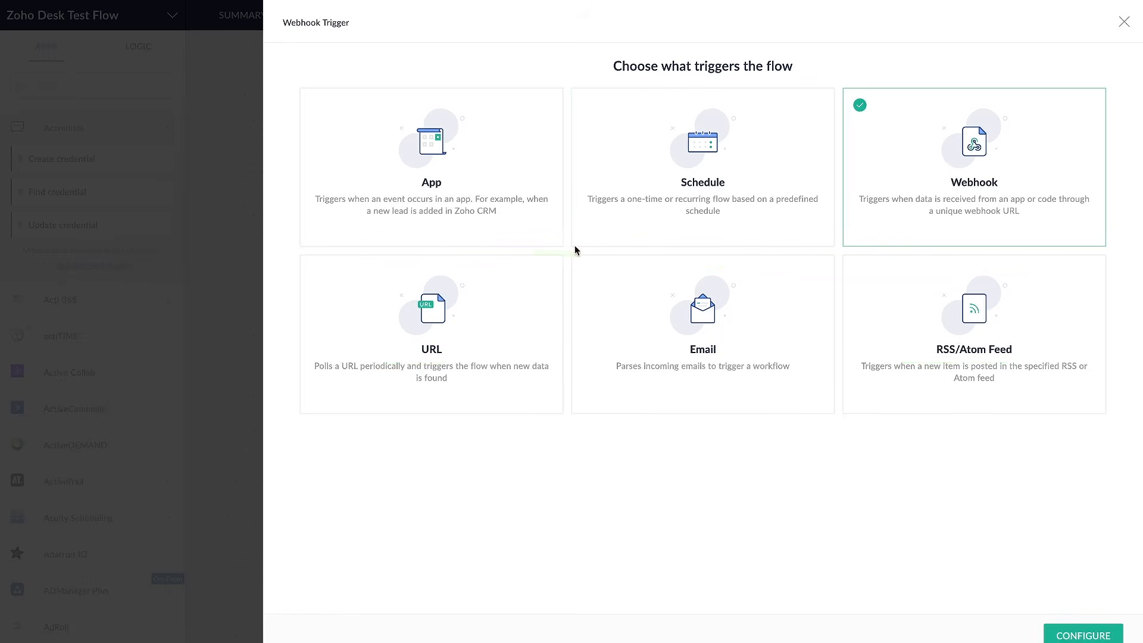
{"action": "left_click_drag", "start_coordinate": [623, 368], "coordinate": [697, 366]}
{"action": "left_click_drag", "start_coordinate": [1112, 226], "coordinate": [949, 226]}
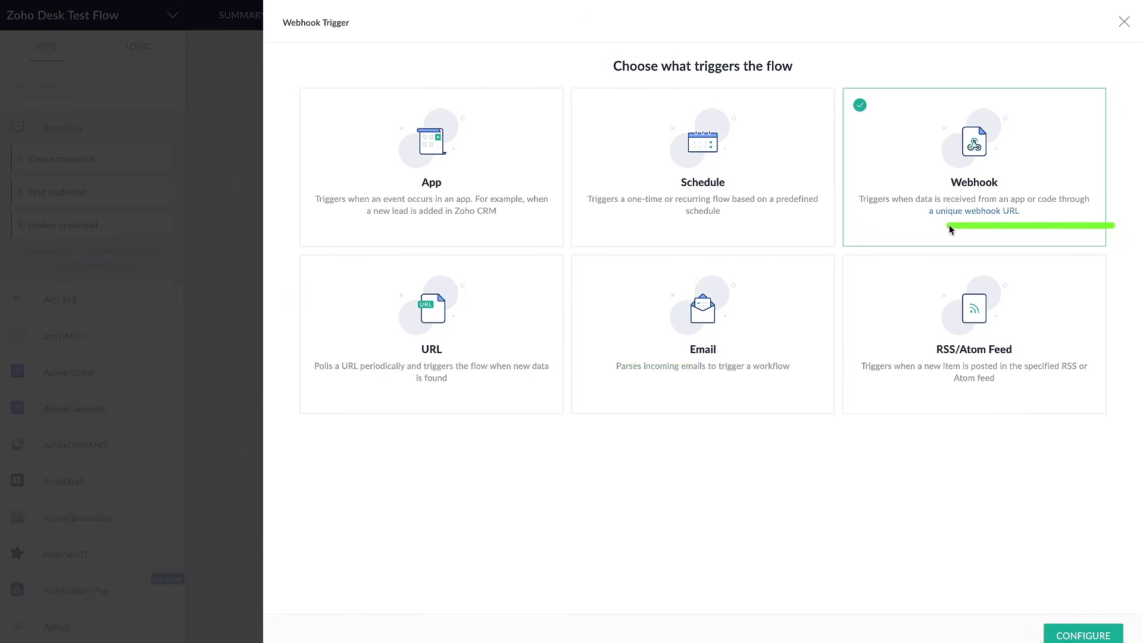
{"action": "left_click_drag", "start_coordinate": [655, 381], "coordinate": [766, 381]}
Choose App as the flow's trigger type and look over the apps that can trigger it
{"action": "left_click", "coordinate": [483, 163]}
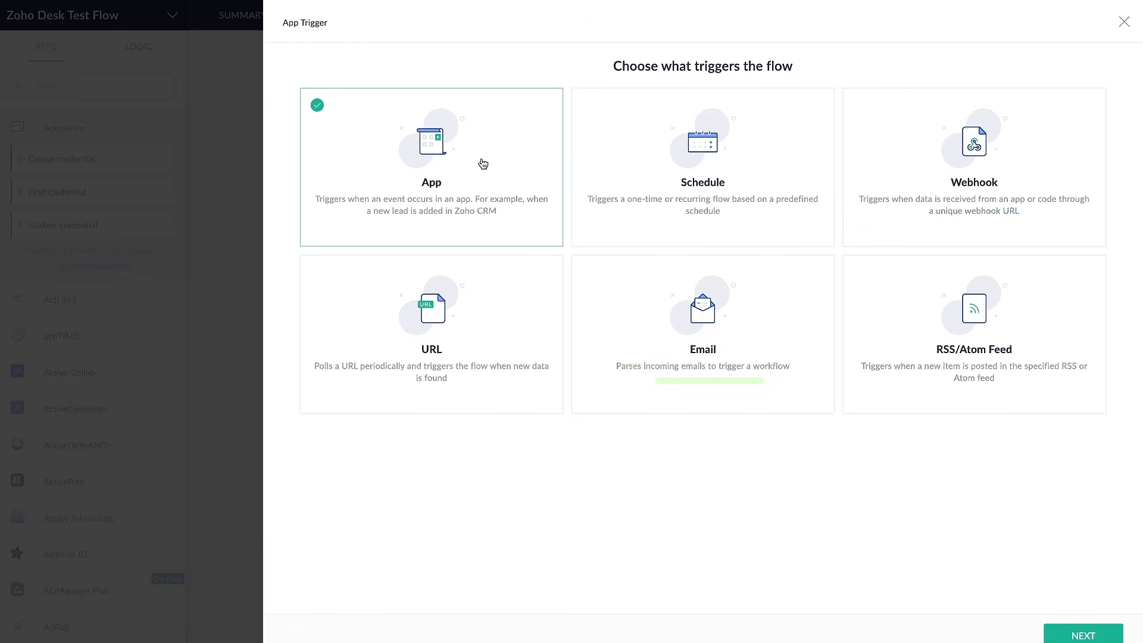
{"action": "left_click", "coordinate": [1084, 636]}
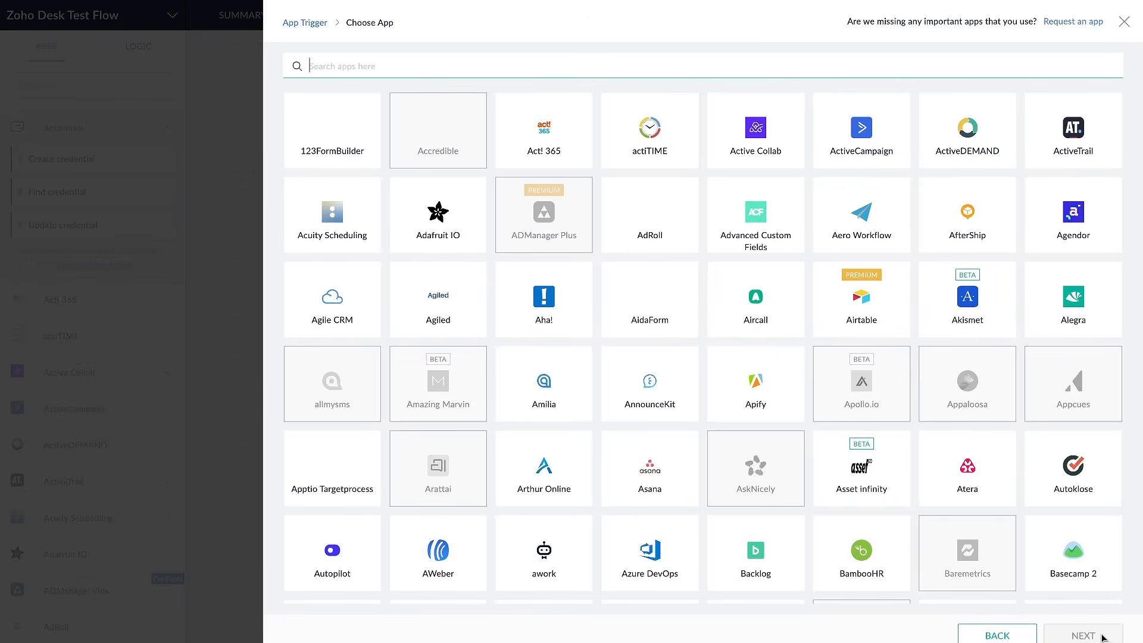
{"action": "scroll", "coordinate": [793, 388], "scroll_direction": "down", "scroll_amount": 6}
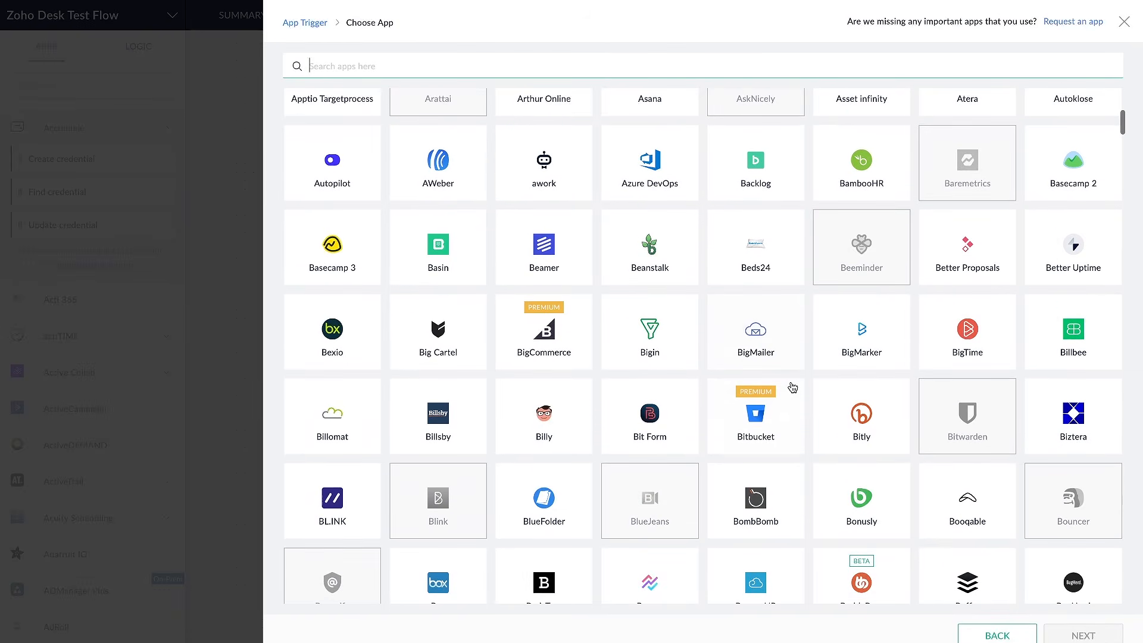
{"action": "scroll", "coordinate": [793, 388], "scroll_direction": "down", "scroll_amount": 15}
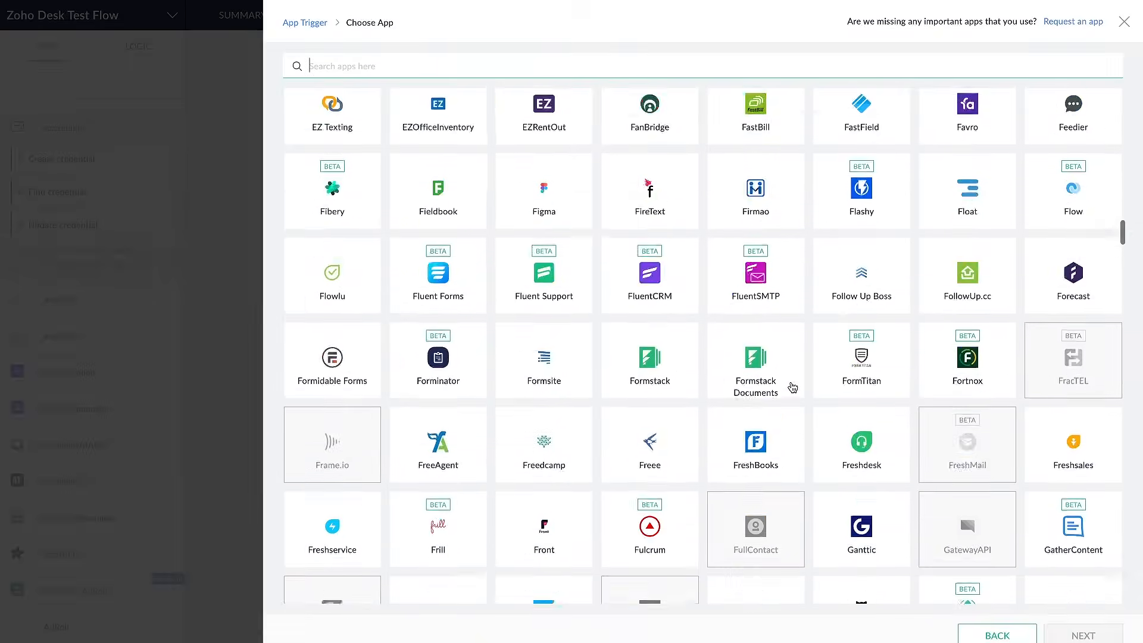
{"action": "scroll", "coordinate": [792, 387], "scroll_direction": "up", "scroll_amount": 15}
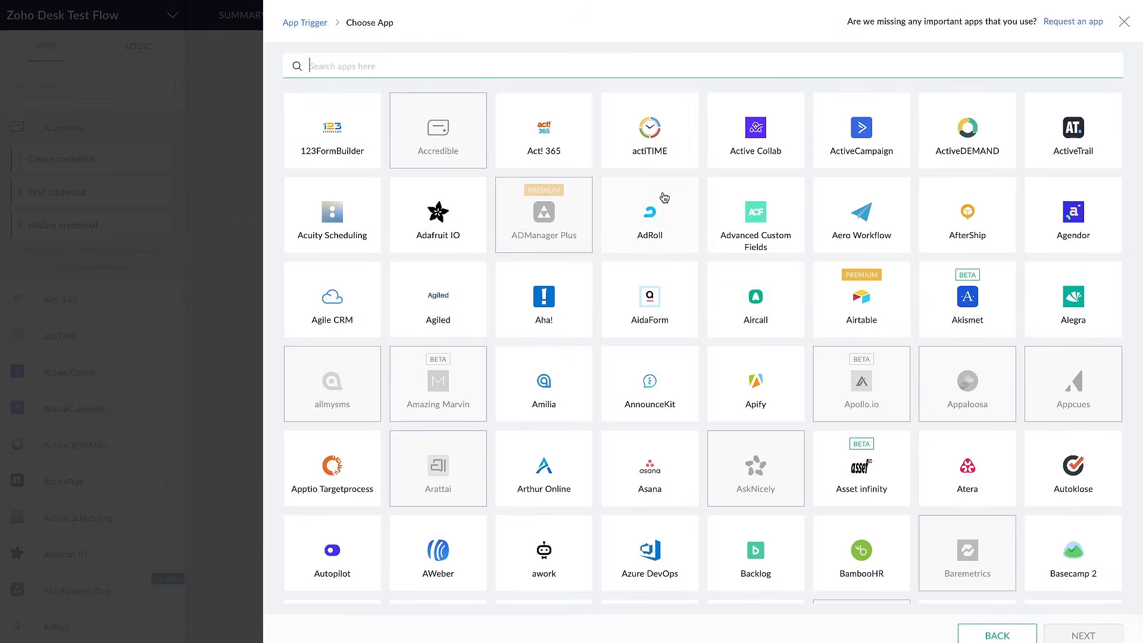
{"action": "scroll", "coordinate": [665, 197], "scroll_direction": "down", "scroll_amount": 5}
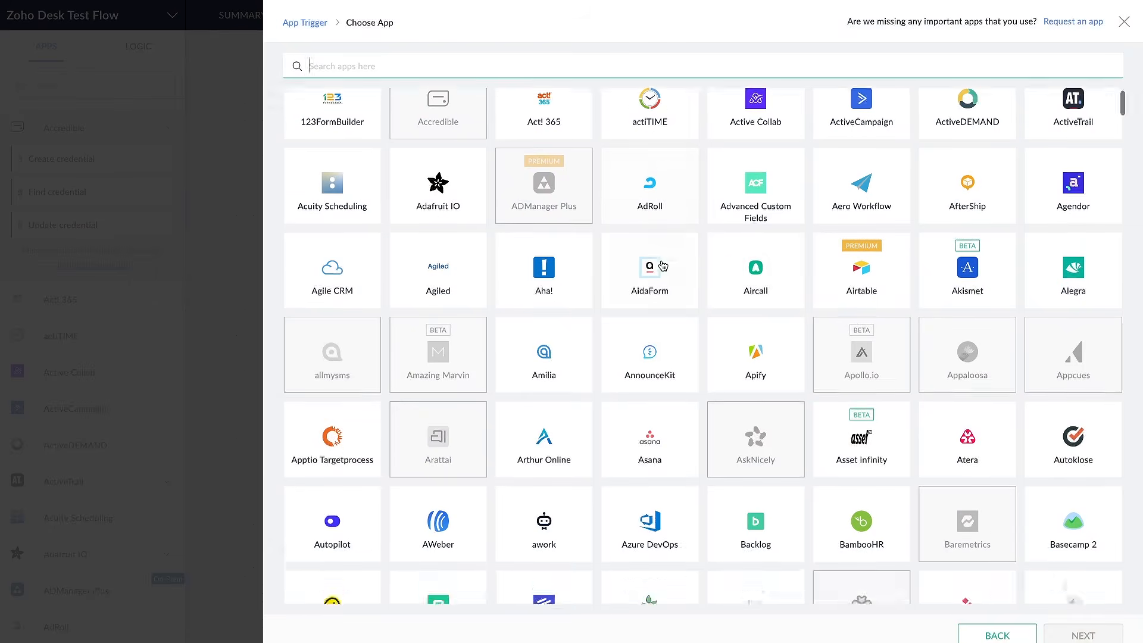
{"action": "scroll", "coordinate": [627, 196], "scroll_direction": "up", "scroll_amount": 5}
Search the trigger apps for "zoho desk" and clear the search
{"action": "type", "text": "z"}
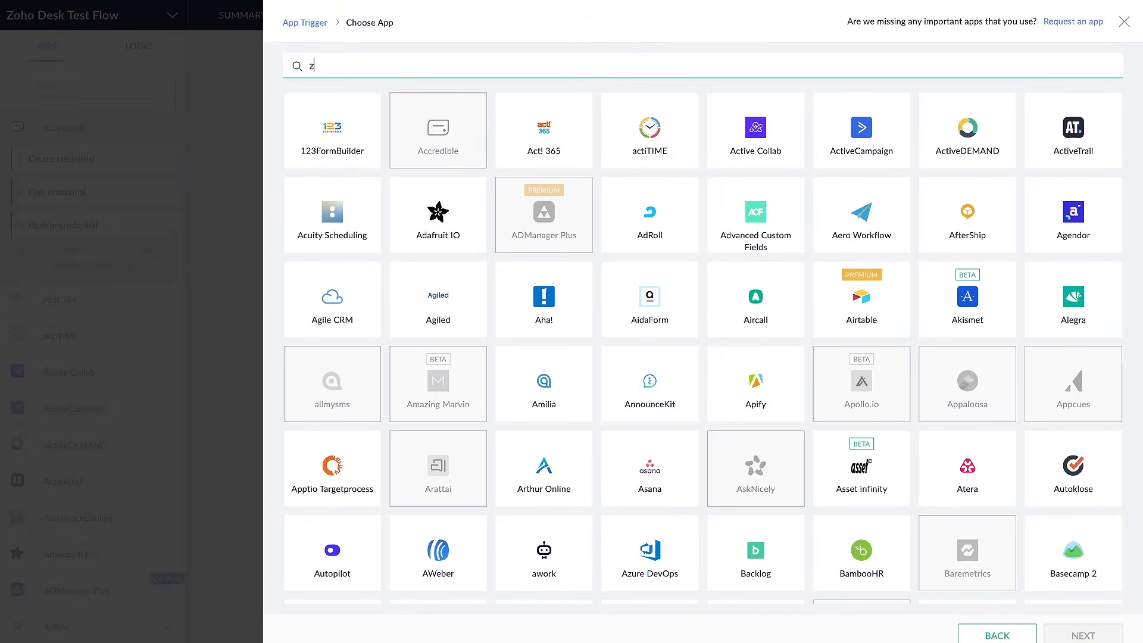
{"action": "type", "text": "oho desk"}
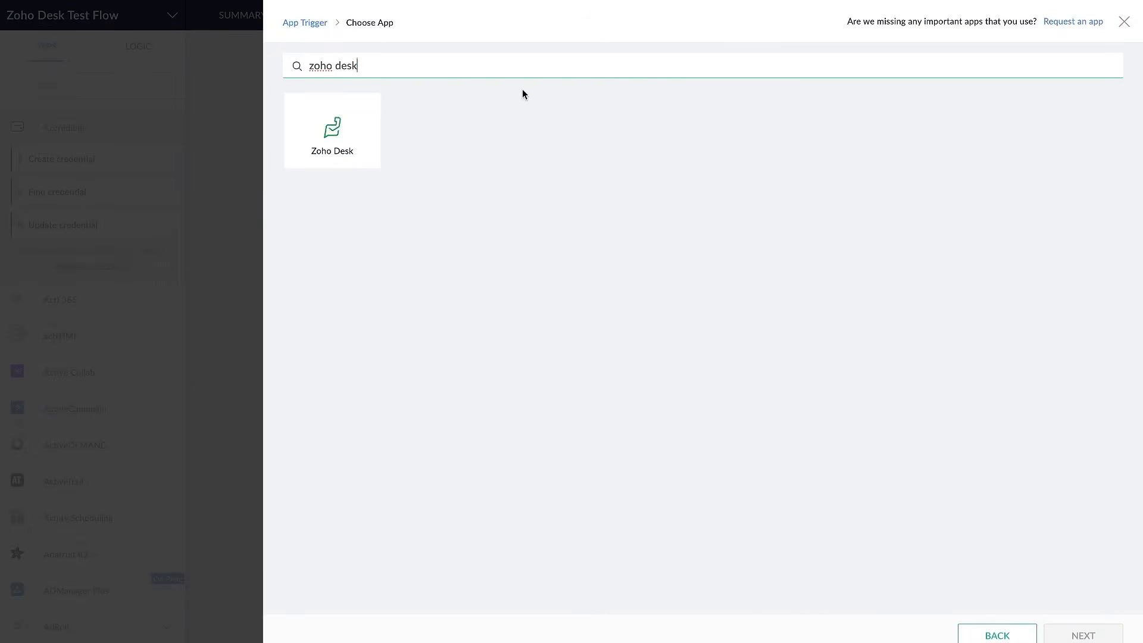
{"action": "double_click", "coordinate": [486, 62]}
{"action": "key", "text": "BackSpace"}
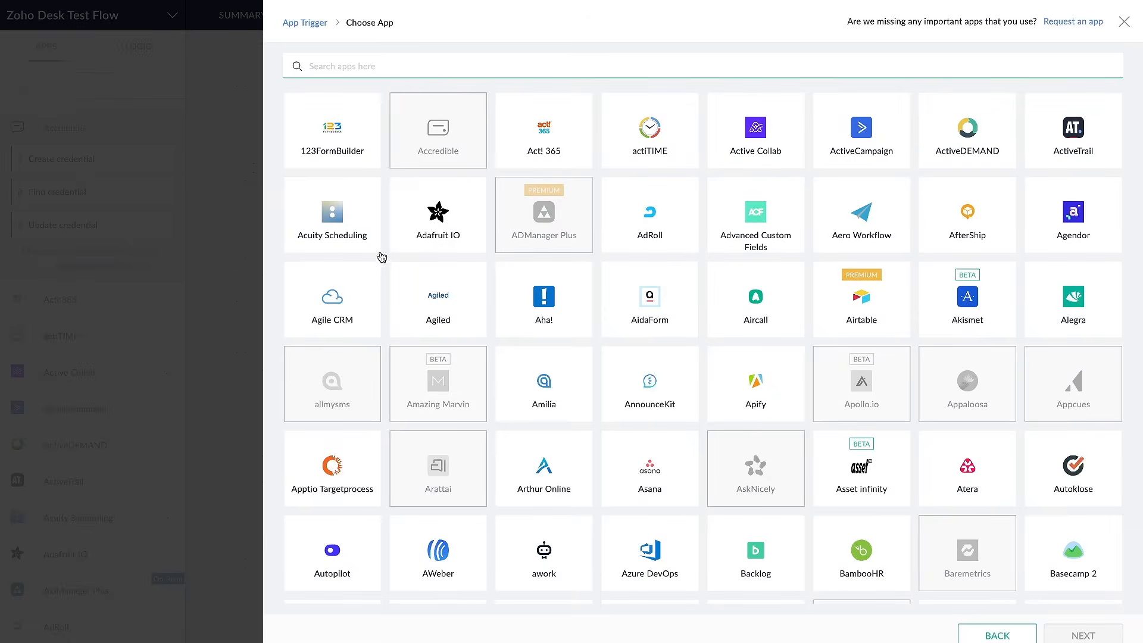
Look through the full list of trigger apps down to the Zoho apps at its end
{"action": "scroll", "coordinate": [377, 254], "scroll_direction": "down", "scroll_amount": 5}
{"action": "scroll", "coordinate": [458, 245], "scroll_direction": "down", "scroll_amount": 1}
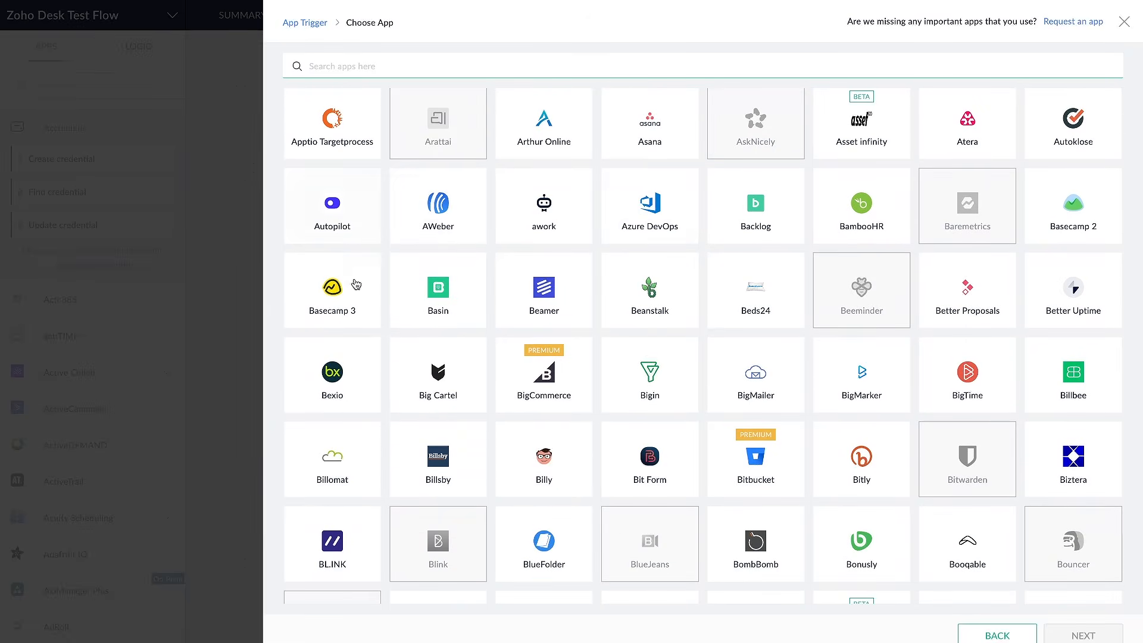
{"action": "scroll", "coordinate": [416, 294], "scroll_direction": "down", "scroll_amount": 2}
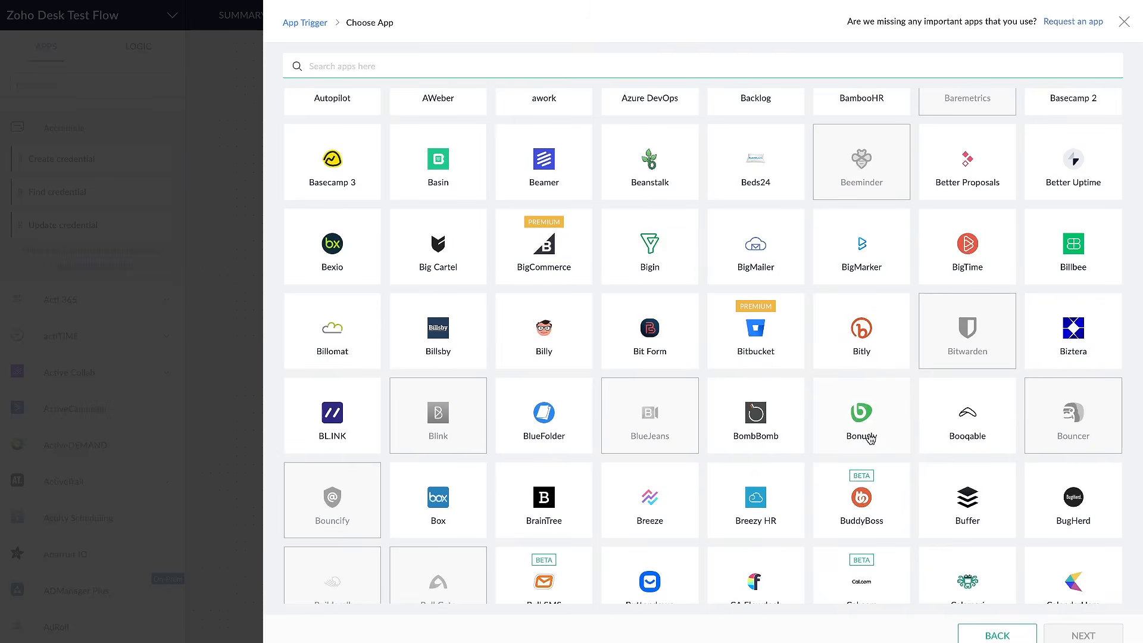
{"action": "scroll", "coordinate": [870, 438], "scroll_direction": "down", "scroll_amount": 20}
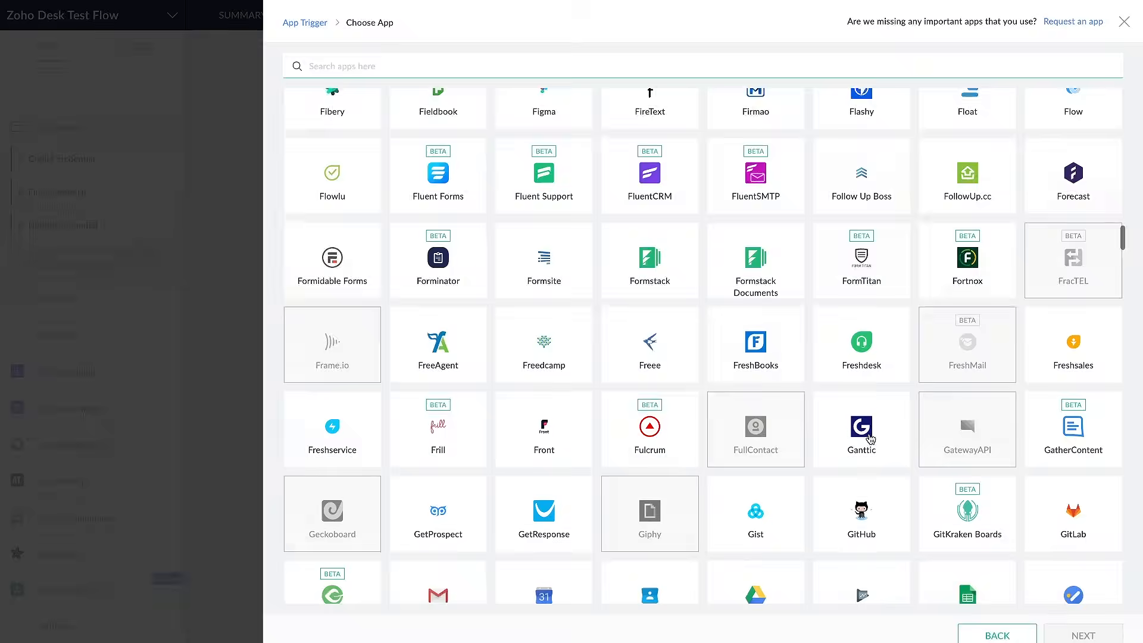
{"action": "scroll", "coordinate": [870, 439], "scroll_direction": "down", "scroll_amount": 20}
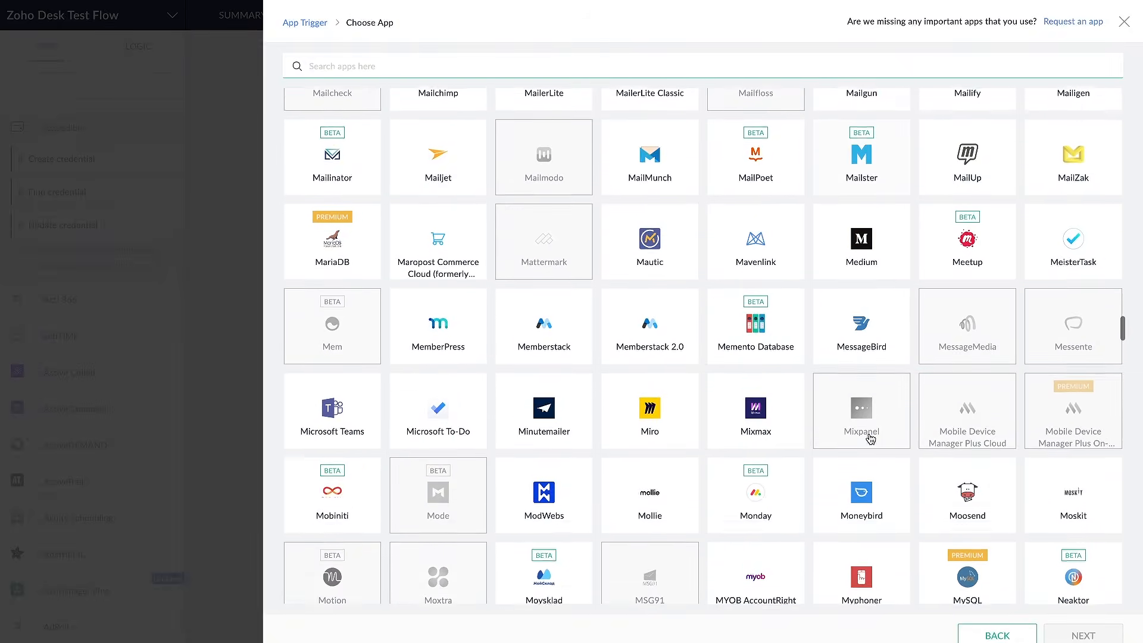
{"action": "scroll", "coordinate": [871, 439], "scroll_direction": "down", "scroll_amount": 20}
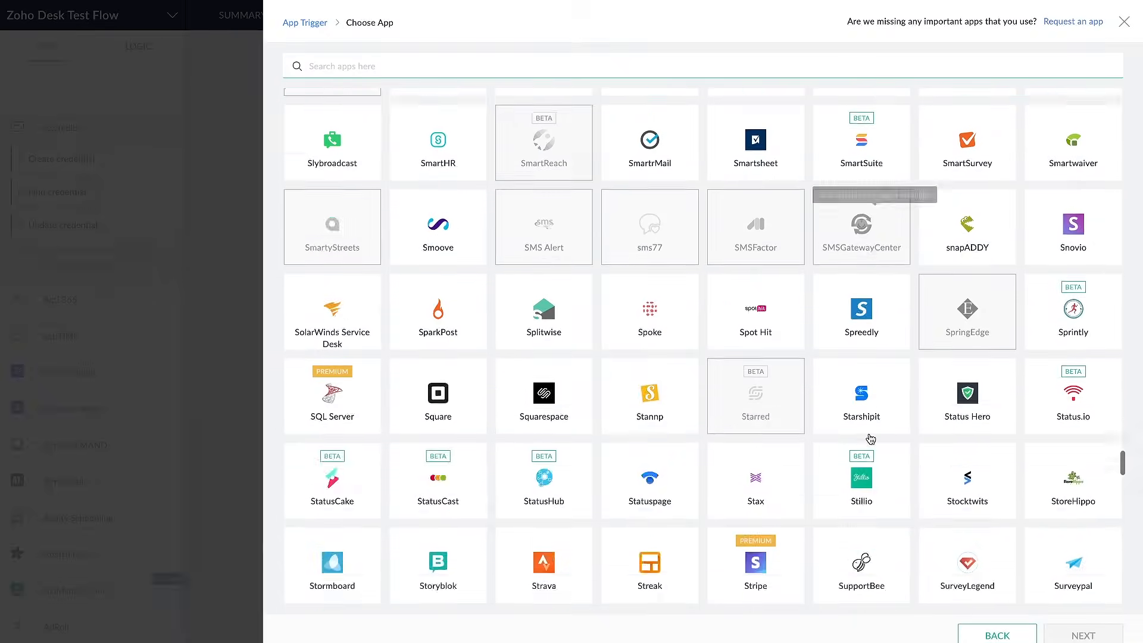
{"action": "scroll", "coordinate": [870, 439], "scroll_direction": "down", "scroll_amount": 20}
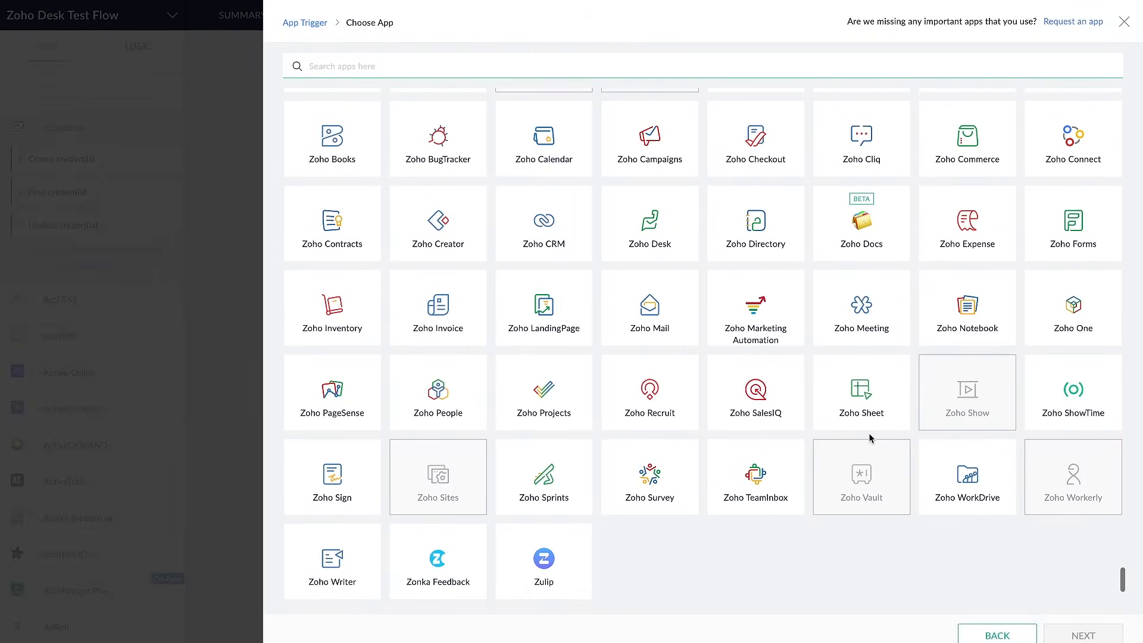
{"action": "scroll", "coordinate": [869, 439], "scroll_direction": "up", "scroll_amount": 3}
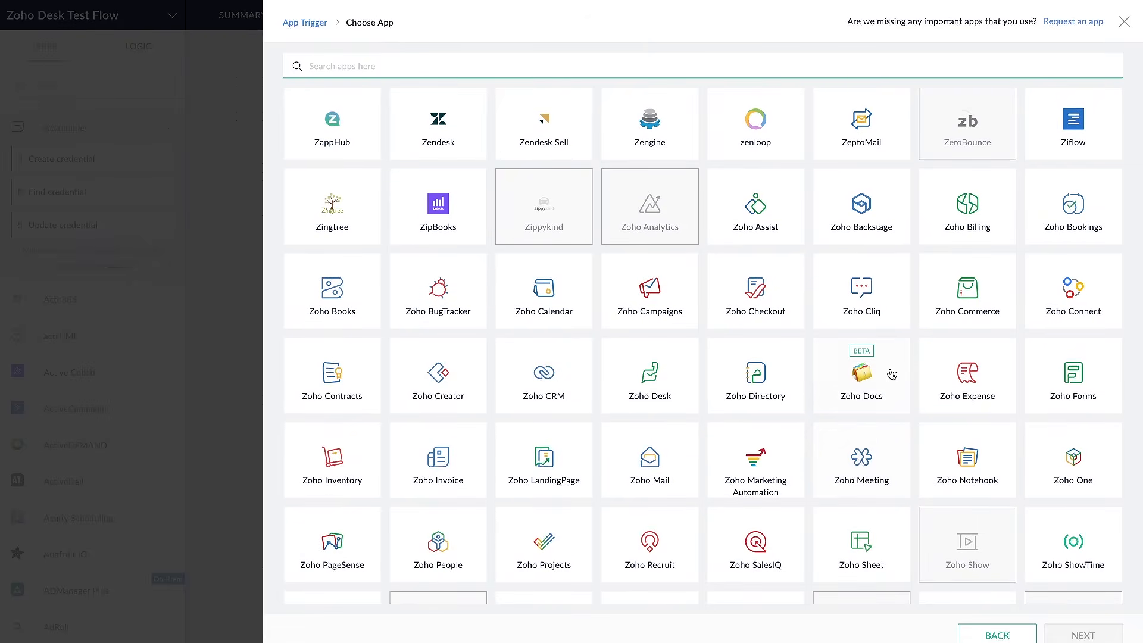
Search the trigger apps for "zoho desk" and choose Zoho Desk as the app that triggers the flow
{"action": "scroll", "coordinate": [891, 373], "scroll_direction": "down", "scroll_amount": 1}
{"action": "scroll", "coordinate": [890, 373], "scroll_direction": "up", "scroll_amount": 20}
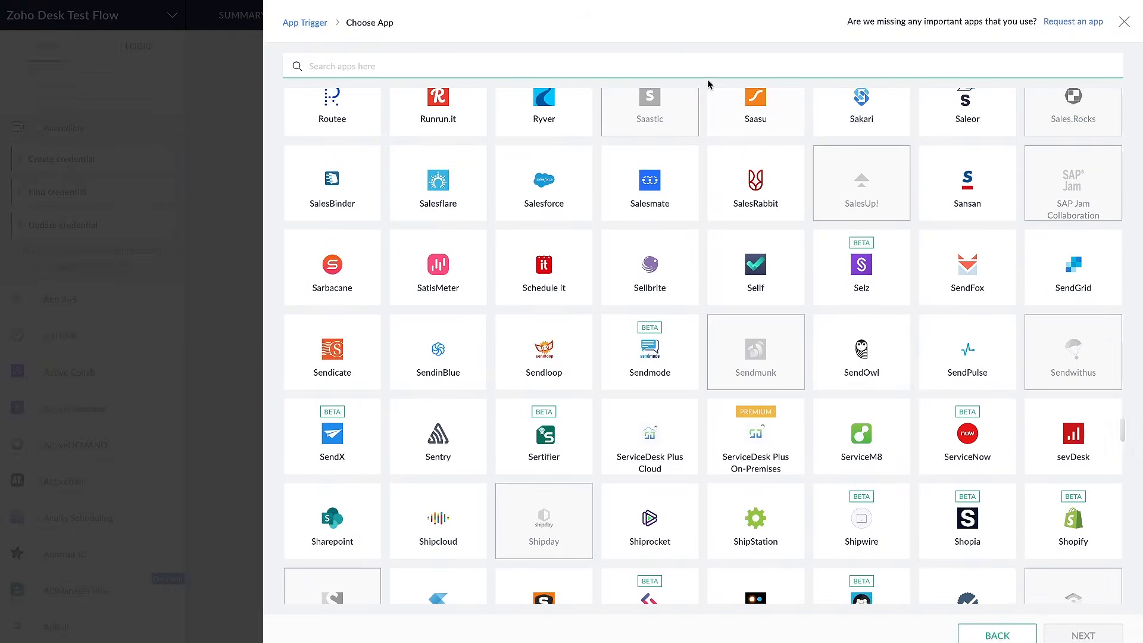
{"action": "left_click", "coordinate": [709, 70]}
{"action": "type", "text": "zoho desk"}
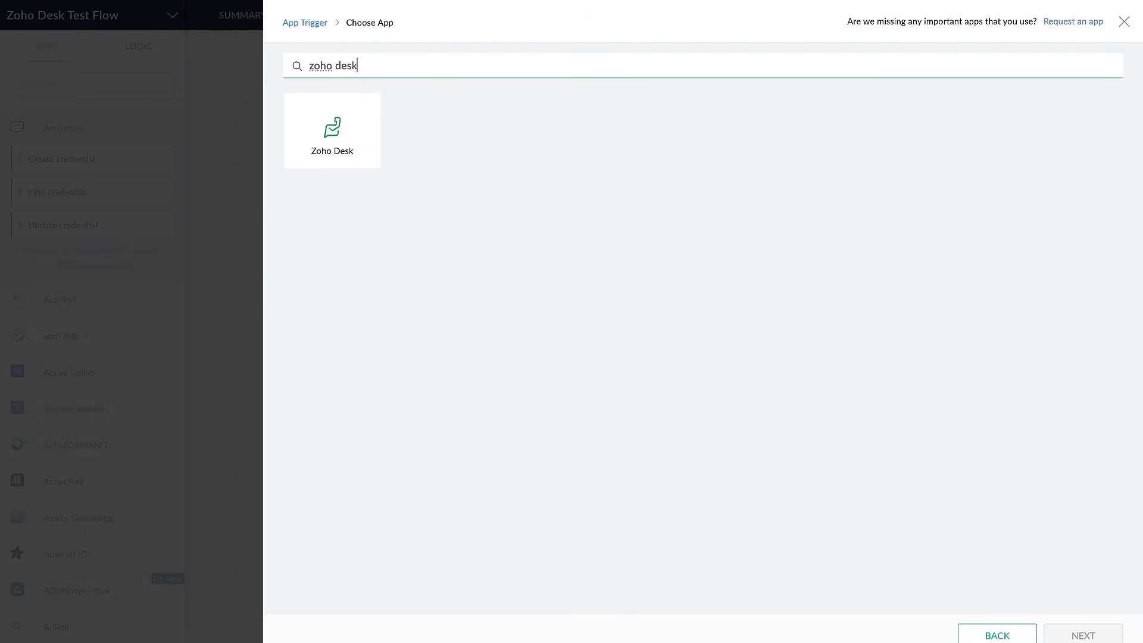
{"action": "left_click", "coordinate": [344, 167]}
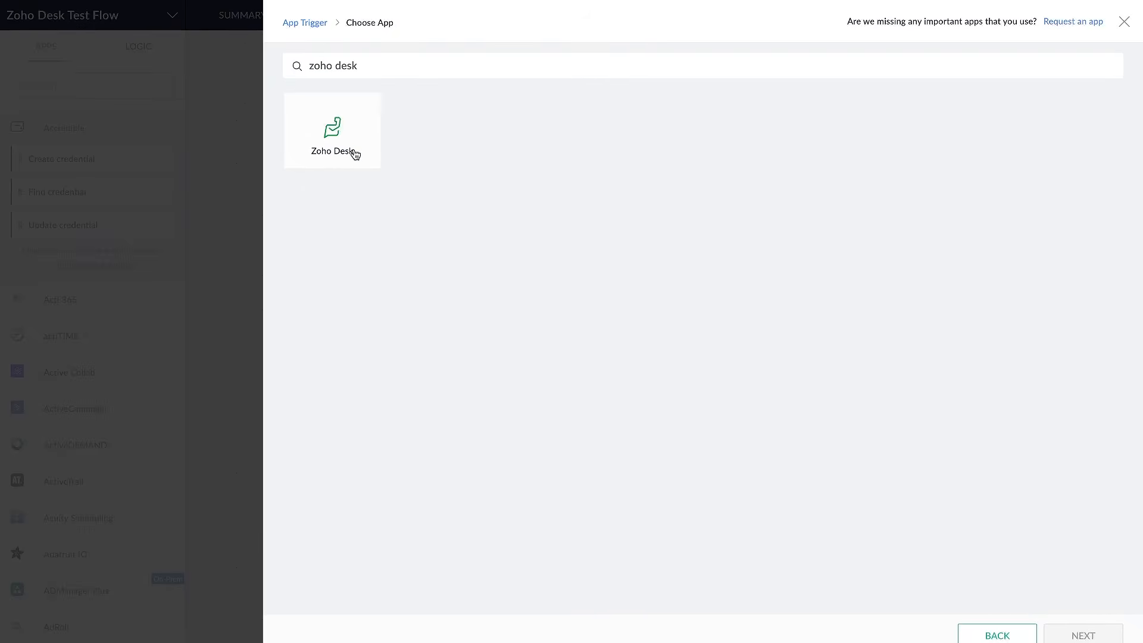
{"action": "left_click", "coordinate": [1082, 635]}
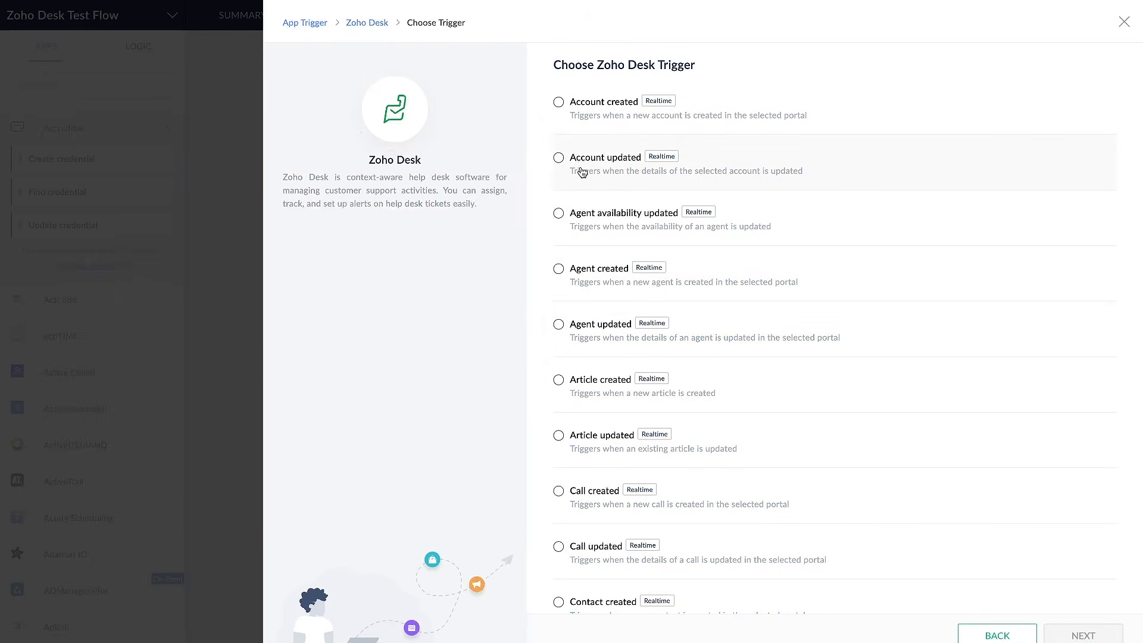
Review the available Zoho Desk triggers and choose Ticket created as the flow's trigger
{"action": "scroll", "coordinate": [582, 172], "scroll_direction": "down", "scroll_amount": 7}
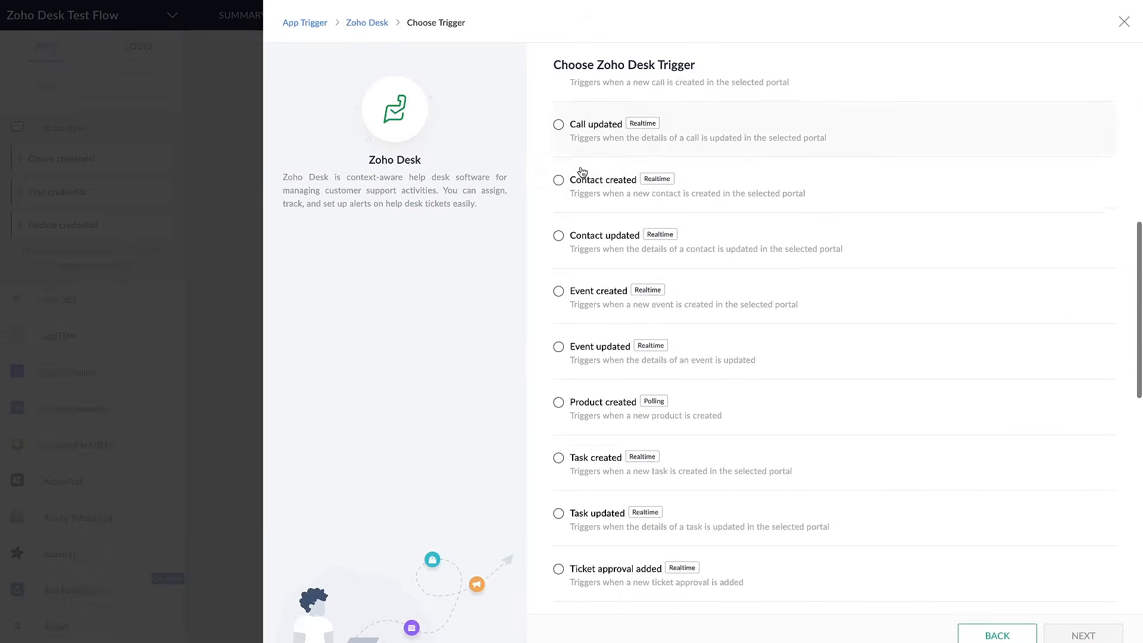
{"action": "scroll", "coordinate": [582, 172], "scroll_direction": "down", "scroll_amount": 9}
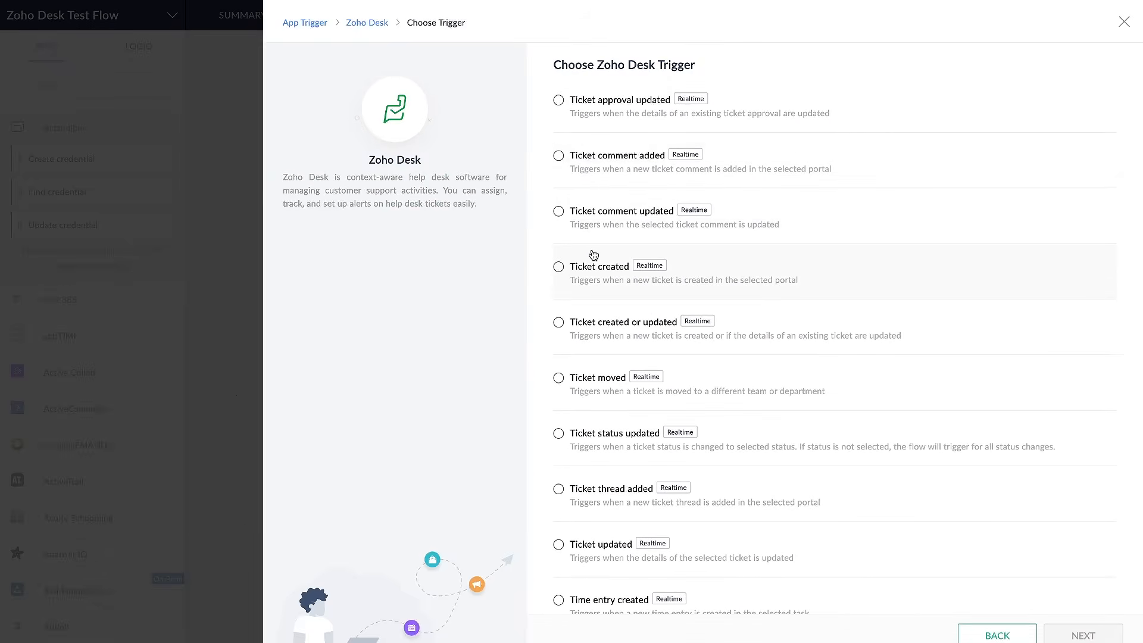
{"action": "scroll", "coordinate": [606, 322], "scroll_direction": "down", "scroll_amount": 3}
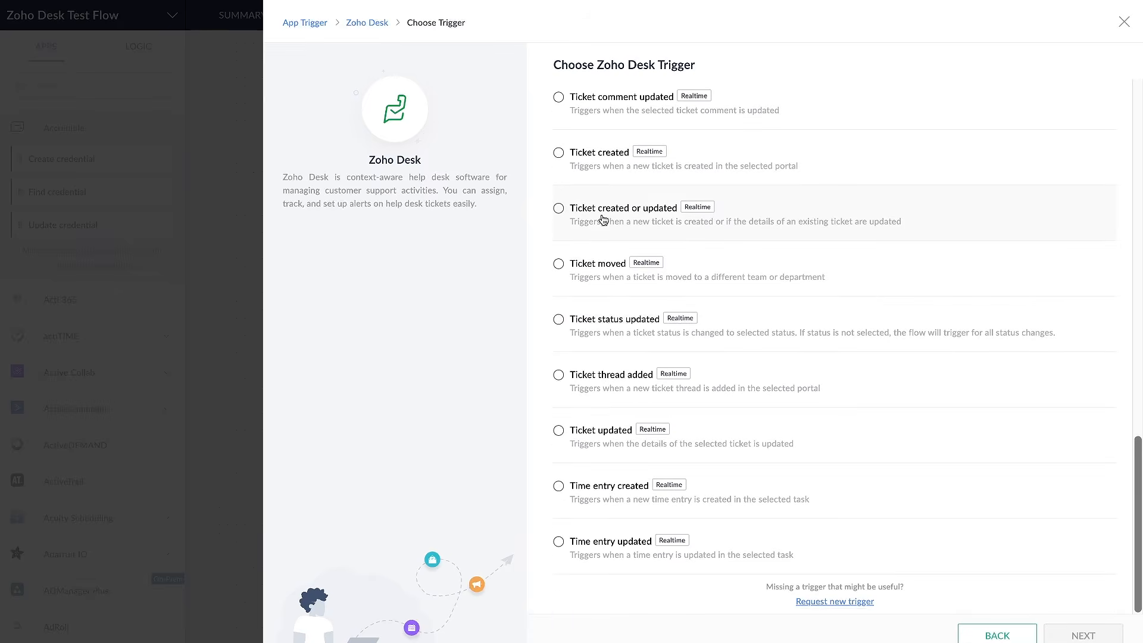
{"action": "left_click", "coordinate": [558, 152]}
{"action": "left_click", "coordinate": [1082, 635]}
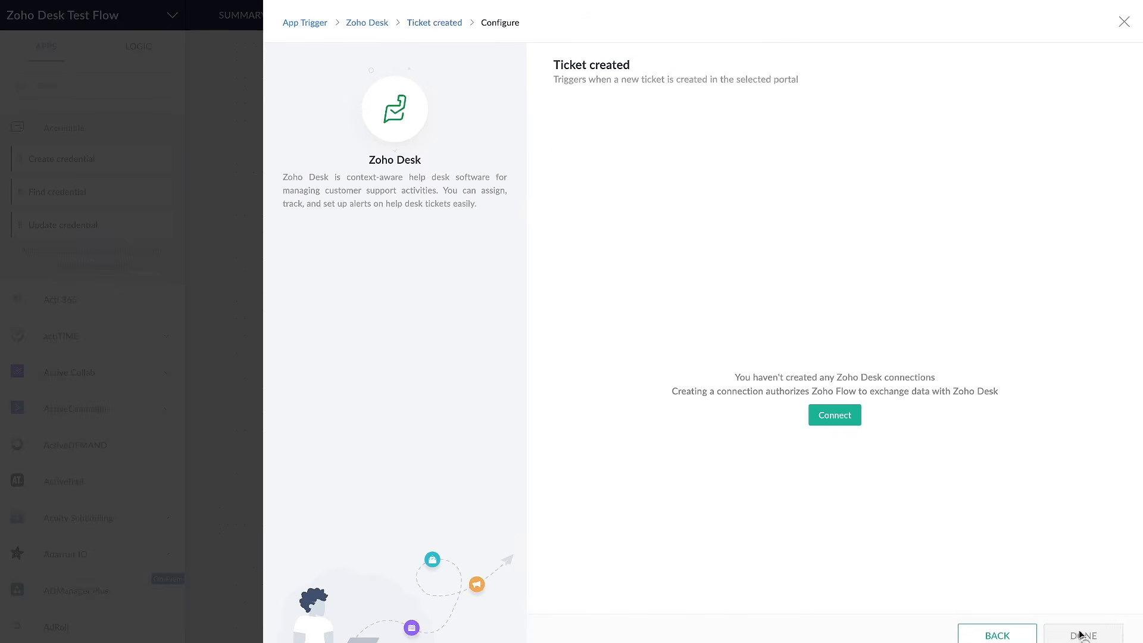
Create a Zoho Desk connection named "zohodesk" for all triggers and actions, and authorize Zoho Flow's access to Desk
{"action": "left_click", "coordinate": [825, 422]}
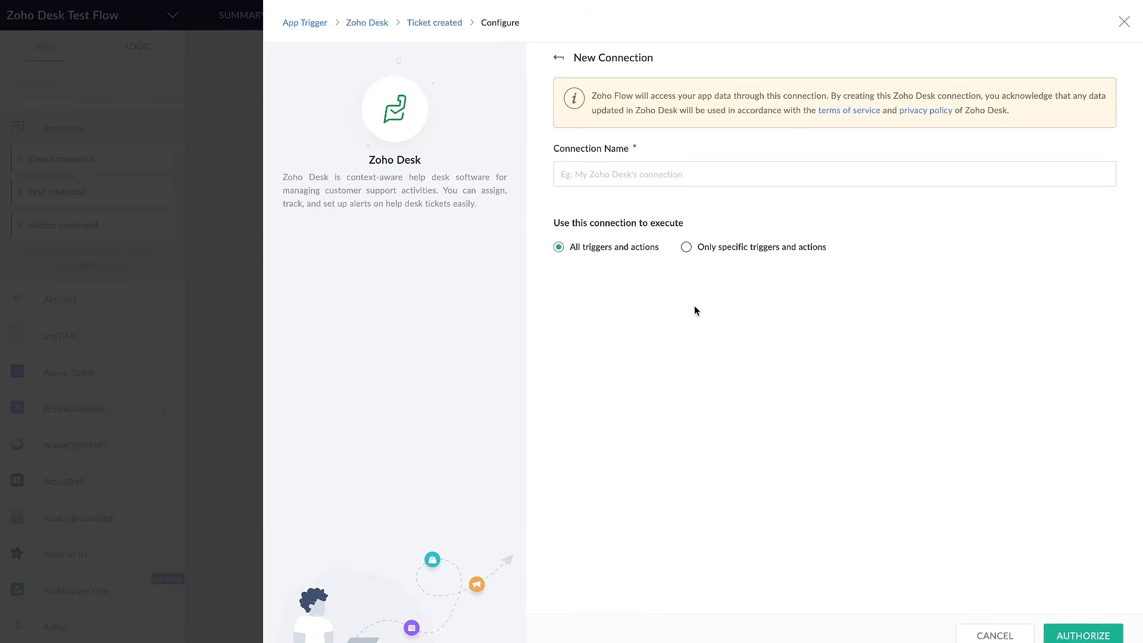
{"action": "left_click", "coordinate": [670, 185]}
{"action": "type", "text": "zohodesk"}
{"action": "left_click", "coordinate": [1093, 632]}
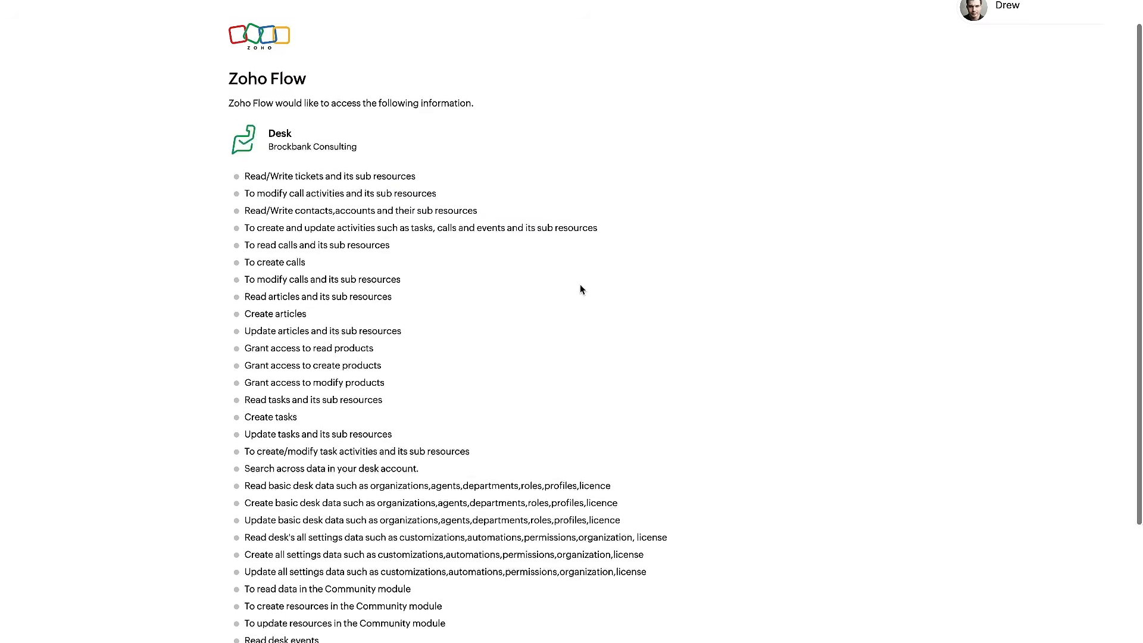
{"action": "scroll", "coordinate": [580, 284], "scroll_direction": "down", "scroll_amount": 5}
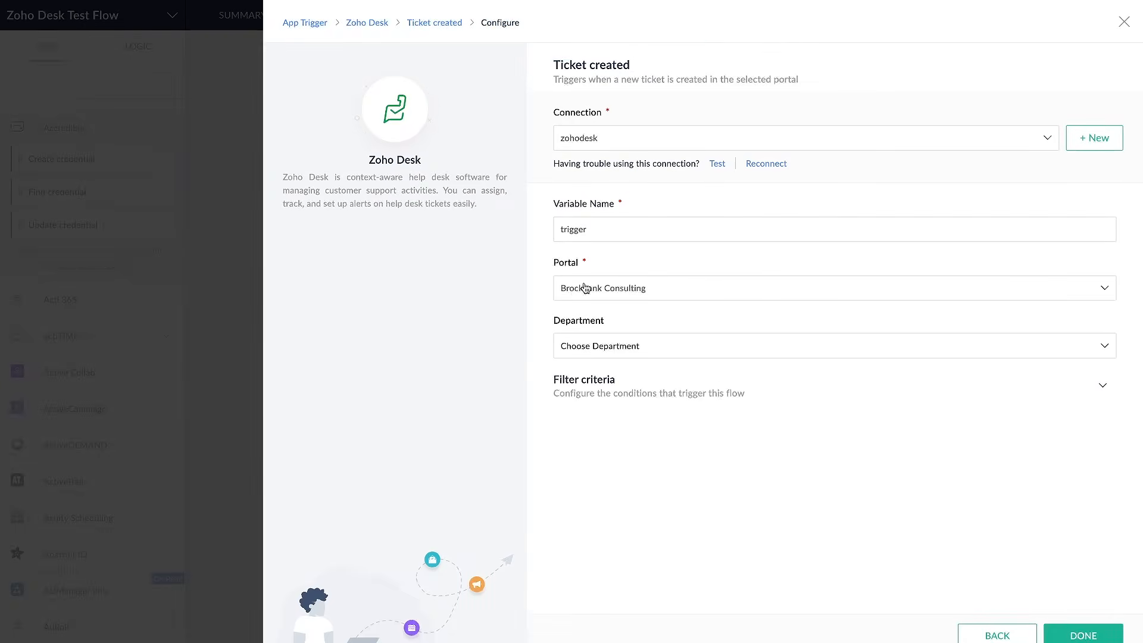
Select a department for the Ticket created trigger and finish its configuration so it is placed in the flow
{"action": "left_click", "coordinate": [621, 347]}
{"action": "left_click", "coordinate": [624, 381]}
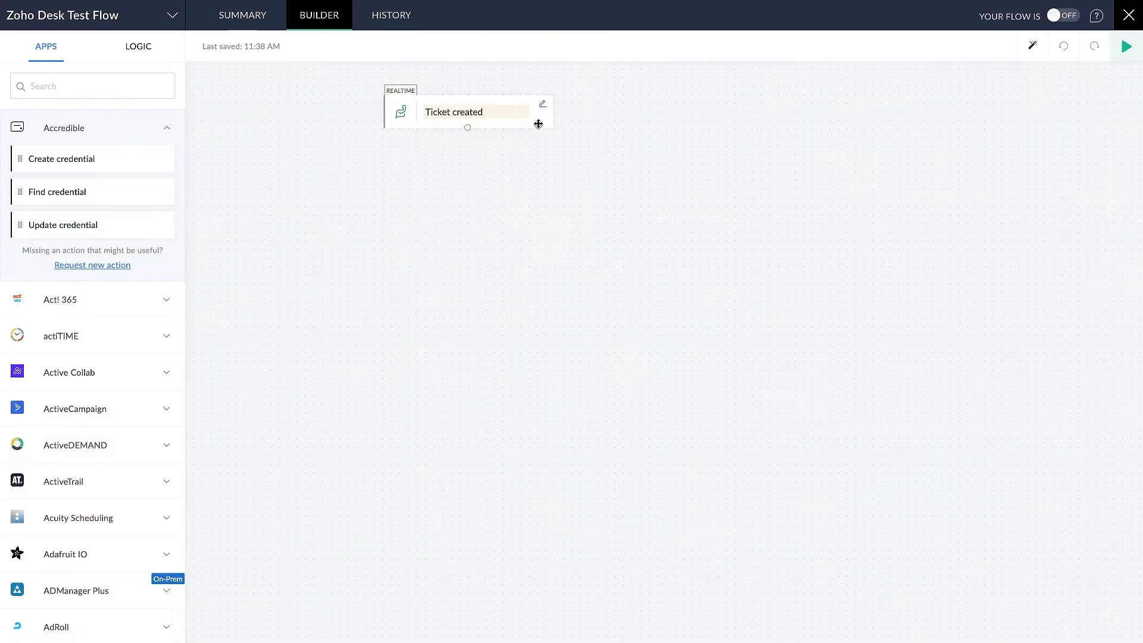
{"action": "left_click_drag", "start_coordinate": [375, 137], "coordinate": [508, 138]}
{"action": "left_click_drag", "start_coordinate": [423, 122], "coordinate": [499, 122]}
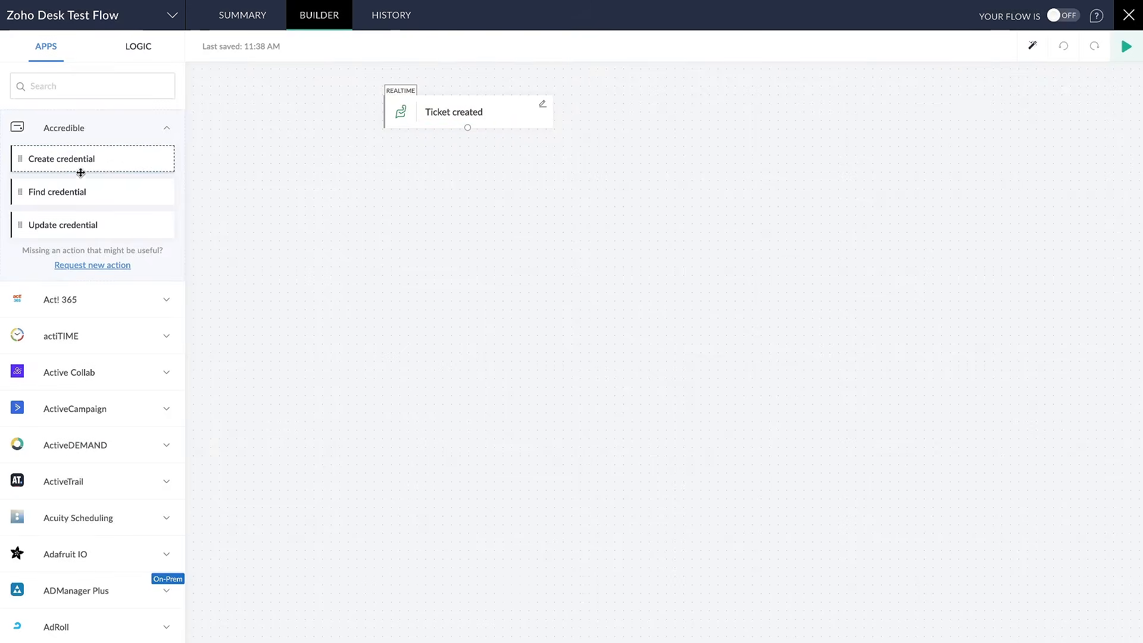
Look through the list of apps that offer flow actions, including the actions of Mattermark and Medium
{"action": "scroll", "coordinate": [72, 238], "scroll_direction": "down", "scroll_amount": 5}
{"action": "scroll", "coordinate": [64, 310], "scroll_direction": "down", "scroll_amount": 20}
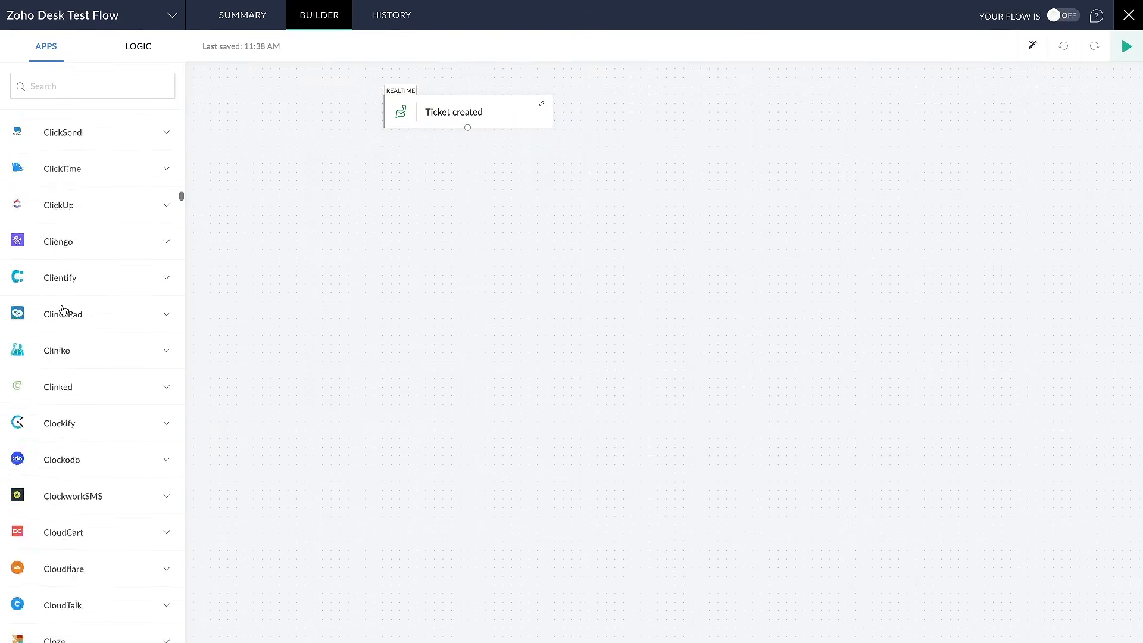
{"action": "left_click_drag", "start_coordinate": [13, 212], "coordinate": [171, 212]}
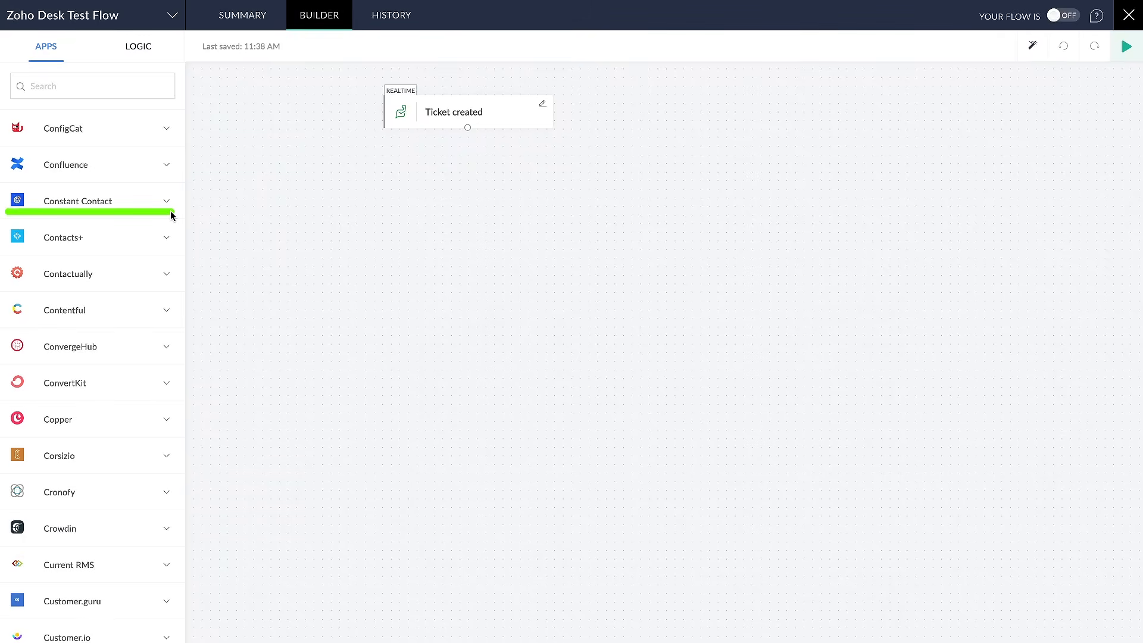
{"action": "scroll", "coordinate": [132, 322], "scroll_direction": "down", "scroll_amount": 20}
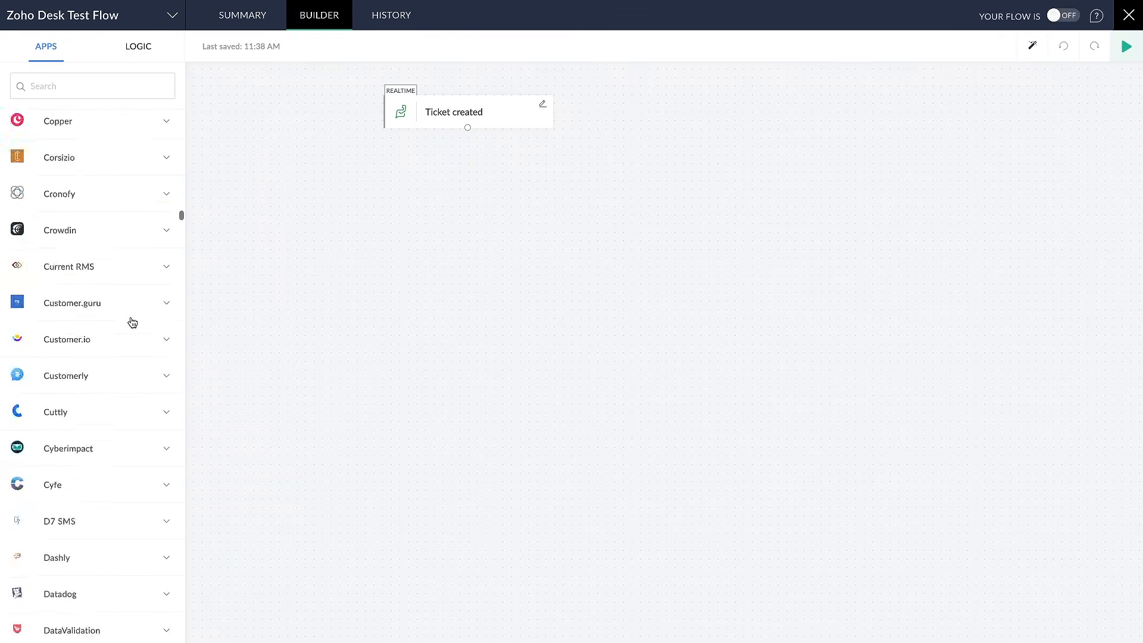
{"action": "scroll", "coordinate": [133, 322], "scroll_direction": "down", "scroll_amount": 20}
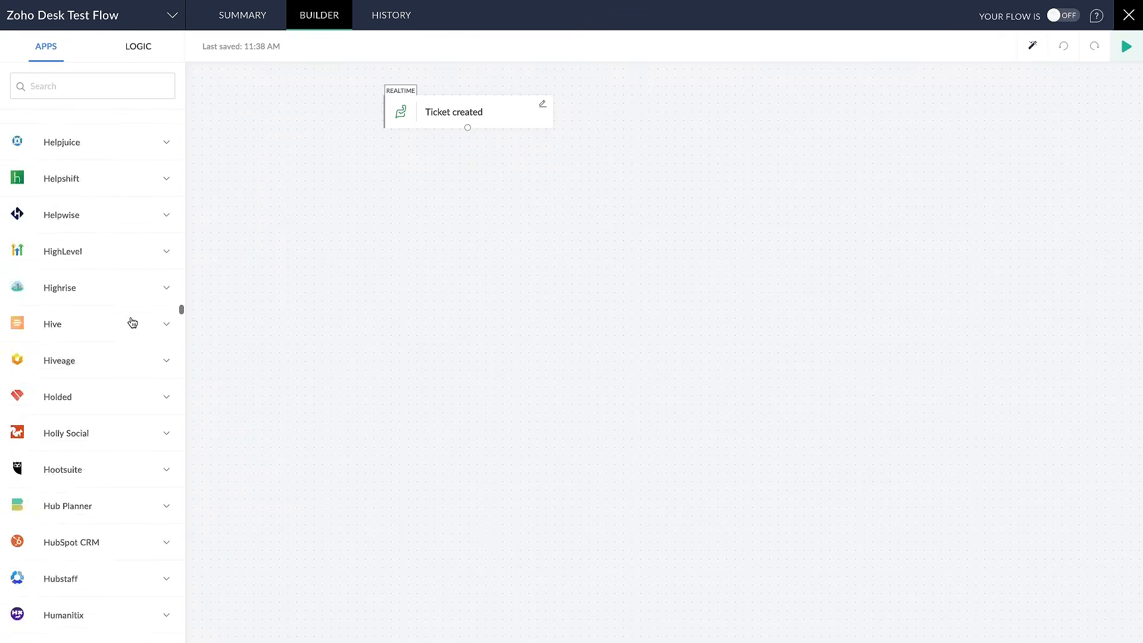
{"action": "left_click", "coordinate": [122, 252]}
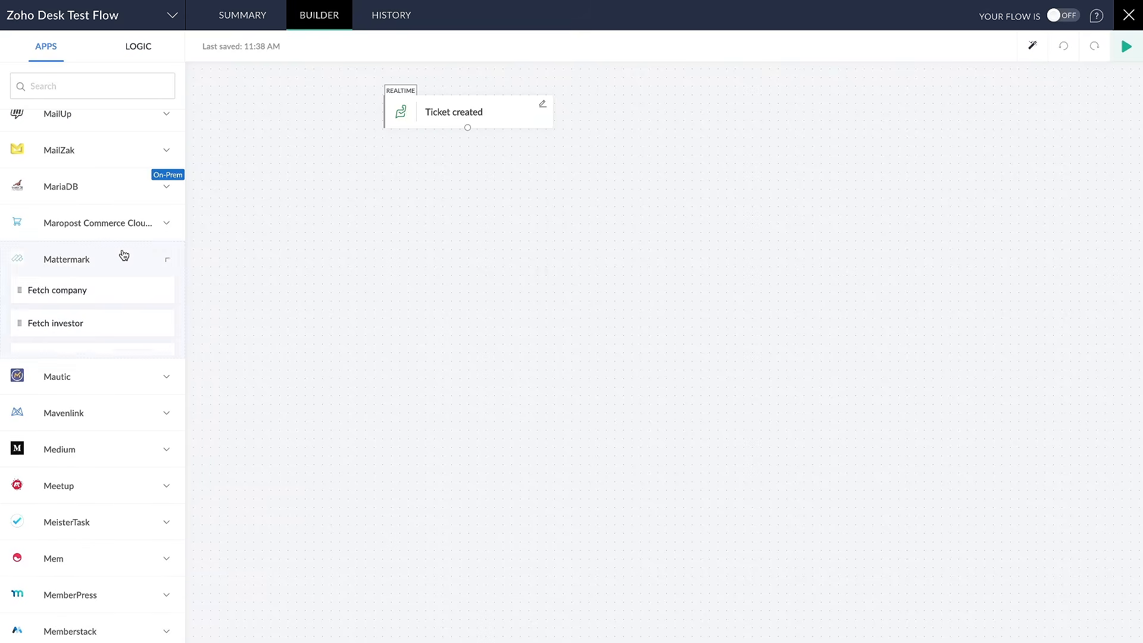
{"action": "scroll", "coordinate": [111, 367], "scroll_direction": "down", "scroll_amount": 3}
{"action": "left_click", "coordinate": [112, 368]}
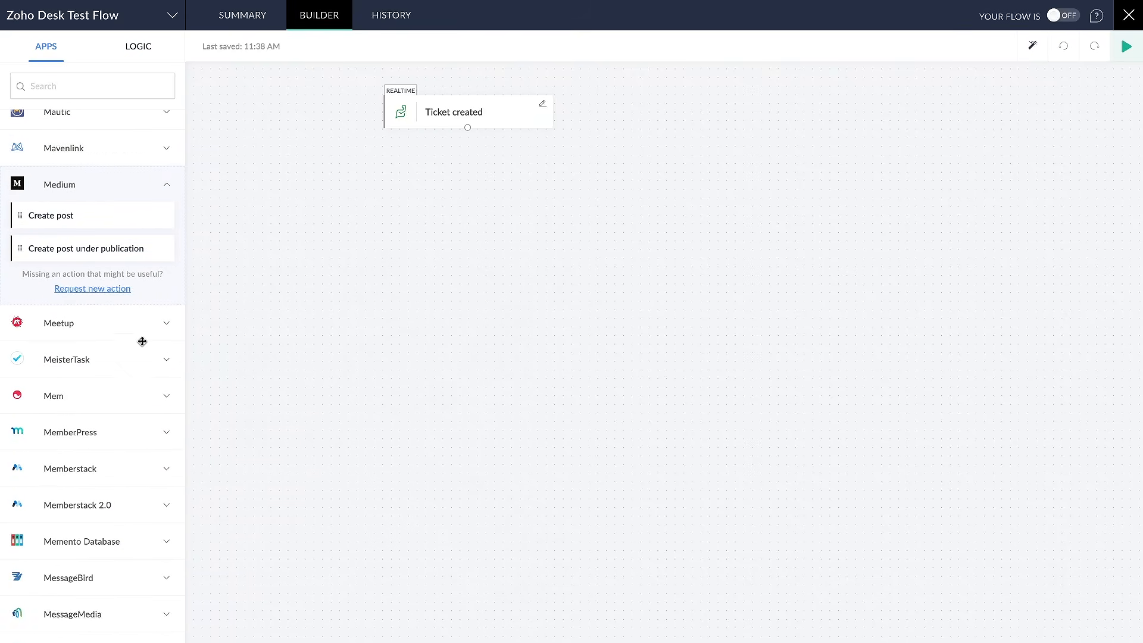
{"action": "scroll", "coordinate": [142, 341], "scroll_direction": "down", "scroll_amount": 15}
{"action": "scroll", "coordinate": [143, 332], "scroll_direction": "down", "scroll_amount": 10}
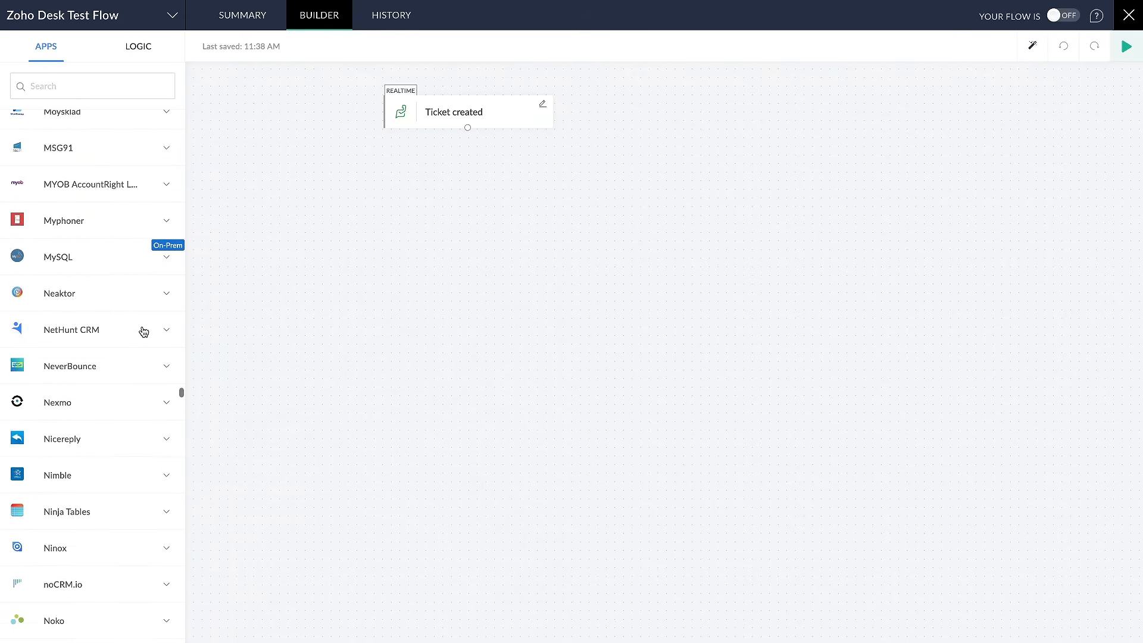
{"action": "scroll", "coordinate": [143, 331], "scroll_direction": "down", "scroll_amount": 15}
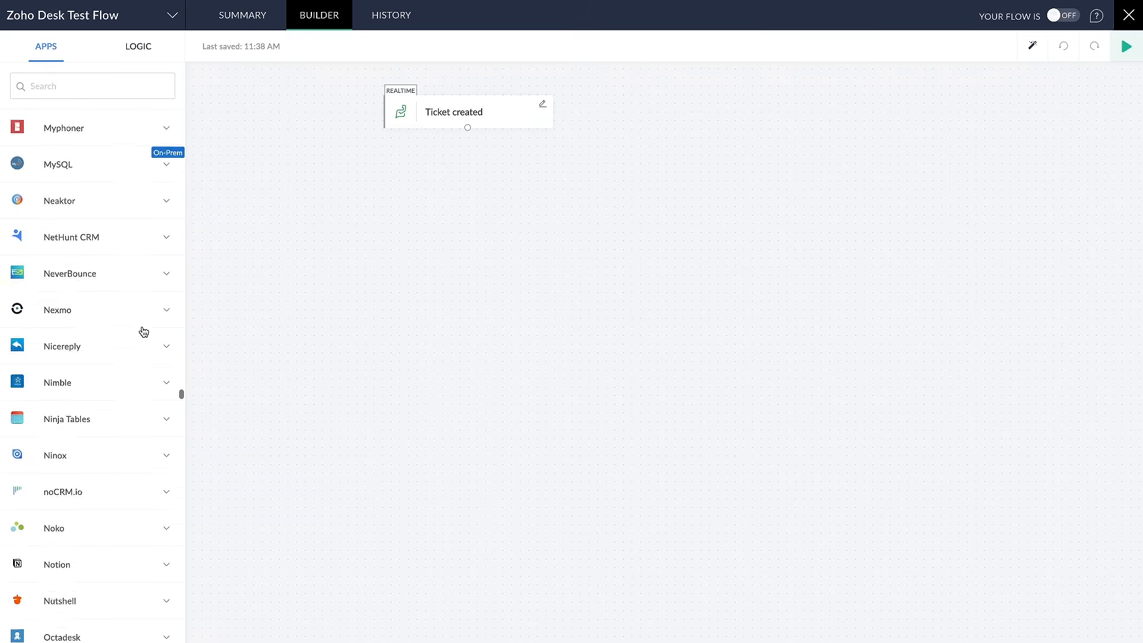
{"action": "scroll", "coordinate": [144, 331], "scroll_direction": "up", "scroll_amount": 20}
{"action": "scroll", "coordinate": [144, 331], "scroll_direction": "up", "scroll_amount": 20}
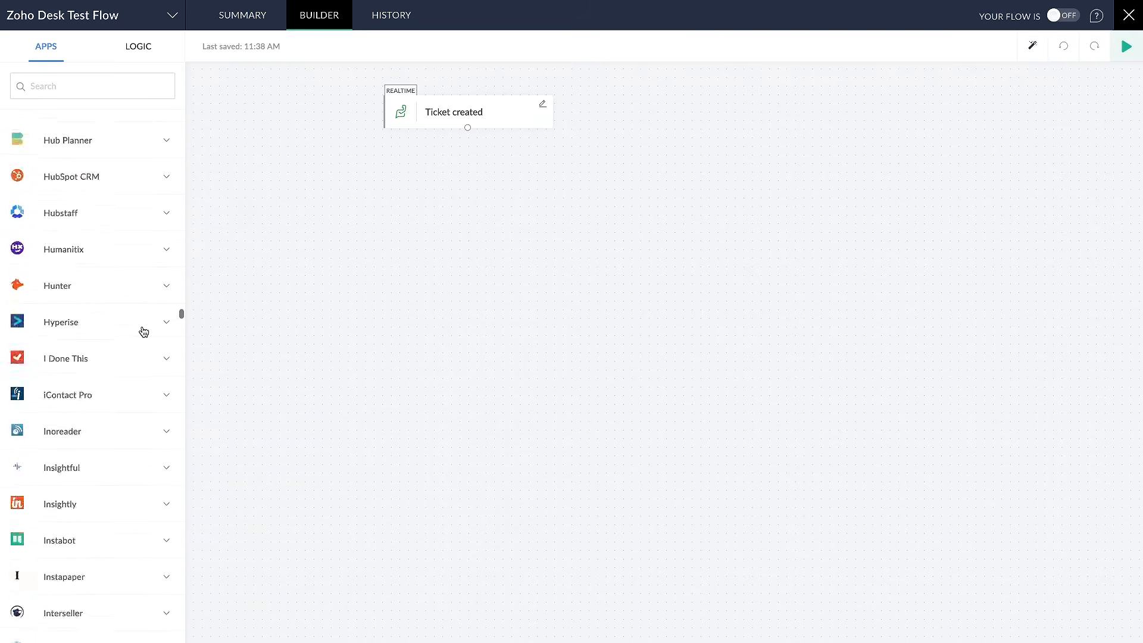
{"action": "scroll", "coordinate": [143, 328], "scroll_direction": "up", "scroll_amount": 20}
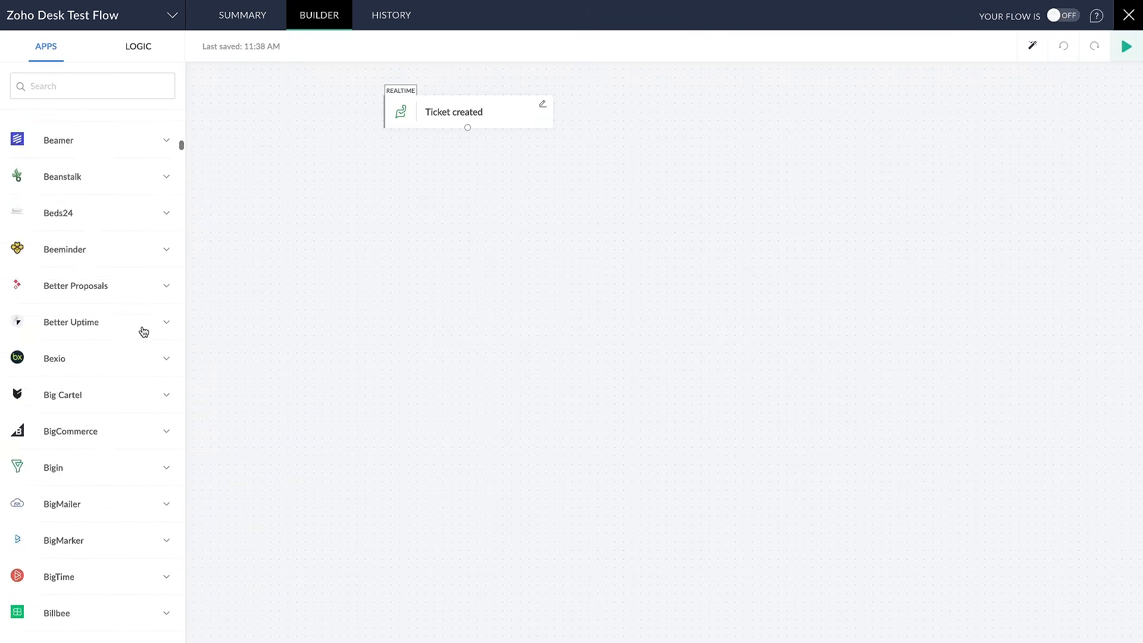
Search the action apps for "zoho desk" and expand the Zoho Desk actions
{"action": "type", "text": "zo"}
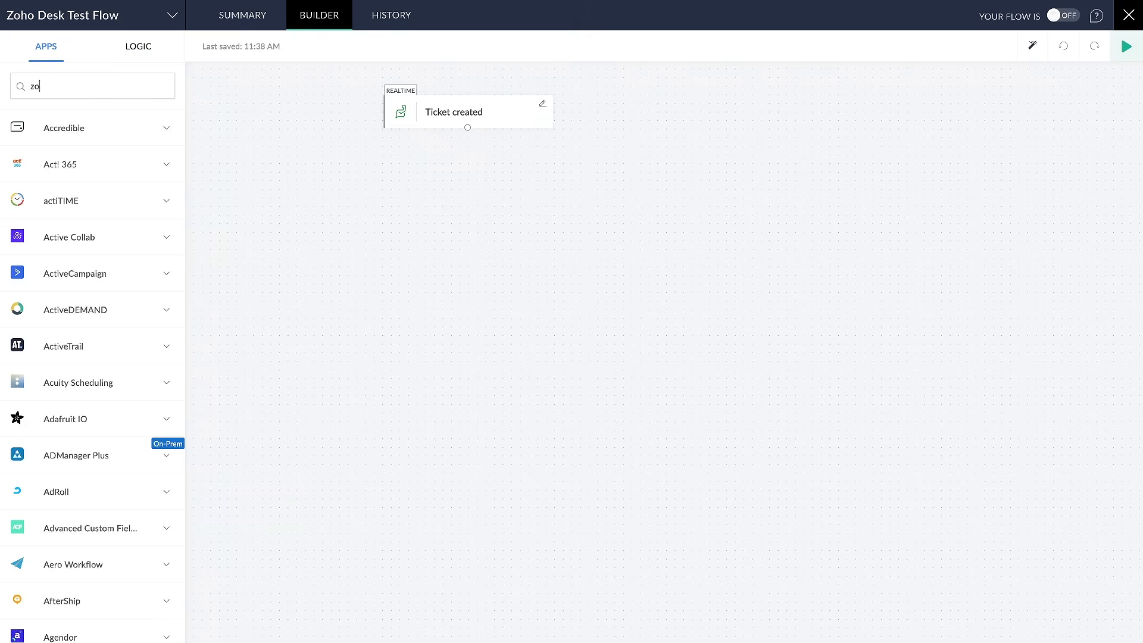
{"action": "type", "text": "ho desk"}
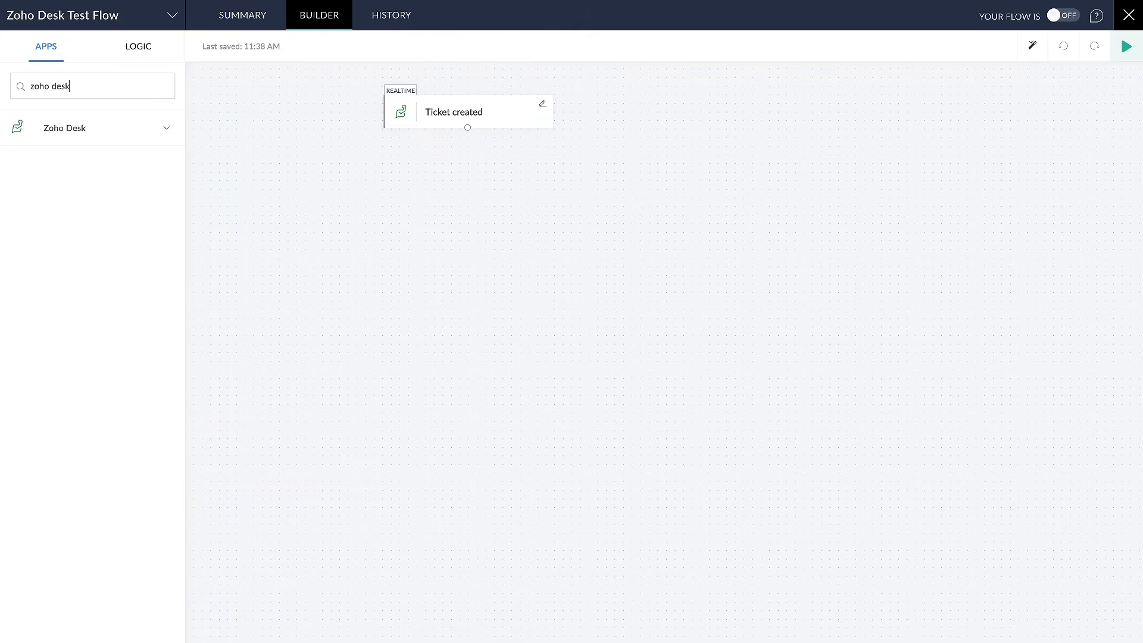
{"action": "left_click", "coordinate": [126, 128]}
Examine the full range of Zoho Desk actions, from adding tags and creating records to updating tickets
{"action": "scroll", "coordinate": [97, 189], "scroll_direction": "down", "scroll_amount": 9}
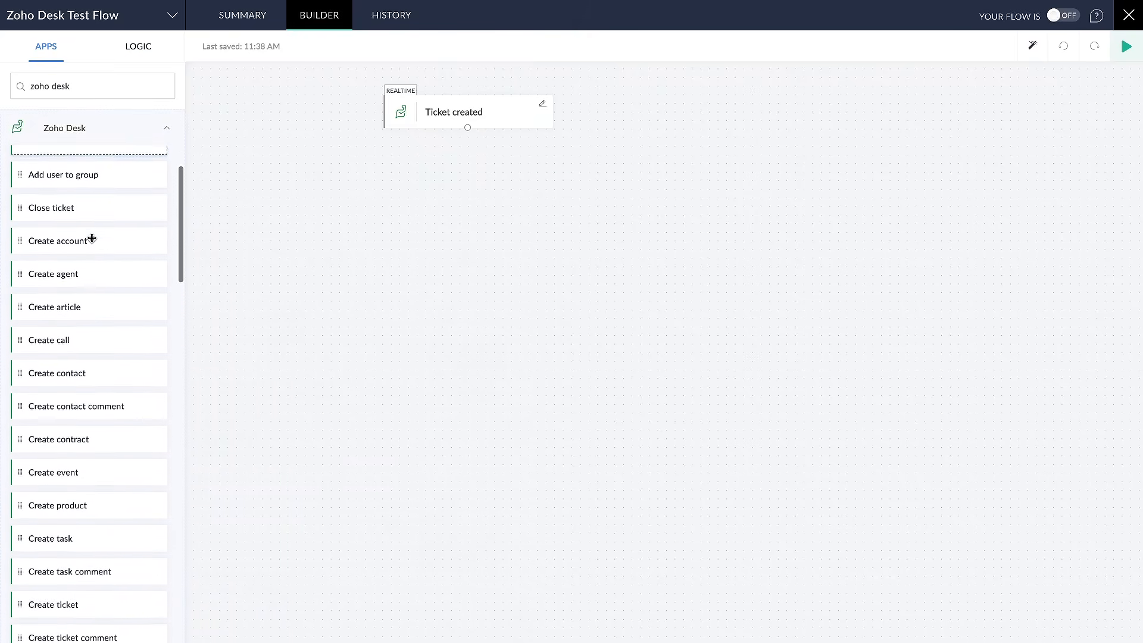
{"action": "scroll", "coordinate": [91, 238], "scroll_direction": "down", "scroll_amount": 20}
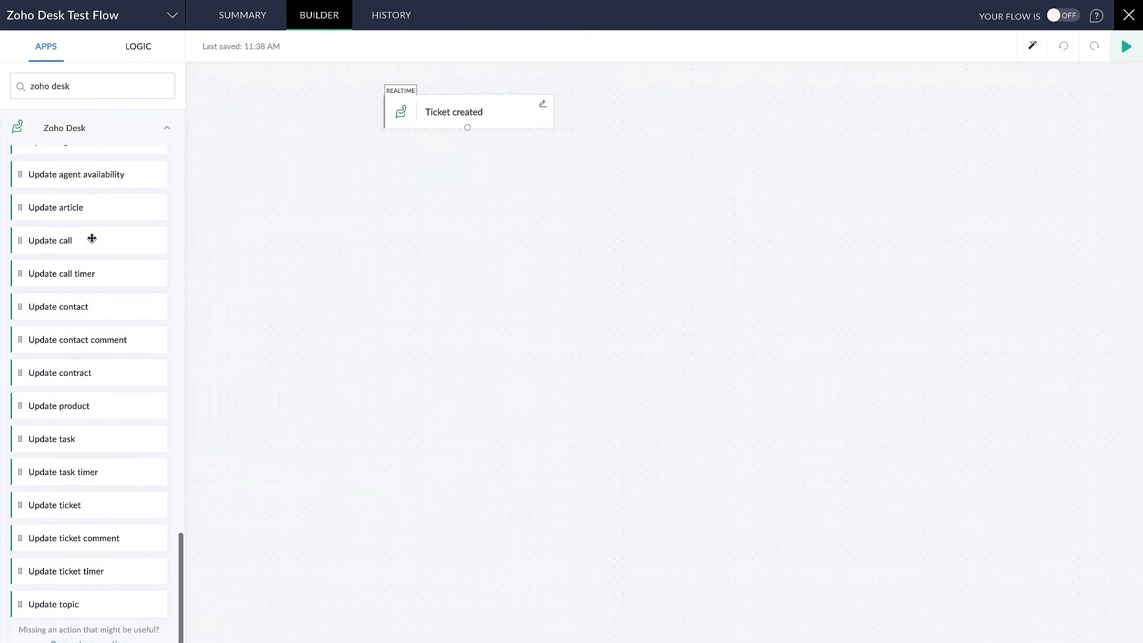
{"action": "left_click_drag", "start_coordinate": [20, 218], "coordinate": [100, 218]}
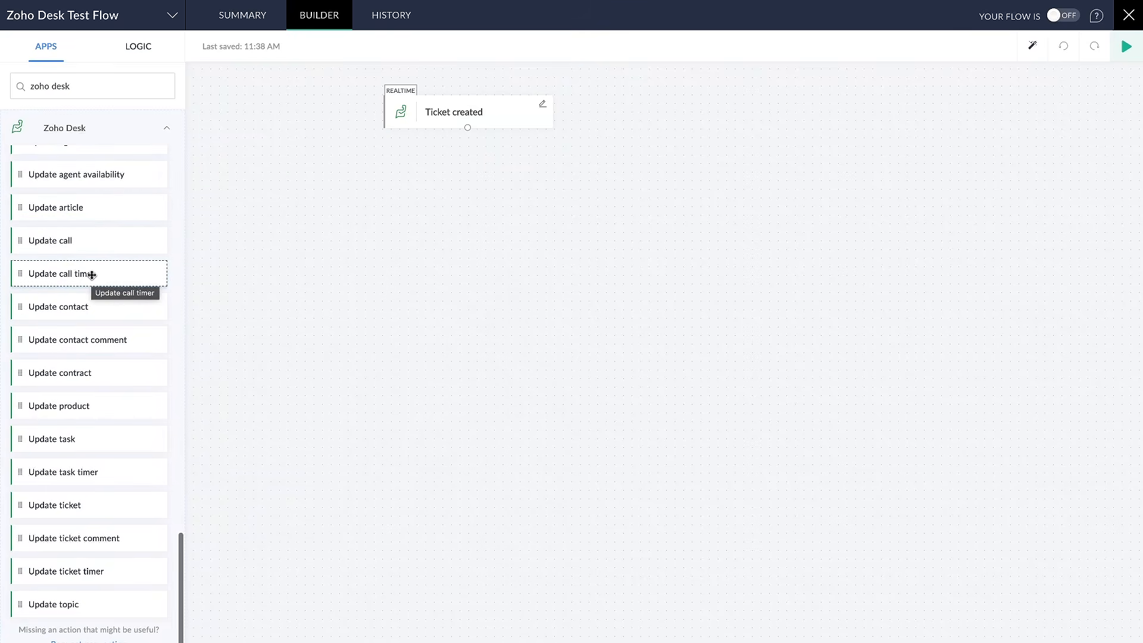
{"action": "left_click_drag", "start_coordinate": [423, 165], "coordinate": [423, 165]}
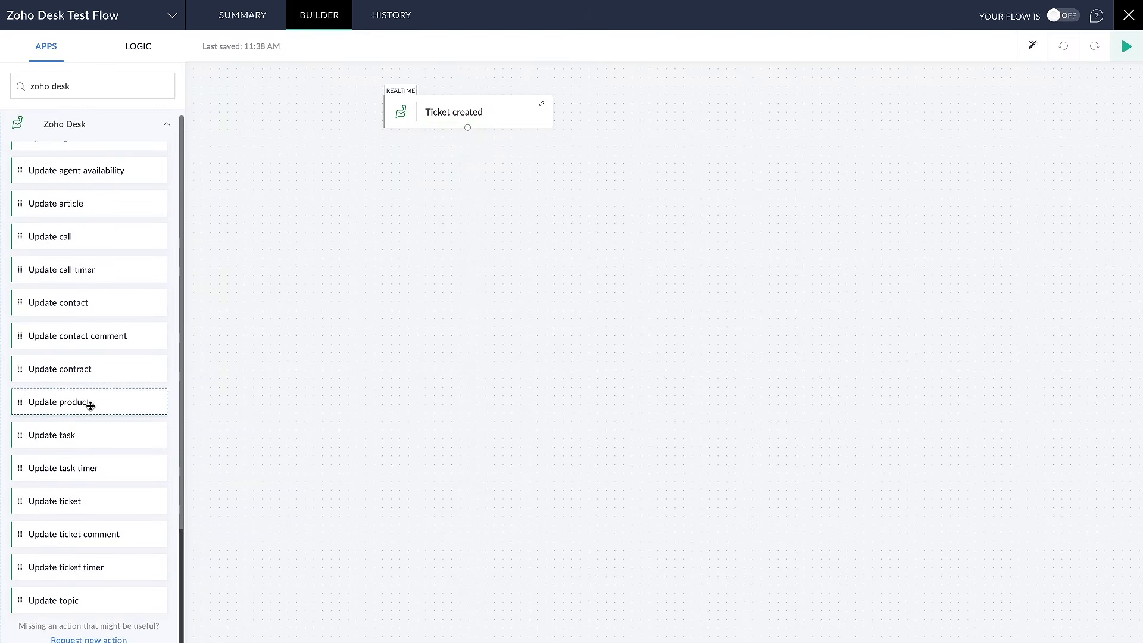
{"action": "scroll", "coordinate": [90, 399], "scroll_direction": "up", "scroll_amount": 20}
{"action": "scroll", "coordinate": [83, 307], "scroll_direction": "up", "scroll_amount": 6}
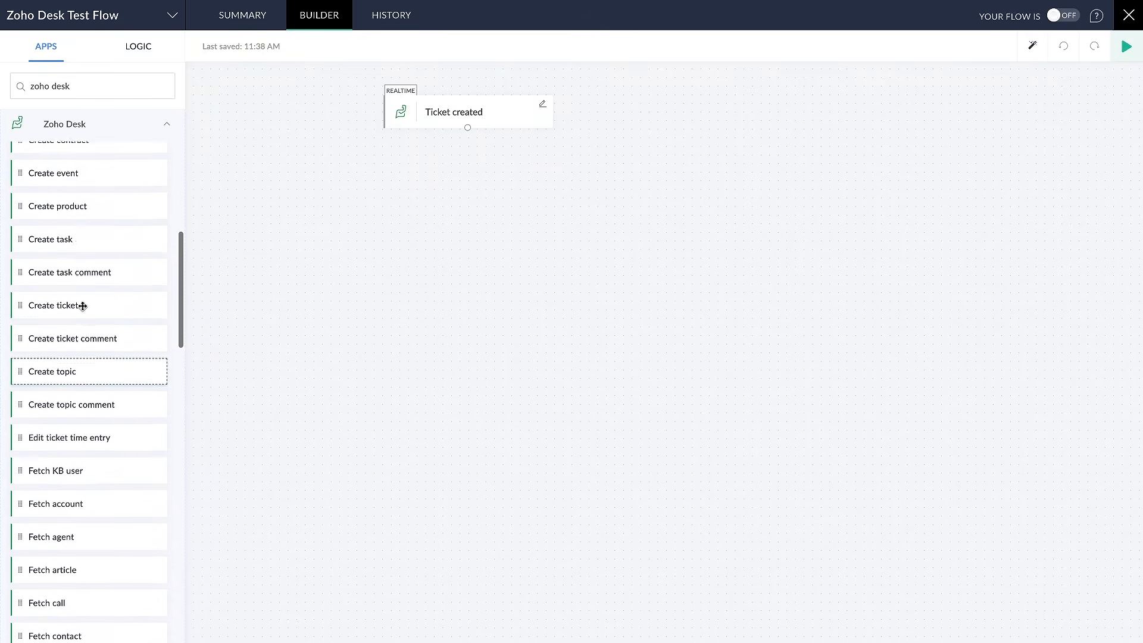
{"action": "scroll", "coordinate": [84, 283], "scroll_direction": "up", "scroll_amount": 3}
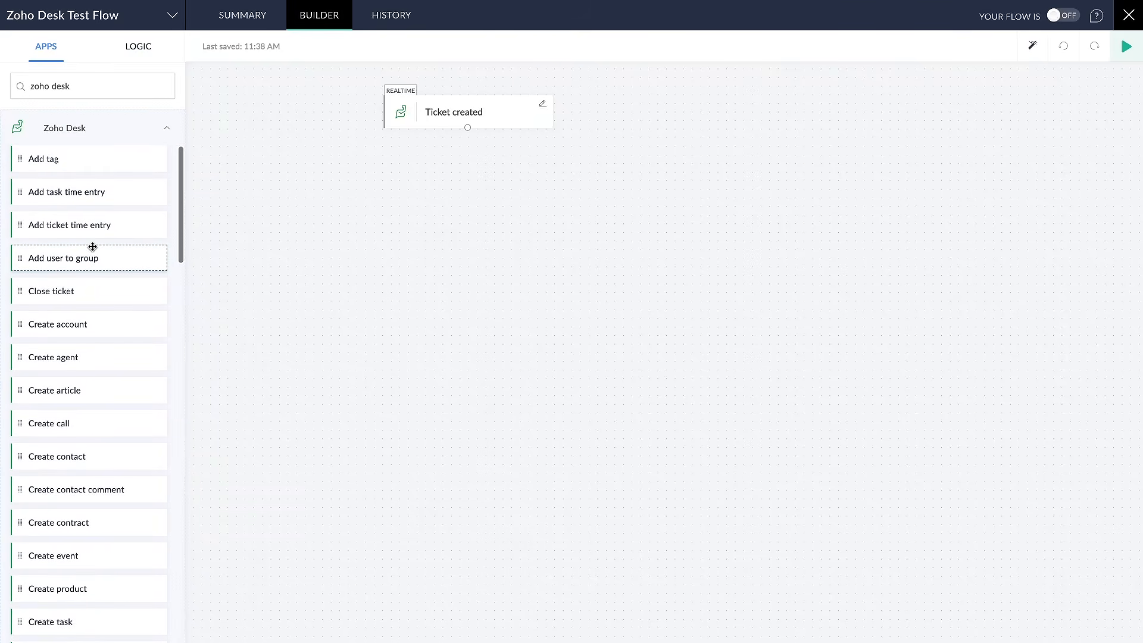
{"action": "scroll", "coordinate": [93, 246], "scroll_direction": "down", "scroll_amount": 1}
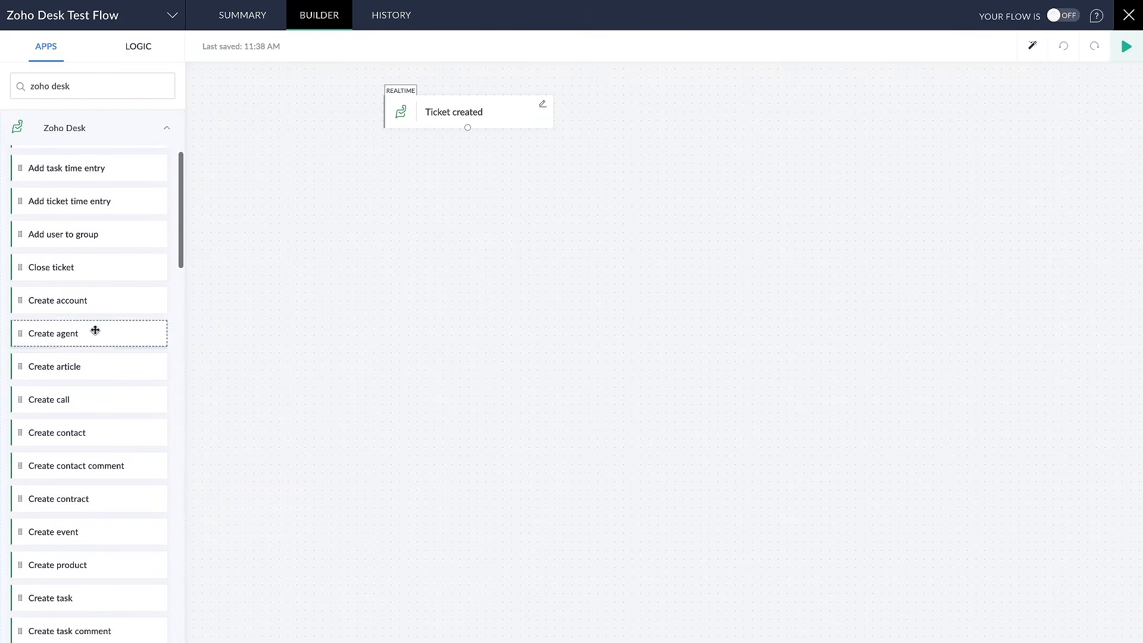
{"action": "scroll", "coordinate": [96, 330], "scroll_direction": "down", "scroll_amount": 20}
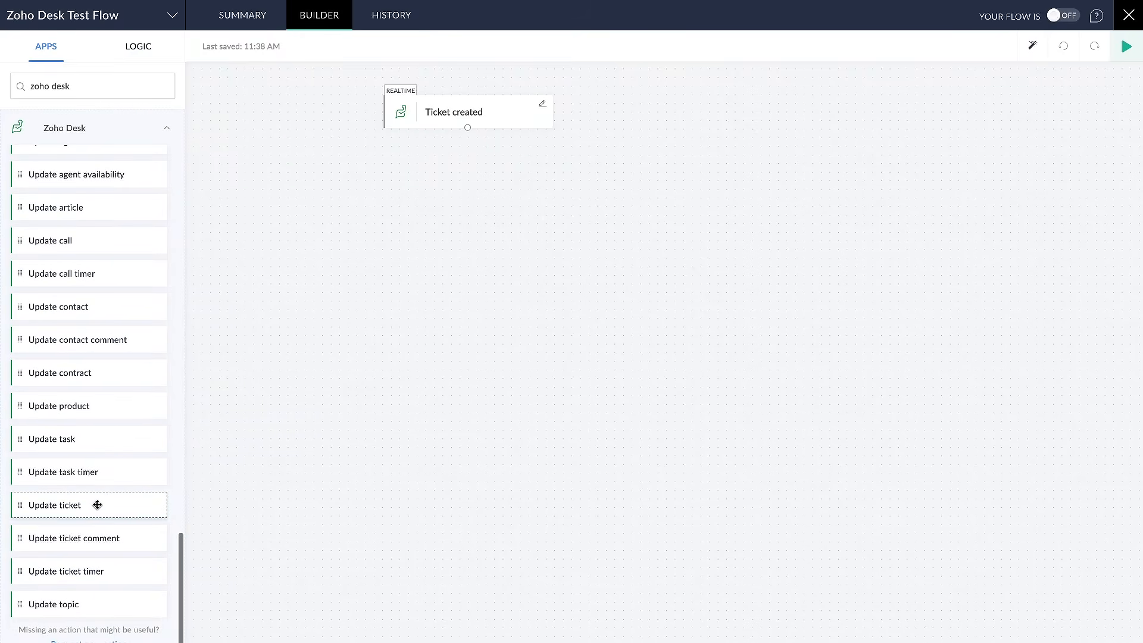
Place an Update ticket action beneath the Ticket created trigger and choose Brockbank Agency as its department and layout
{"action": "left_click_drag", "start_coordinate": [94, 503], "coordinate": [500, 230]}
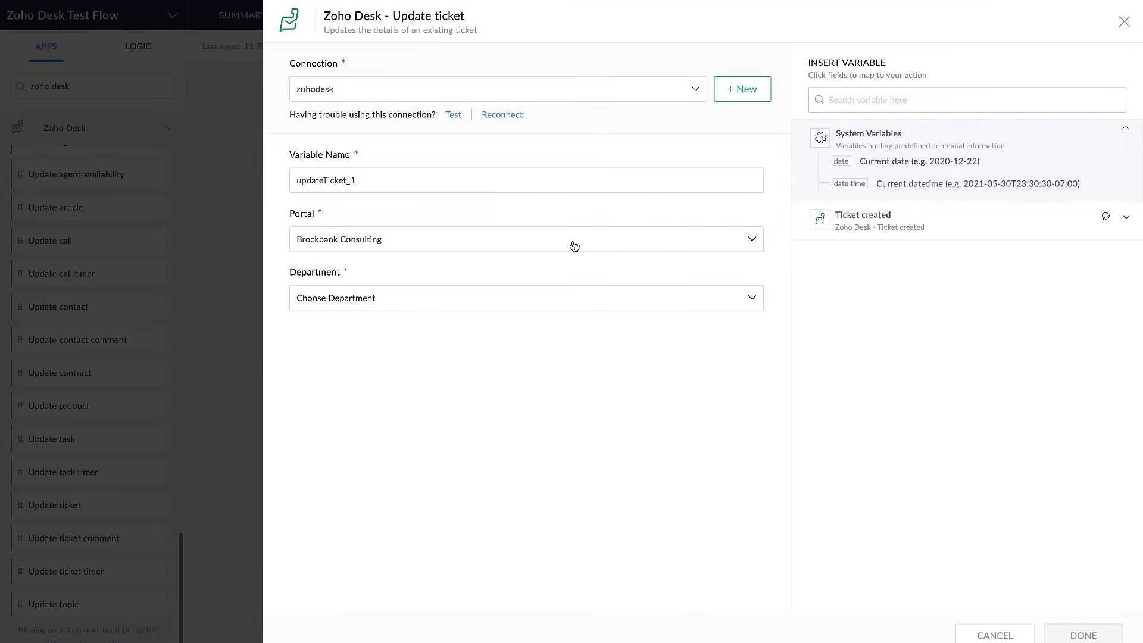
{"action": "left_click", "coordinate": [404, 298]}
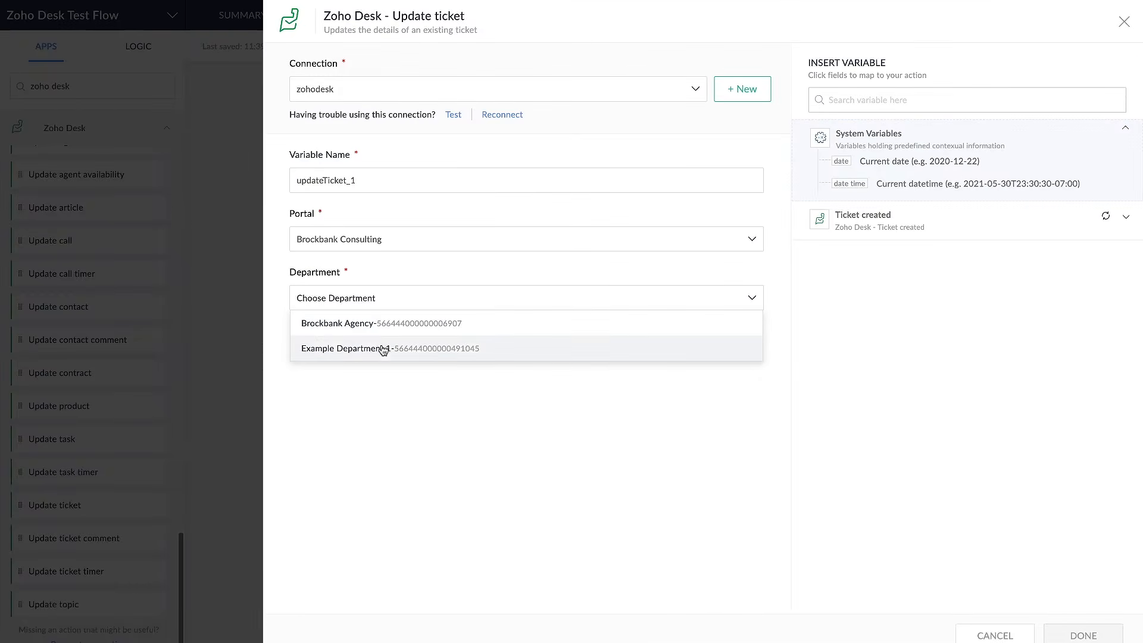
{"action": "left_click", "coordinate": [388, 322]}
{"action": "left_click", "coordinate": [370, 355]}
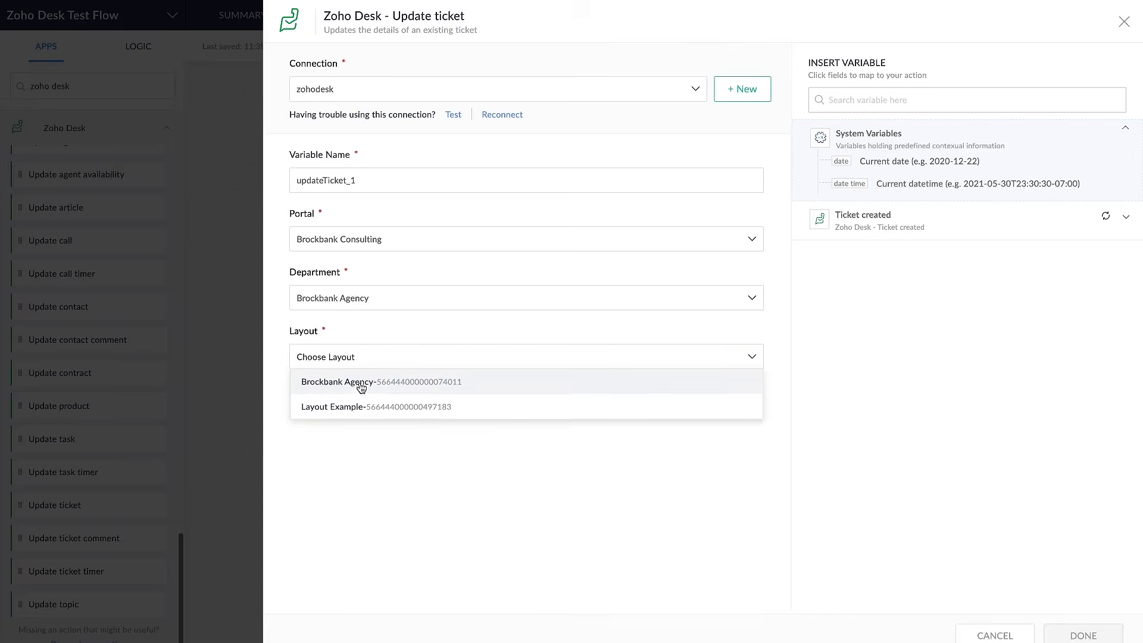
{"action": "left_click", "coordinate": [361, 393]}
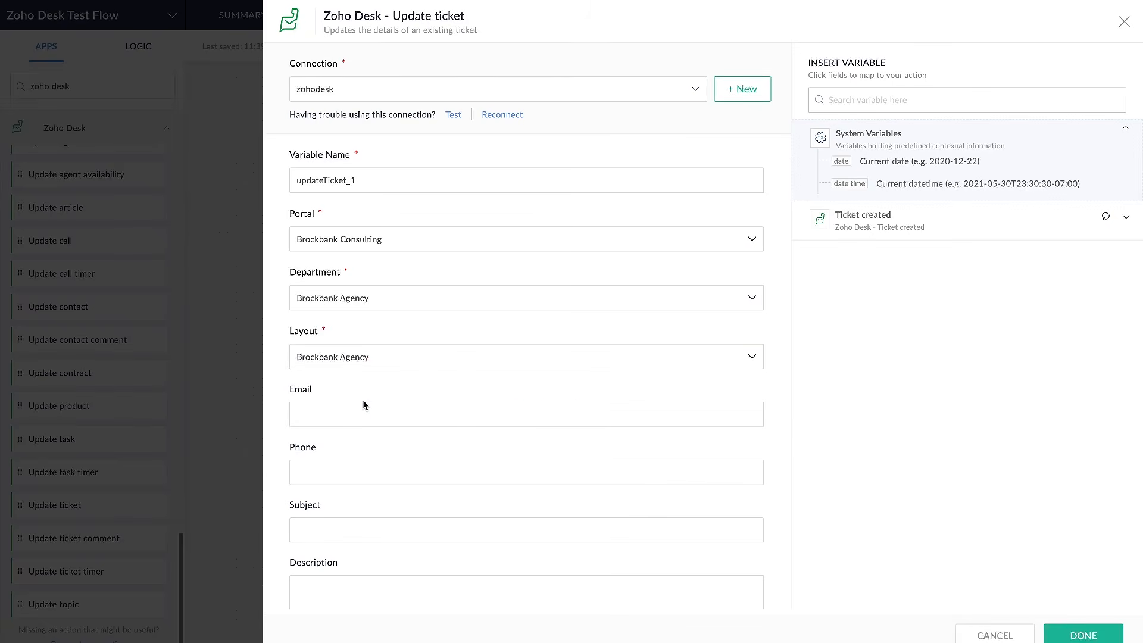
Map the Current date system variable to the Due Date field of the Update ticket action
{"action": "scroll", "coordinate": [359, 409], "scroll_direction": "down", "scroll_amount": 15}
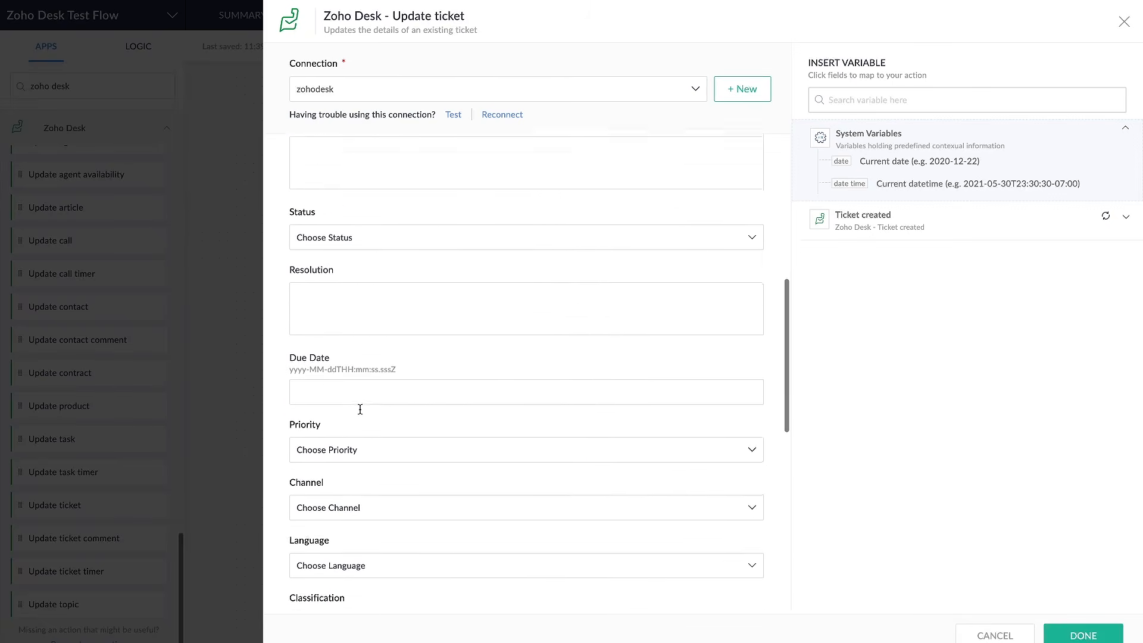
{"action": "scroll", "coordinate": [360, 408], "scroll_direction": "up", "scroll_amount": 20}
{"action": "scroll", "coordinate": [359, 408], "scroll_direction": "down", "scroll_amount": 8}
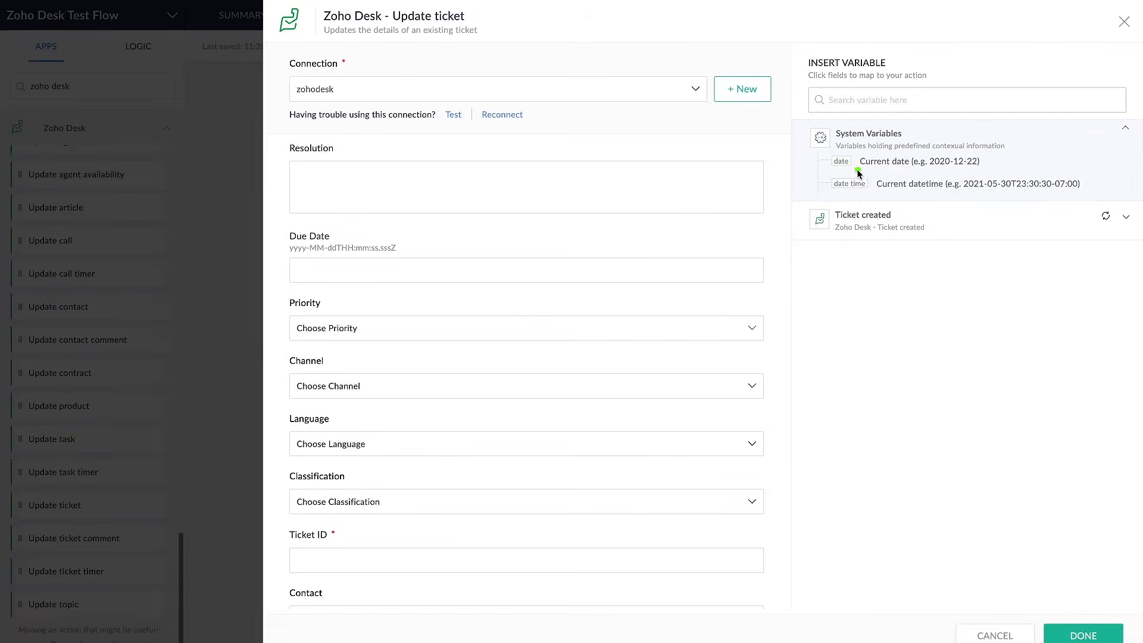
{"action": "left_click", "coordinate": [904, 161]}
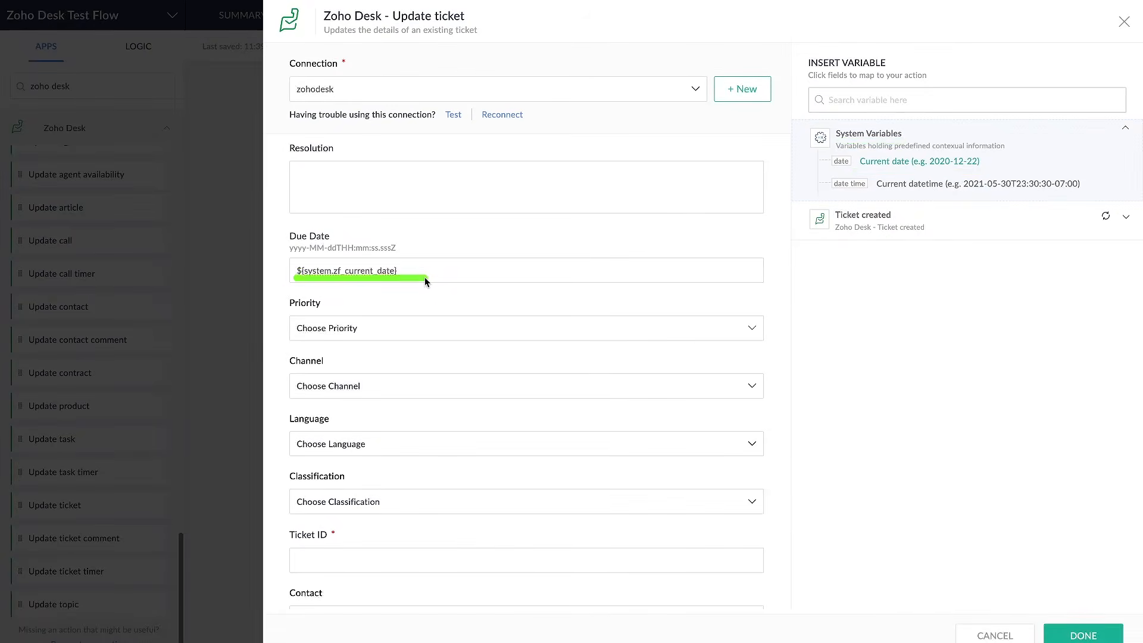
Map the Ticket ID variable from the Ticket created trigger to the mandatory Ticket ID field
{"action": "scroll", "coordinate": [451, 306], "scroll_direction": "down", "scroll_amount": 4}
{"action": "scroll", "coordinate": [451, 306], "scroll_direction": "down", "scroll_amount": 2}
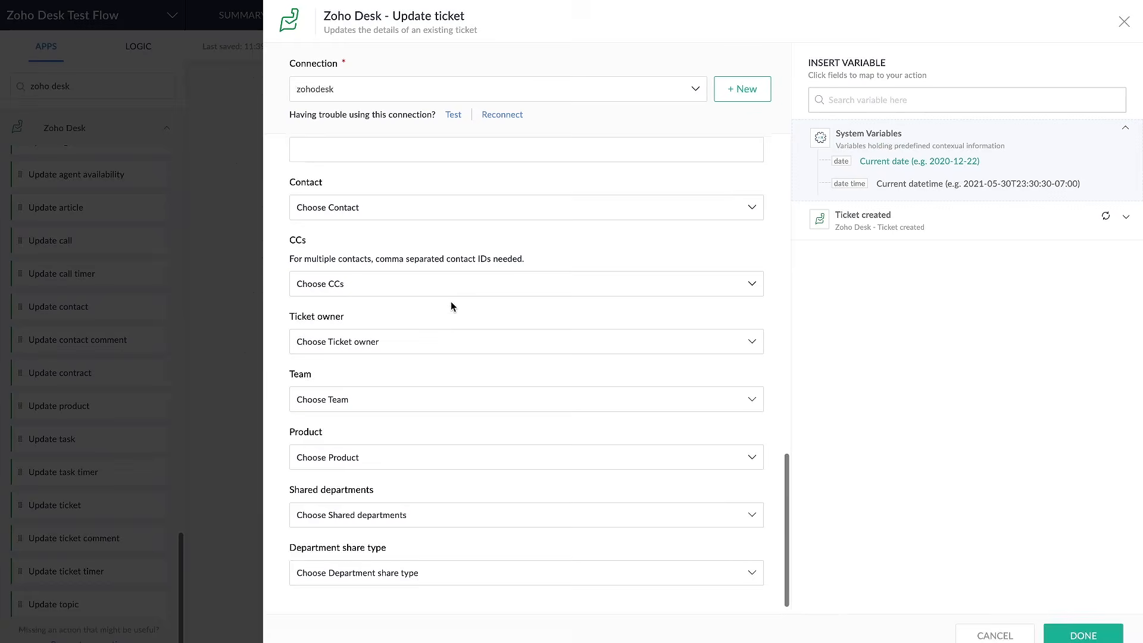
{"action": "left_click", "coordinate": [1119, 630]}
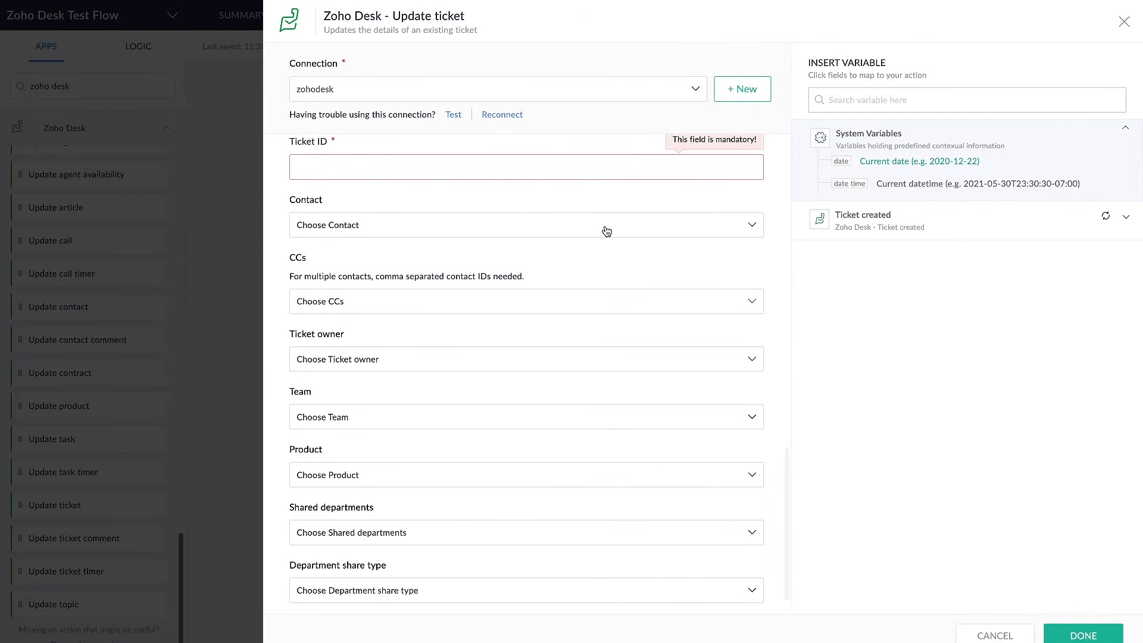
{"action": "scroll", "coordinate": [488, 175], "scroll_direction": "up", "scroll_amount": 1}
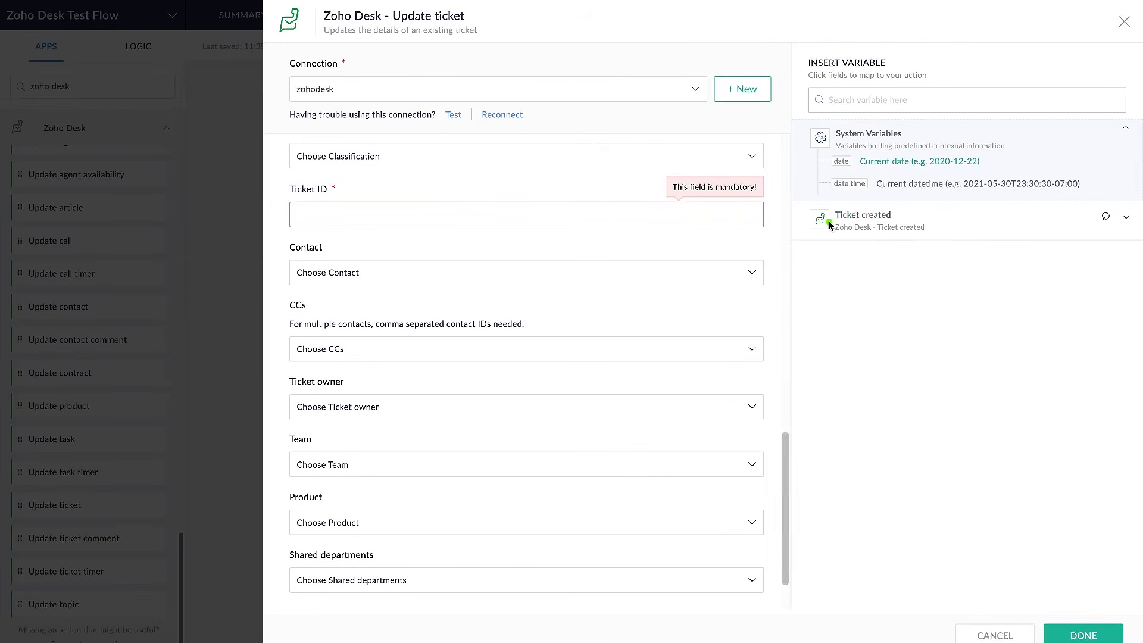
{"action": "left_click", "coordinate": [920, 230]}
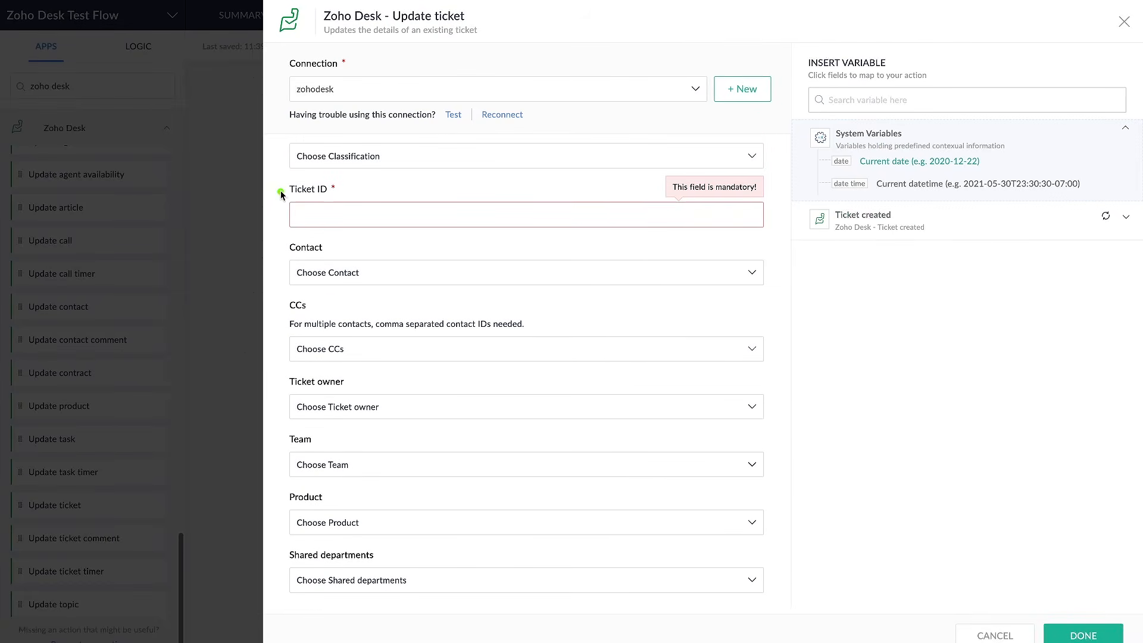
{"action": "left_click", "coordinate": [951, 227]}
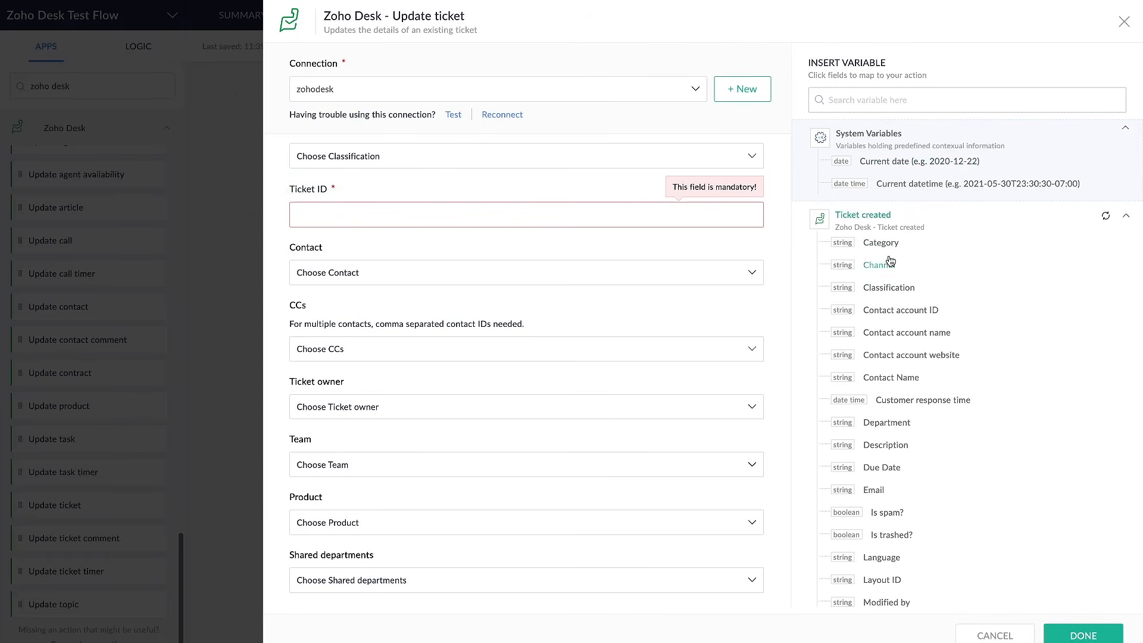
{"action": "scroll", "coordinate": [891, 260], "scroll_direction": "down", "scroll_amount": 7}
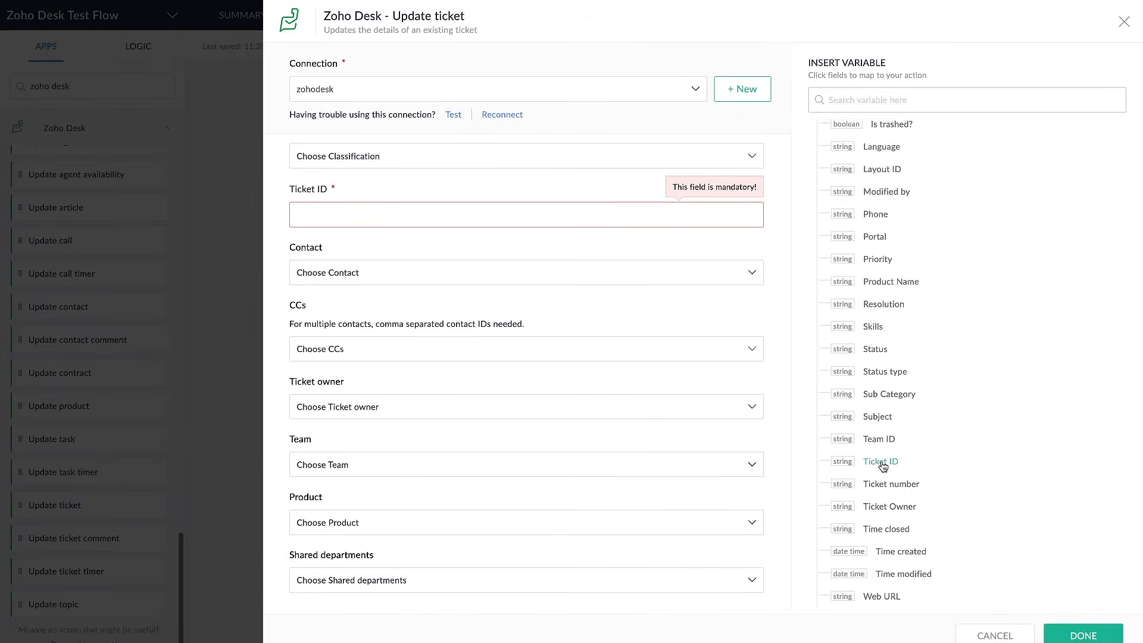
{"action": "left_click", "coordinate": [880, 462]}
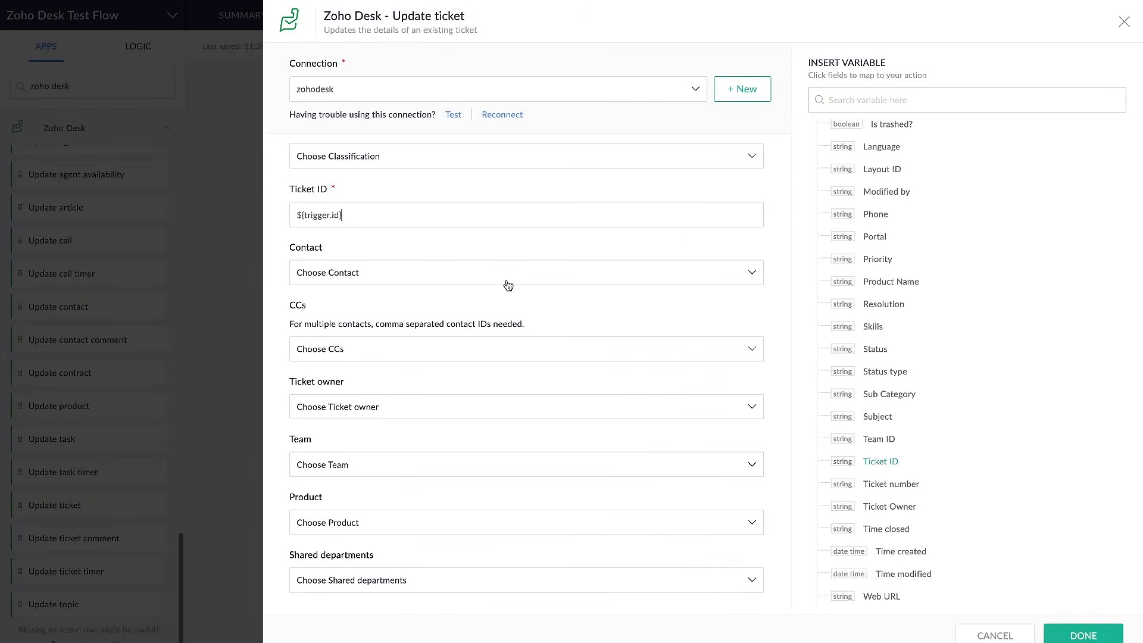
Finish the Update ticket configuration so the action is added to the flow
{"action": "left_click_drag", "start_coordinate": [275, 223], "coordinate": [374, 230]}
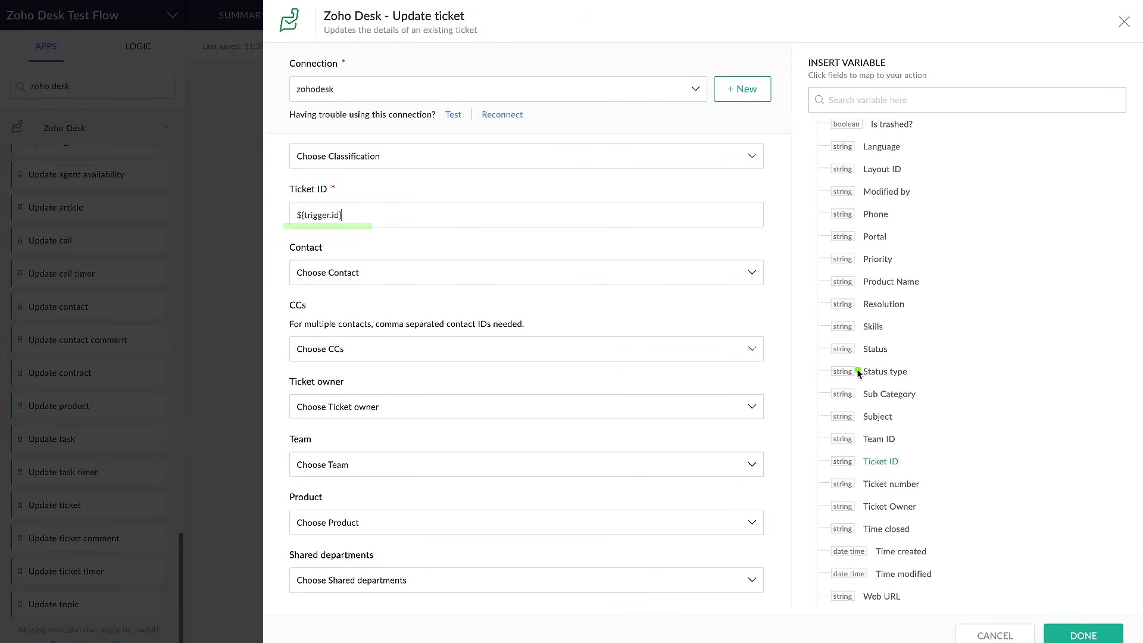
{"action": "scroll", "coordinate": [859, 372], "scroll_direction": "up", "scroll_amount": 7}
{"action": "left_click_drag", "start_coordinate": [836, 228], "coordinate": [912, 228]}
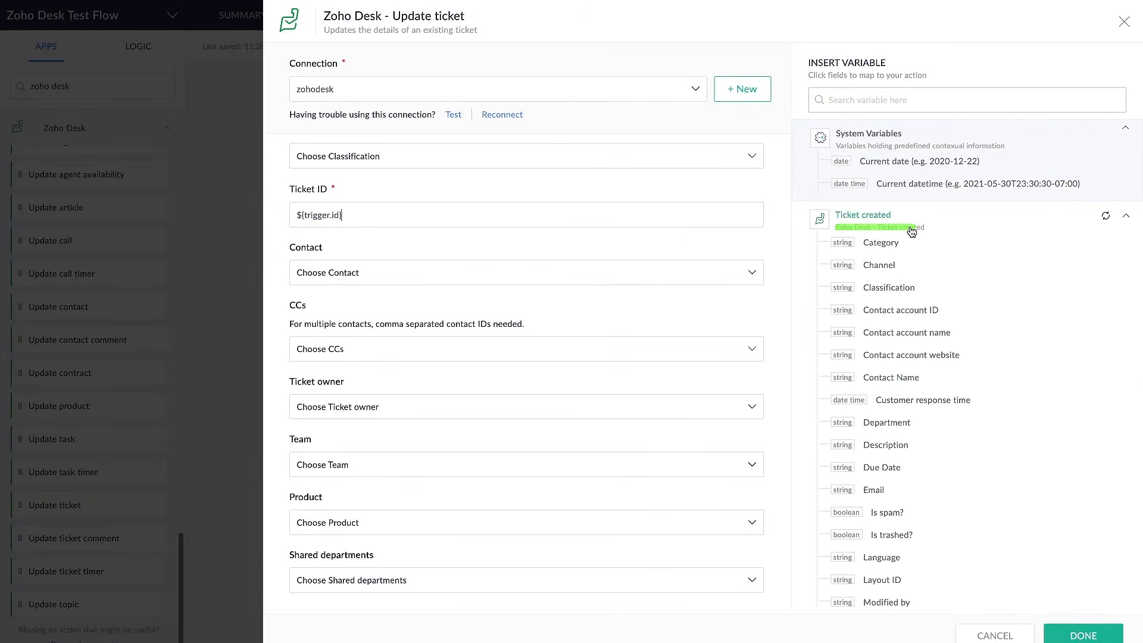
{"action": "left_click_drag", "start_coordinate": [280, 223], "coordinate": [402, 228]}
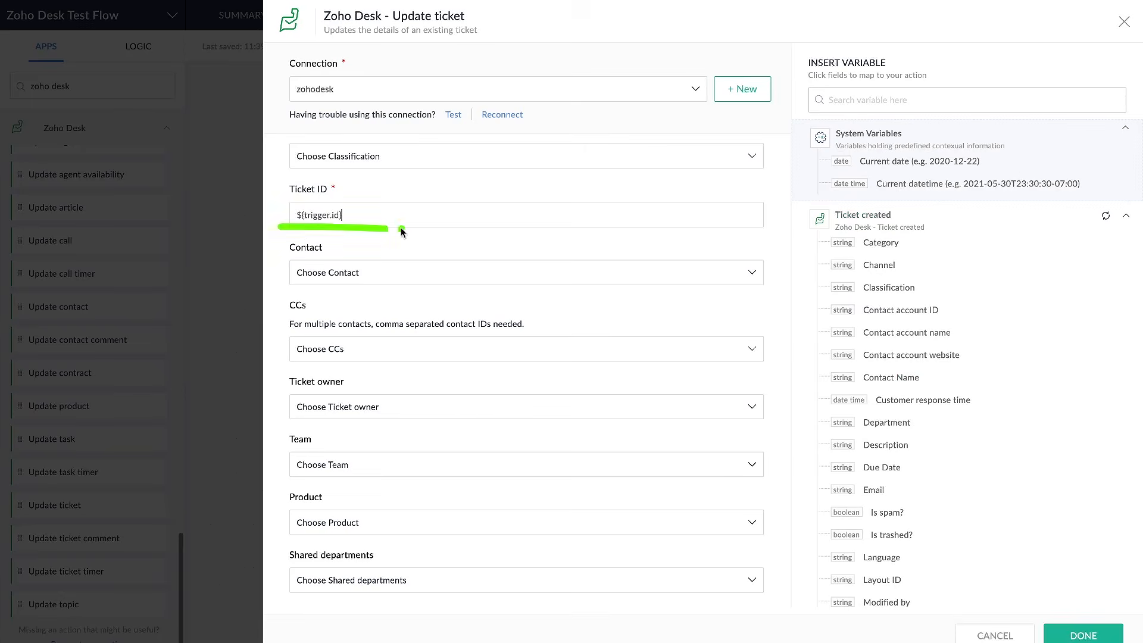
{"action": "left_click_drag", "start_coordinate": [279, 196], "coordinate": [306, 200]}
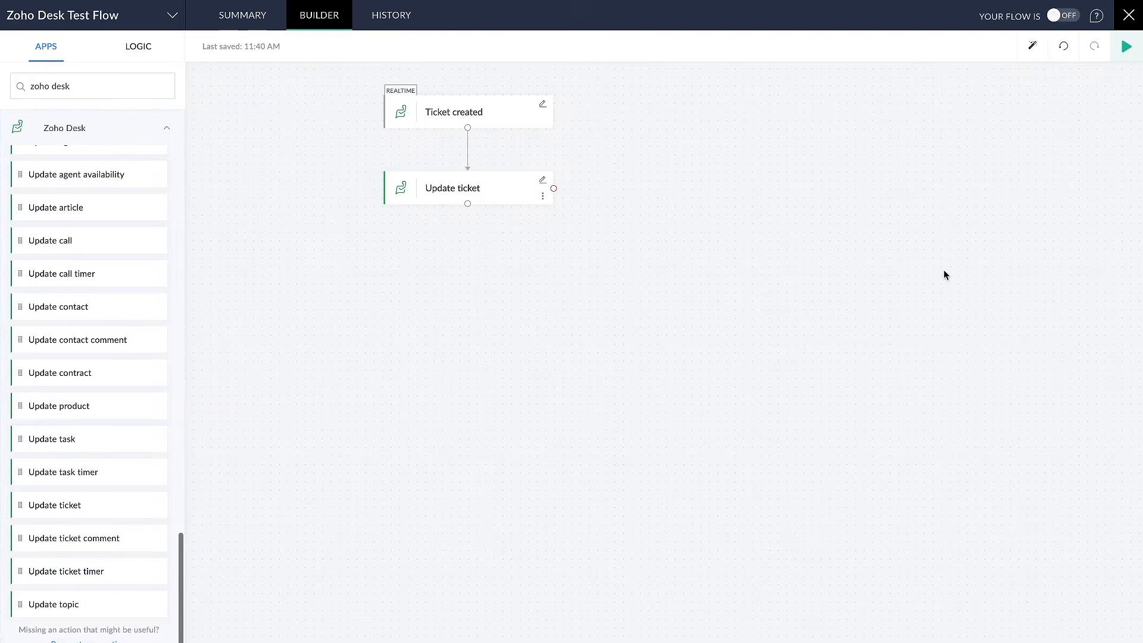
Switch on the flow that updates a ticket whenever a ticket is created
{"action": "left_click", "coordinate": [1060, 17]}
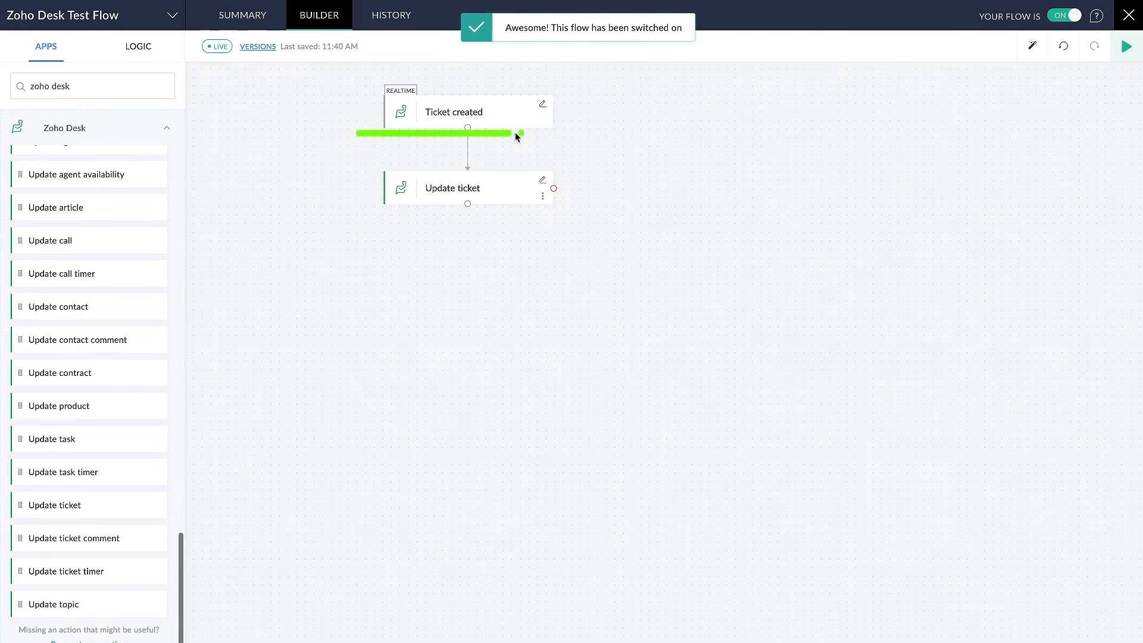
{"action": "left_click_drag", "start_coordinate": [382, 212], "coordinate": [515, 211]}
{"action": "left_click_drag", "start_coordinate": [399, 127], "coordinate": [513, 123]}
{"action": "left_click_drag", "start_coordinate": [385, 208], "coordinate": [541, 207]}
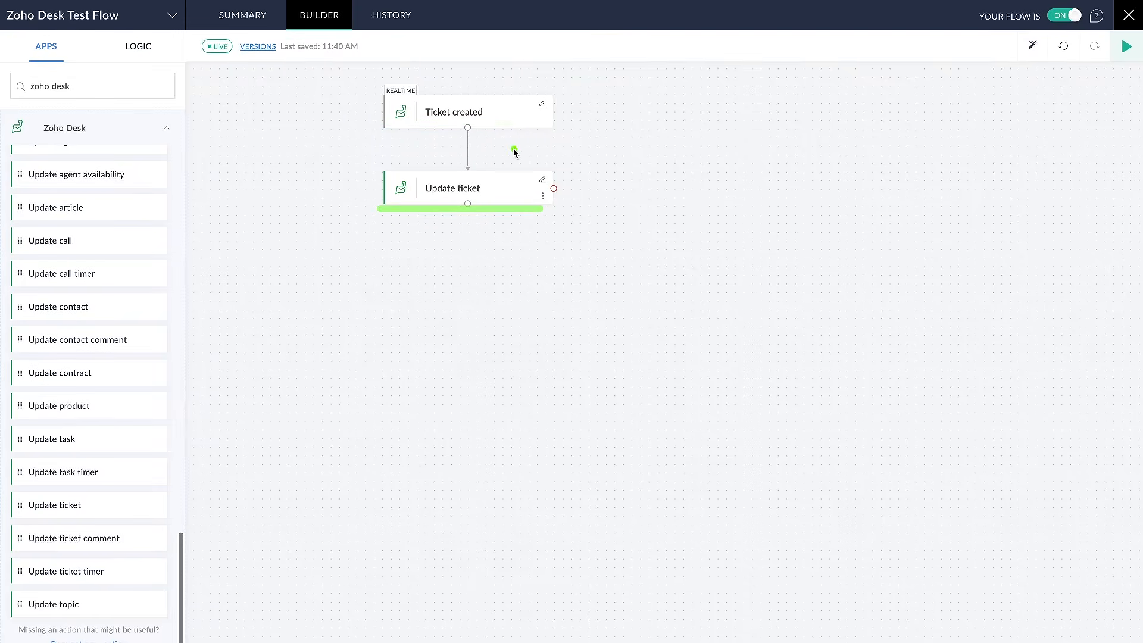
{"action": "mouse_move", "coordinate": [524, 133]}
{"action": "left_mouse_down"}
{"action": "mouse_move", "coordinate": [498, 134]}
{"action": "mouse_move", "coordinate": [524, 184]}
{"action": "mouse_move", "coordinate": [524, 122]}
{"action": "left_mouse_up"}
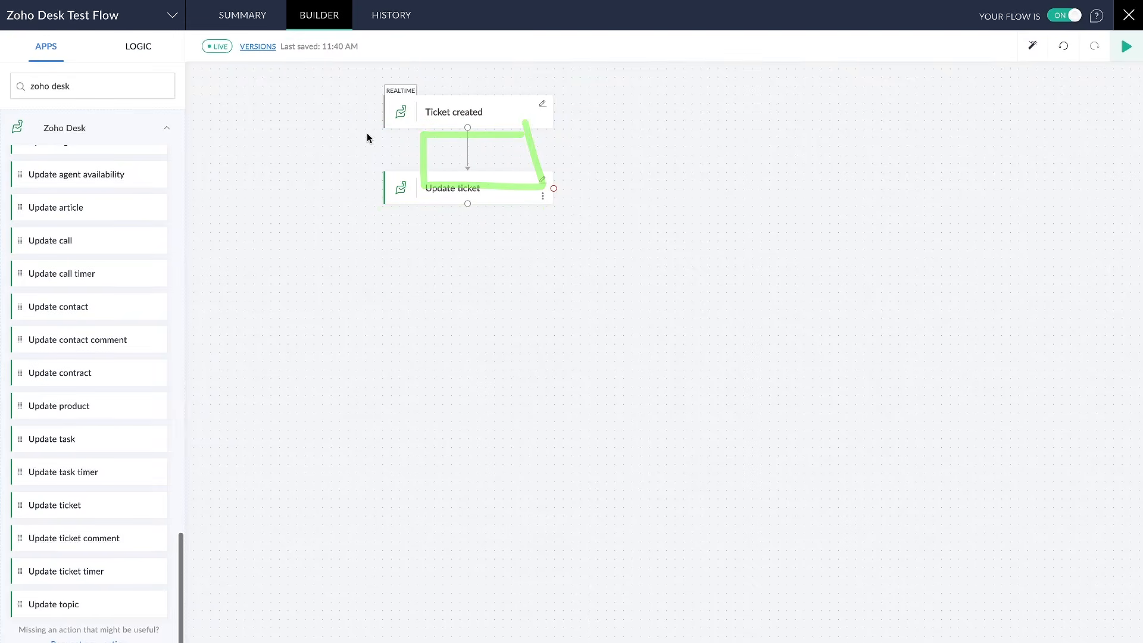
Show the flow's logic elements and examine the flow control options Set Variable, Decision and Delay
{"action": "left_click", "coordinate": [138, 47]}
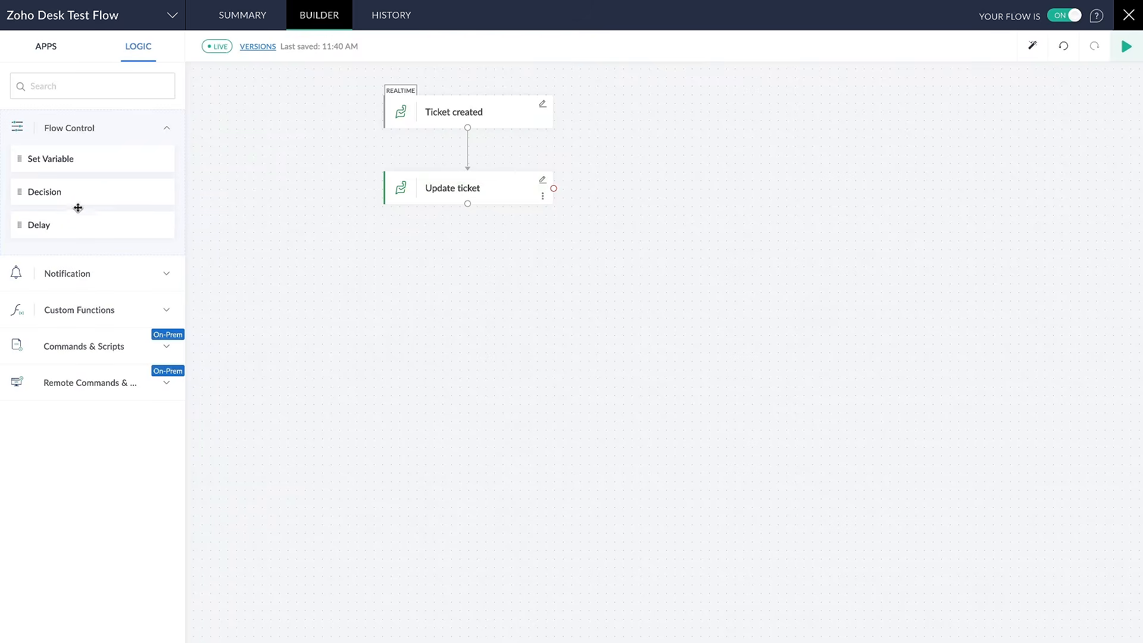
{"action": "left_click_drag", "start_coordinate": [81, 194], "coordinate": [81, 194]}
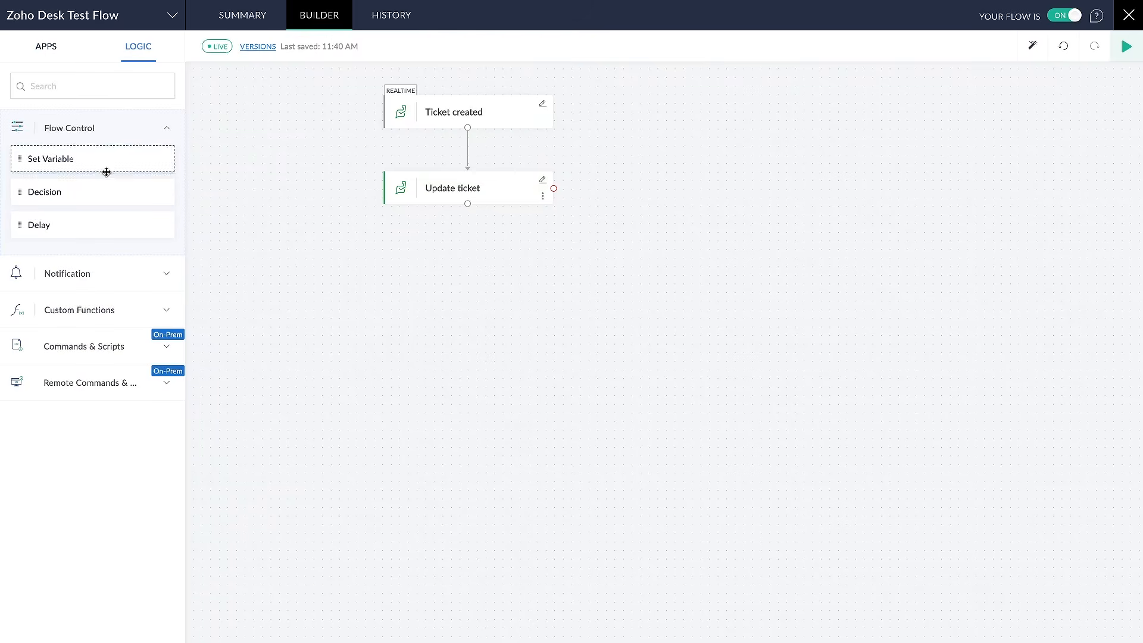
{"action": "left_click_drag", "start_coordinate": [104, 187], "coordinate": [485, 143]}
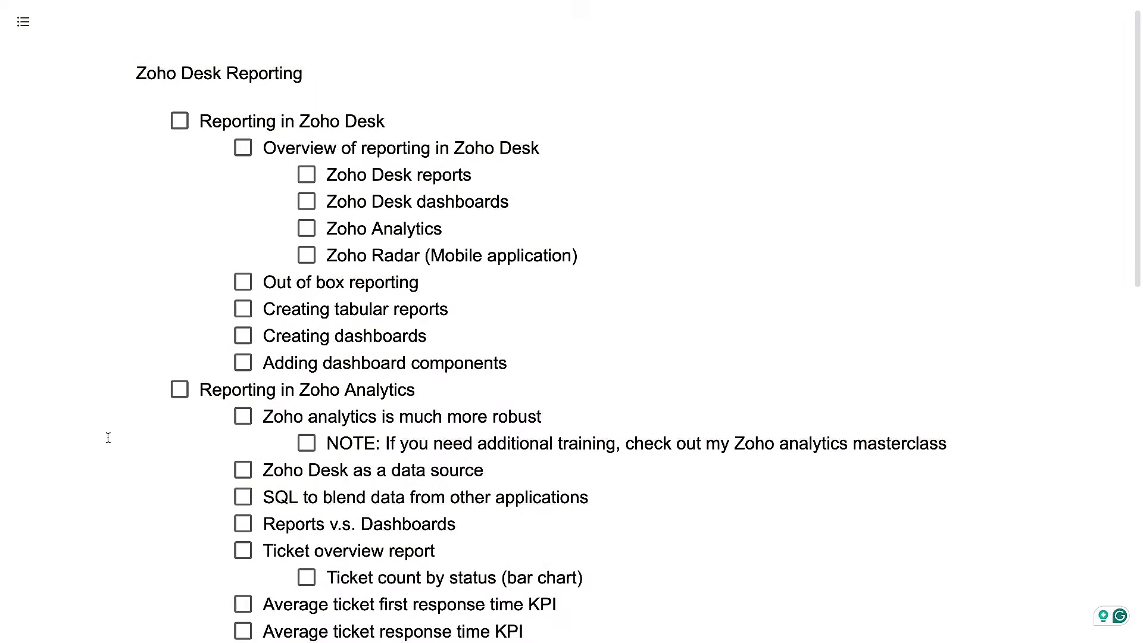
Read through the Zoho Desk Reporting outline, covering reporting in Zoho Desk and in Zoho Analytics
{"action": "scroll", "coordinate": [243, 339], "scroll_direction": "down", "scroll_amount": 1}
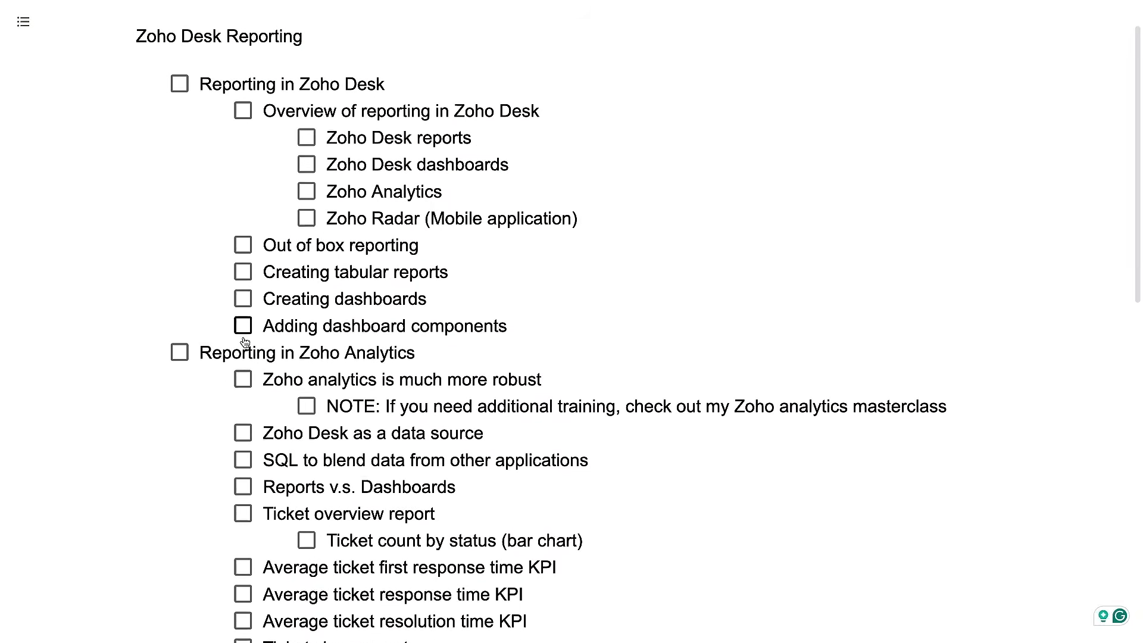
{"action": "left_click_drag", "start_coordinate": [198, 79], "coordinate": [362, 80]}
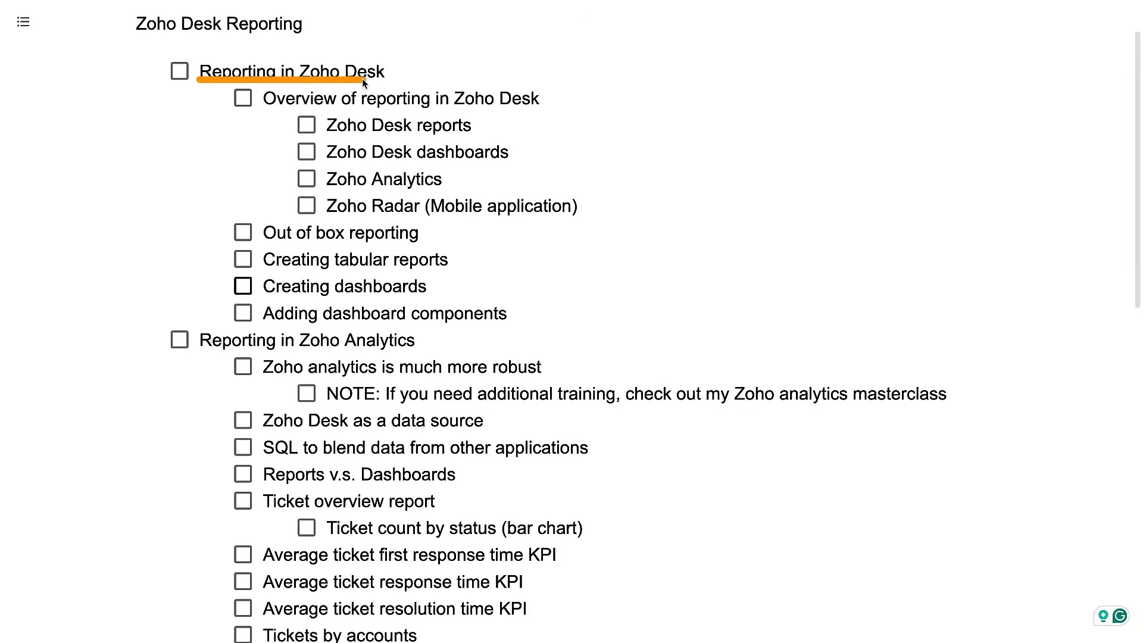
{"action": "left_click_drag", "start_coordinate": [202, 352], "coordinate": [449, 354]}
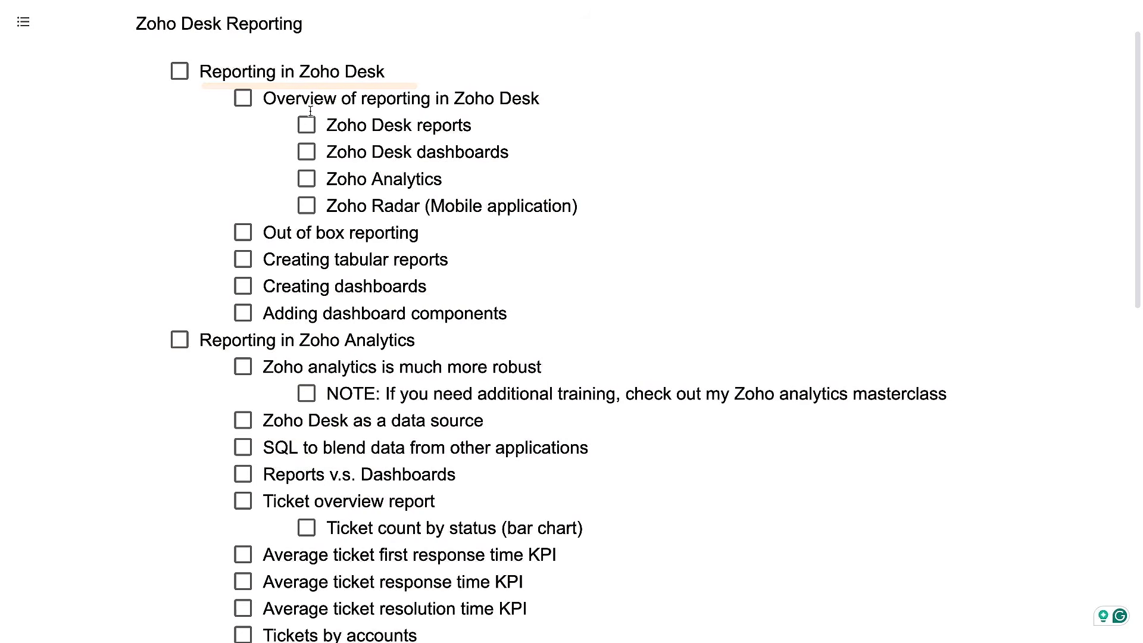
{"action": "left_click_drag", "start_coordinate": [276, 110], "coordinate": [538, 113]}
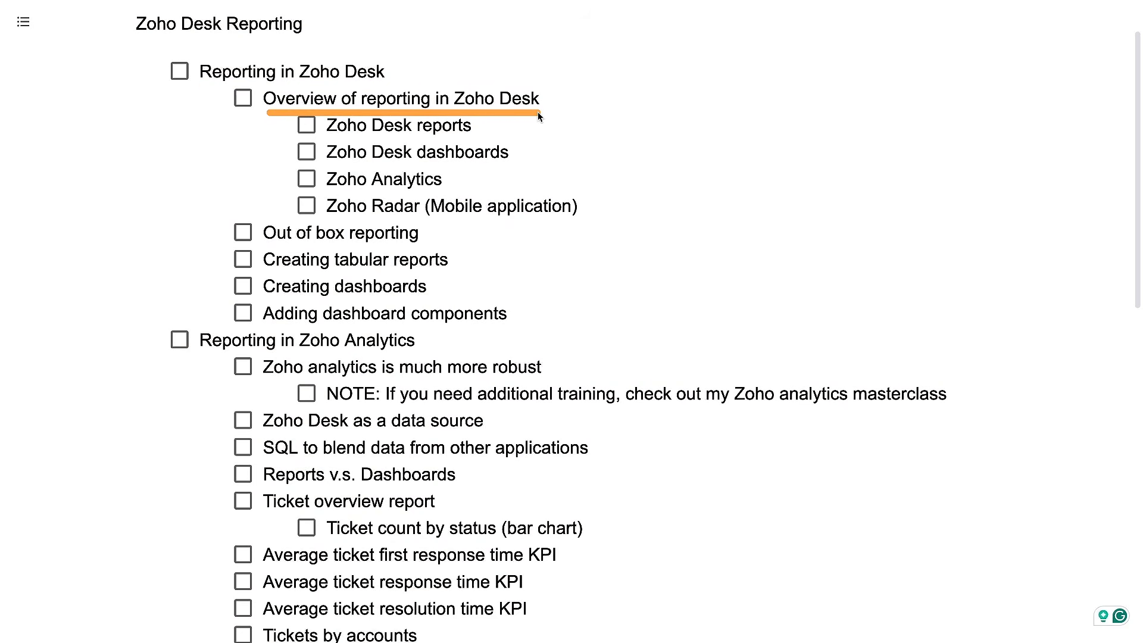
Switch to Zoho Desk, discard the blank new ticket form and open the analytics dashboards
{"action": "key", "text": "ctrl+Tab"}
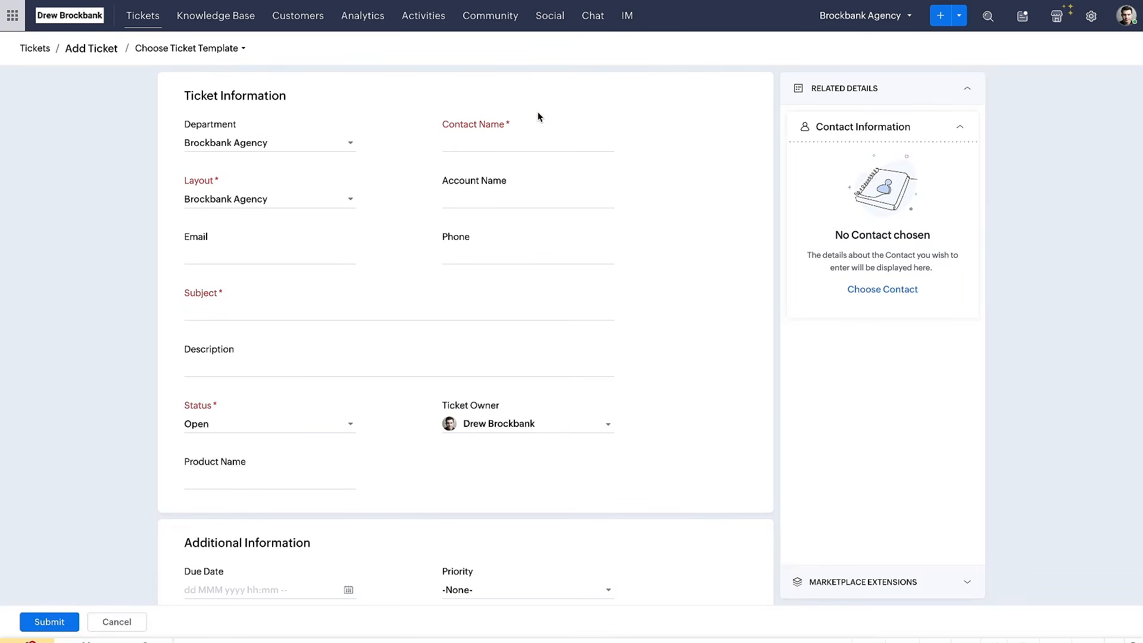
{"action": "left_click", "coordinate": [117, 621]}
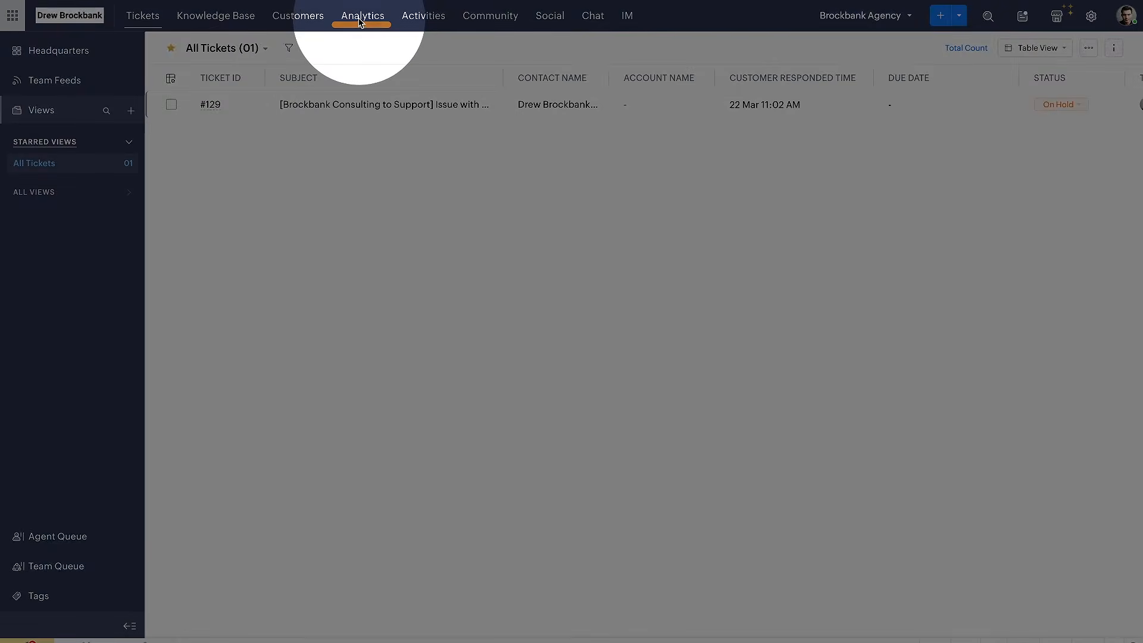
{"action": "left_click", "coordinate": [359, 18]}
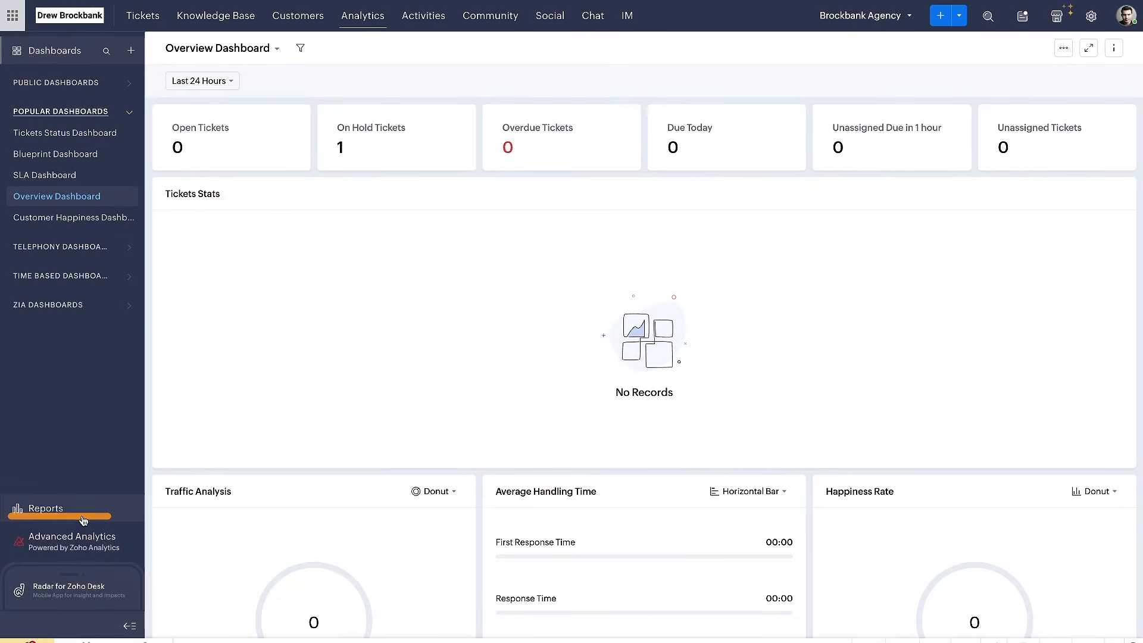
Open the reports area and look over the available ticket reports, such as All Overdue Tickets
{"action": "left_click", "coordinate": [46, 509]}
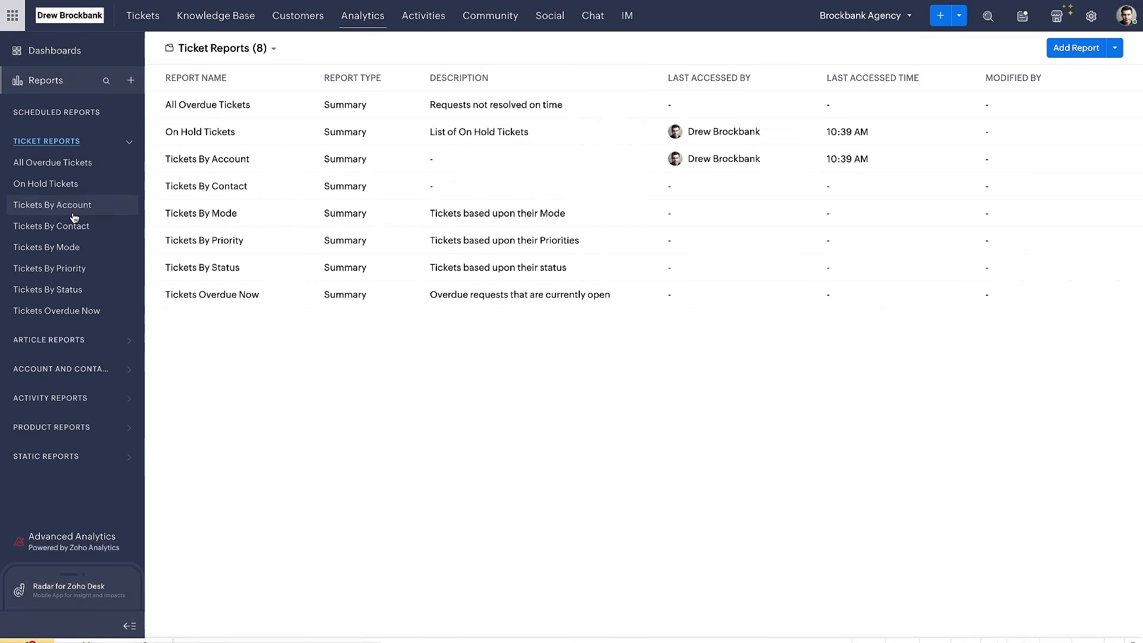
{"action": "left_click", "coordinate": [15, 173]}
{"action": "left_click_drag", "start_coordinate": [15, 173], "coordinate": [78, 173]}
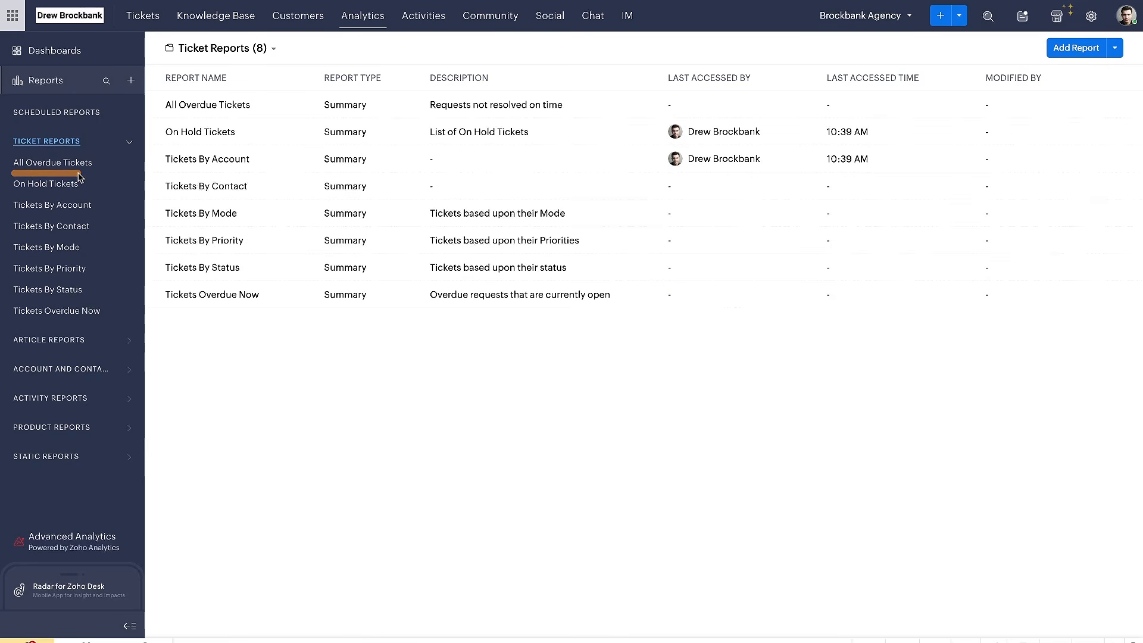
{"action": "left_click_drag", "start_coordinate": [21, 100], "coordinate": [98, 98]}
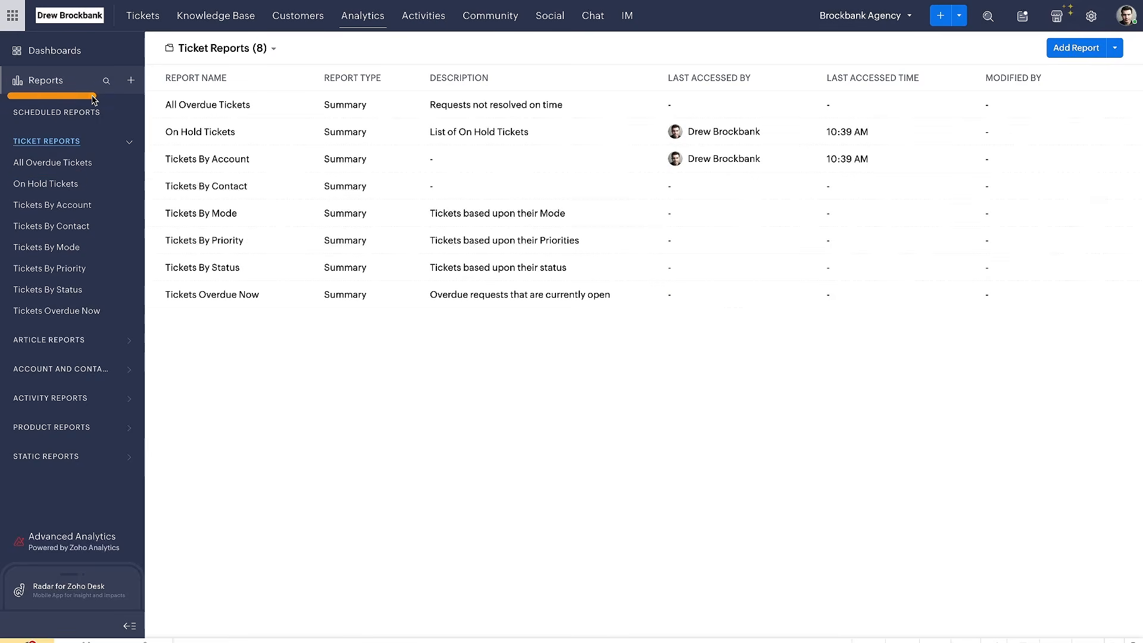
{"action": "left_click_drag", "start_coordinate": [7, 61], "coordinate": [107, 62]}
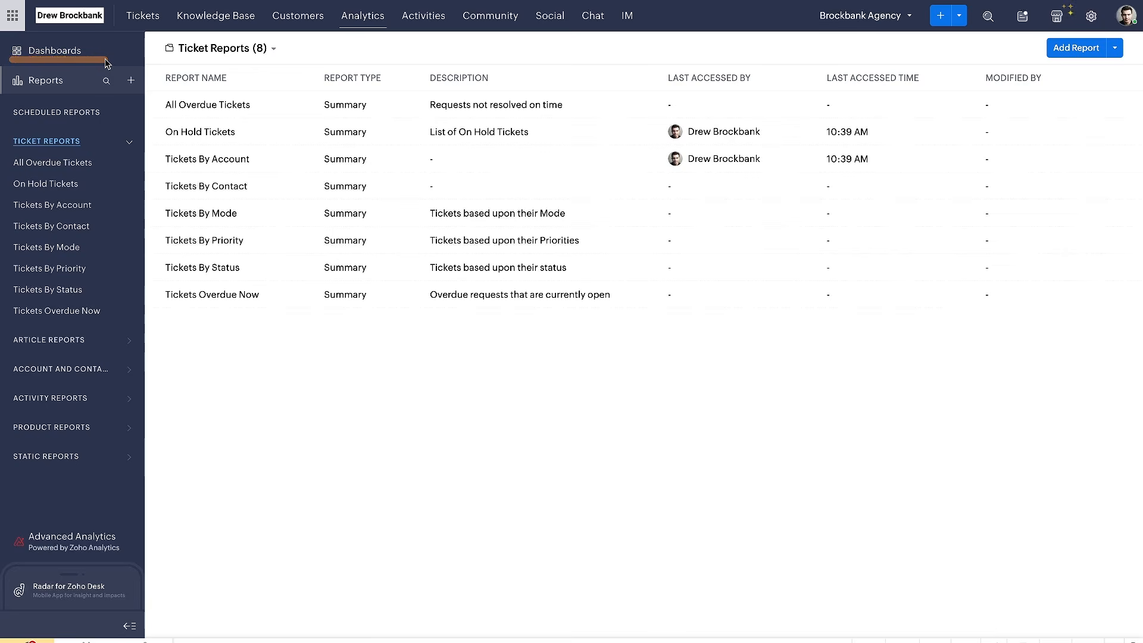
Dismiss the experimental AI features pop-up and look at the Advanced Analytics and Radar for Zoho Desk entries
{"action": "left_click_drag", "start_coordinate": [67, 511], "coordinate": [67, 511]}
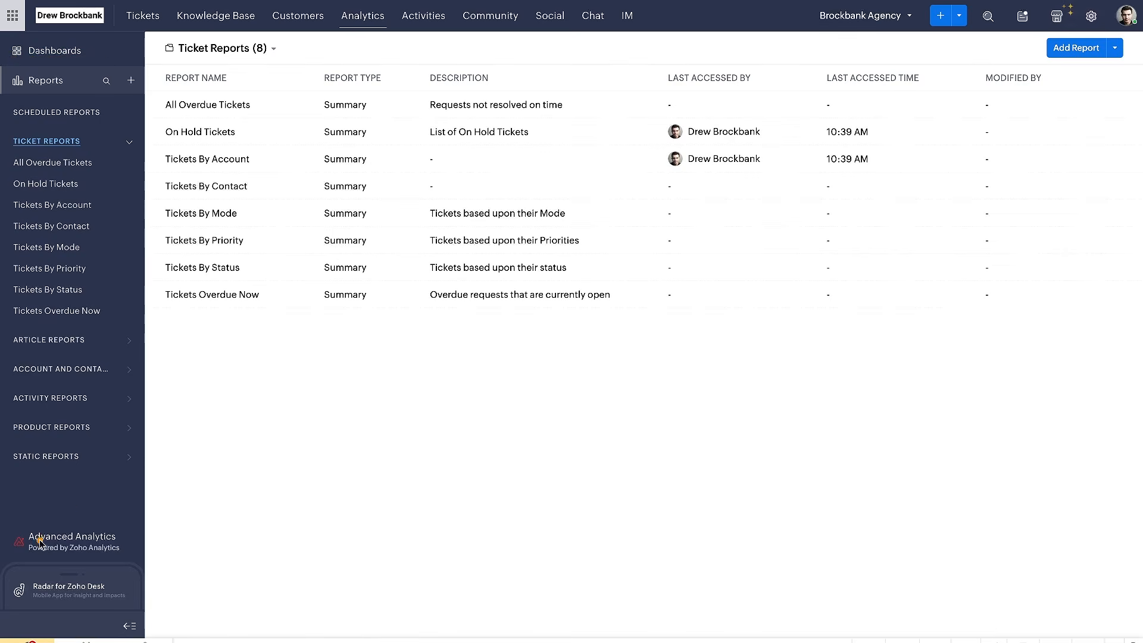
{"action": "left_click_drag", "start_coordinate": [45, 564], "coordinate": [143, 554]}
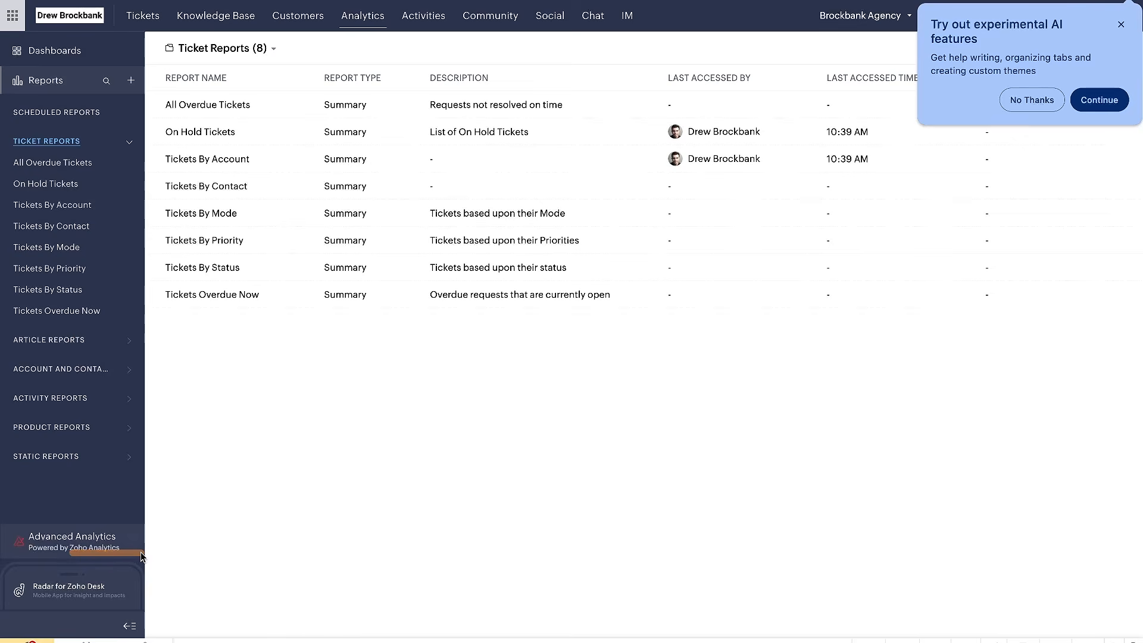
{"action": "left_click", "coordinate": [1119, 25]}
{"action": "left_click_drag", "start_coordinate": [283, 486], "coordinate": [282, 488]}
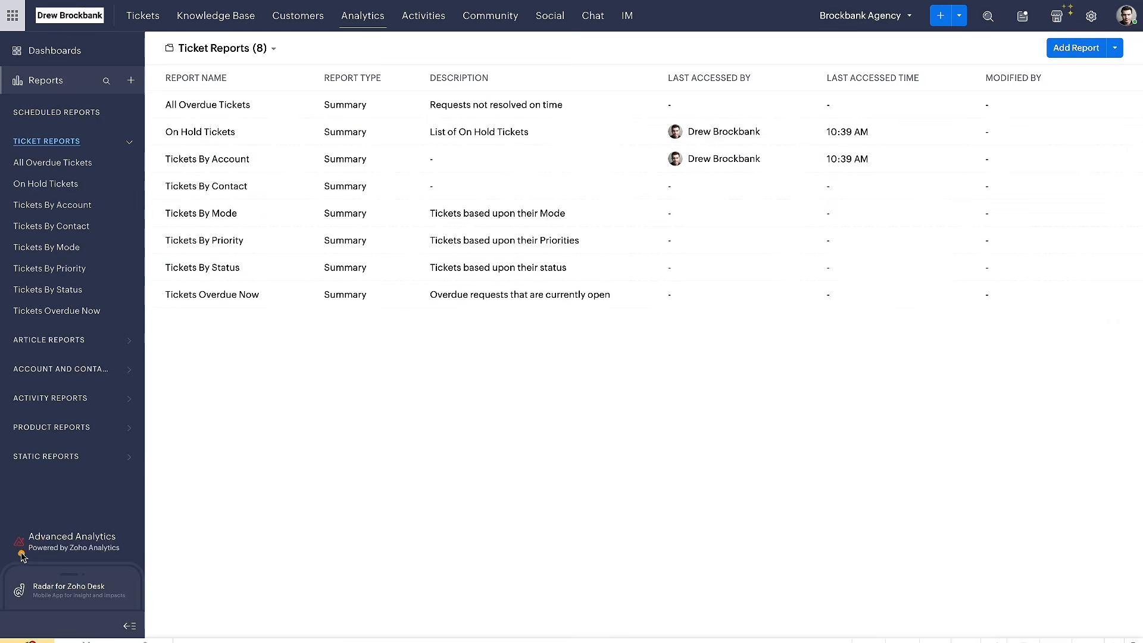
{"action": "left_click_drag", "start_coordinate": [21, 555], "coordinate": [188, 556]}
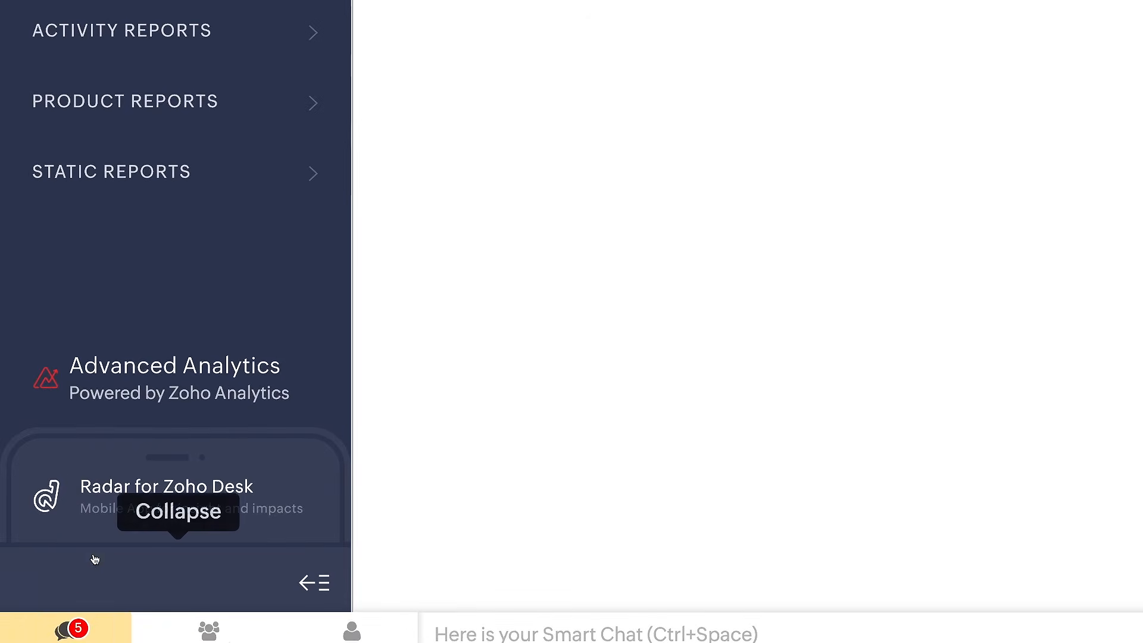
{"action": "left_click_drag", "start_coordinate": [103, 516], "coordinate": [286, 516]}
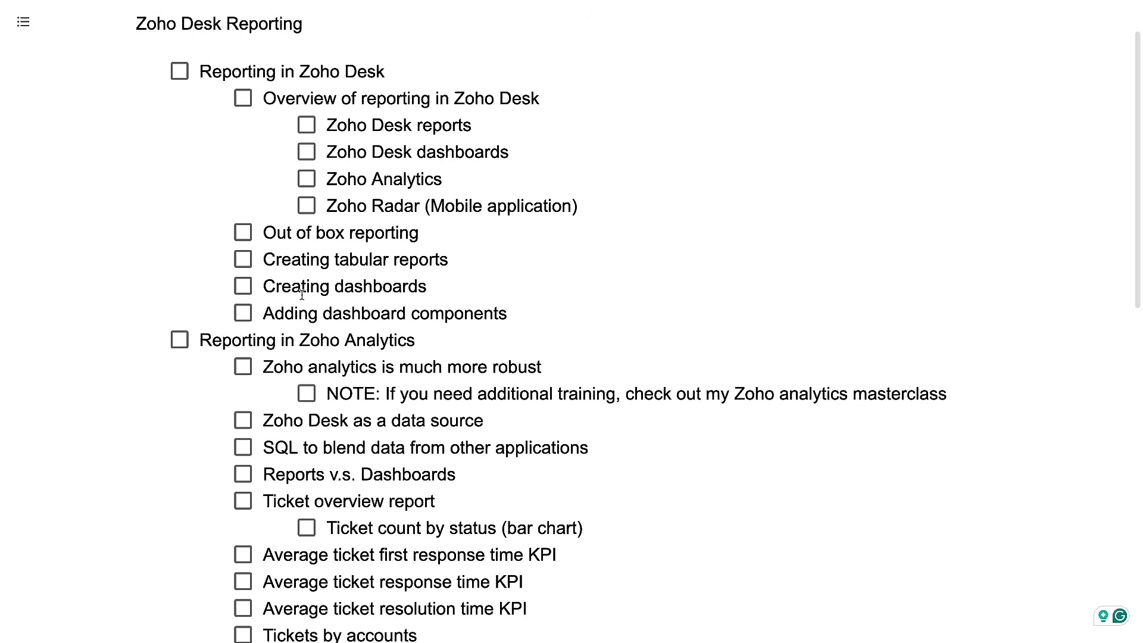
In the Zoho Desk Reporting outline, check off the reporting overview and its reports, dashboards, Zoho Analytics and Zoho Radar sub-items
{"action": "left_click", "coordinate": [243, 99]}
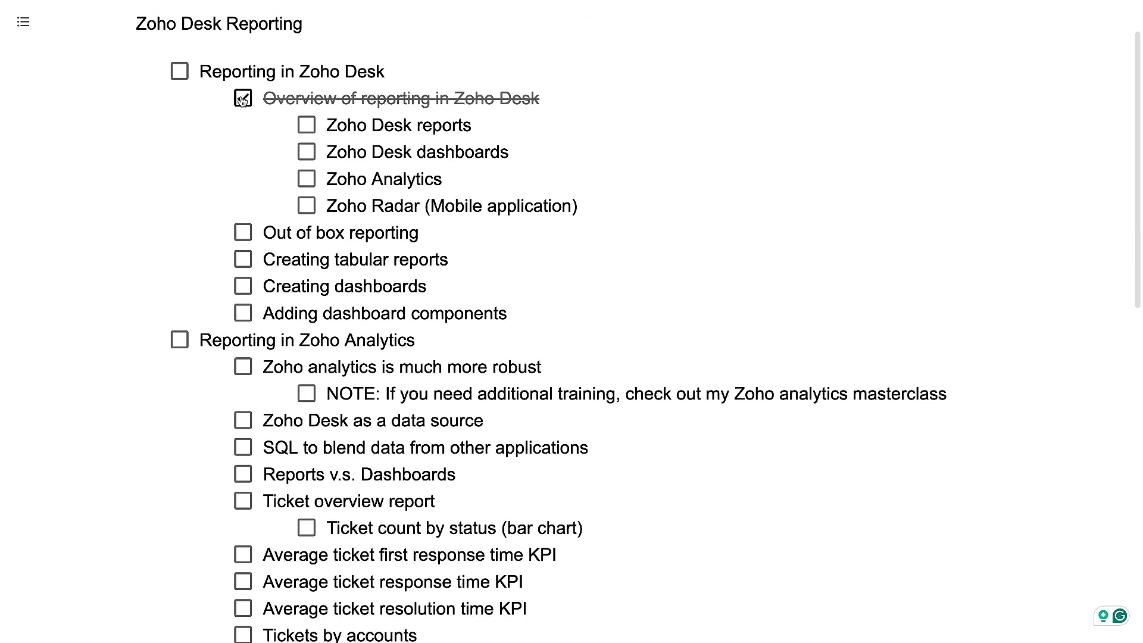
{"action": "left_click", "coordinate": [308, 126]}
{"action": "left_click", "coordinate": [307, 154]}
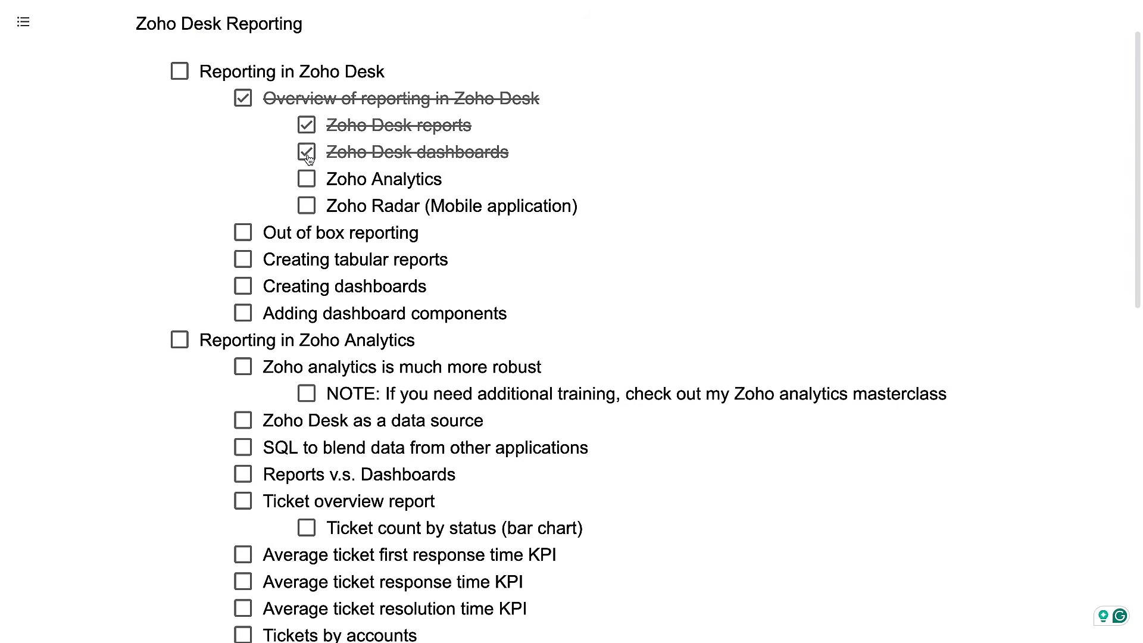
{"action": "left_click", "coordinate": [307, 180]}
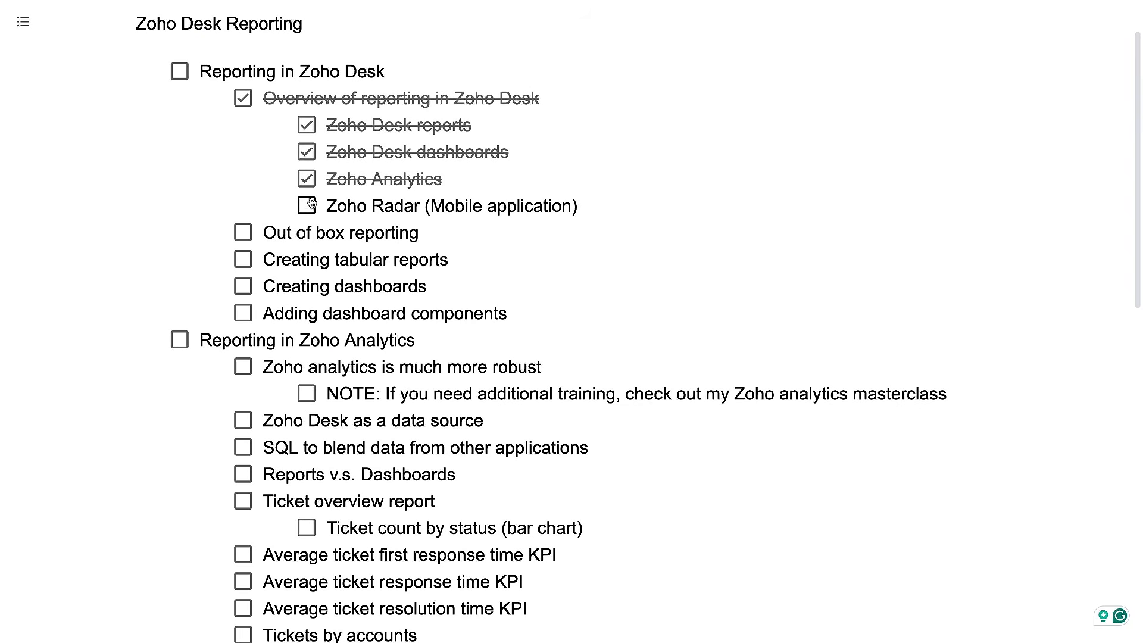
{"action": "left_click", "coordinate": [309, 206]}
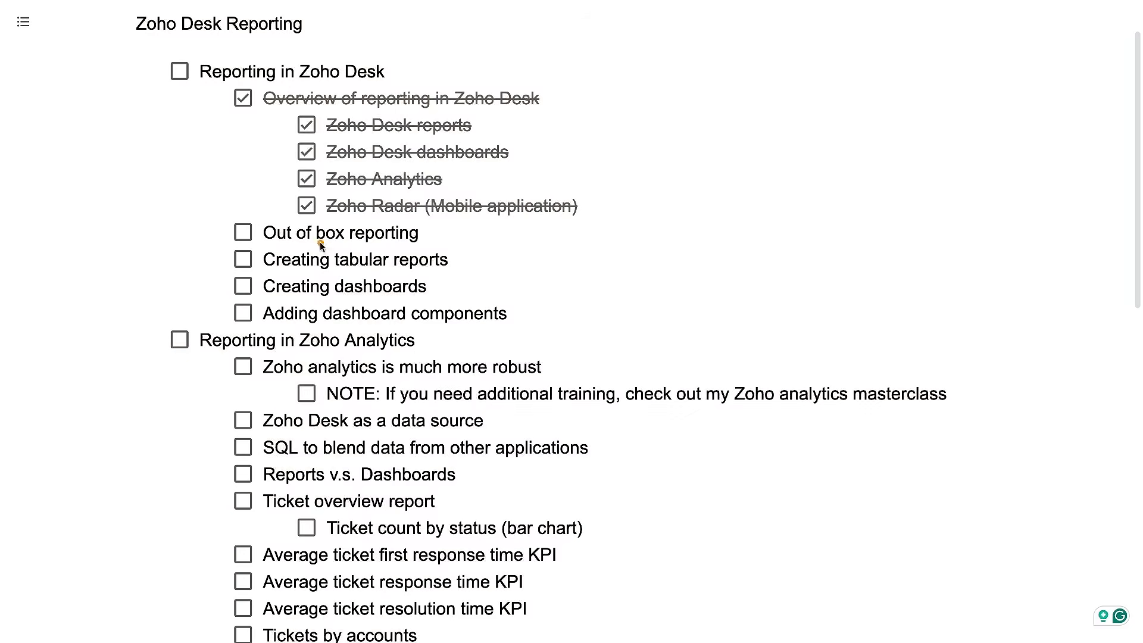
Switch to Zoho Desk, view the All Overdue Tickets report and return to the ticket reports list
{"action": "left_click_drag", "start_coordinate": [260, 242], "coordinate": [473, 242]}
{"action": "key", "text": "ctrl+Tab"}
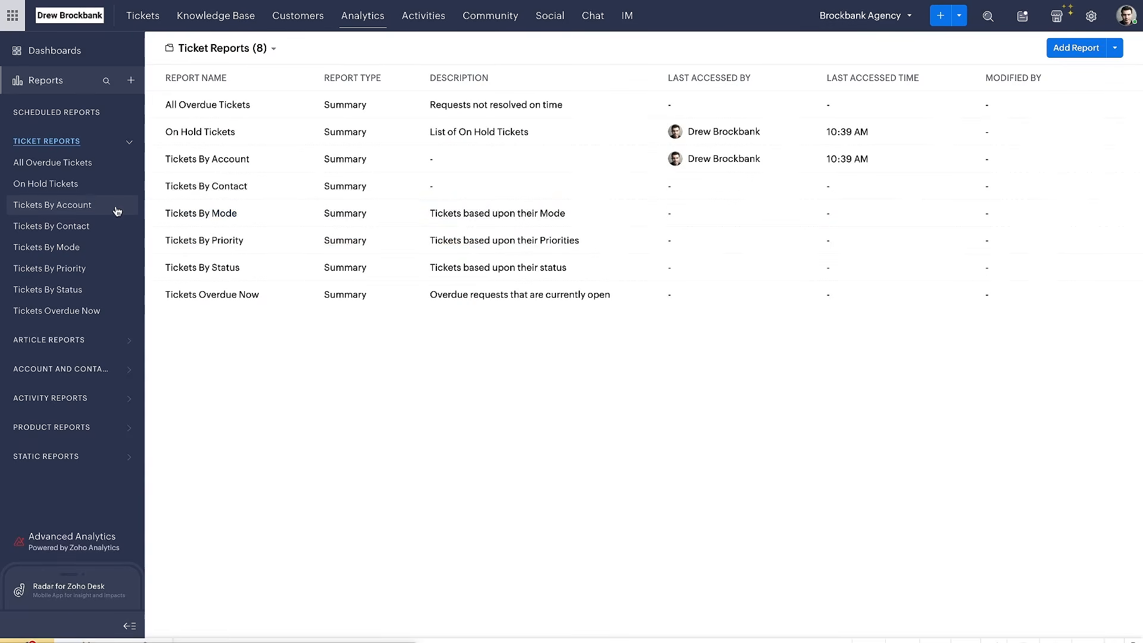
{"action": "left_click", "coordinate": [70, 167]}
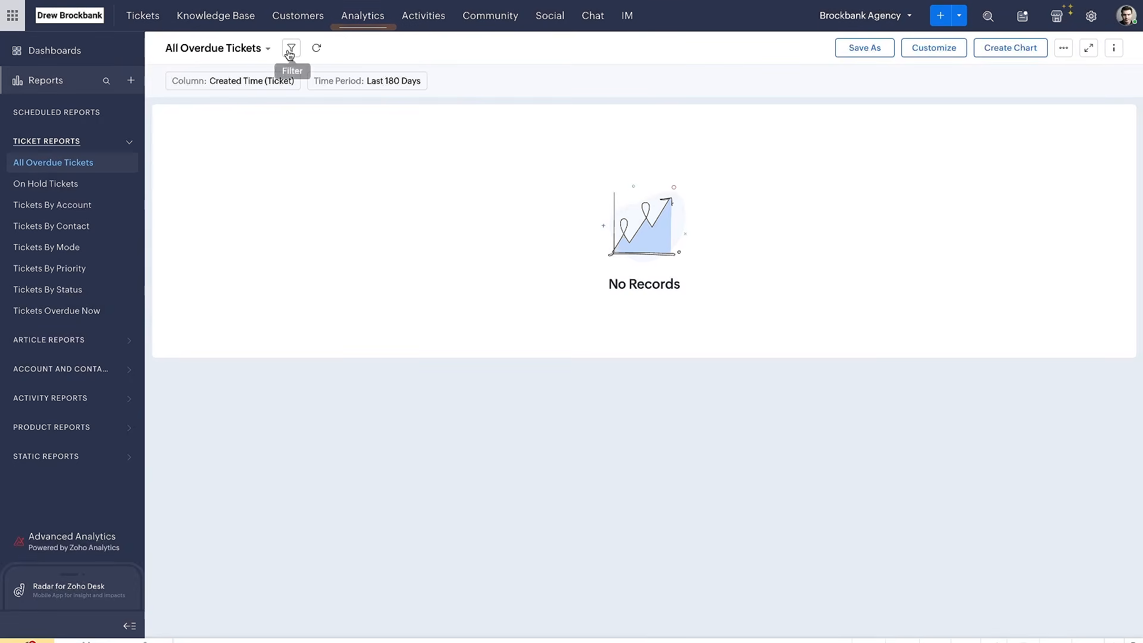
{"action": "left_click", "coordinate": [61, 81]}
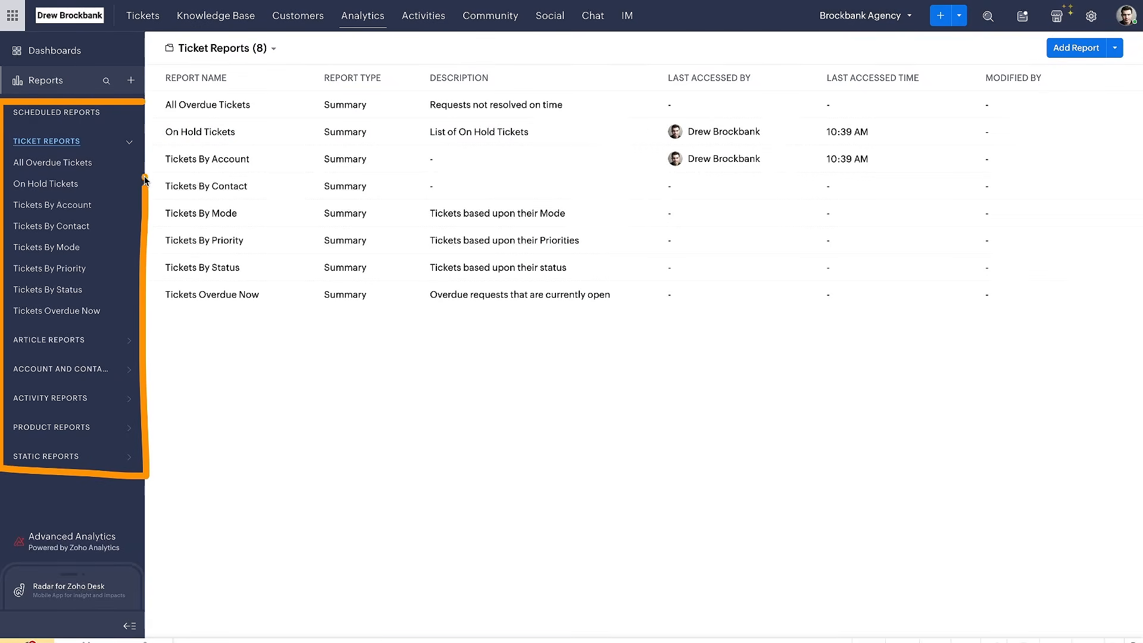
Expand the article, account and contact, and activity report folders to show their built-in reports
{"action": "left_click", "coordinate": [129, 343]}
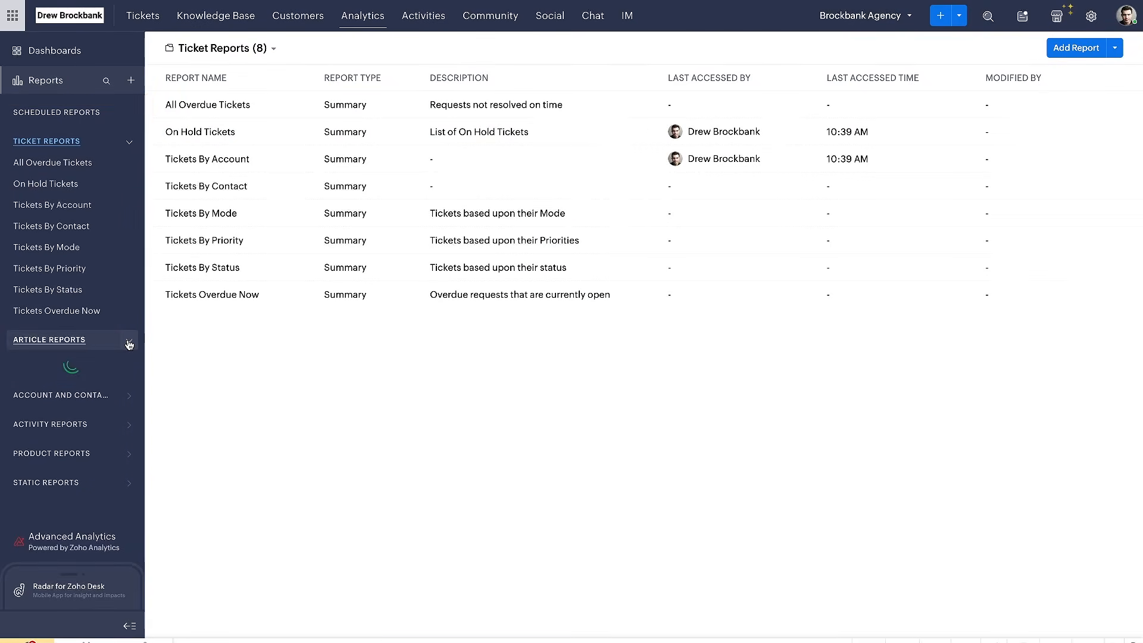
{"action": "left_click", "coordinate": [129, 391]}
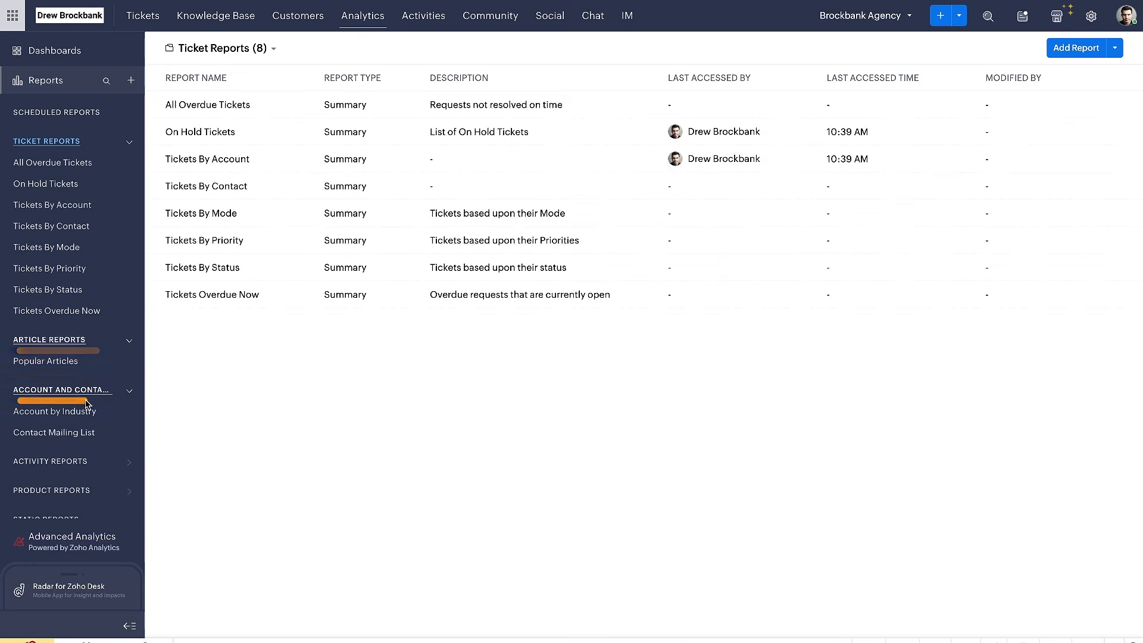
{"action": "scroll", "coordinate": [119, 404], "scroll_direction": "down", "scroll_amount": 1}
{"action": "left_click", "coordinate": [136, 434]}
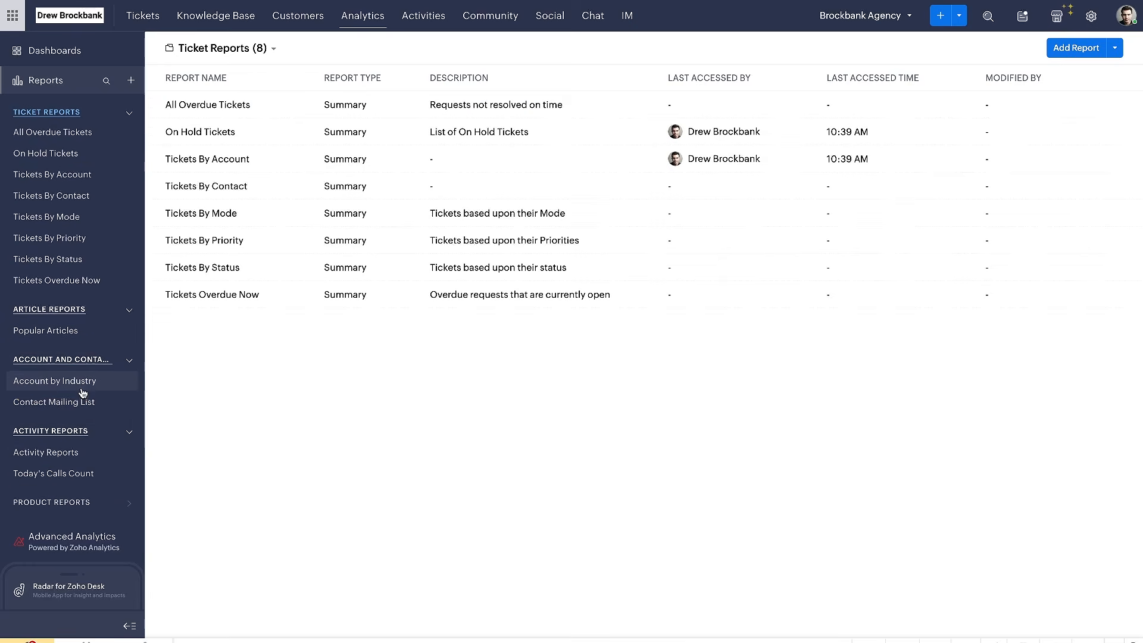
Open the Account by Industry report and look through its list of accounts
{"action": "left_click", "coordinate": [82, 387]}
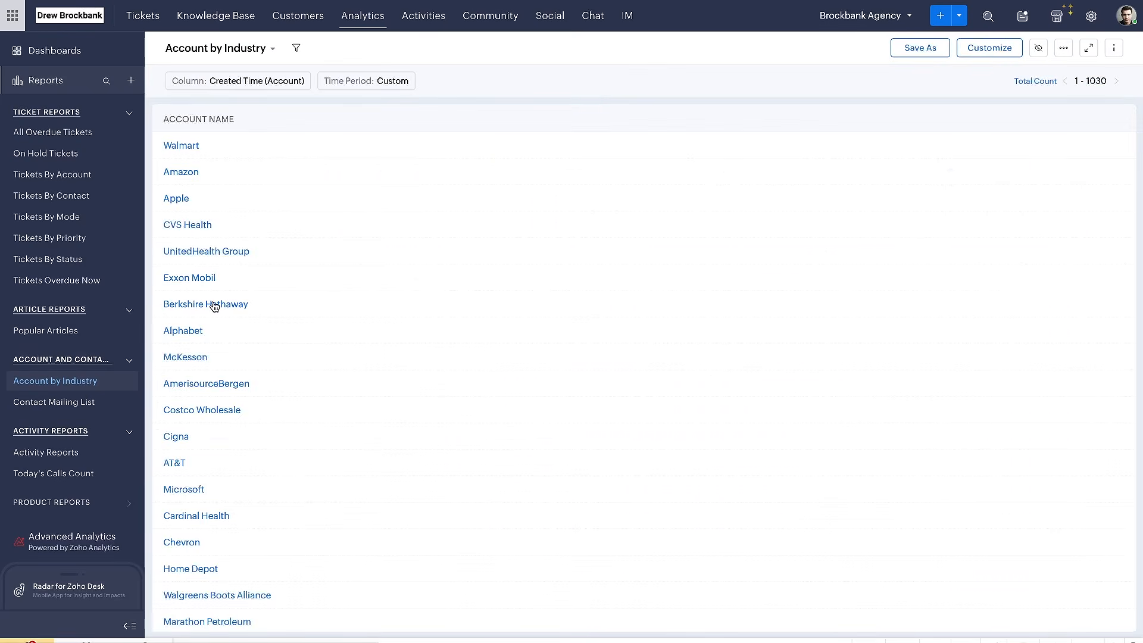
{"action": "scroll", "coordinate": [214, 306], "scroll_direction": "down", "scroll_amount": 4}
{"action": "scroll", "coordinate": [214, 305], "scroll_direction": "up", "scroll_amount": 4}
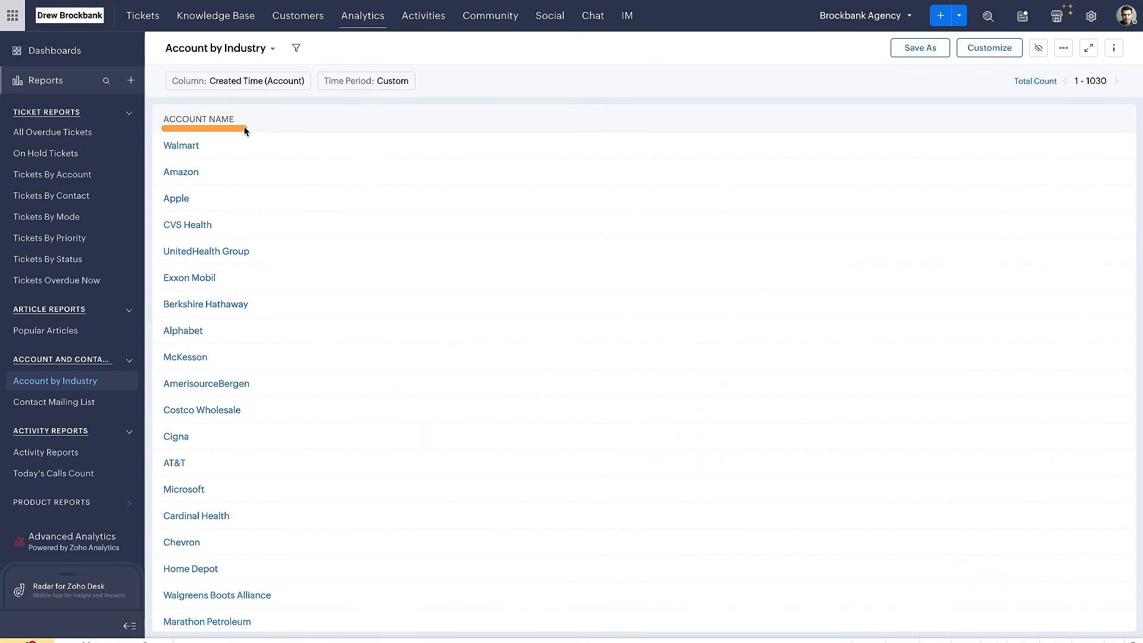
{"action": "left_click", "coordinate": [269, 50]}
{"action": "left_click", "coordinate": [269, 49]}
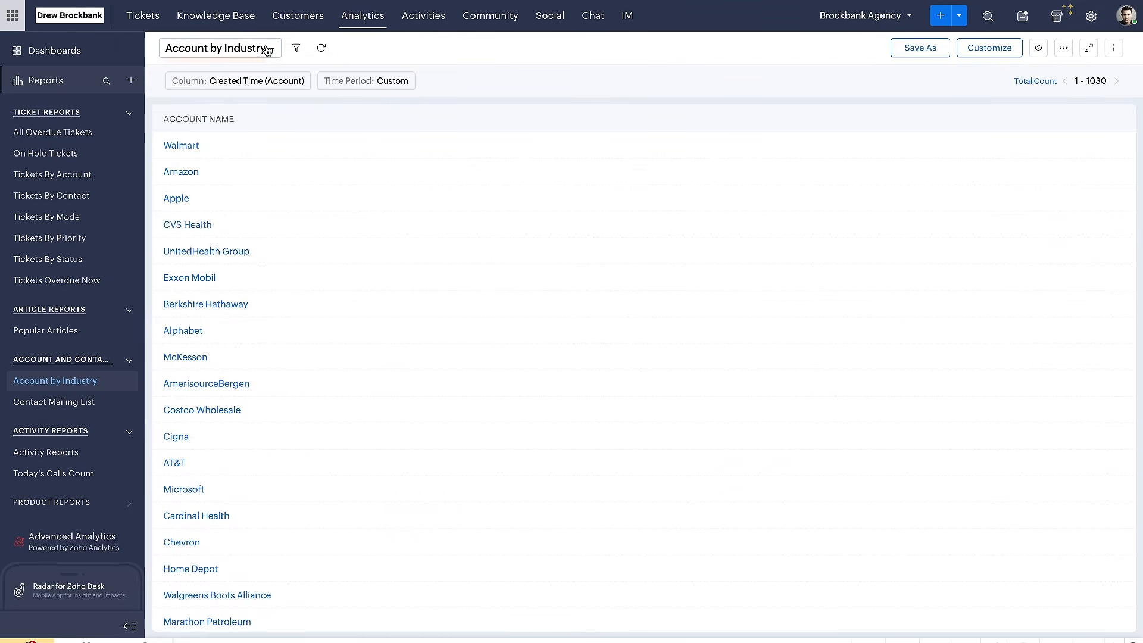
Open the Popular Articles report and look over the other available report folders
{"action": "left_click", "coordinate": [48, 332]}
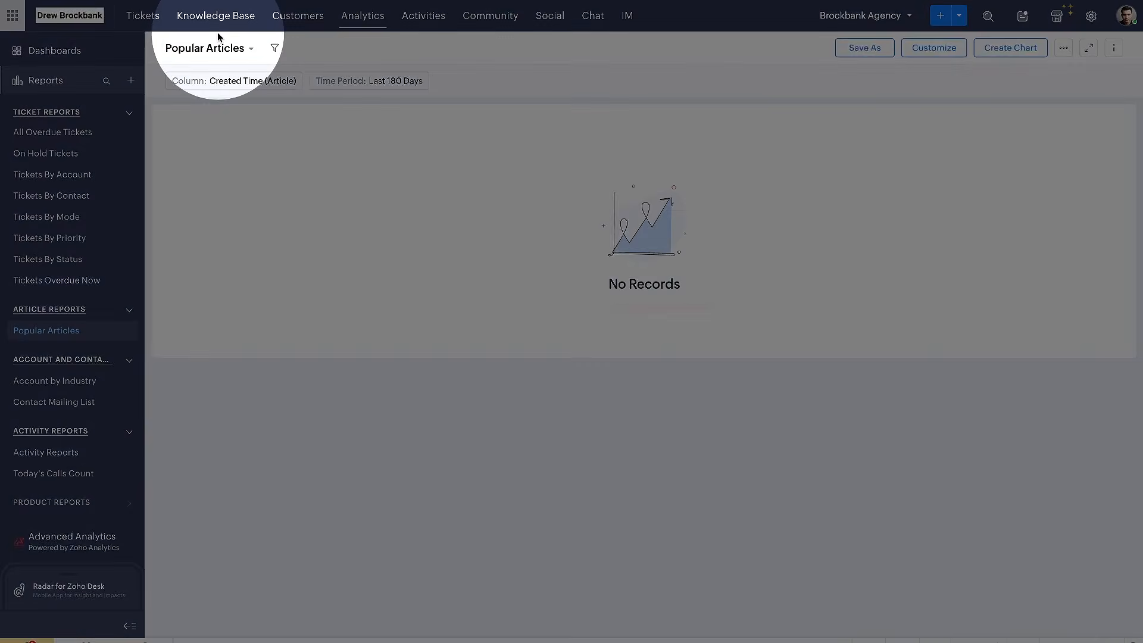
{"action": "scroll", "coordinate": [84, 286], "scroll_direction": "down", "scroll_amount": 1}
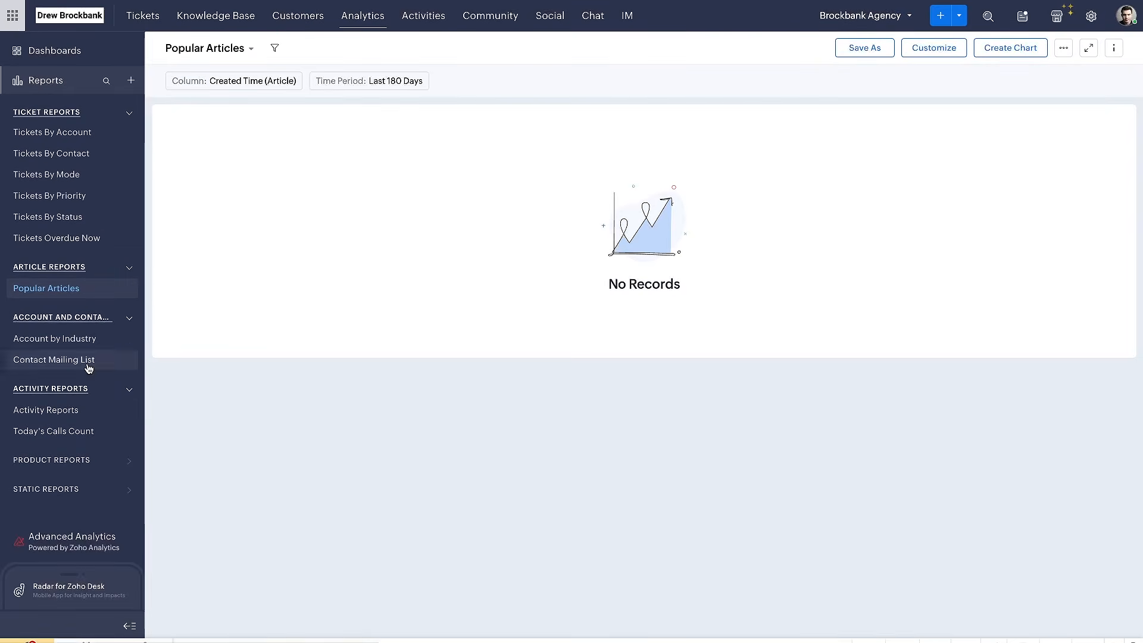
{"action": "scroll", "coordinate": [76, 390], "scroll_direction": "up", "scroll_amount": 2}
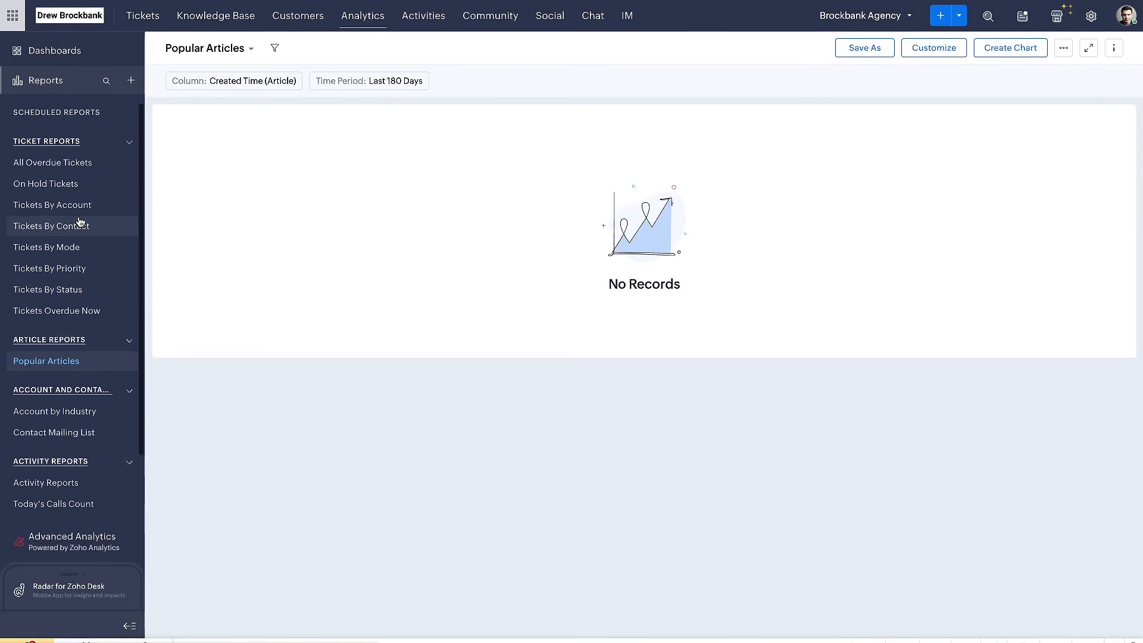
View the All Overdue Tickets report and the On Hold Tickets report
{"action": "left_click", "coordinate": [74, 160]}
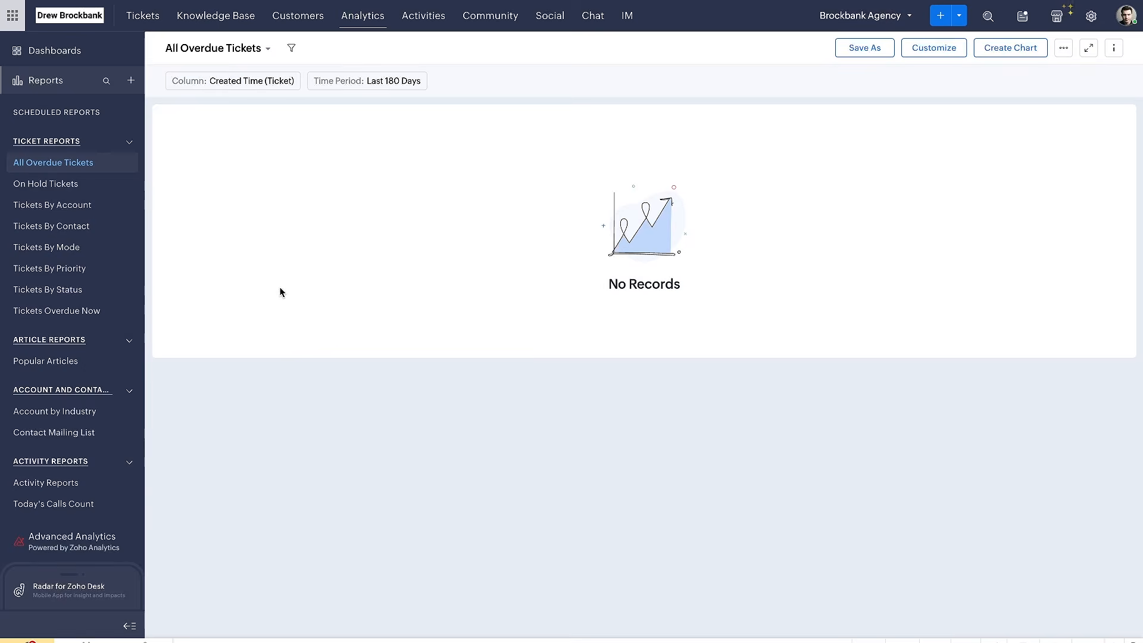
{"action": "left_click", "coordinate": [71, 184]}
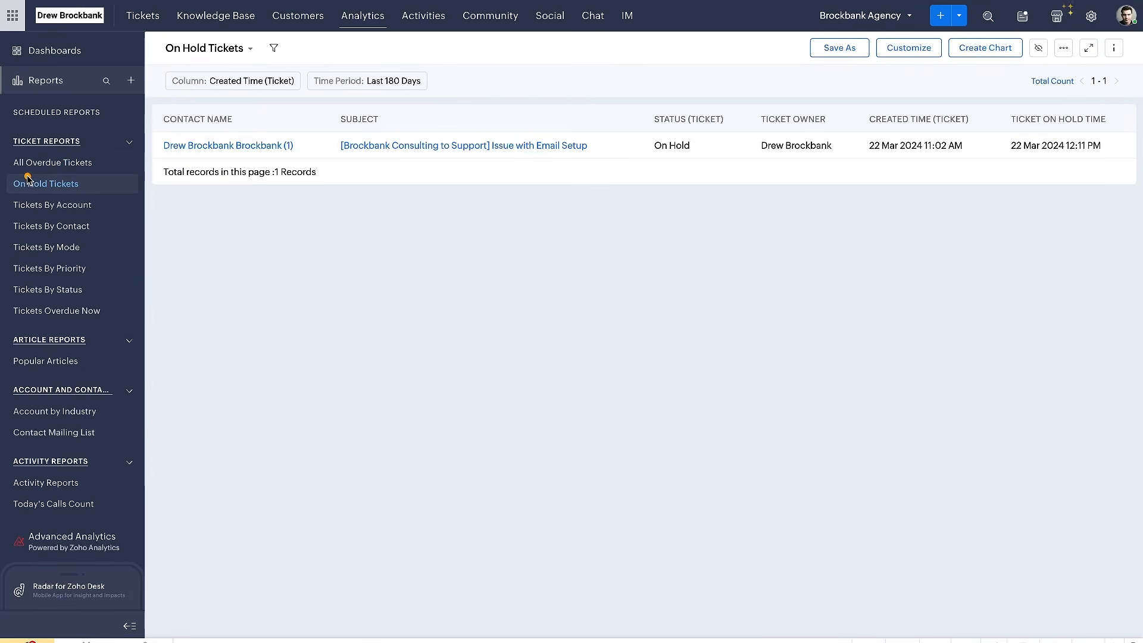
{"action": "mouse_move", "coordinate": [126, 159]}
{"action": "left_mouse_down"}
{"action": "mouse_move", "coordinate": [4, 556]}
{"action": "mouse_move", "coordinate": [155, 545]}
{"action": "mouse_move", "coordinate": [152, 142]}
{"action": "mouse_move", "coordinate": [104, 161]}
{"action": "left_mouse_up"}
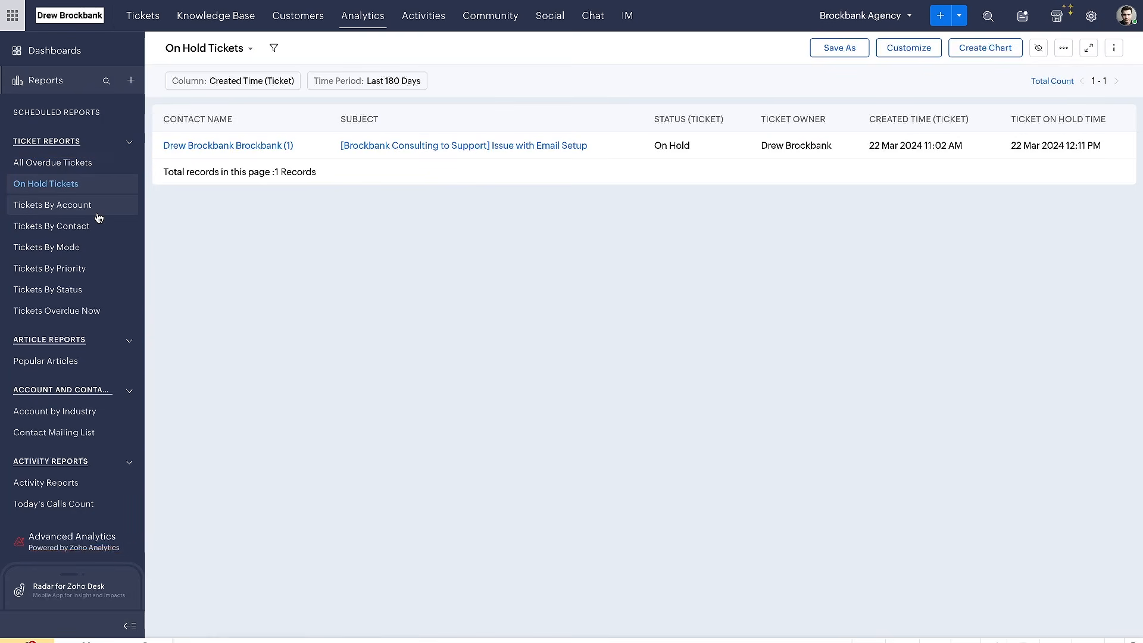
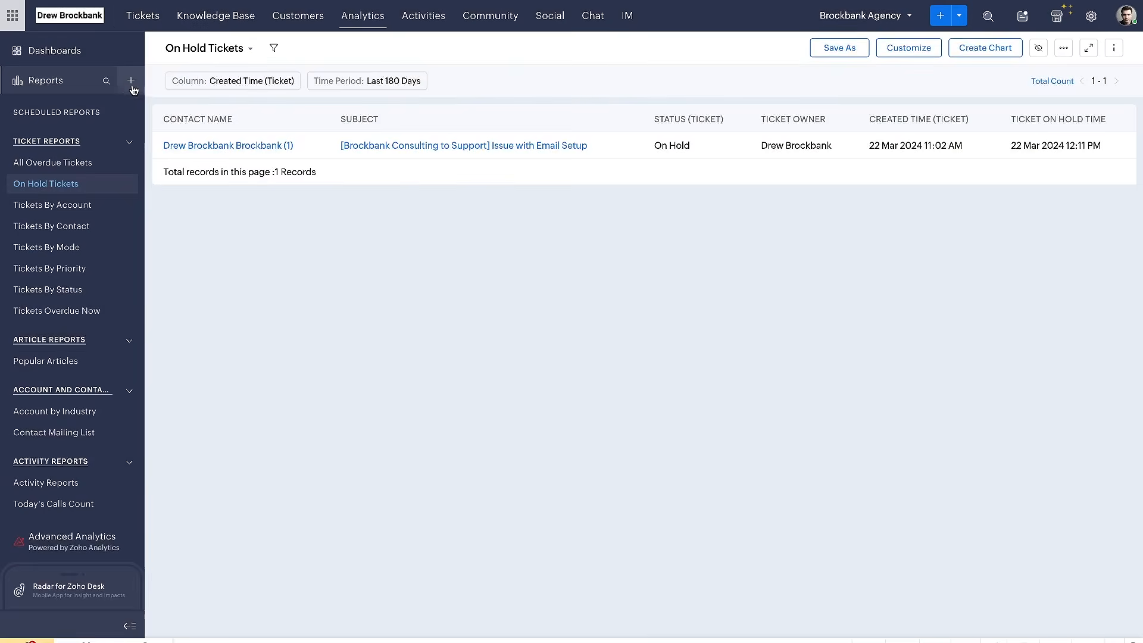
Start adding a new report with Tickets as its module
{"action": "left_click", "coordinate": [131, 82]}
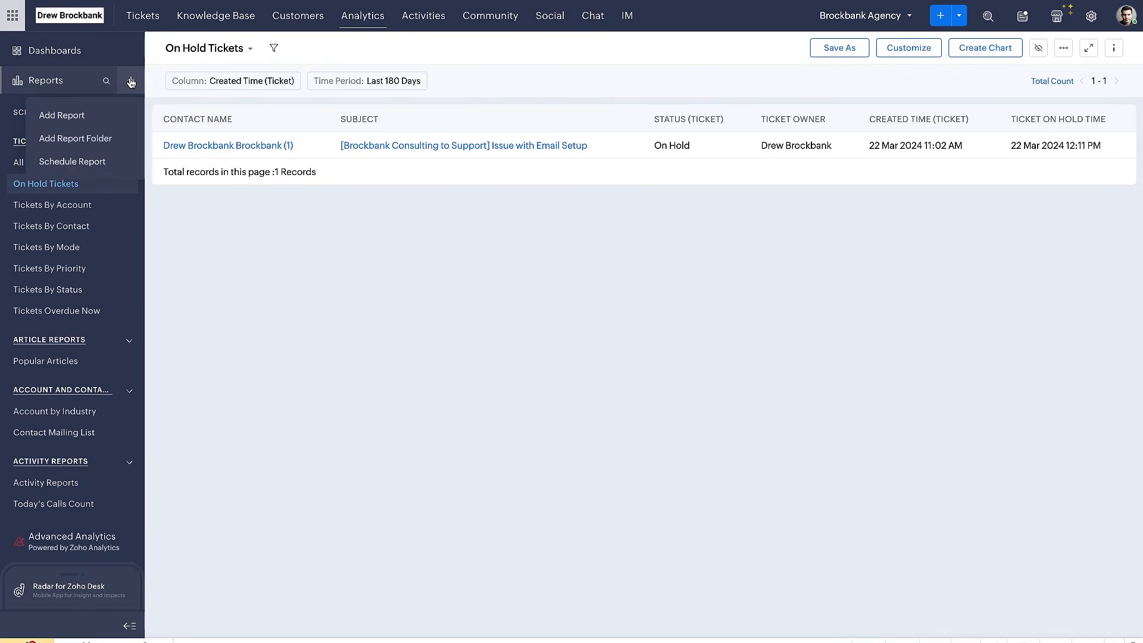
{"action": "left_click", "coordinate": [76, 111]}
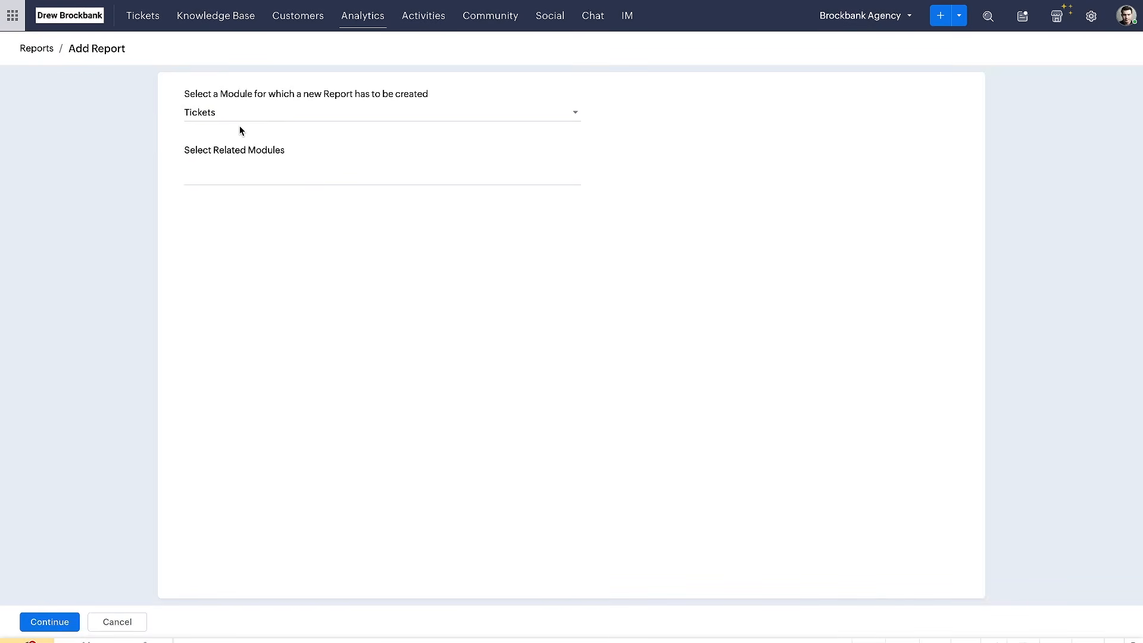
{"action": "left_click_drag", "start_coordinate": [186, 119], "coordinate": [237, 119]}
Open Zoho Desk in a new tab, view the email setup ticket and its status choices, and return to the ticket list
{"action": "key", "text": "super+t"}
{"action": "type", "text": "desk"}
{"action": "key", "text": "Return"}
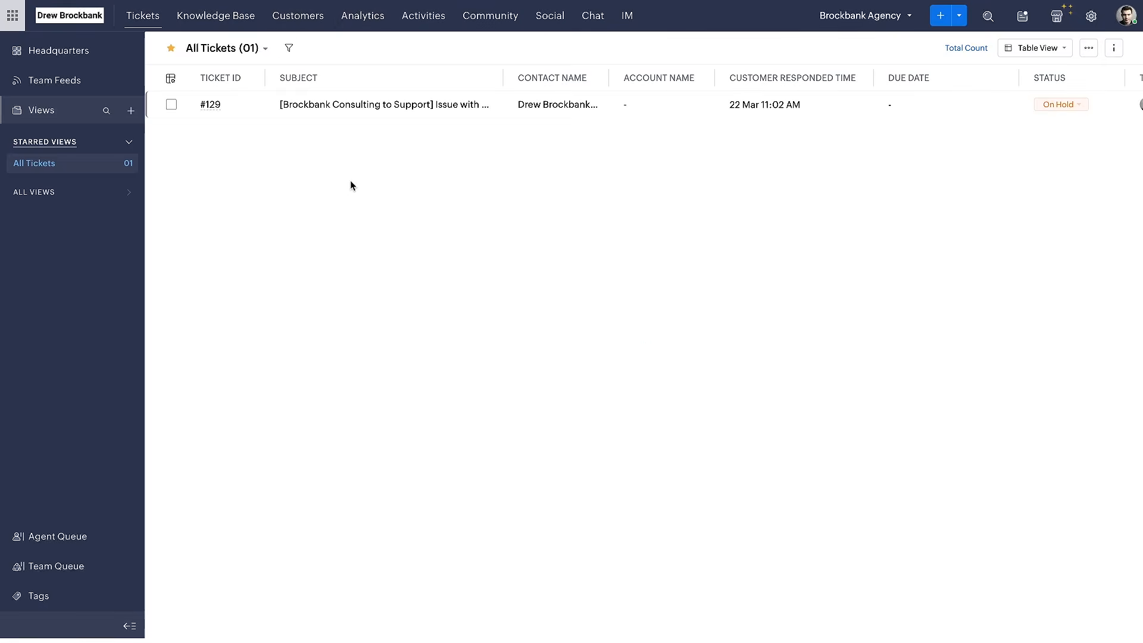
{"action": "left_click", "coordinate": [274, 106]}
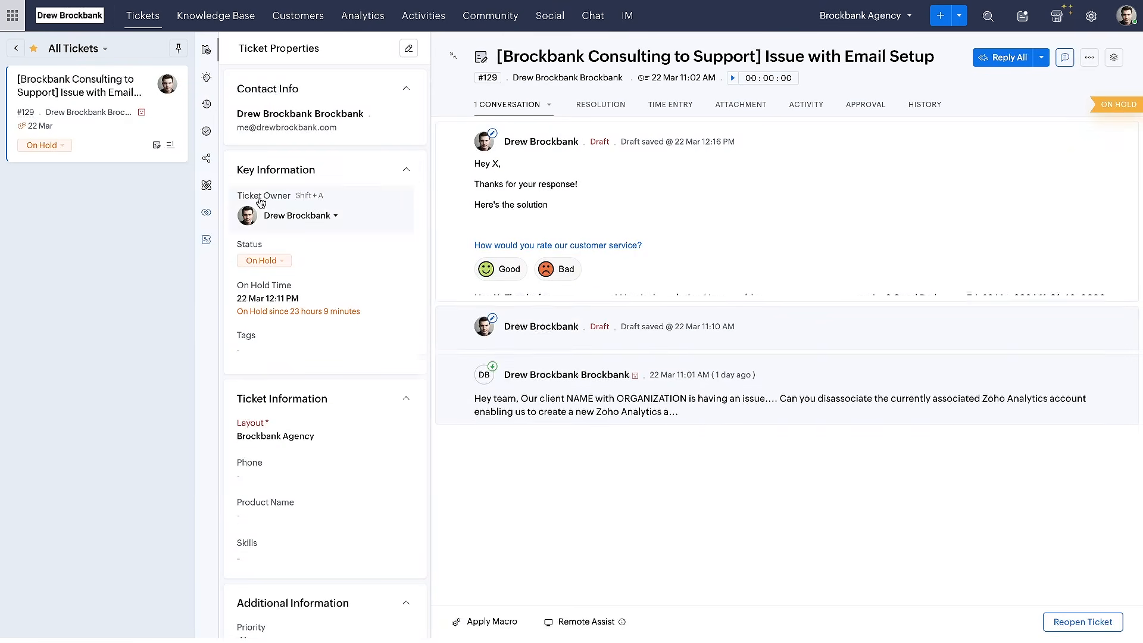
{"action": "left_click", "coordinate": [58, 147]}
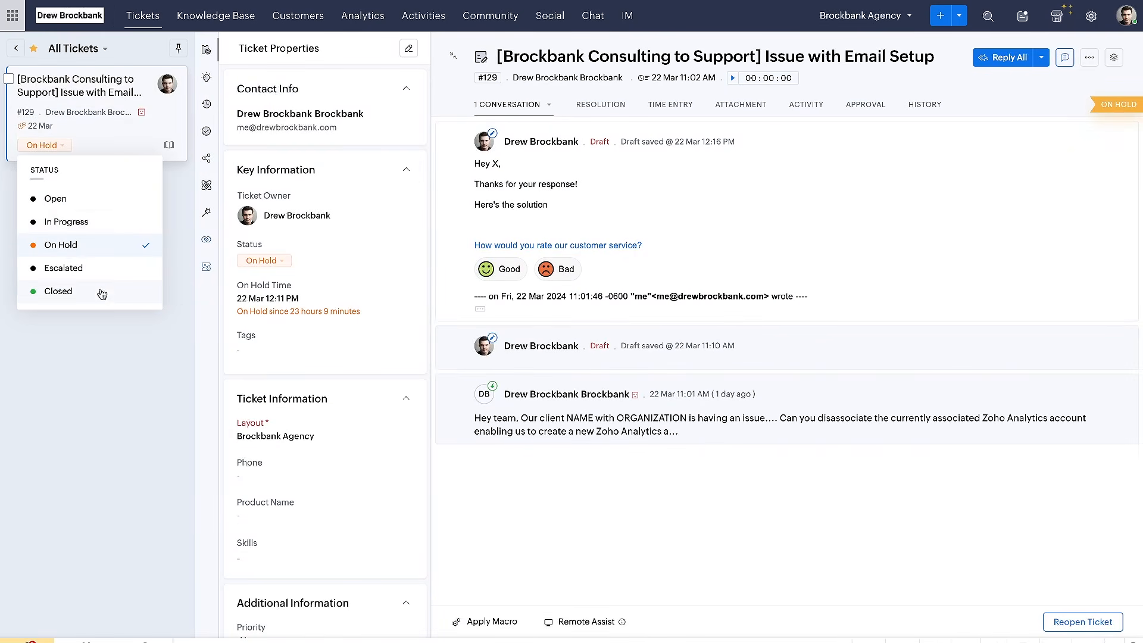
{"action": "left_click", "coordinate": [106, 347]}
{"action": "left_click", "coordinate": [15, 49]}
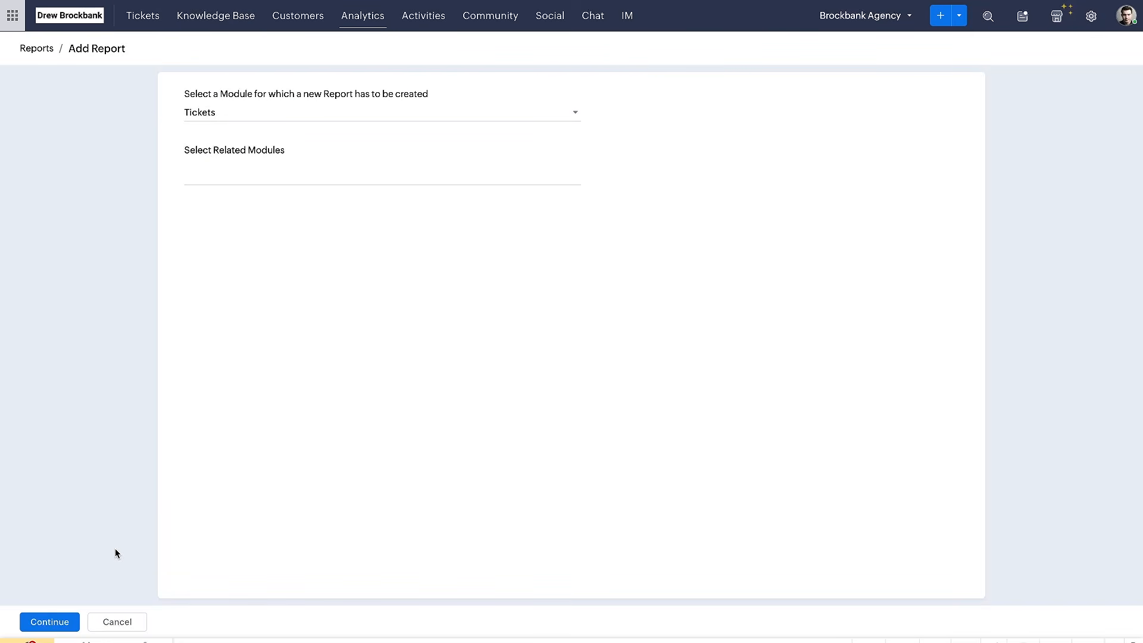
Look through the related modules available for the new Tickets report
{"action": "left_click", "coordinate": [242, 172]}
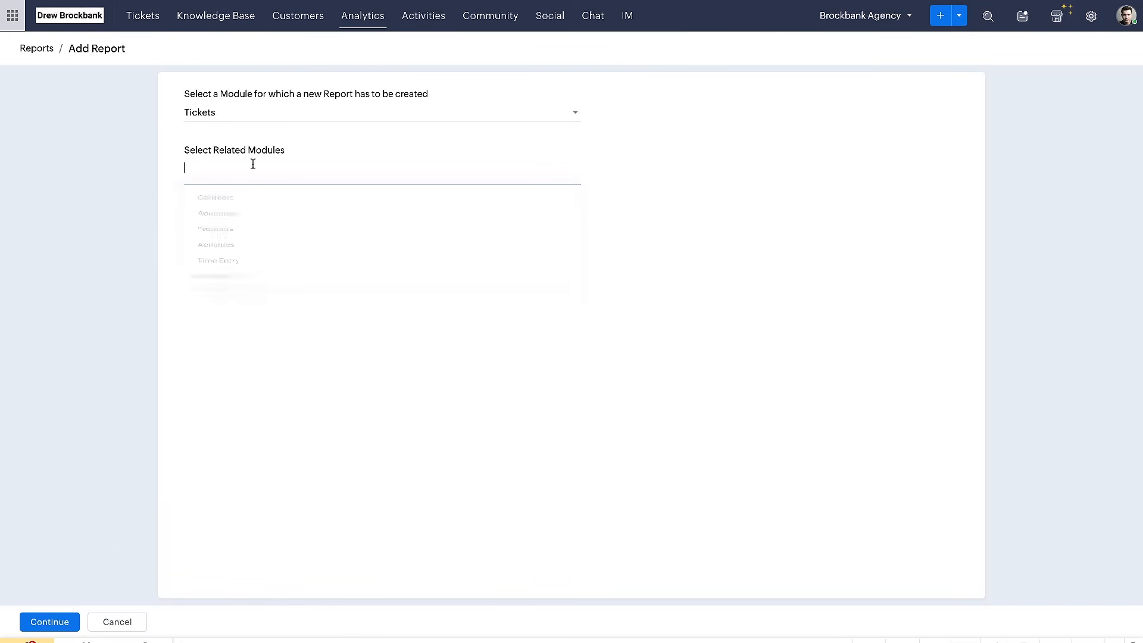
{"action": "left_click_drag", "start_coordinate": [189, 212], "coordinate": [247, 211]}
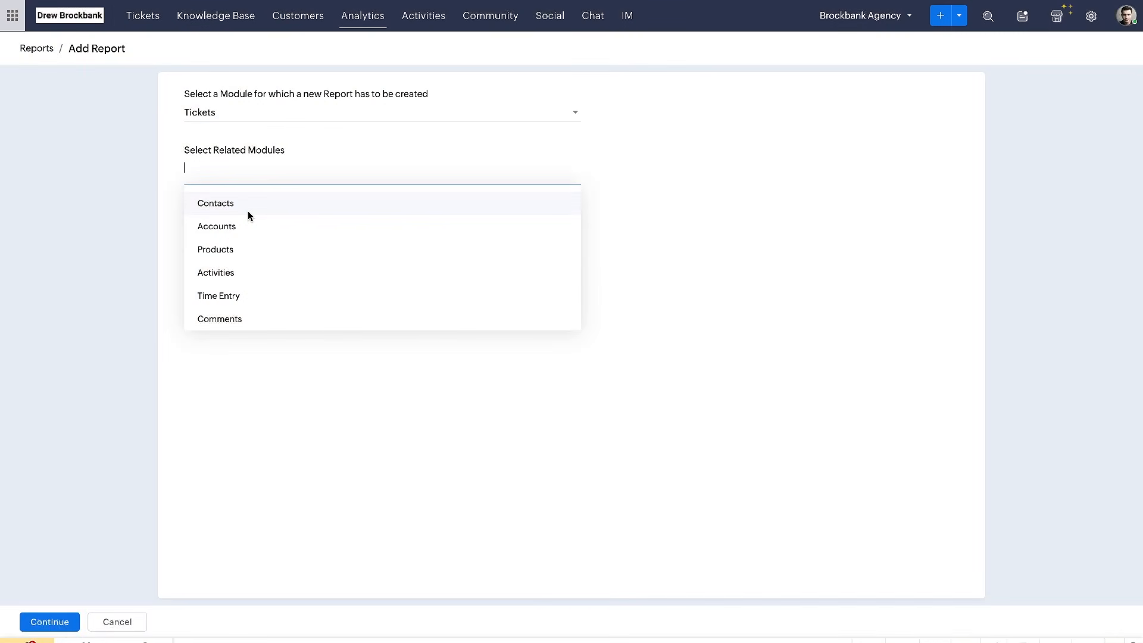
{"action": "left_click_drag", "start_coordinate": [183, 117], "coordinate": [213, 118]}
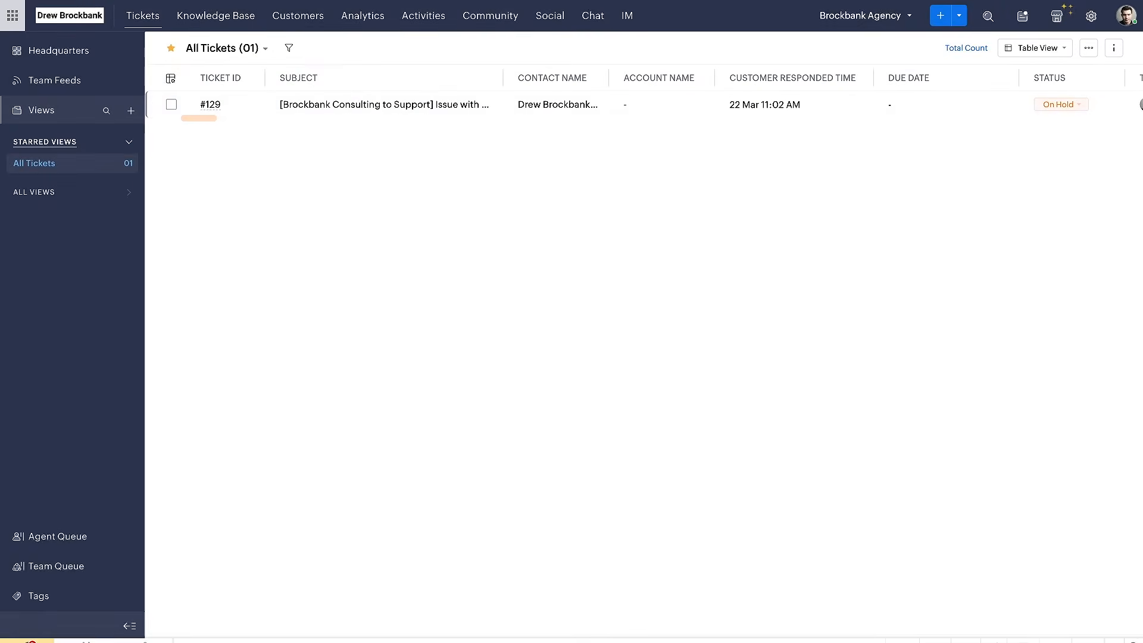
Open the email setup ticket again and examine its contact info, key information, ticket information and additional information, comparing them with the report's module choices
{"action": "left_click", "coordinate": [333, 114]}
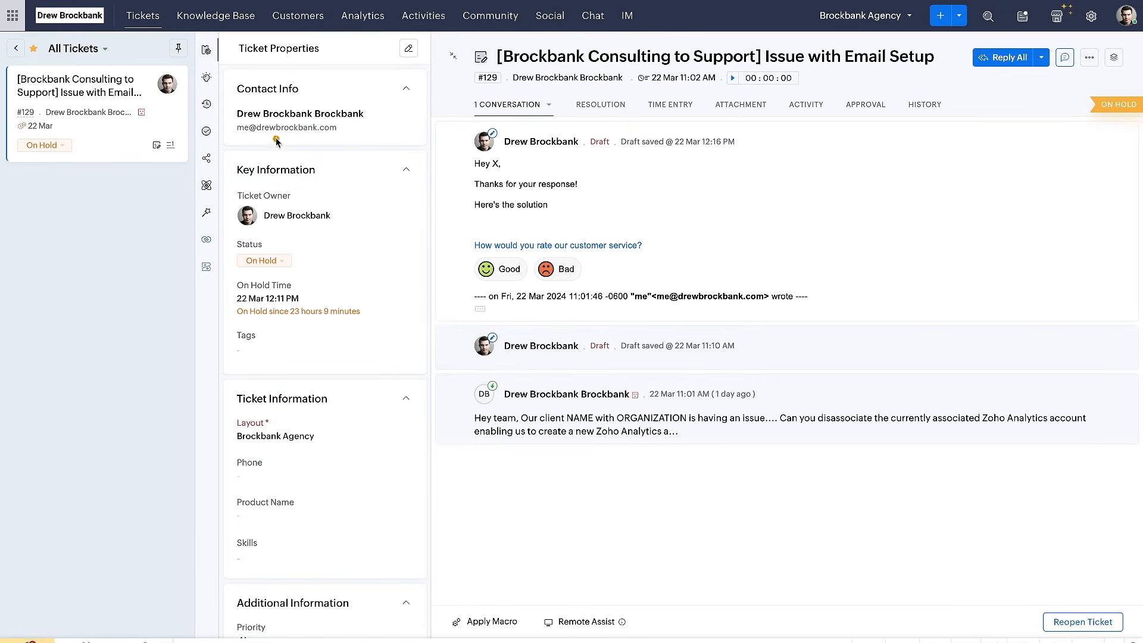
{"action": "left_click_drag", "start_coordinate": [236, 101], "coordinate": [319, 103]}
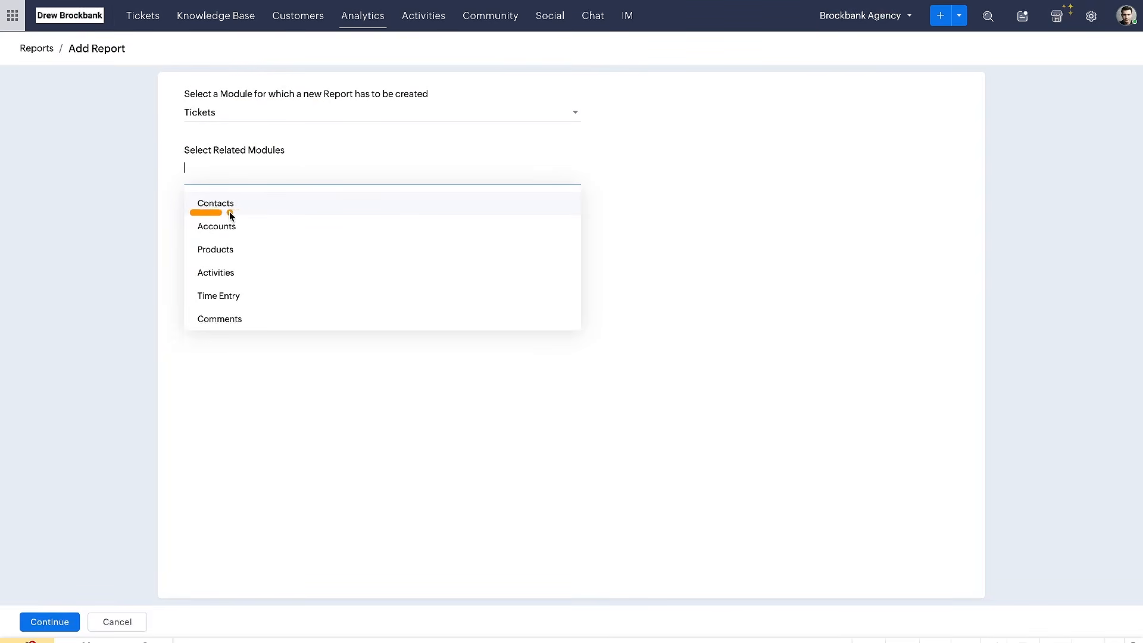
{"action": "left_click_drag", "start_coordinate": [231, 215], "coordinate": [246, 216]}
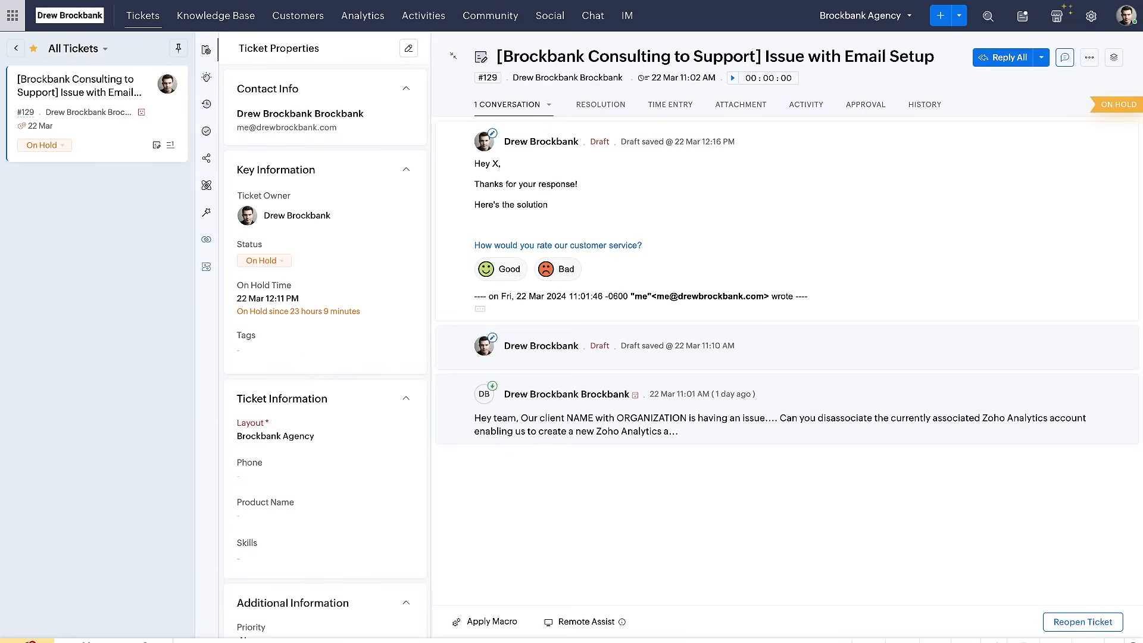
{"action": "mouse_move", "coordinate": [420, 59]}
{"action": "left_mouse_down"}
{"action": "mouse_move", "coordinate": [354, 60]}
{"action": "mouse_move", "coordinate": [156, 170]}
{"action": "mouse_move", "coordinate": [430, 78]}
{"action": "left_mouse_up"}
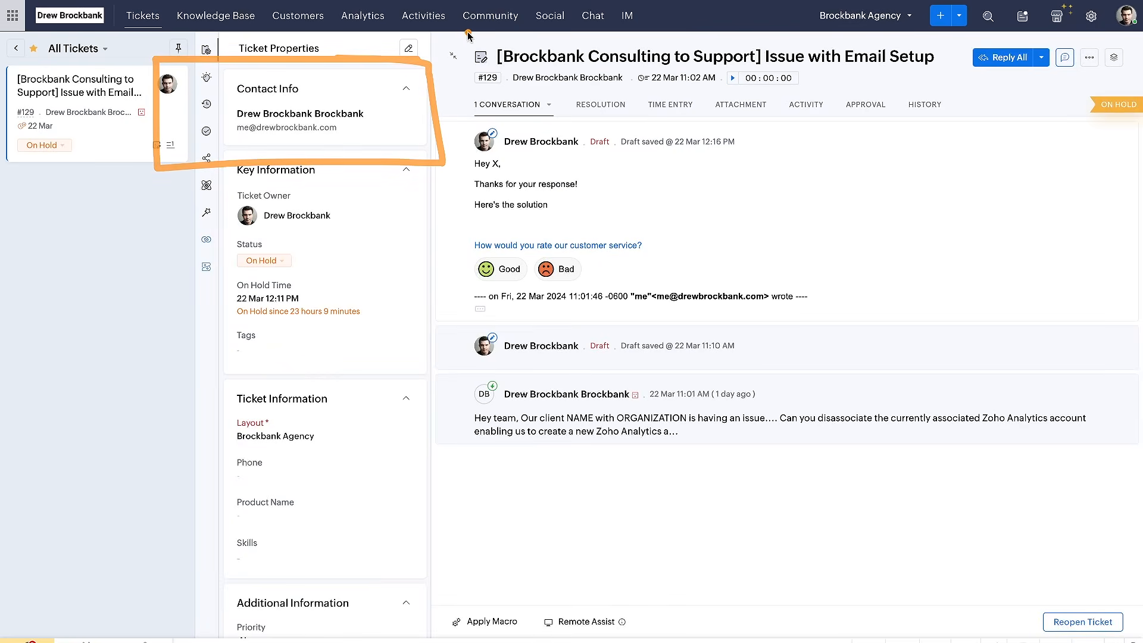
{"action": "left_click_drag", "start_coordinate": [476, 28], "coordinate": [205, 642]}
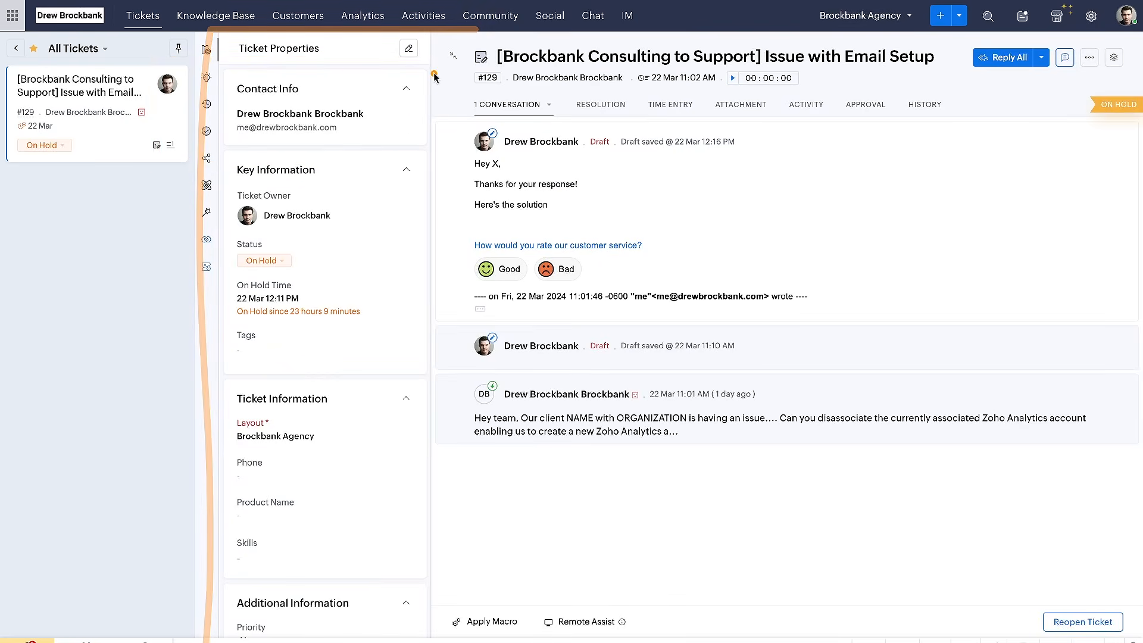
{"action": "mouse_move", "coordinate": [437, 73]}
{"action": "left_mouse_down"}
{"action": "mouse_move", "coordinate": [256, 174]}
{"action": "mouse_move", "coordinate": [451, 161]}
{"action": "left_mouse_up"}
{"action": "mouse_move", "coordinate": [366, 199]}
{"action": "left_mouse_down"}
{"action": "mouse_move", "coordinate": [226, 199]}
{"action": "mouse_move", "coordinate": [362, 249]}
{"action": "left_mouse_up"}
{"action": "scroll", "coordinate": [362, 346], "scroll_direction": "down", "scroll_amount": 3}
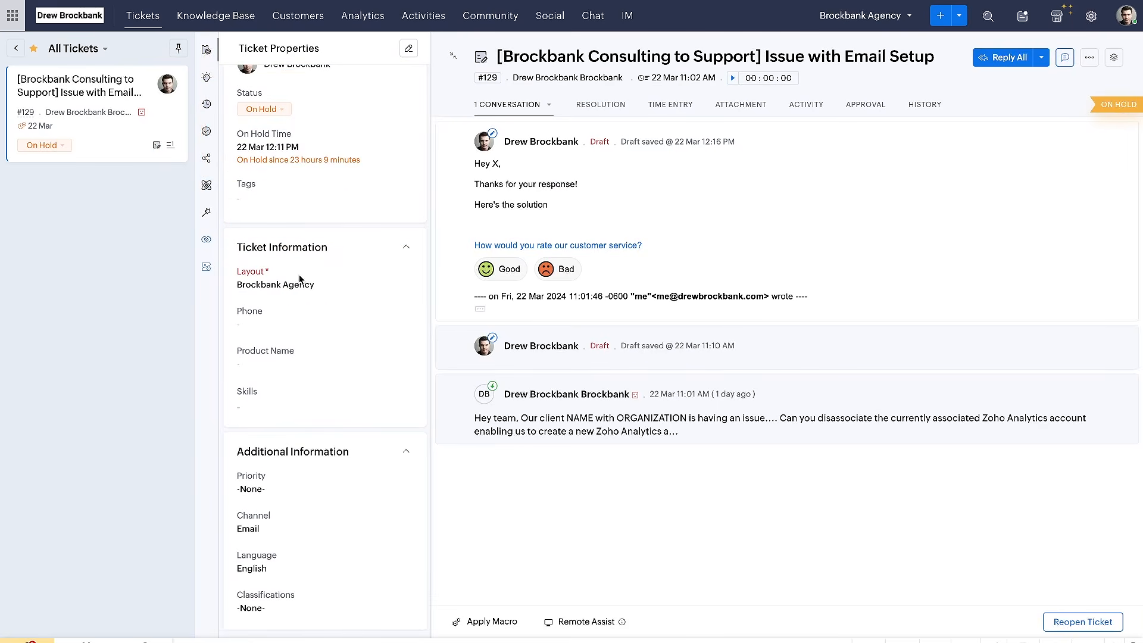
{"action": "scroll", "coordinate": [295, 331], "scroll_direction": "up", "scroll_amount": 3}
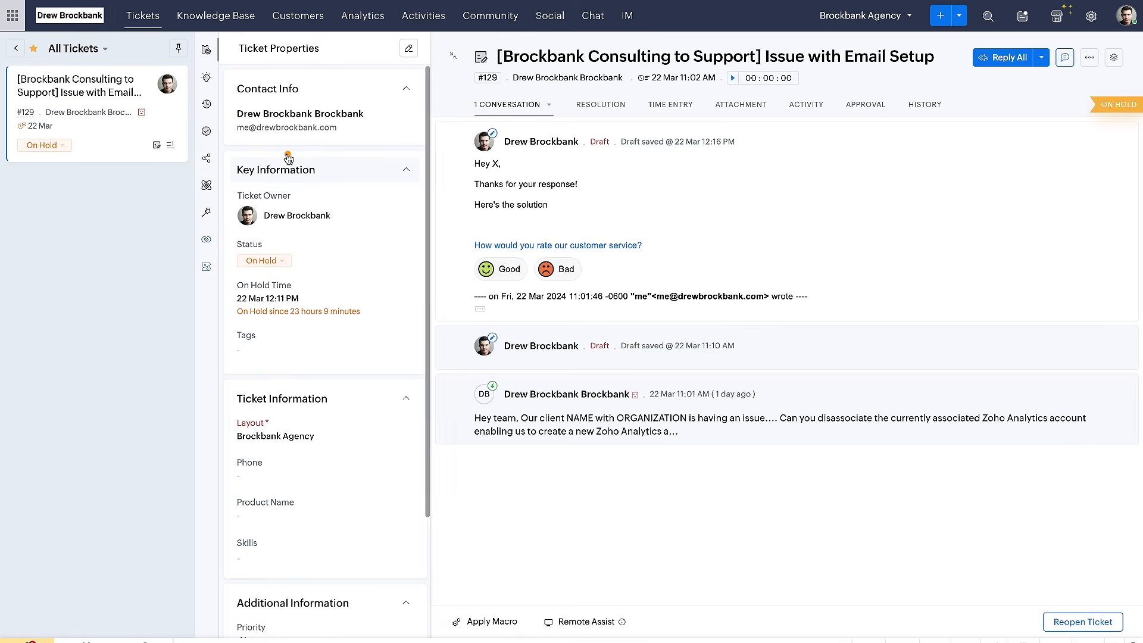
{"action": "left_click_drag", "start_coordinate": [233, 137], "coordinate": [388, 136]}
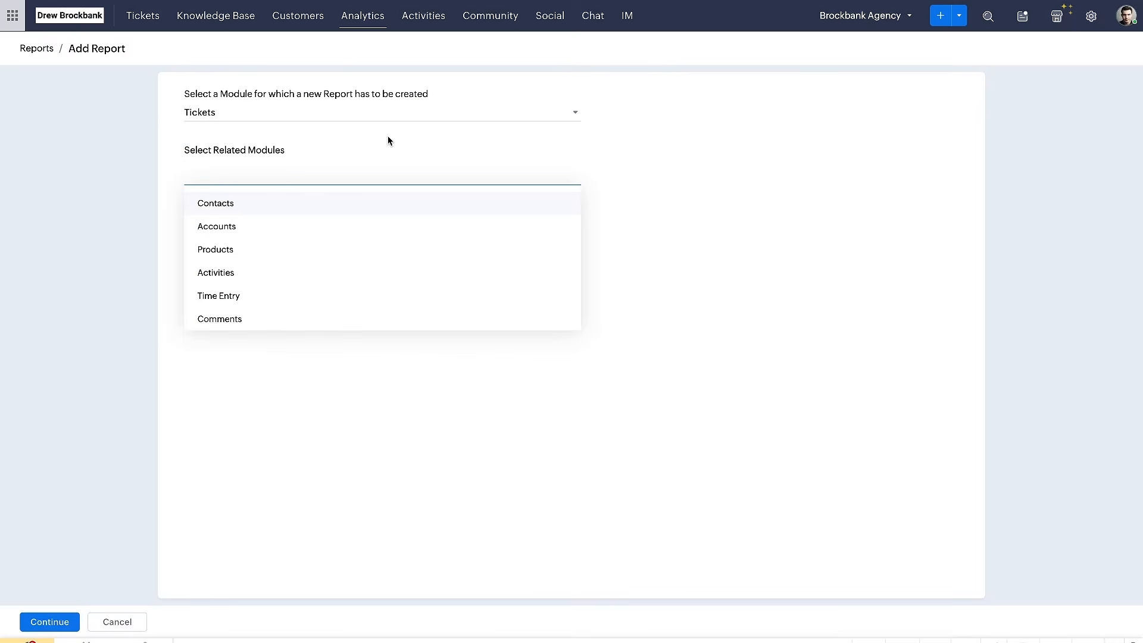
Review the related module choices once more and continue the report with only the Tickets module
{"action": "left_click", "coordinate": [244, 139]}
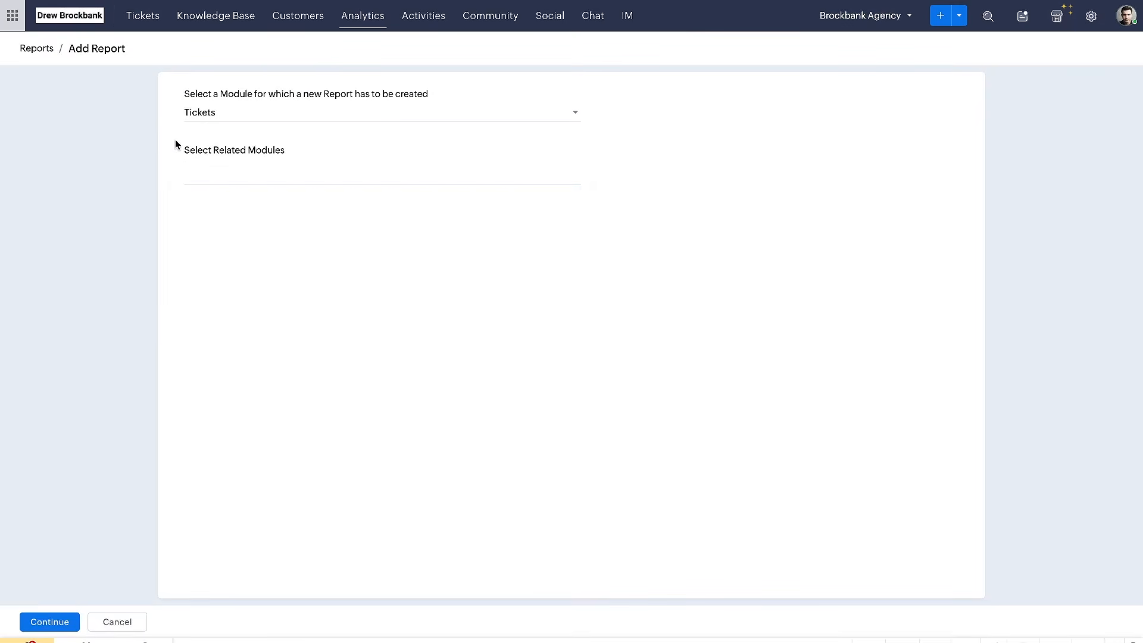
{"action": "left_click", "coordinate": [197, 175]}
{"action": "left_click", "coordinate": [196, 176]}
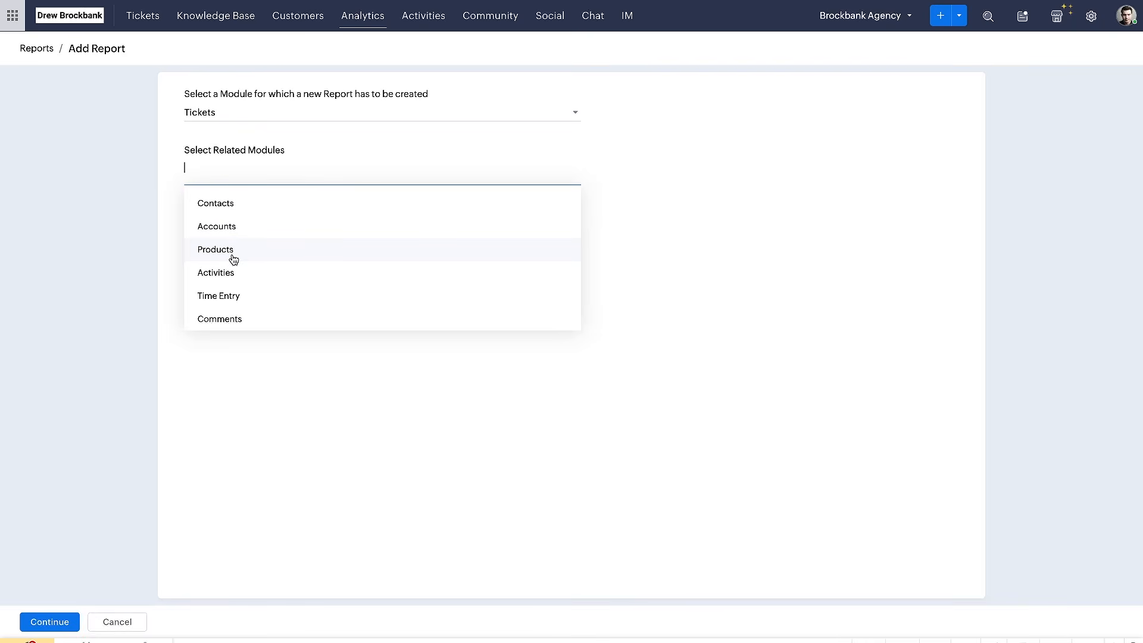
{"action": "left_click_drag", "start_coordinate": [174, 159], "coordinate": [330, 158]}
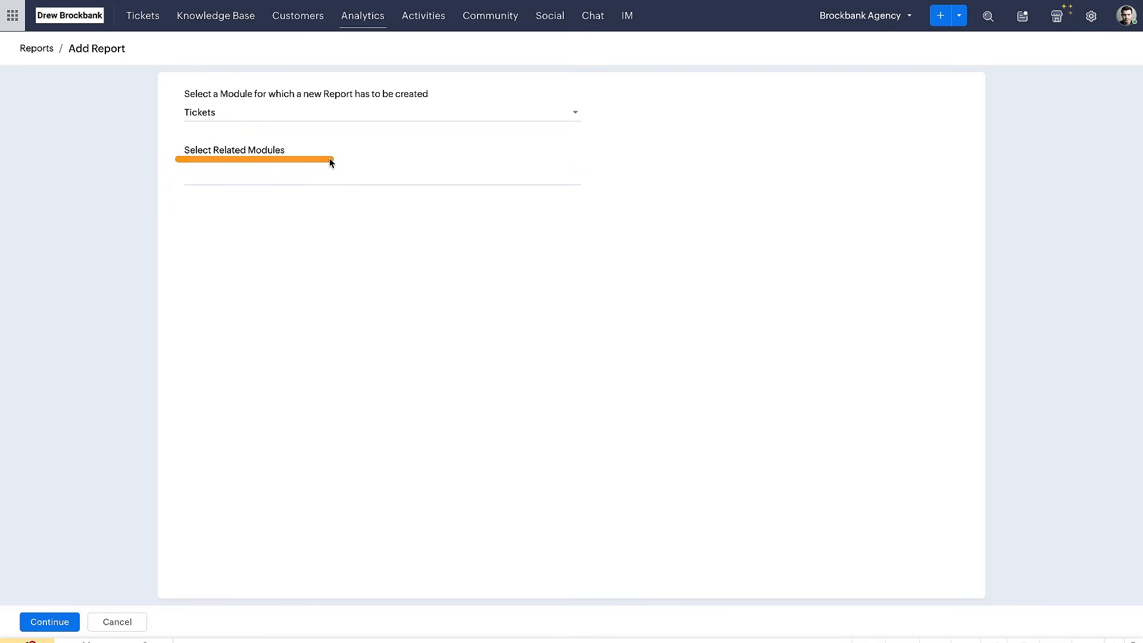
{"action": "left_click", "coordinate": [49, 622]}
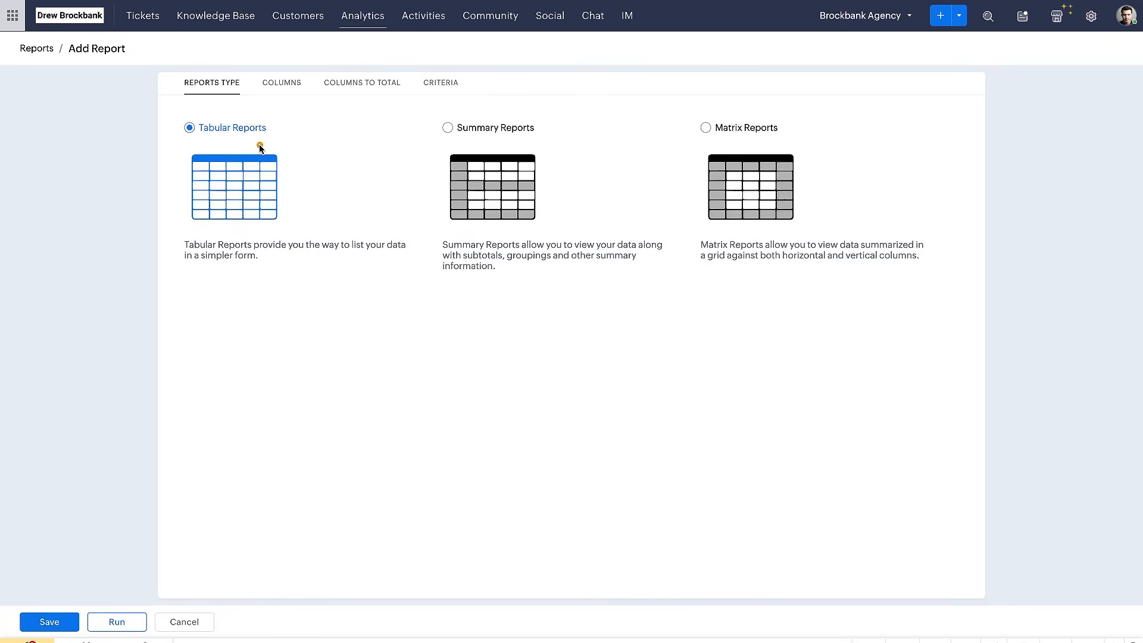
Compare the tabular, summary and matrix report types and select Summary Reports
{"action": "mouse_move", "coordinate": [200, 143]}
{"action": "left_mouse_down"}
{"action": "mouse_move", "coordinate": [276, 143]}
{"action": "mouse_move", "coordinate": [243, 142]}
{"action": "left_mouse_up"}
{"action": "mouse_move", "coordinate": [158, 137]}
{"action": "left_mouse_down"}
{"action": "mouse_move", "coordinate": [277, 231]}
{"action": "mouse_move", "coordinate": [284, 123]}
{"action": "mouse_move", "coordinate": [163, 249]}
{"action": "mouse_move", "coordinate": [301, 127]}
{"action": "left_mouse_up"}
{"action": "left_click", "coordinate": [302, 187]}
{"action": "left_click_drag", "start_coordinate": [448, 142], "coordinate": [541, 149]}
{"action": "left_click_drag", "start_coordinate": [460, 261], "coordinate": [613, 265]}
{"action": "left_click", "coordinate": [448, 128]}
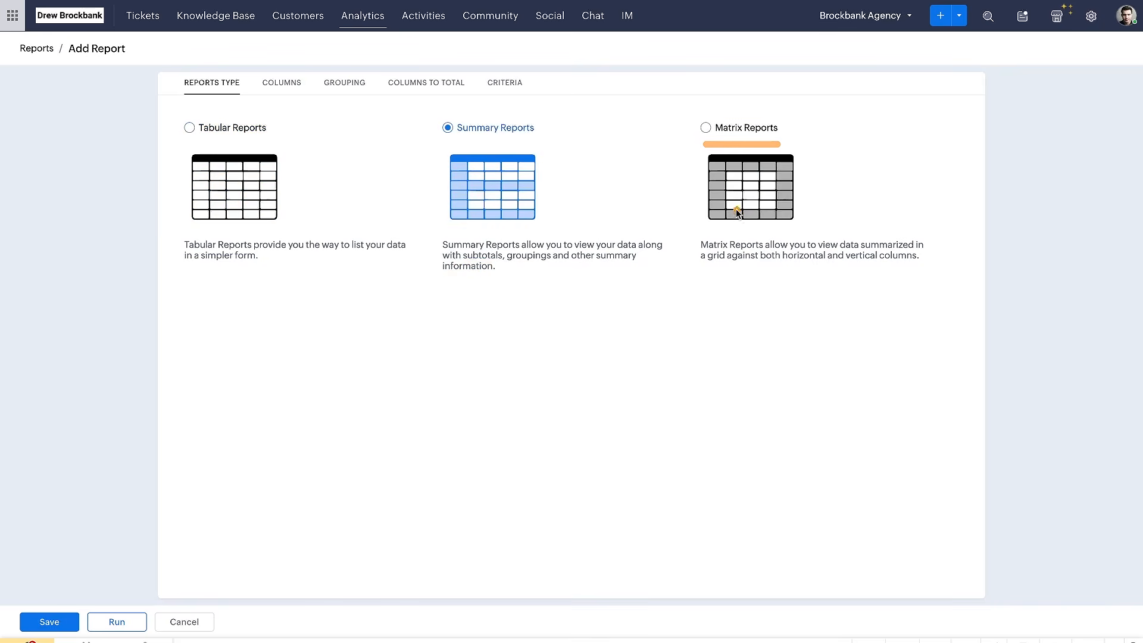
{"action": "left_click_drag", "start_coordinate": [699, 256], "coordinate": [758, 255]}
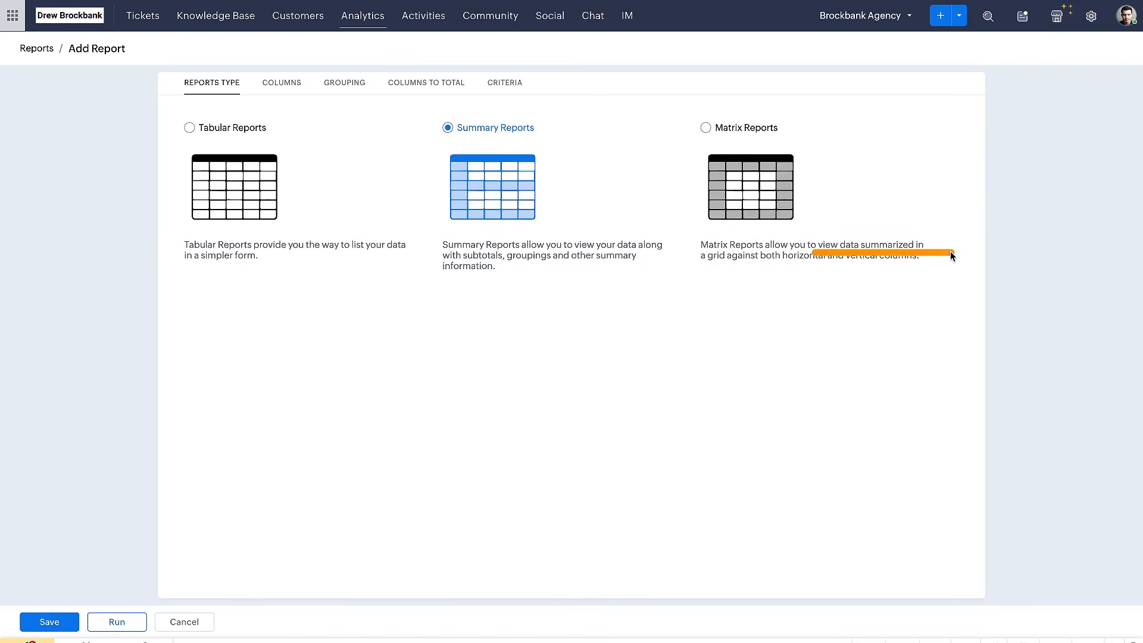
{"action": "left_click_drag", "start_coordinate": [699, 269], "coordinate": [900, 271]}
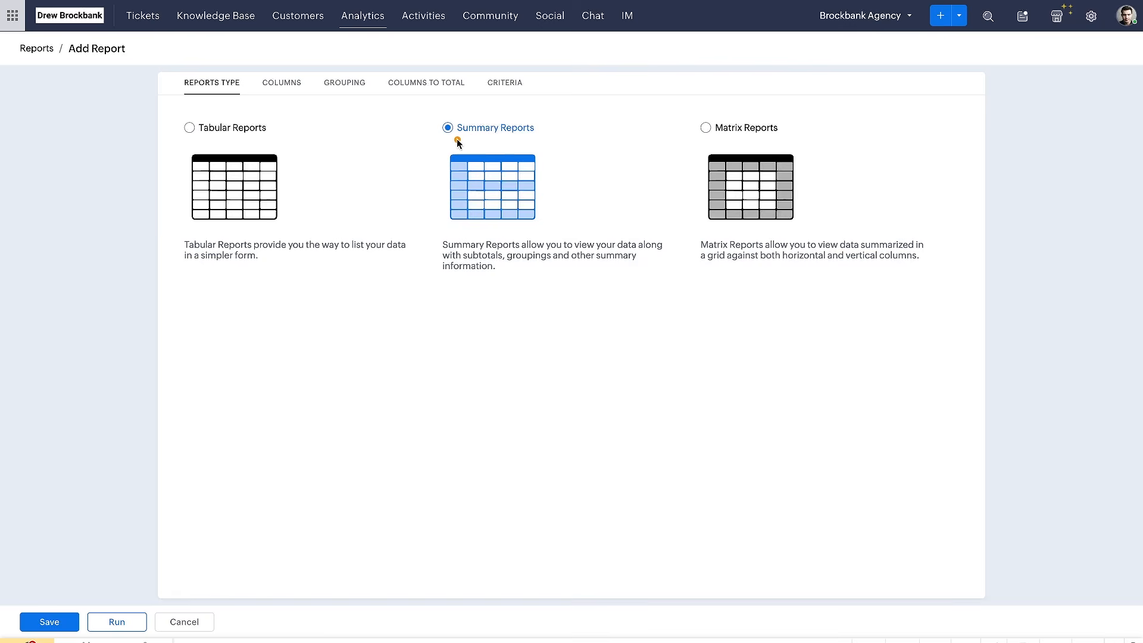
{"action": "left_click_drag", "start_coordinate": [457, 141], "coordinate": [584, 142]}
Find the Status (Ticket) column and add it to the report's selected columns
{"action": "left_click", "coordinate": [282, 83]}
{"action": "left_click", "coordinate": [281, 149]}
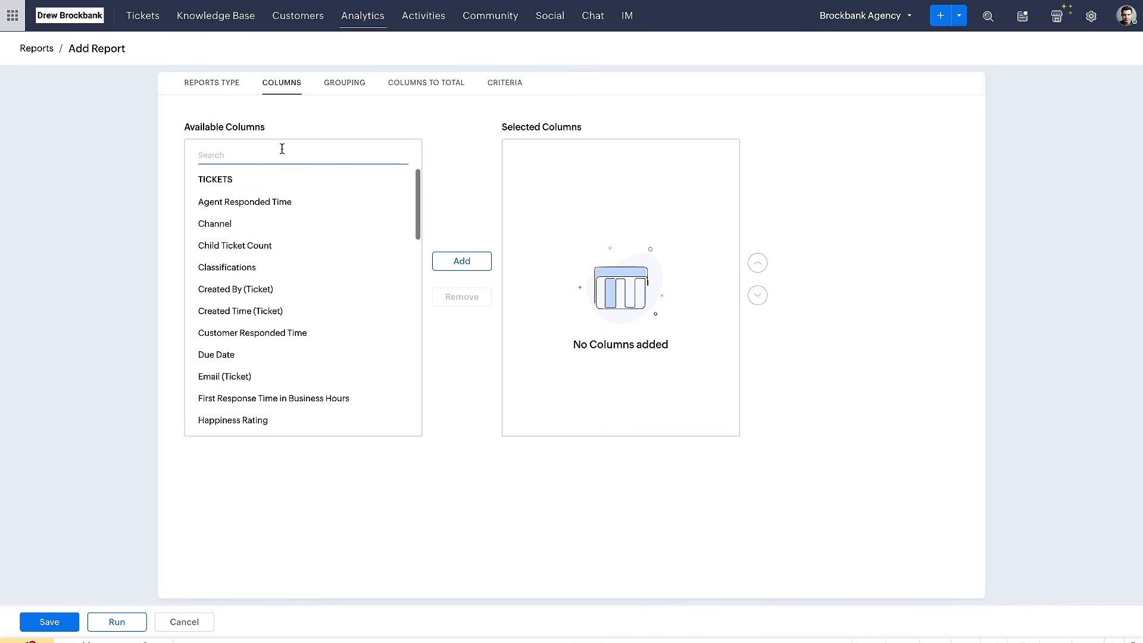
{"action": "type", "text": "stat"}
{"action": "left_click", "coordinate": [334, 202]}
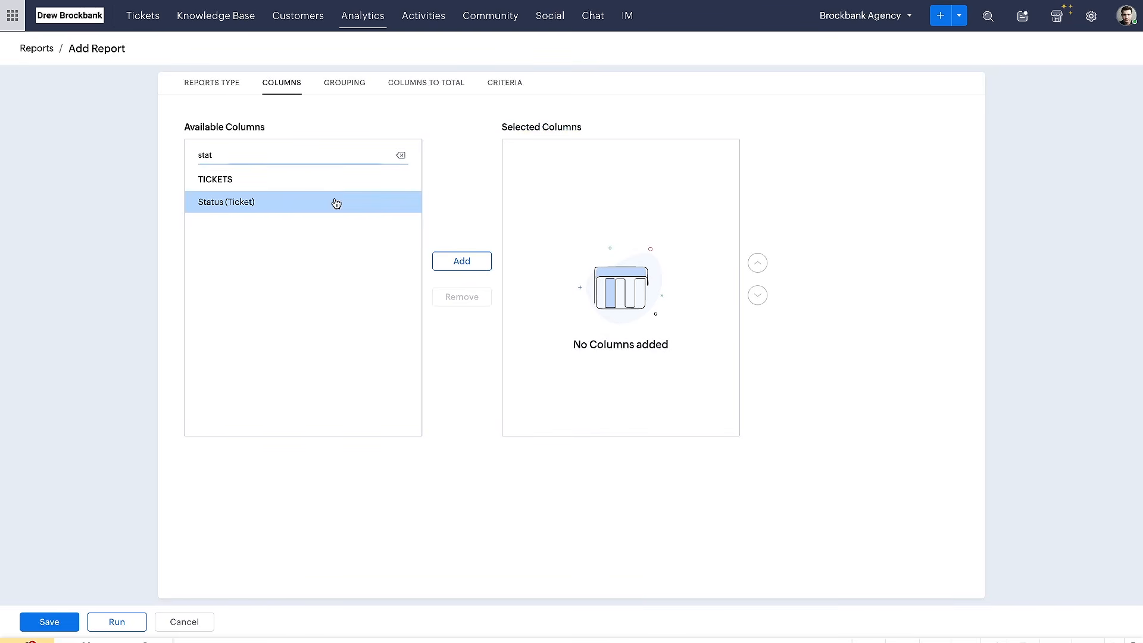
{"action": "left_click", "coordinate": [467, 260]}
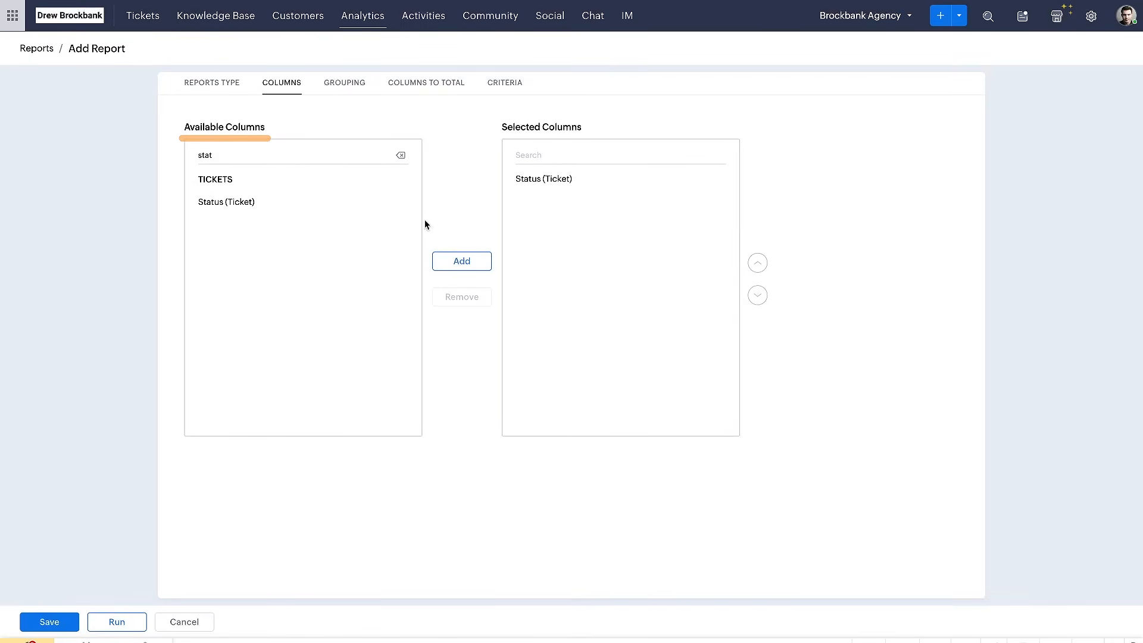
Set the report's grouping to summarize information by Status (Ticket)
{"action": "left_click", "coordinate": [344, 85]}
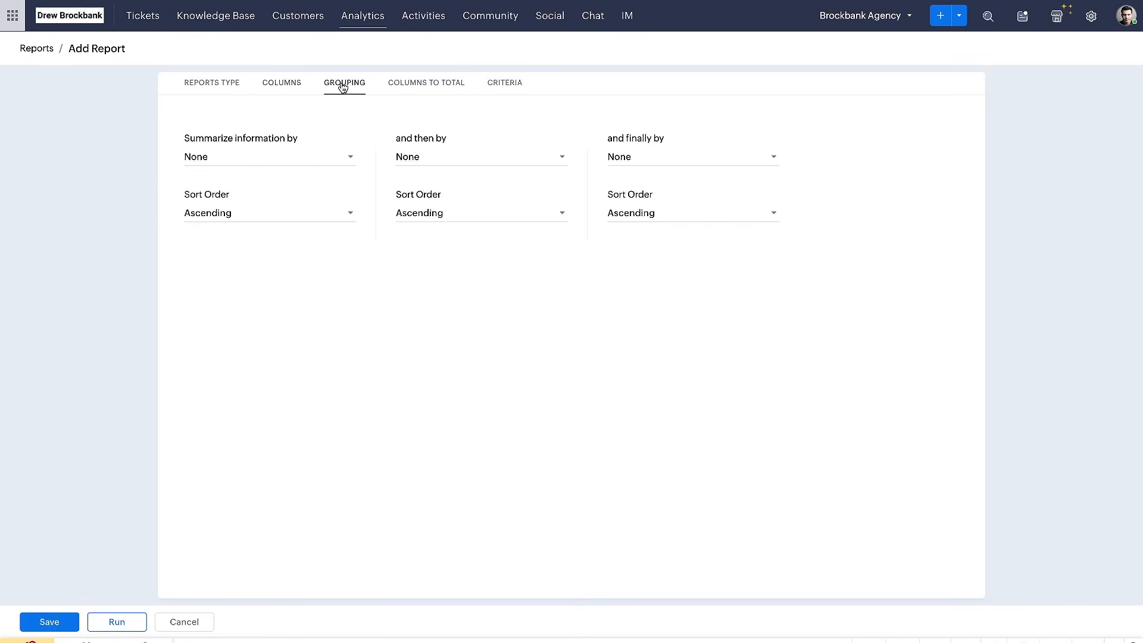
{"action": "left_click", "coordinate": [295, 160]}
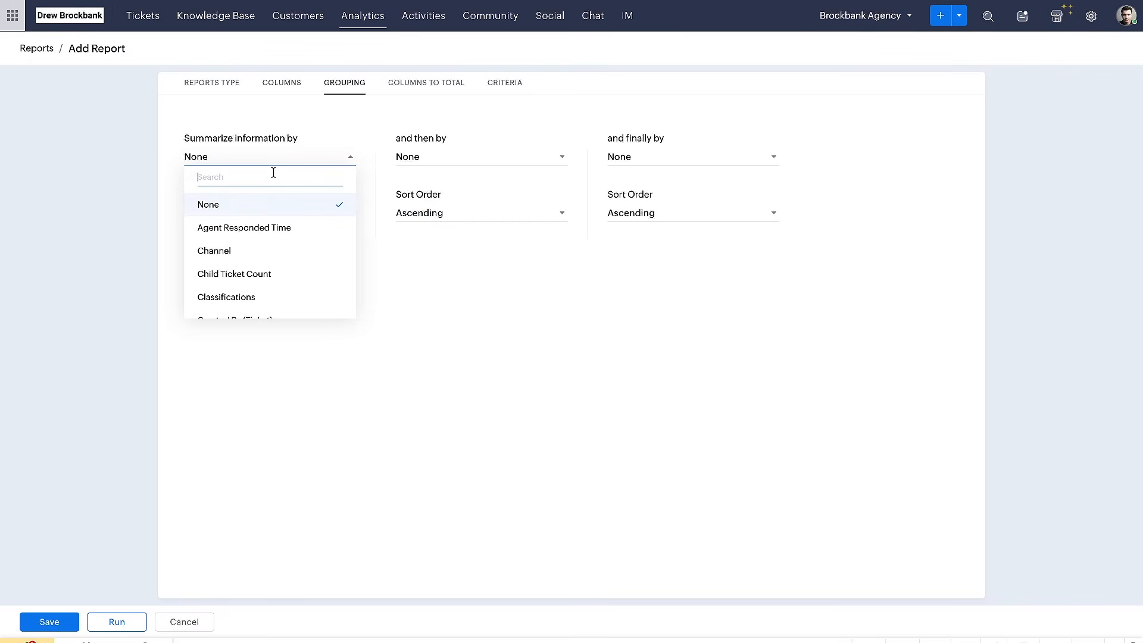
{"action": "type", "text": "stat"}
{"action": "left_click", "coordinate": [271, 204]}
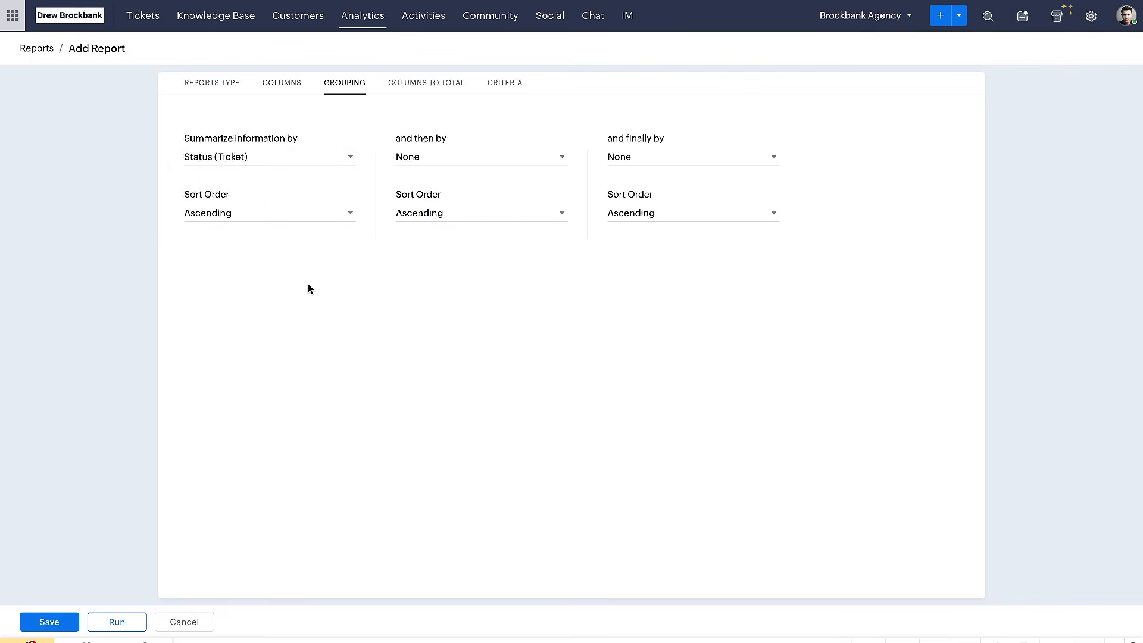
Change the field the report's information is summarized by to Ticket Id
{"action": "left_click", "coordinate": [312, 159]}
{"action": "type", "text": "id"}
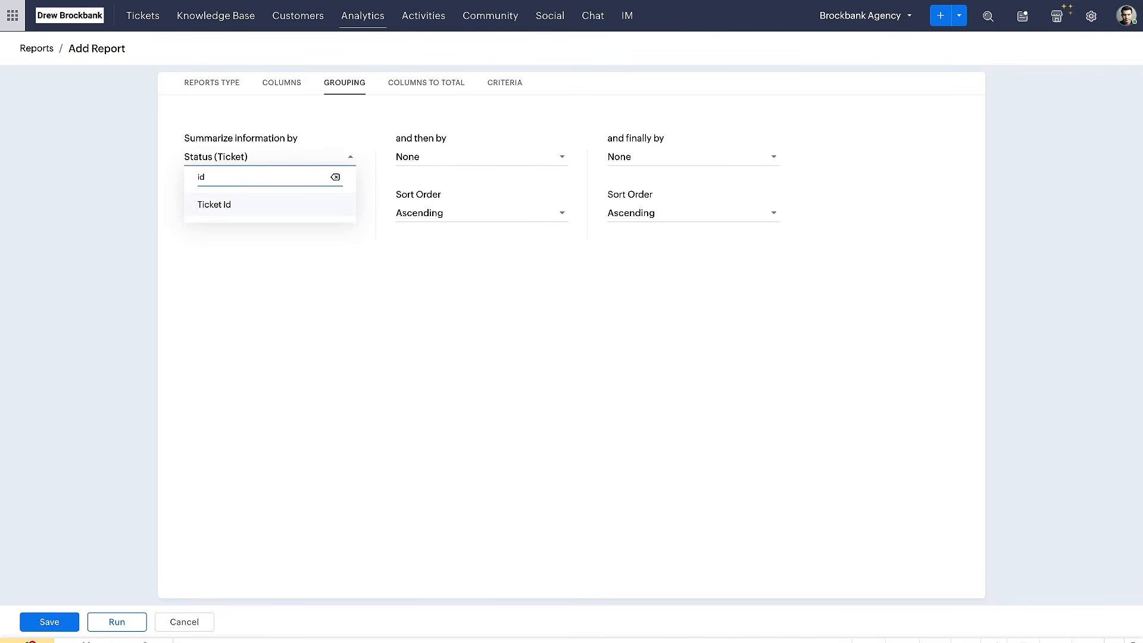
{"action": "left_click", "coordinate": [284, 204]}
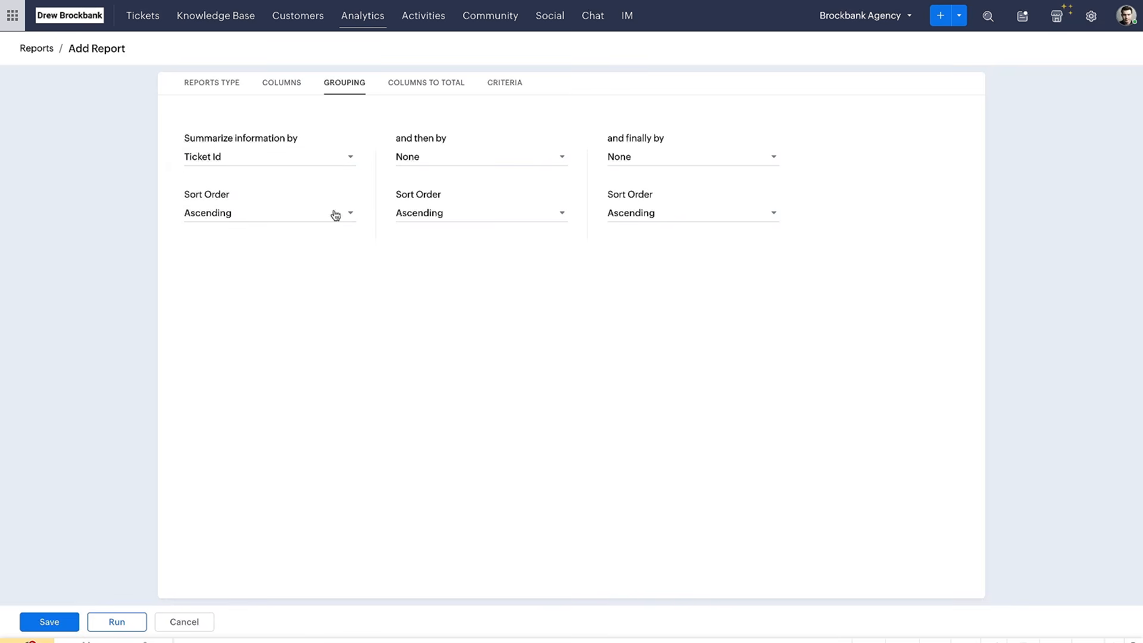
Look over the ticket columns that can be totalled by sum, average, lowest or largest value
{"action": "left_click", "coordinate": [411, 86]}
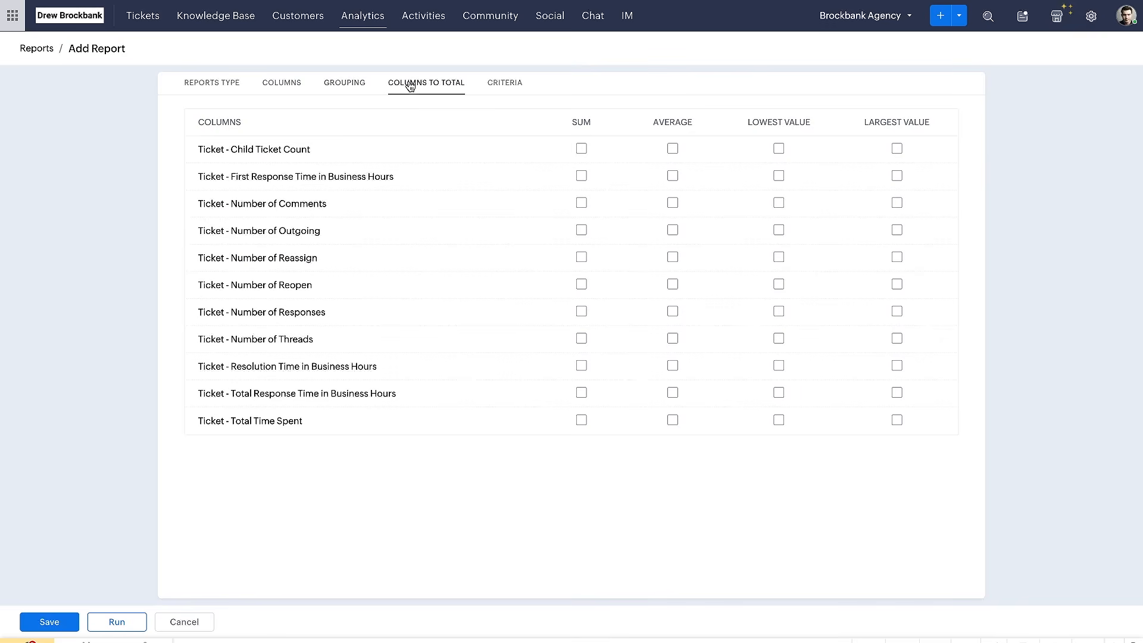
{"action": "left_click_drag", "start_coordinate": [194, 156], "coordinate": [308, 155]}
{"action": "left_click_drag", "start_coordinate": [184, 189], "coordinate": [271, 189]}
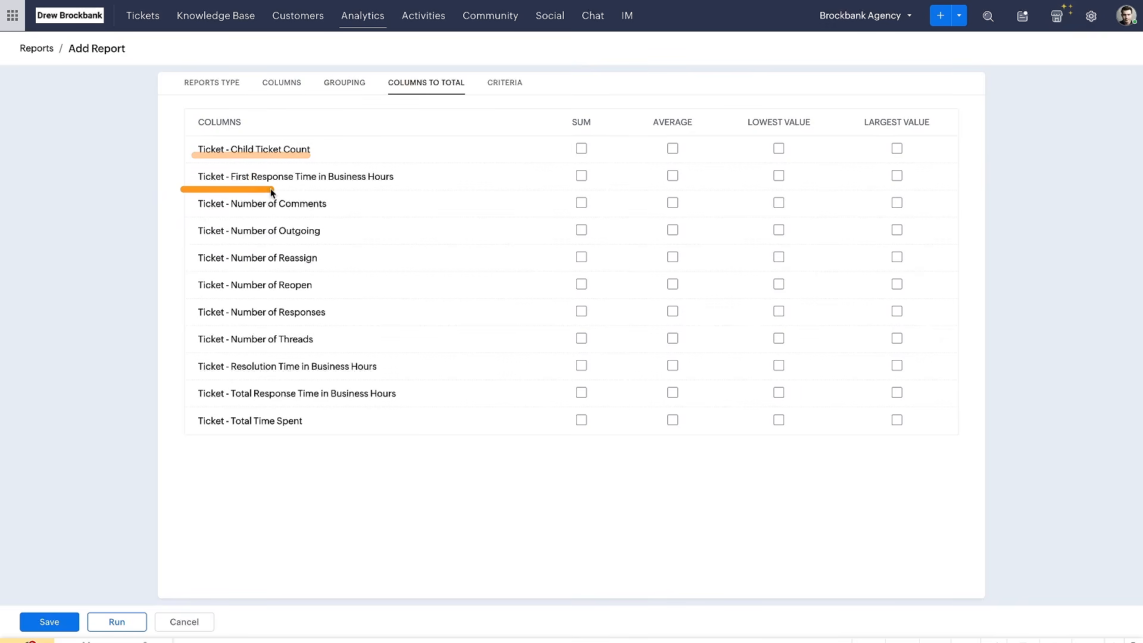
{"action": "left_click_drag", "start_coordinate": [186, 217], "coordinate": [290, 217]}
{"action": "left_click_drag", "start_coordinate": [193, 243], "coordinate": [270, 243]}
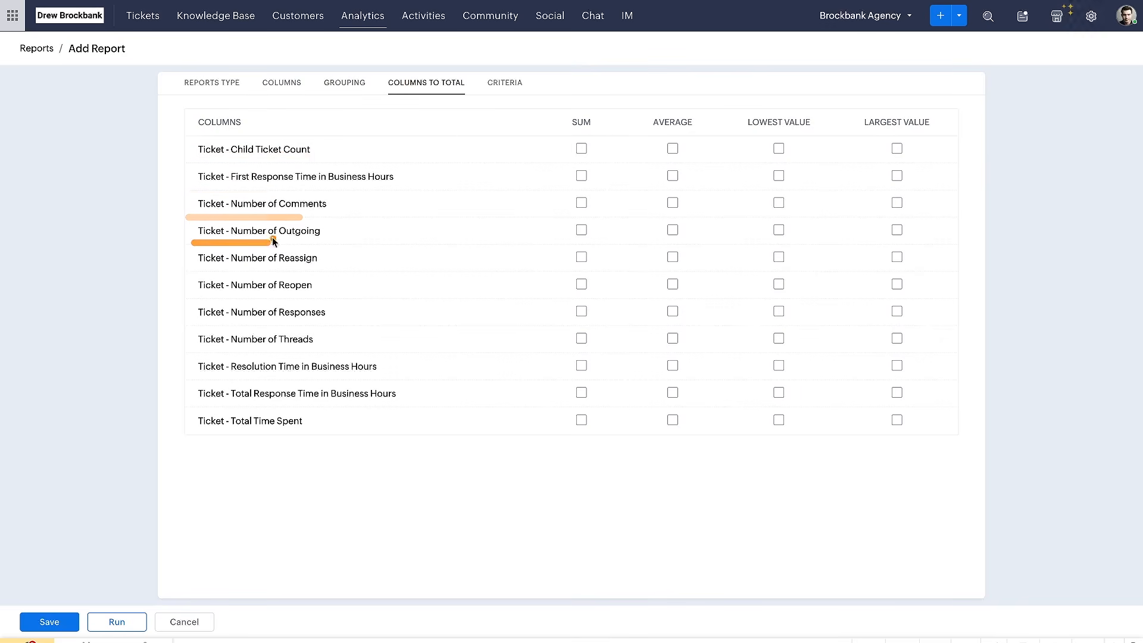
Review the report's filter criteria and look through the time period choices for the Created Time (Ticket) standard filter
{"action": "left_click", "coordinate": [505, 83]}
{"action": "mouse_move", "coordinate": [473, 122]}
{"action": "left_mouse_down"}
{"action": "mouse_move", "coordinate": [191, 112]}
{"action": "mouse_move", "coordinate": [201, 337]}
{"action": "left_mouse_up"}
{"action": "left_click", "coordinate": [219, 335]}
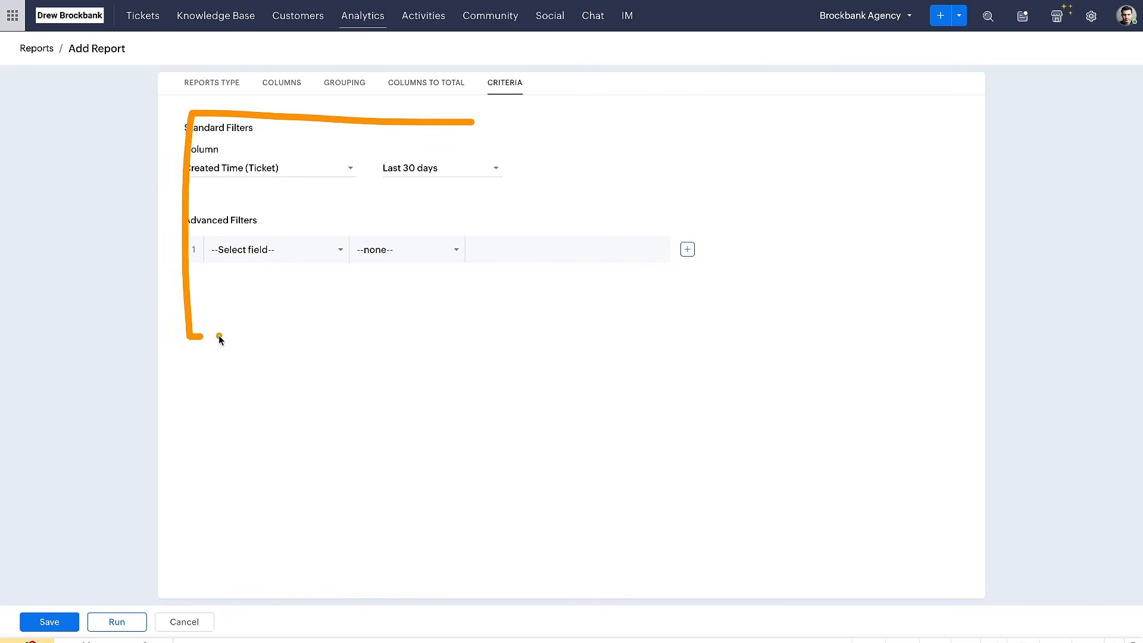
{"action": "left_click_drag", "start_coordinate": [198, 185], "coordinate": [374, 188]}
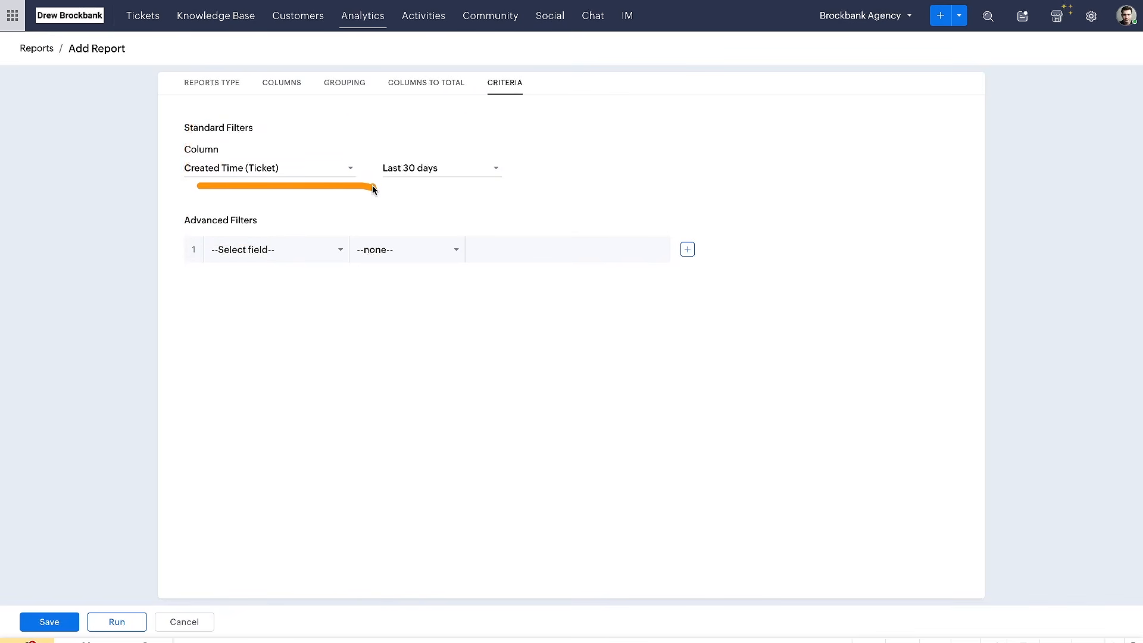
{"action": "left_click_drag", "start_coordinate": [202, 184], "coordinate": [536, 182]}
{"action": "left_click", "coordinate": [467, 170]}
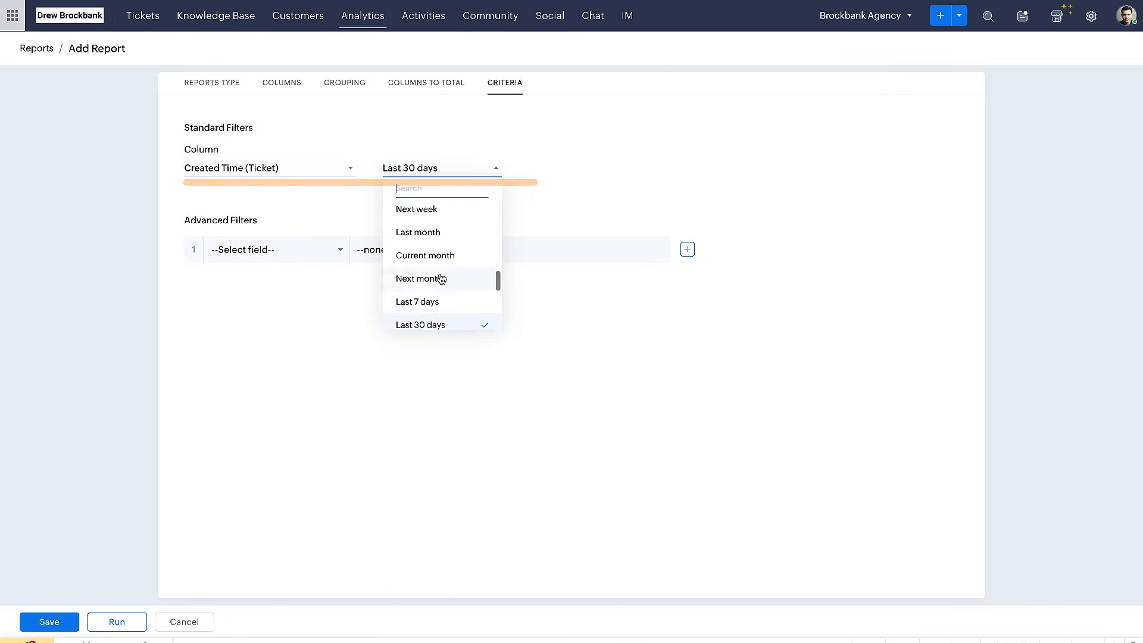
{"action": "scroll", "coordinate": [440, 278], "scroll_direction": "down", "scroll_amount": 3}
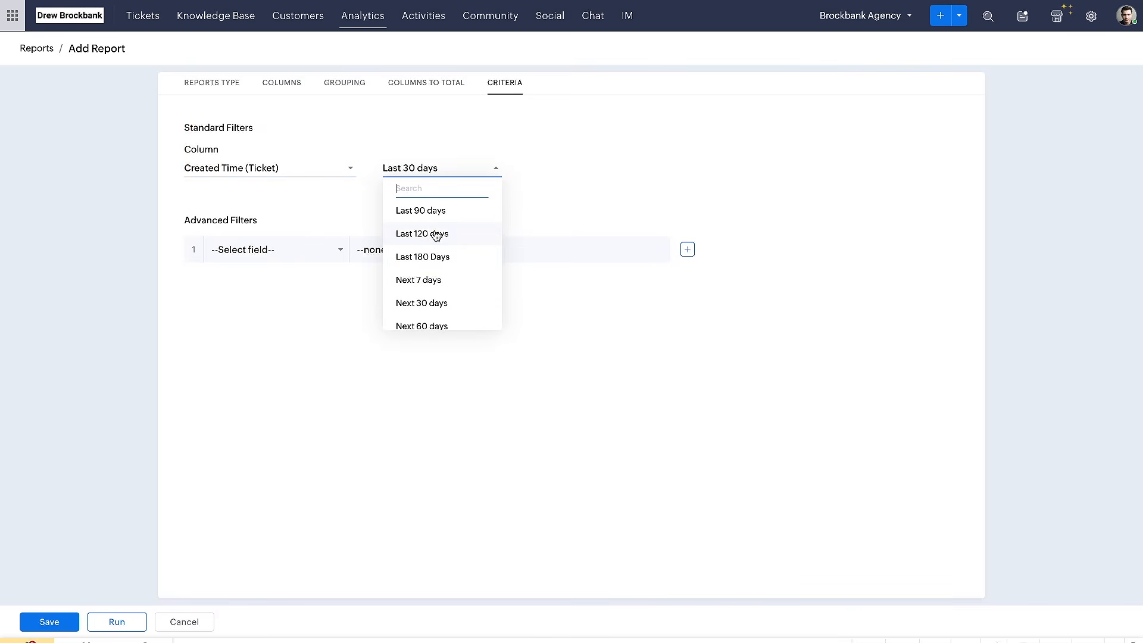
{"action": "scroll", "coordinate": [442, 250], "scroll_direction": "up", "scroll_amount": 5}
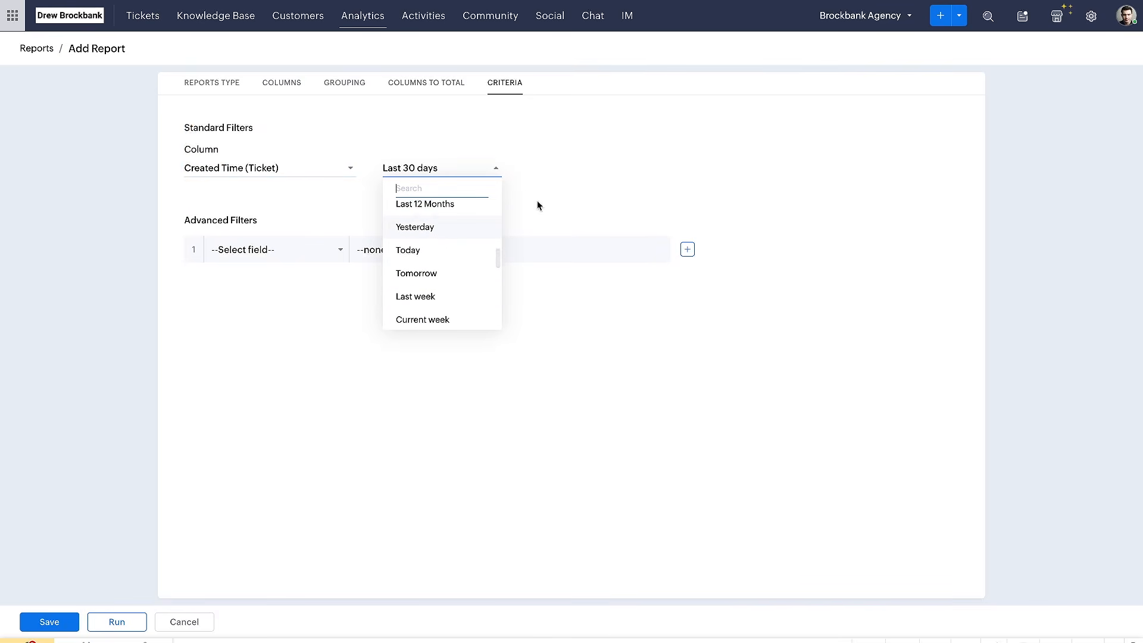
{"action": "left_click", "coordinate": [553, 192]}
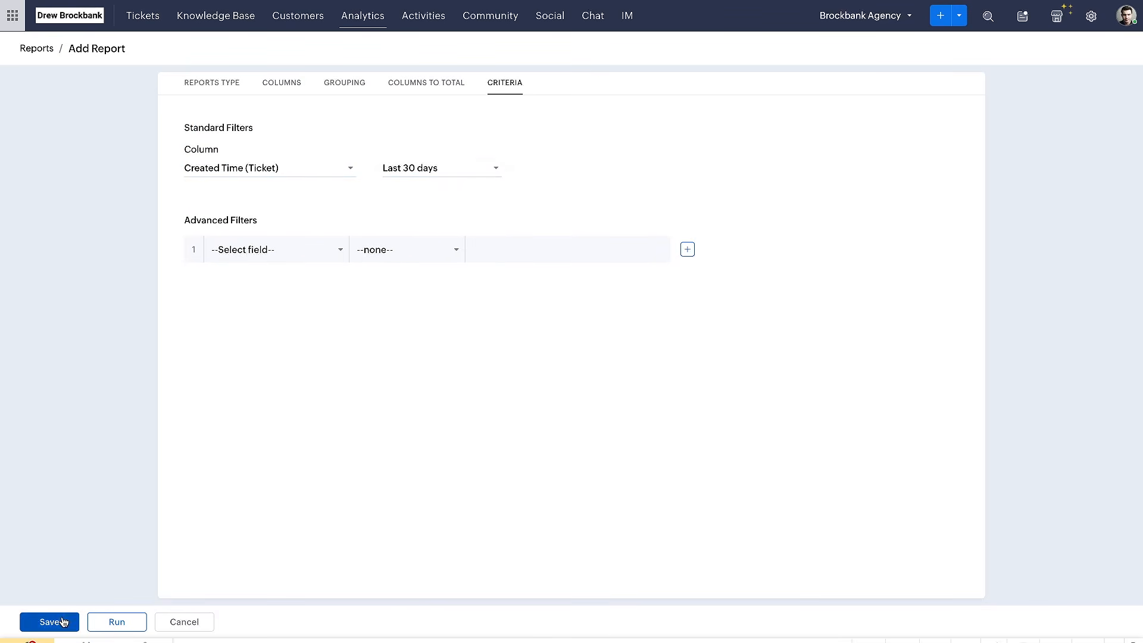
Save the report as "Ticket Count by Status" in the Ticket Reports folder
{"action": "left_click", "coordinate": [111, 623]}
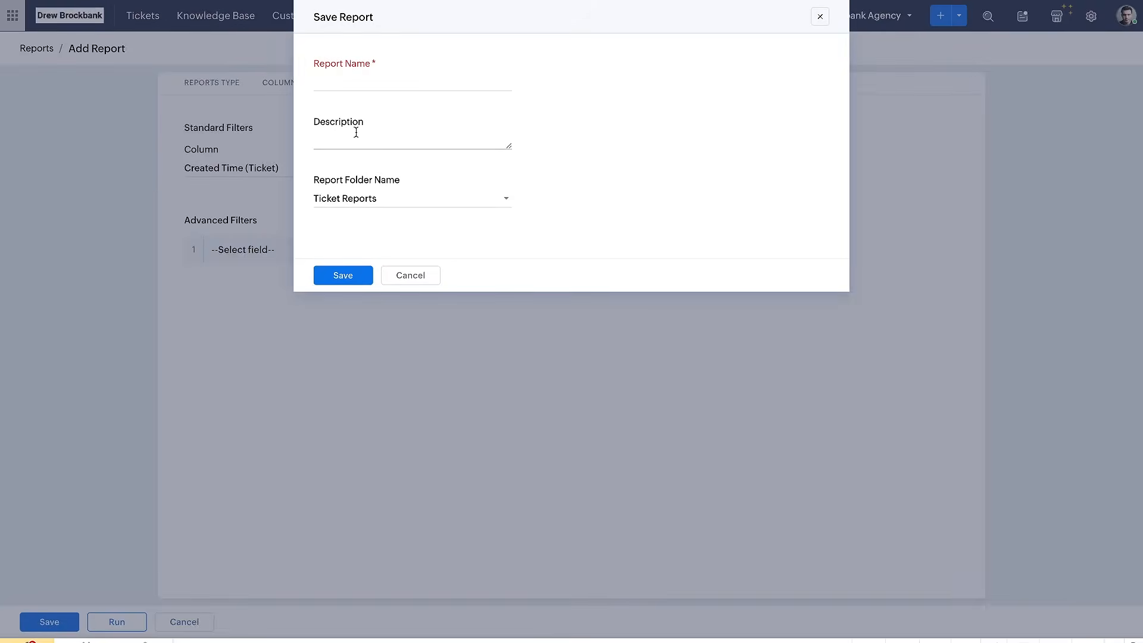
{"action": "left_click", "coordinate": [367, 84]}
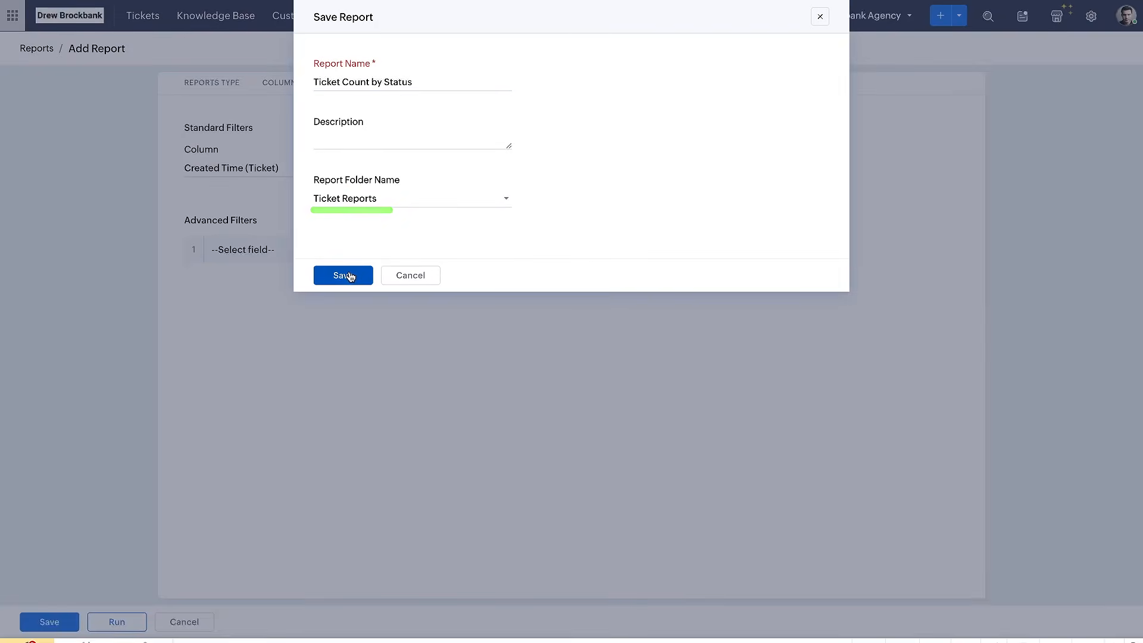
{"action": "left_click", "coordinate": [349, 274]}
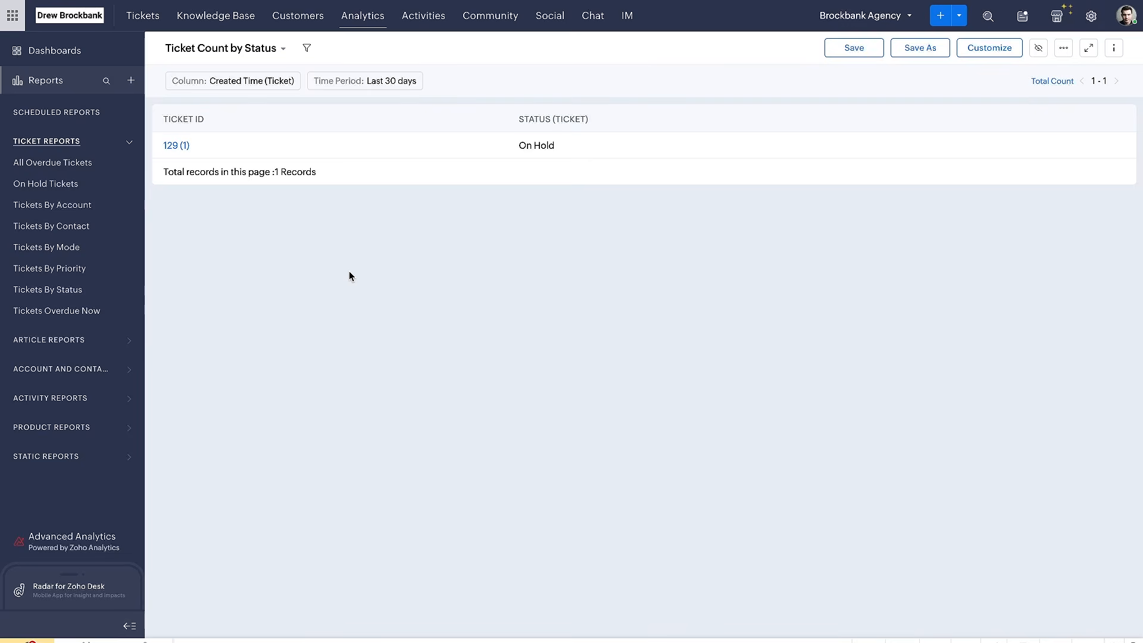
Examine the ticket ID, status and record total in the Ticket Count by Status report
{"action": "mouse_move", "coordinate": [203, 125]}
{"action": "left_mouse_down"}
{"action": "mouse_move", "coordinate": [149, 124]}
{"action": "mouse_move", "coordinate": [204, 165]}
{"action": "mouse_move", "coordinate": [229, 133]}
{"action": "left_mouse_up"}
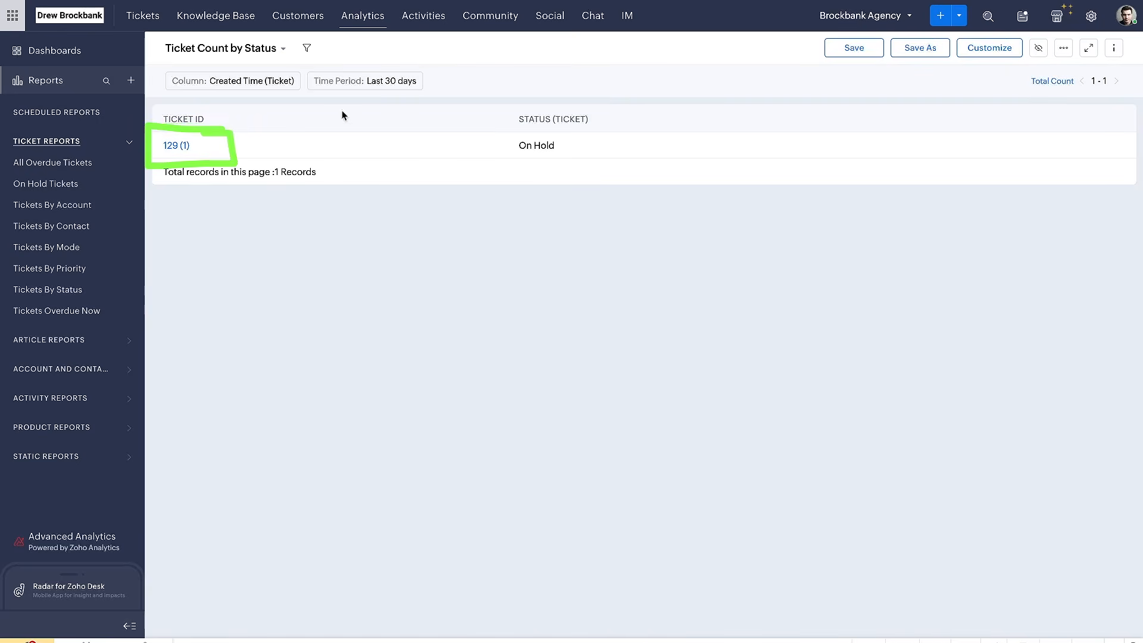
{"action": "left_click_drag", "start_coordinate": [520, 166], "coordinate": [570, 166]}
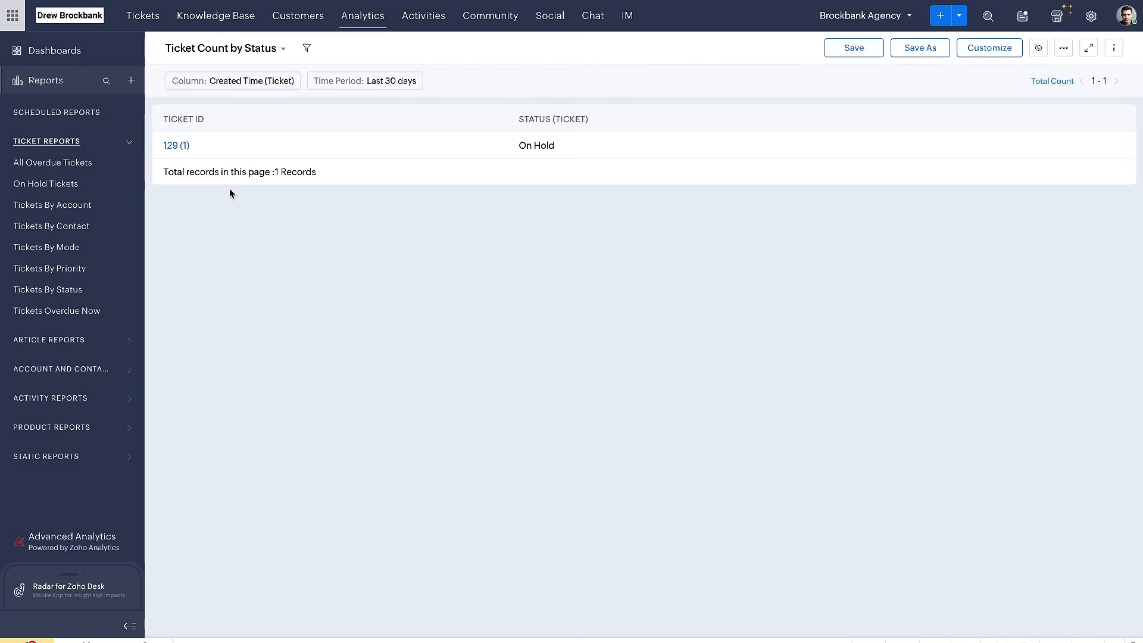
{"action": "left_click_drag", "start_coordinate": [156, 151], "coordinate": [210, 152]}
{"action": "left_click_drag", "start_coordinate": [516, 158], "coordinate": [597, 159]}
{"action": "left_click_drag", "start_coordinate": [205, 173], "coordinate": [359, 180]}
{"action": "left_click_drag", "start_coordinate": [182, 253], "coordinate": [313, 255]}
{"action": "left_click_drag", "start_coordinate": [168, 319], "coordinate": [284, 320]}
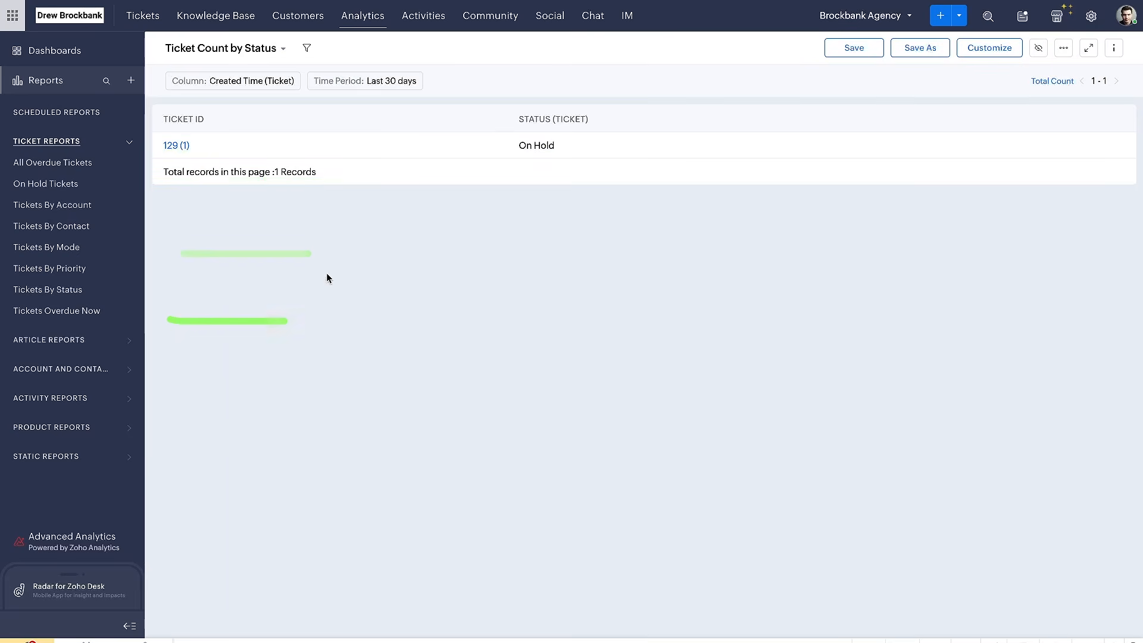
{"action": "mouse_move", "coordinate": [307, 100]}
{"action": "left_mouse_down"}
{"action": "mouse_move", "coordinate": [122, 100]}
{"action": "mouse_move", "coordinate": [343, 191]}
{"action": "left_mouse_up"}
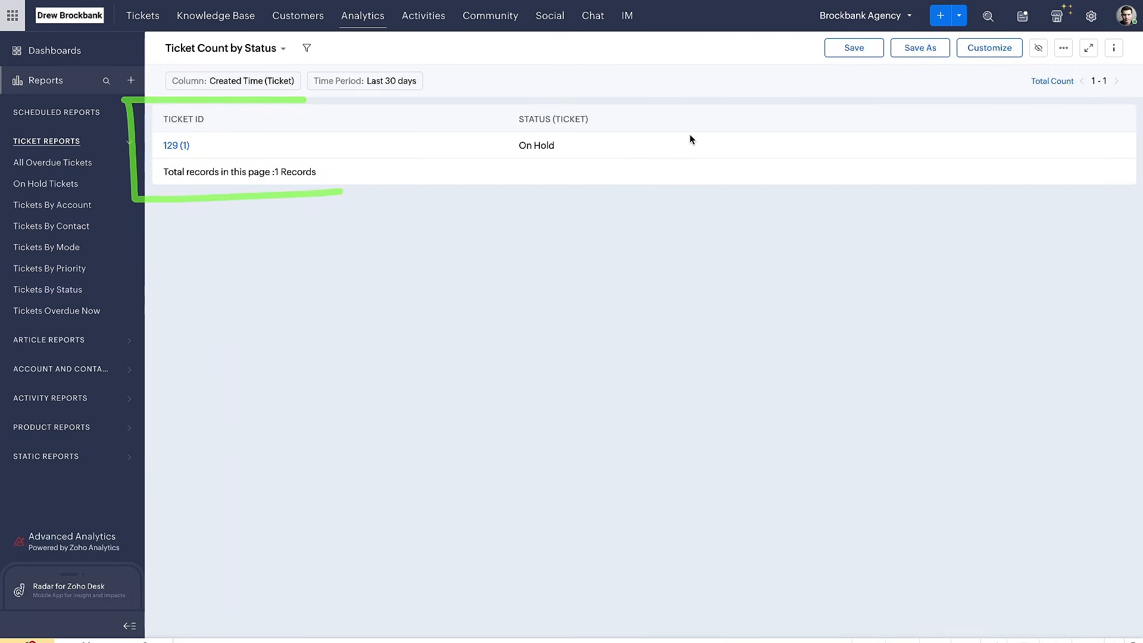
Look over the Ticket Count by Status report's customization sections and its available export formats
{"action": "left_click_drag", "start_coordinate": [874, 74], "coordinate": [927, 62]}
{"action": "left_click", "coordinate": [980, 53]}
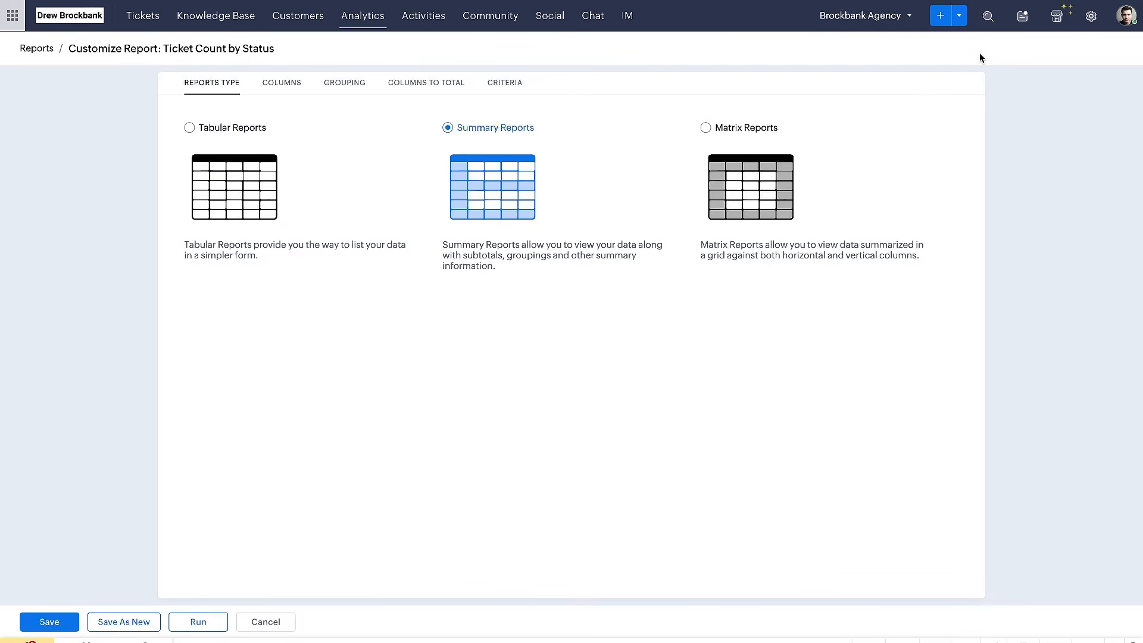
{"action": "left_click_drag", "start_coordinate": [191, 97], "coordinate": [500, 99]}
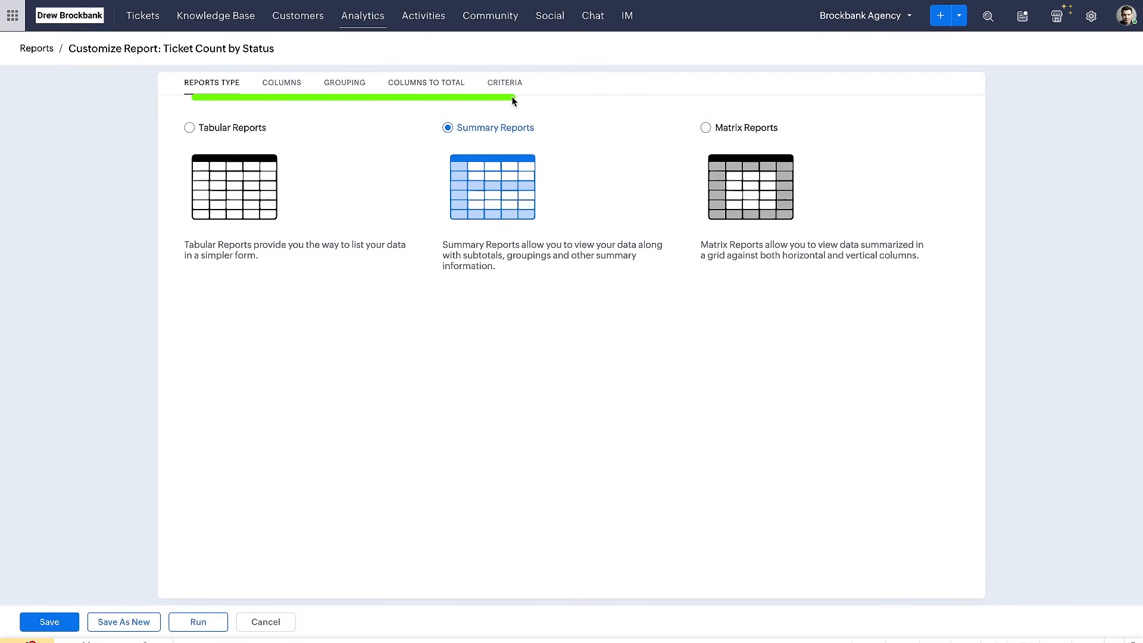
{"action": "left_click", "coordinate": [273, 621]}
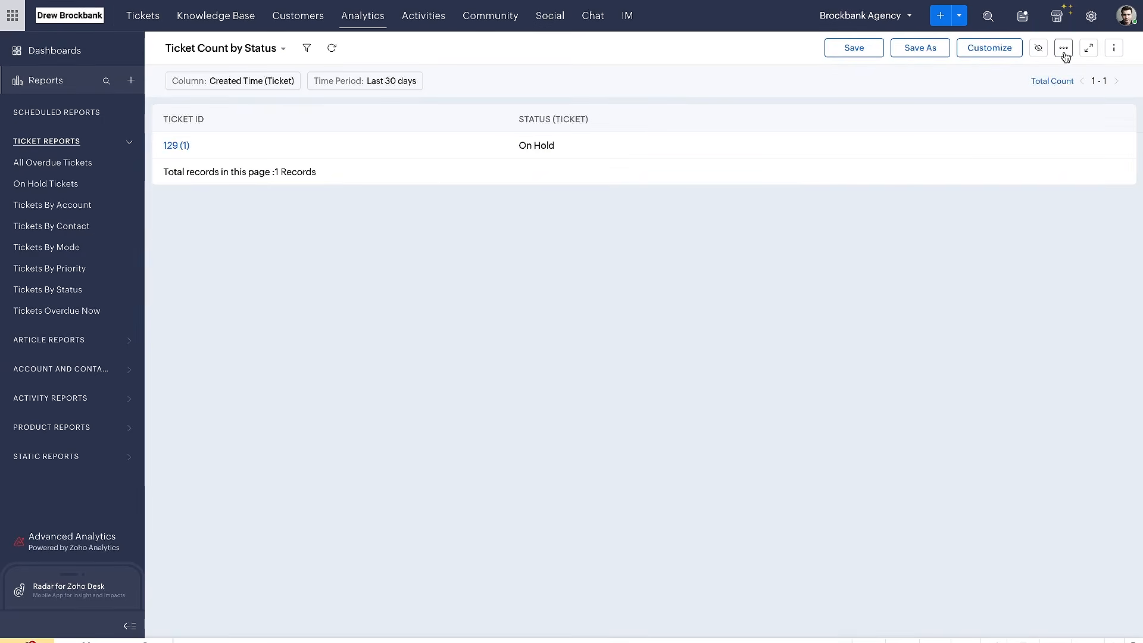
{"action": "left_click", "coordinate": [1064, 48]}
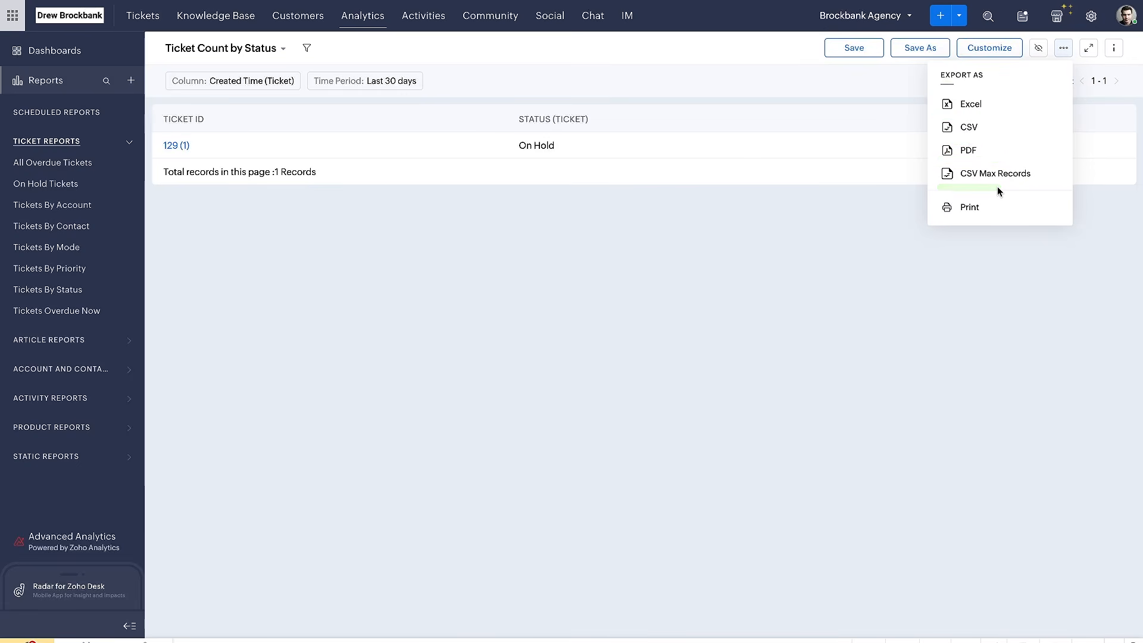
{"action": "left_click", "coordinate": [864, 319]}
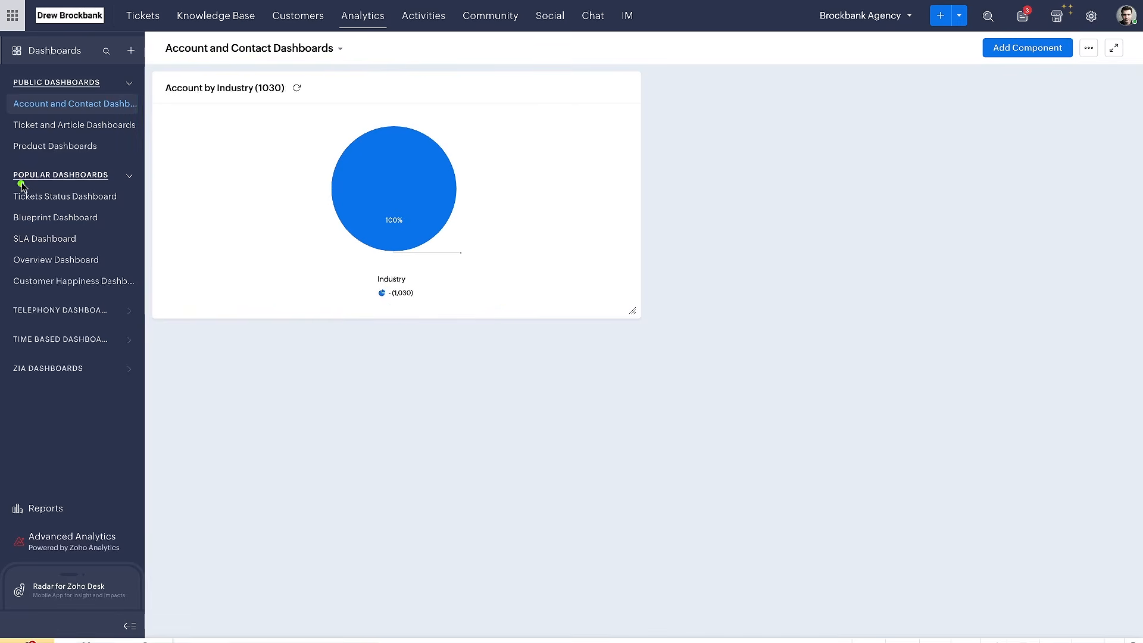
Open the Tickets Status Dashboard and examine its open tickets, ticket states, reopened tickets and average handling time charts
{"action": "left_click", "coordinate": [59, 202]}
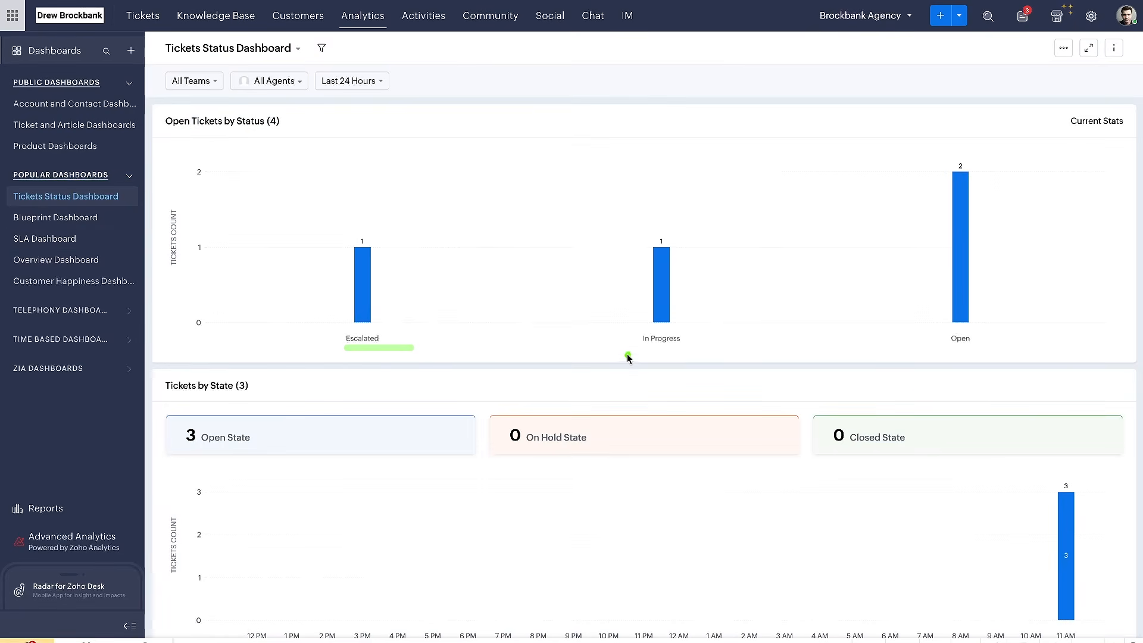
{"action": "scroll", "coordinate": [959, 361], "scroll_direction": "down", "scroll_amount": 2}
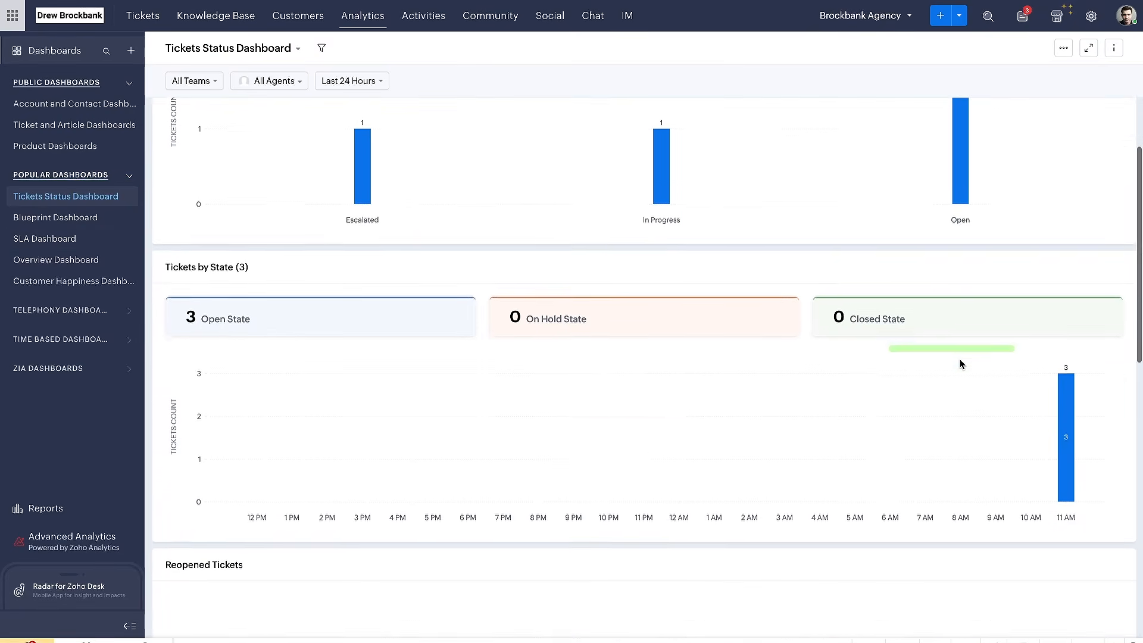
{"action": "scroll", "coordinate": [345, 352], "scroll_direction": "down", "scroll_amount": 1}
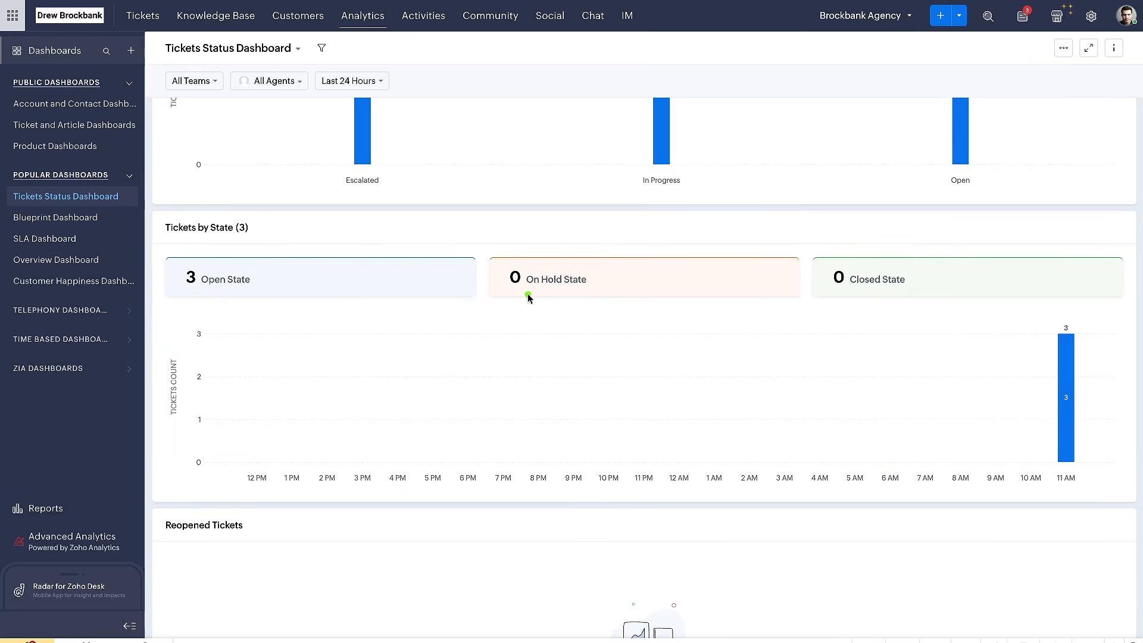
{"action": "scroll", "coordinate": [585, 304], "scroll_direction": "down", "scroll_amount": 6}
{"action": "scroll", "coordinate": [584, 299], "scroll_direction": "up", "scroll_amount": 5}
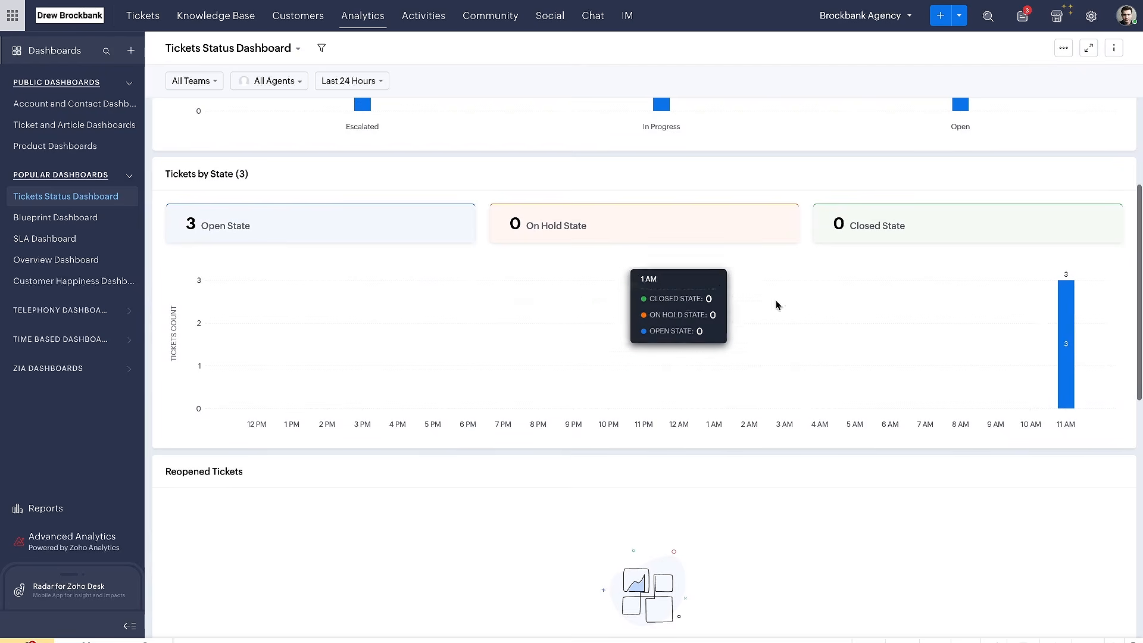
{"action": "scroll", "coordinate": [975, 467], "scroll_direction": "down", "scroll_amount": 8}
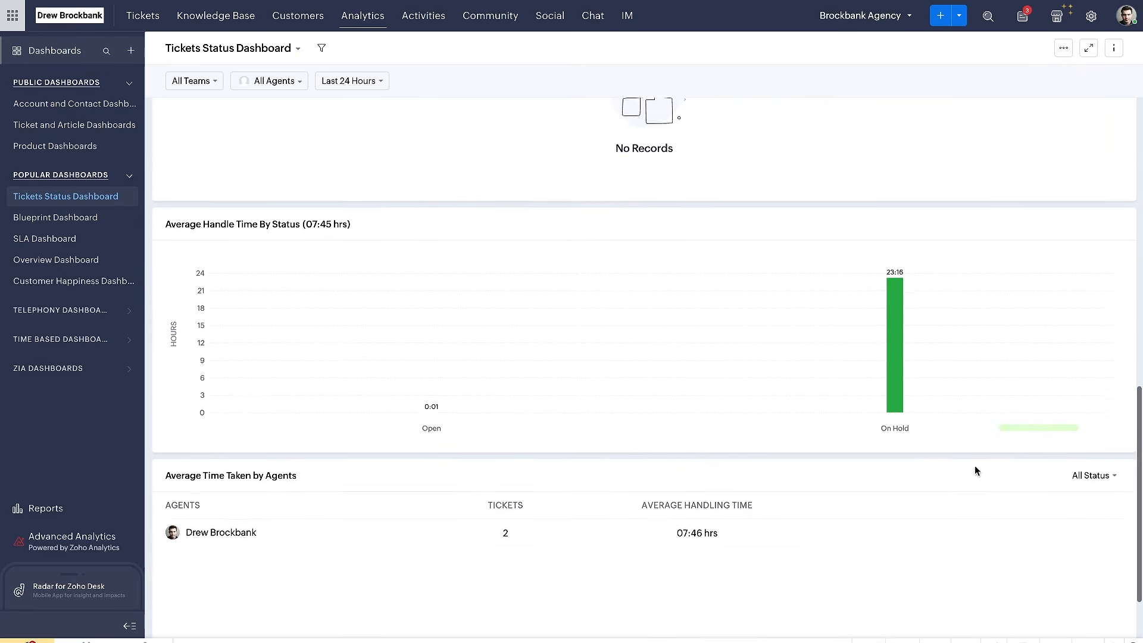
{"action": "scroll", "coordinate": [975, 467], "scroll_direction": "up", "scroll_amount": 8}
{"action": "scroll", "coordinate": [975, 466], "scroll_direction": "up", "scroll_amount": 4}
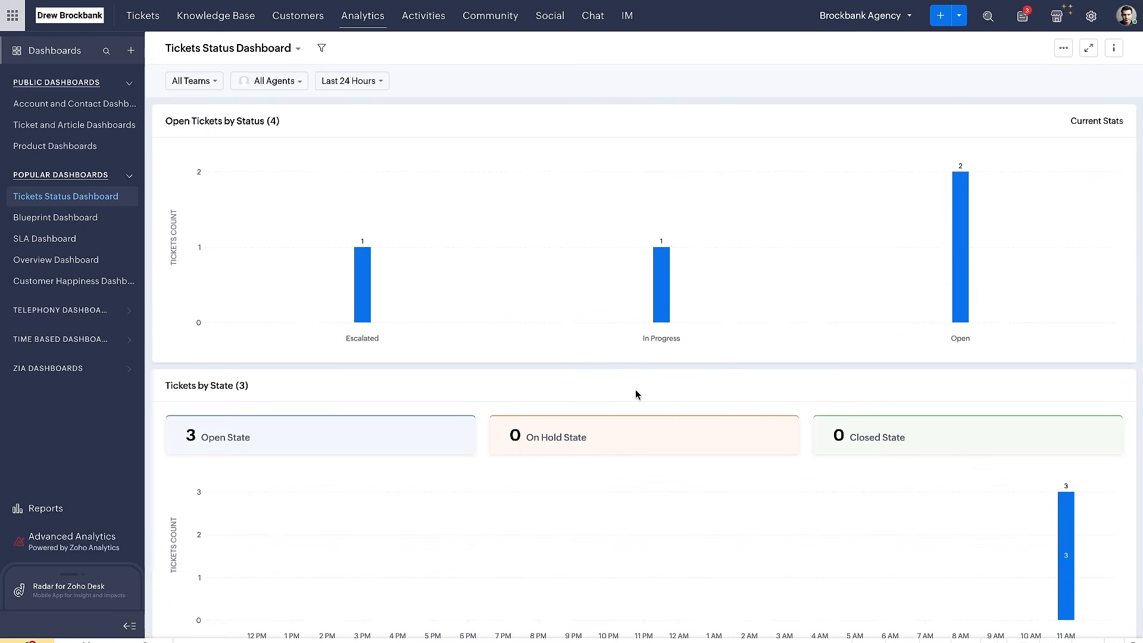
Open the SLA Dashboard and examine its violated tickets, residual time and violation time figures
{"action": "left_click", "coordinate": [52, 221]}
{"action": "left_click", "coordinate": [48, 240]}
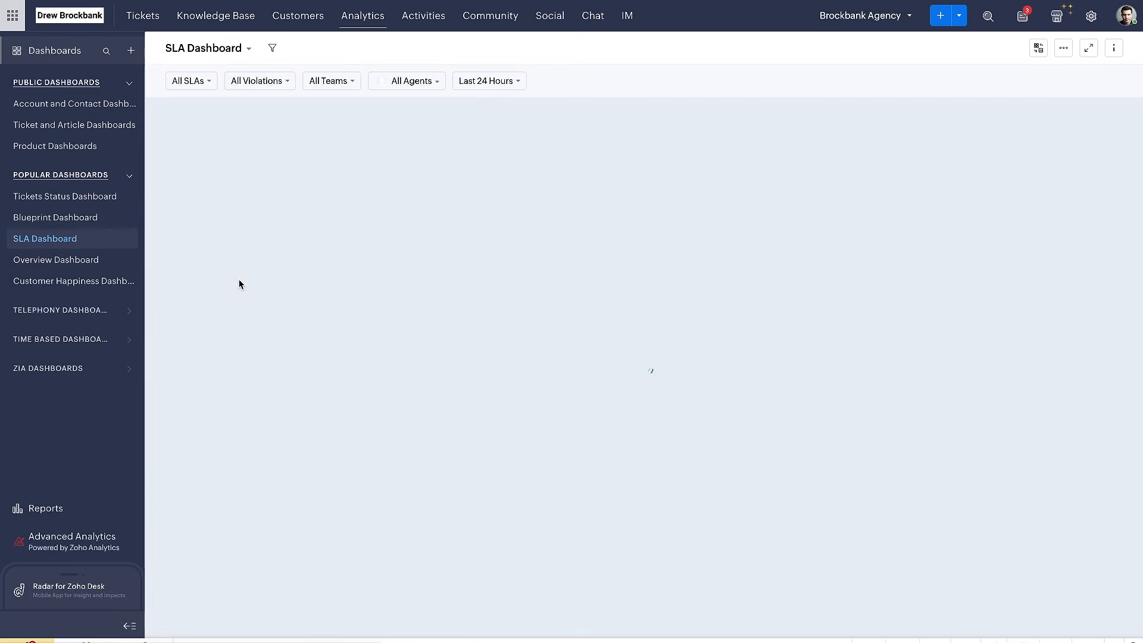
{"action": "left_click", "coordinate": [421, 262]}
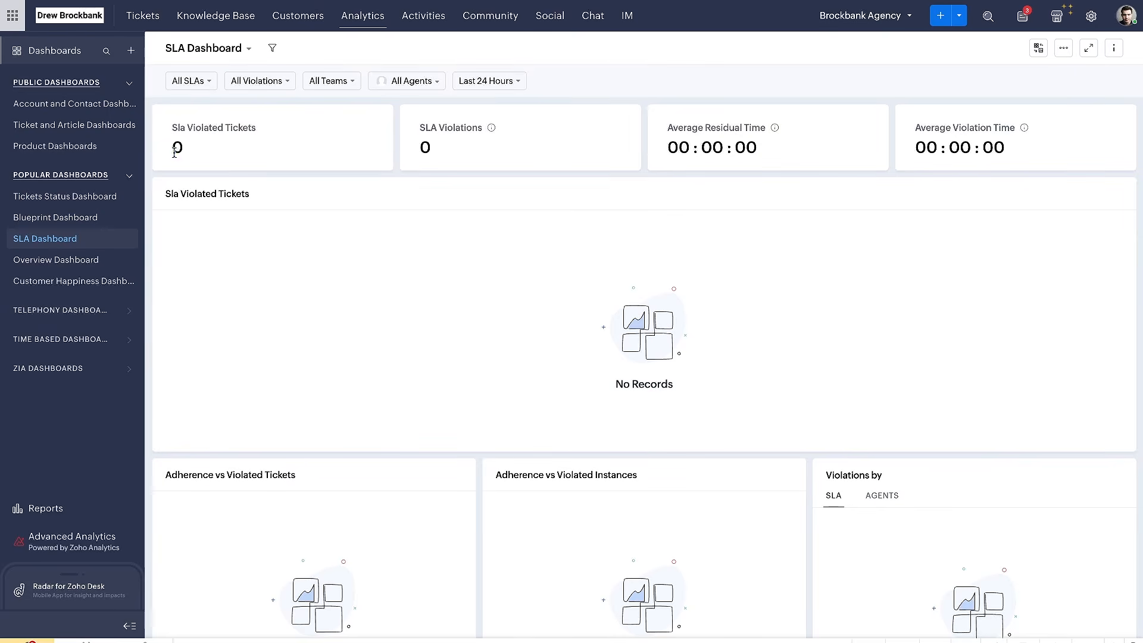
{"action": "left_click_drag", "start_coordinate": [176, 139], "coordinate": [302, 137]}
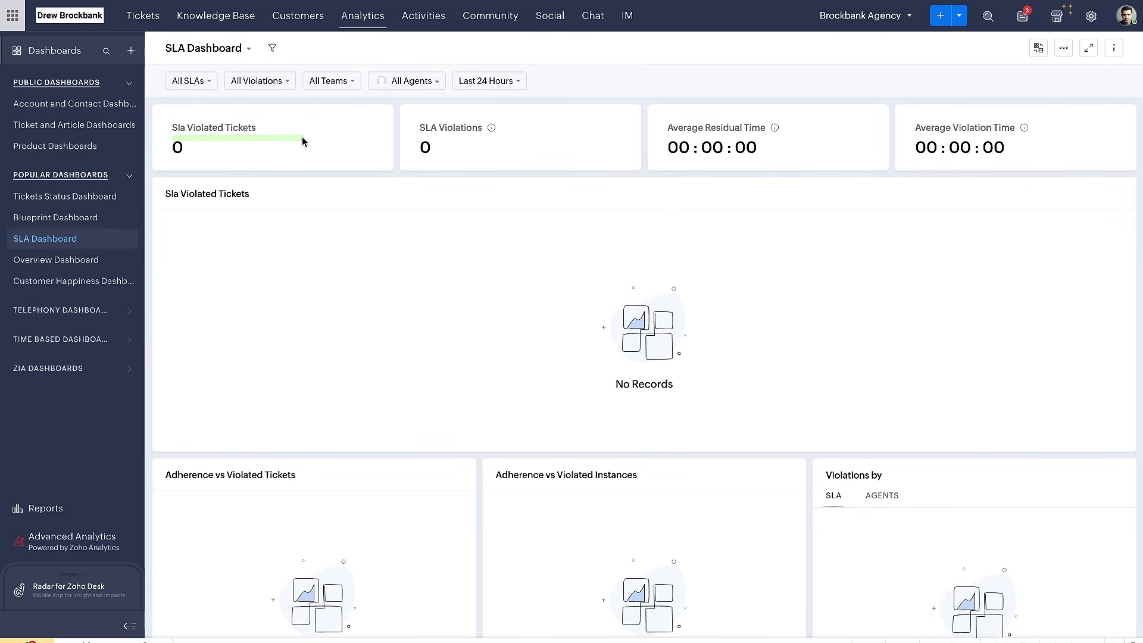
{"action": "left_click_drag", "start_coordinate": [667, 142], "coordinate": [770, 142]}
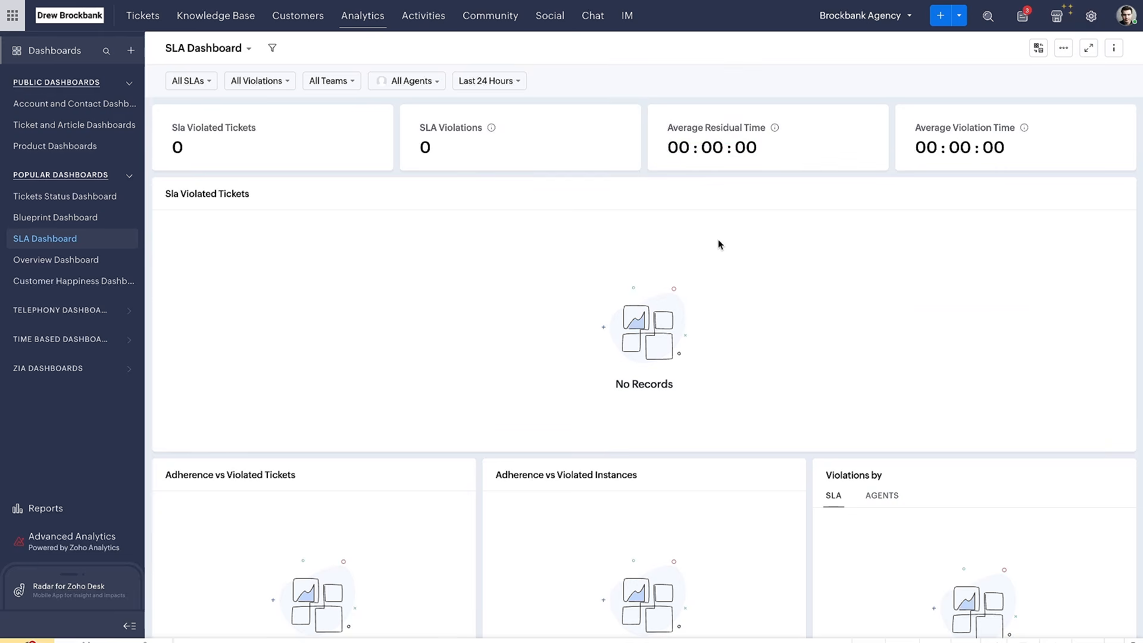
{"action": "scroll", "coordinate": [718, 245], "scroll_direction": "down", "scroll_amount": 5}
{"action": "scroll", "coordinate": [718, 244], "scroll_direction": "up", "scroll_amount": 3}
{"action": "scroll", "coordinate": [718, 244], "scroll_direction": "down", "scroll_amount": 12}
{"action": "scroll", "coordinate": [718, 244], "scroll_direction": "up", "scroll_amount": 14}
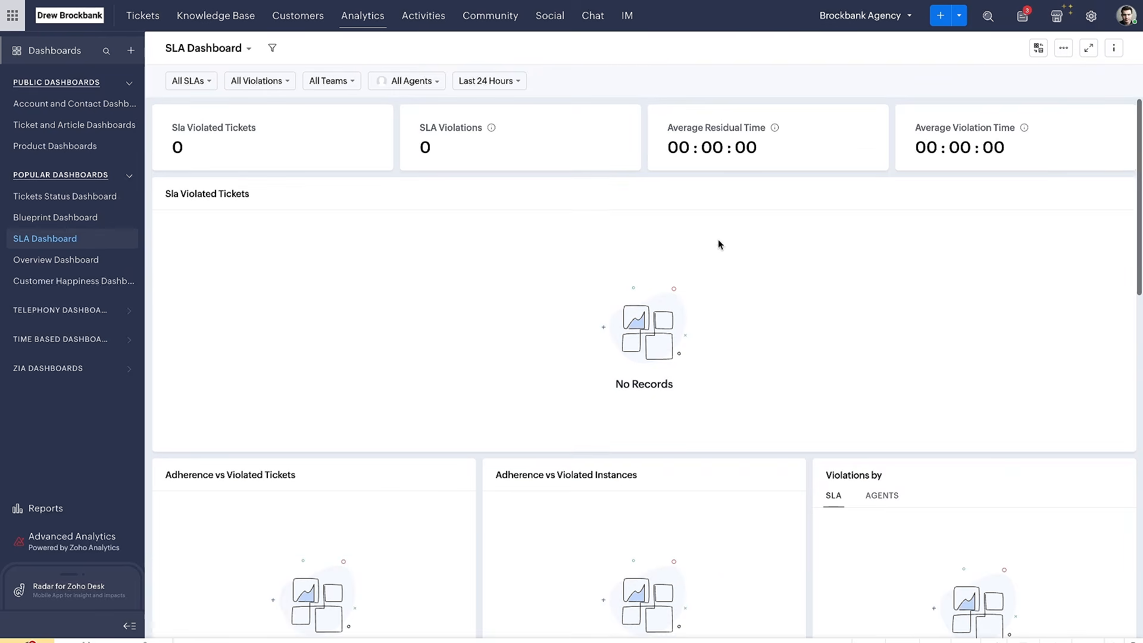
Open the Overview Dashboard and examine its ticket statistics, traffic analysis, handling time and happiness rate
{"action": "left_click", "coordinate": [60, 260]}
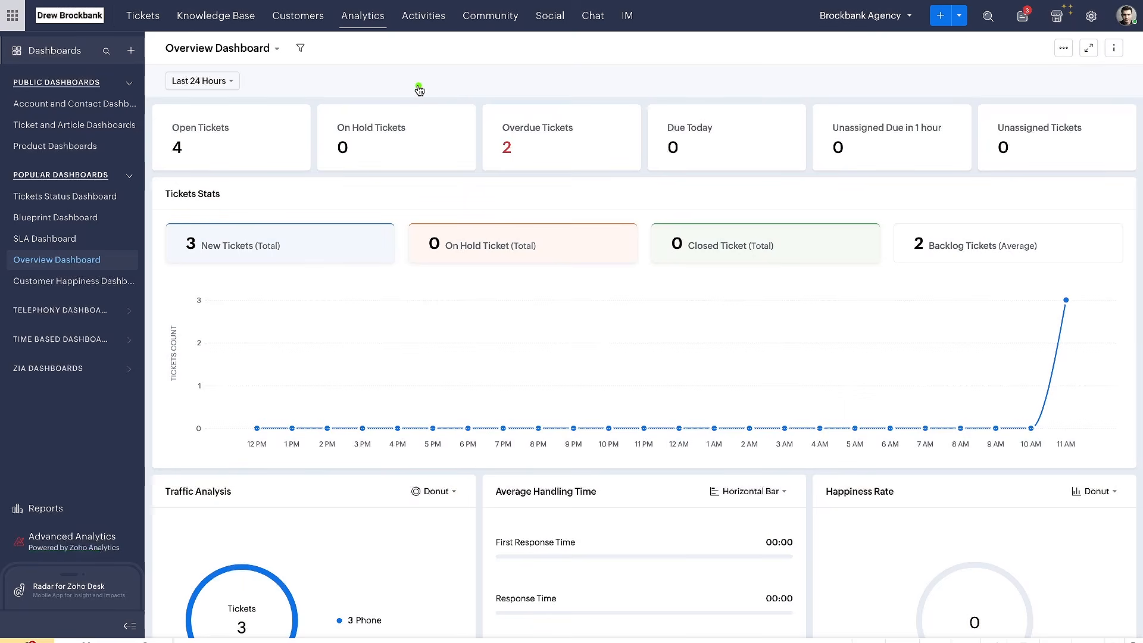
{"action": "mouse_move", "coordinate": [419, 87]}
{"action": "left_mouse_down"}
{"action": "mouse_move", "coordinate": [105, 86]}
{"action": "mouse_move", "coordinate": [301, 459]}
{"action": "mouse_move", "coordinate": [356, 460]}
{"action": "left_mouse_up"}
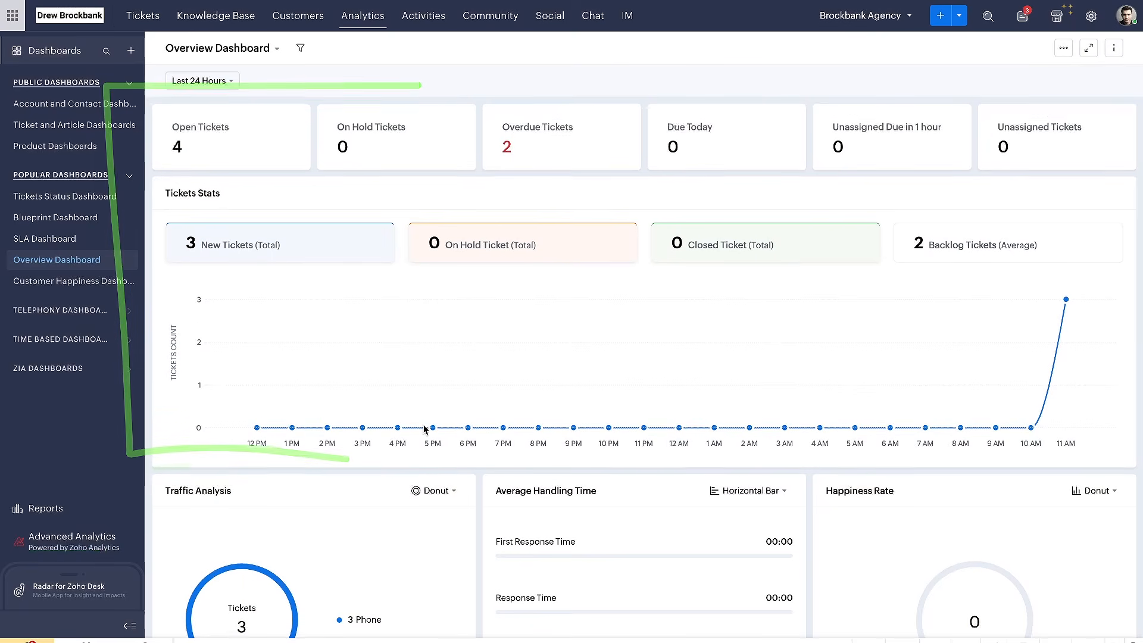
{"action": "scroll", "coordinate": [429, 416], "scroll_direction": "down", "scroll_amount": 2}
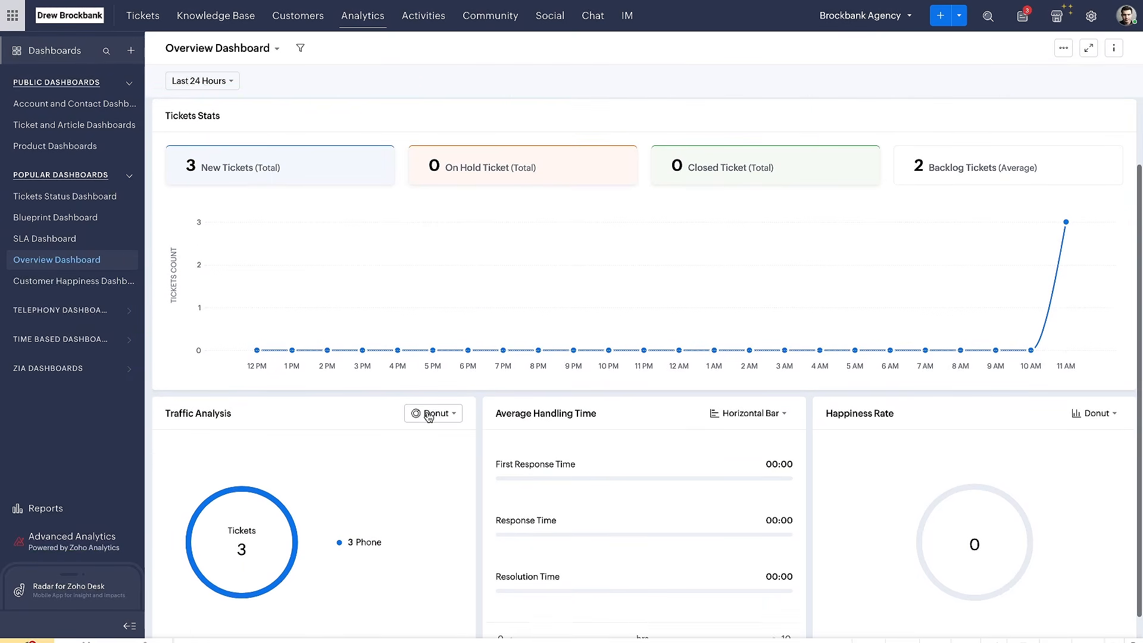
{"action": "scroll", "coordinate": [480, 322], "scroll_direction": "up", "scroll_amount": 2}
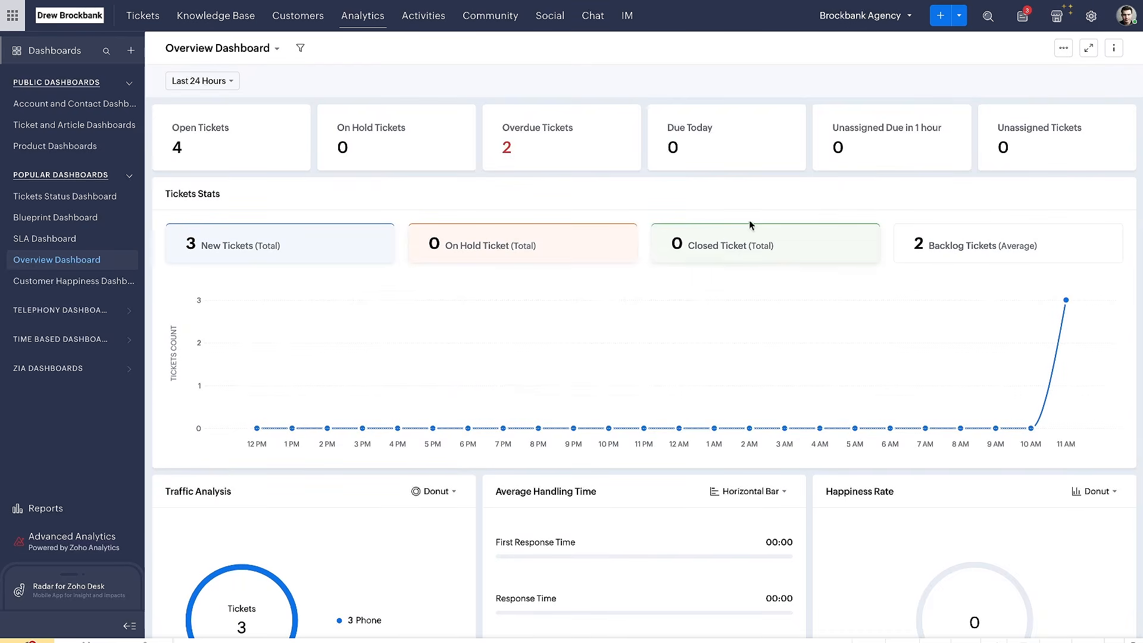
Check the Overview Dashboard's export and print options and expand the dashboard to the full page width
{"action": "left_click", "coordinate": [1063, 49]}
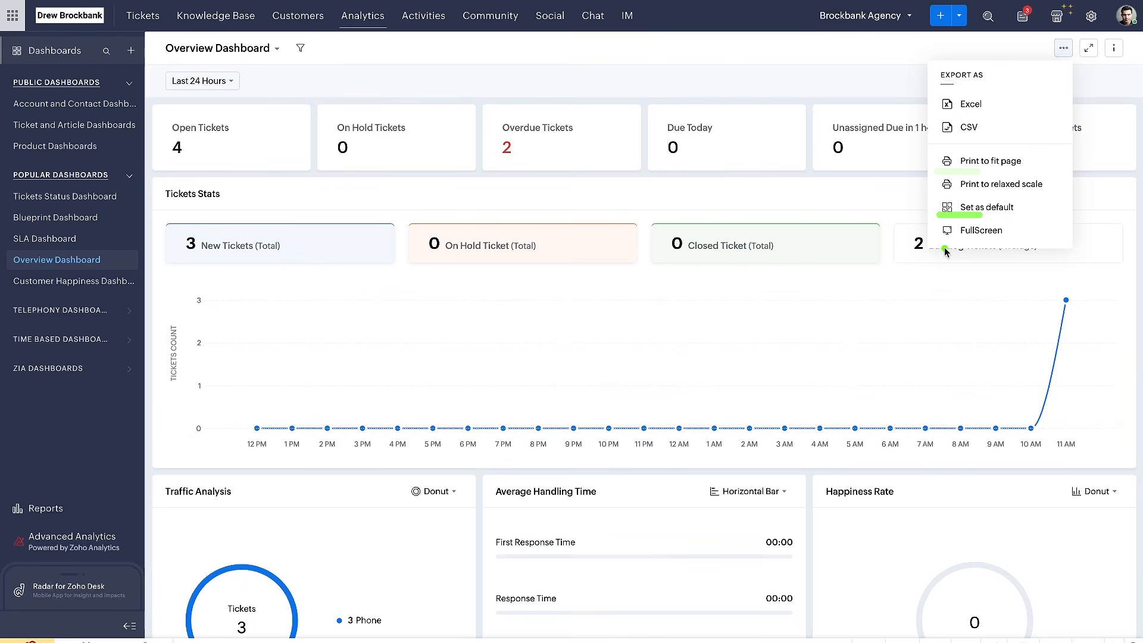
{"action": "left_click", "coordinate": [1089, 48]}
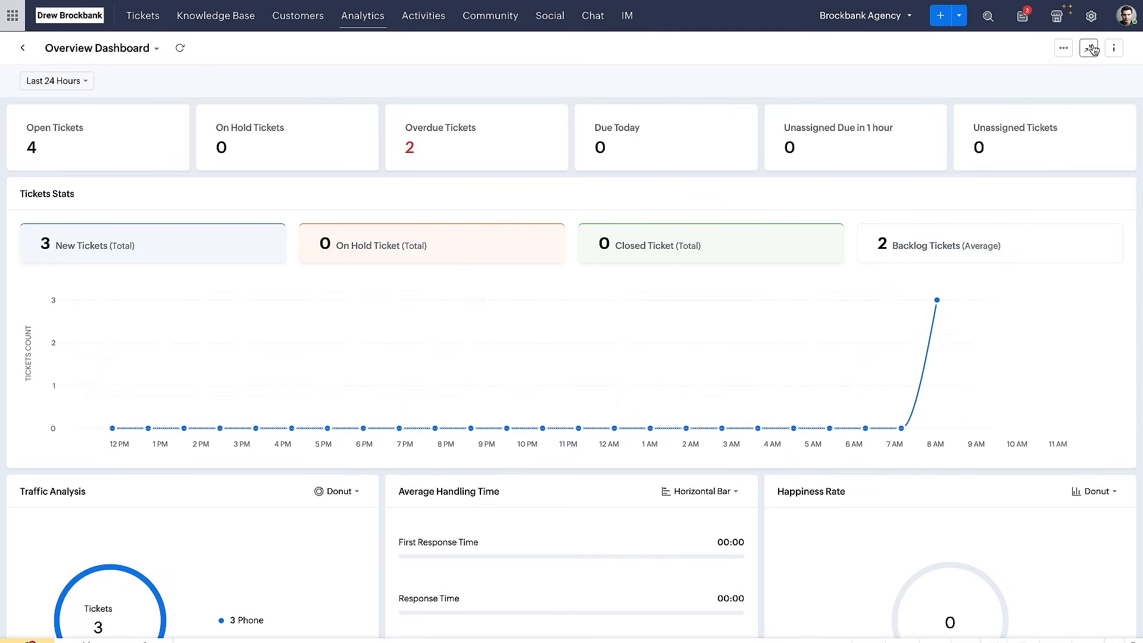
Restore the Overview Dashboard to its normal width and set its time period to Last 30 days
{"action": "left_click", "coordinate": [1089, 48]}
{"action": "left_click", "coordinate": [1114, 48]}
{"action": "left_click", "coordinate": [1123, 48]}
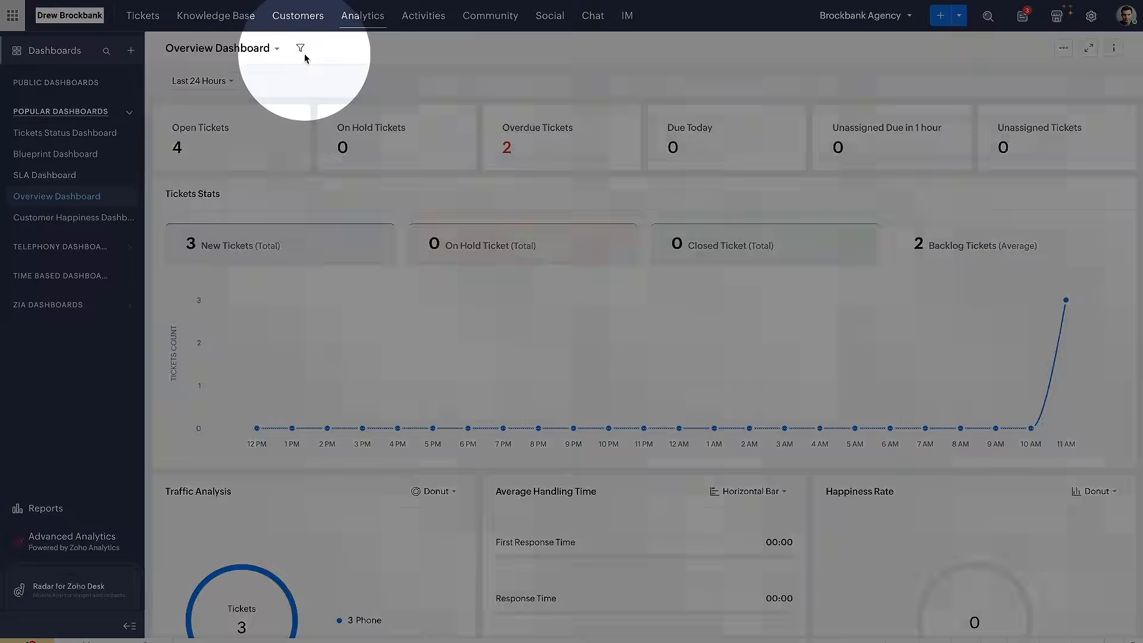
{"action": "left_click", "coordinate": [301, 49]}
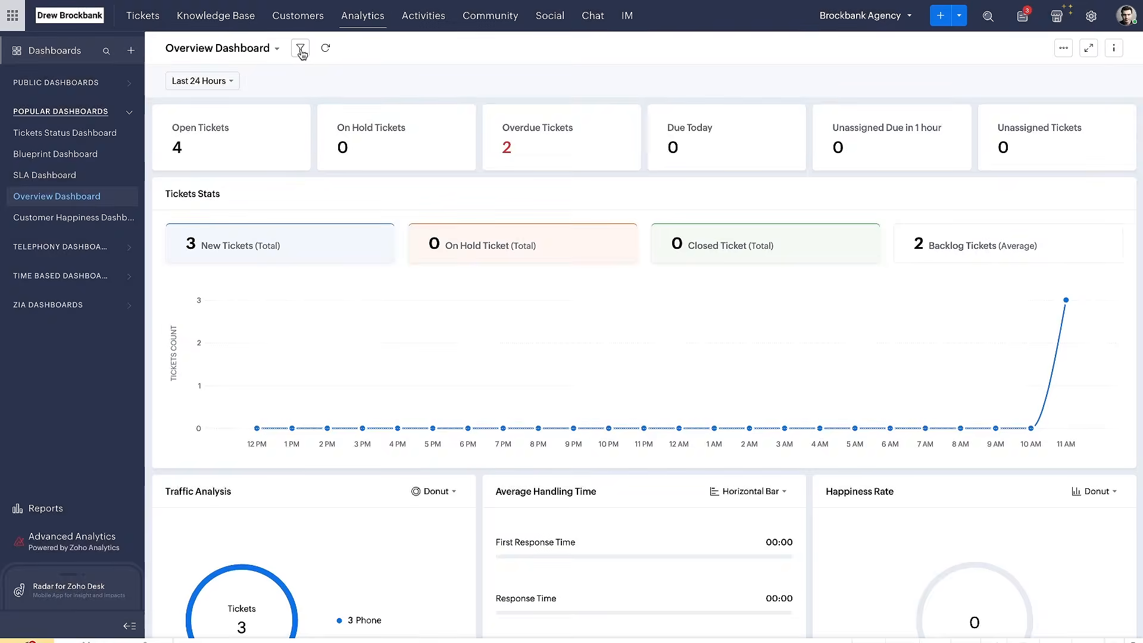
{"action": "left_click", "coordinate": [301, 49]}
{"action": "left_click", "coordinate": [230, 81]}
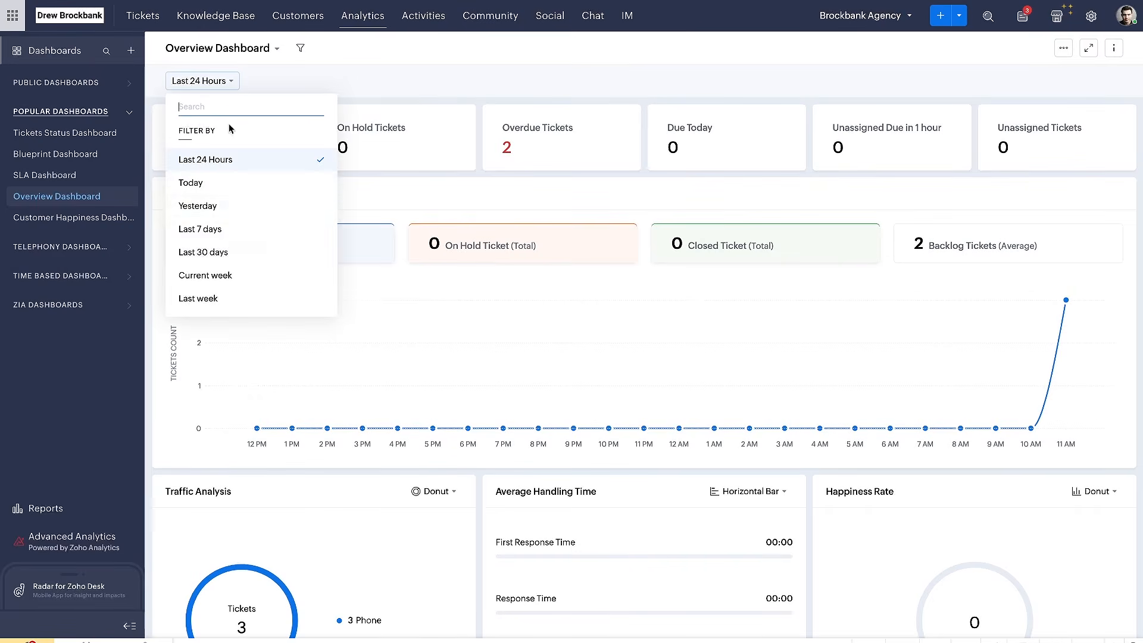
{"action": "scroll", "coordinate": [232, 247], "scroll_direction": "down", "scroll_amount": 2}
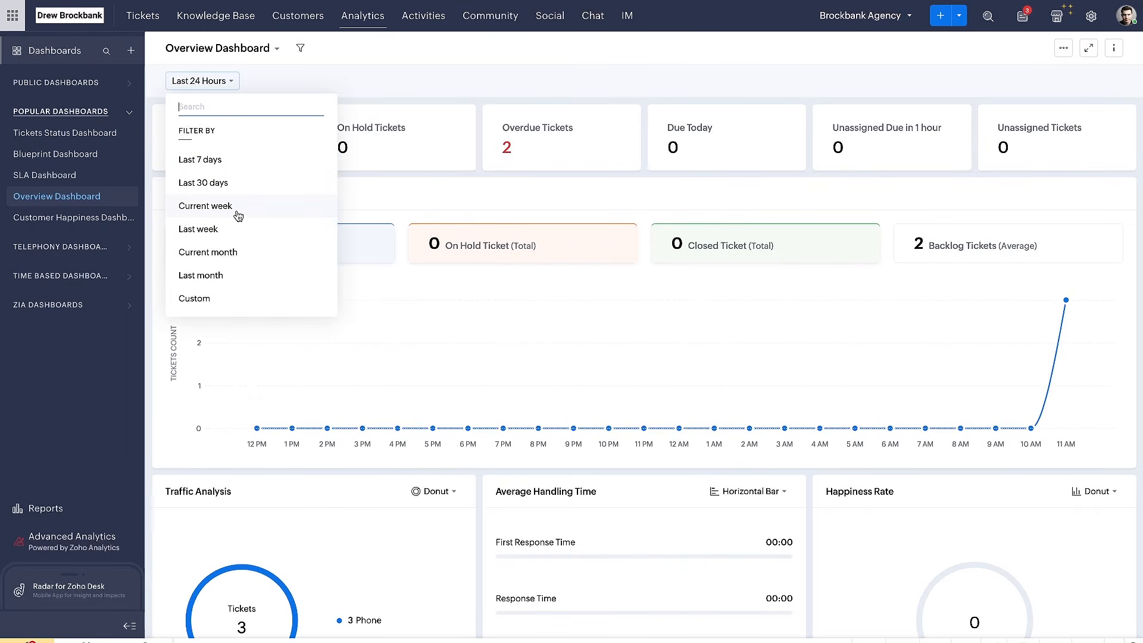
{"action": "left_click", "coordinate": [239, 191]}
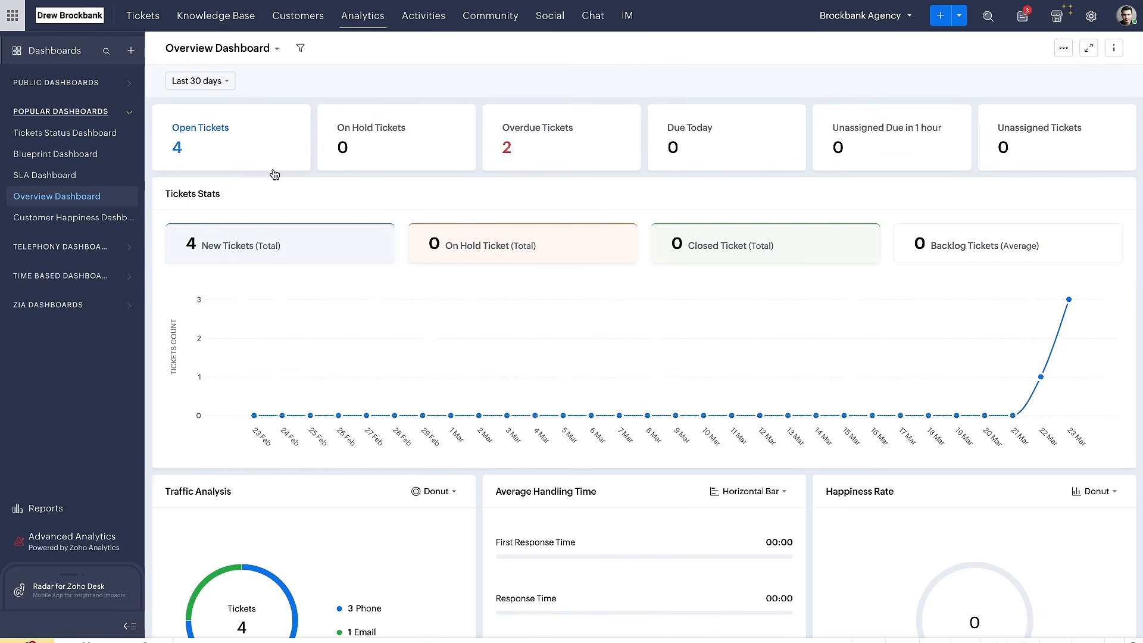
Open the public Ticket and Article Dashboards and start a new component from the On Hold Tickets report
{"action": "left_click", "coordinate": [69, 90]}
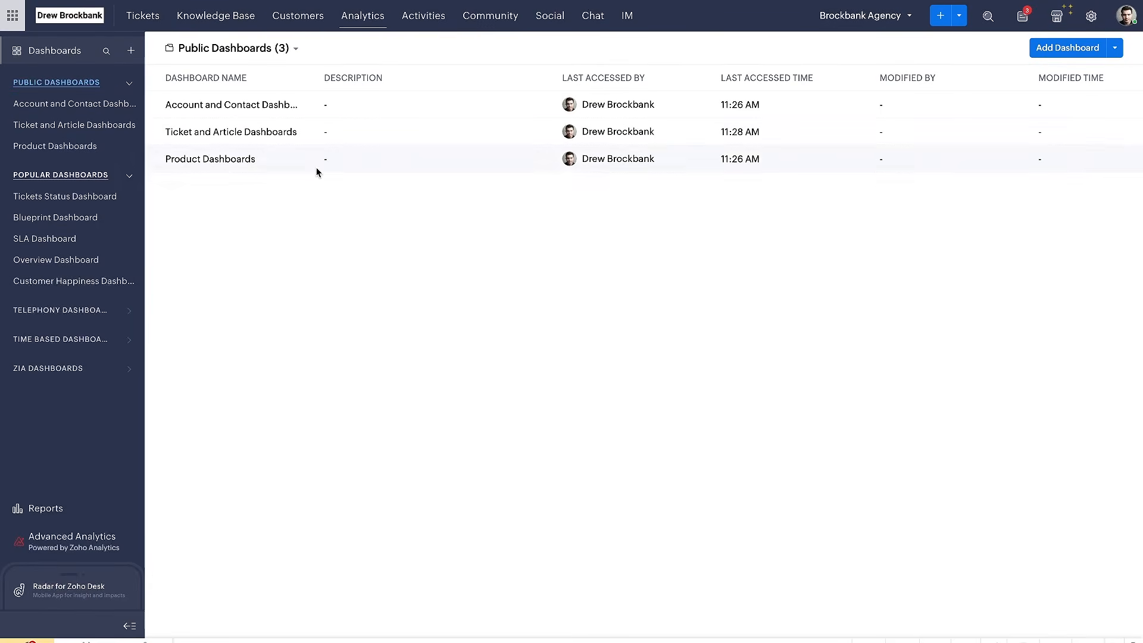
{"action": "left_click", "coordinate": [97, 125]}
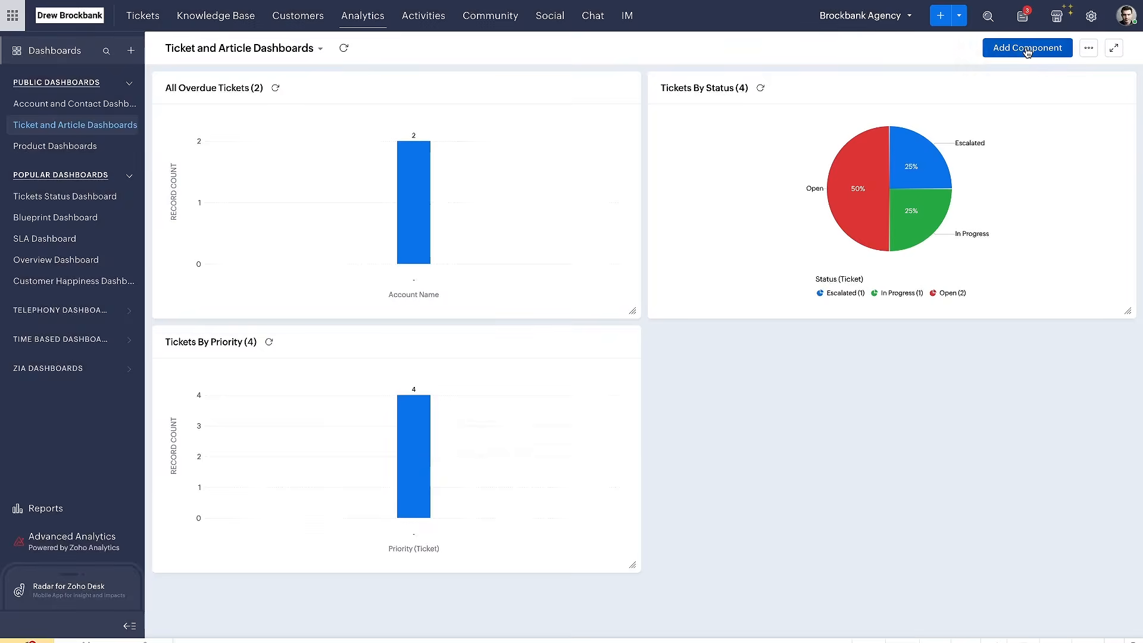
{"action": "left_click", "coordinate": [1021, 47]}
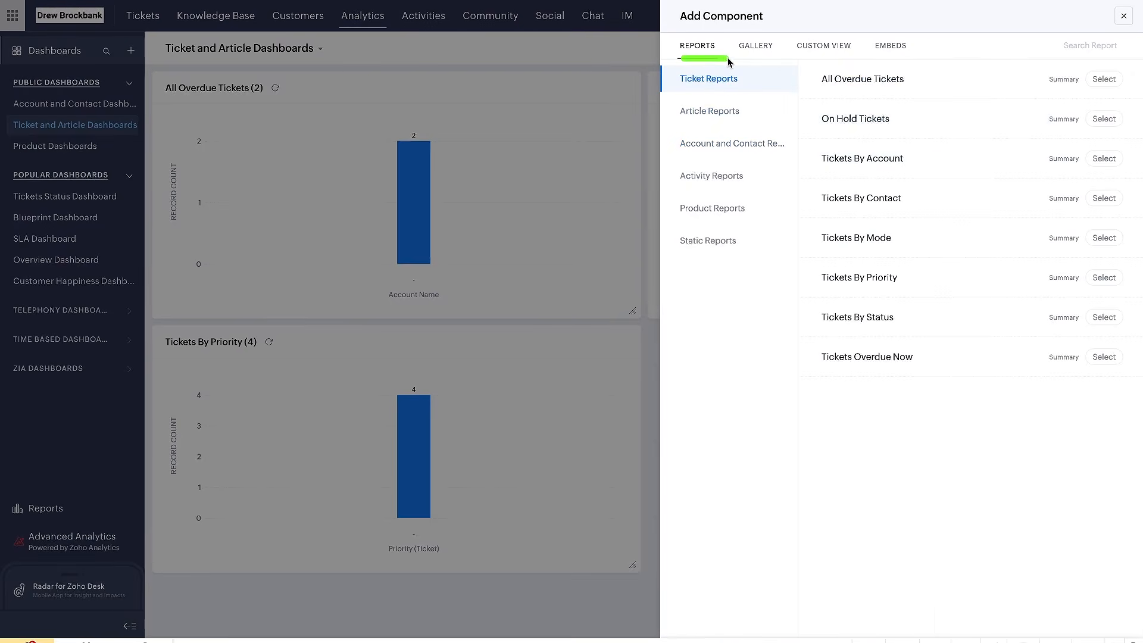
{"action": "mouse_move", "coordinate": [1003, 48]}
{"action": "left_mouse_down"}
{"action": "mouse_move", "coordinate": [847, 47]}
{"action": "mouse_move", "coordinate": [798, 439]}
{"action": "left_mouse_up"}
{"action": "mouse_move", "coordinate": [57, 518]}
{"action": "left_mouse_down"}
{"action": "mouse_move", "coordinate": [244, 409]}
{"action": "mouse_move", "coordinate": [759, 208]}
{"action": "left_mouse_up"}
{"action": "left_click_drag", "start_coordinate": [673, 160], "coordinate": [722, 268]}
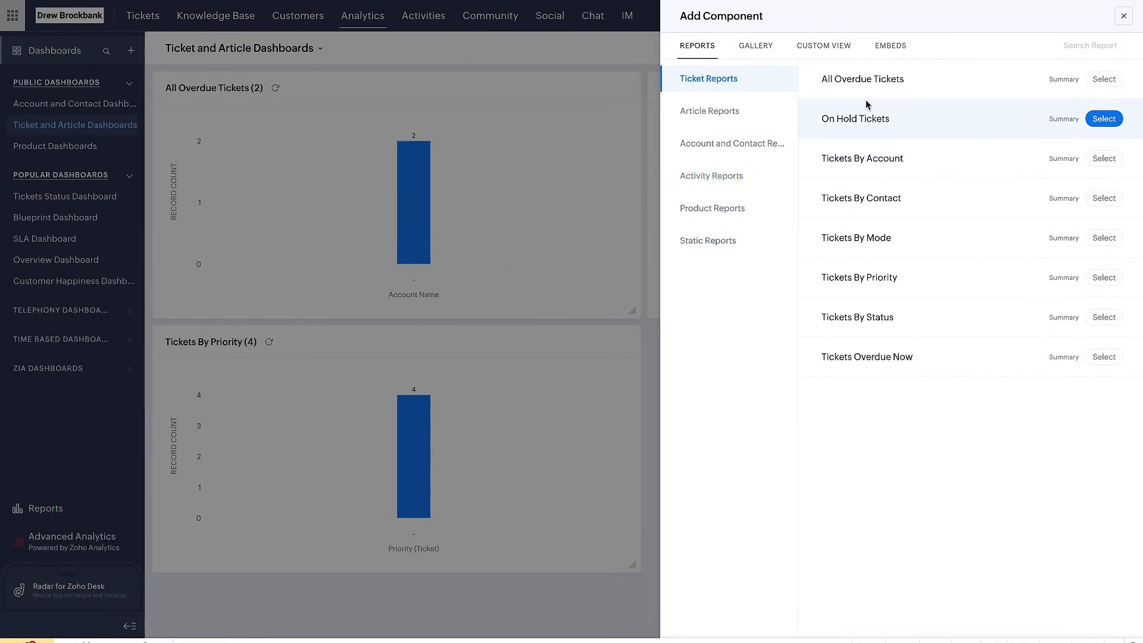
{"action": "left_click", "coordinate": [1103, 119]}
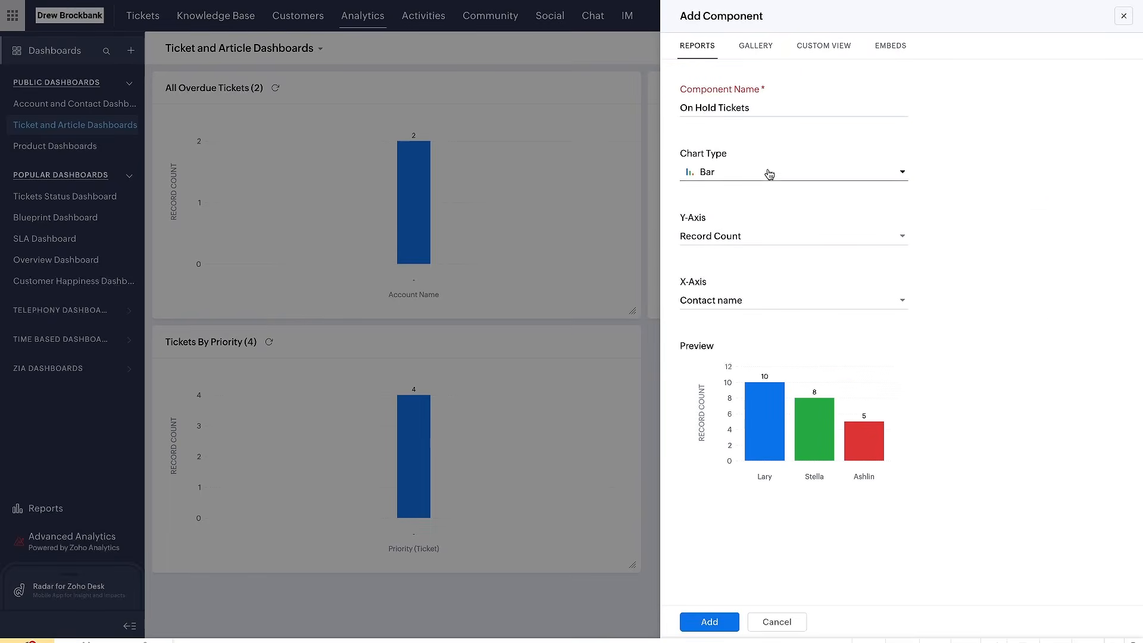
Look through the chart types offered for the On Hold Tickets component and keep Bar
{"action": "left_click", "coordinate": [740, 171]}
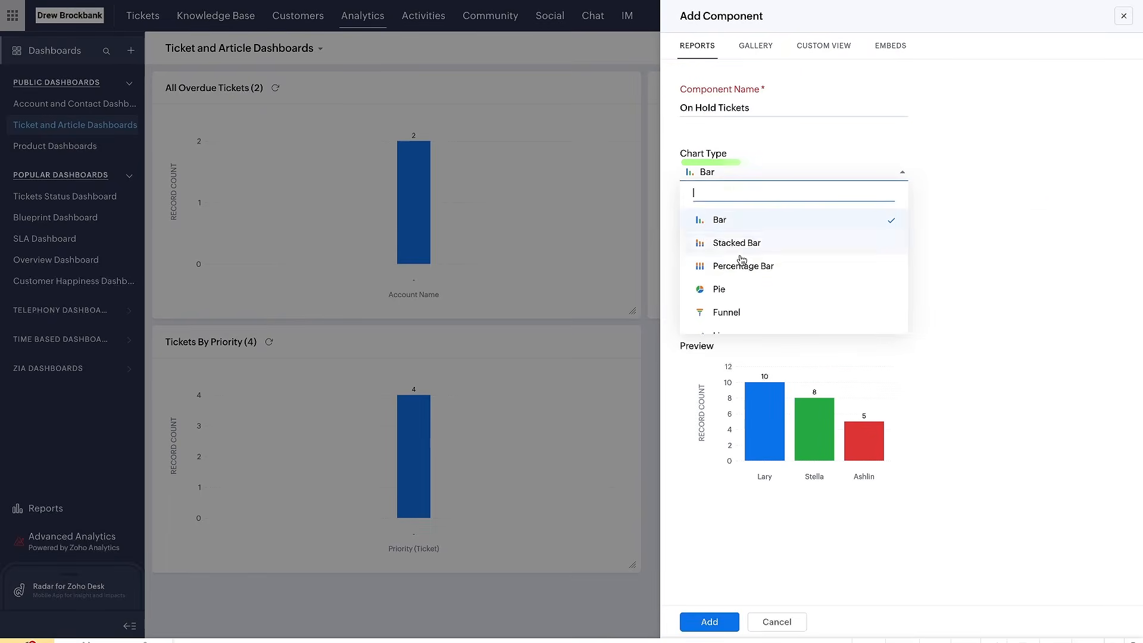
{"action": "scroll", "coordinate": [742, 268], "scroll_direction": "down", "scroll_amount": 3}
{"action": "scroll", "coordinate": [743, 272], "scroll_direction": "up", "scroll_amount": 3}
{"action": "scroll", "coordinate": [743, 272], "scroll_direction": "down", "scroll_amount": 3}
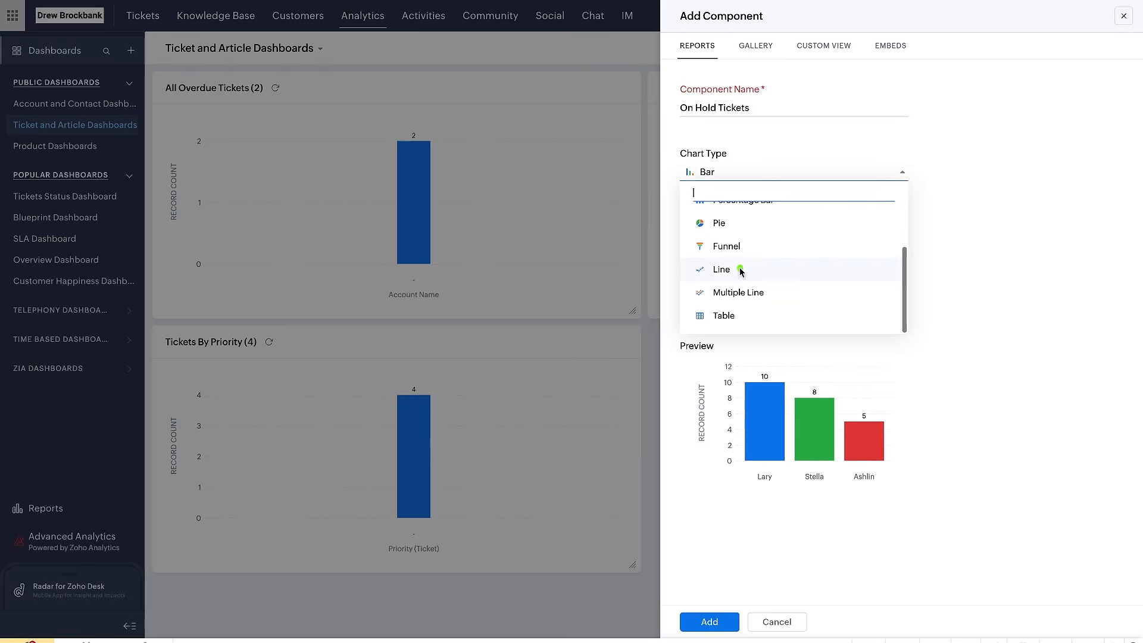
{"action": "left_click_drag", "start_coordinate": [691, 255], "coordinate": [742, 256]}
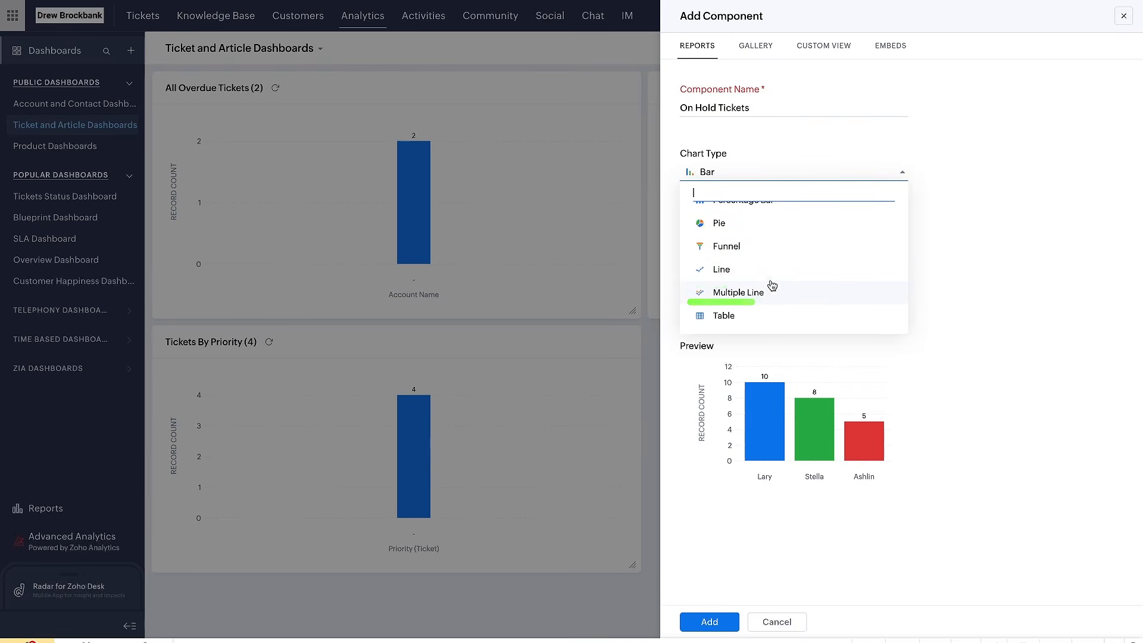
{"action": "scroll", "coordinate": [772, 286], "scroll_direction": "up", "scroll_amount": 3}
{"action": "left_click", "coordinate": [923, 248]}
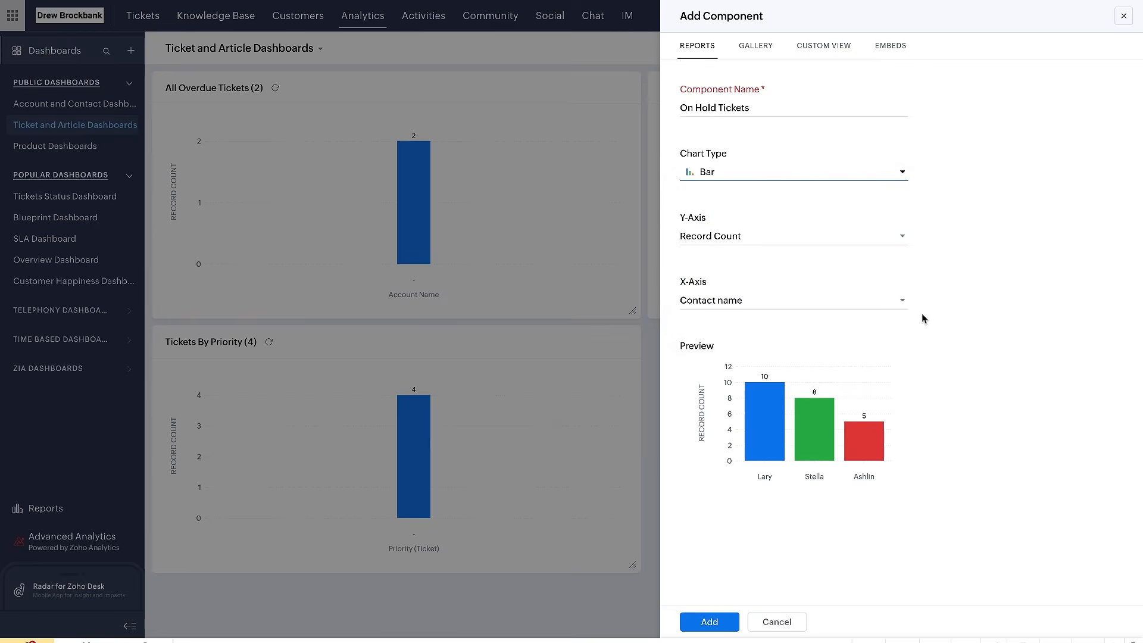
Add the On Hold Tickets component with Record Count on the Y-axis and Contact name on the X-axis
{"action": "left_click", "coordinate": [779, 311]}
{"action": "left_click", "coordinate": [954, 321]}
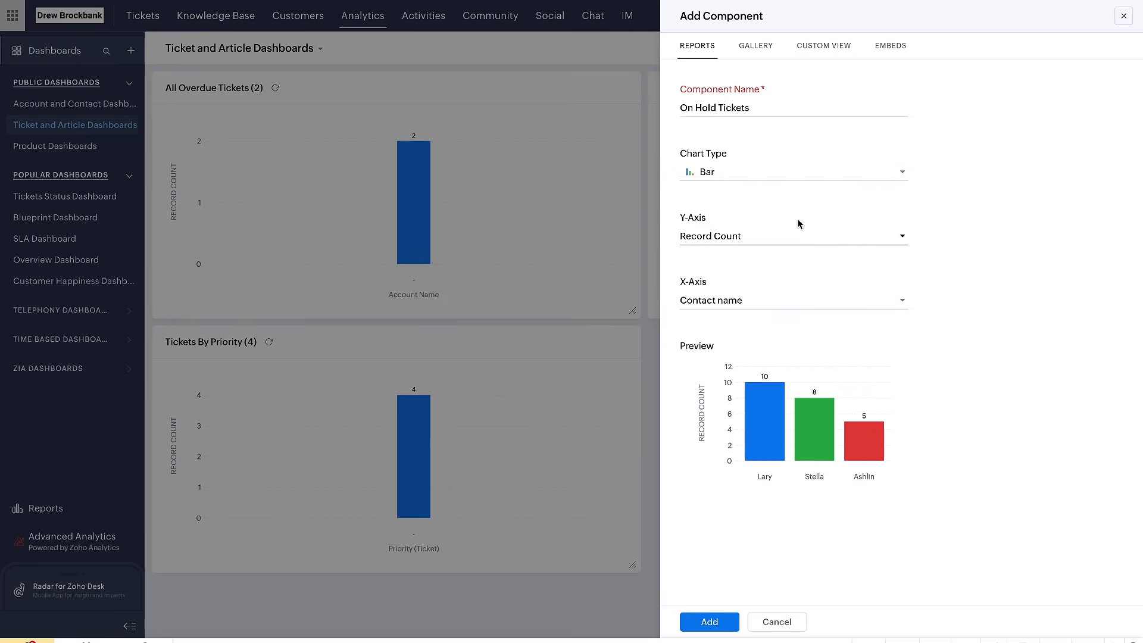
{"action": "left_click", "coordinate": [734, 240]}
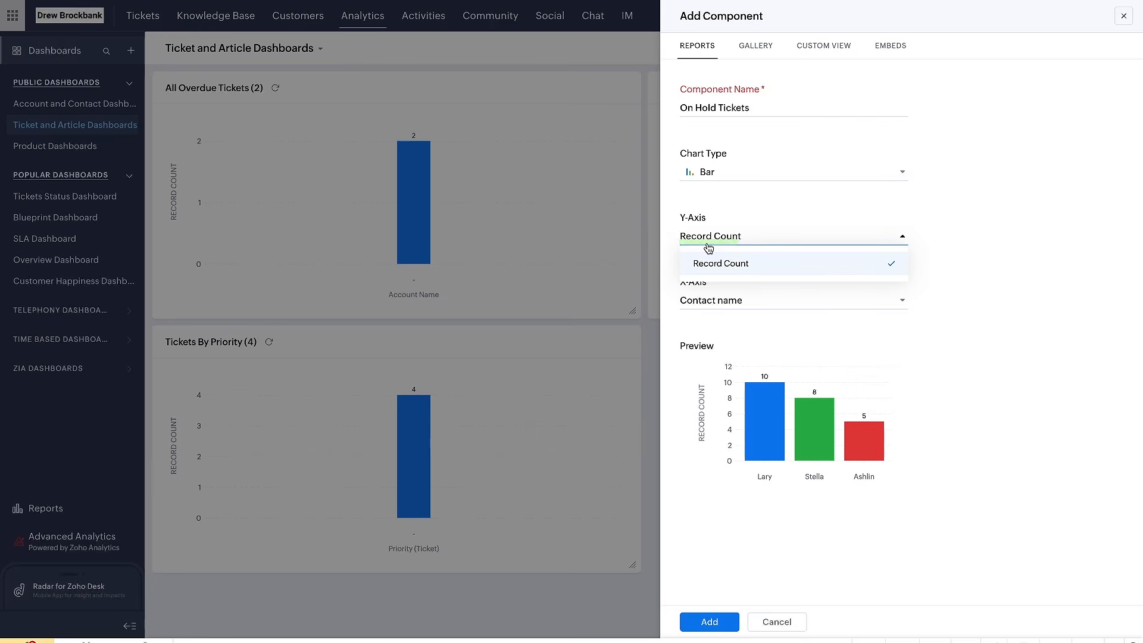
{"action": "left_click", "coordinate": [710, 284]}
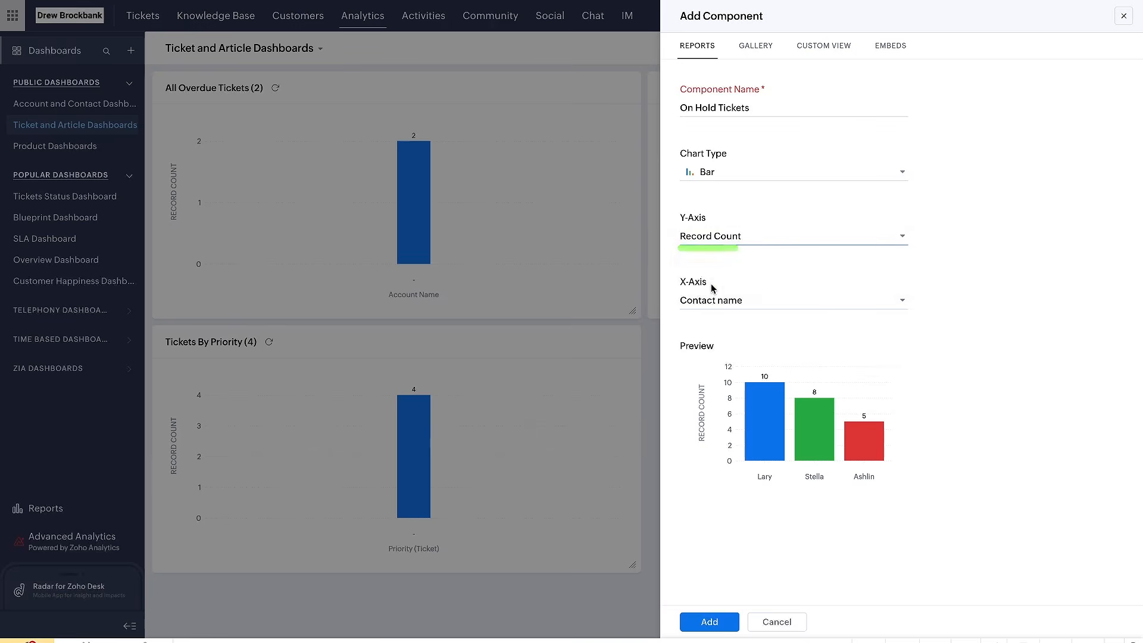
{"action": "left_click", "coordinate": [714, 304]}
{"action": "left_click", "coordinate": [691, 287]}
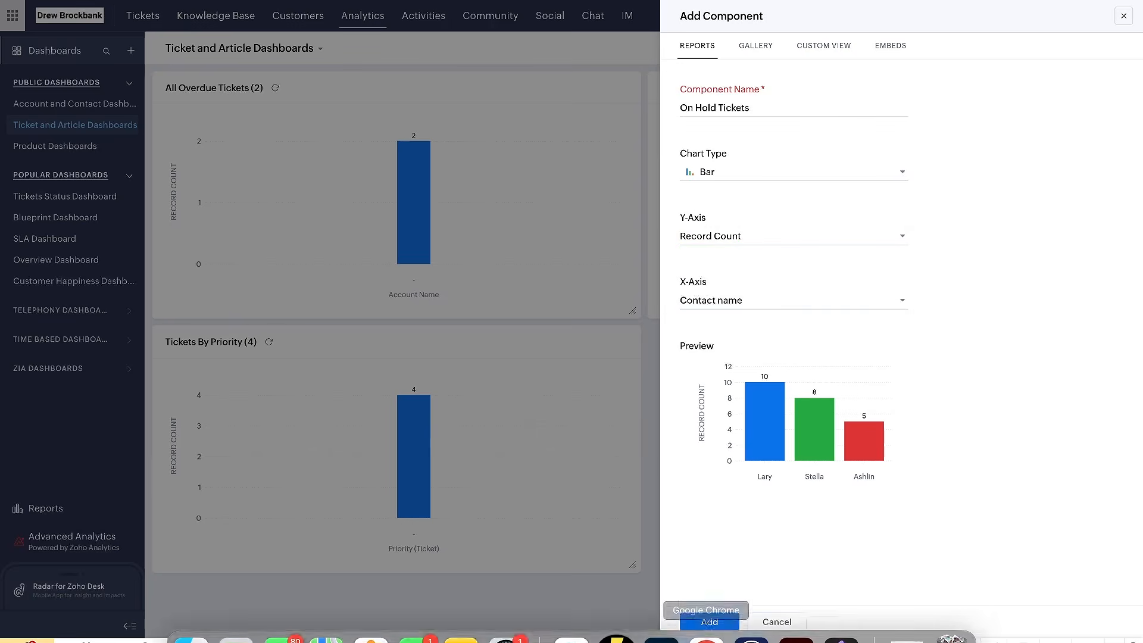
{"action": "left_click", "coordinate": [706, 622]}
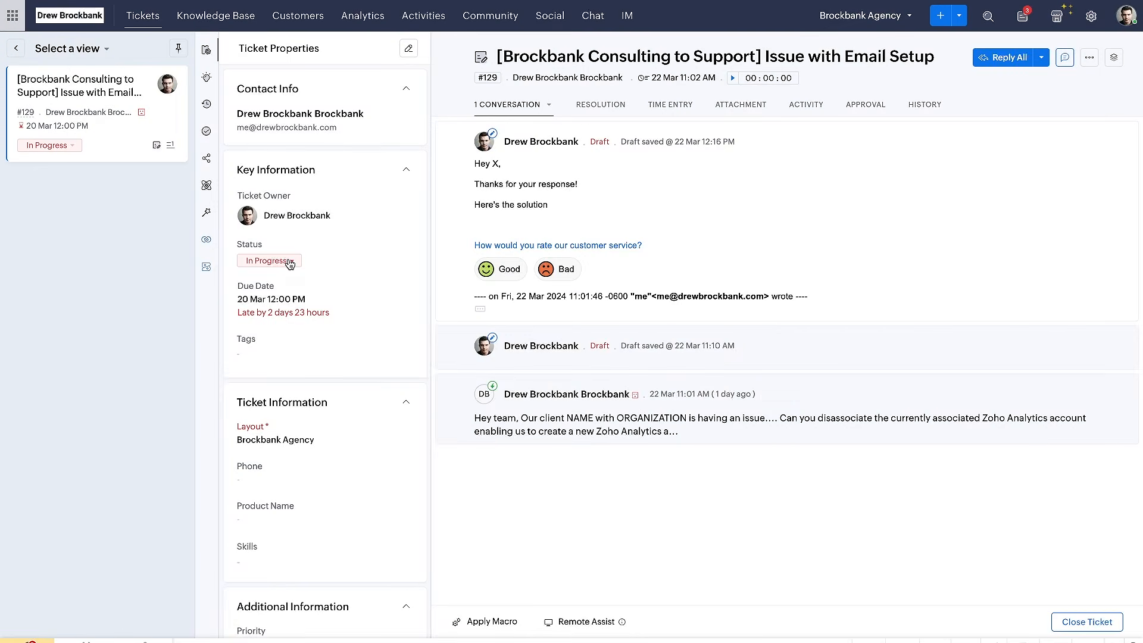
Change the status of the "Issue with Email Setup" ticket to On Hold and return to the reloaded Ticket and Article Dashboards
{"action": "left_click", "coordinate": [290, 262]}
{"action": "left_click", "coordinate": [296, 384]}
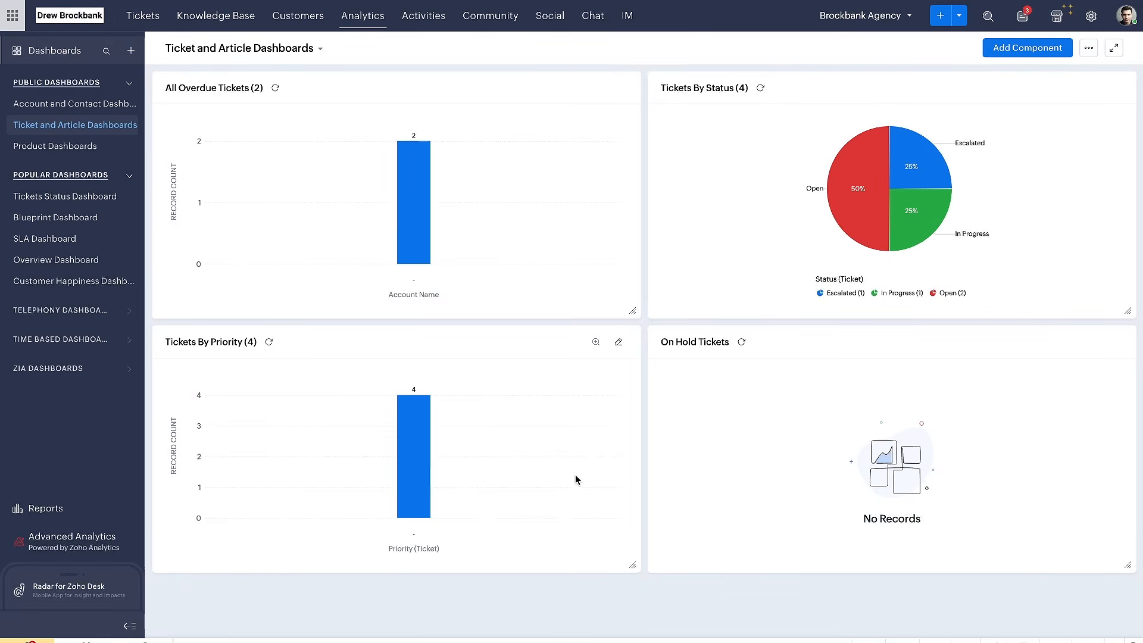
{"action": "left_click", "coordinate": [619, 343]}
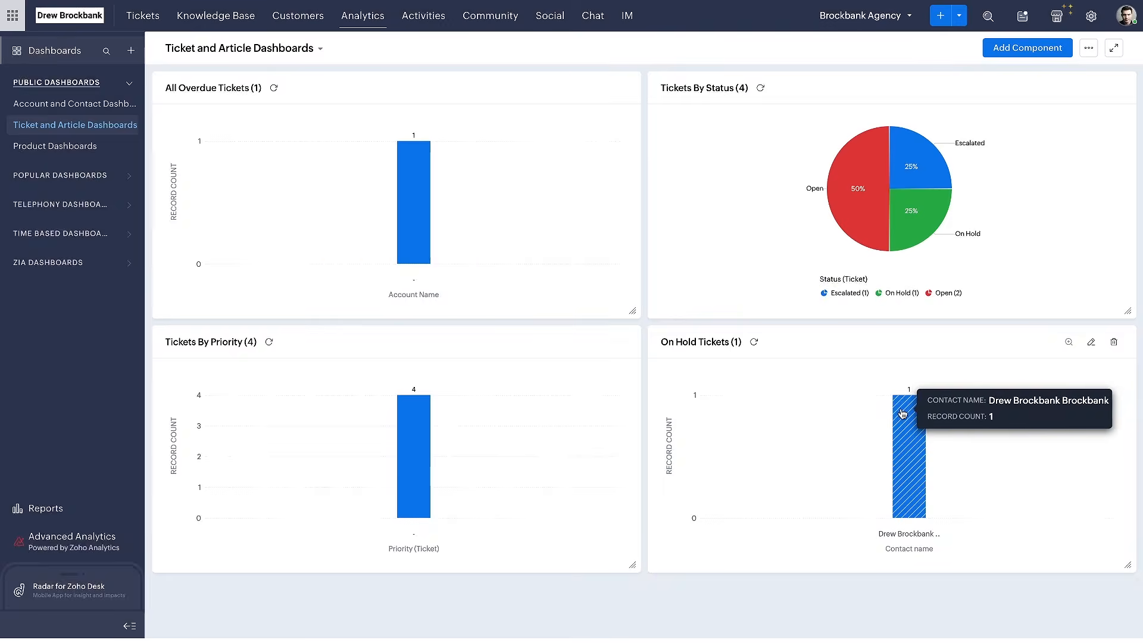
Drill down from the On Hold Tickets chart into its report and the listed ticket, and return to the dashboard
{"action": "left_click", "coordinate": [903, 414]}
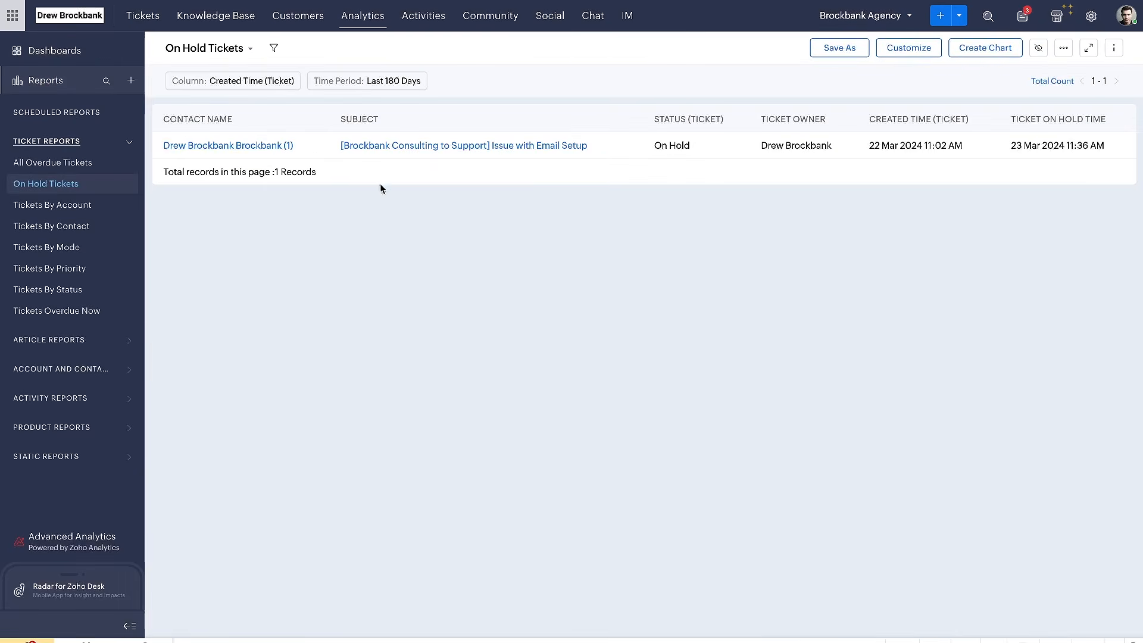
{"action": "left_click", "coordinate": [375, 147]}
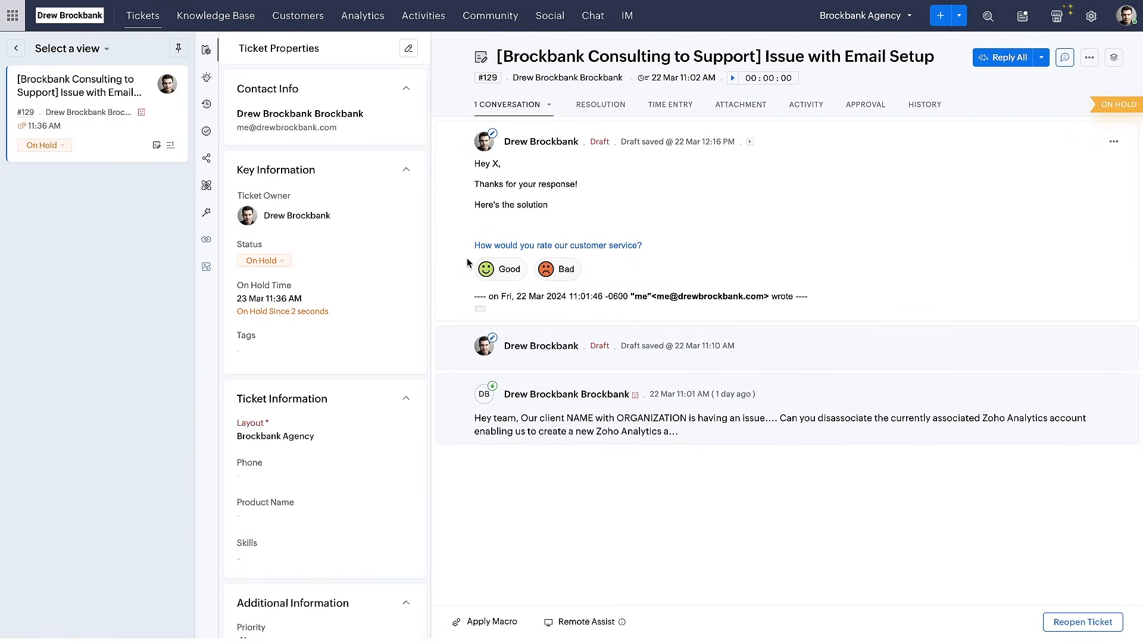
{"action": "key", "text": "super+w"}
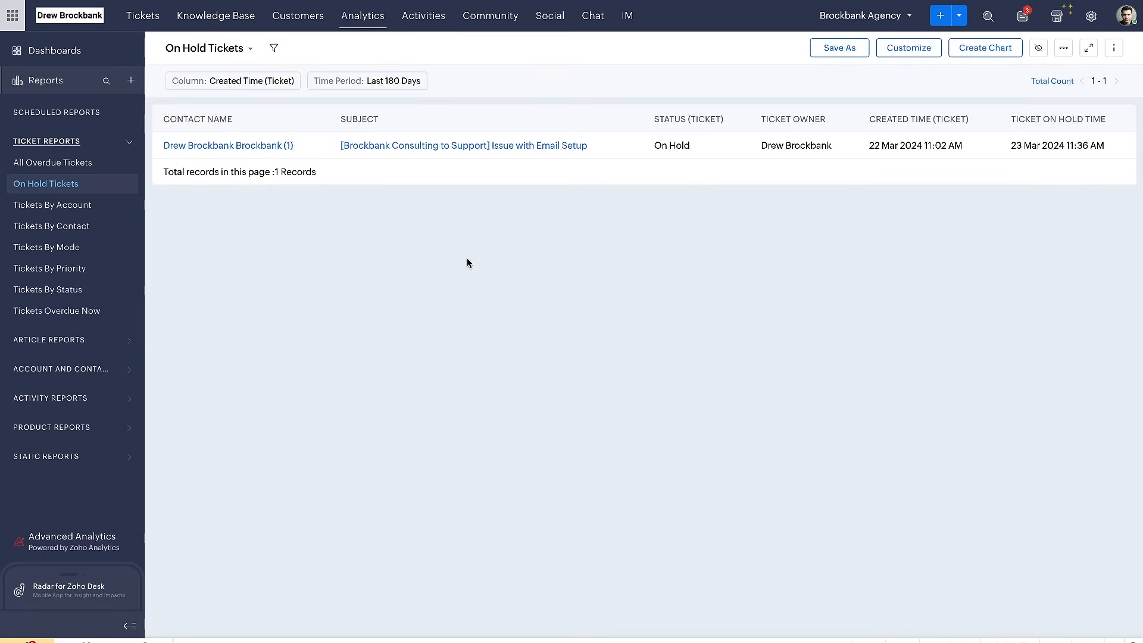
{"action": "key", "text": "super+Left"}
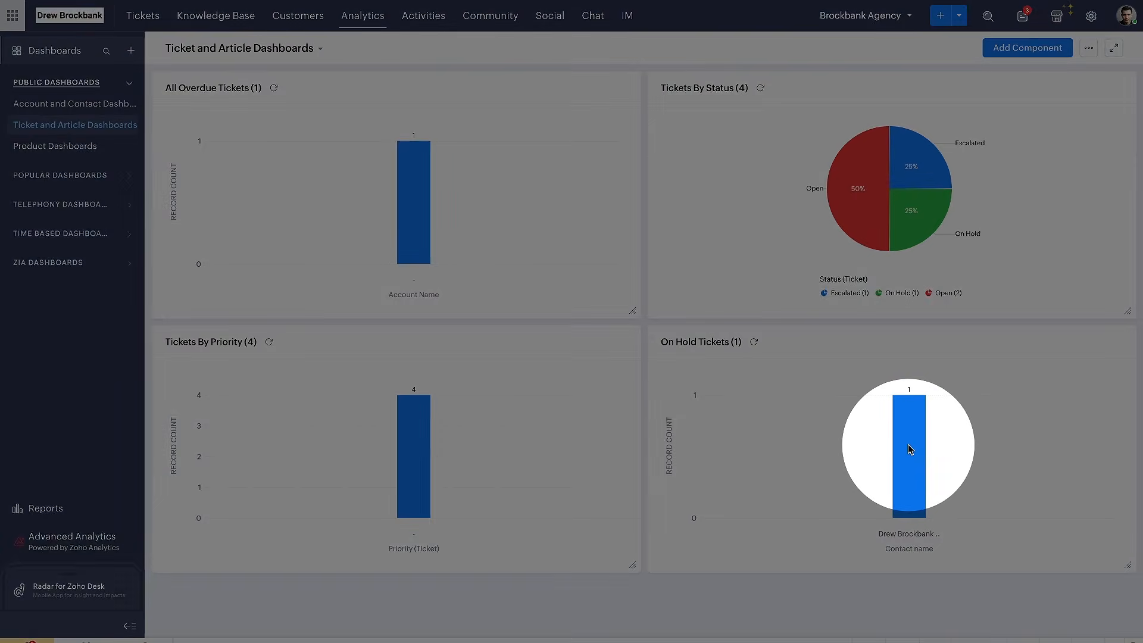
{"action": "left_click", "coordinate": [909, 449]}
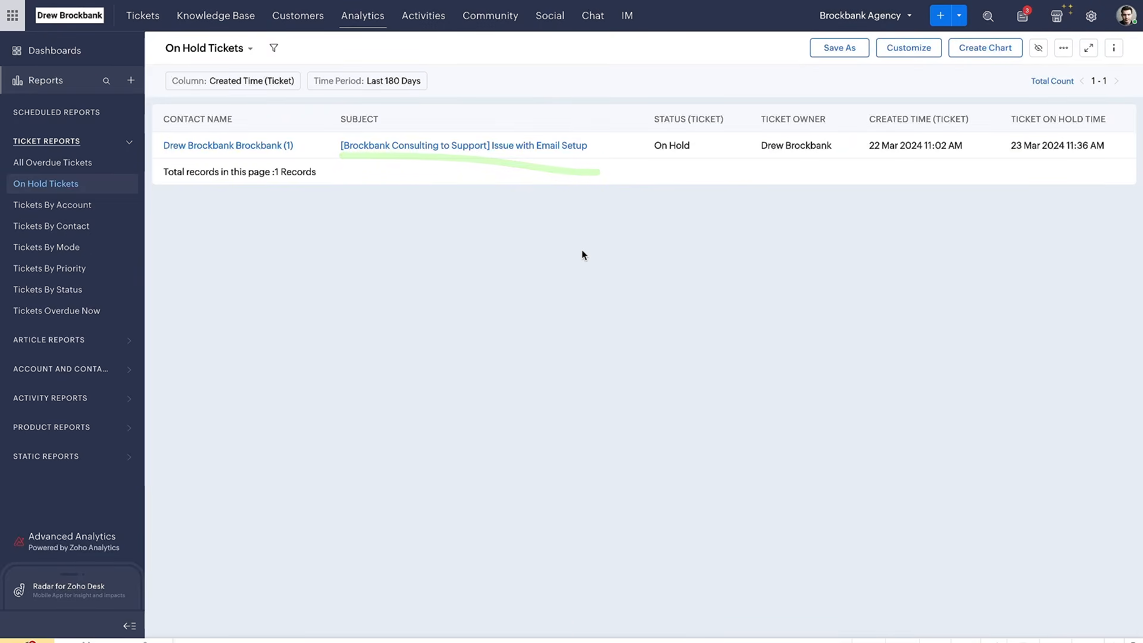
{"action": "key", "text": "super+Left"}
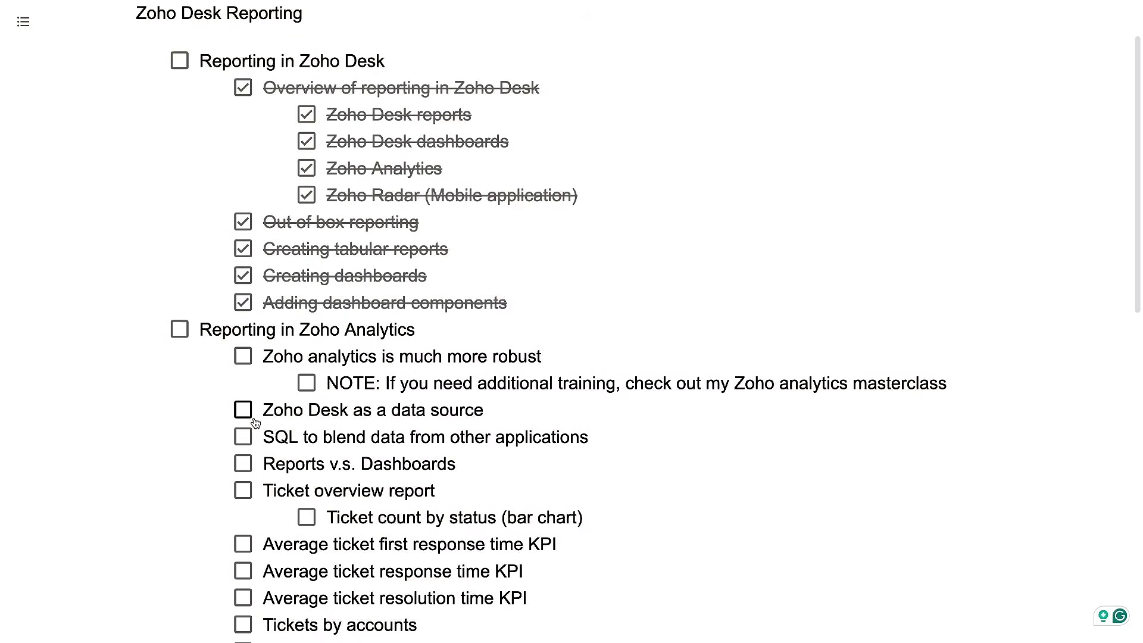
Switch to Zoho Analytics and check the data sources configured in the Zoho CRM Reports workspace, including Zoho Desk
{"action": "left_click_drag", "start_coordinate": [308, 361], "coordinate": [594, 366]}
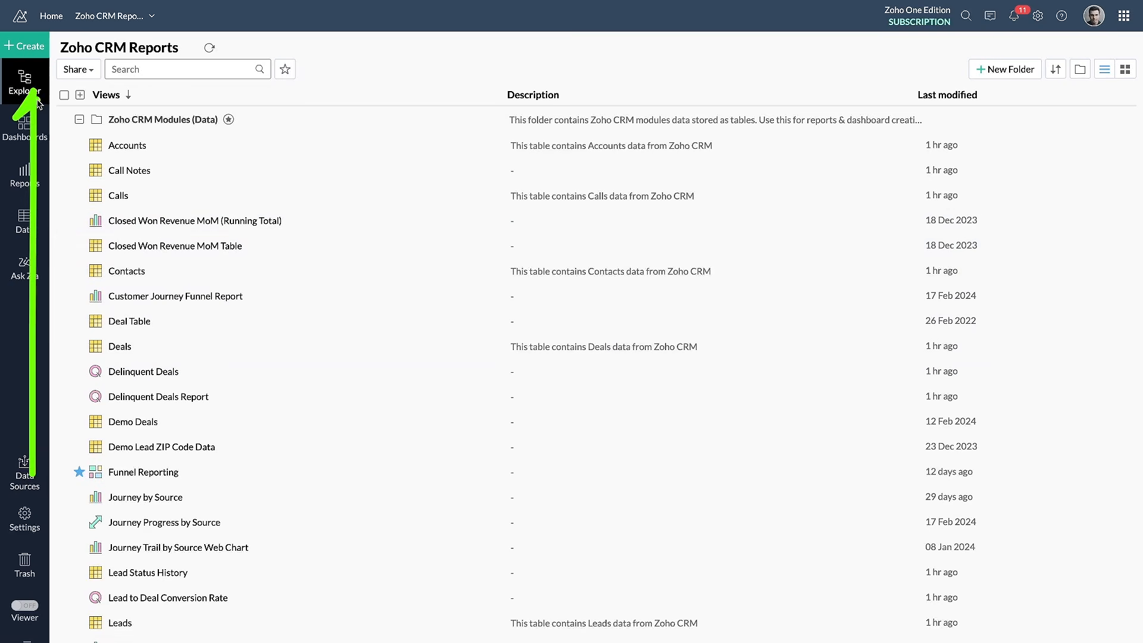
{"action": "left_click", "coordinate": [30, 454]}
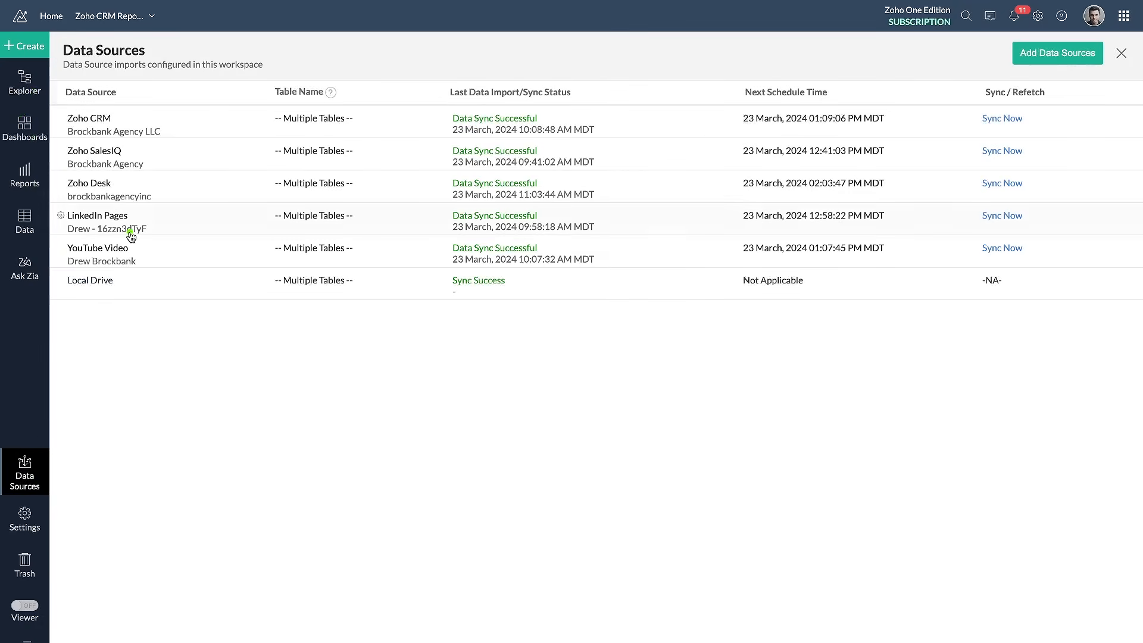
{"action": "left_click_drag", "start_coordinate": [68, 197], "coordinate": [141, 196]}
Start adding a data source, browse the available connectors, search for "zoho desk" and open the Zoho Desk import
{"action": "left_click", "coordinate": [1058, 53]}
{"action": "scroll", "coordinate": [736, 312], "scroll_direction": "down", "scroll_amount": 8}
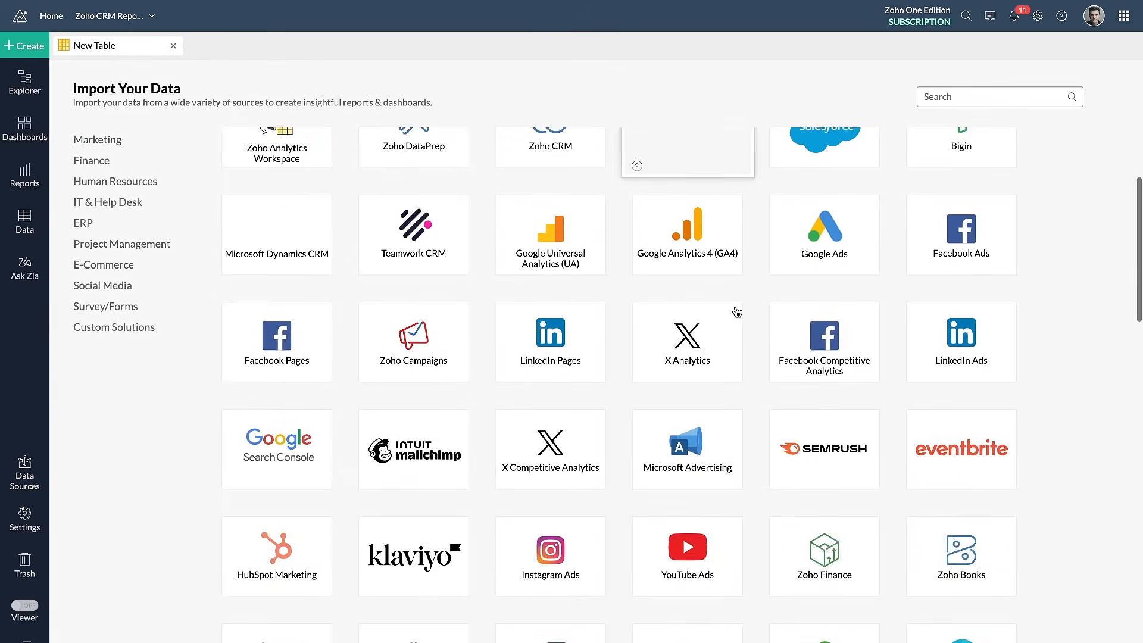
{"action": "scroll", "coordinate": [737, 312], "scroll_direction": "down", "scroll_amount": 7}
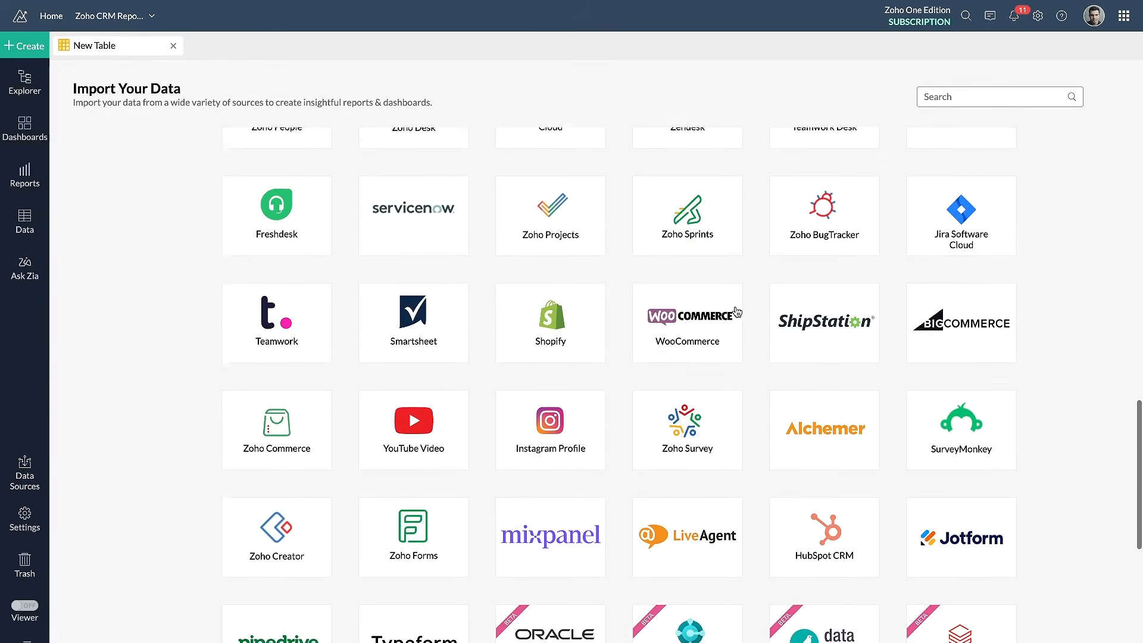
{"action": "scroll", "coordinate": [736, 312], "scroll_direction": "down", "scroll_amount": 6}
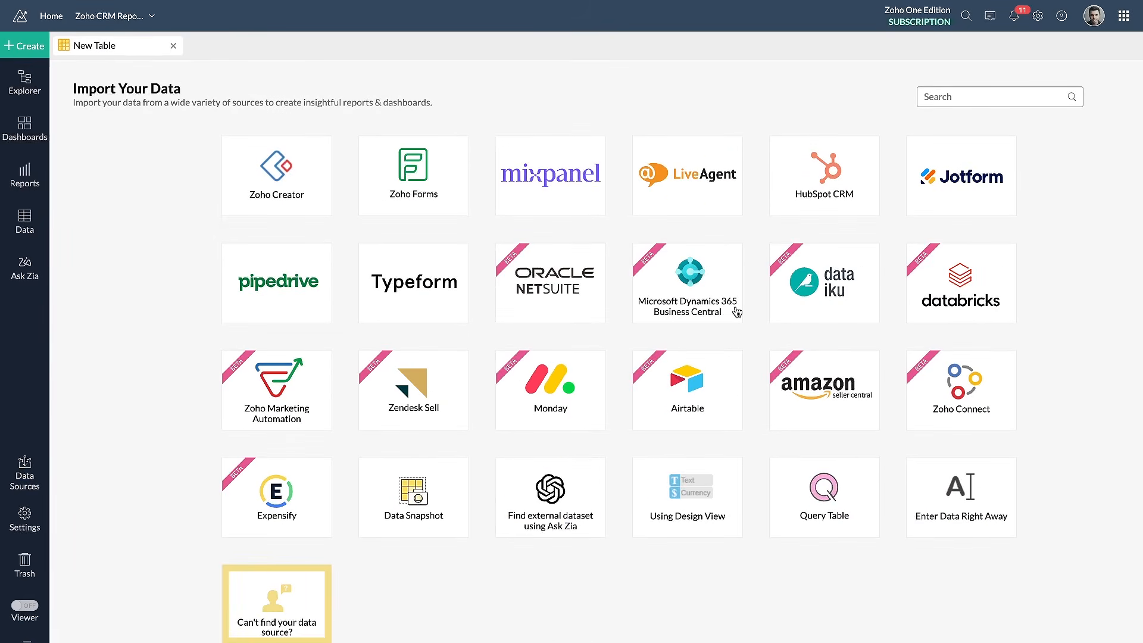
{"action": "scroll", "coordinate": [737, 312], "scroll_direction": "up", "scroll_amount": 18}
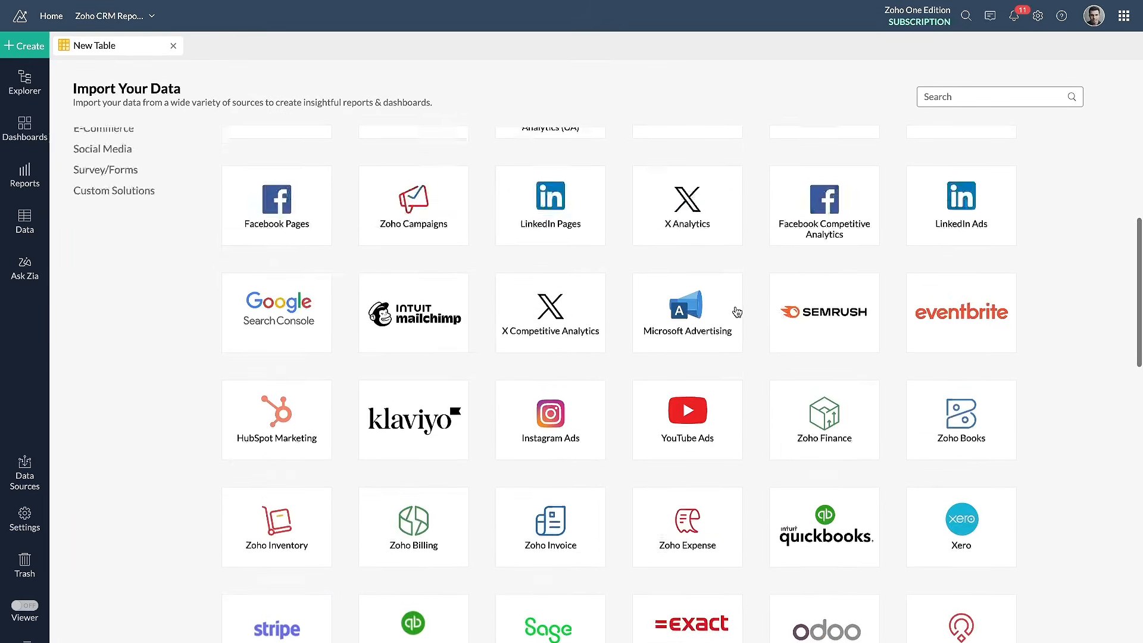
{"action": "scroll", "coordinate": [738, 312], "scroll_direction": "up", "scroll_amount": 3}
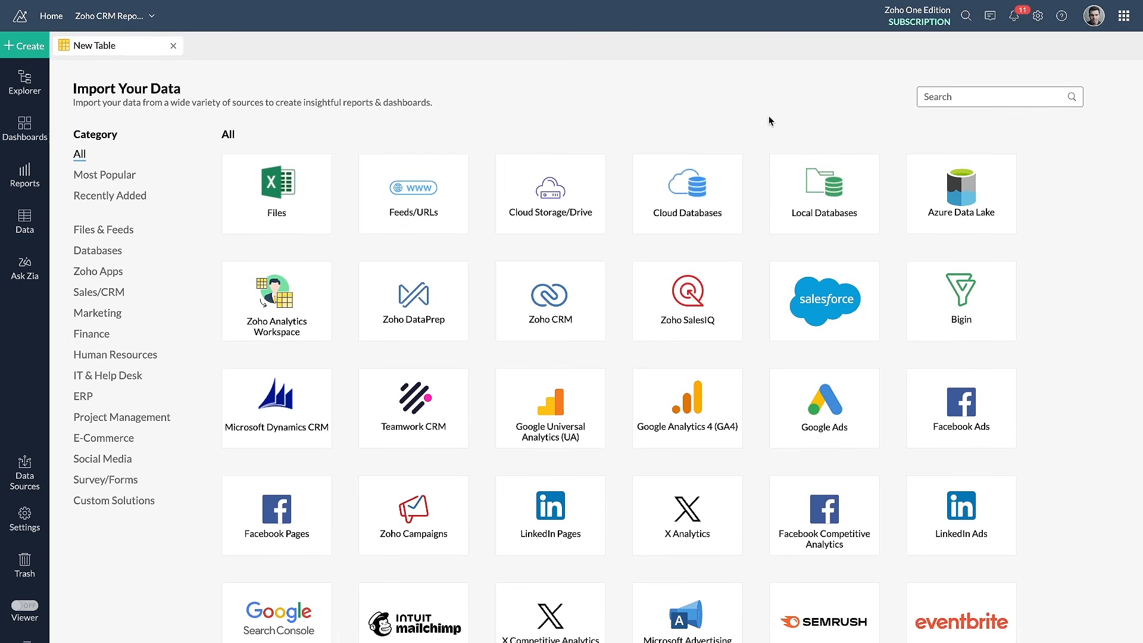
{"action": "left_click", "coordinate": [934, 93]}
{"action": "type", "text": "hzoho desk"}
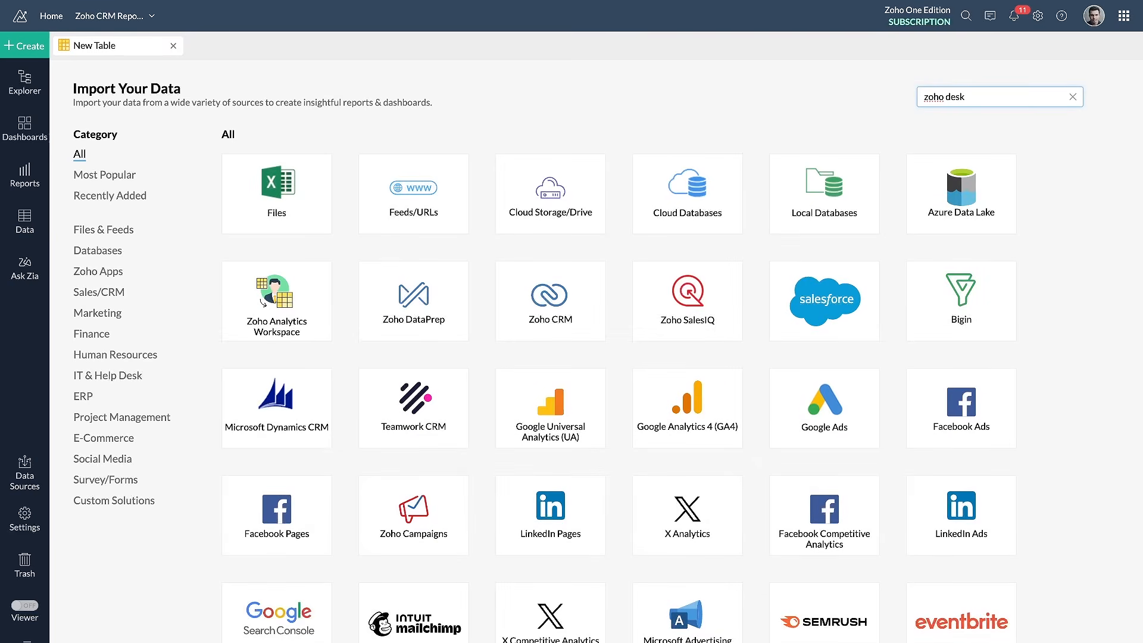
{"action": "left_click", "coordinate": [255, 187]}
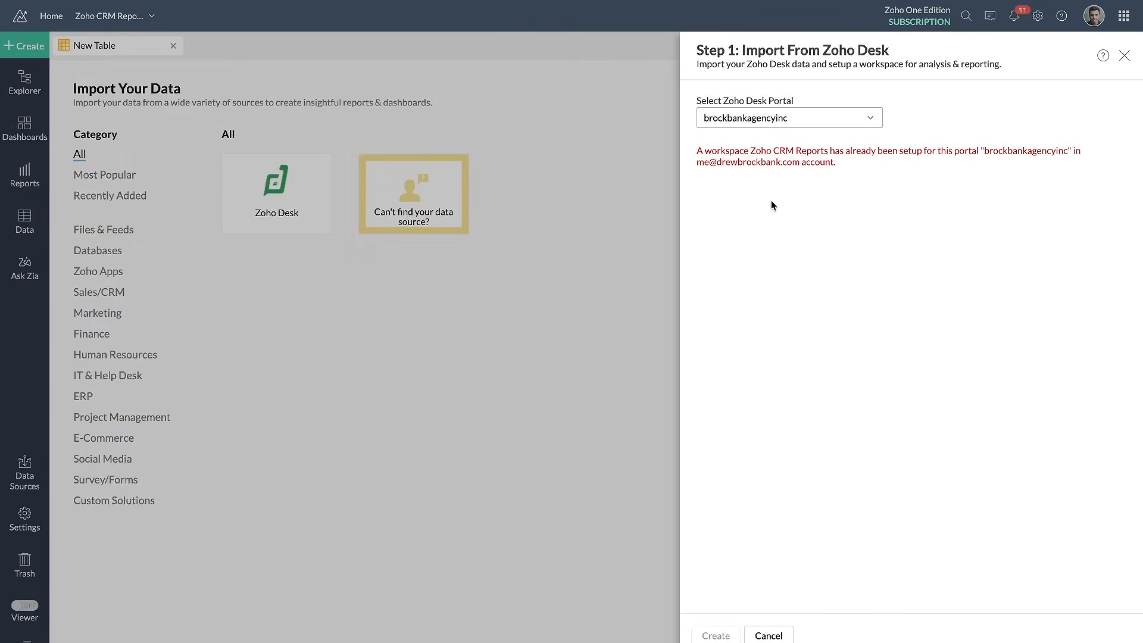
Choose the brockbankagencyinc portal for the Zoho Desk import and cancel the import
{"action": "left_click", "coordinate": [789, 122]}
{"action": "left_click", "coordinate": [781, 143]}
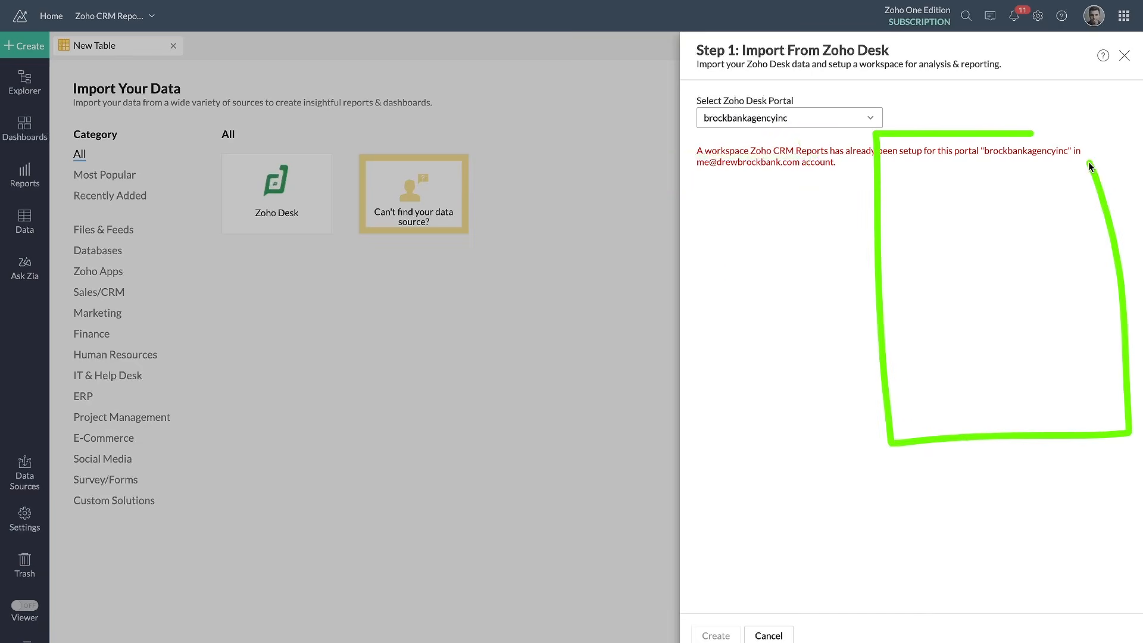
{"action": "left_click", "coordinate": [767, 634]}
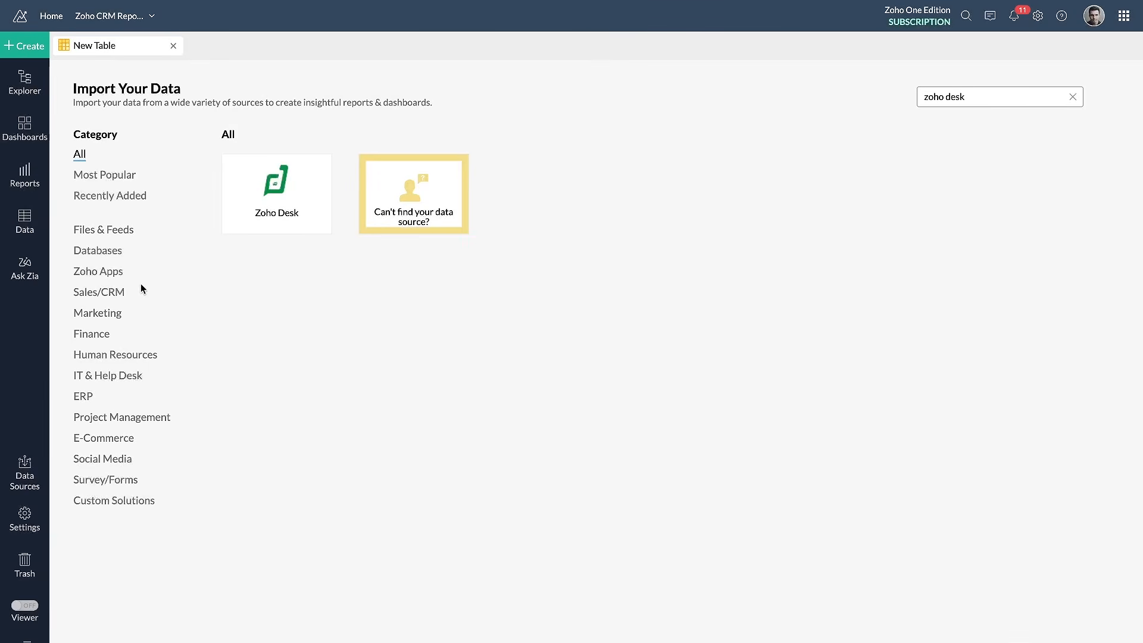
Browse the workspace's Zoho Desk module tables, view the Accounts (Zoho Desk) table and close it
{"action": "left_click", "coordinate": [27, 226]}
{"action": "scroll", "coordinate": [115, 313], "scroll_direction": "down", "scroll_amount": 10}
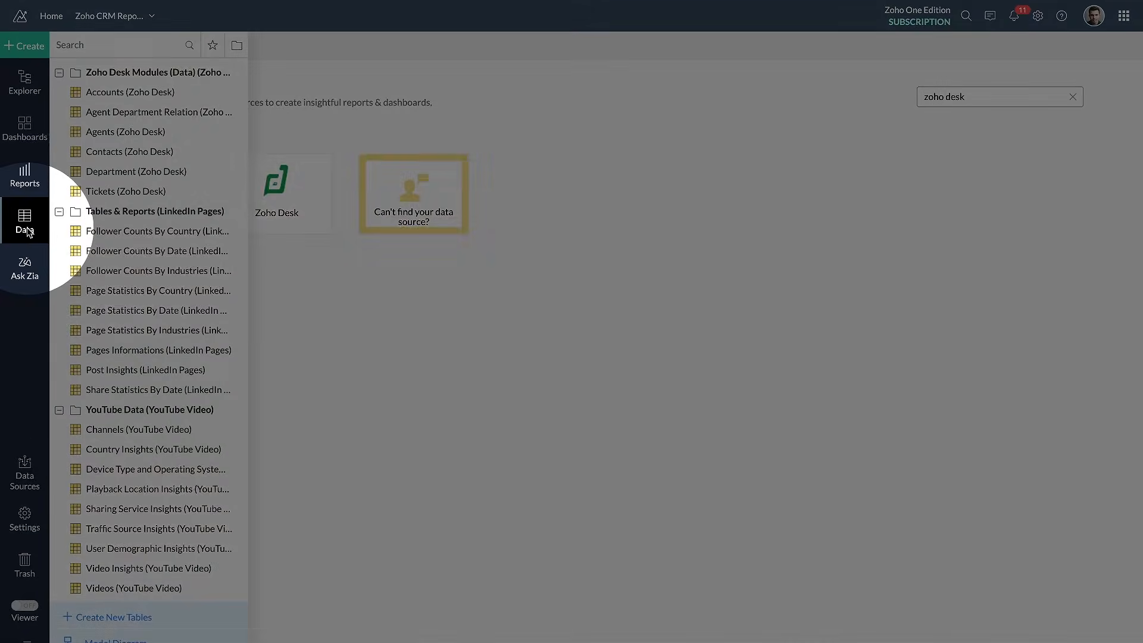
{"action": "scroll", "coordinate": [116, 336], "scroll_direction": "up", "scroll_amount": 4}
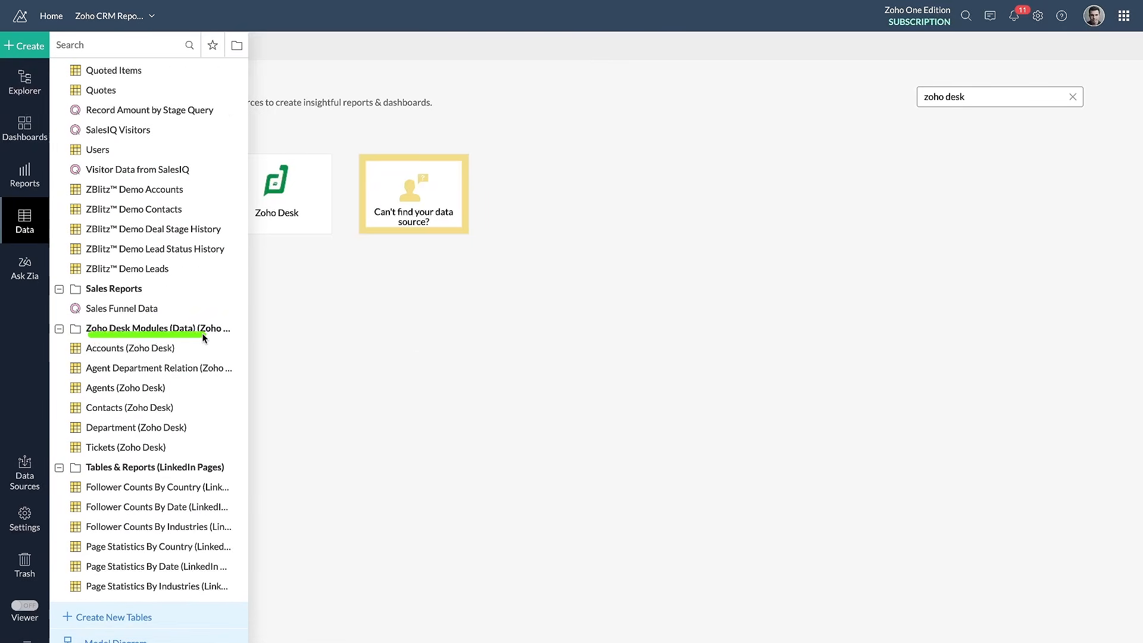
{"action": "left_click", "coordinate": [162, 351]}
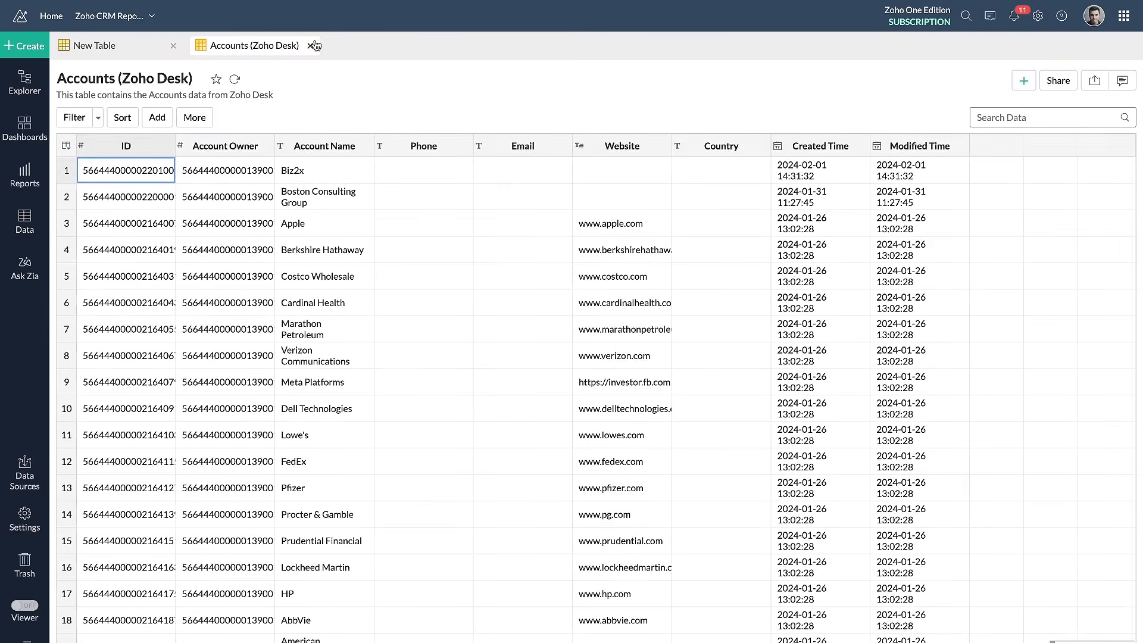
{"action": "left_click", "coordinate": [310, 46]}
Open the Tickets (Zoho Desk) table and examine its columns for both ticket records
{"action": "left_click", "coordinate": [27, 205]}
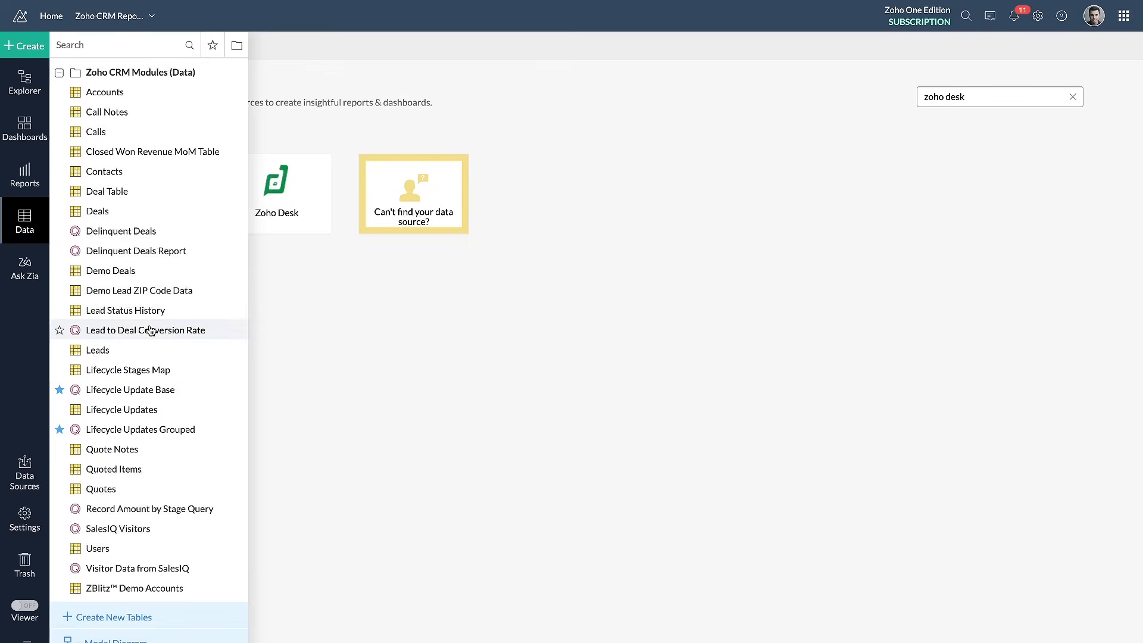
{"action": "scroll", "coordinate": [149, 330], "scroll_direction": "down", "scroll_amount": 3}
{"action": "scroll", "coordinate": [150, 331], "scroll_direction": "down", "scroll_amount": 3}
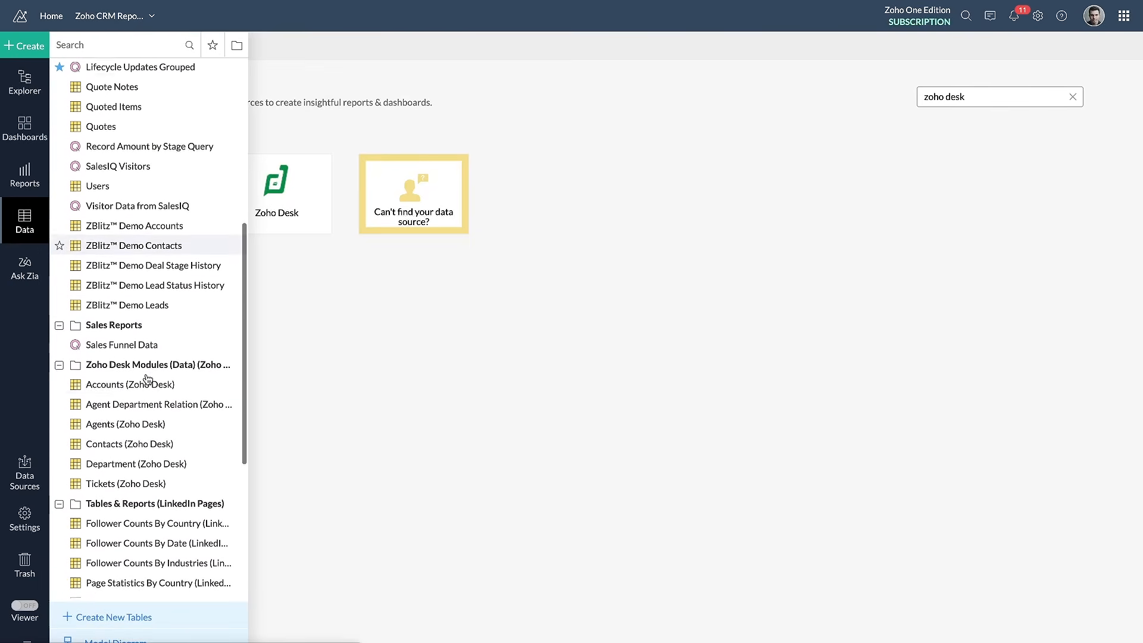
{"action": "scroll", "coordinate": [141, 331], "scroll_direction": "down", "scroll_amount": 4}
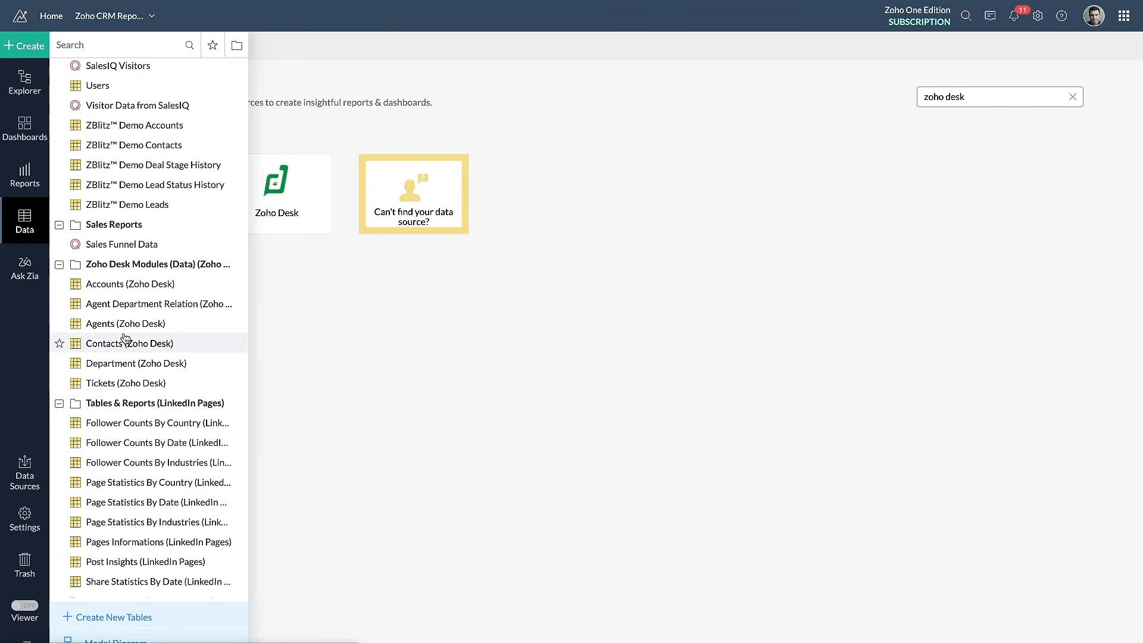
{"action": "left_click", "coordinate": [122, 381]}
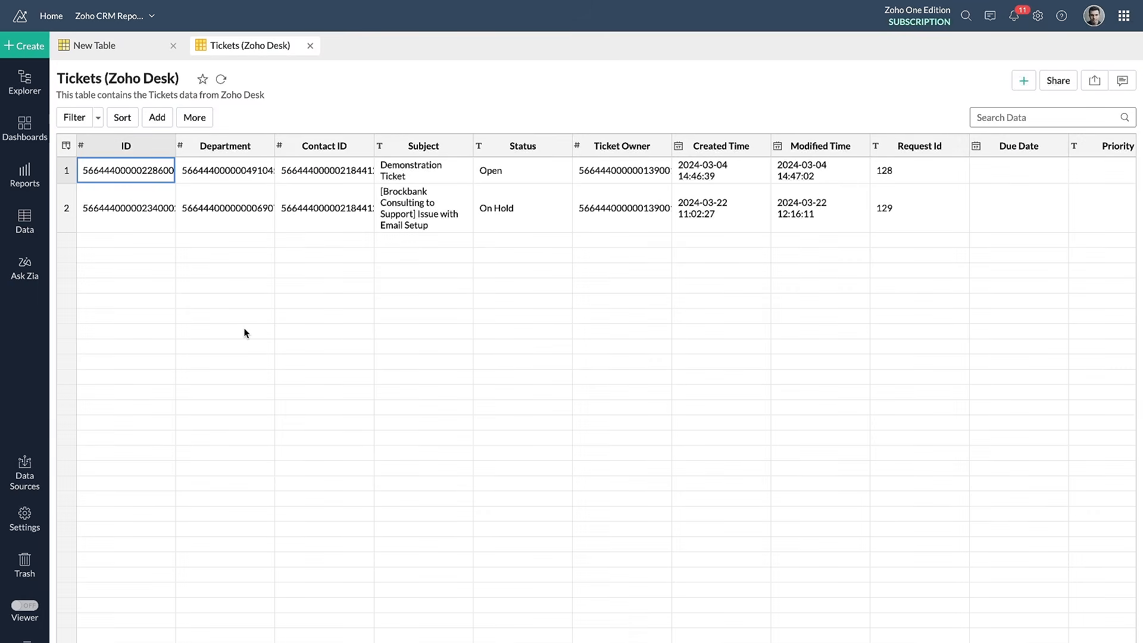
{"action": "scroll", "coordinate": [443, 190], "scroll_direction": "right", "scroll_amount": 8}
{"action": "scroll", "coordinate": [443, 189], "scroll_direction": "right", "scroll_amount": 15}
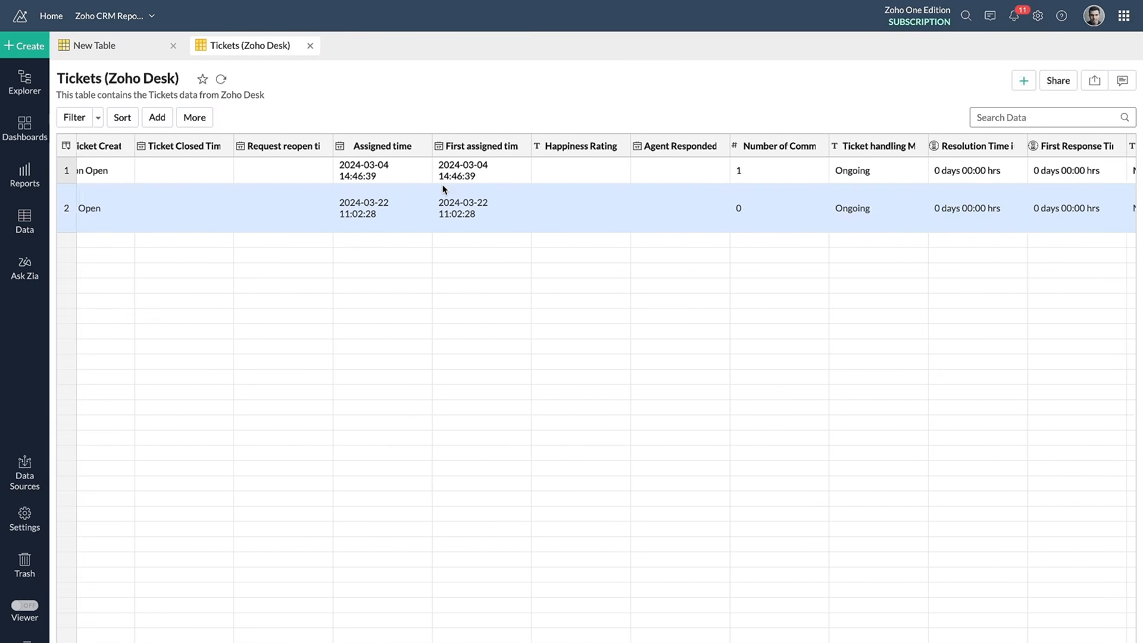
{"action": "scroll", "coordinate": [443, 190], "scroll_direction": "left", "scroll_amount": 20}
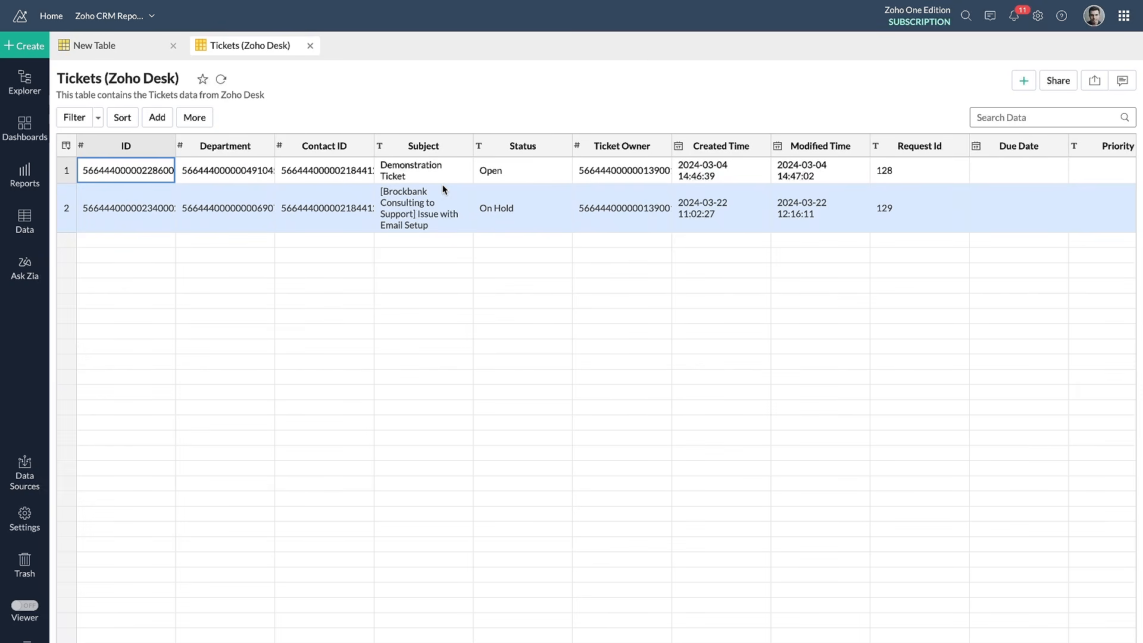
Review the creation options, including Query Table, and examine the list of existing reports in the workspace
{"action": "left_click", "coordinate": [24, 46]}
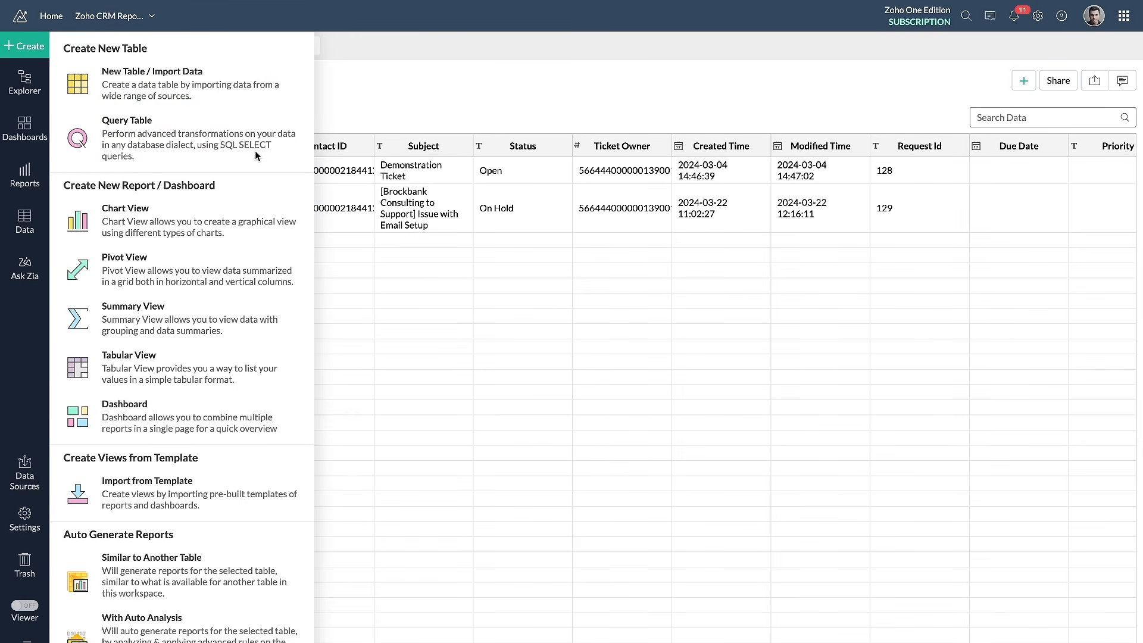
{"action": "left_click_drag", "start_coordinate": [104, 130], "coordinate": [164, 130]}
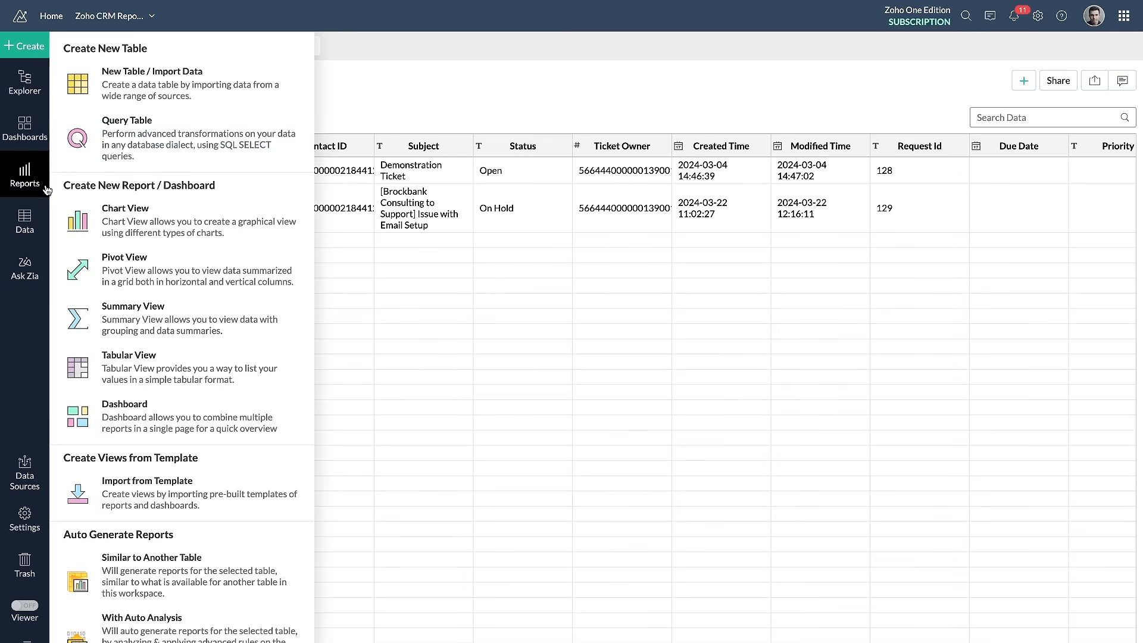
{"action": "left_click", "coordinate": [27, 170]}
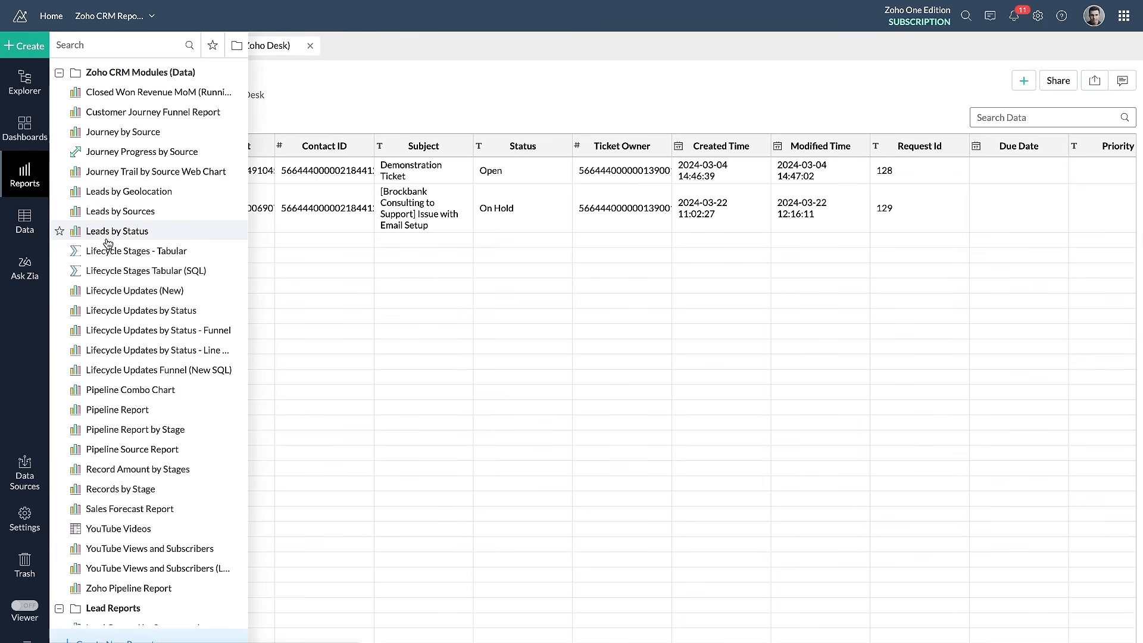
{"action": "scroll", "coordinate": [108, 243], "scroll_direction": "down", "scroll_amount": 6}
{"action": "scroll", "coordinate": [107, 243], "scroll_direction": "down", "scroll_amount": 12}
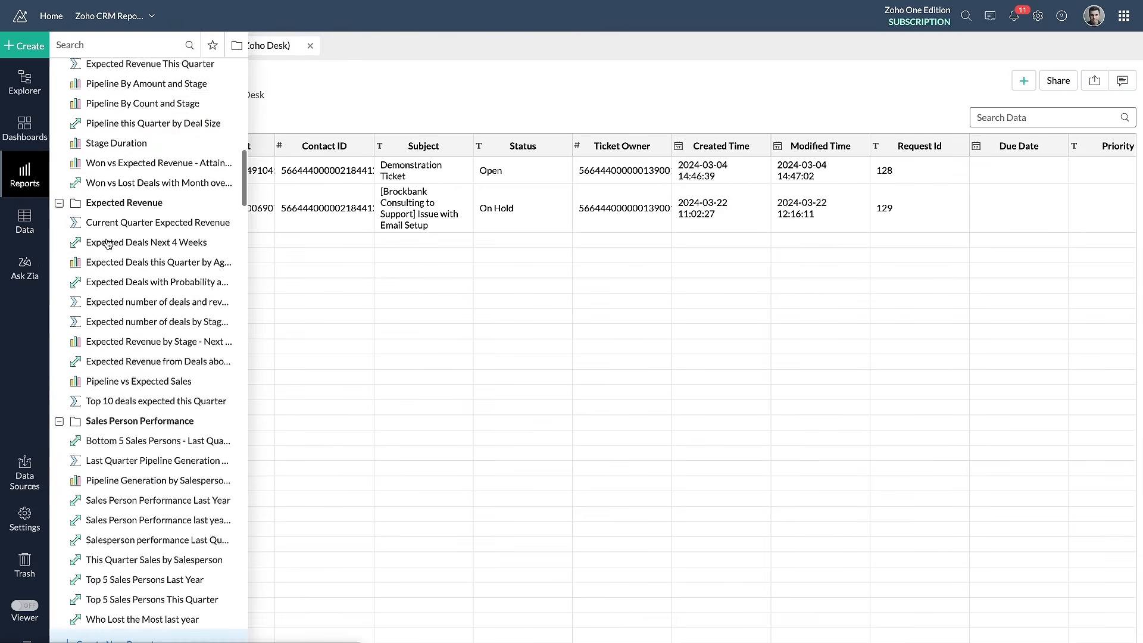
{"action": "scroll", "coordinate": [107, 243], "scroll_direction": "down", "scroll_amount": 13}
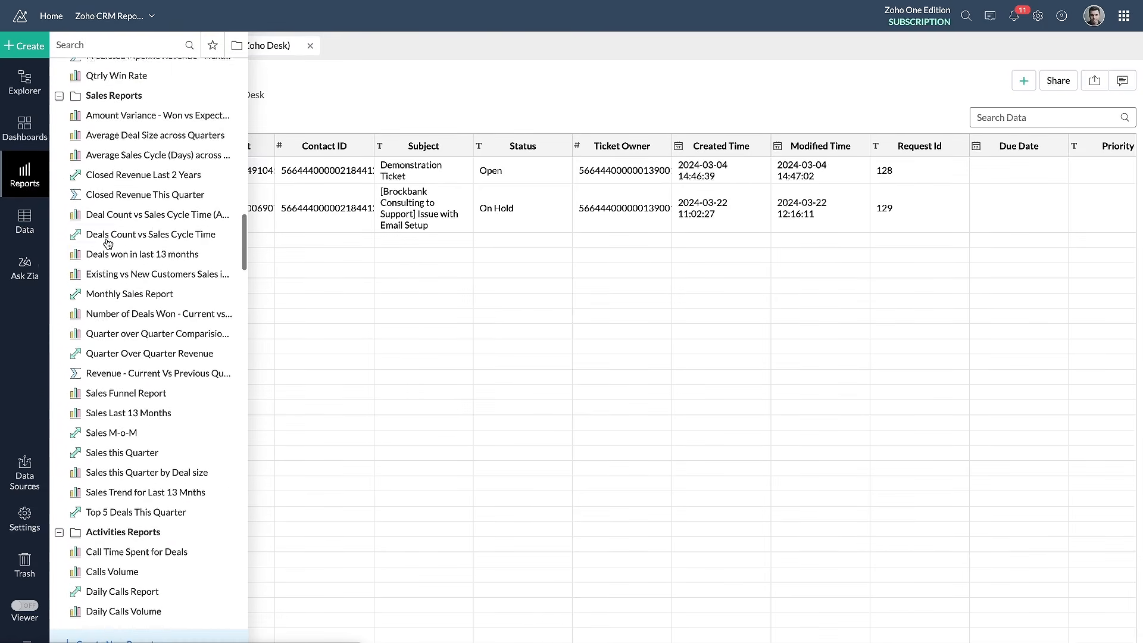
{"action": "scroll", "coordinate": [108, 243], "scroll_direction": "down", "scroll_amount": 15}
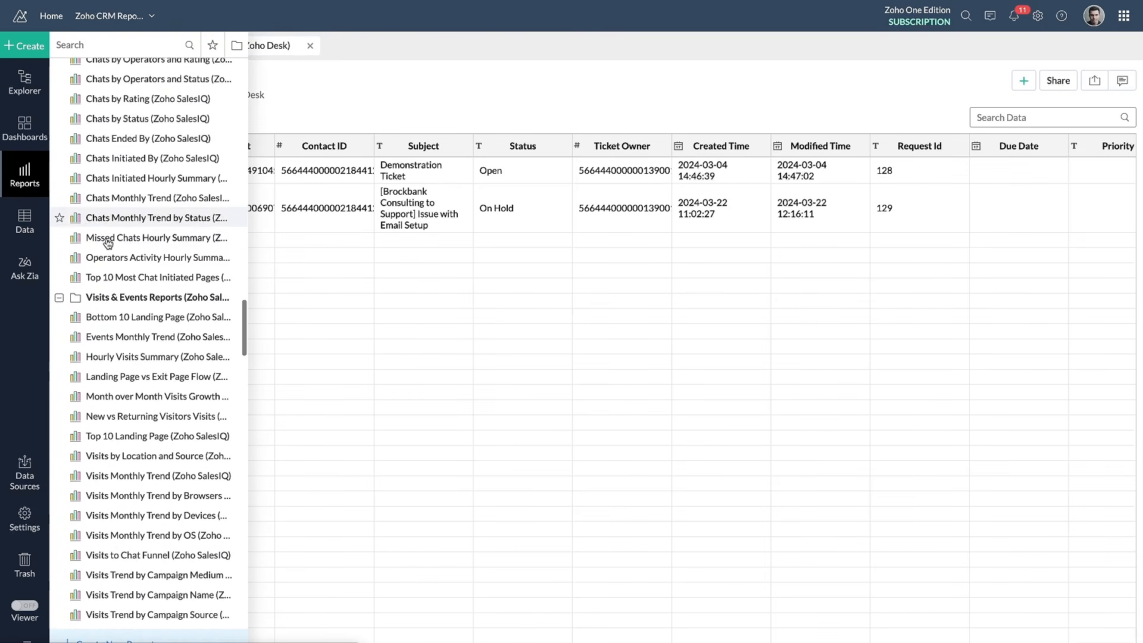
{"action": "scroll", "coordinate": [108, 243], "scroll_direction": "down", "scroll_amount": 6}
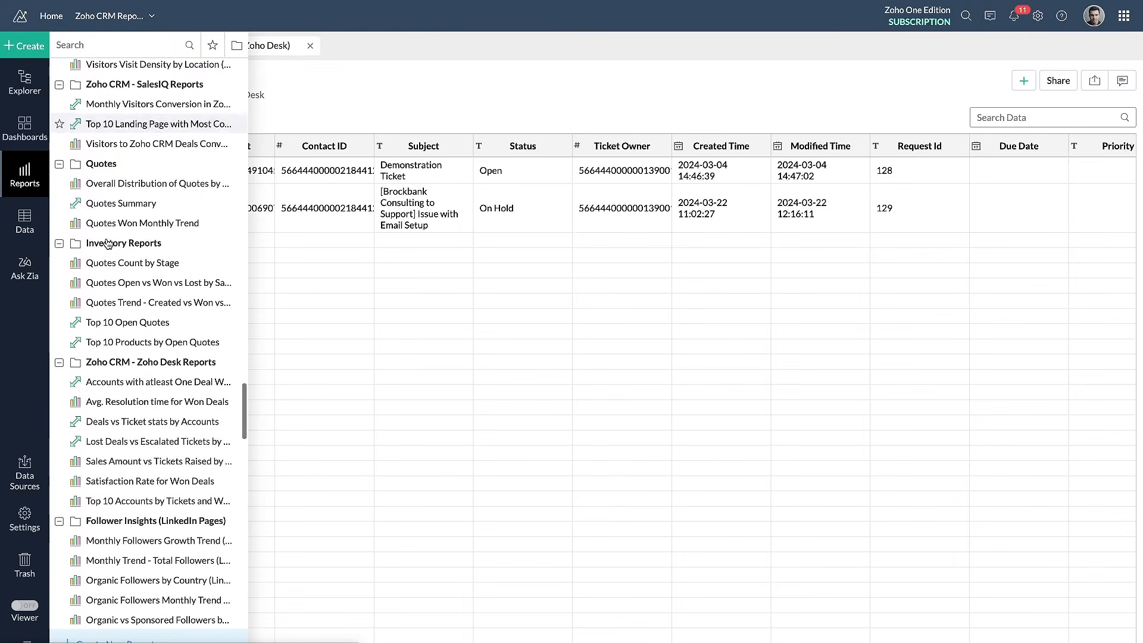
{"action": "scroll", "coordinate": [107, 243], "scroll_direction": "down", "scroll_amount": 5}
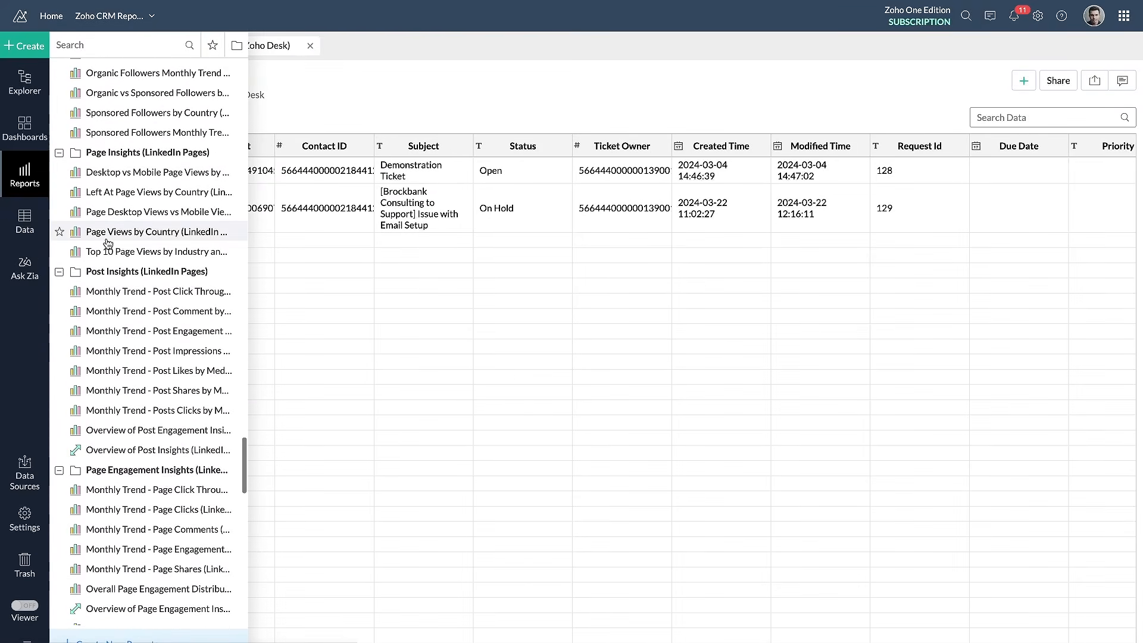
{"action": "scroll", "coordinate": [108, 243], "scroll_direction": "down", "scroll_amount": 8}
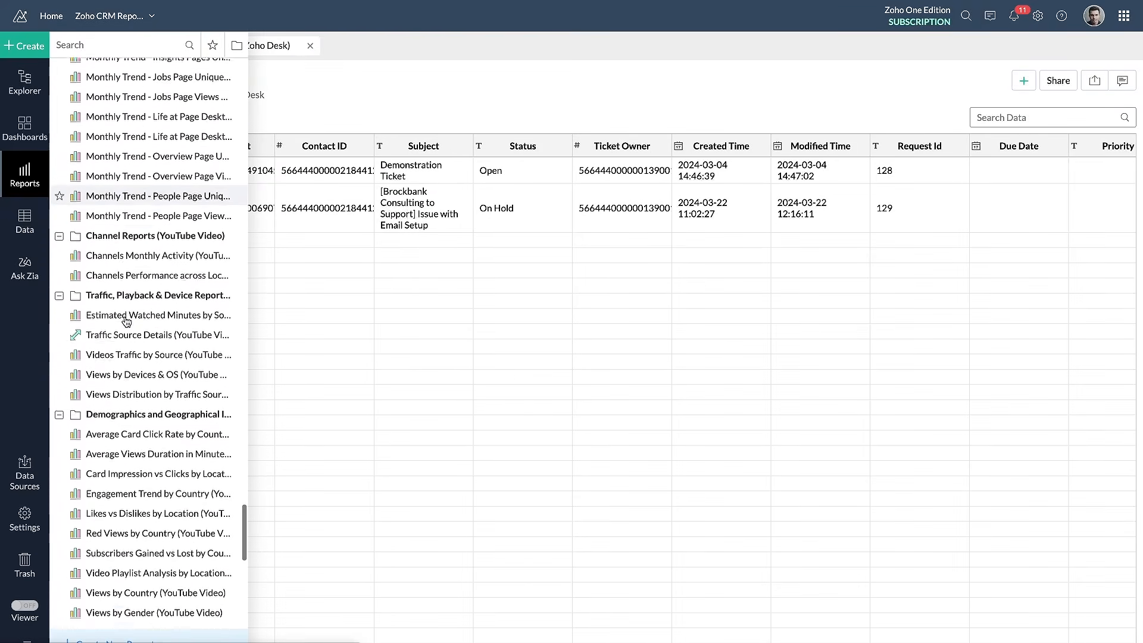
{"action": "scroll", "coordinate": [125, 322], "scroll_direction": "down", "scroll_amount": 10}
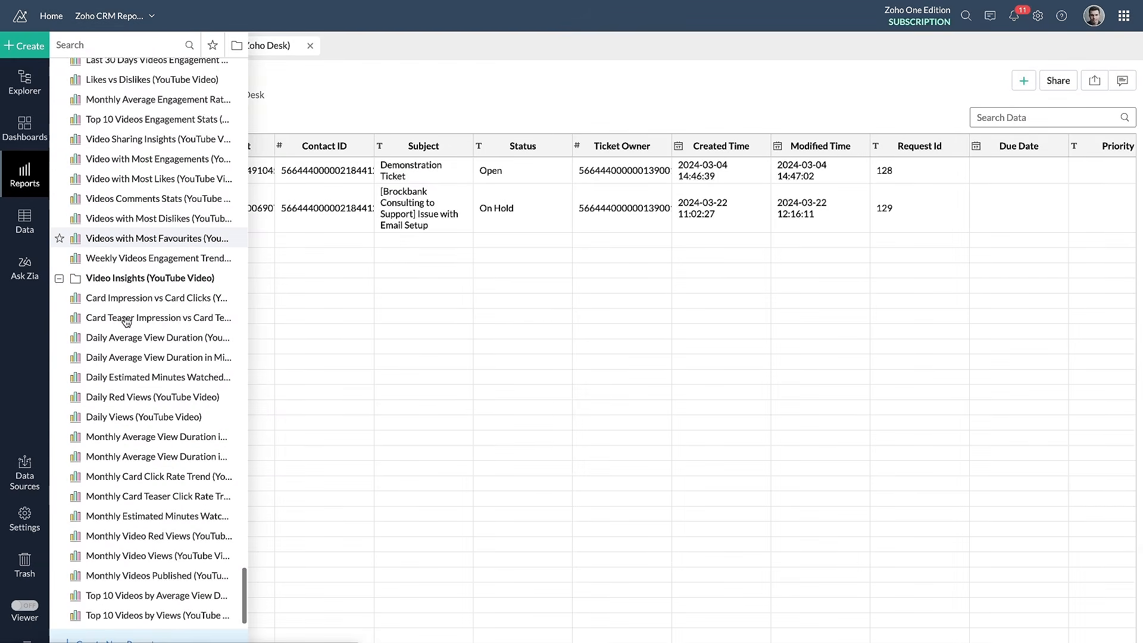
{"action": "scroll", "coordinate": [126, 321], "scroll_direction": "up", "scroll_amount": 5}
{"action": "scroll", "coordinate": [127, 322], "scroll_direction": "up", "scroll_amount": 20}
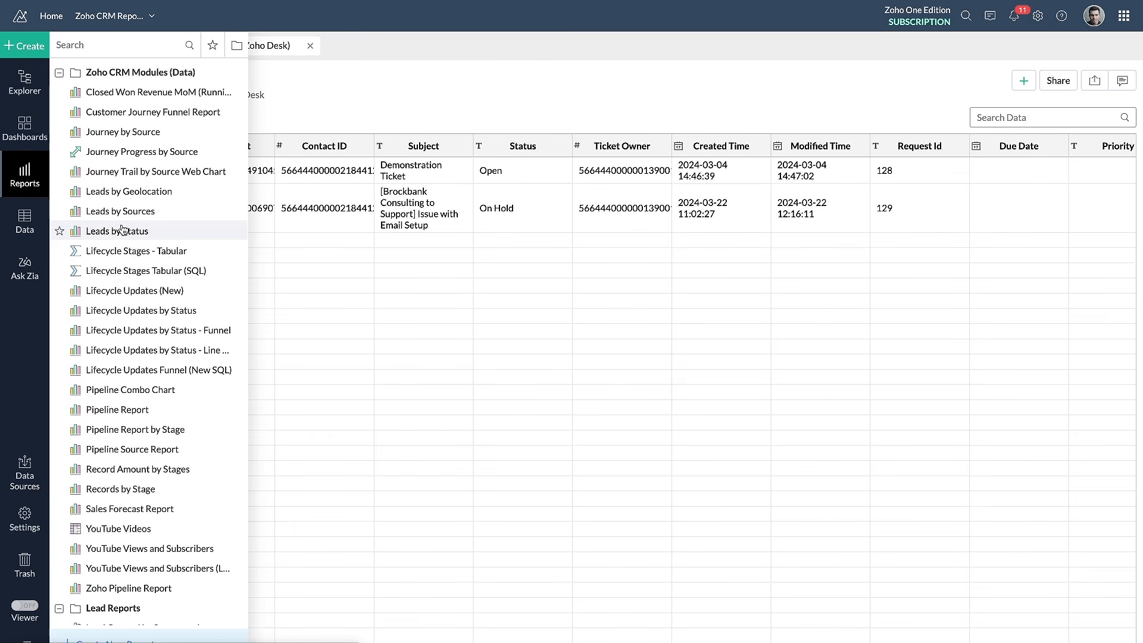
{"action": "left_click", "coordinate": [37, 184]}
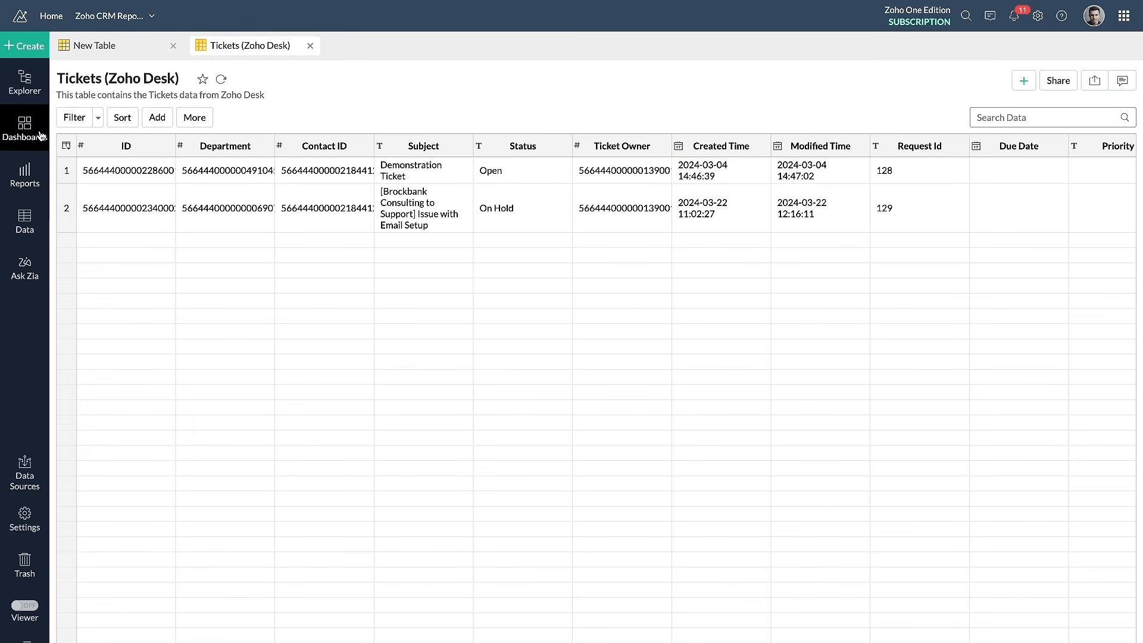
{"action": "left_click", "coordinate": [22, 171]}
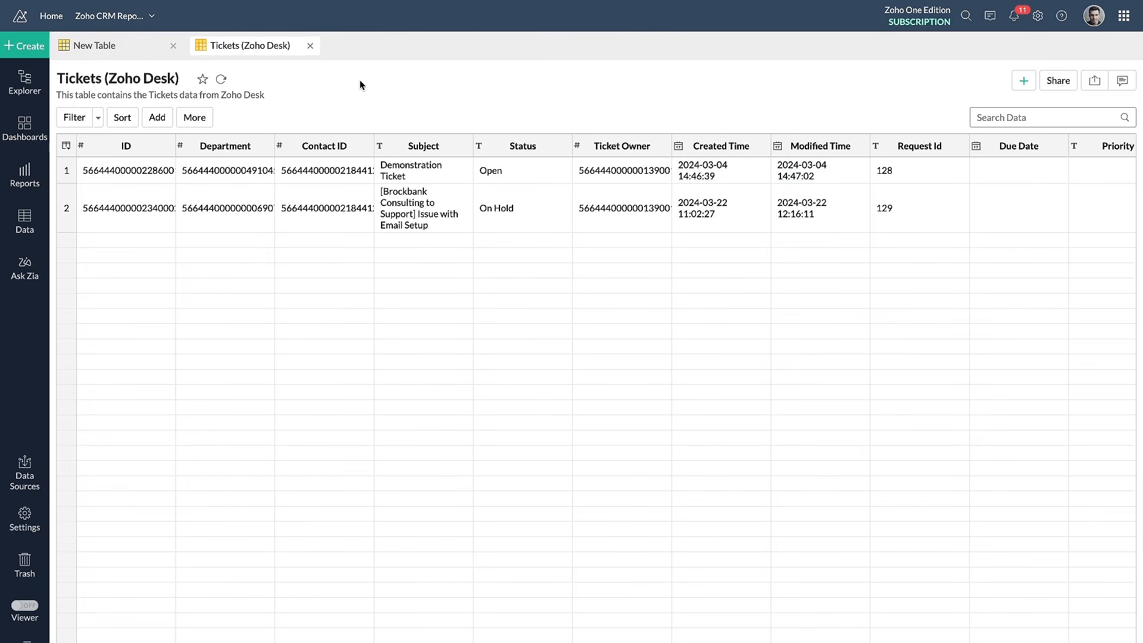
Create a new chart using Tickets (Zoho Desk) as its base table
{"action": "left_click", "coordinate": [48, 45]}
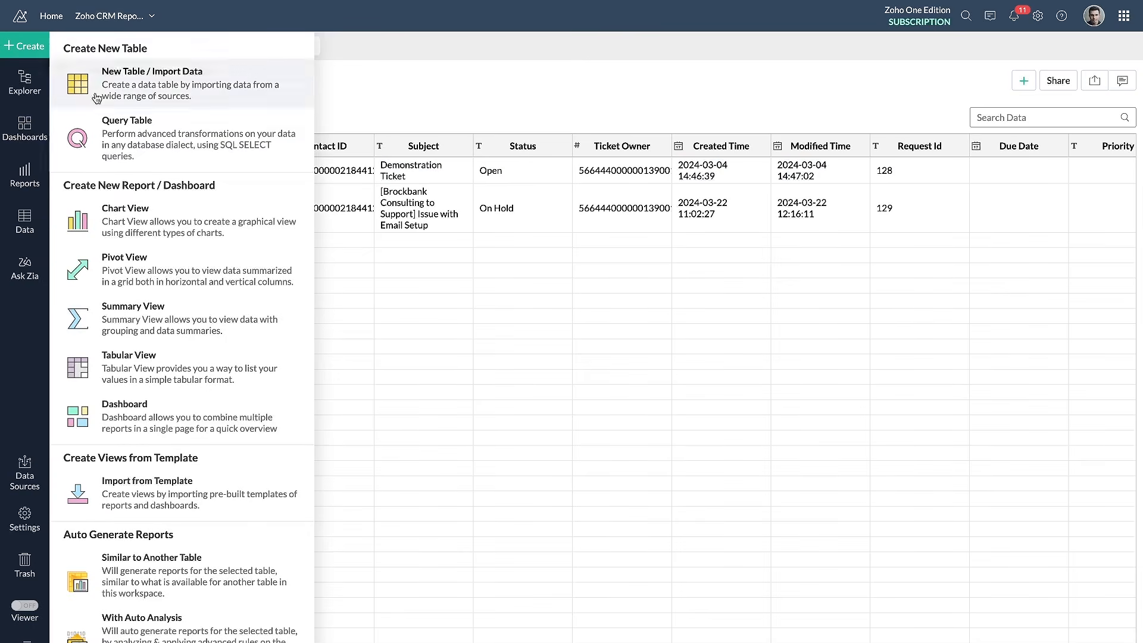
{"action": "left_click", "coordinate": [167, 256]}
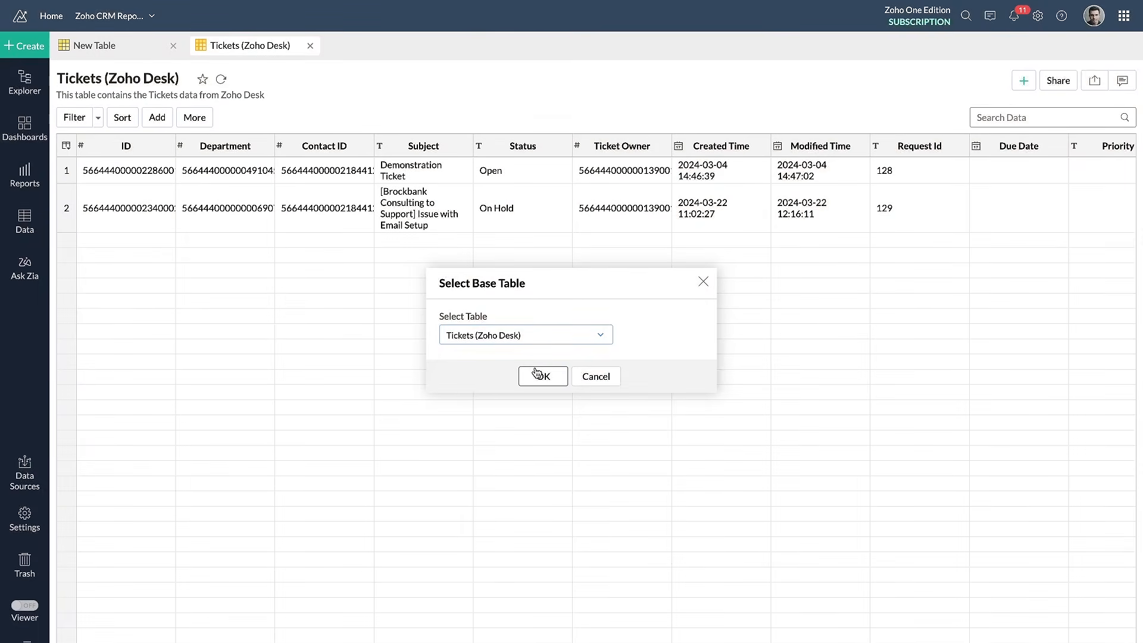
{"action": "left_click", "coordinate": [537, 374]}
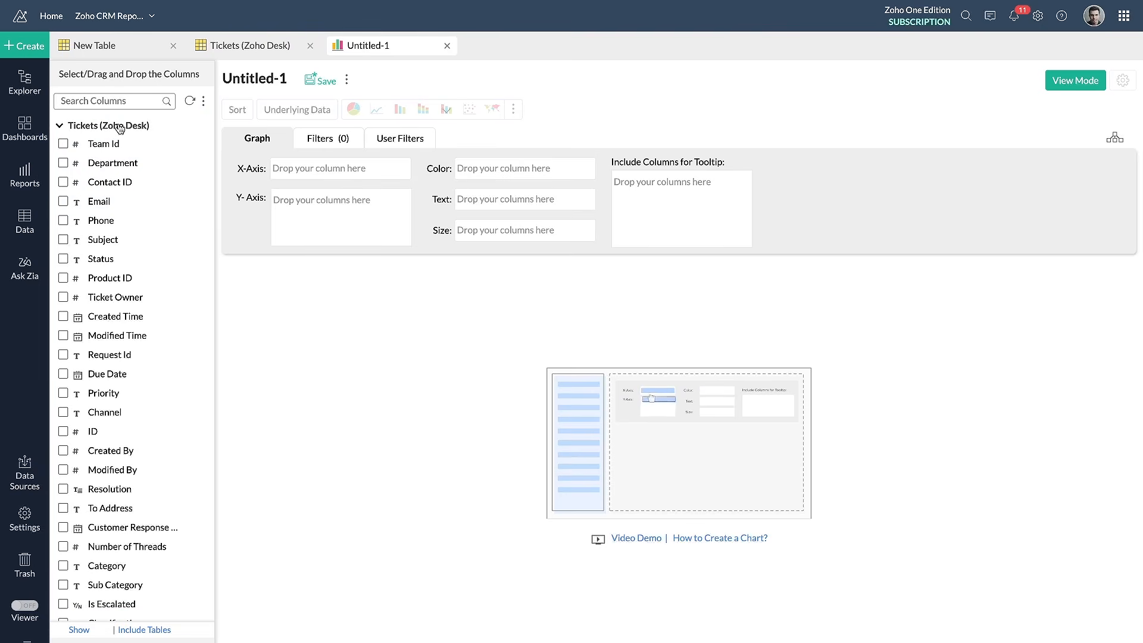
Find the ID column by searching "id" and add the Tickets (Zoho Desk) ID as a count to the Y-axis
{"action": "left_click", "coordinate": [117, 102]}
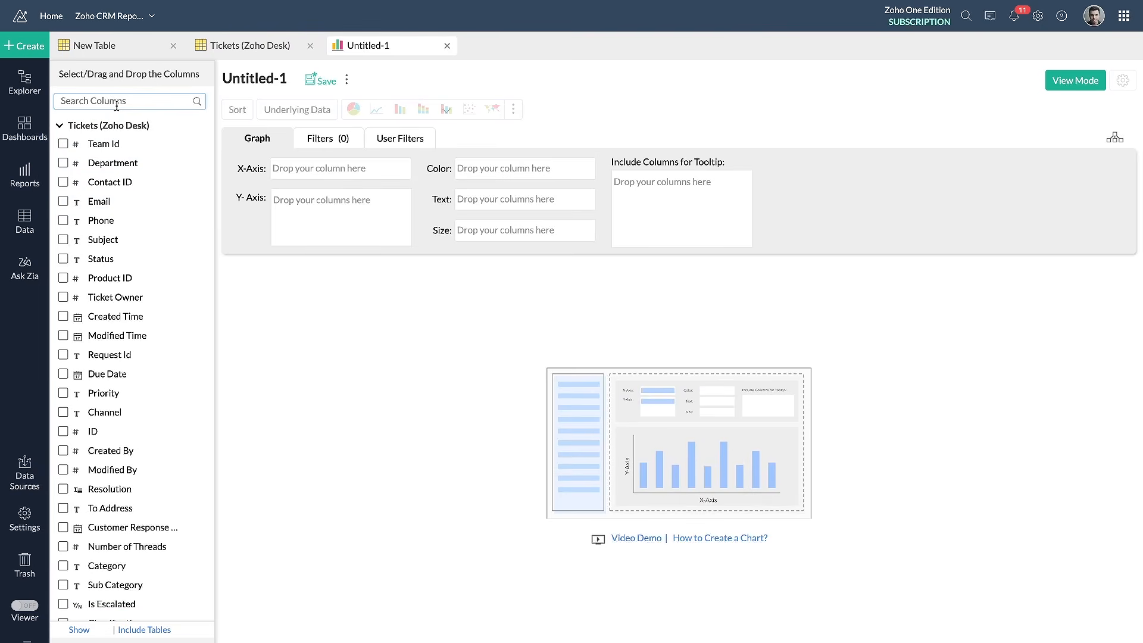
{"action": "type", "text": "id"}
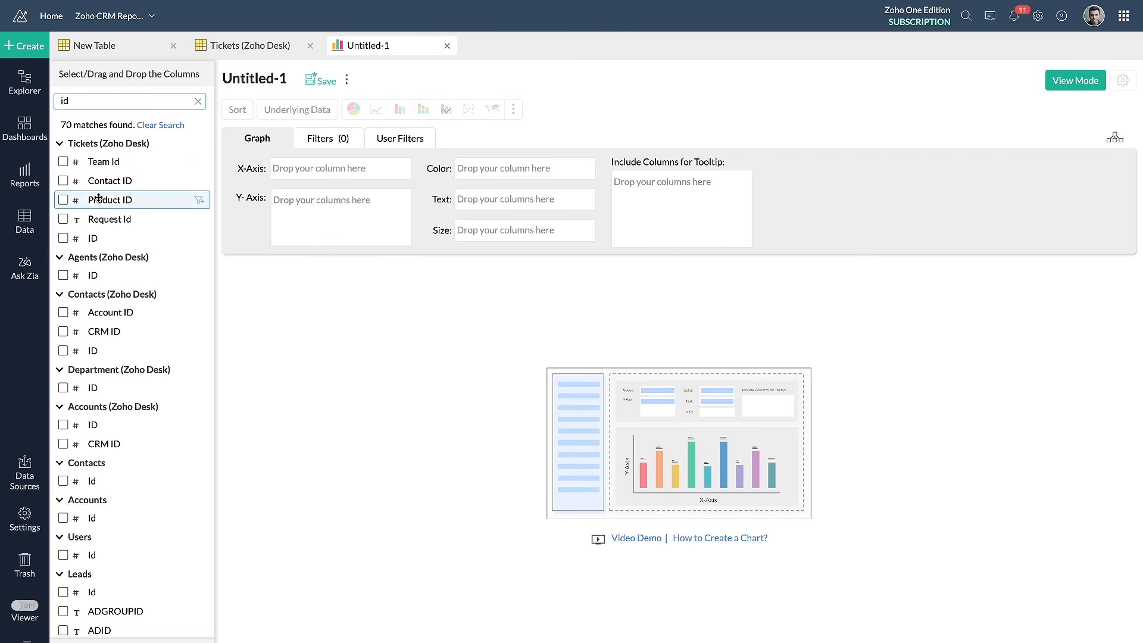
{"action": "left_click_drag", "start_coordinate": [92, 235], "coordinate": [299, 209]}
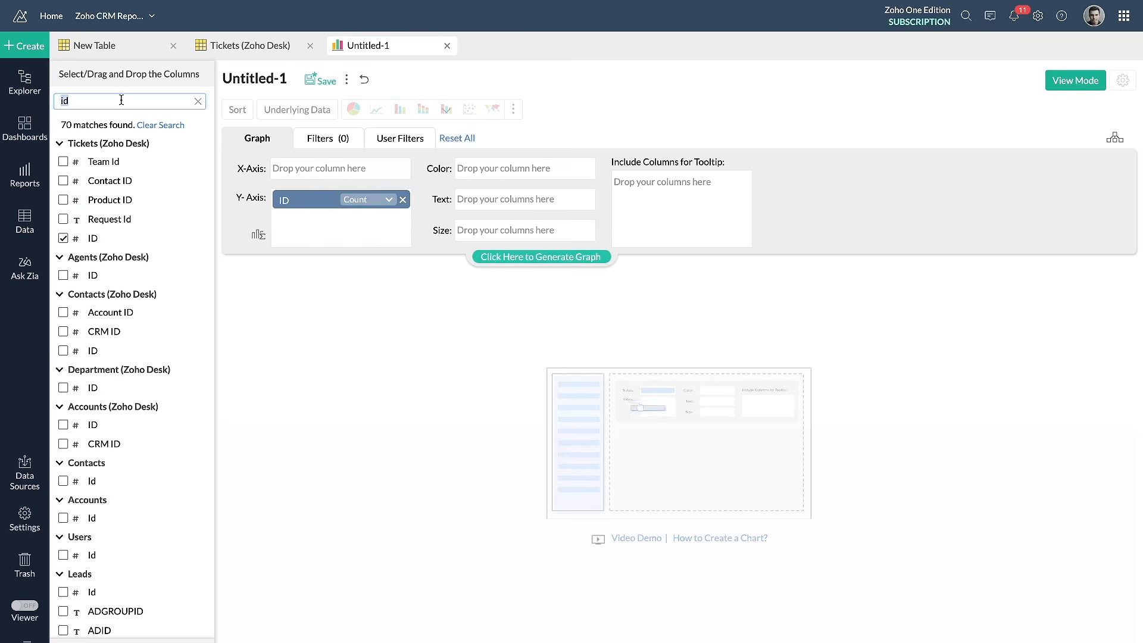
Search the columns for "status", add the Tickets (Zoho Desk) Status to the X-axis and generate the graph
{"action": "key", "text": "BackSpace"}
{"action": "key", "text": "BackSpace"}
{"action": "type", "text": "status"}
{"action": "left_click_drag", "start_coordinate": [100, 161], "coordinate": [289, 169]}
{"action": "left_click", "coordinate": [504, 261]}
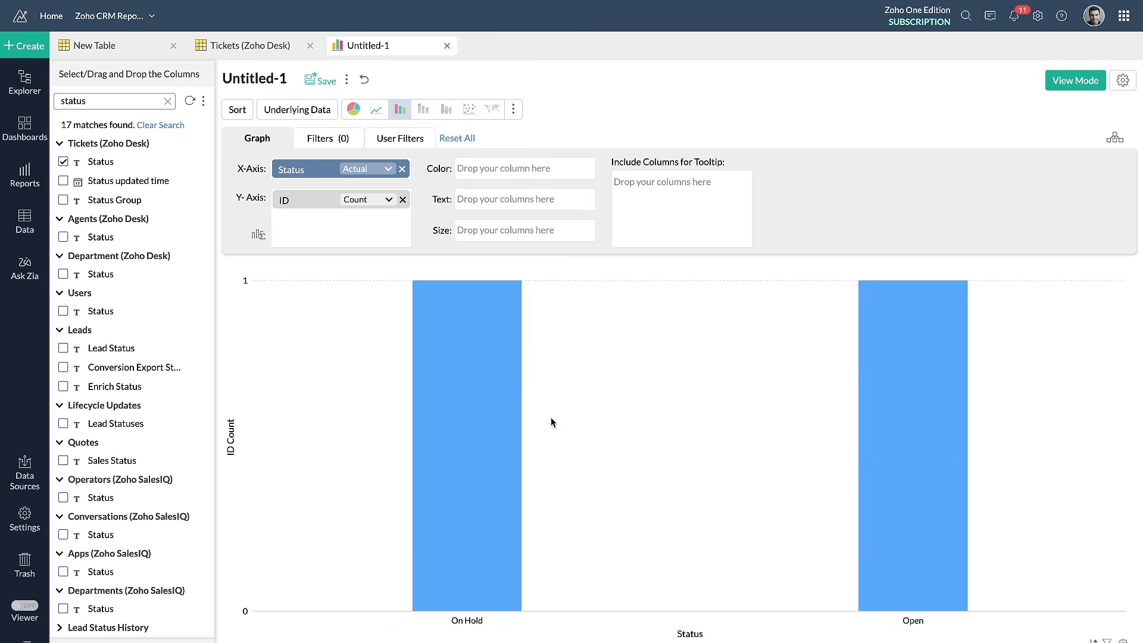
Swap the axes so ID Count is on the X-axis and Status on the Y-axis, and regenerate the graph
{"action": "mouse_move", "coordinate": [484, 413]}
{"action": "mouse_move", "coordinate": [578, 269]}
{"action": "left_mouse_down"}
{"action": "mouse_move", "coordinate": [370, 262]}
{"action": "mouse_move", "coordinate": [374, 640]}
{"action": "mouse_move", "coordinate": [554, 253]}
{"action": "left_mouse_up"}
{"action": "mouse_move", "coordinate": [325, 172]}
{"action": "left_mouse_down"}
{"action": "mouse_move", "coordinate": [324, 246]}
{"action": "mouse_move", "coordinate": [316, 171]}
{"action": "left_mouse_up"}
{"action": "left_click", "coordinate": [506, 256]}
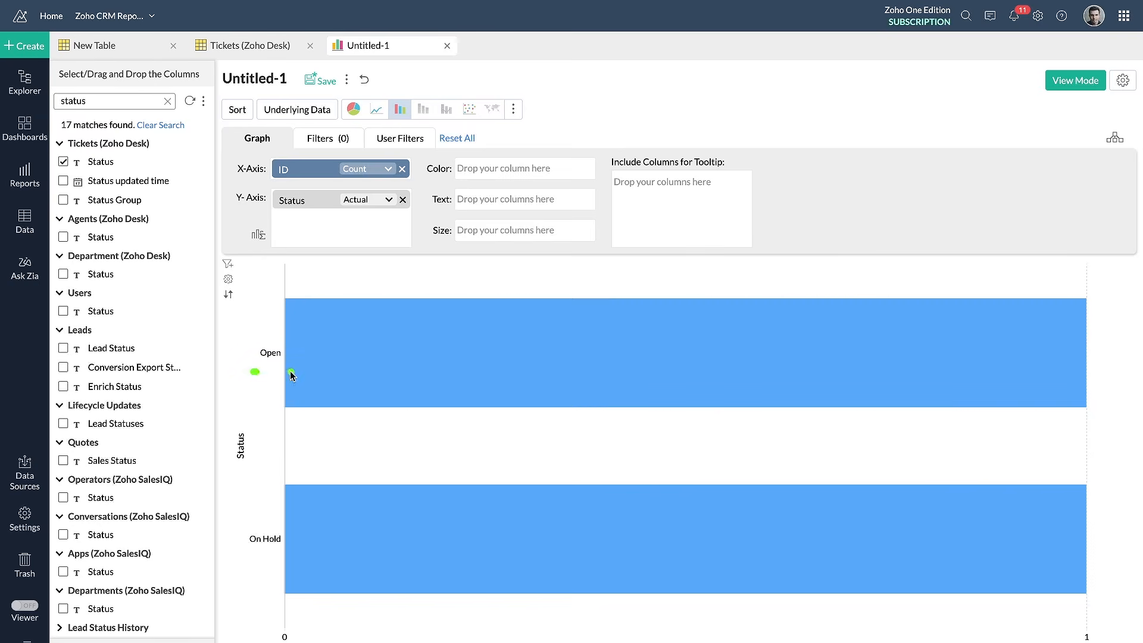
Drill down into the chart's Open bar to view the underlying ticket record
{"action": "left_click", "coordinate": [298, 381]}
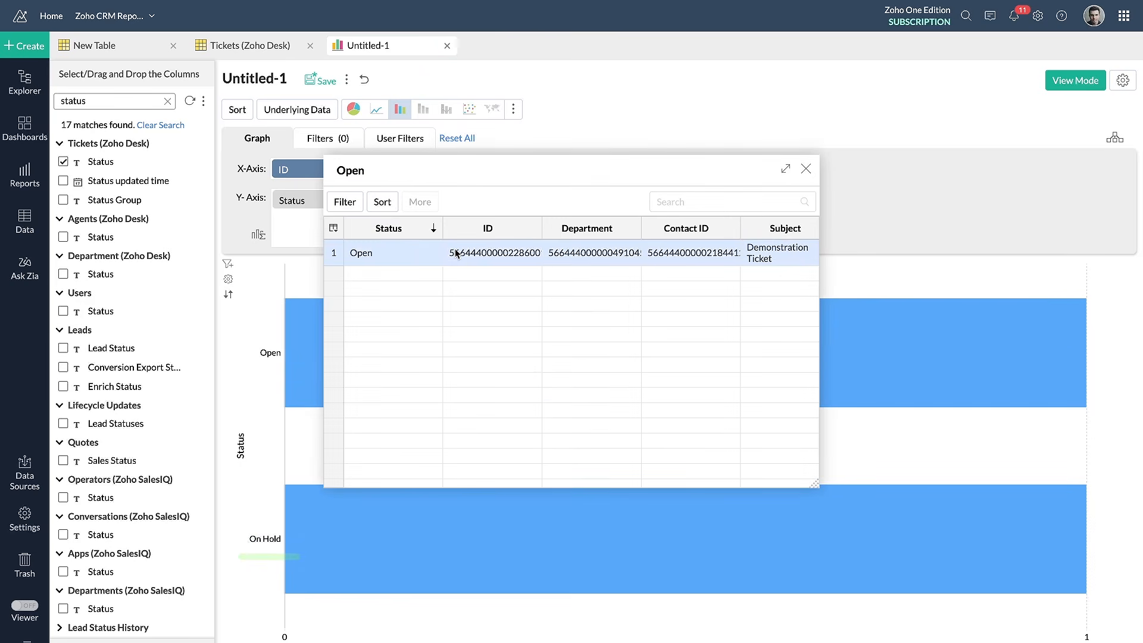
{"action": "left_click", "coordinate": [464, 255]}
{"action": "double_click", "coordinate": [464, 254]}
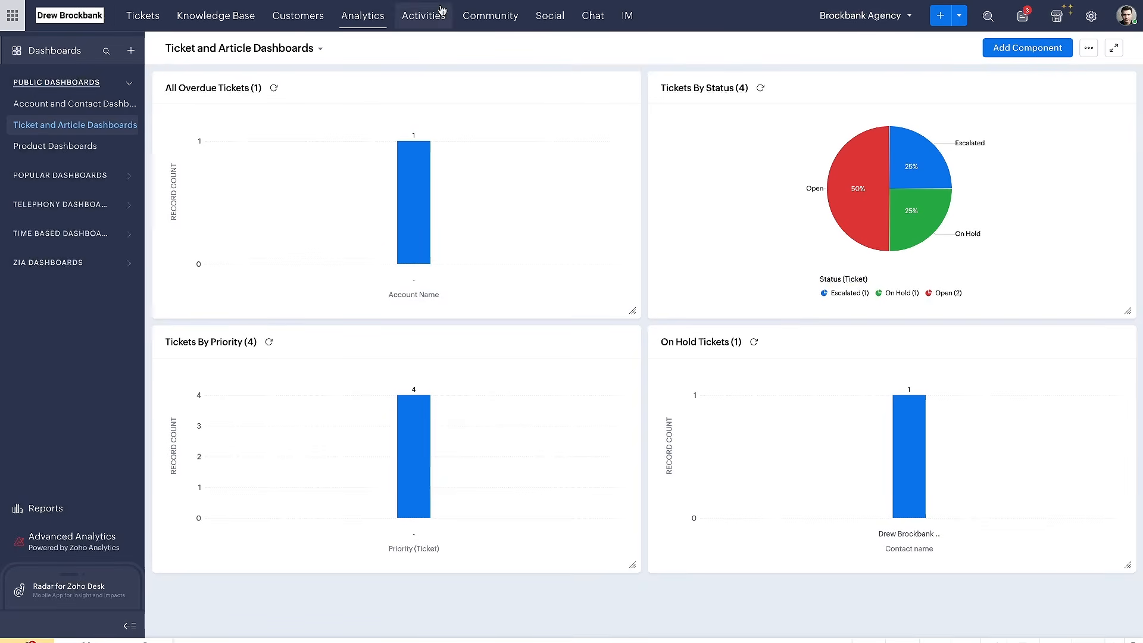
Switch to Zoho Desk and open the "Issue with Super Bowl Outcome" ticket from the ticket list
{"action": "left_click", "coordinate": [143, 15]}
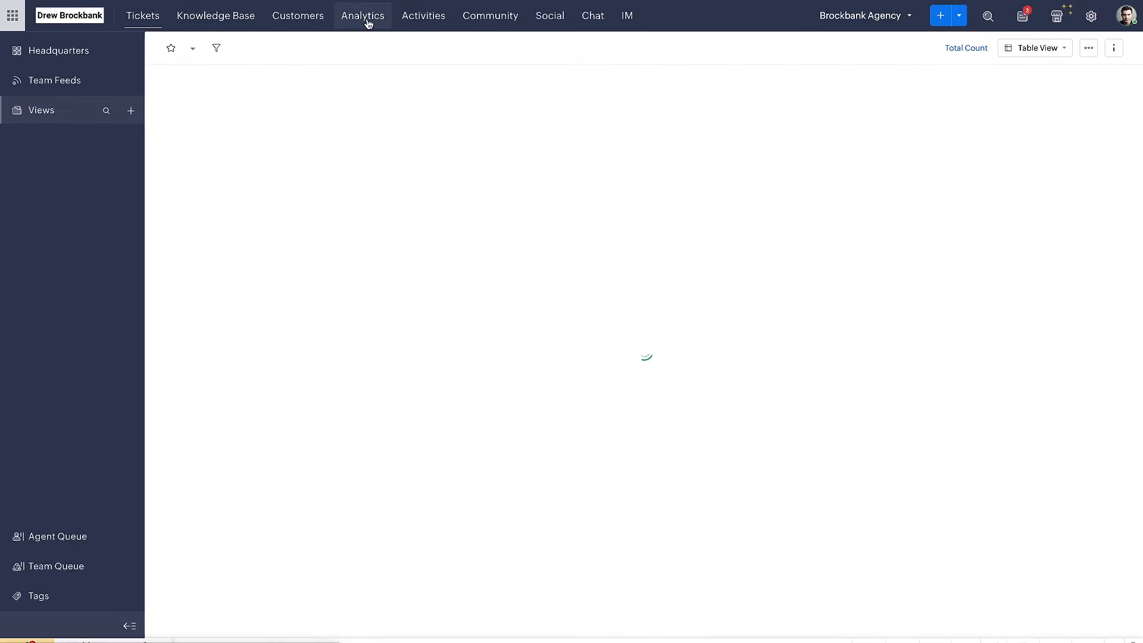
{"action": "left_click", "coordinate": [317, 101]}
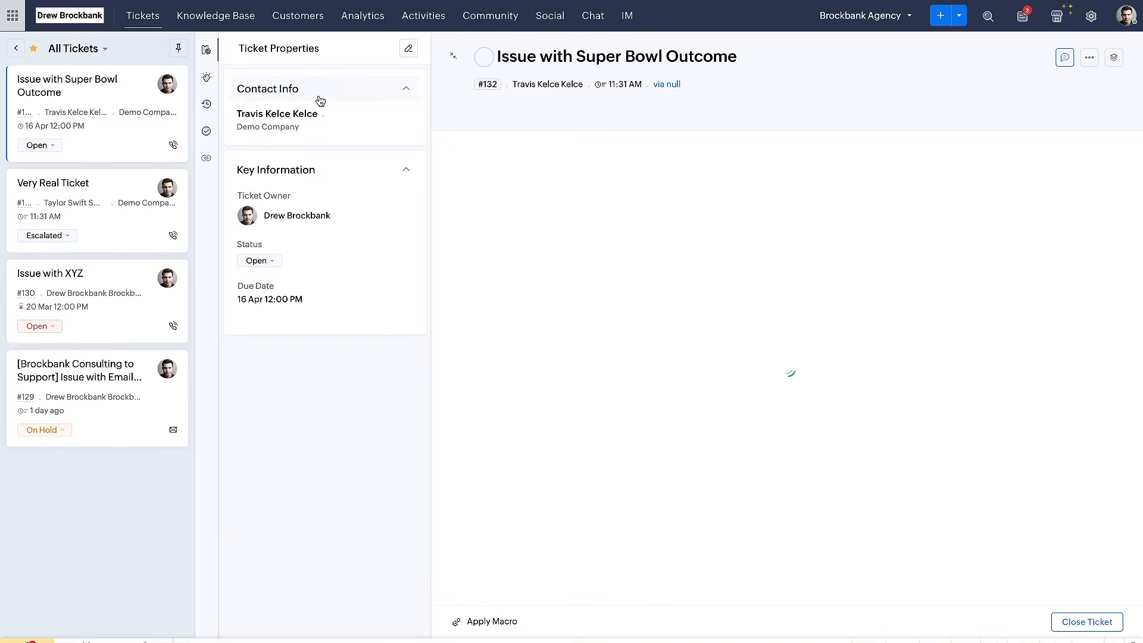
Load the ticket matching the copied ticket ID through the page address, and search Zoho Desk tickets for that same ID
{"action": "key", "text": "ctrl+v"}
{"action": "key", "text": "Return"}
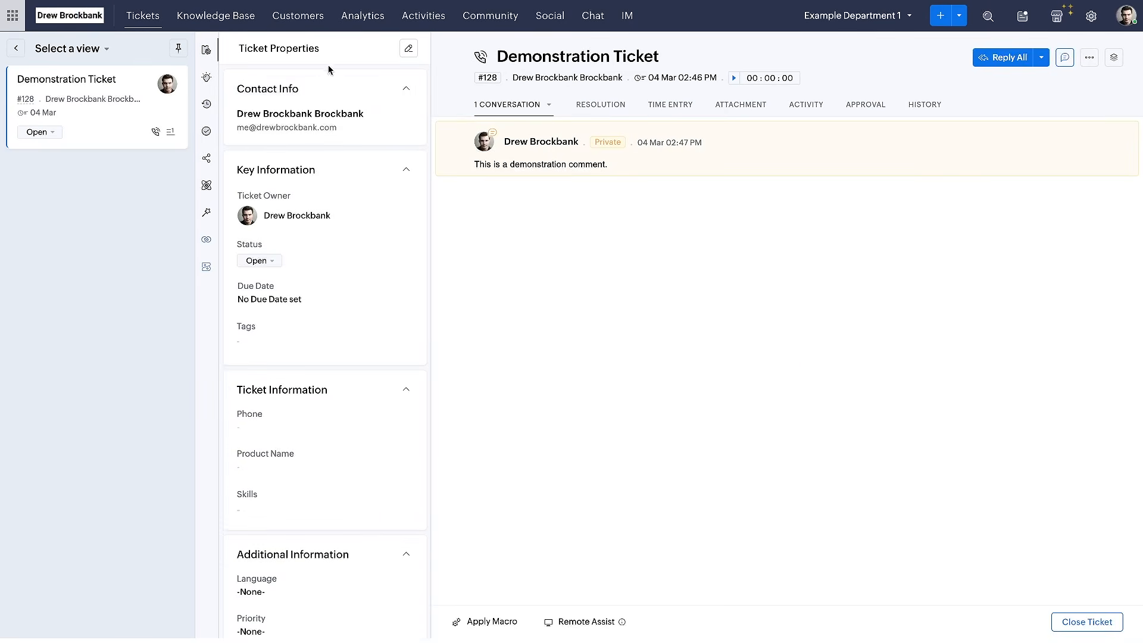
{"action": "left_click", "coordinate": [989, 18]}
{"action": "key", "text": "ctrl+v"}
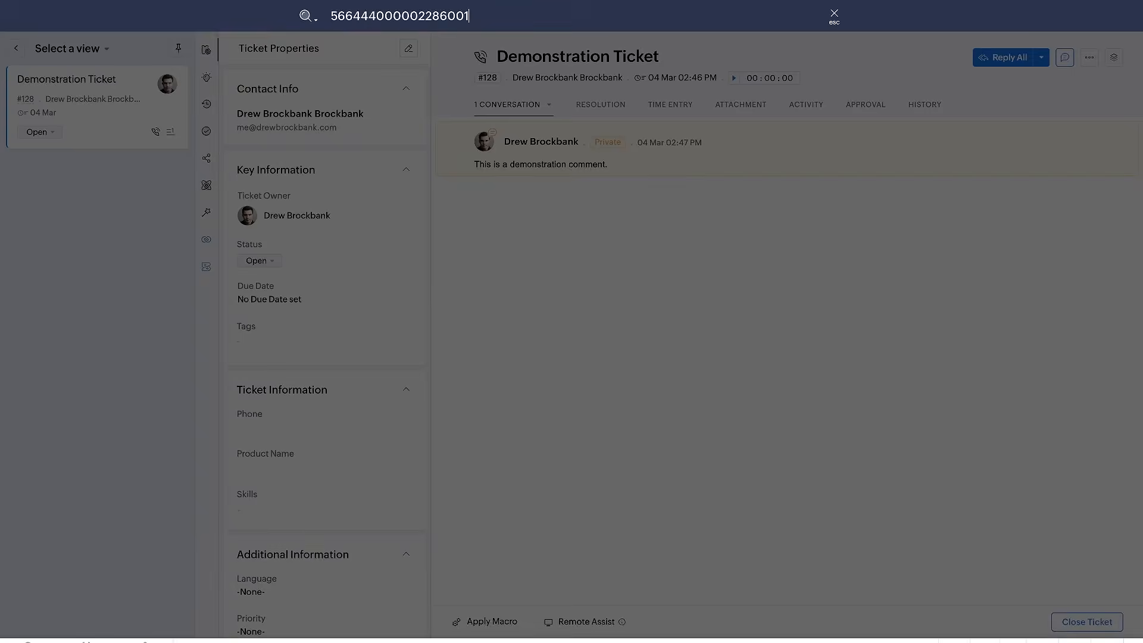
{"action": "key", "text": "Return"}
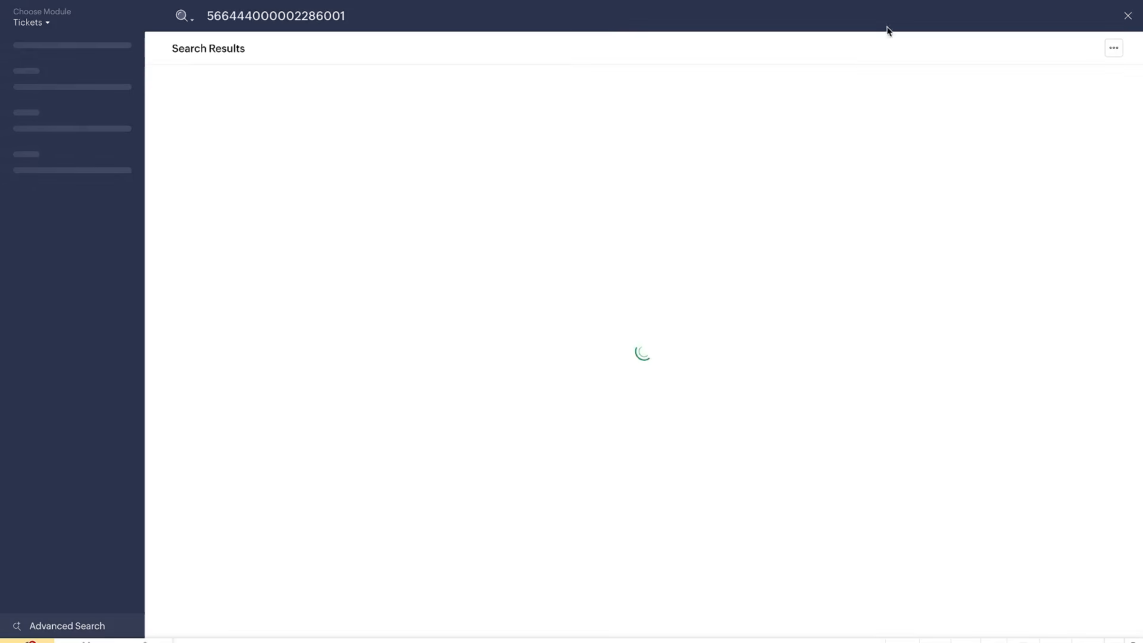
{"action": "left_click", "coordinate": [1128, 16]}
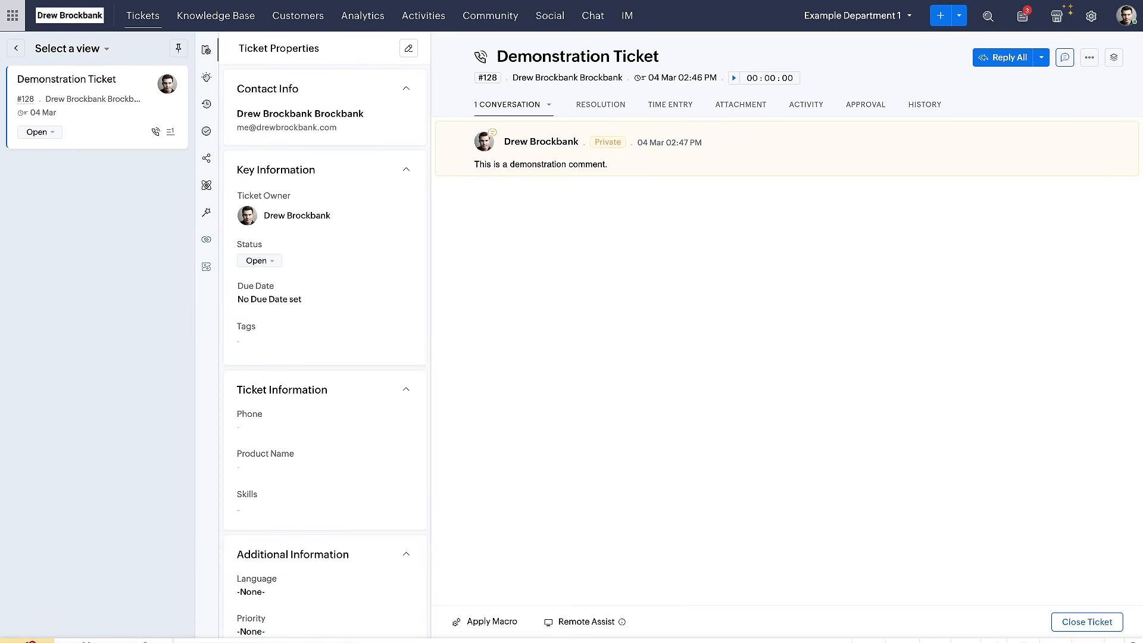
Replace the ending of the ticket details address with the copied ticket ID and load the Demonstration Ticket page
{"action": "key", "text": "ctrl+l"}
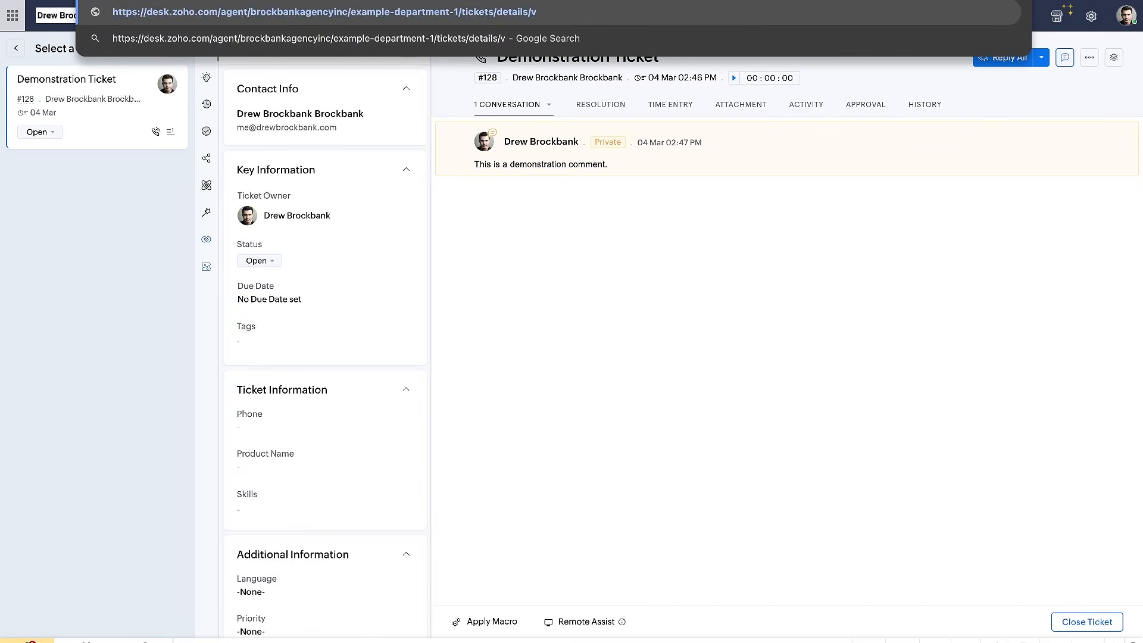
{"action": "key", "text": "BackSpace"}
{"action": "key", "text": "super+v"}
{"action": "key", "text": "Return"}
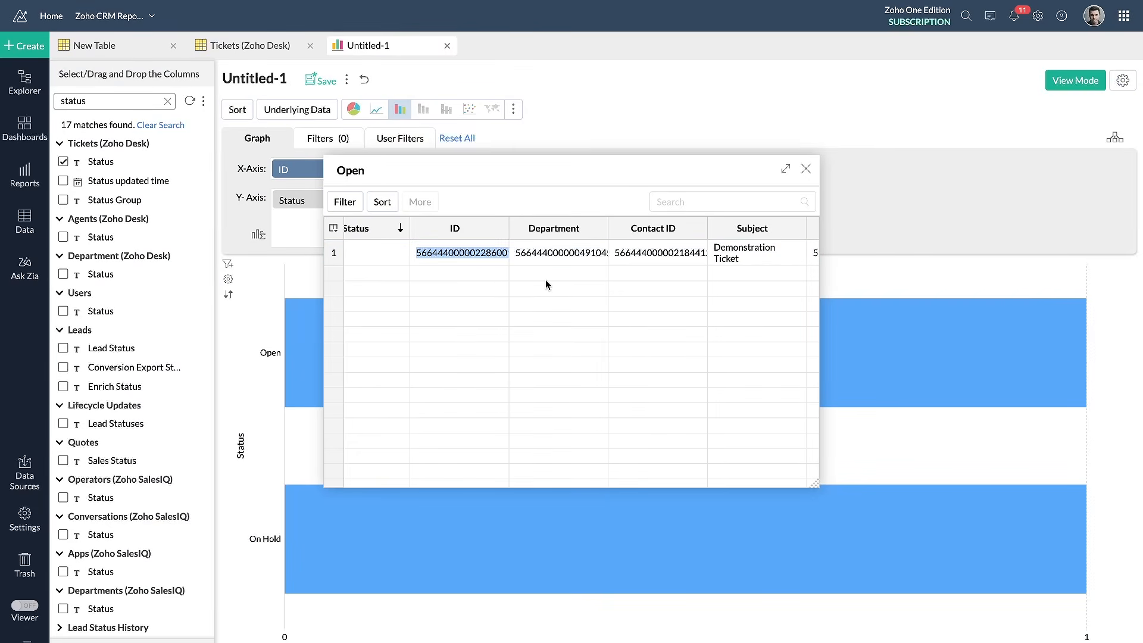
Switch to Zoho Analytics, examine the Open ticket's underlying columns such as SLA Violation Type and Team Id, and close the data view
{"action": "scroll", "coordinate": [545, 280], "scroll_direction": "right", "scroll_amount": 10}
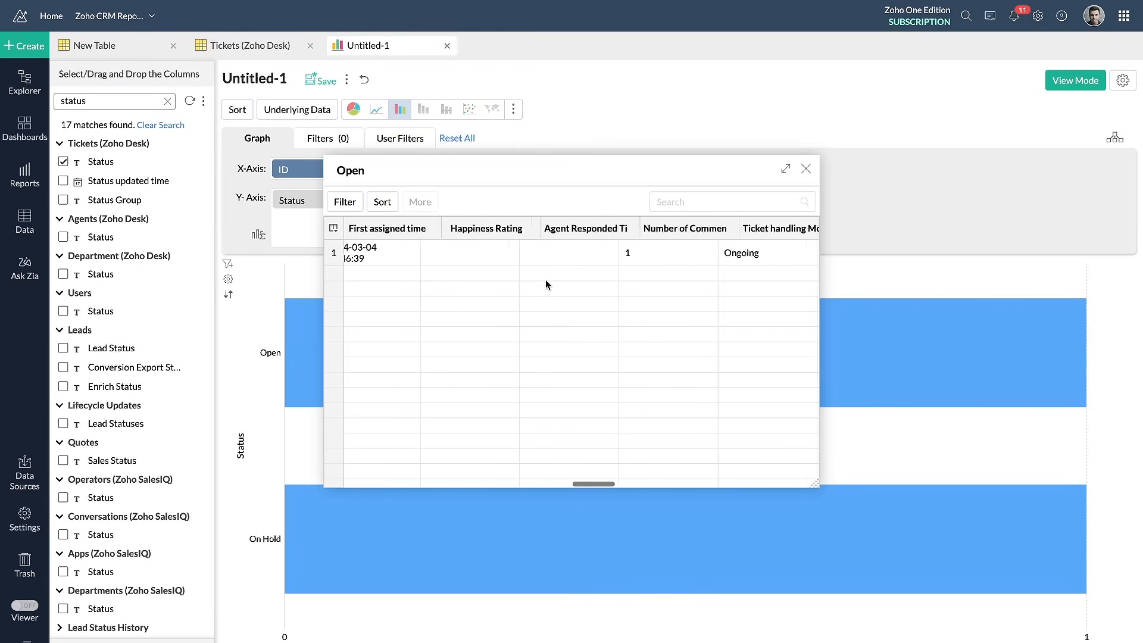
{"action": "scroll", "coordinate": [545, 280], "scroll_direction": "right", "scroll_amount": 5}
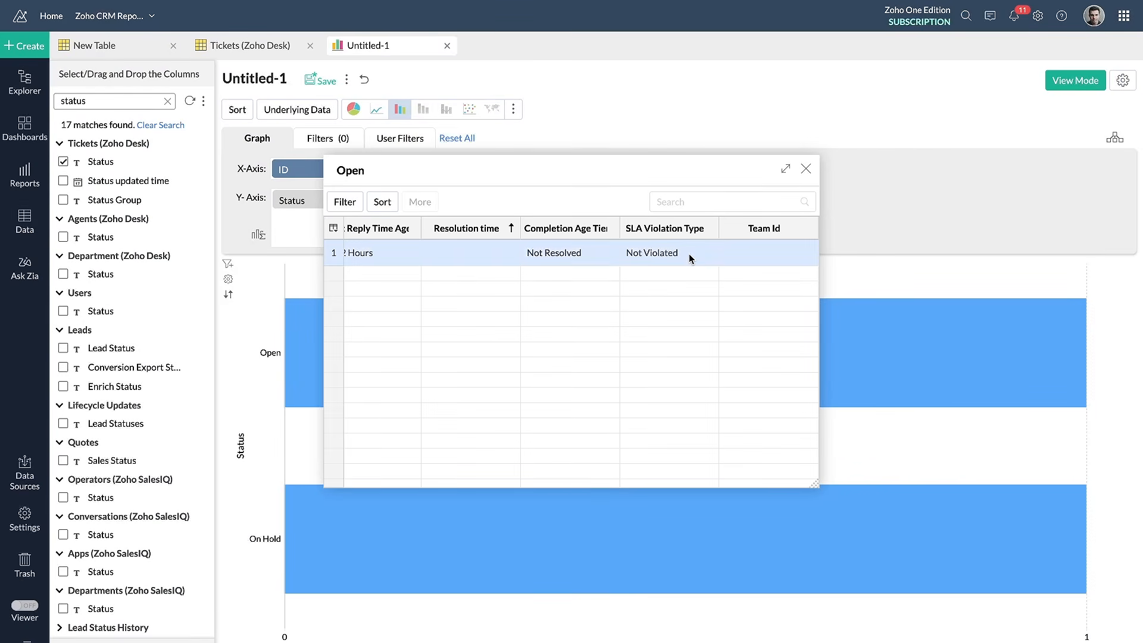
{"action": "left_click", "coordinate": [749, 255]}
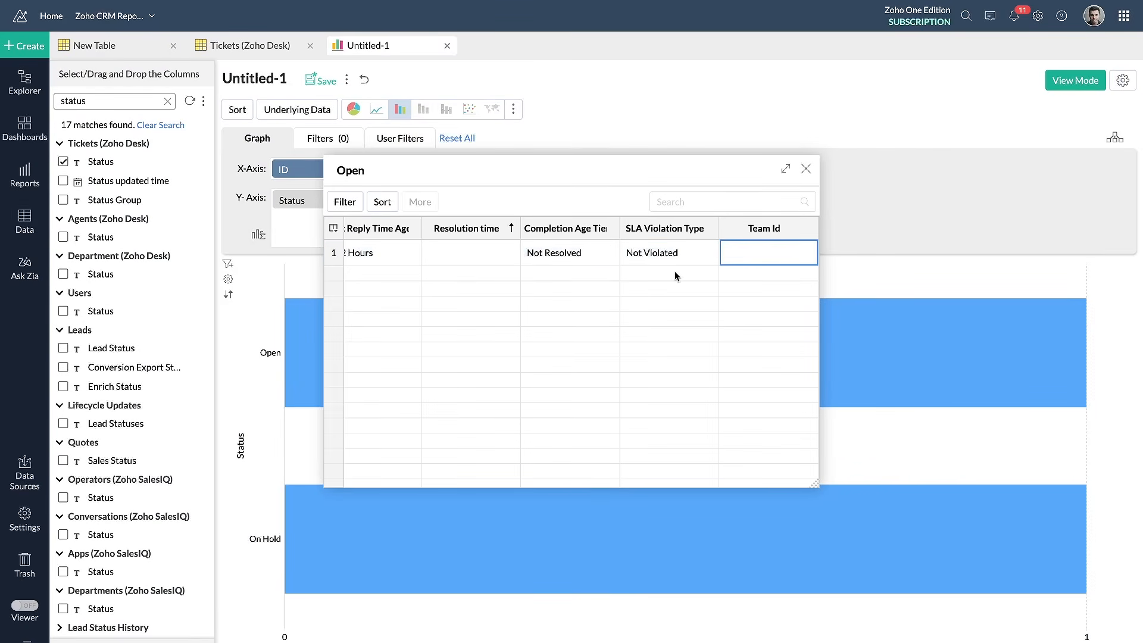
{"action": "scroll", "coordinate": [674, 270], "scroll_direction": "left", "scroll_amount": 10}
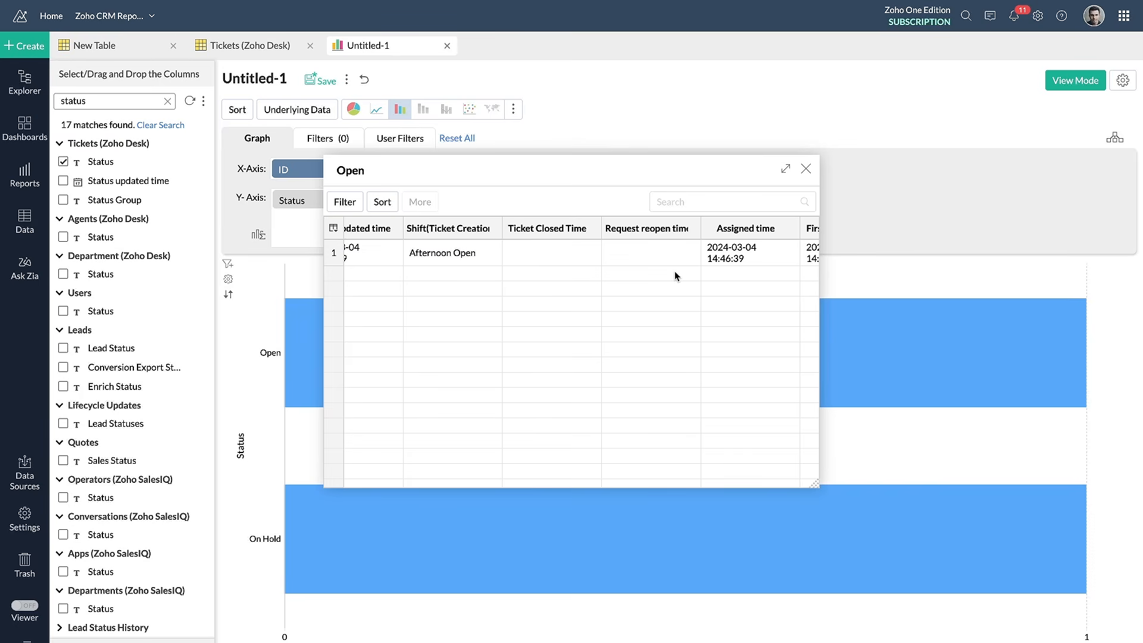
{"action": "scroll", "coordinate": [674, 270], "scroll_direction": "left", "scroll_amount": 10}
{"action": "left_click", "coordinate": [805, 169]}
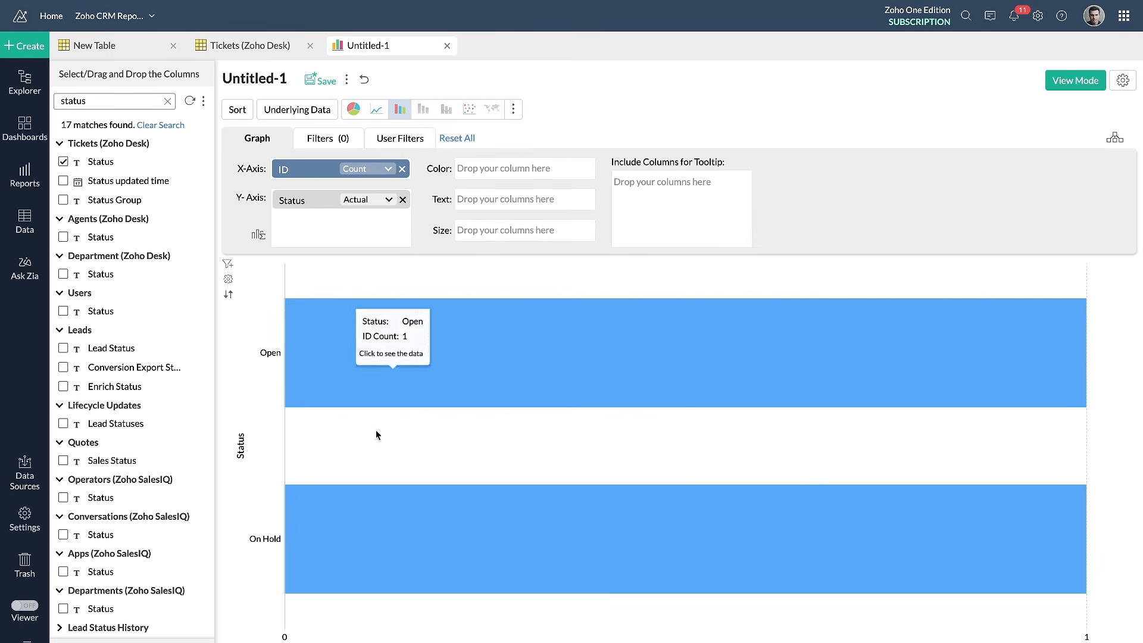
Rename the report "Zoho Desk Ticket Count by Status" and save it in the Zoho CRM Modules (Data) folder
{"action": "left_click", "coordinate": [280, 79]}
{"action": "key", "text": "BackSpace"}
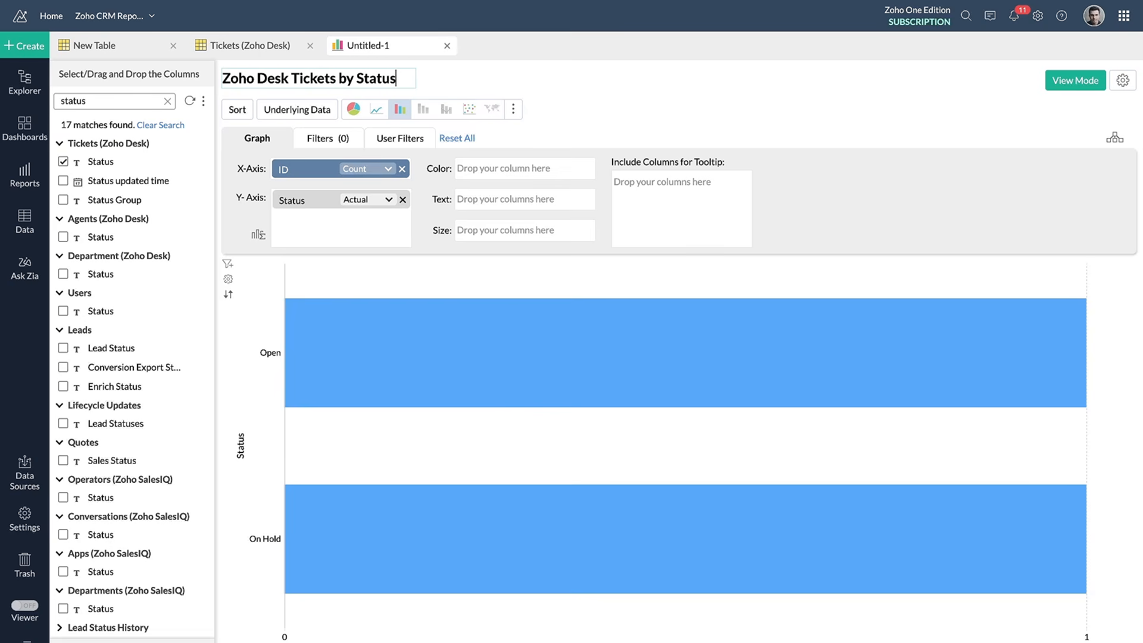
{"action": "left_click", "coordinate": [333, 79]}
{"action": "type", "text": "Count"}
{"action": "left_click", "coordinate": [581, 85]}
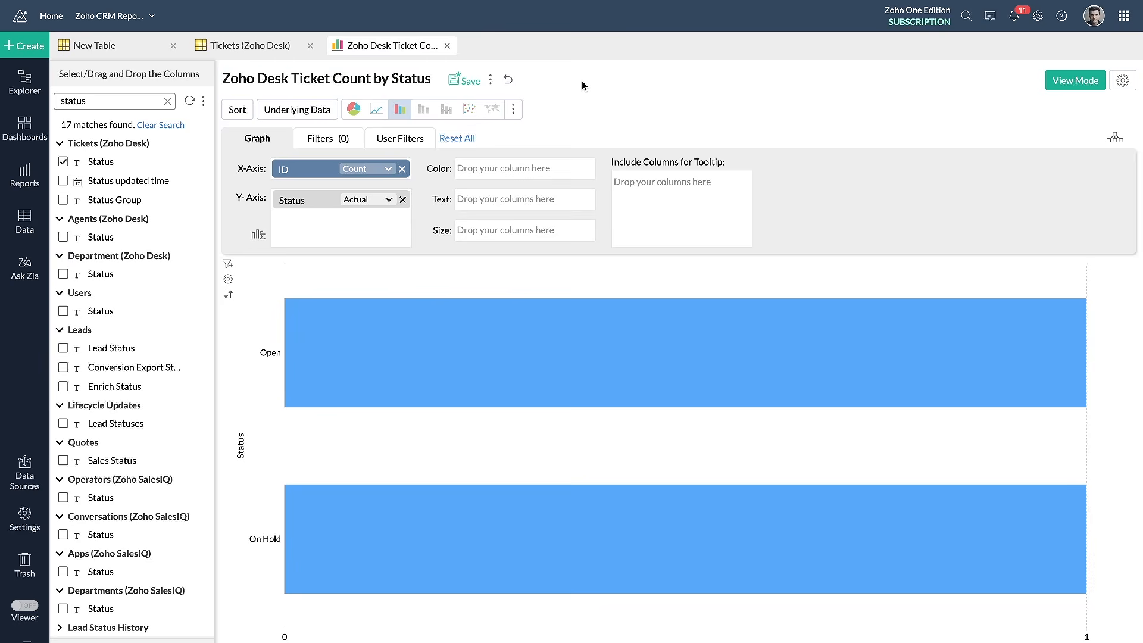
{"action": "left_click", "coordinate": [457, 83]}
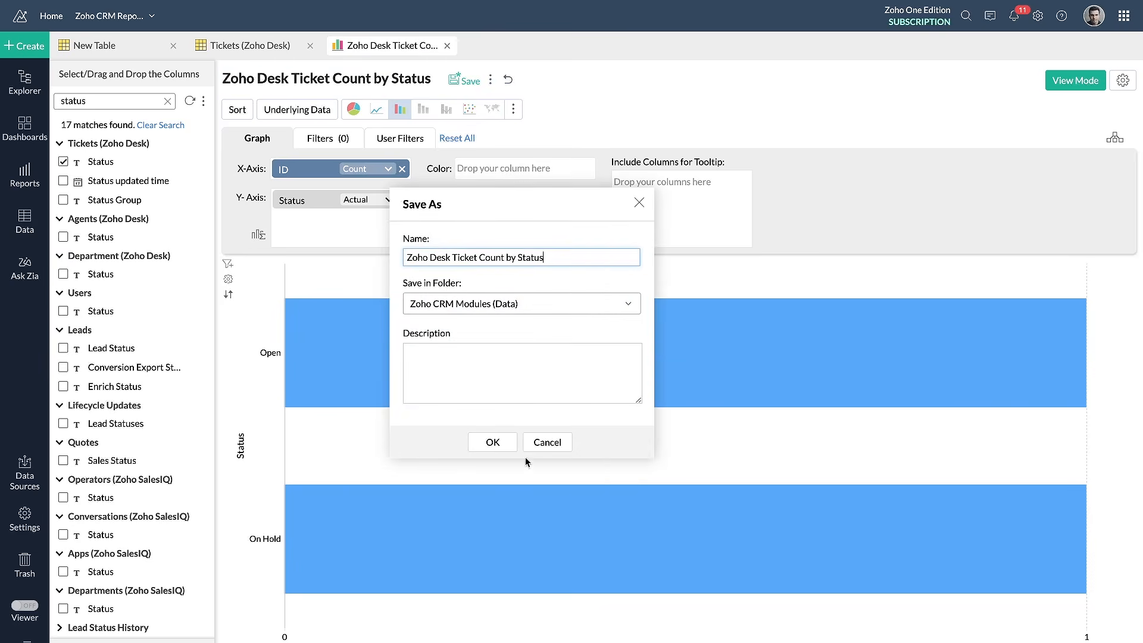
{"action": "left_click", "coordinate": [499, 440]}
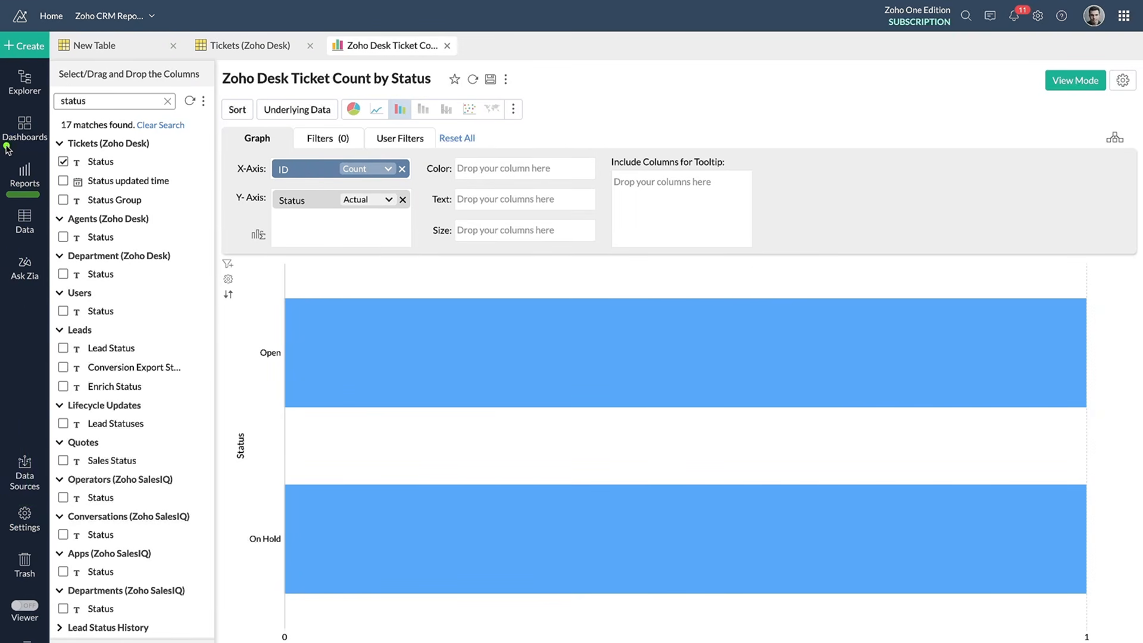
Create a new dashboard and title it "Zoho Desk Dashboard"
{"action": "left_click", "coordinate": [24, 126]}
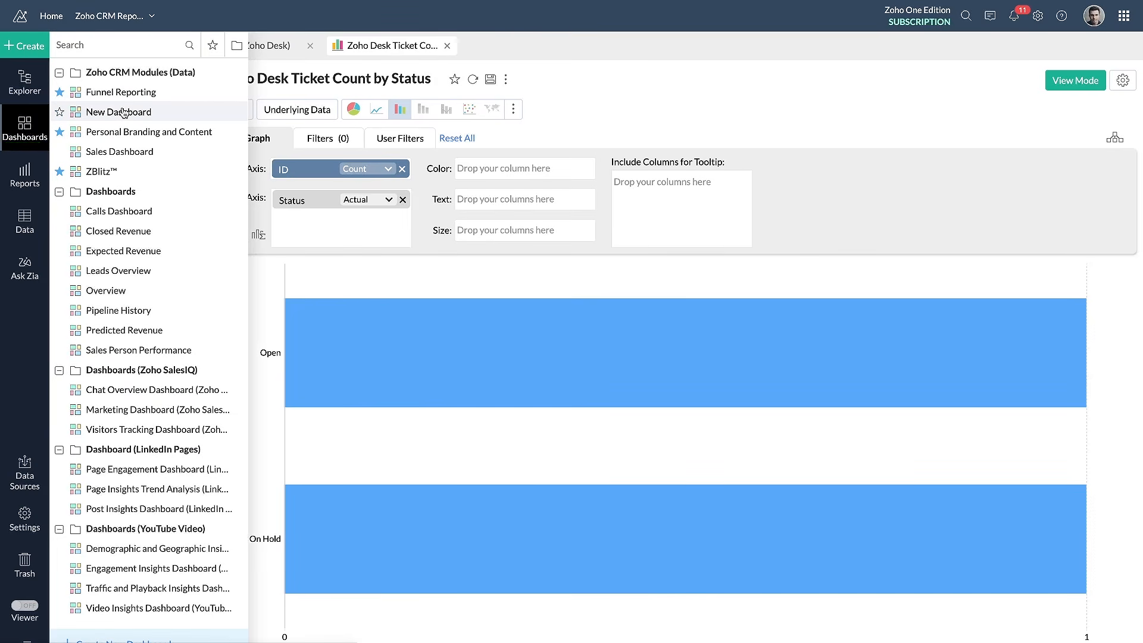
{"action": "left_click", "coordinate": [20, 43]}
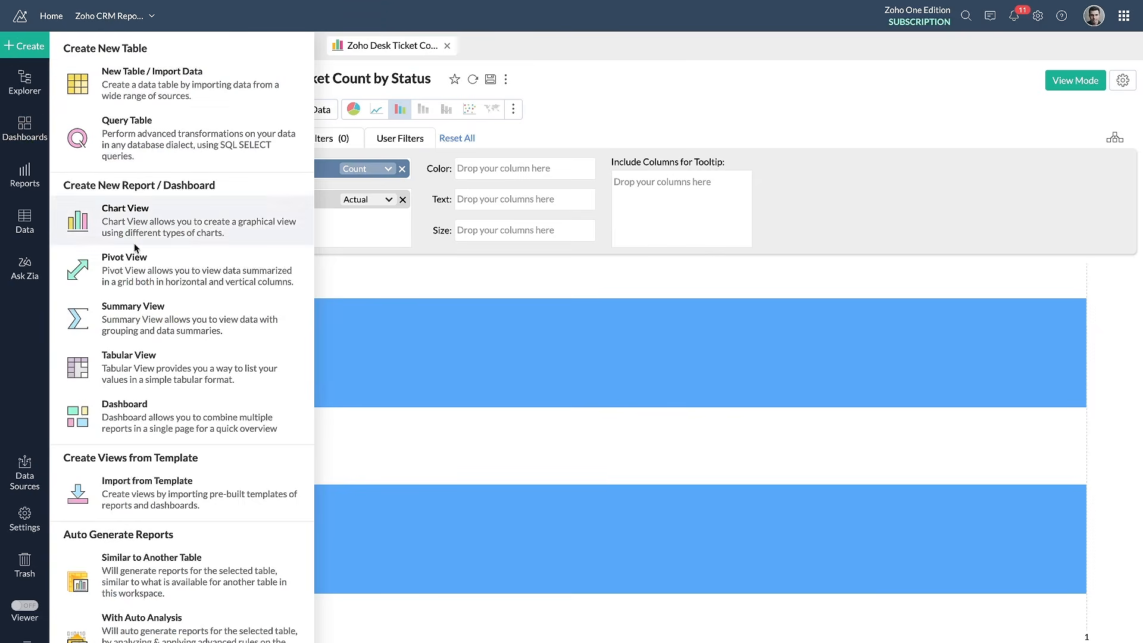
{"action": "left_click", "coordinate": [139, 415]}
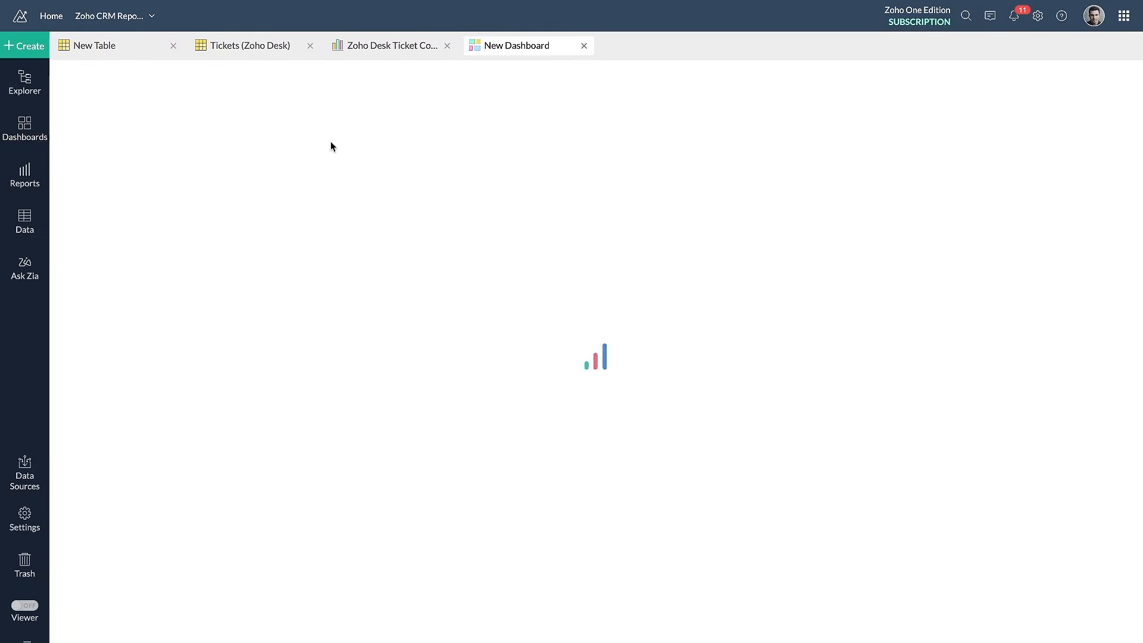
{"action": "key", "text": "ctrl+a"}
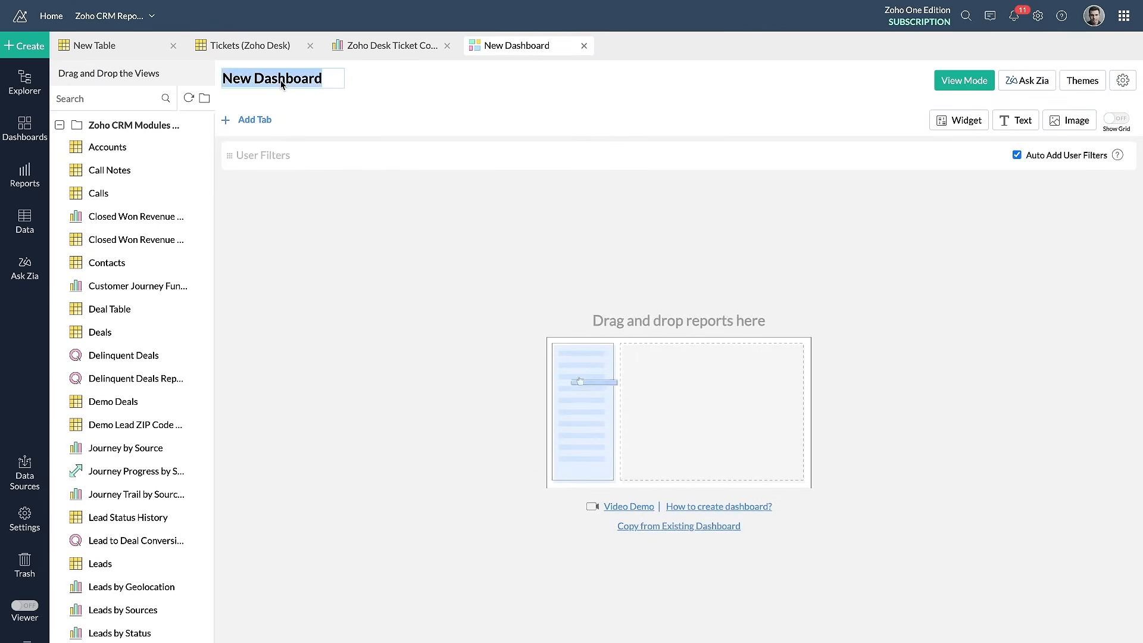
{"action": "type", "text": "Zoho Desk Dashboard"}
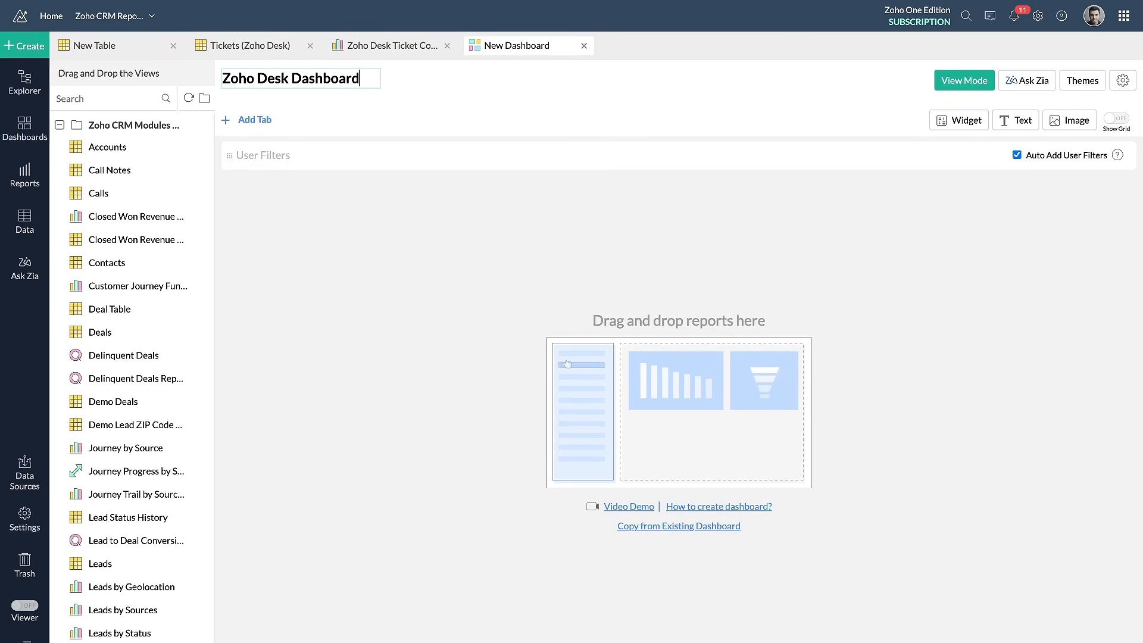
{"action": "key", "text": "Return"}
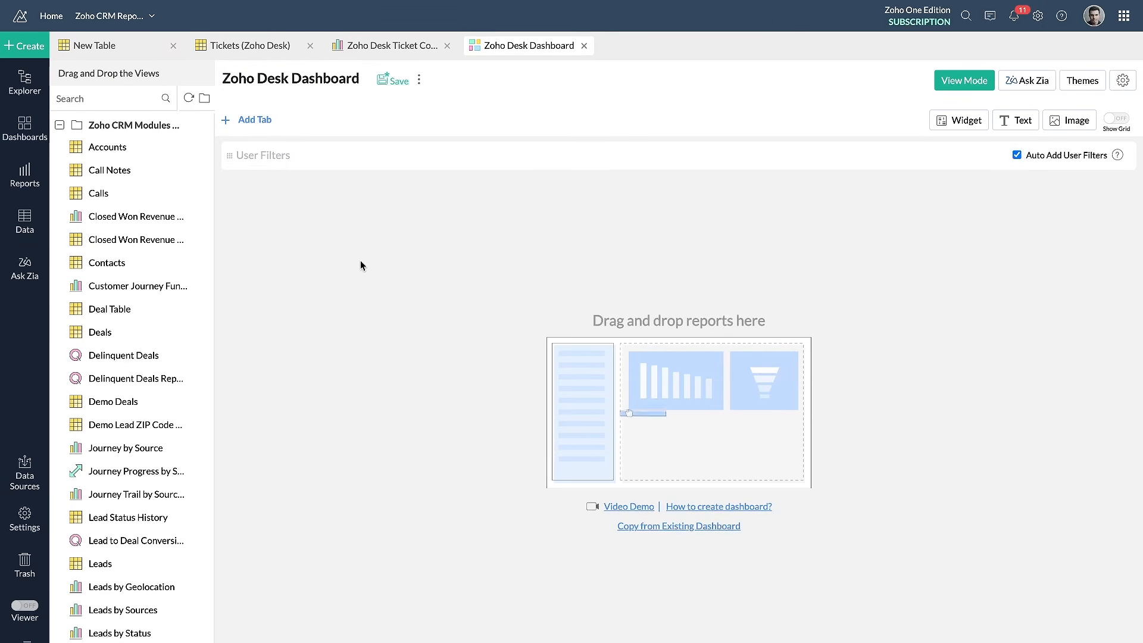
Search the views for "tickets" and for "status", and add the Zoho Desk Ticket Count by Status chart to the dashboard
{"action": "left_click", "coordinate": [127, 99]}
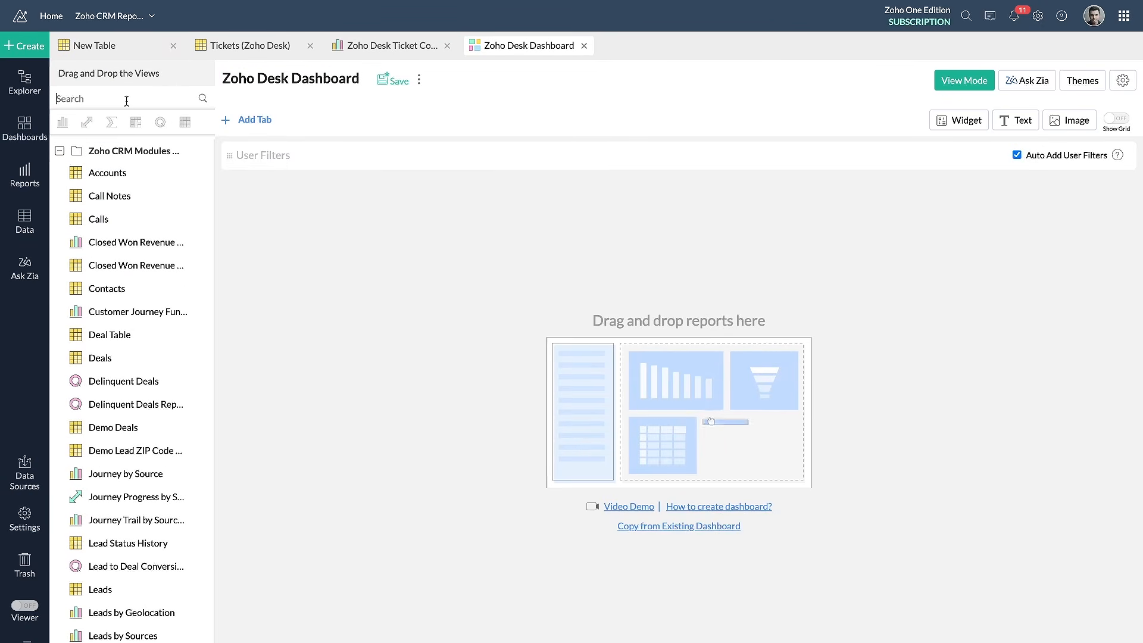
{"action": "type", "text": "tickets"}
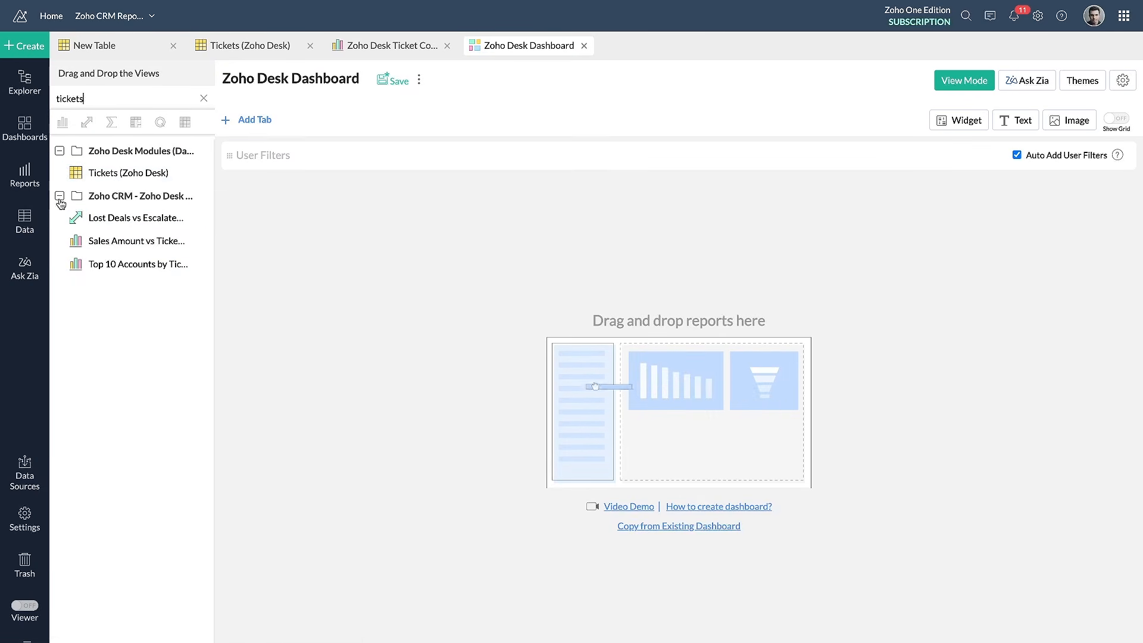
{"action": "double_click", "coordinate": [109, 99]}
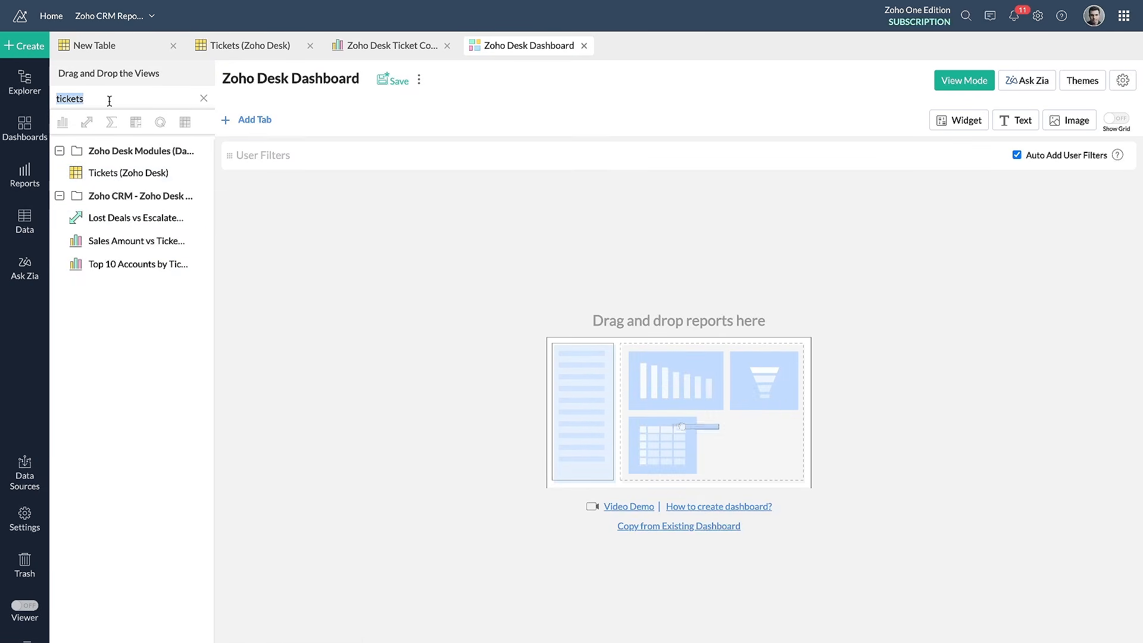
{"action": "type", "text": "status"}
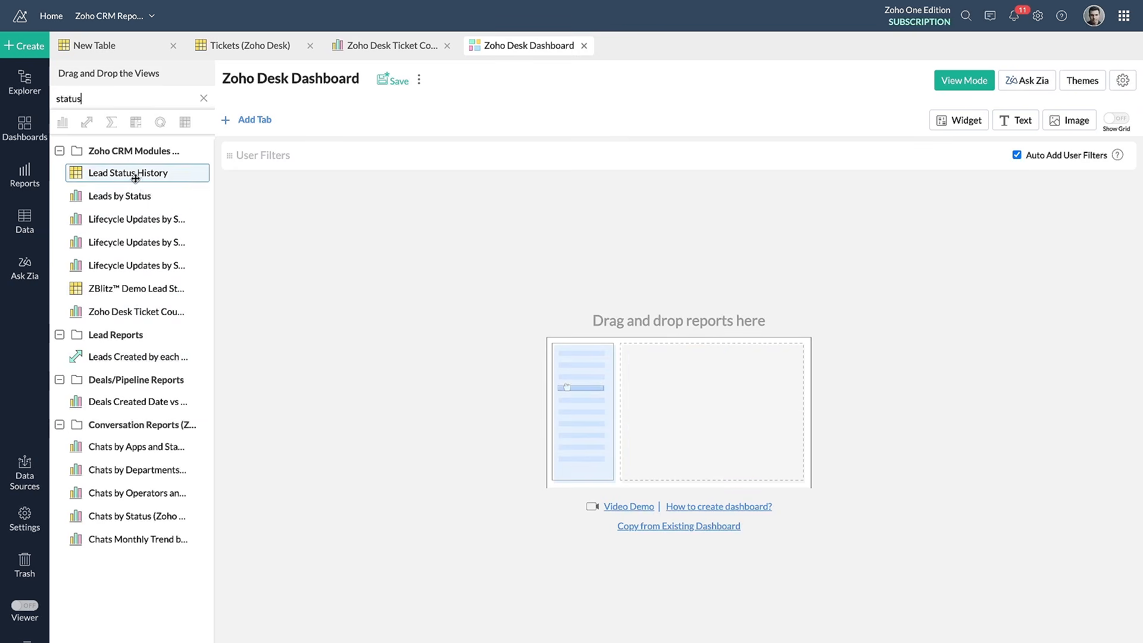
{"action": "left_click_drag", "start_coordinate": [140, 312], "coordinate": [324, 393]}
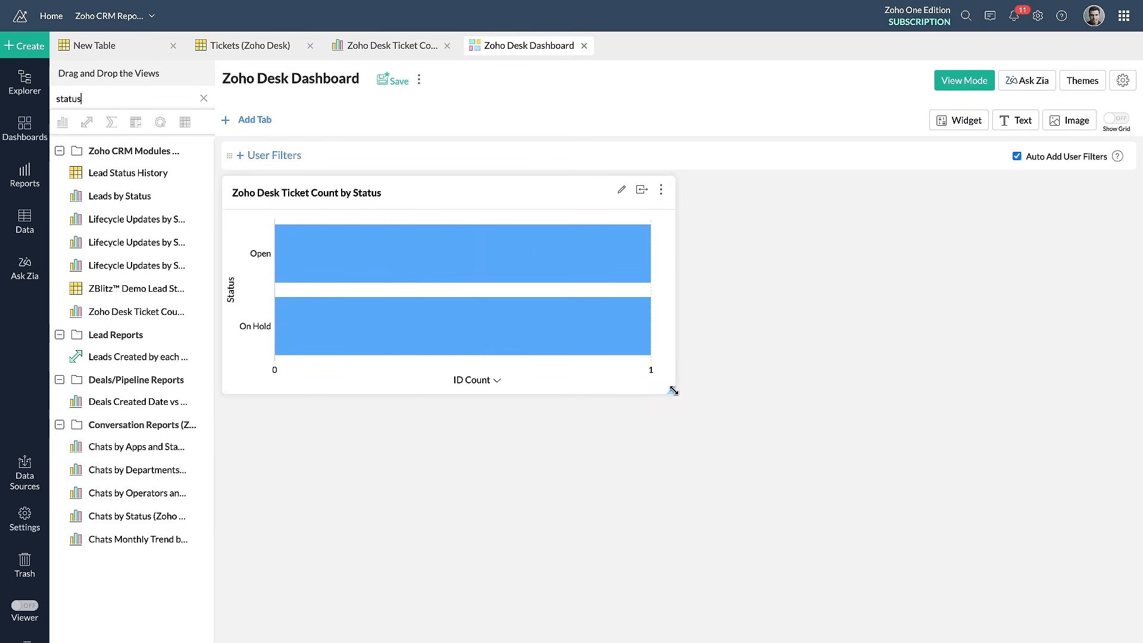
Make the ticket count chart taller and save the dashboard in the Zoho CRM Modules (Data) folder
{"action": "left_click_drag", "start_coordinate": [674, 394], "coordinate": [676, 507]}
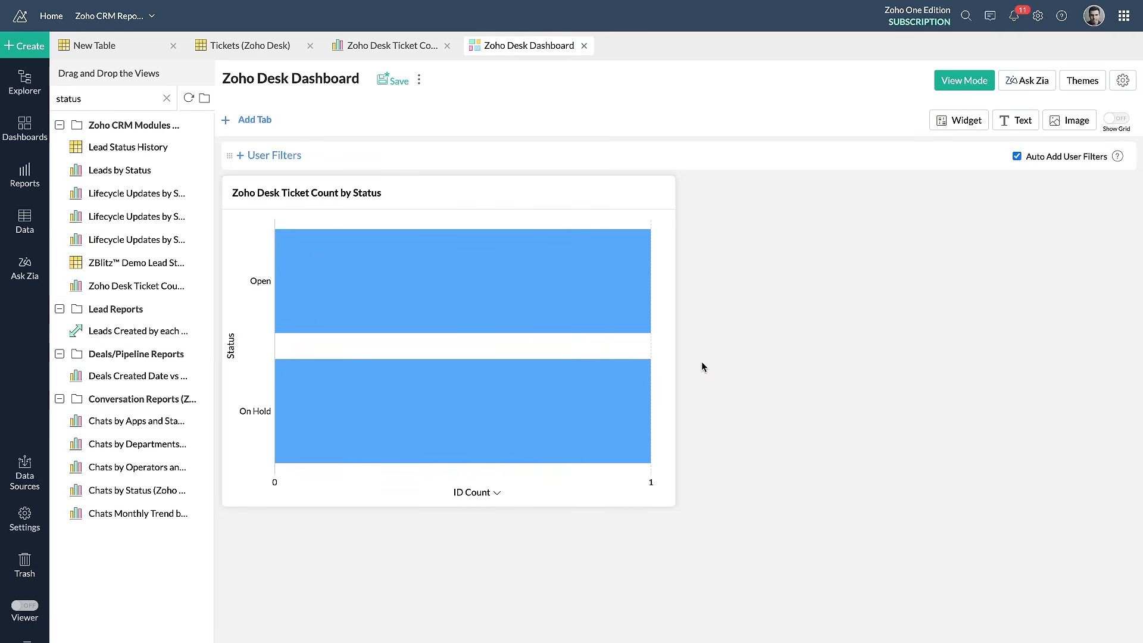
{"action": "left_click", "coordinate": [389, 84]}
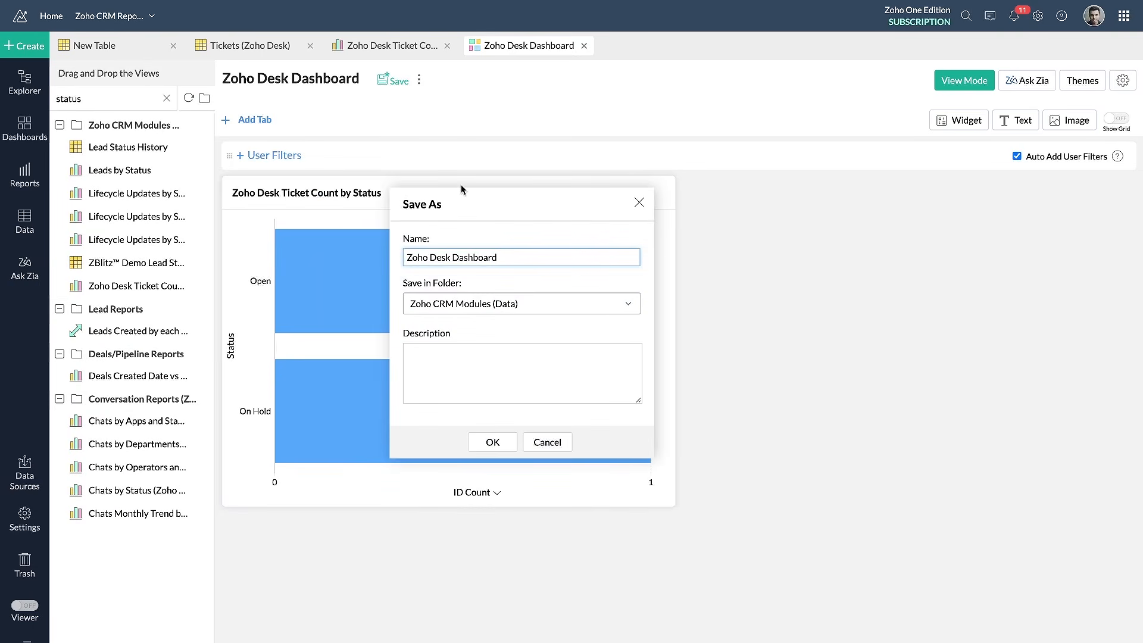
{"action": "left_click", "coordinate": [491, 442]}
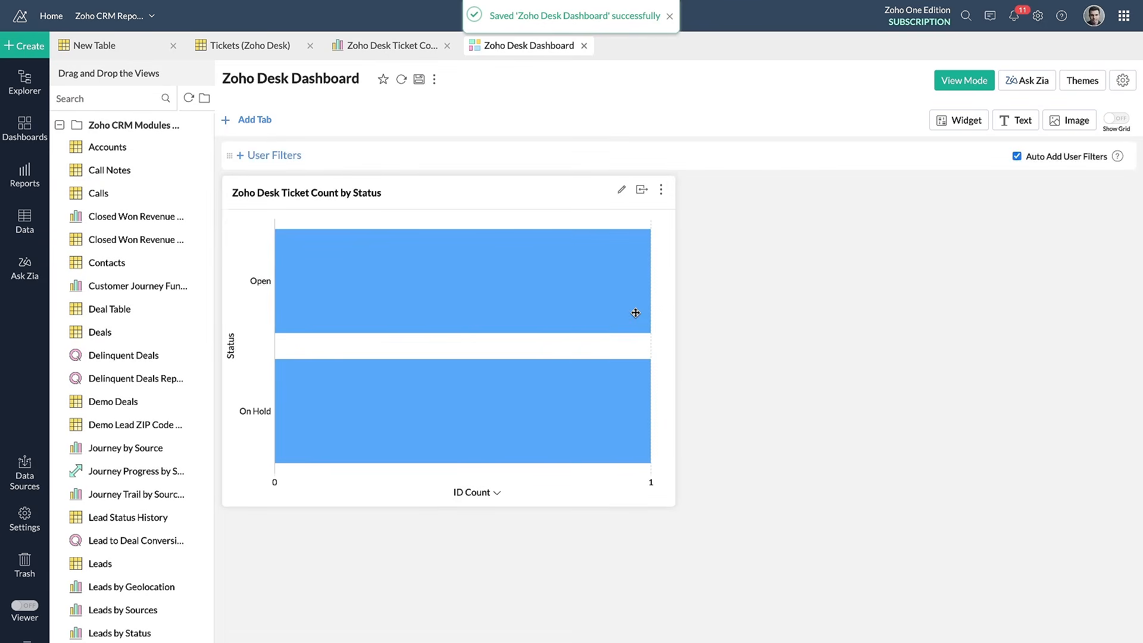
Review the workspace's configured data sources and look through the list of synced data tables
{"action": "left_click", "coordinate": [24, 474]}
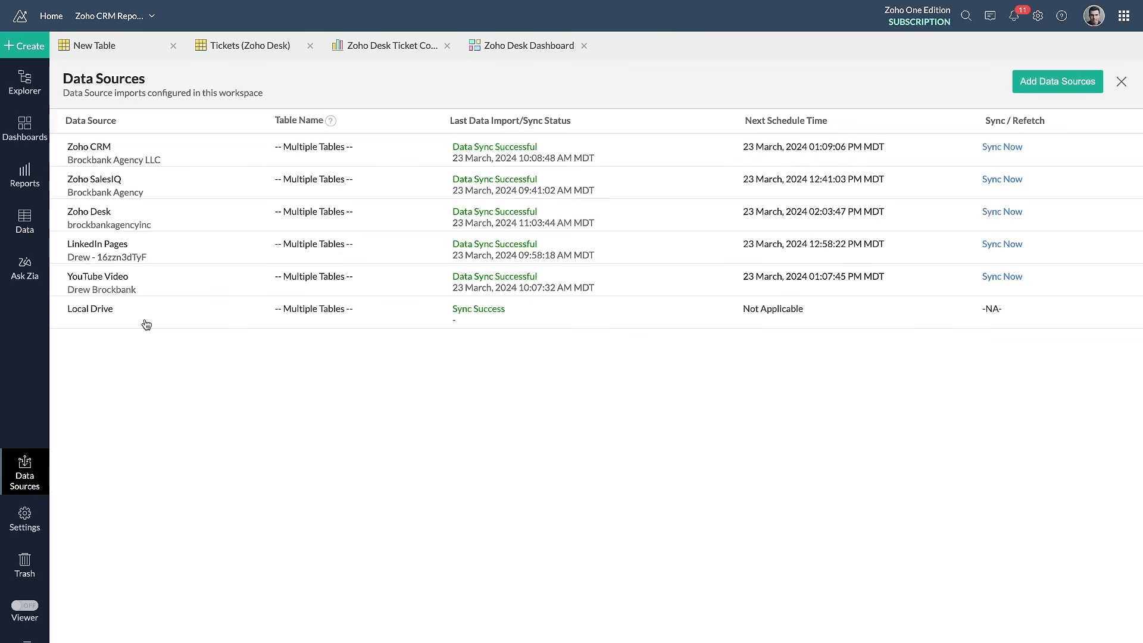
{"action": "left_click", "coordinate": [25, 222]}
{"action": "scroll", "coordinate": [127, 313], "scroll_direction": "down", "scroll_amount": 8}
{"action": "scroll", "coordinate": [128, 312], "scroll_direction": "down", "scroll_amount": 2}
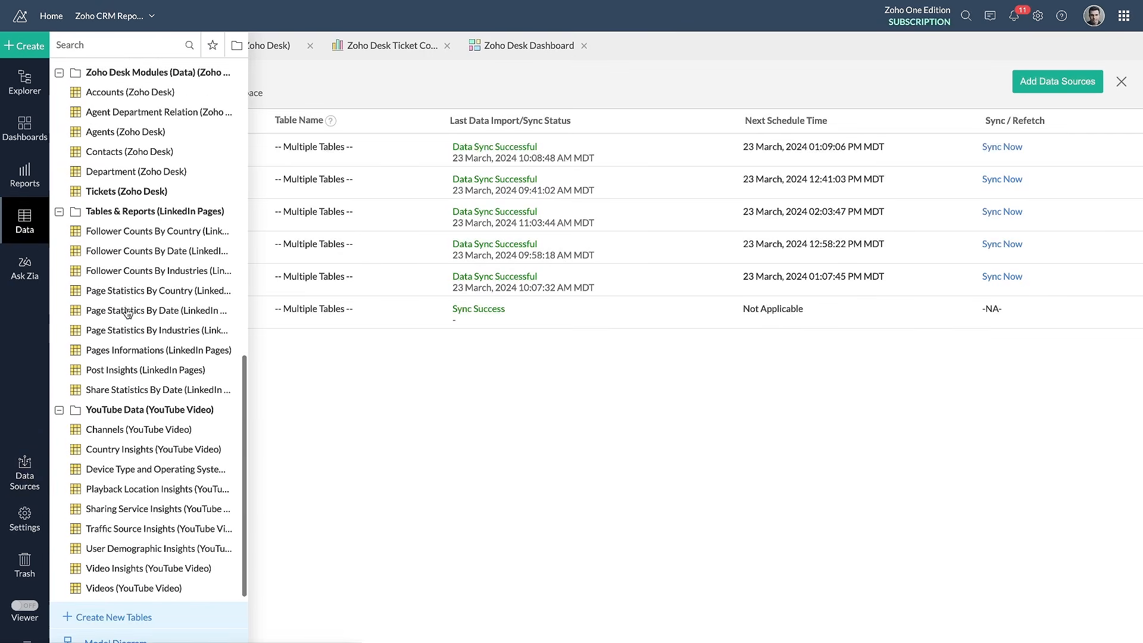
{"action": "scroll", "coordinate": [128, 312], "scroll_direction": "up", "scroll_amount": 10}
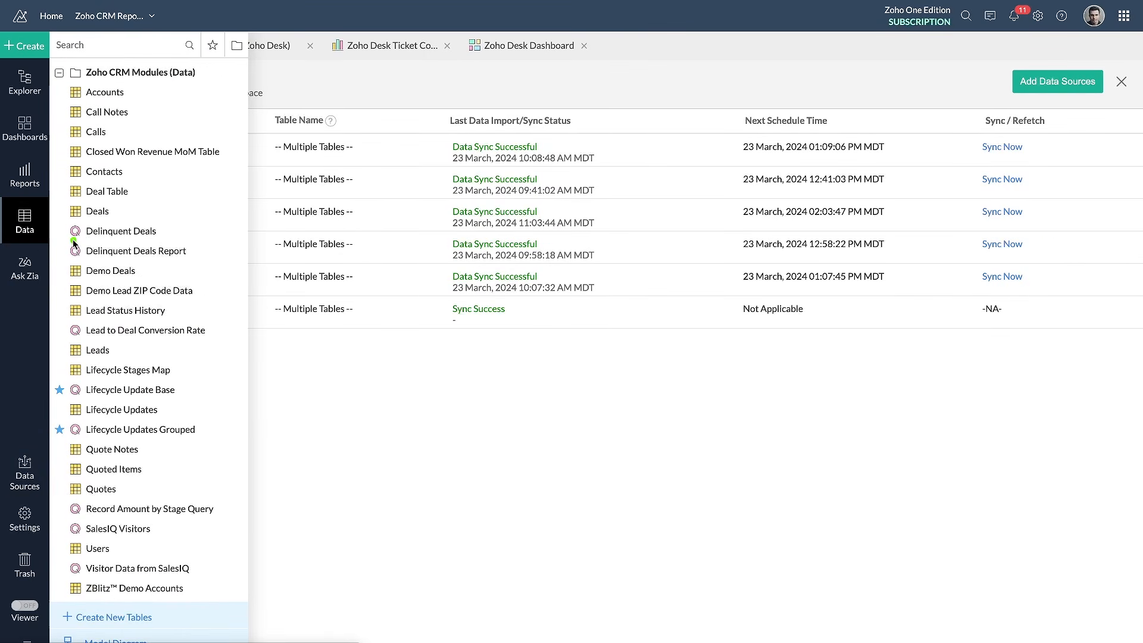
{"action": "left_click", "coordinate": [138, 240]}
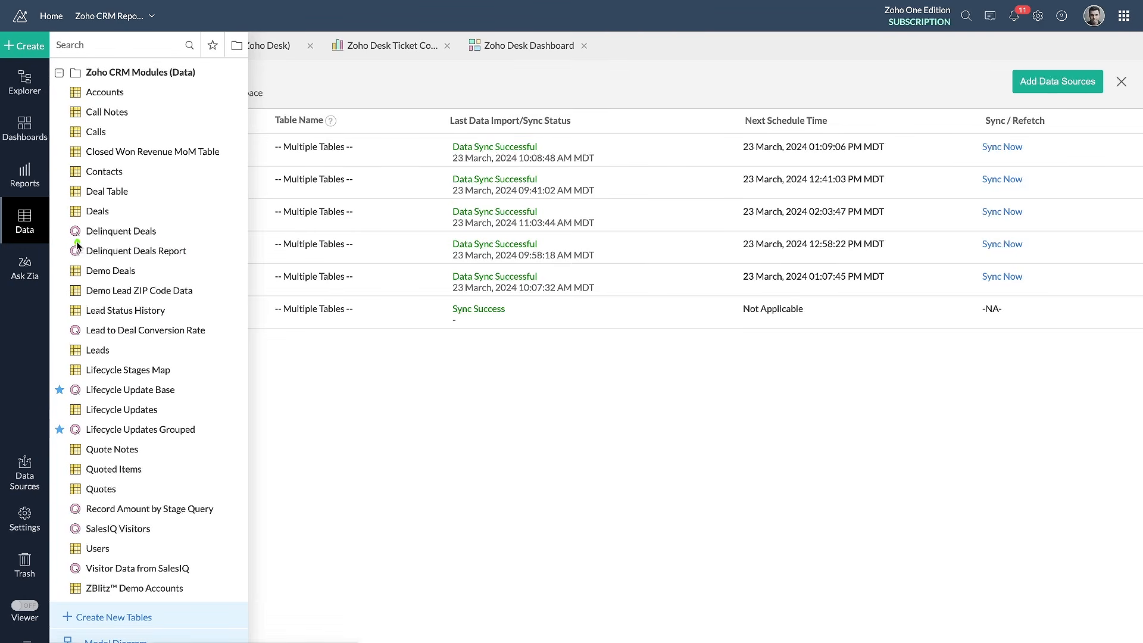
{"action": "left_click", "coordinate": [169, 243]}
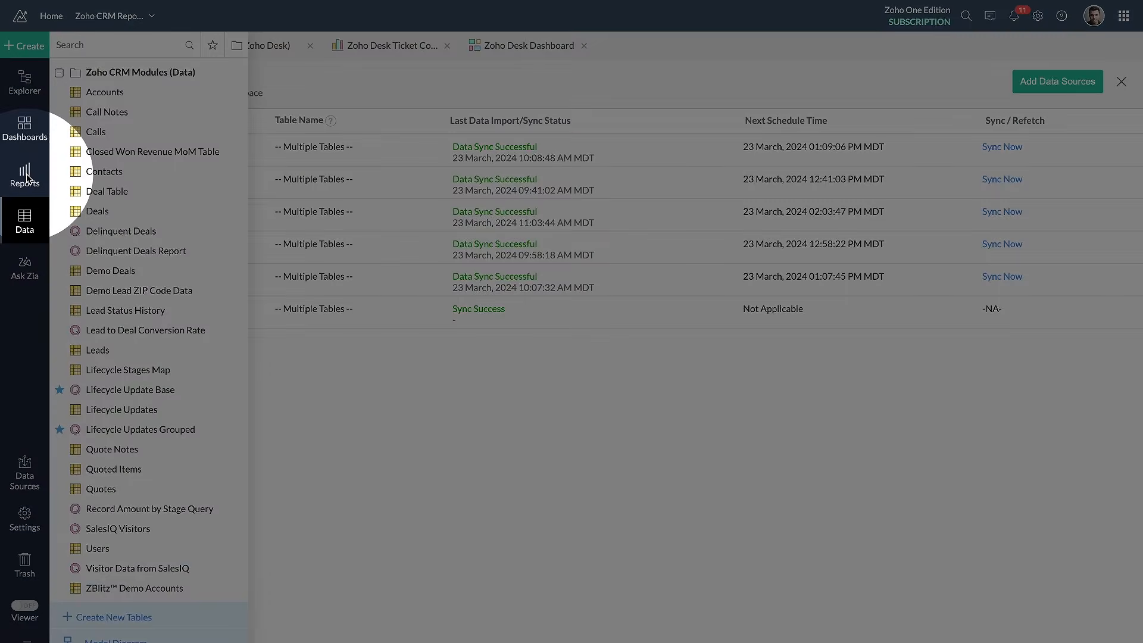
Look through the workspace's lists of reports and dashboards, and return to the Zoho Desk Dashboard
{"action": "left_click", "coordinate": [28, 178]}
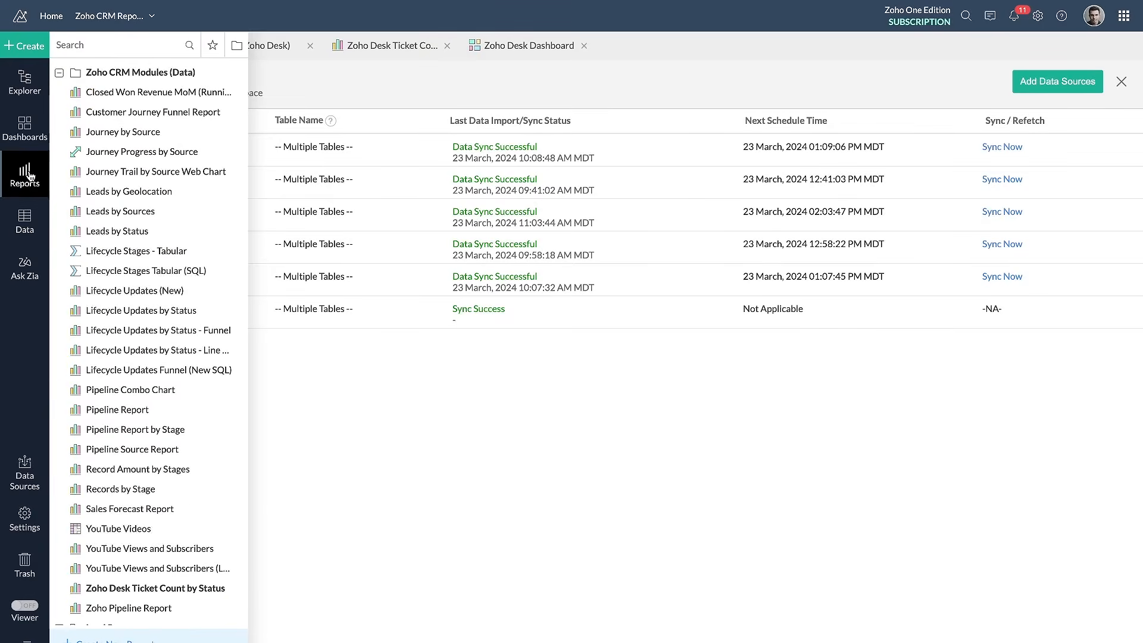
{"action": "scroll", "coordinate": [113, 210], "scroll_direction": "down", "scroll_amount": 7}
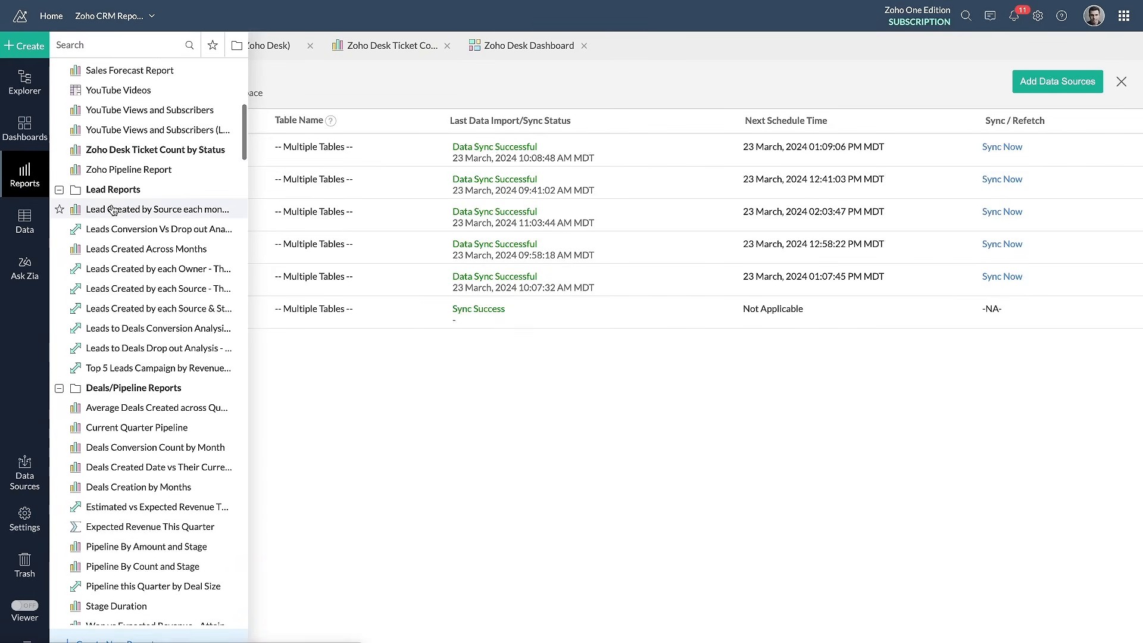
{"action": "scroll", "coordinate": [113, 210], "scroll_direction": "up", "scroll_amount": 6}
{"action": "left_click", "coordinate": [23, 137]}
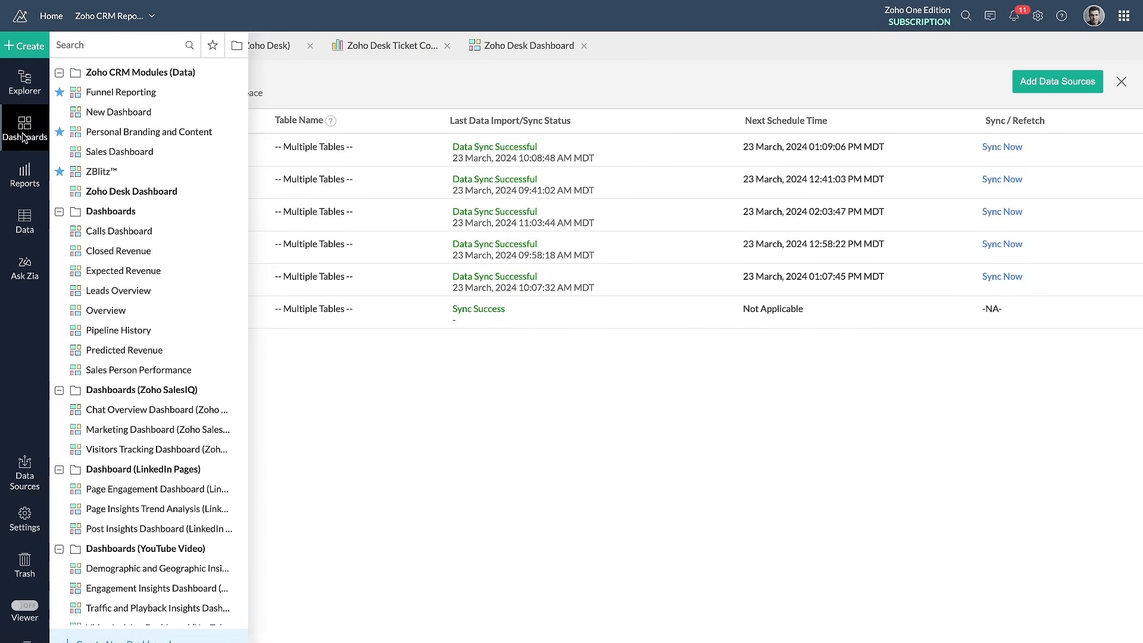
{"action": "mouse_move", "coordinate": [31, 132]}
{"action": "left_click", "coordinate": [524, 46]}
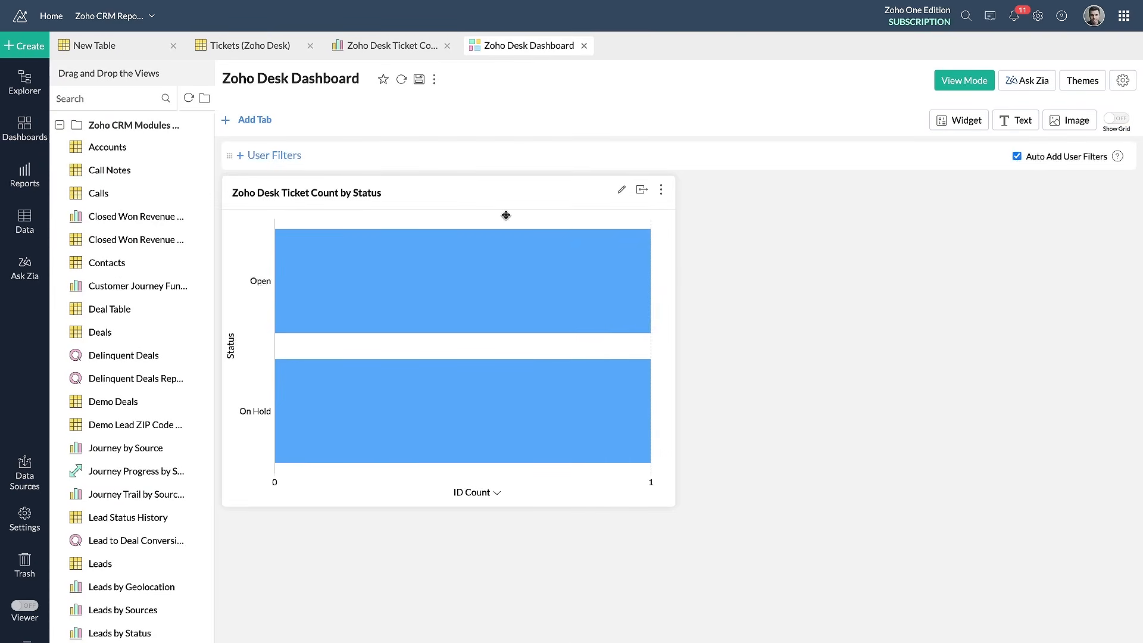